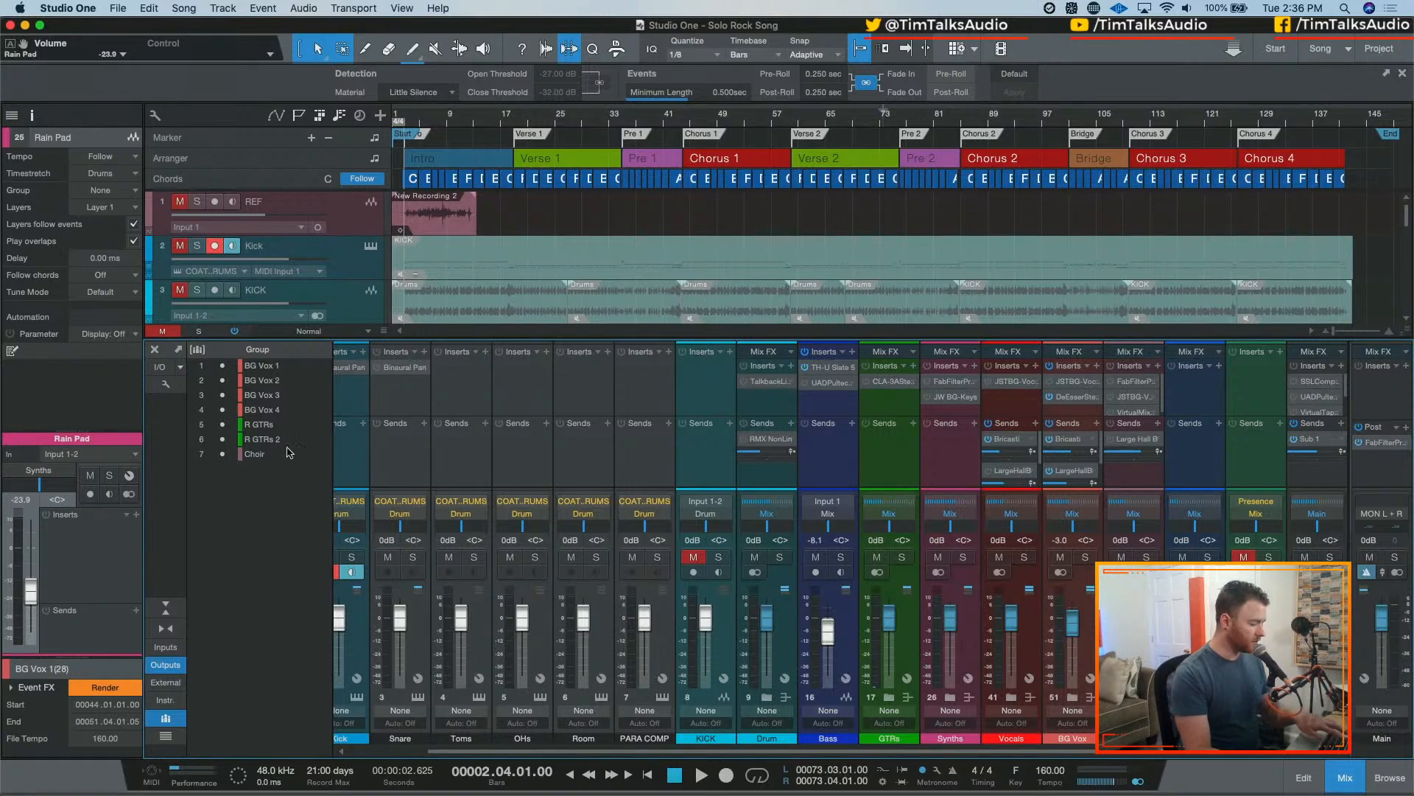
- Hide the mix console, launch KeyCastr and place its keystroke display over the track inspector
key(F3)
key(super+space)
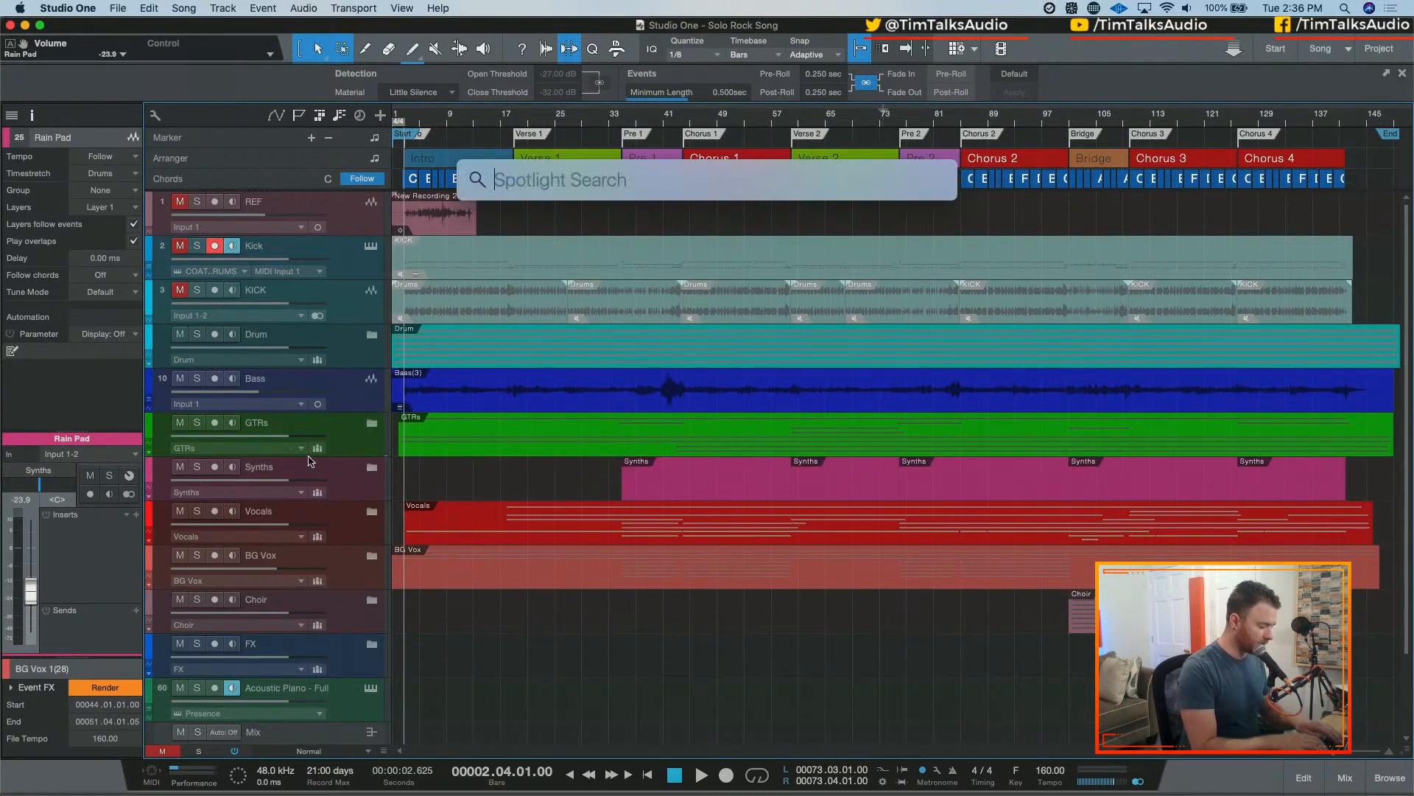
text(keycastr)
key(Return)
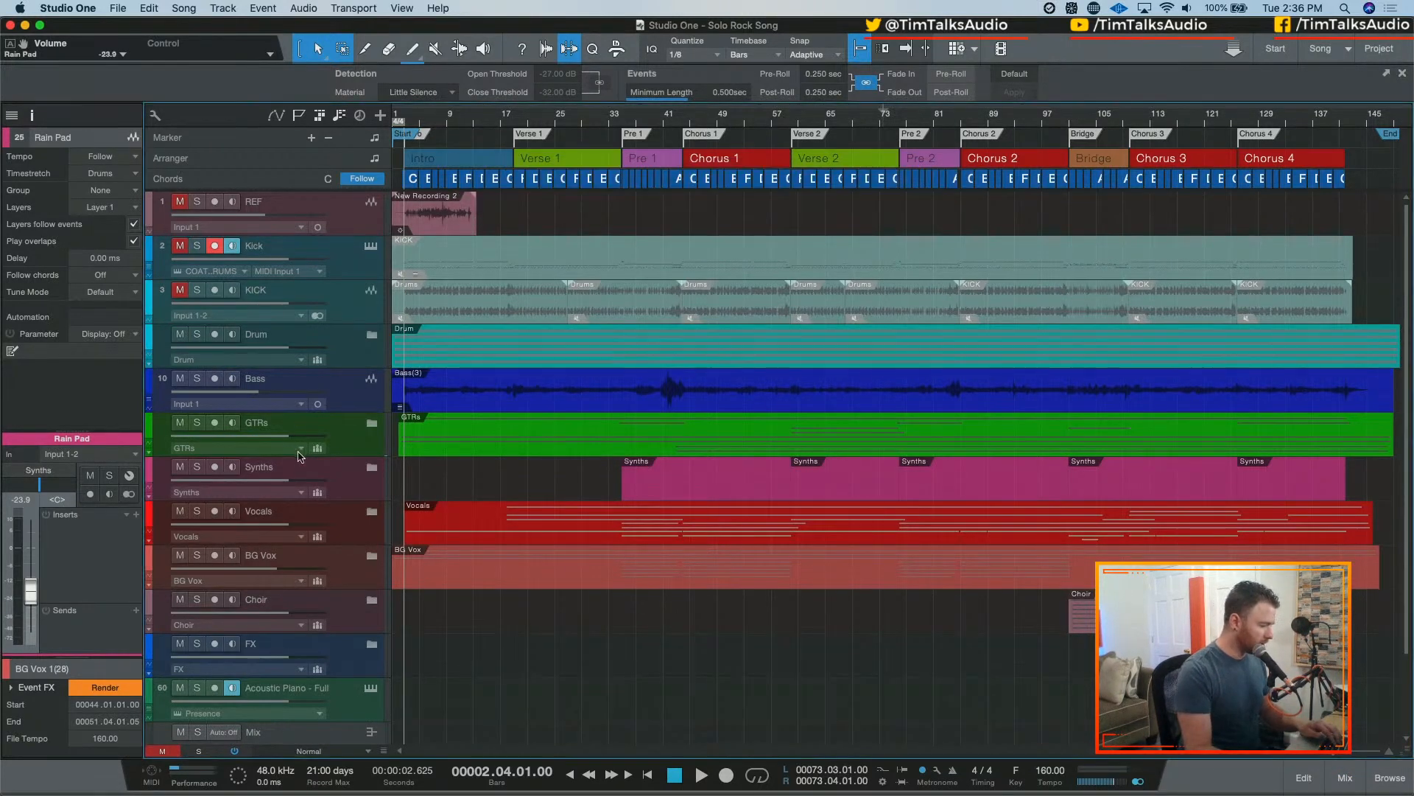
click(570, 183)
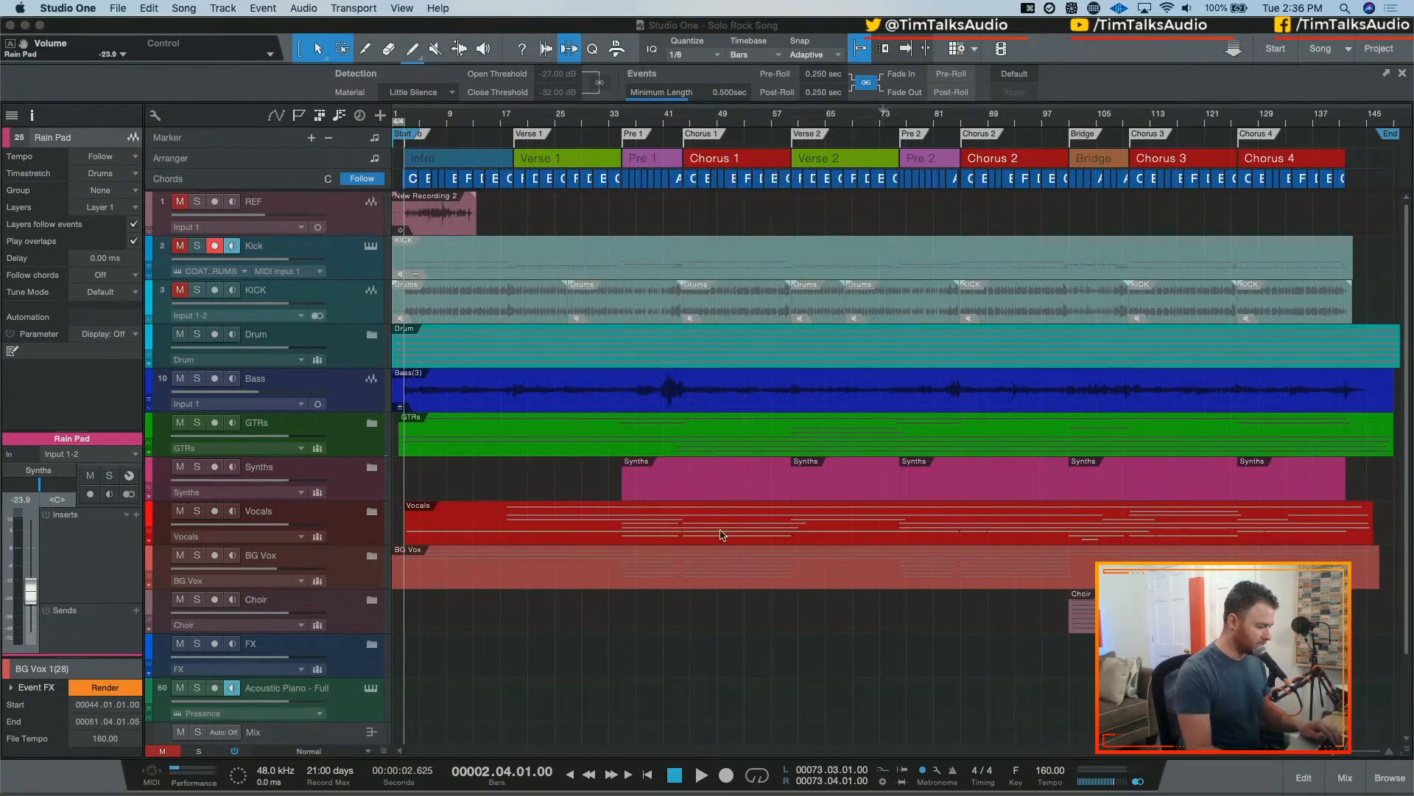
key(a)
drag(195, 753, 96, 560)
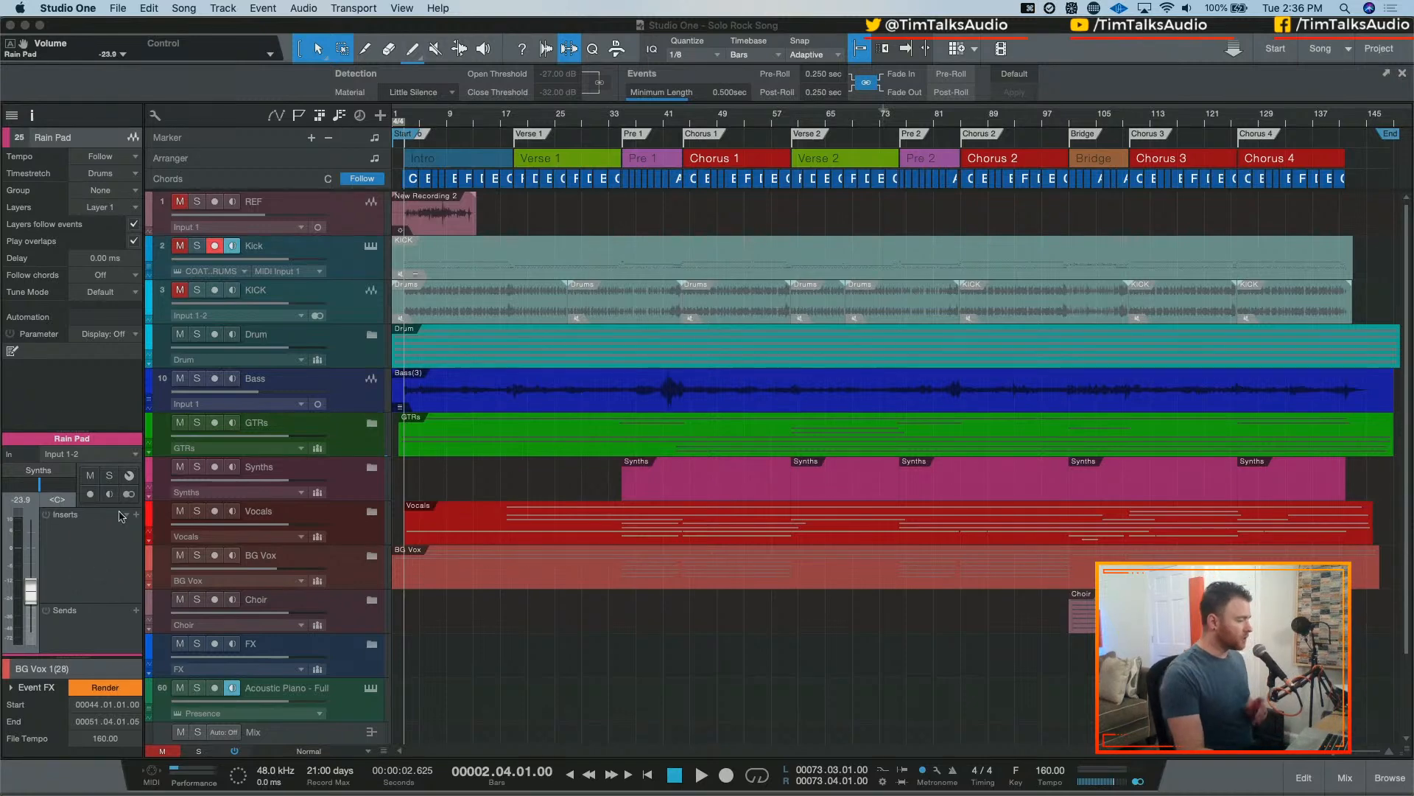
- Expand the Drum folder track and set the arrangement's track height to Small
click(372, 335)
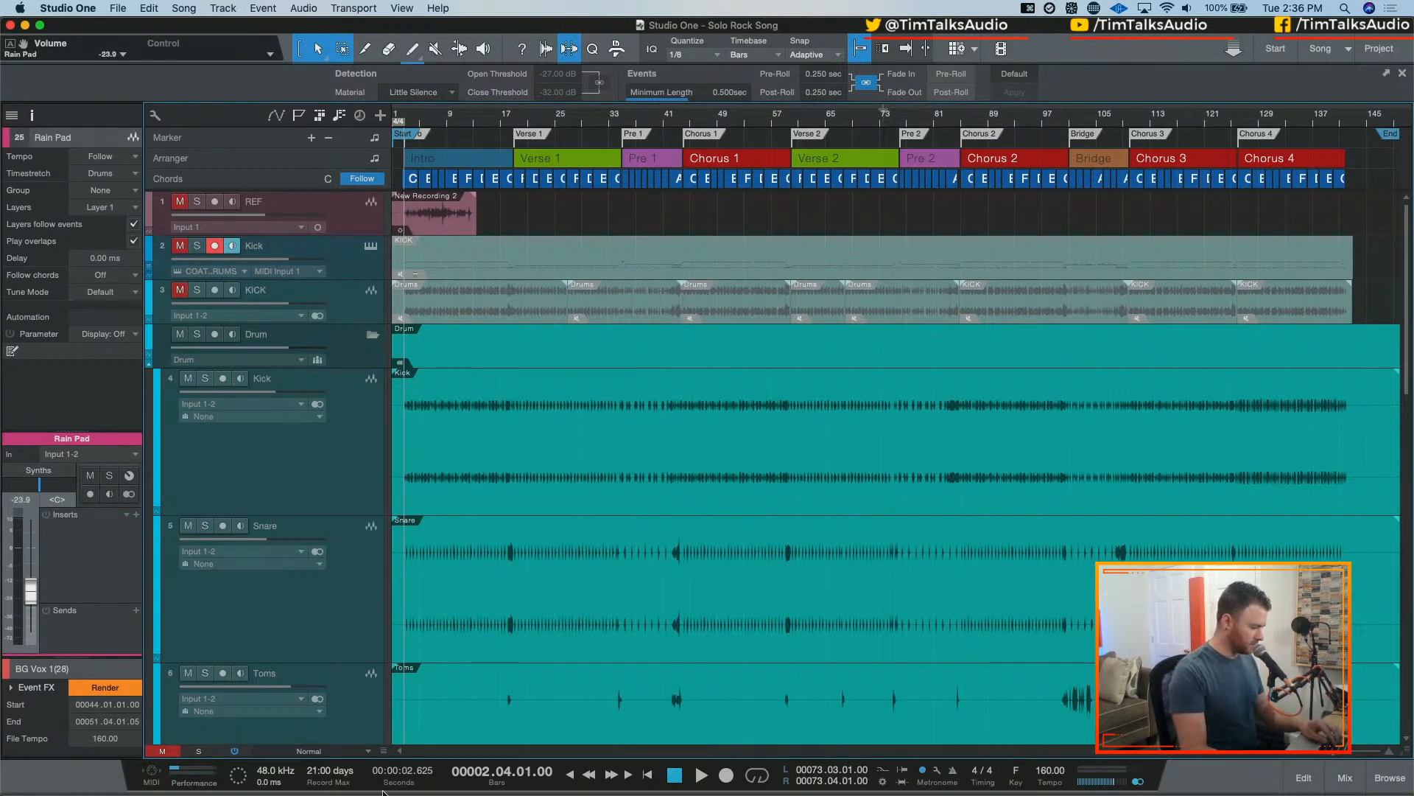
click(368, 750)
click(342, 670)
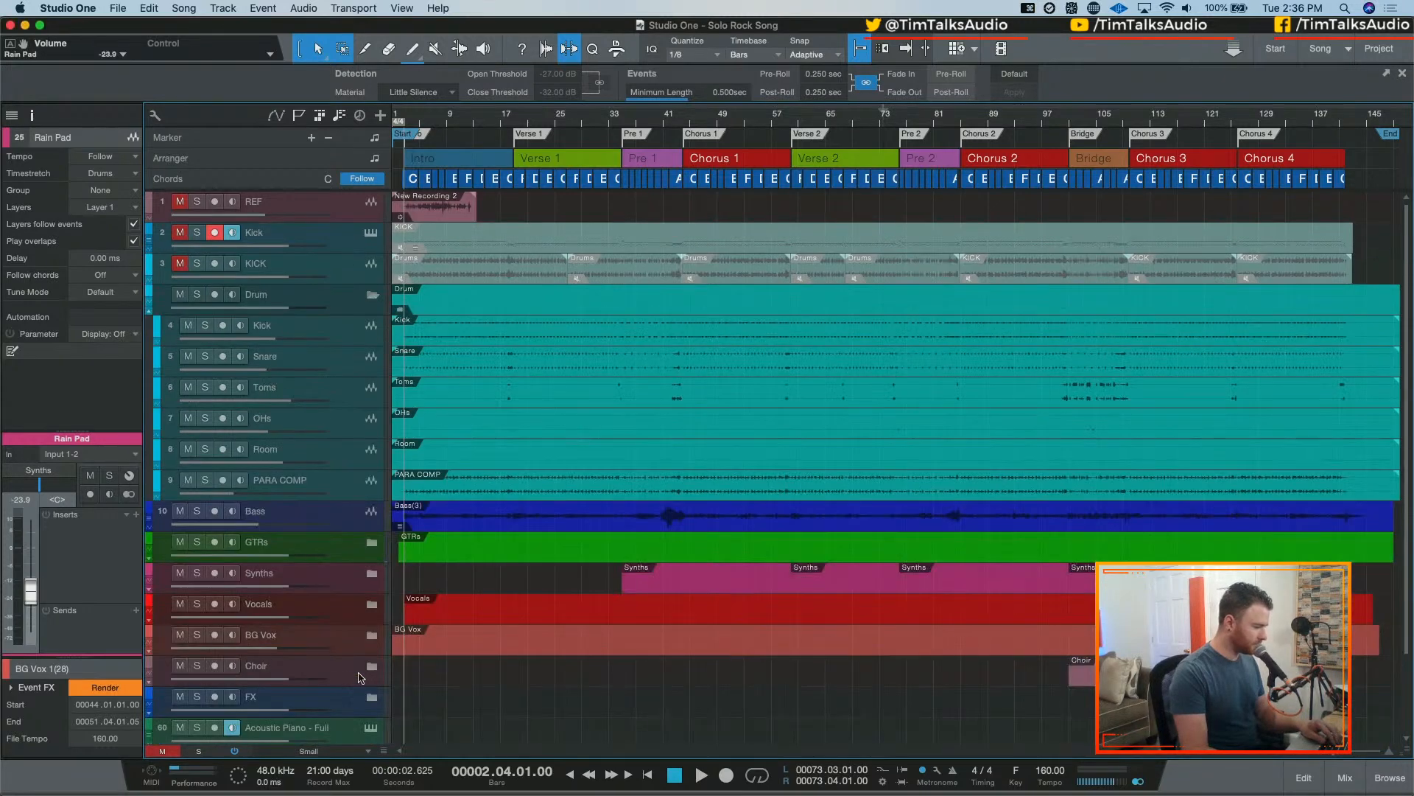
- Select the audio tracks from Kick to PARA COMP in the Drum folder and increase their height together
click(350, 343)
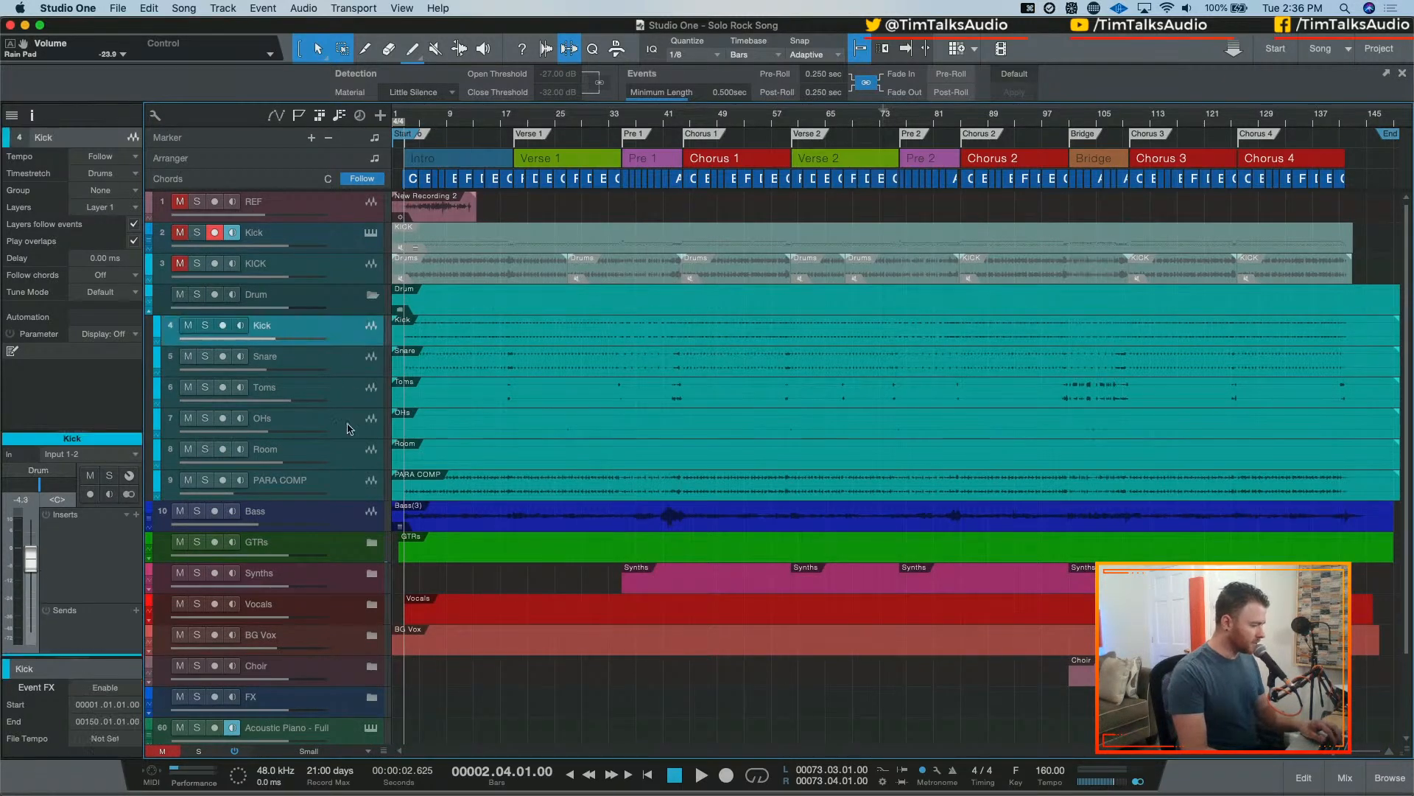
shift+click(353, 489)
drag(347, 472, 349, 501)
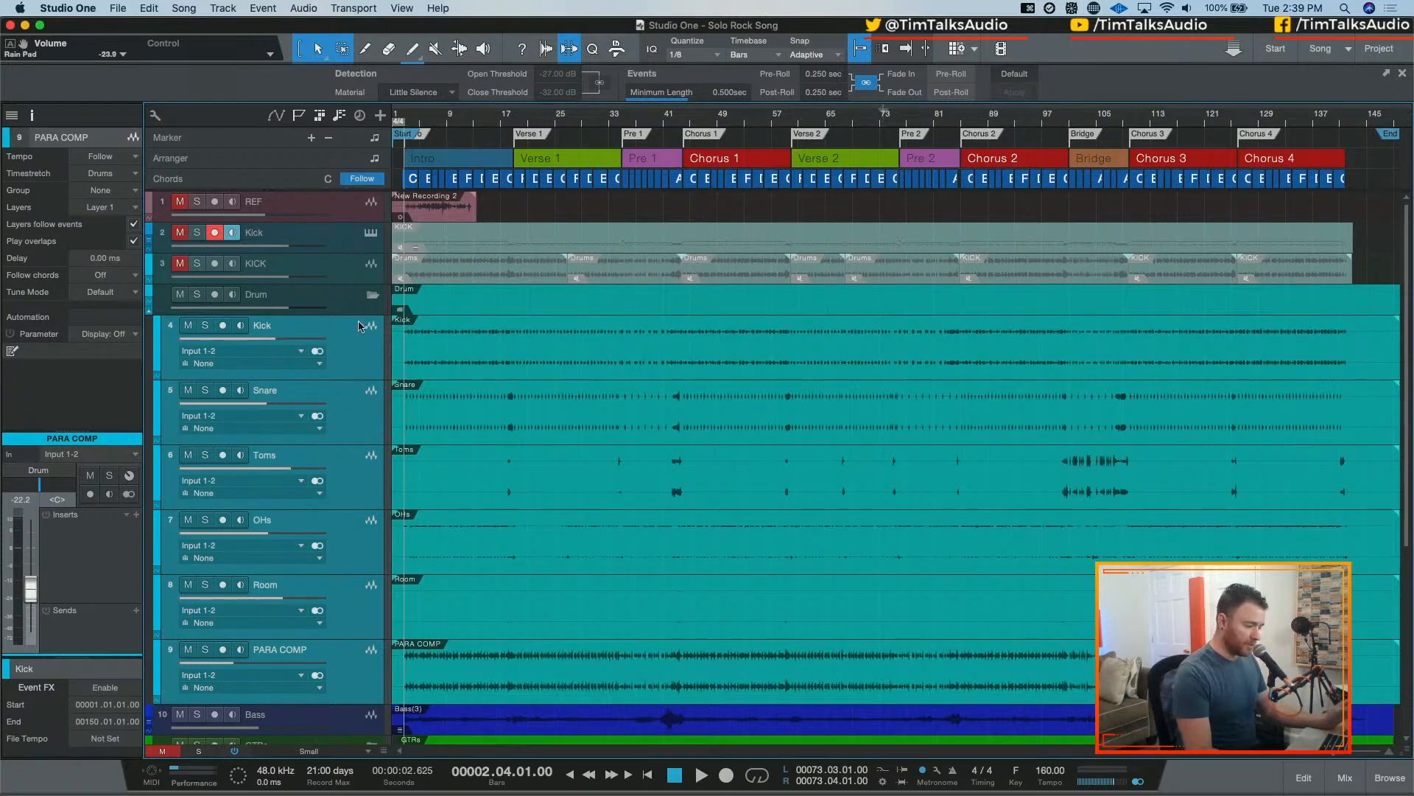
scroll(349, 349, down, 2)
scroll(348, 344, down, 1)
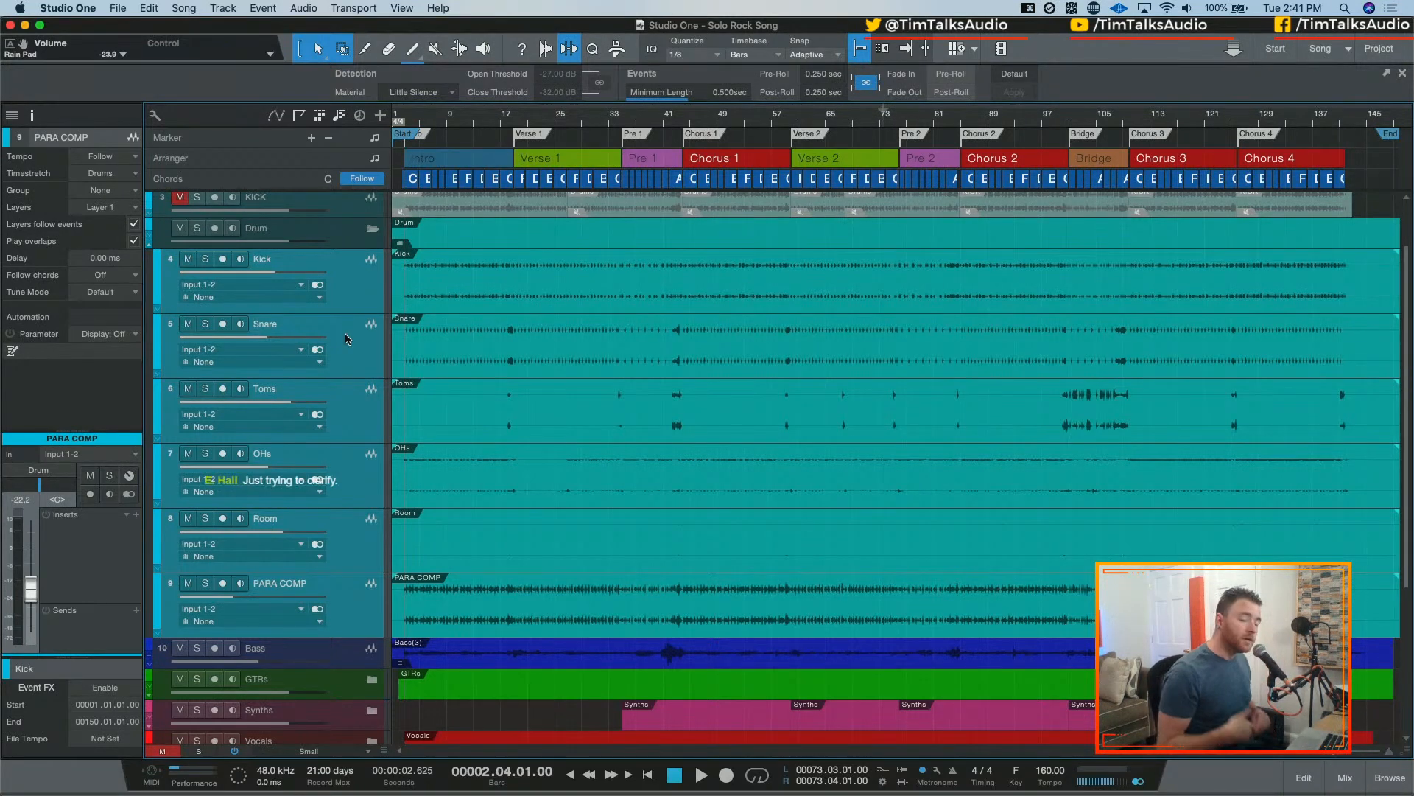
- Show the mix console and open the COATED-19 DRUMS instrument editor from a drum instrument channel, moving it clear of the arrangement
key(F3)
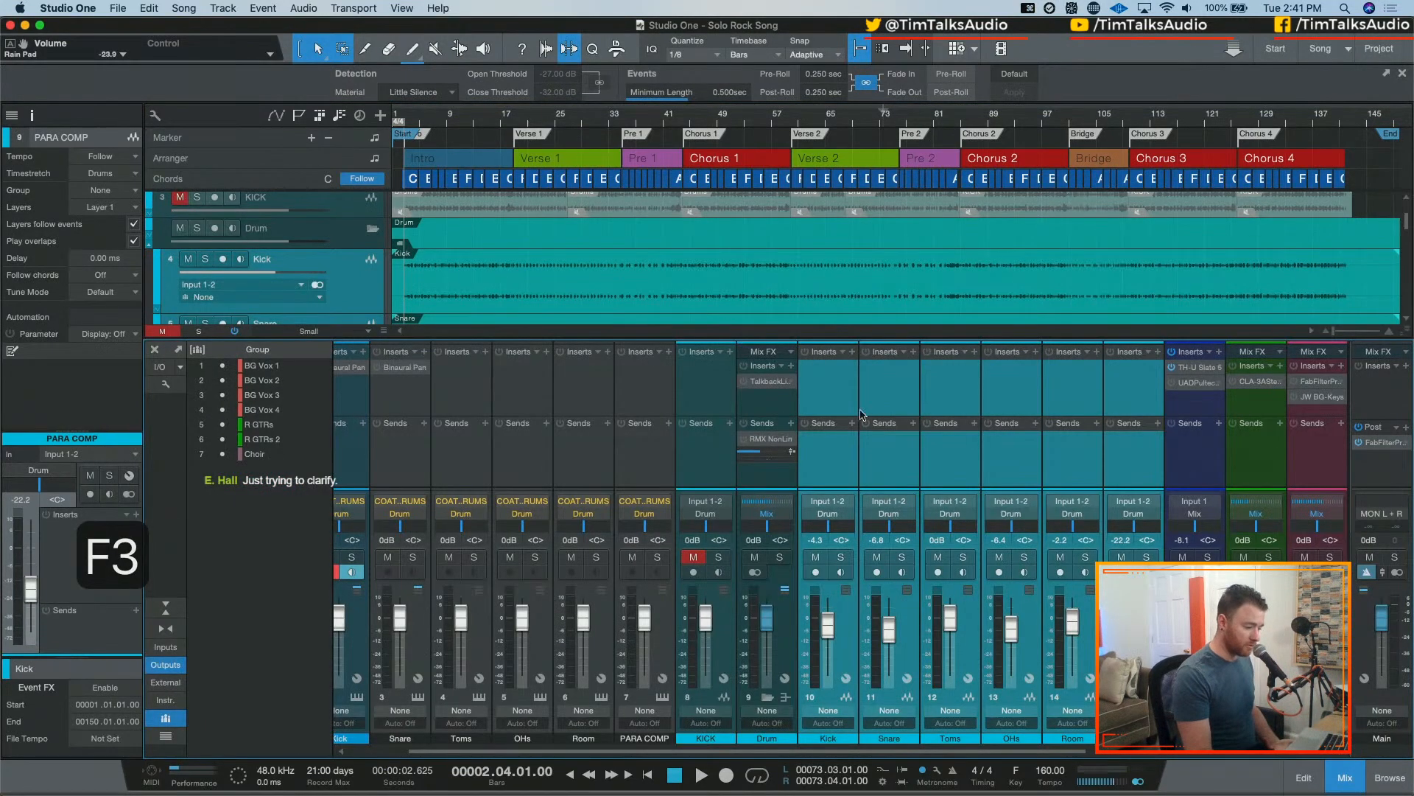
click(807, 470)
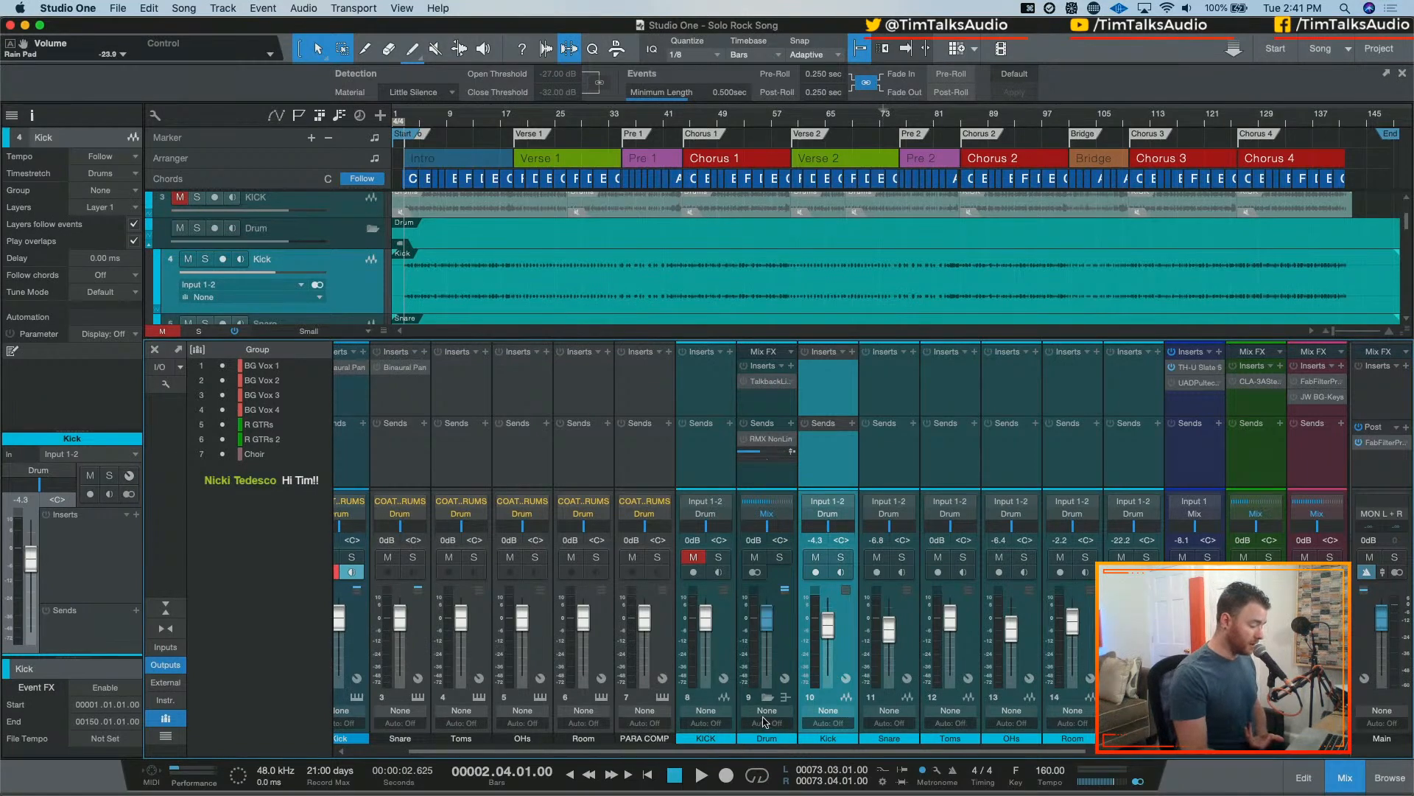
click(648, 506)
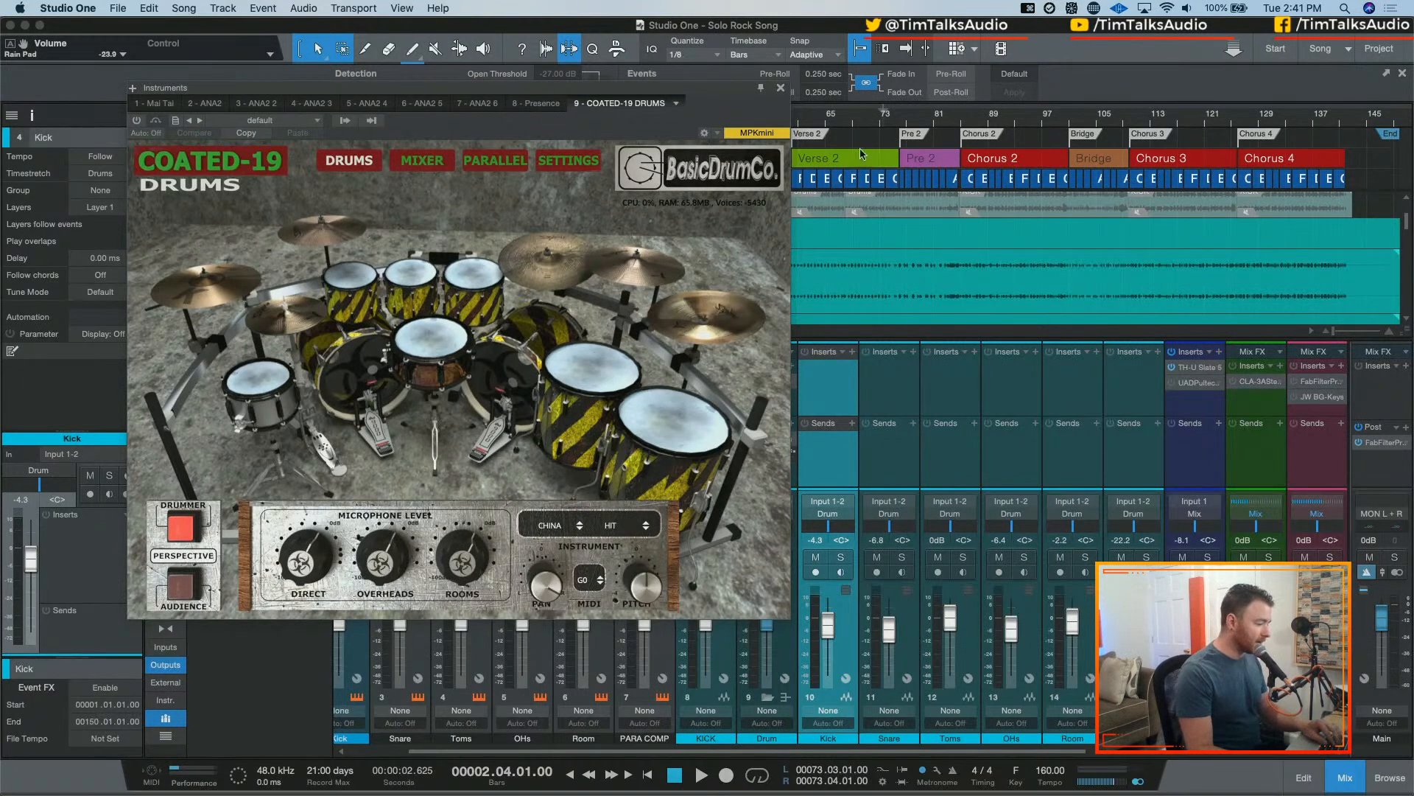
mouse_move(677, 90)
mouse_down()
mouse_move(792, 245)
mouse_move(1080, 436)
mouse_up()
- Hide the mix console and enlarge the Kick instrument track so its MIDI part is readable
scroll(661, 246, up, 3)
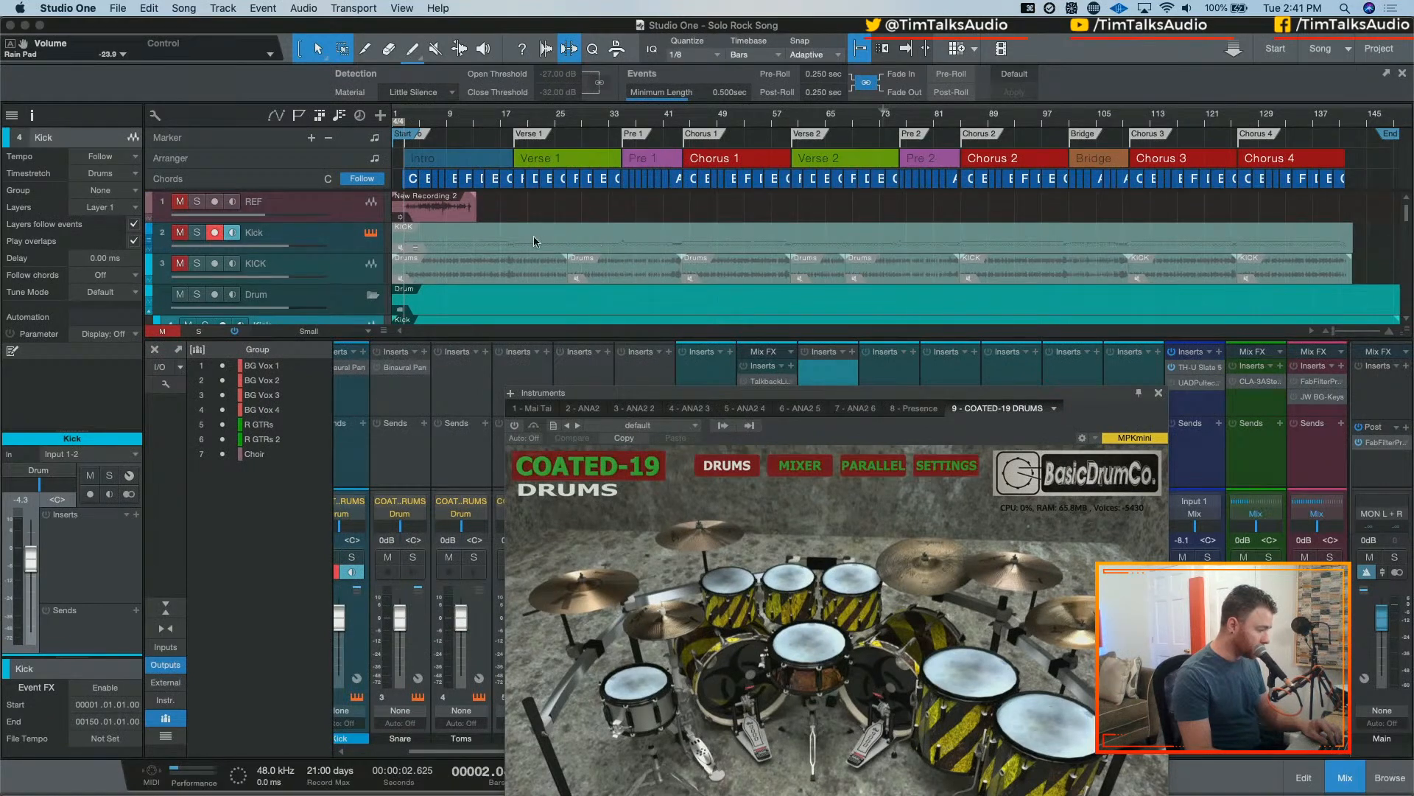
click(352, 256)
click(352, 249)
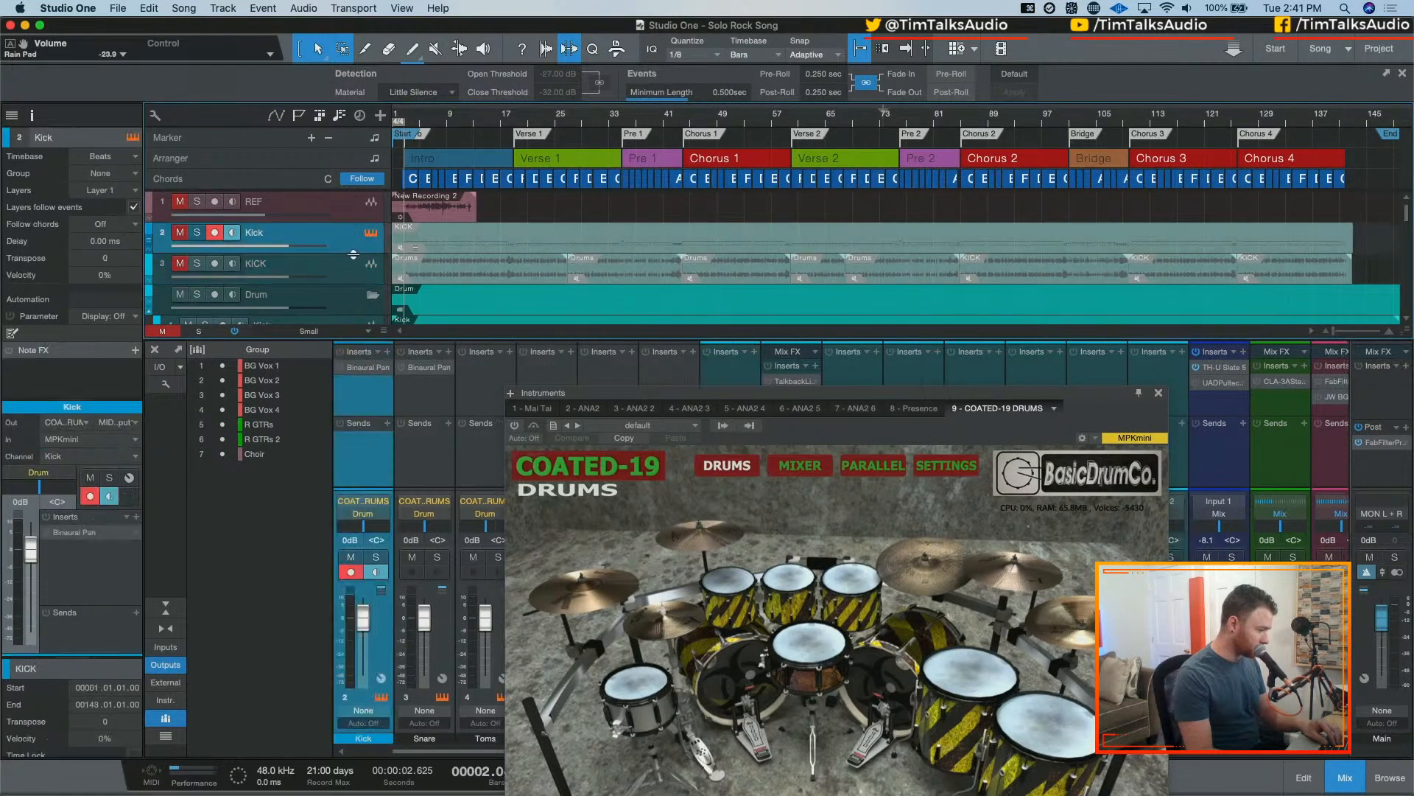
drag(354, 254, 354, 324)
key(F3)
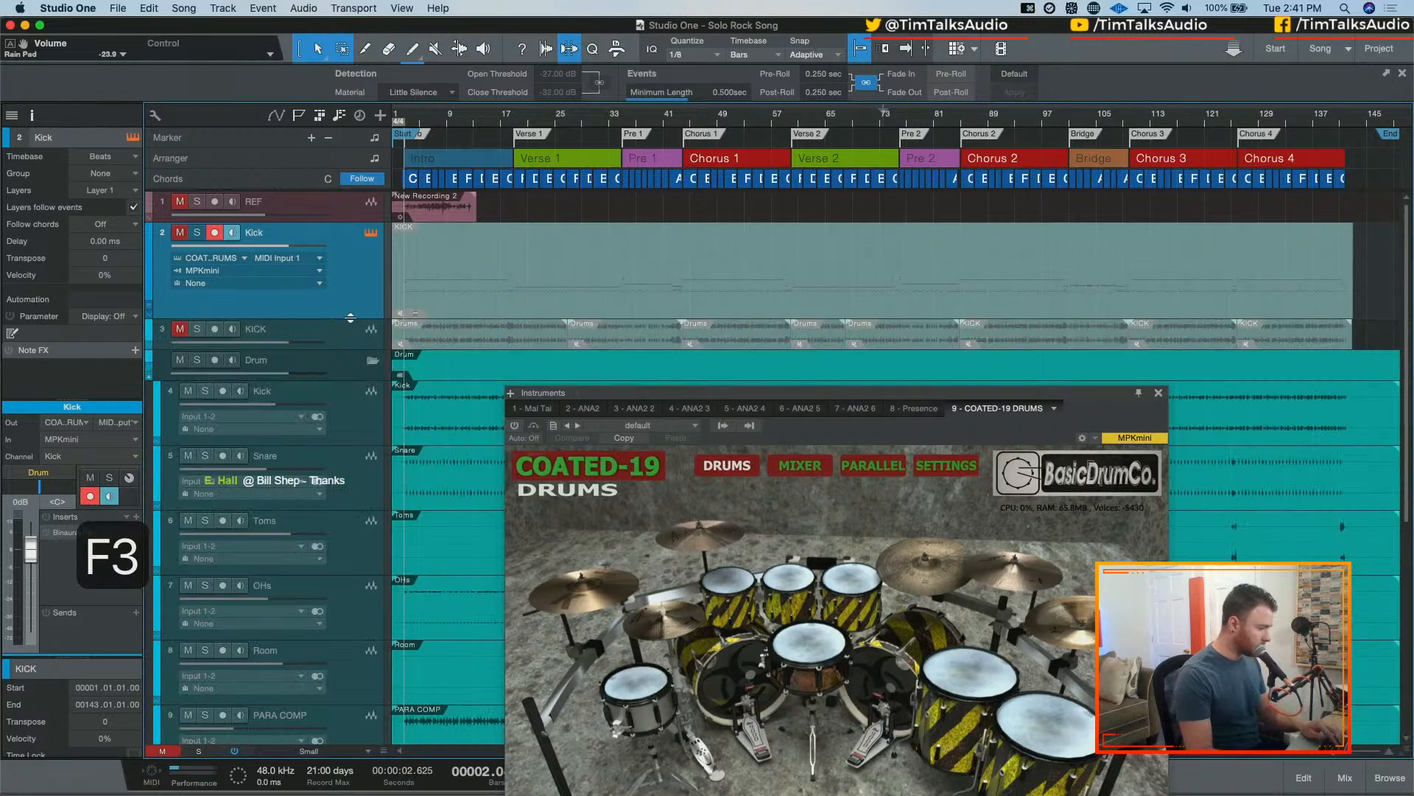
drag(622, 389, 516, 589)
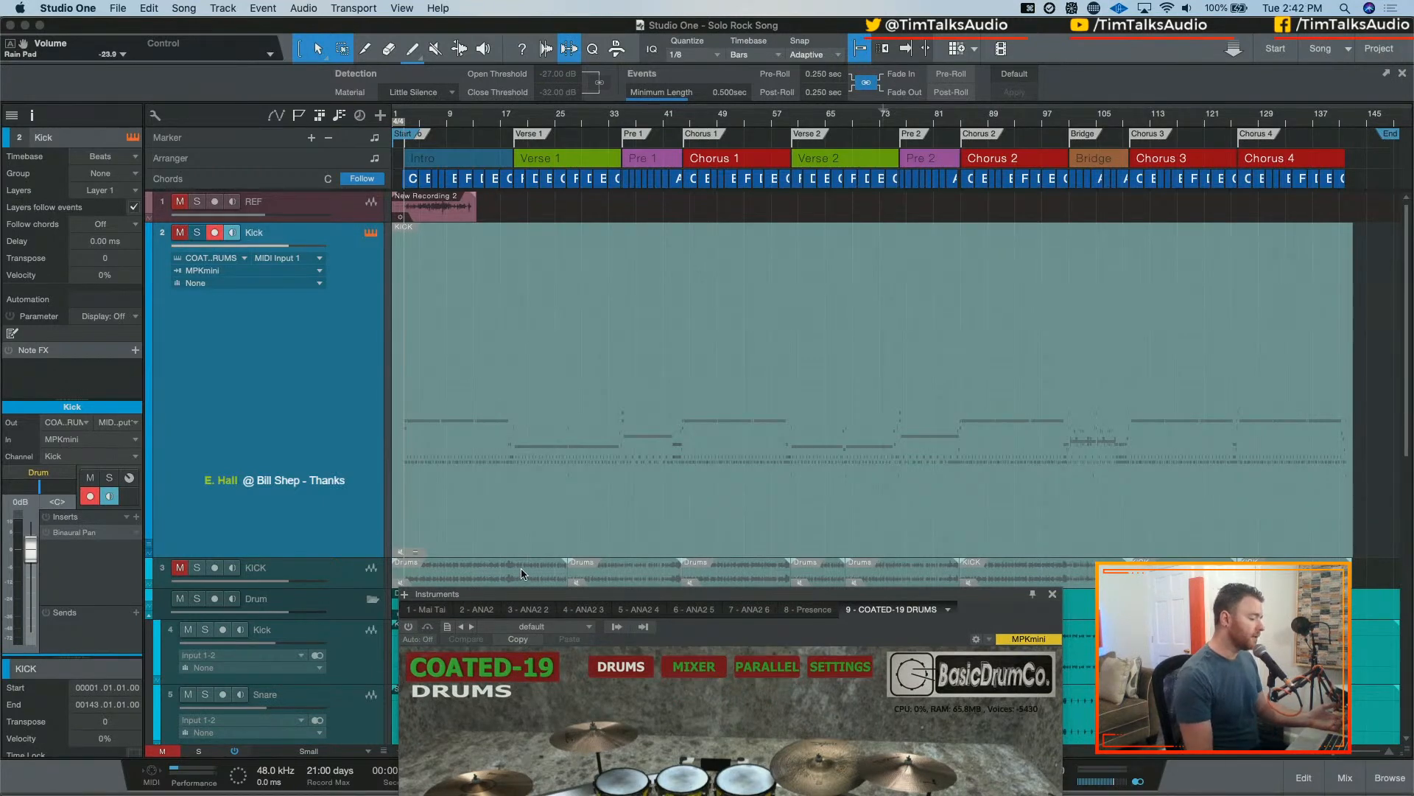
- Bring the COATED-19 DRUMS editor fully into view and show its mixer page
drag(582, 594, 566, 199)
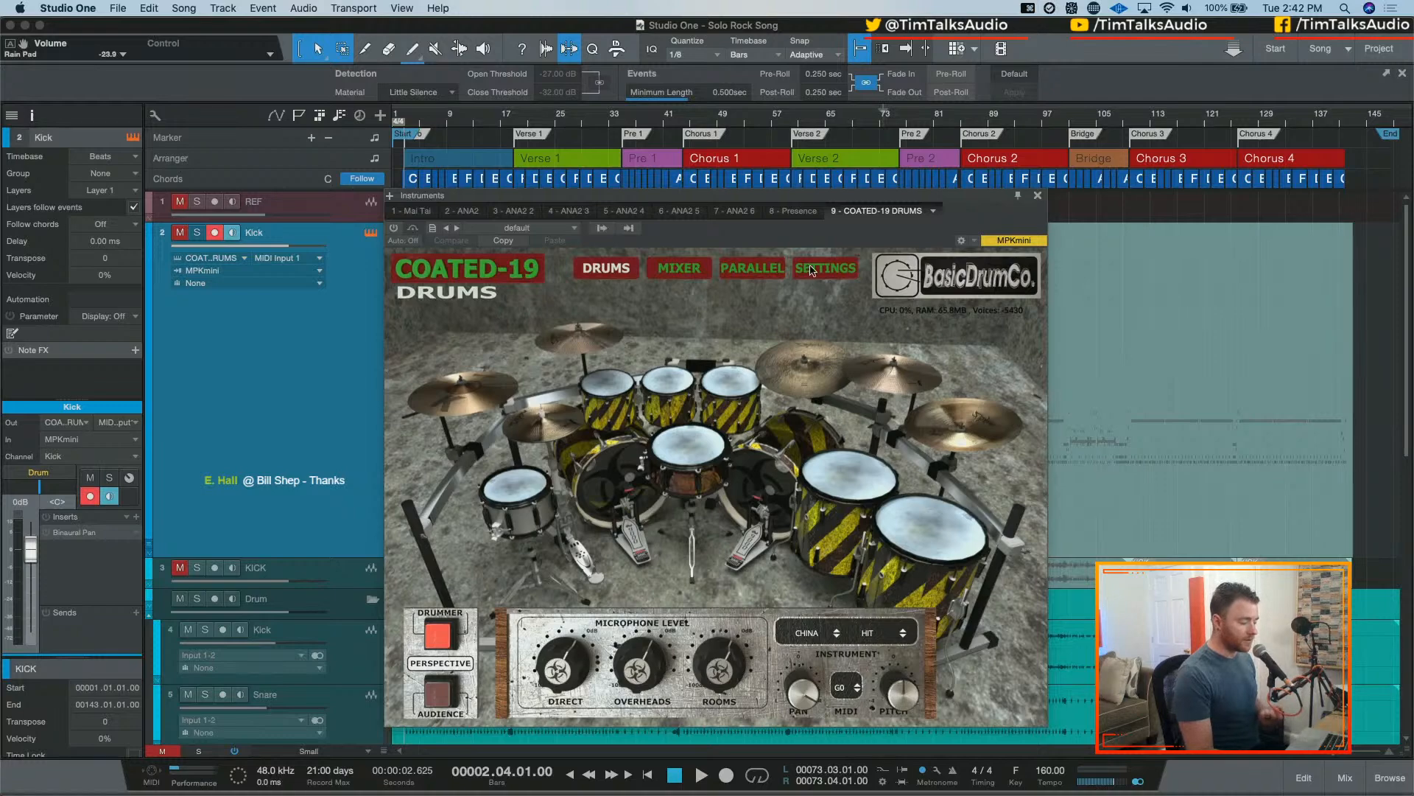
click(667, 274)
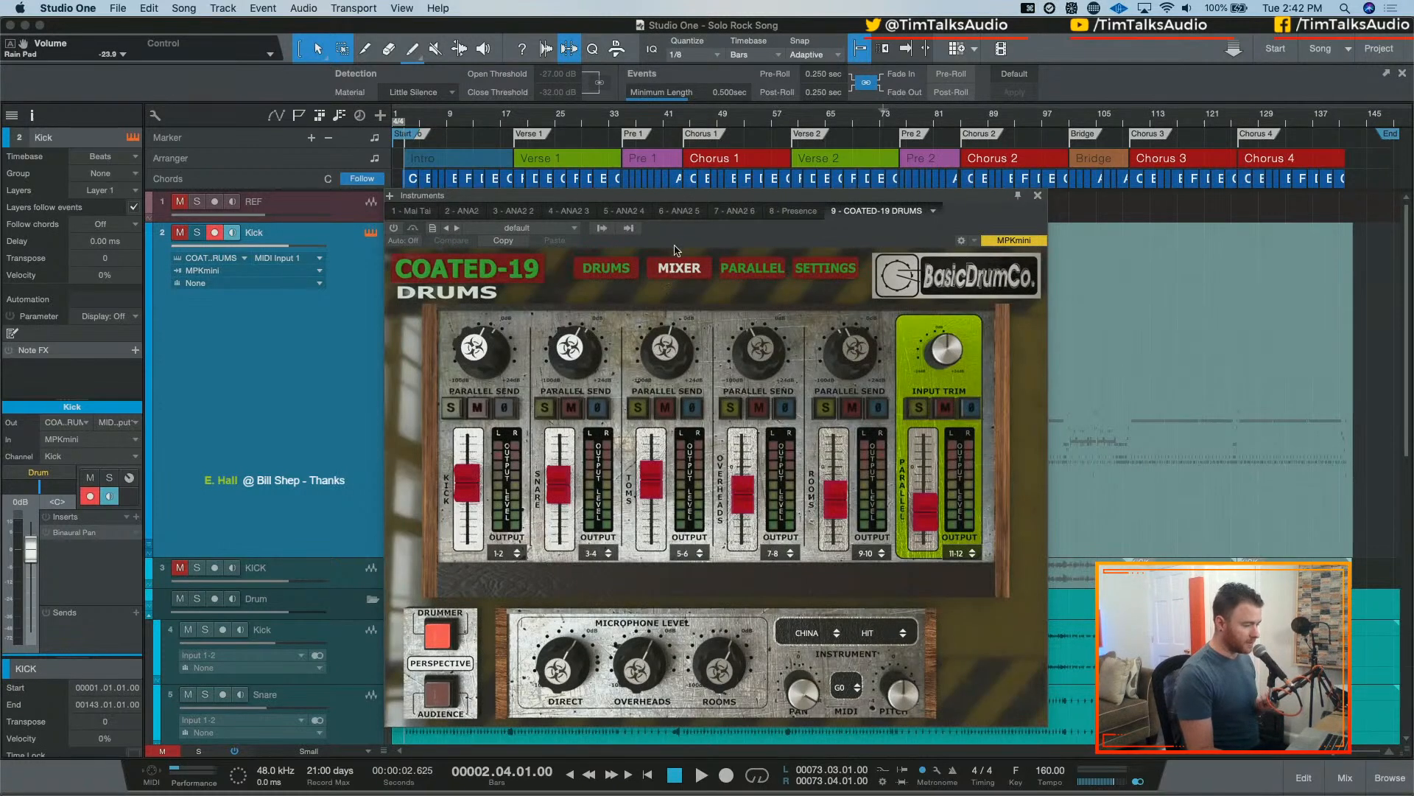
drag(687, 198, 647, 151)
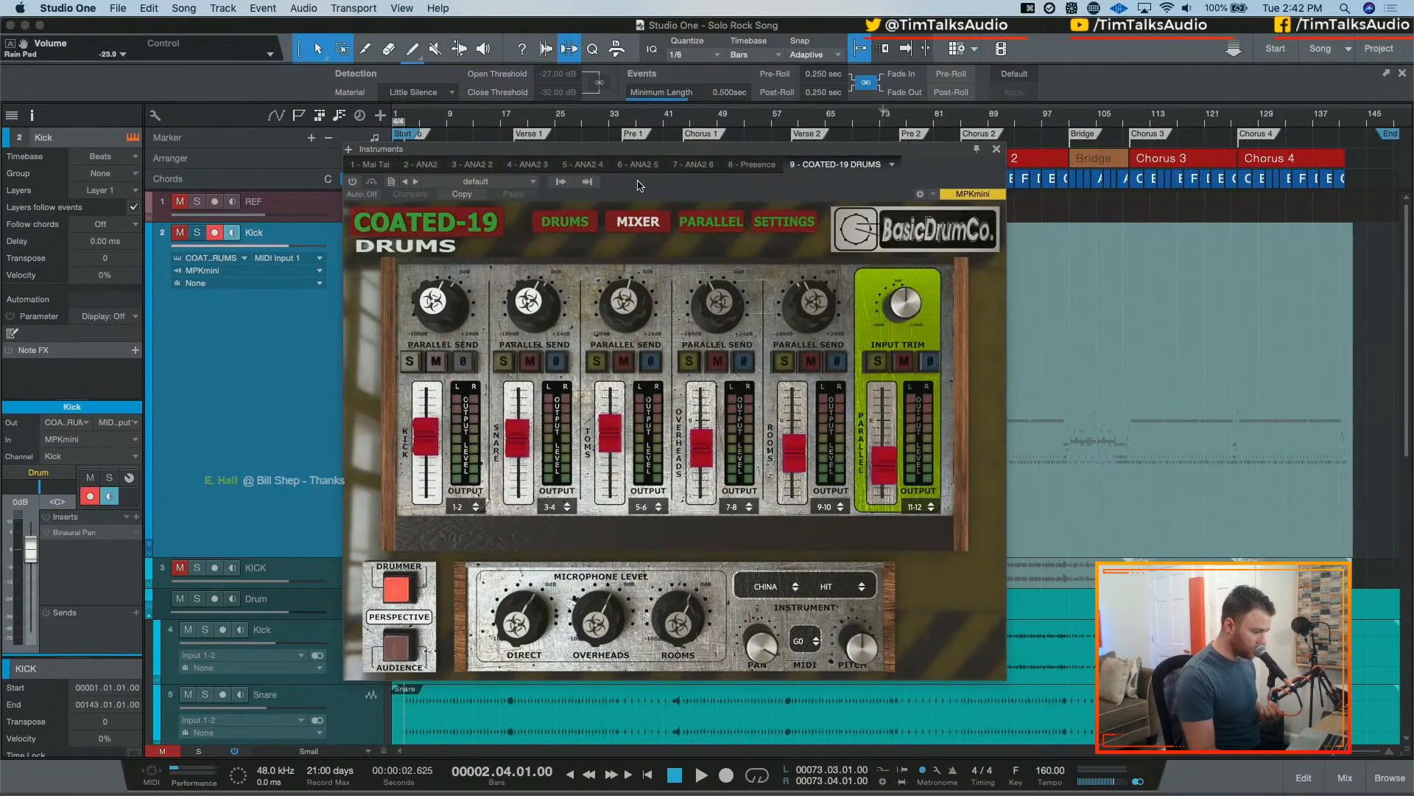
- Set the COATED-19 DRUMS UI zoom factor to 150% and reposition the editor to fit the screen
click(782, 222)
click(839, 361)
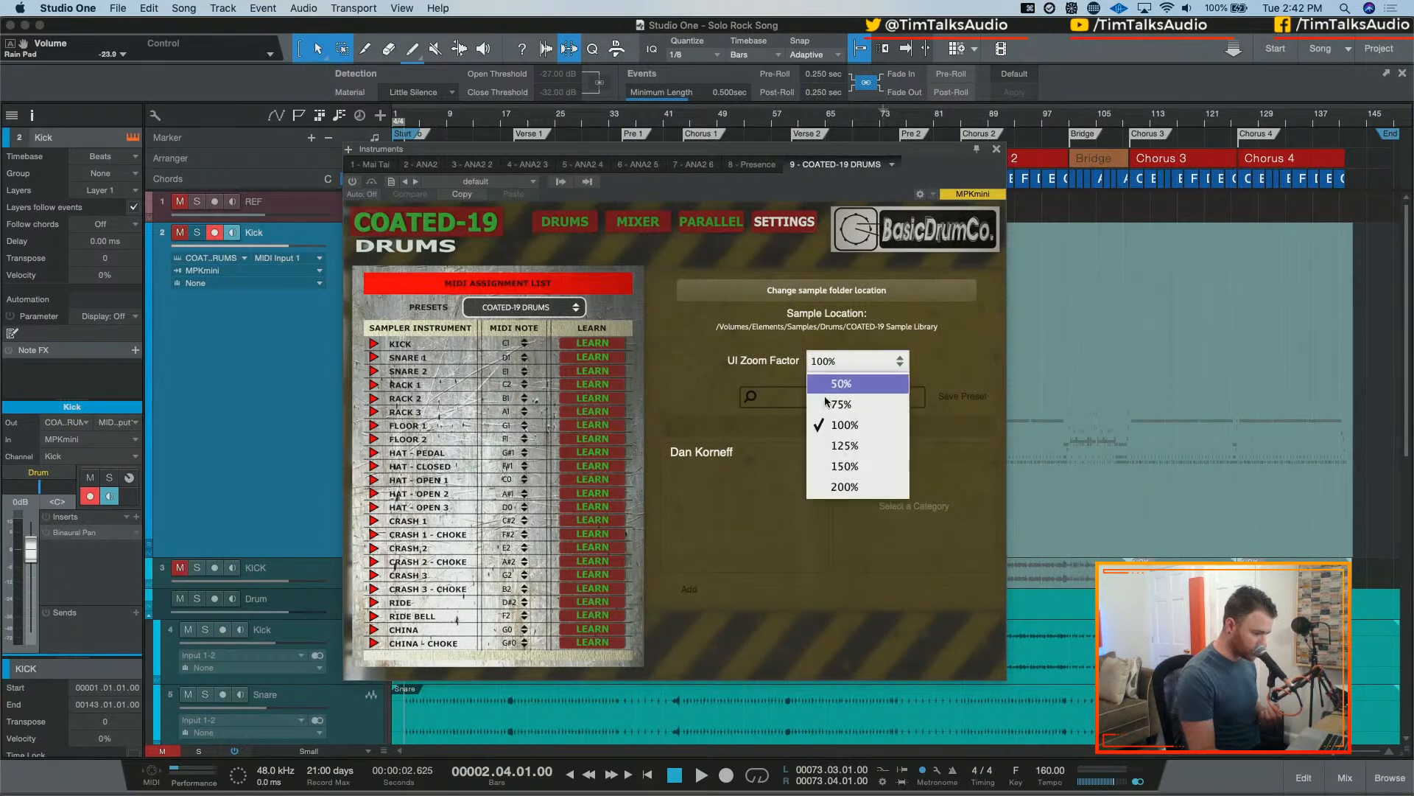
click(853, 466)
drag(736, 151, 436, 9)
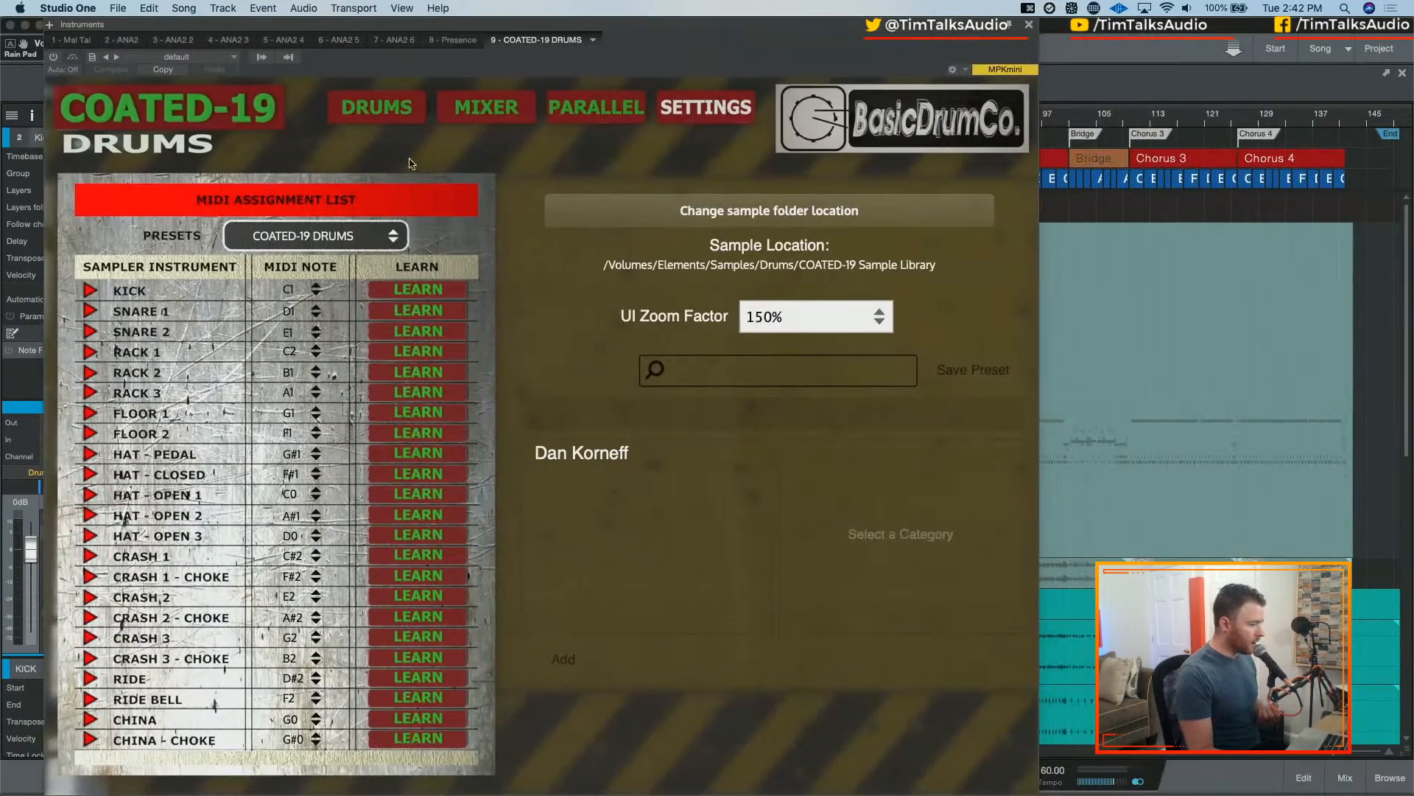
- Review the drum instrument's mixer page, close its editor and reduce the Kick instrument track's height
click(472, 112)
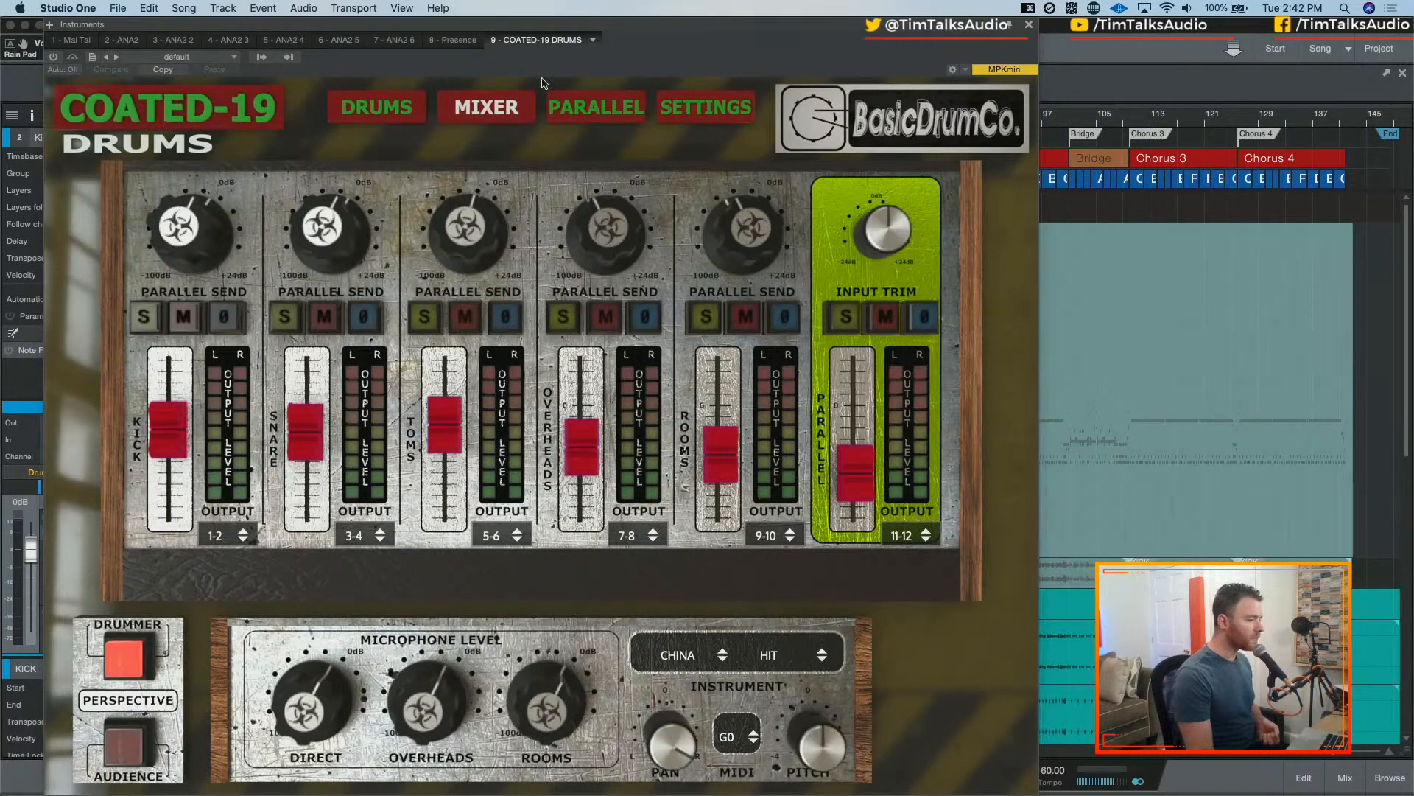
click(1030, 25)
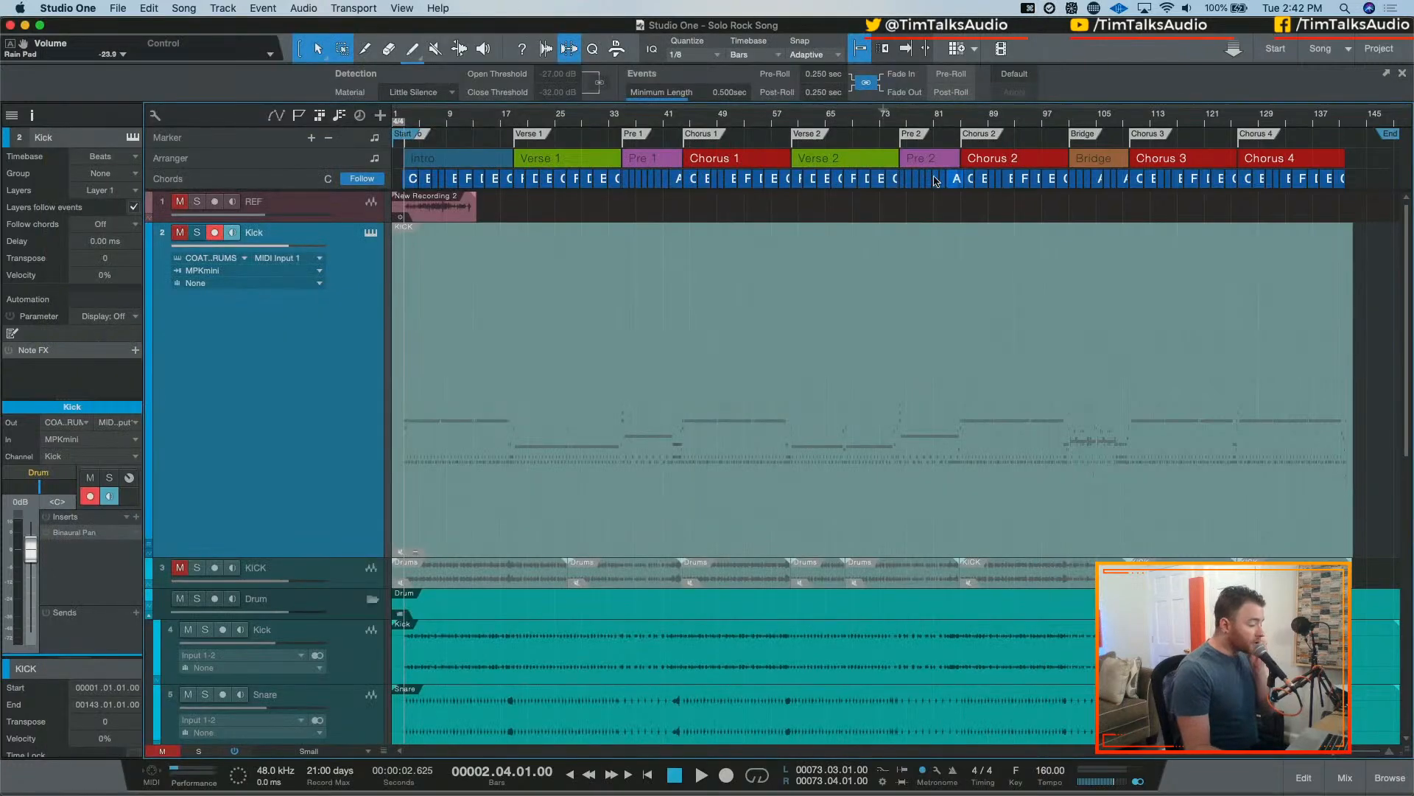
drag(311, 557, 322, 343)
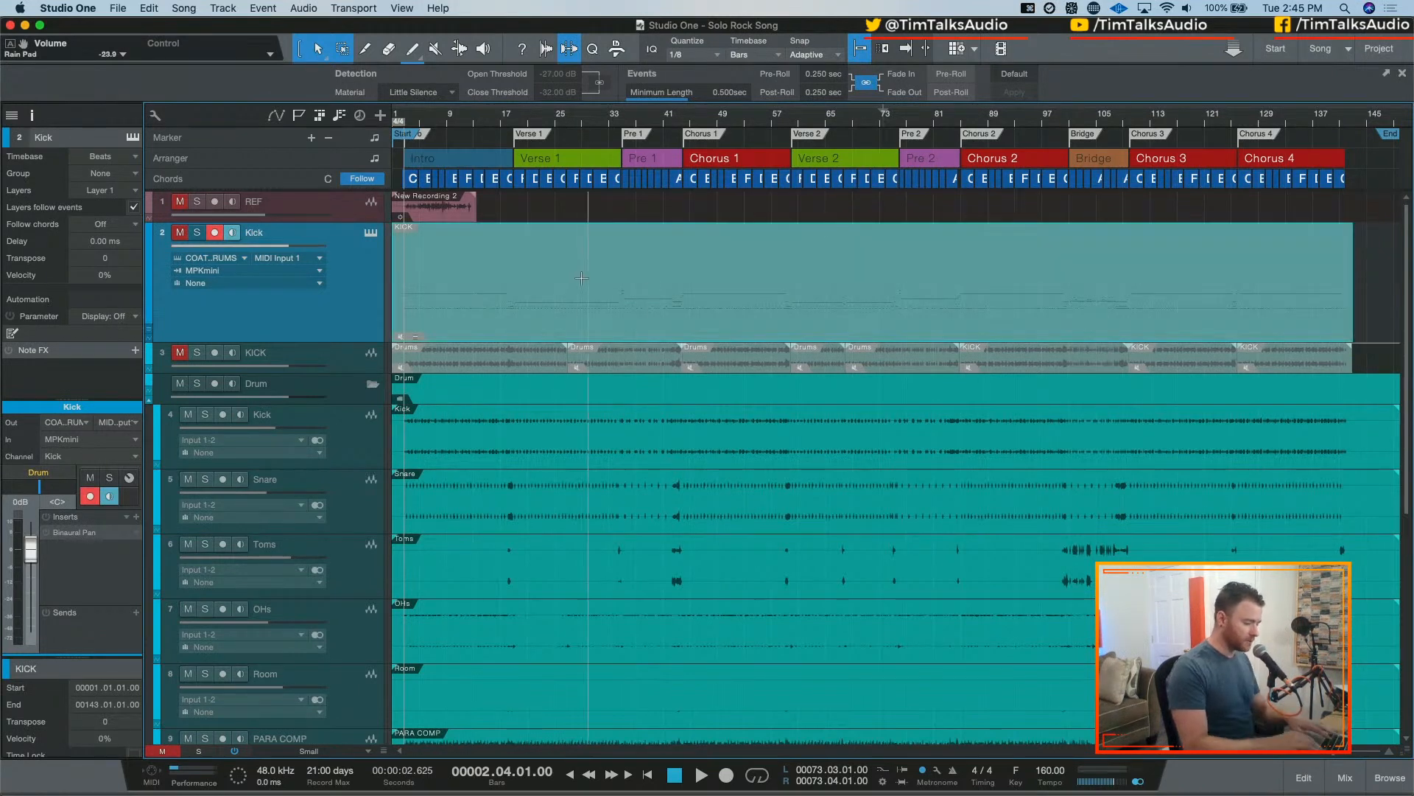
- Unmute the KICK part on the Kick instrument track and change its colour to purple
key(m)
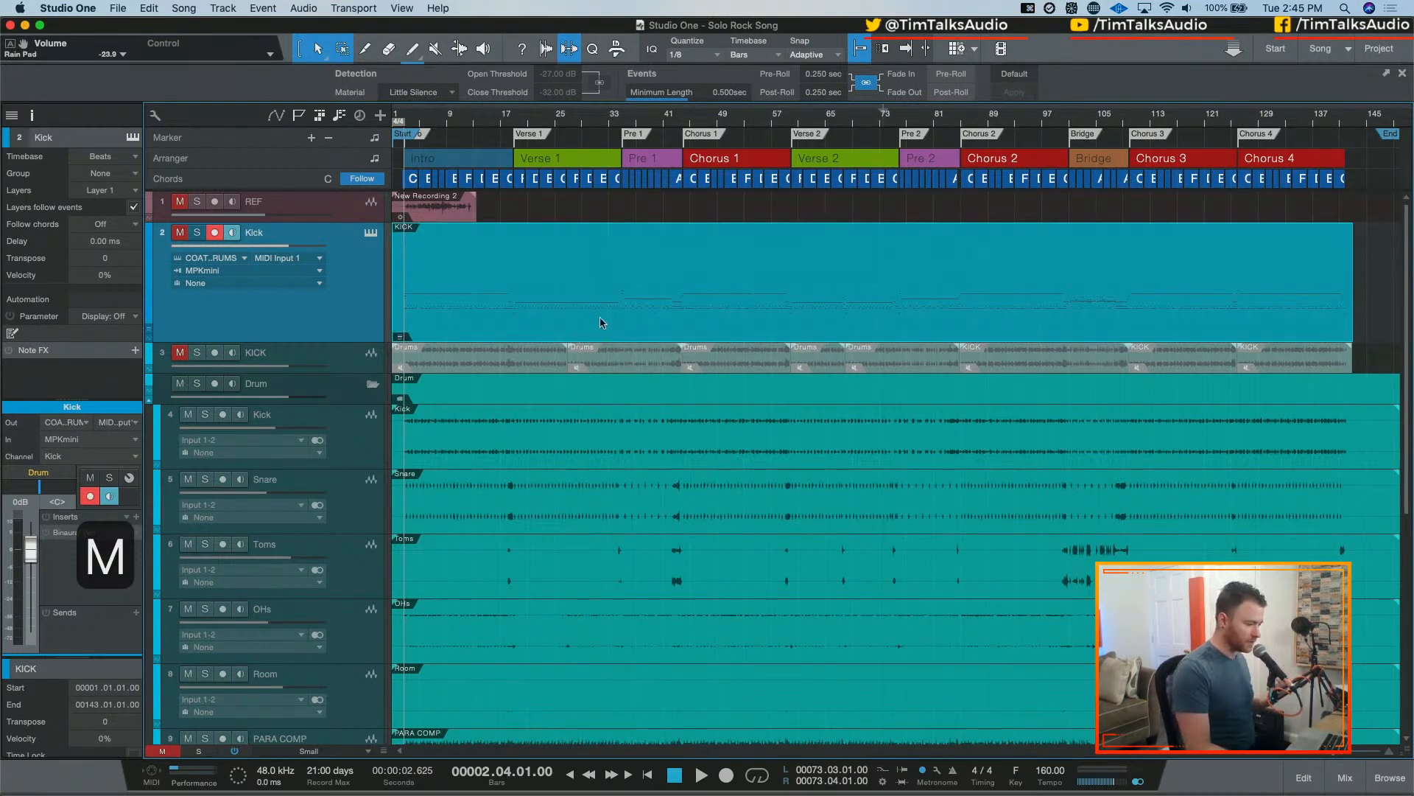
right_click(484, 284)
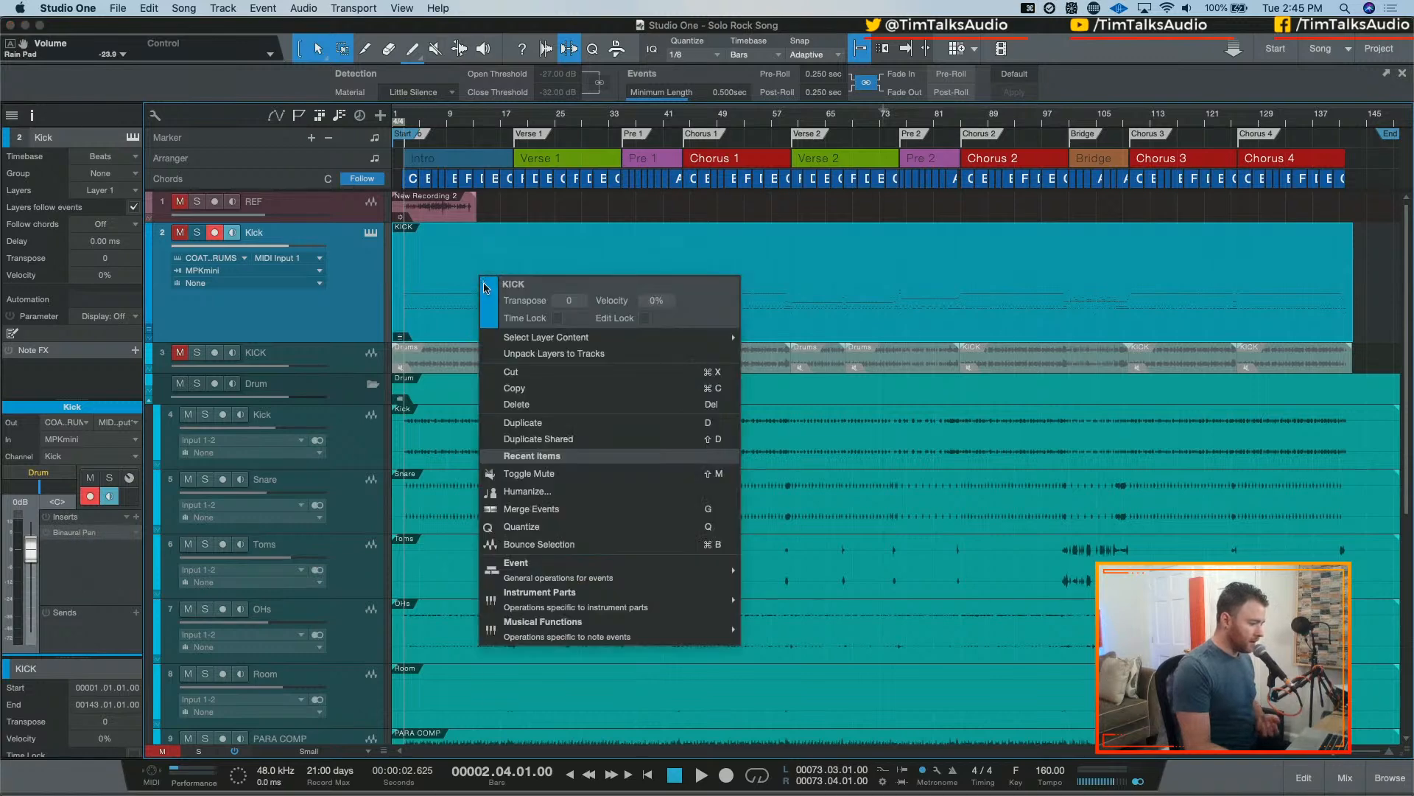
click(484, 287)
click(603, 364)
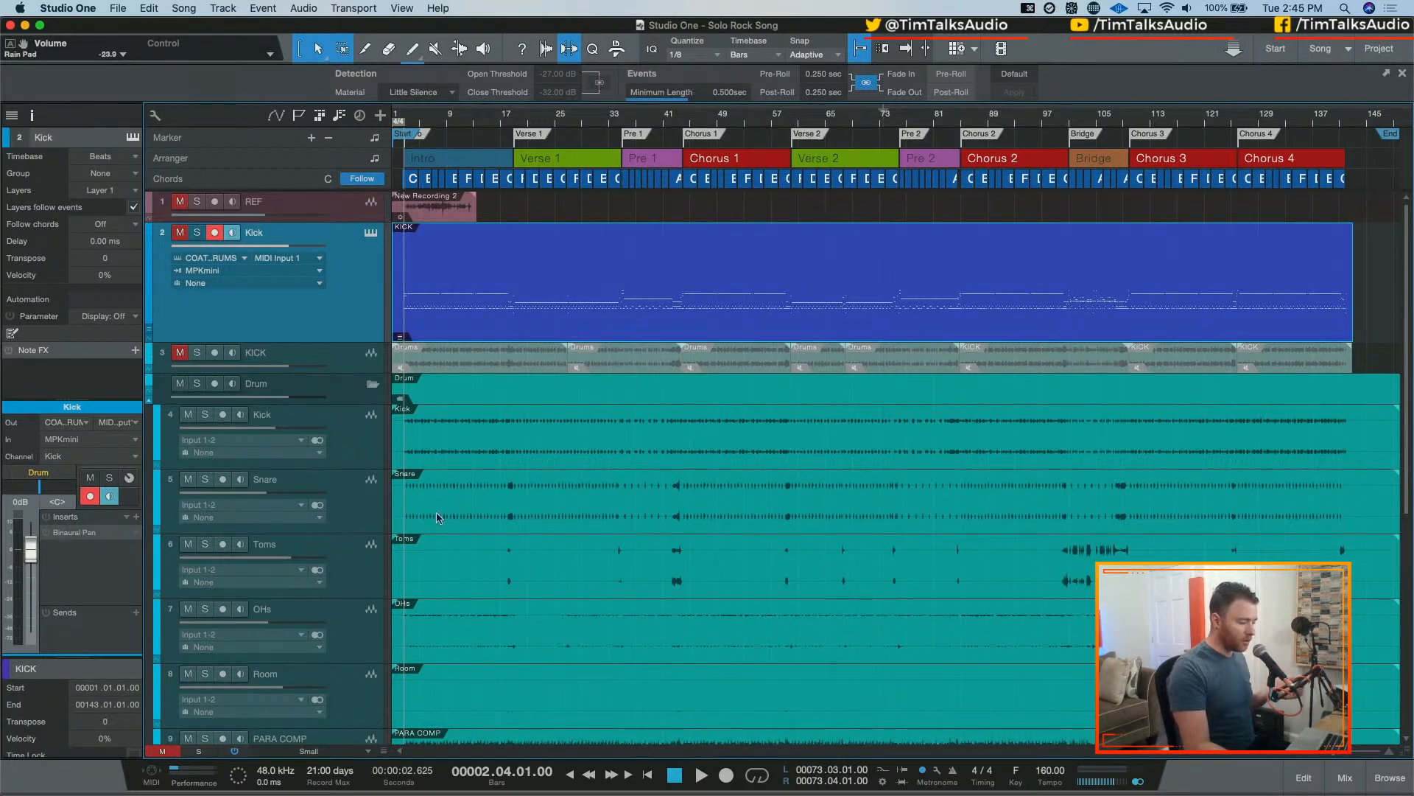
click(524, 450)
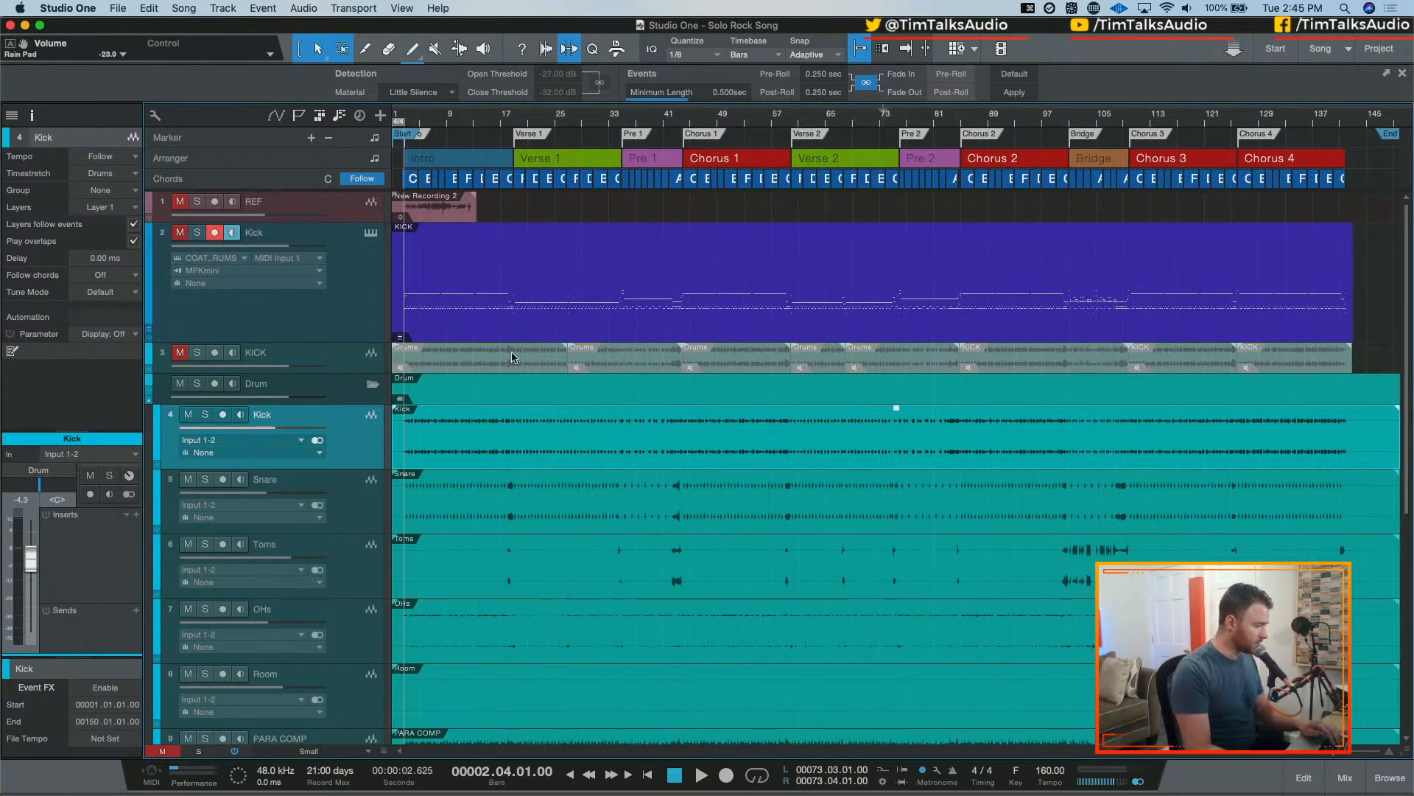
- Mute the recoloured KICK part again and shrink the Kick instrument track to a compact height
right_click(430, 274)
click(455, 262)
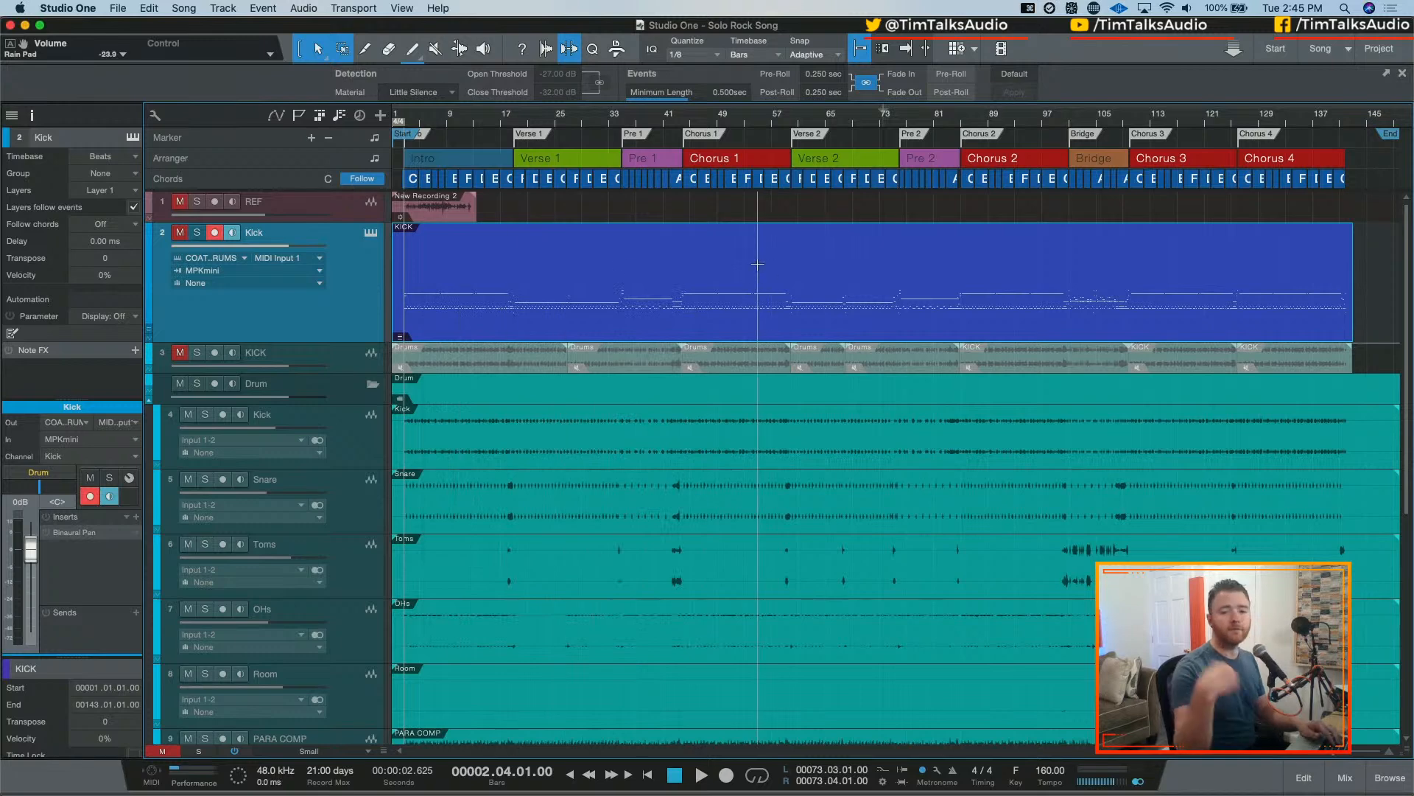
key(m)
key(m)
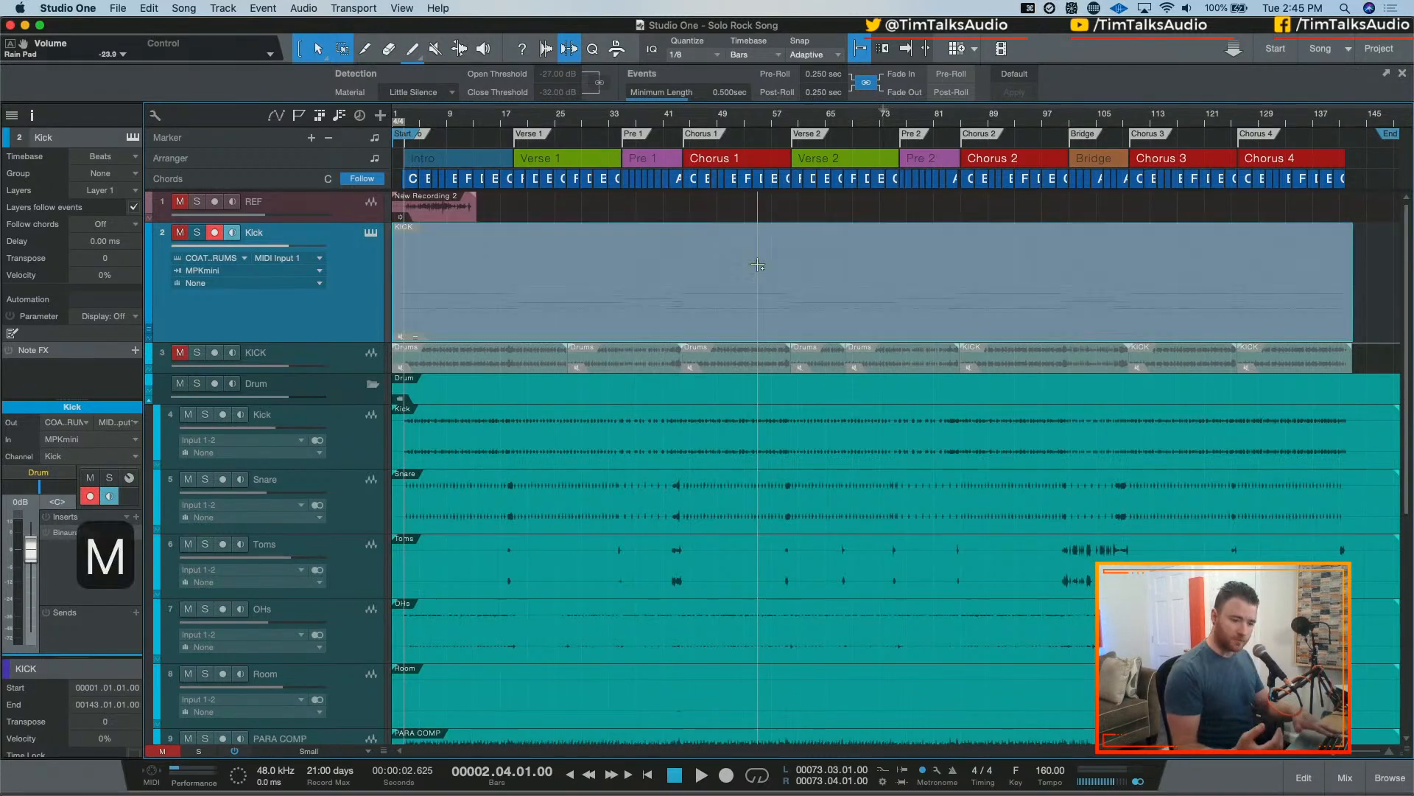
key(m)
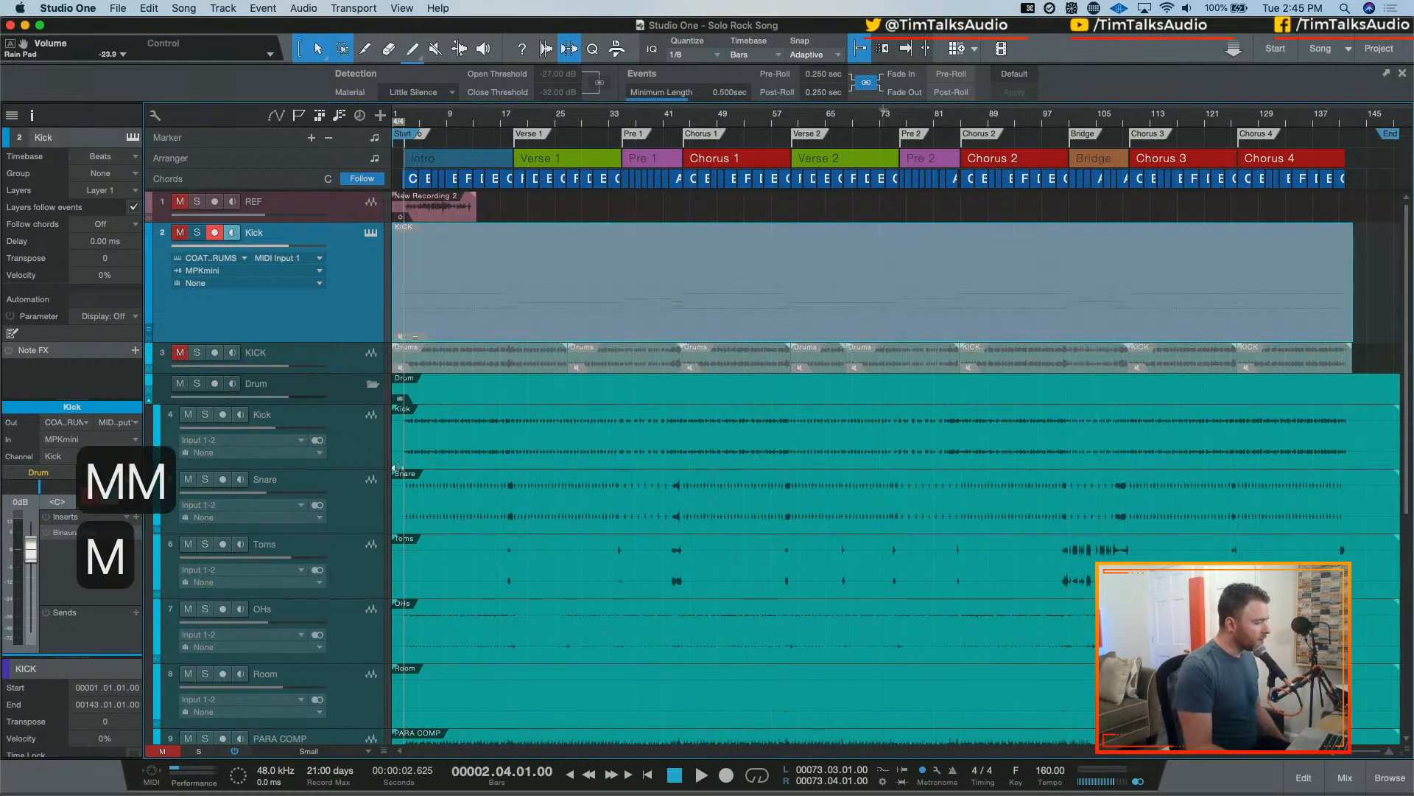
drag(372, 342, 367, 258)
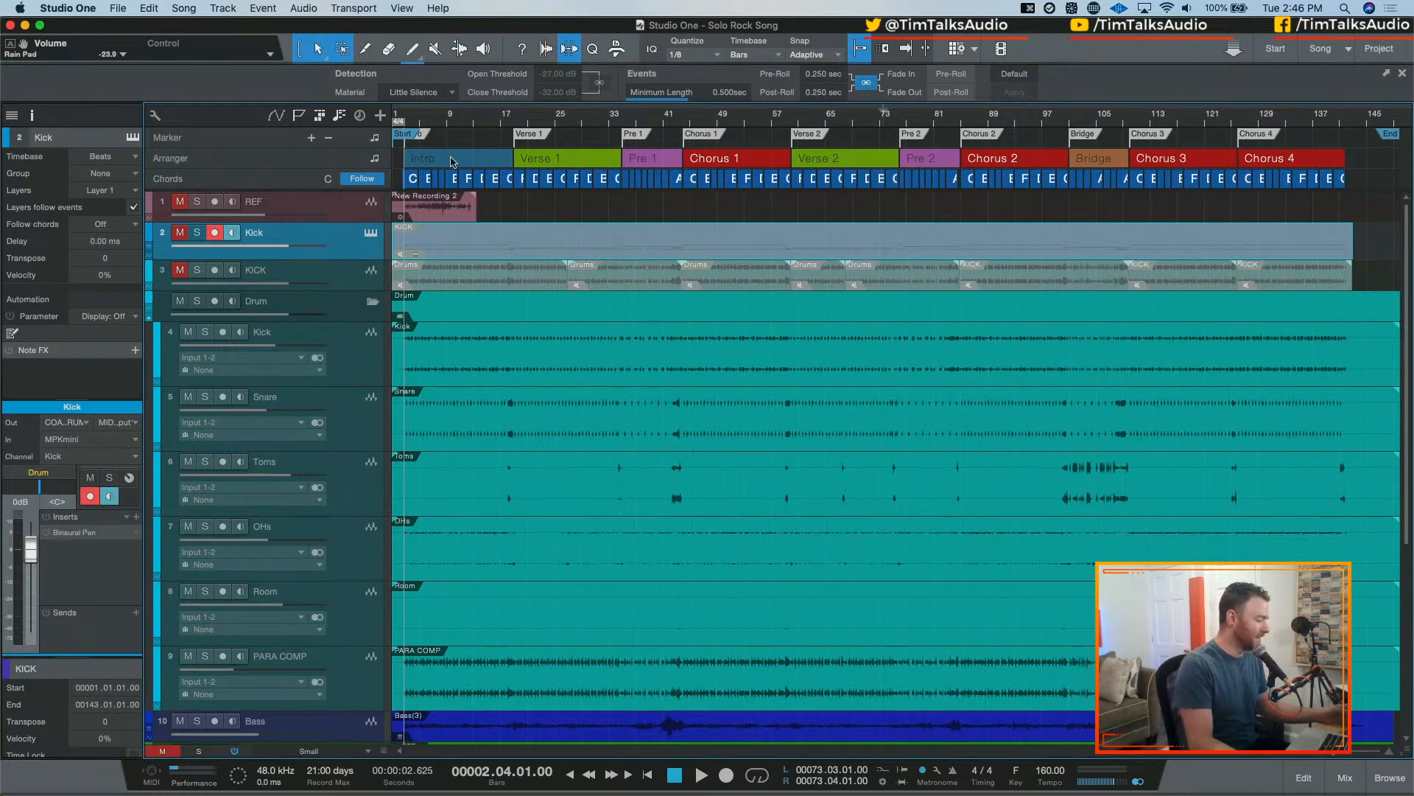
- Select the Synths folder track and increase its height to show its contents in the arrangement
scroll(595, 459, down, 10)
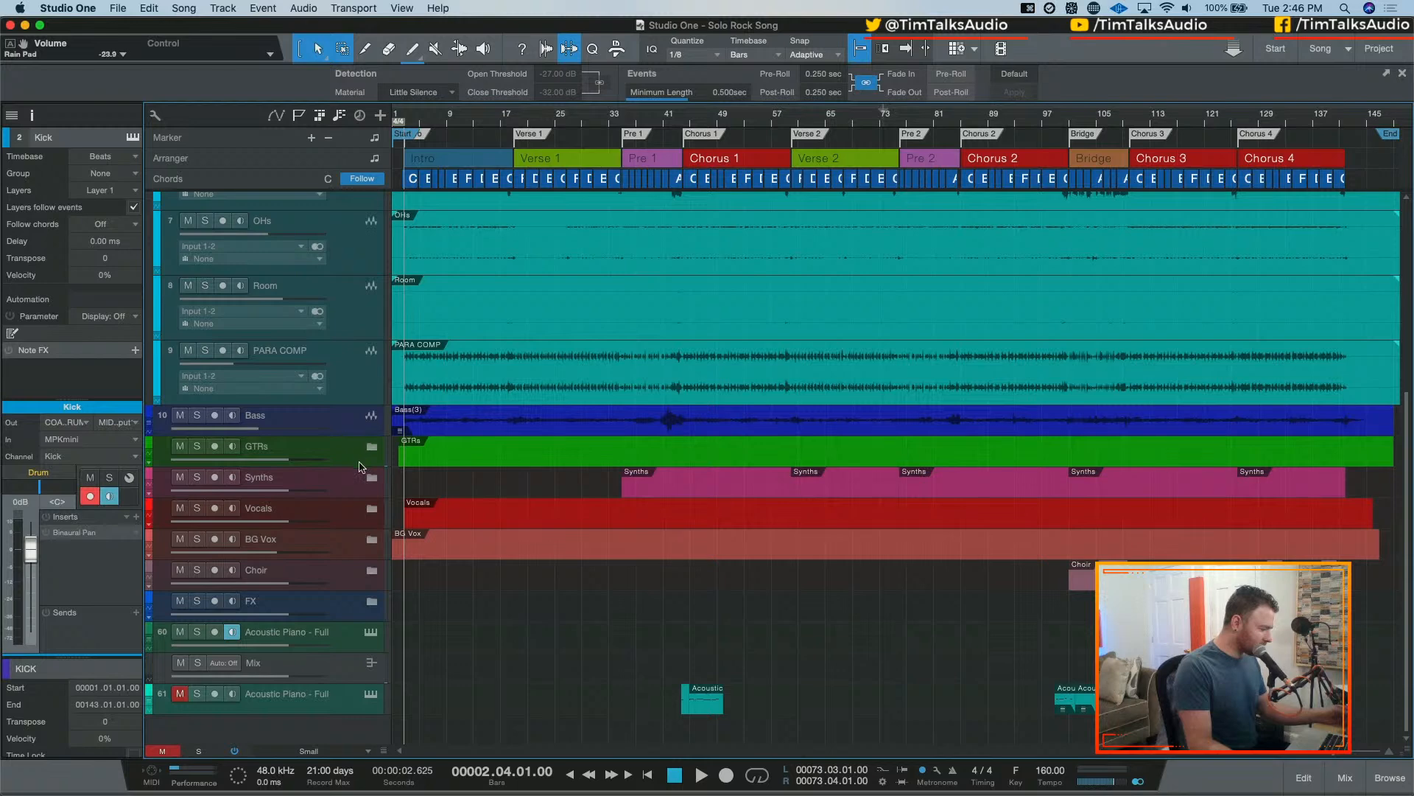
click(351, 464)
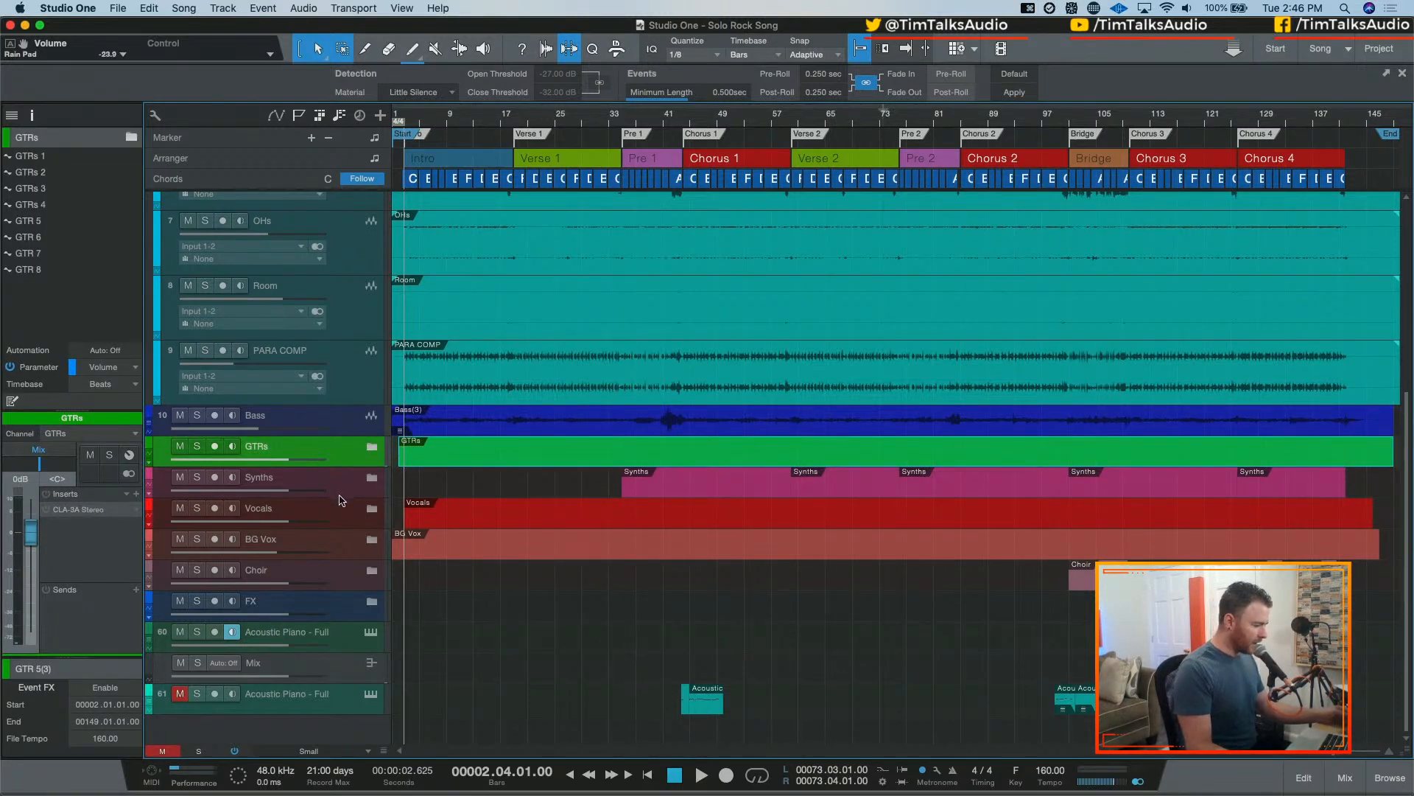
click(343, 500)
click(347, 483)
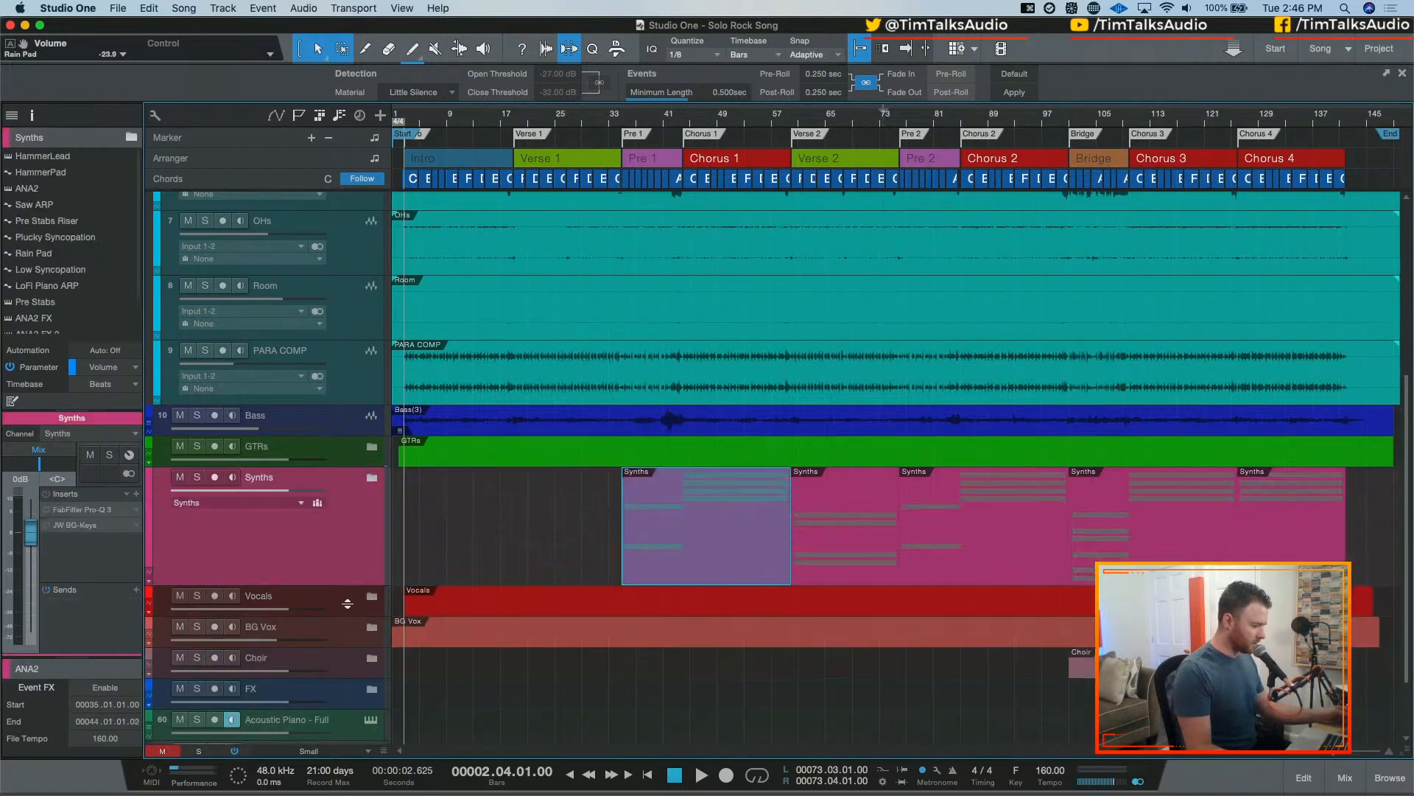
- Increase the Synths folder track's height further and expand the GTRs folder track to reveal its guitar tracks in the arrangement
click(692, 497)
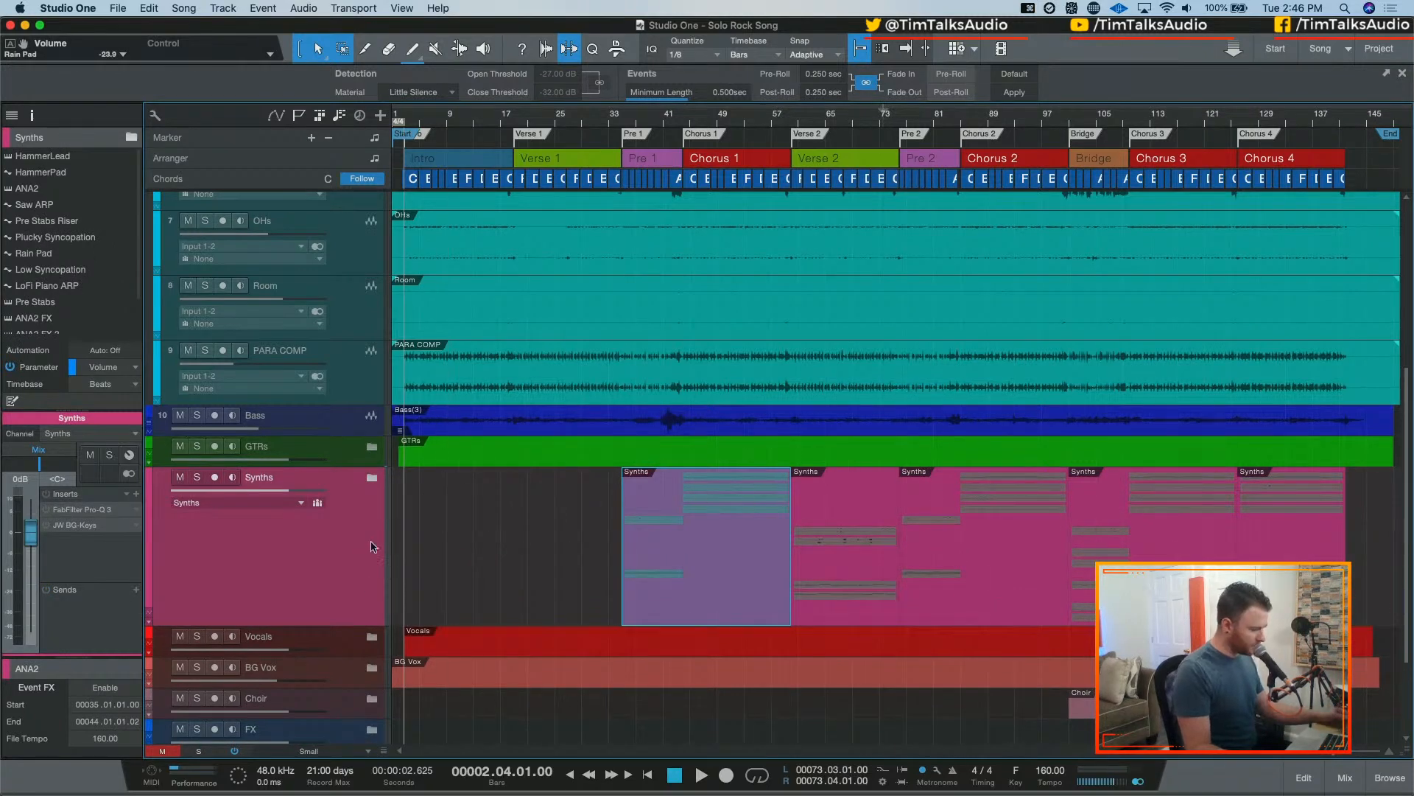
click(343, 464)
click(372, 446)
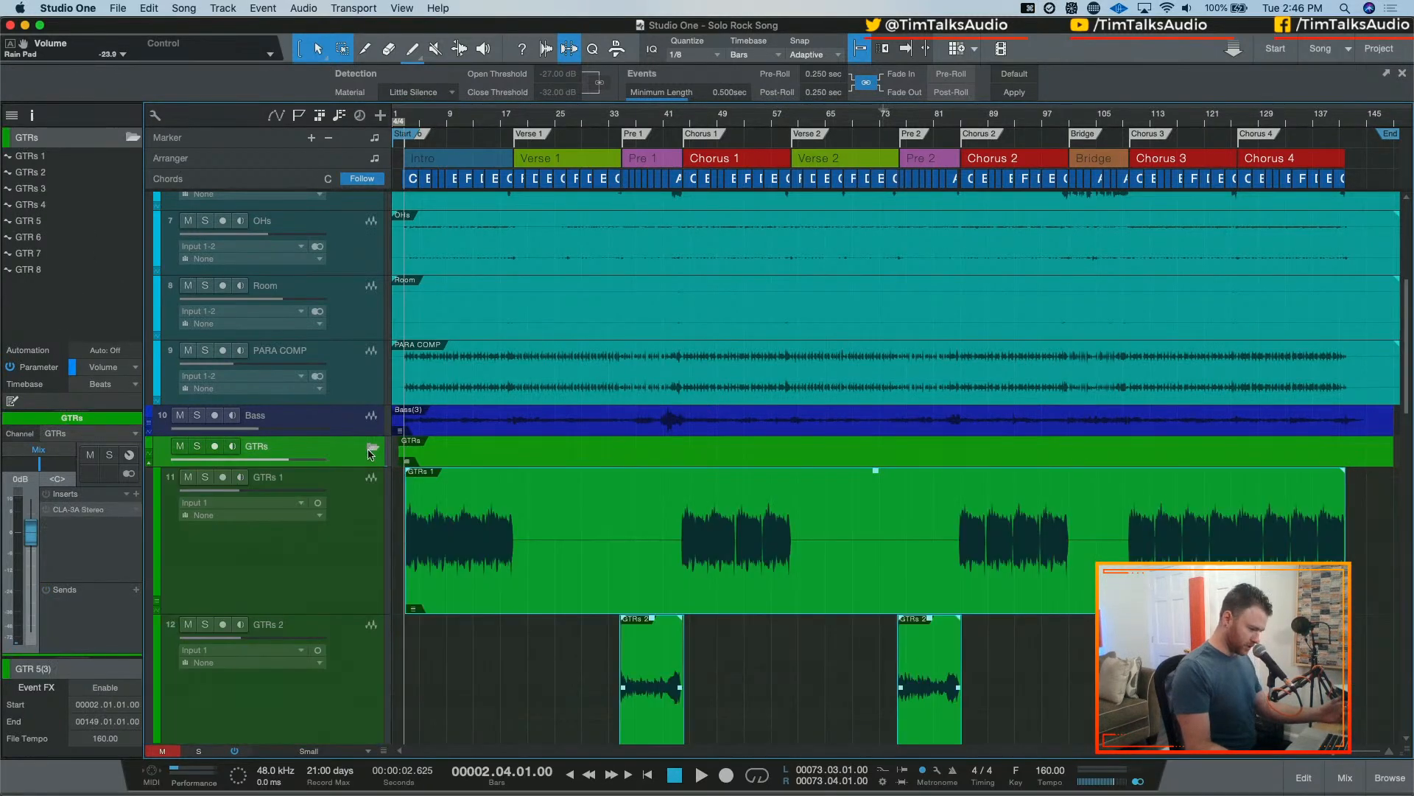
scroll(368, 444, down, 5)
scroll(368, 445, down, 4)
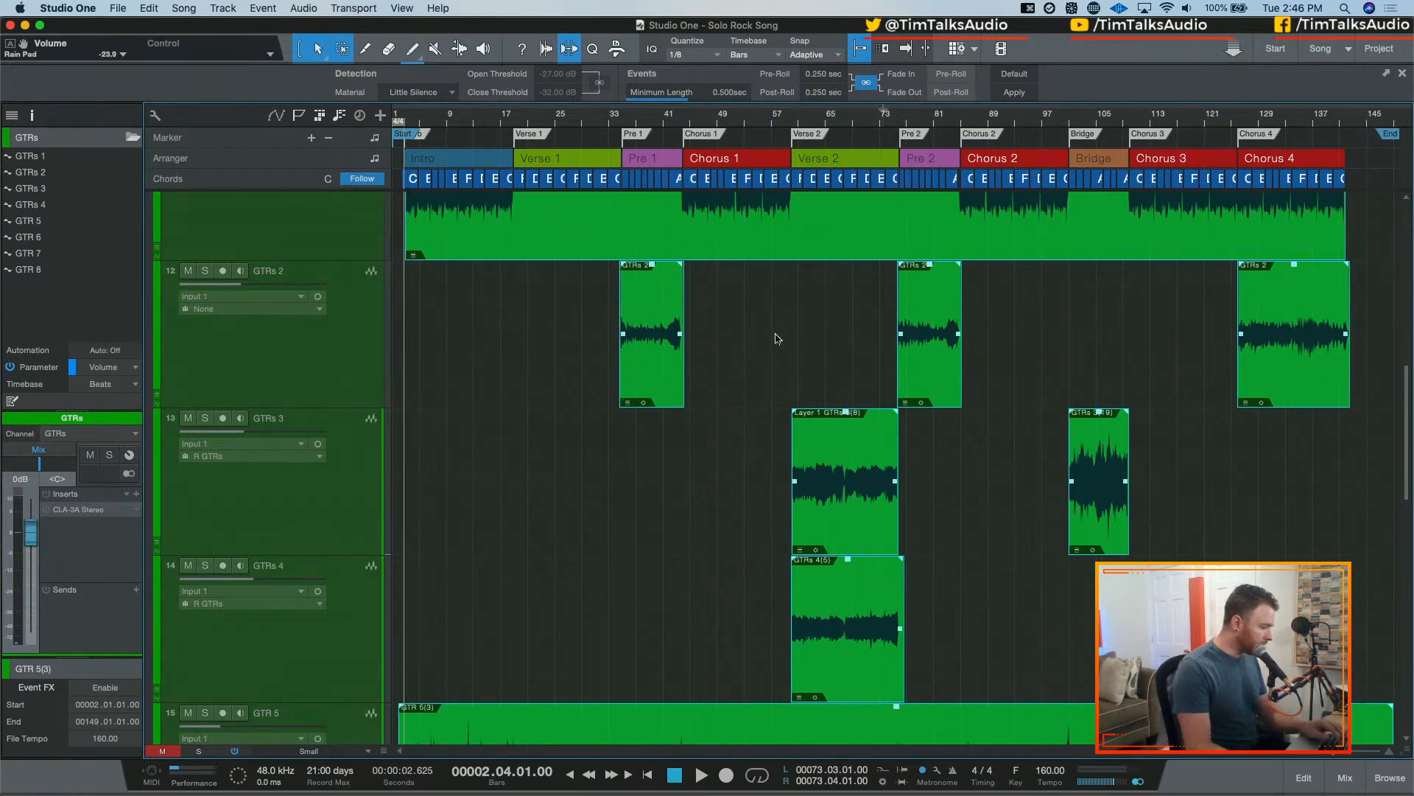
- Solo the GTRs 2 track, return the playhead to the song start and zoom in on its Pre 1 event
click(205, 270)
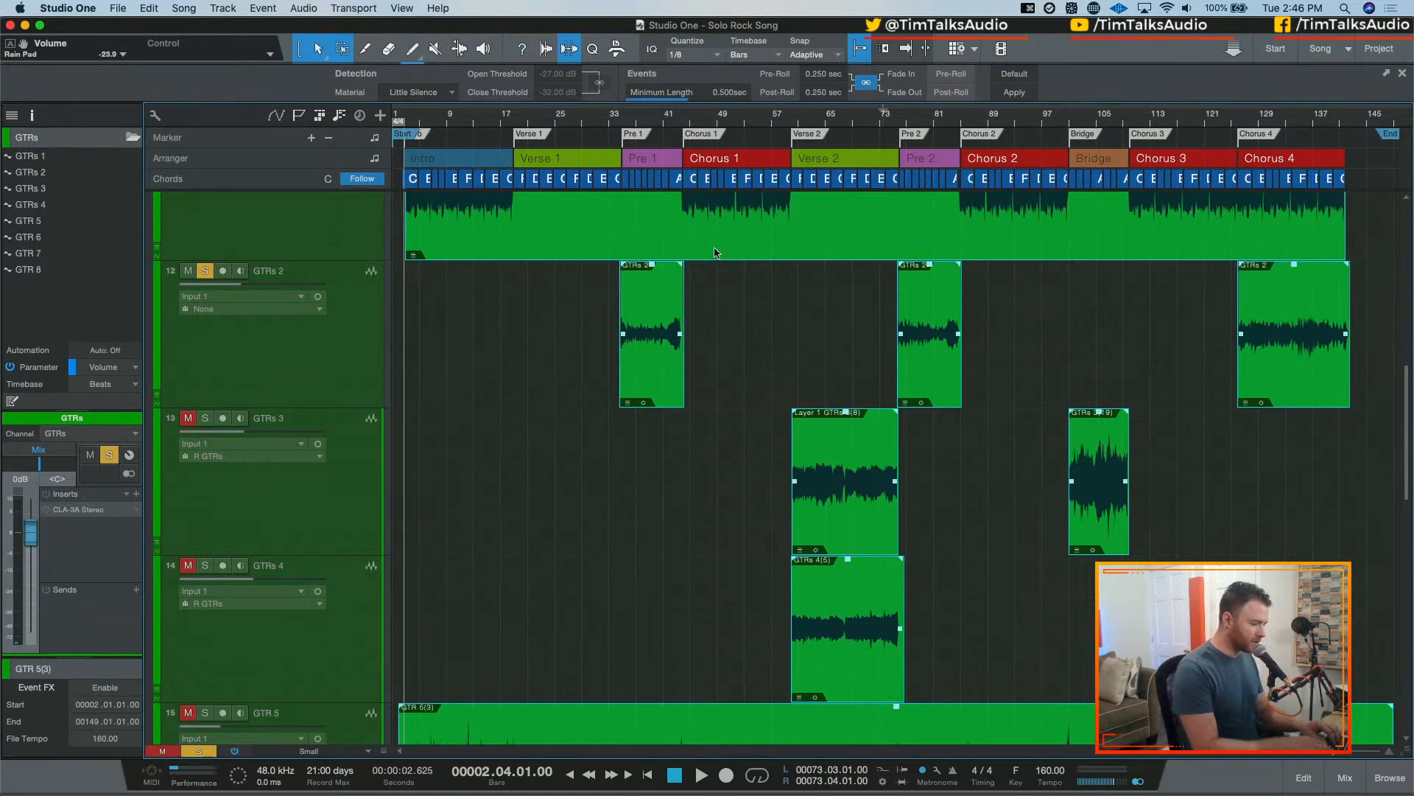
key(comma)
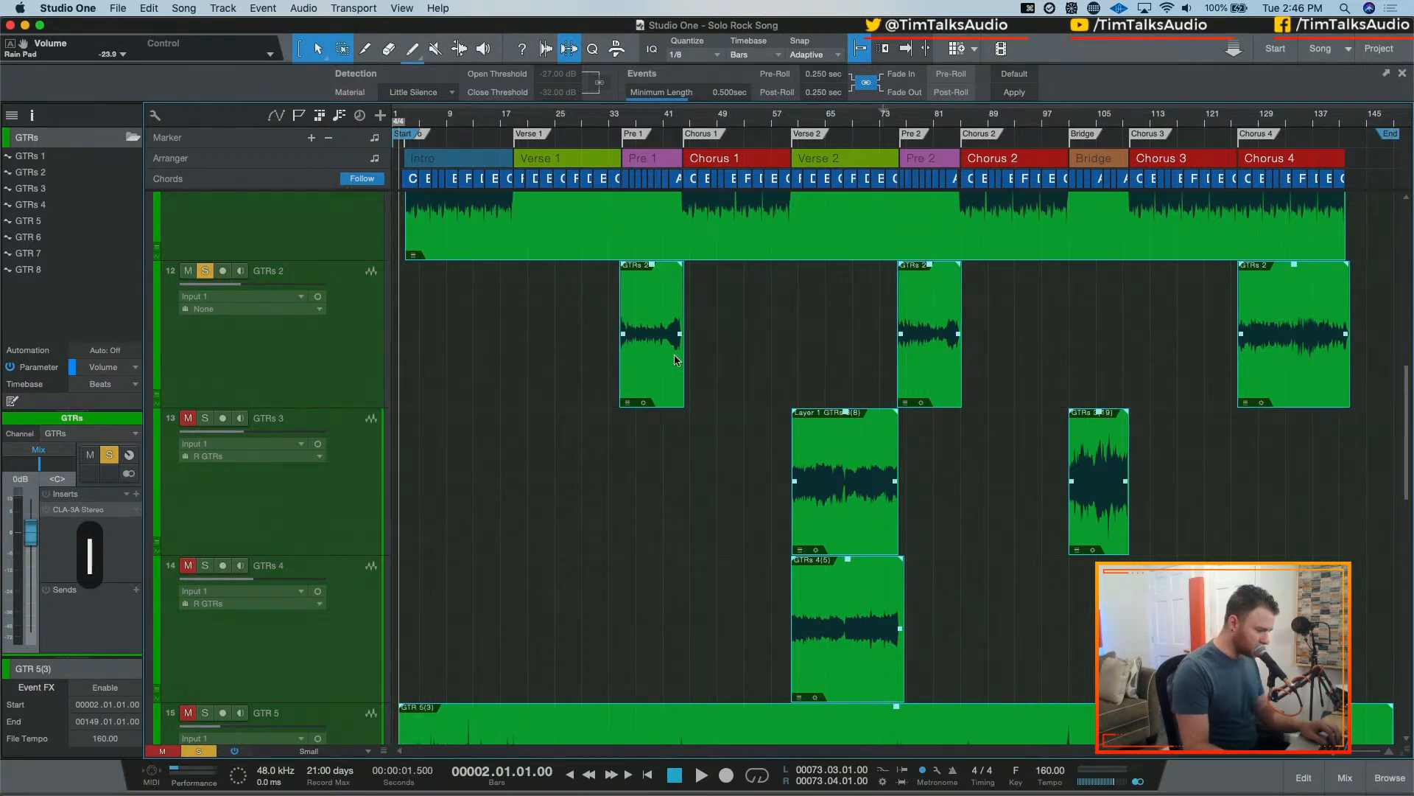
click(659, 373)
key(e)
key(e)
key(e)
key(e)
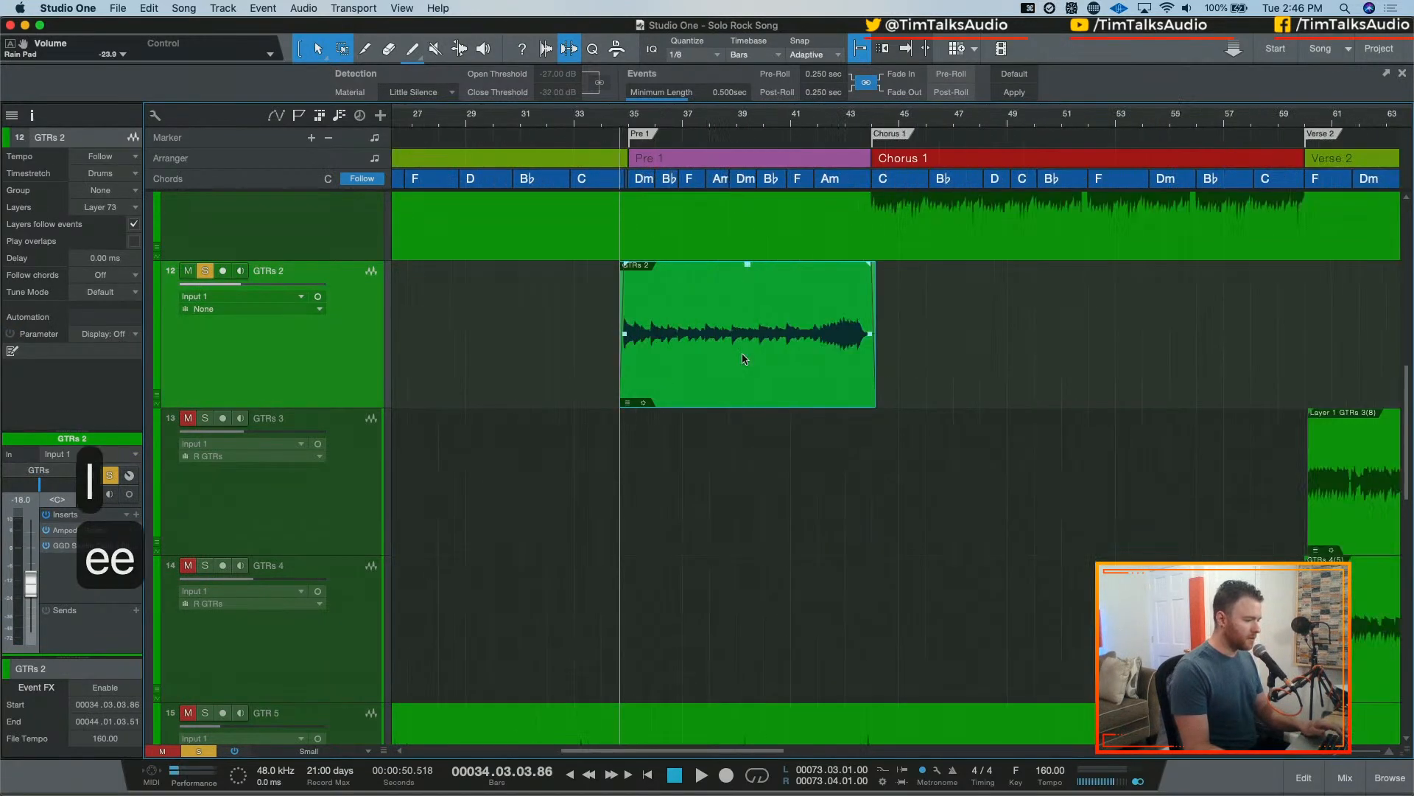
key(w)
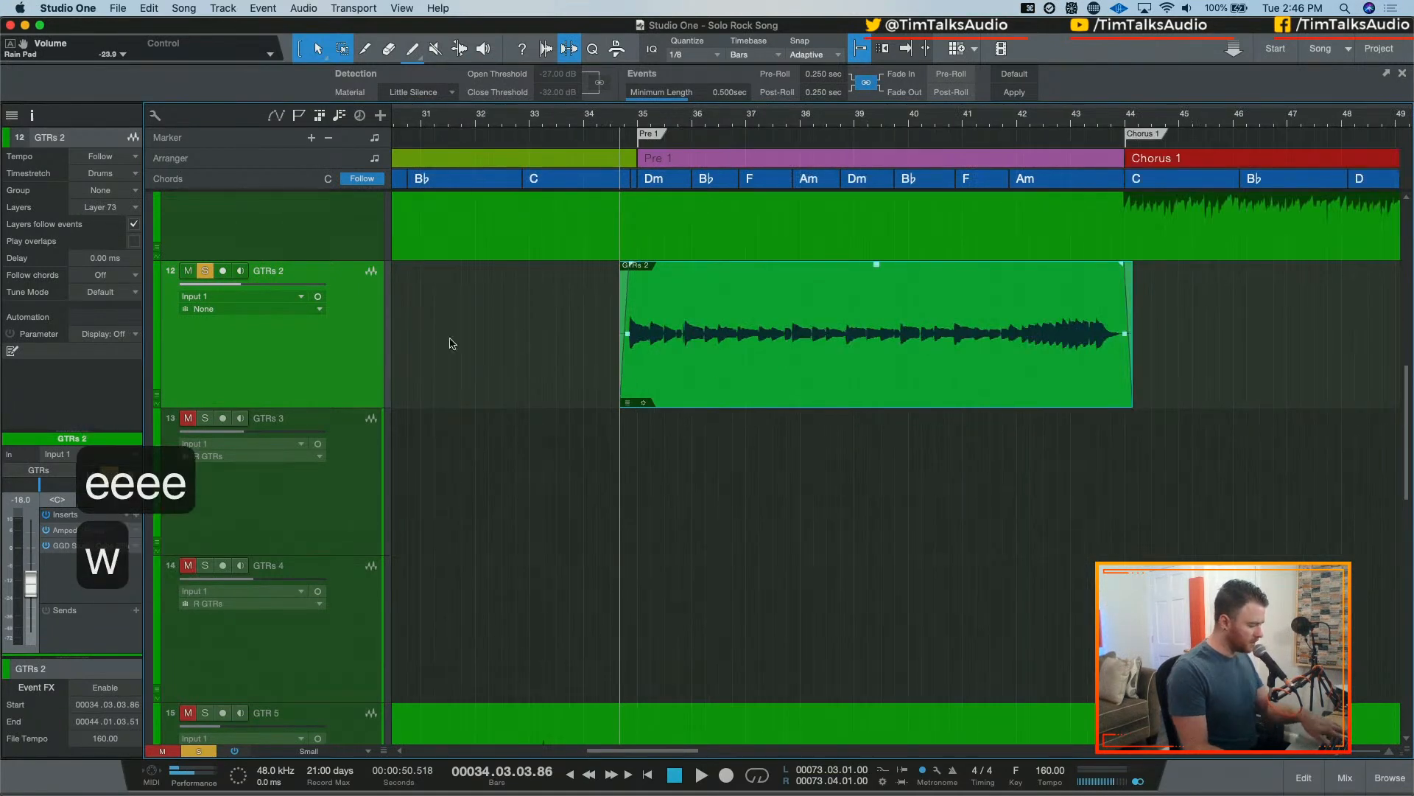
- Show the mixer console, deactivate all inserts on the GTRs 2 channel and play back the soloed guitar part
key(F3)
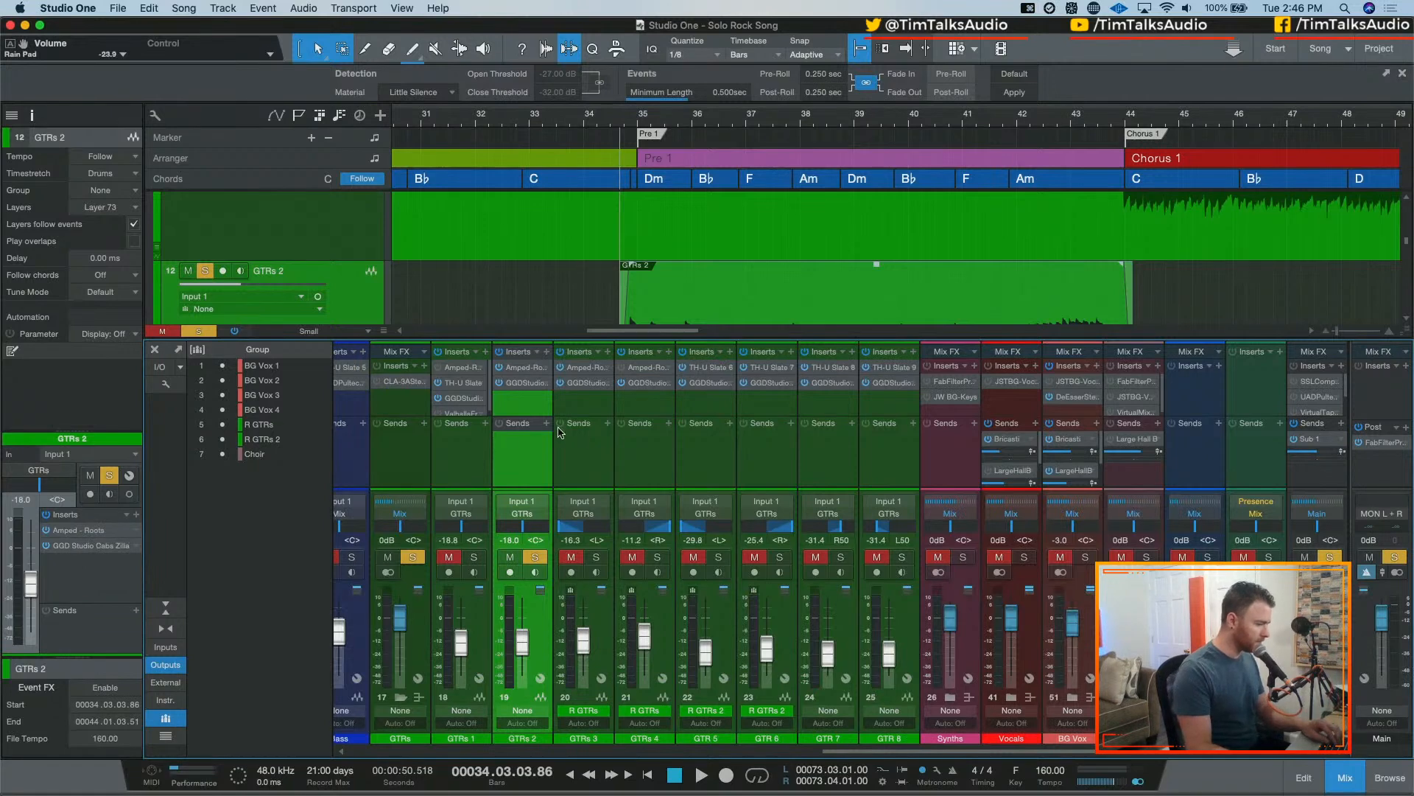
click(500, 353)
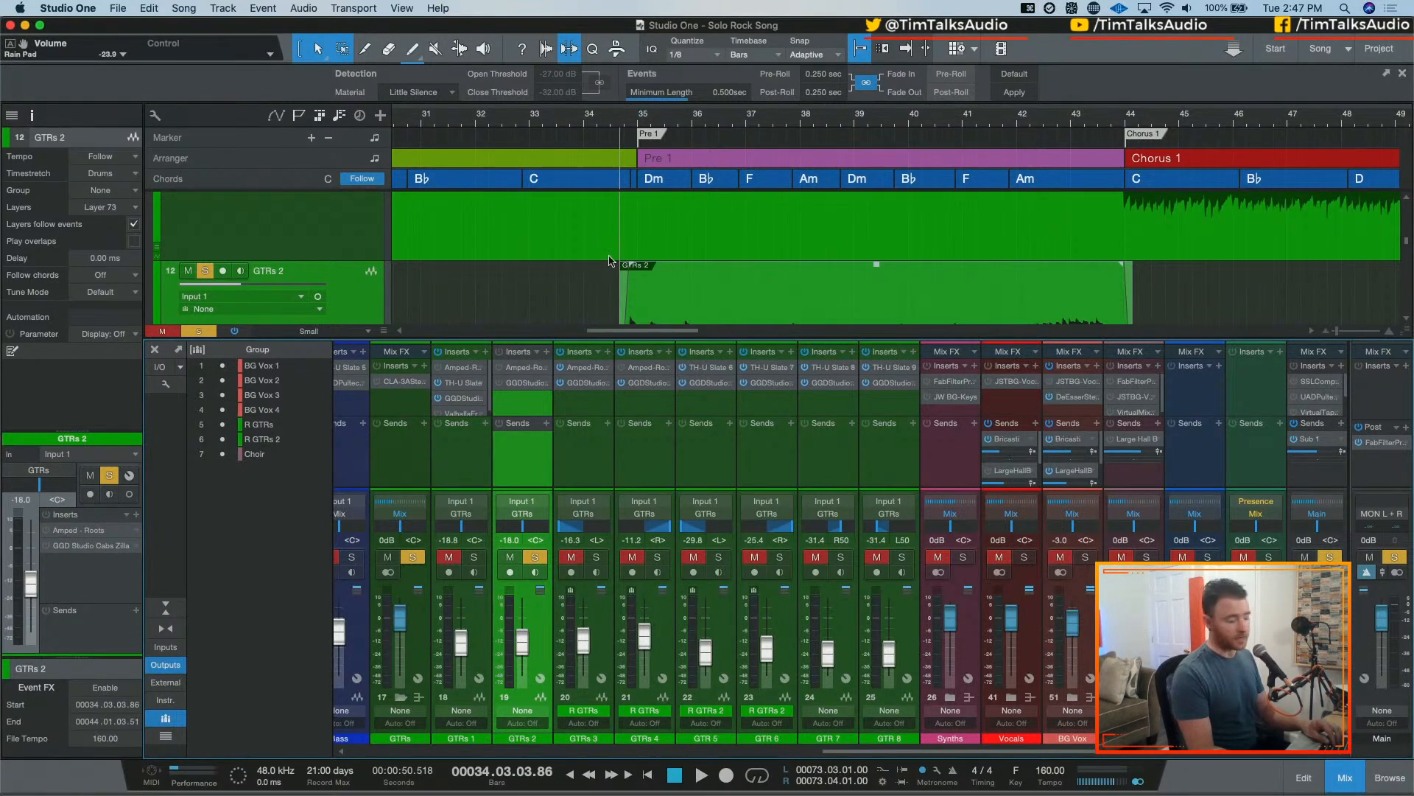
key(space)
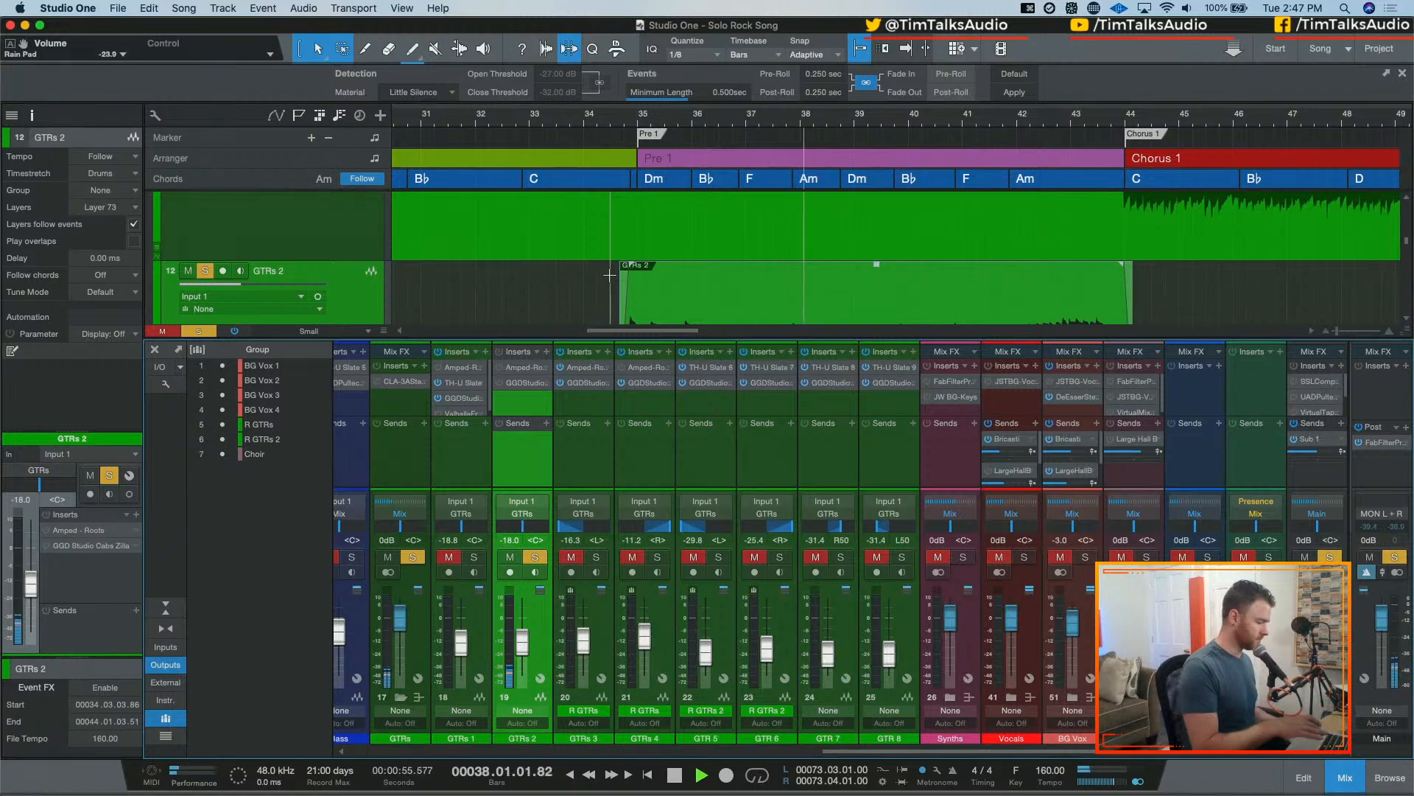
key(space)
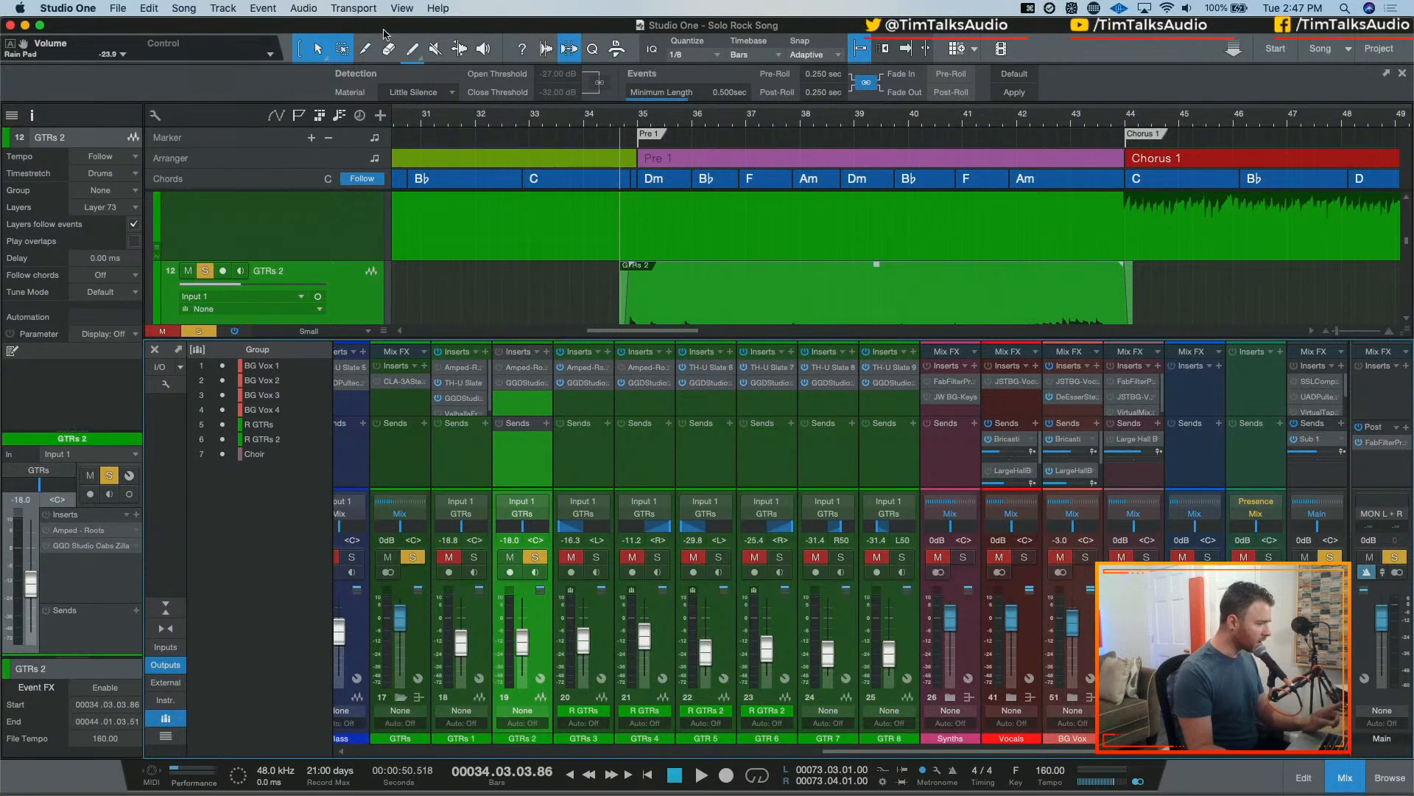
- Review the Channels and Tracks source lists in the Export Stems dialog and close it without exporting
click(151, 8)
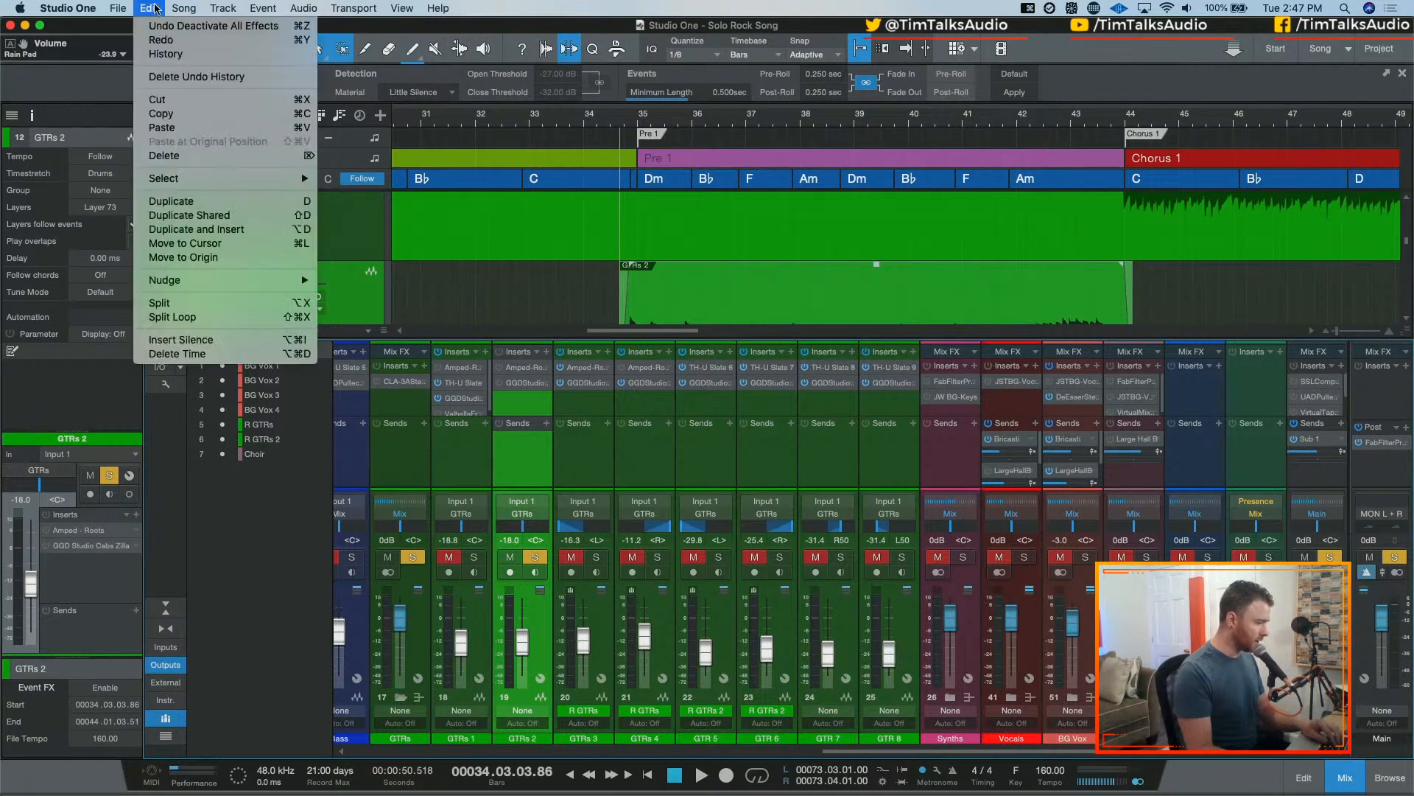
mouse_move(190, 9)
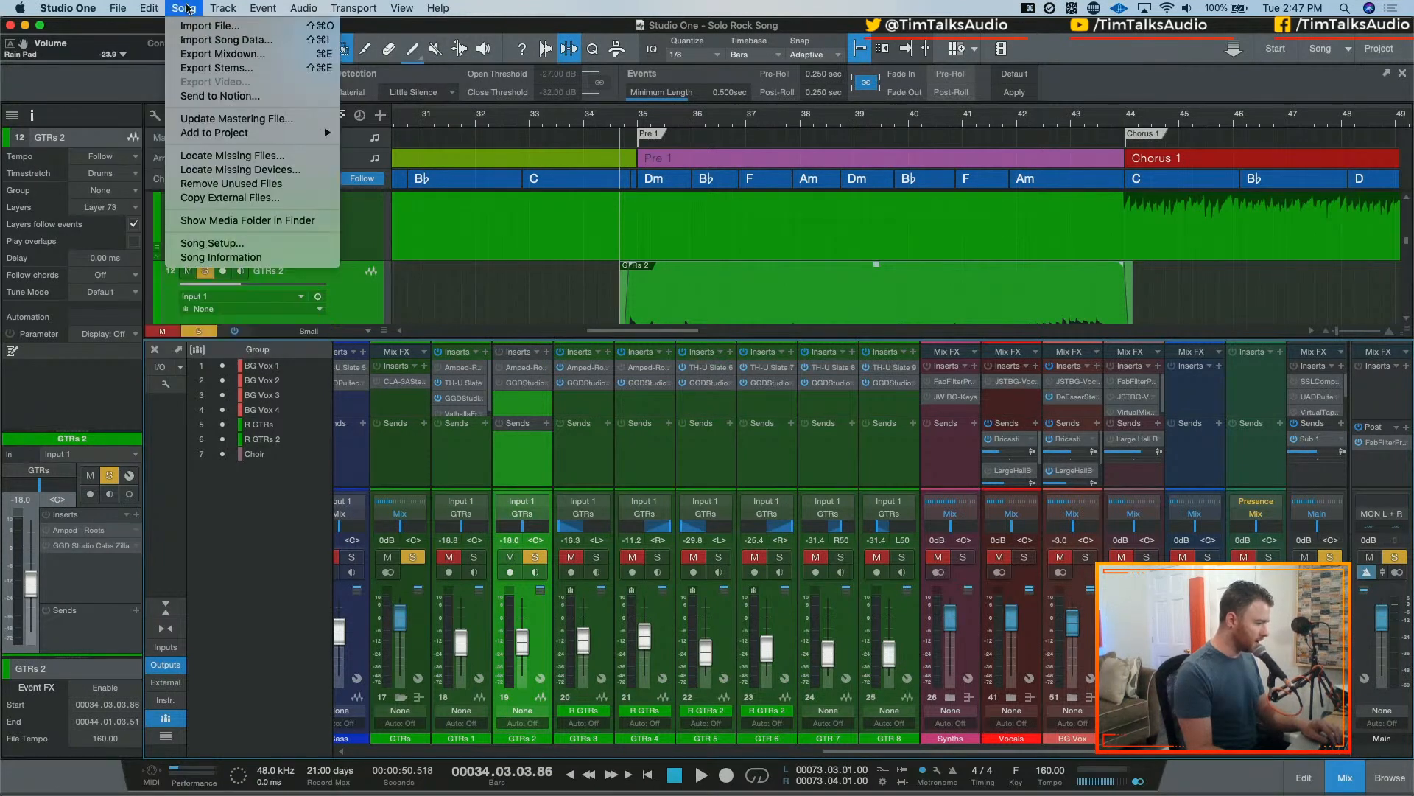
click(230, 73)
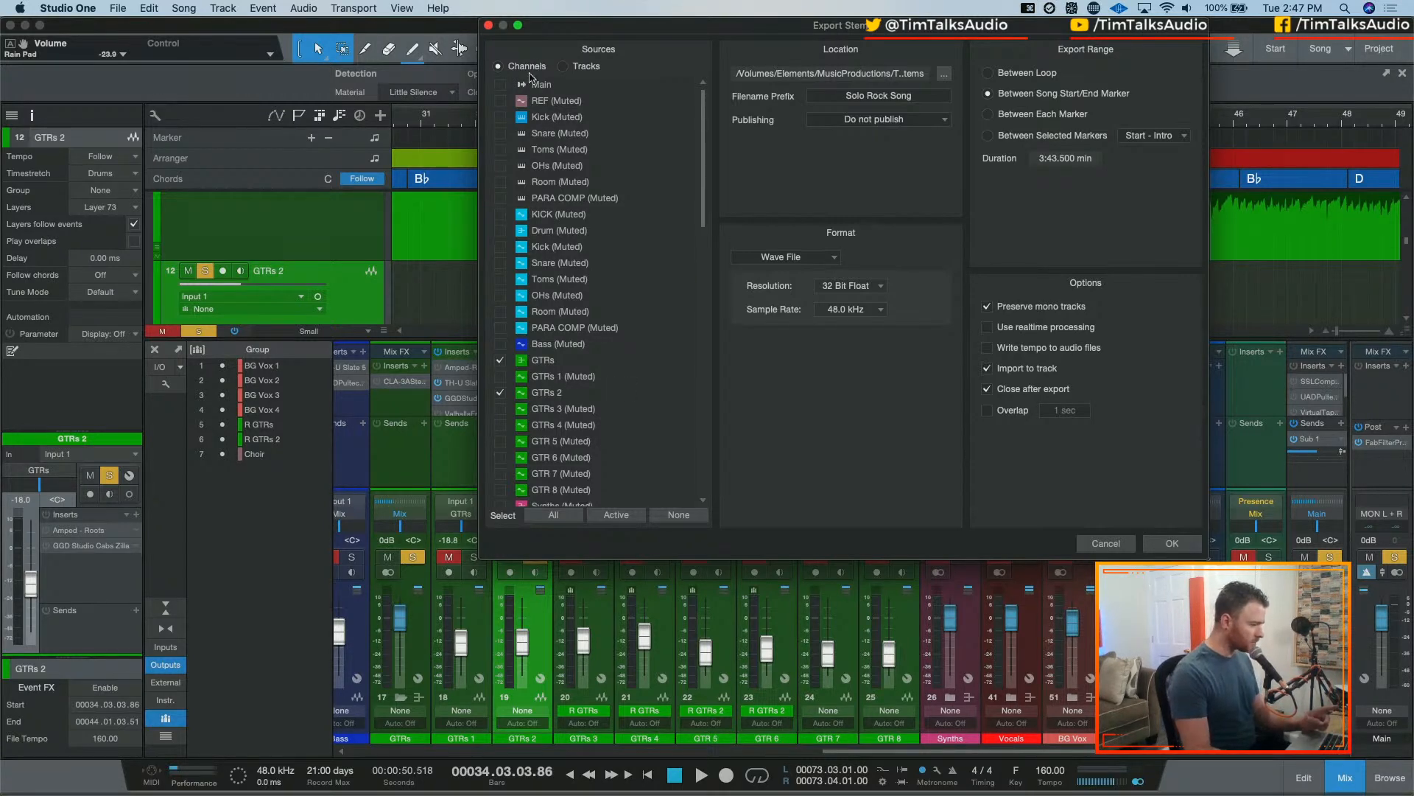
drag(580, 36, 872, 48)
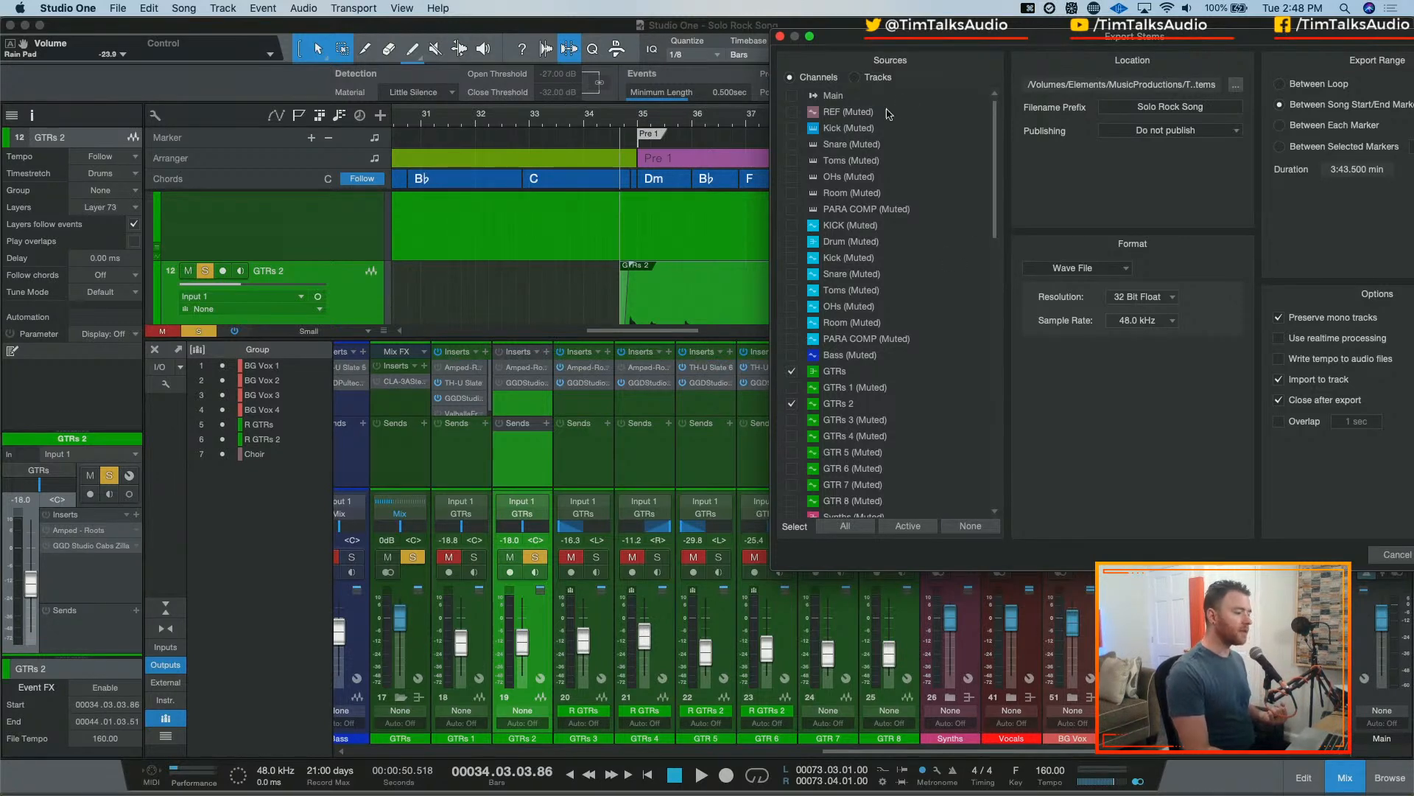
click(855, 77)
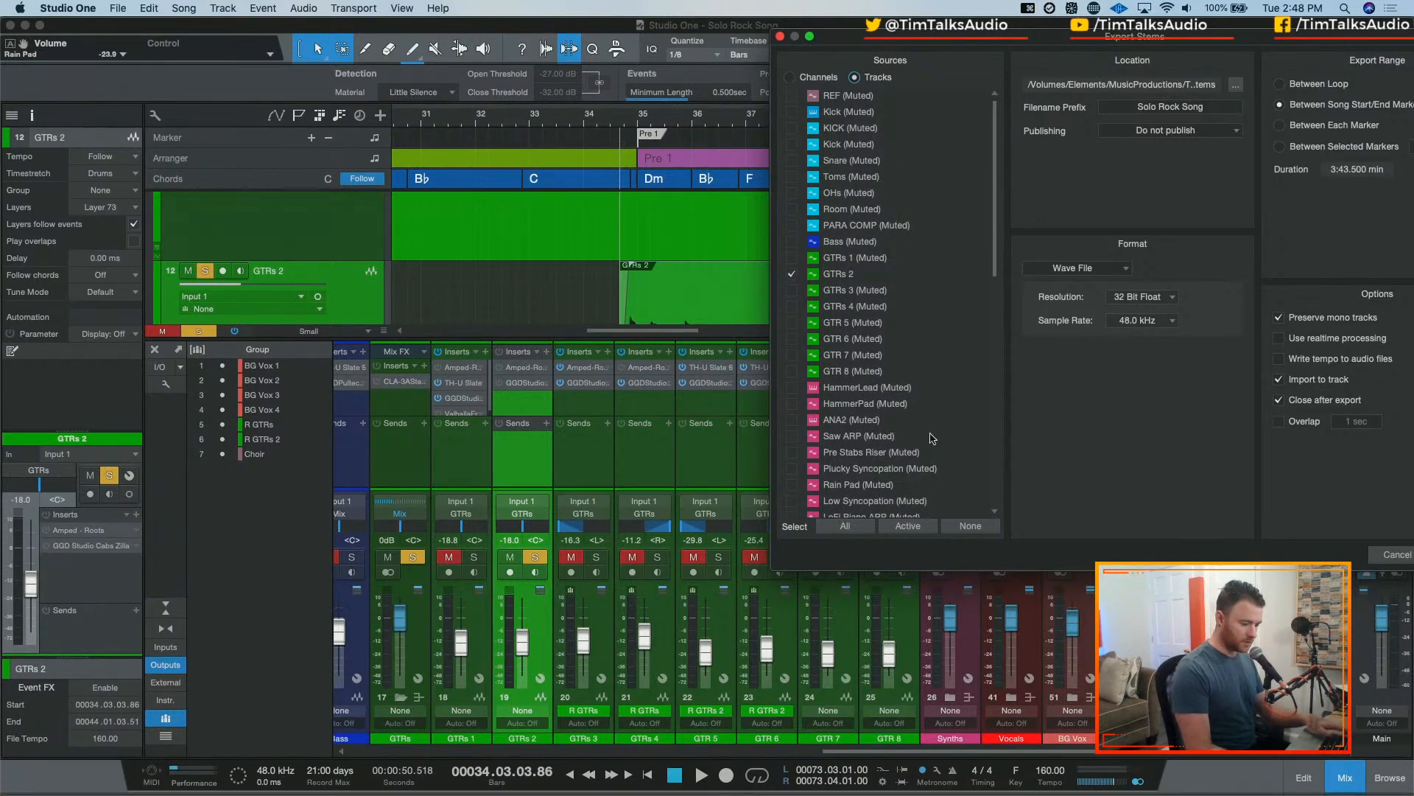
key(Escape)
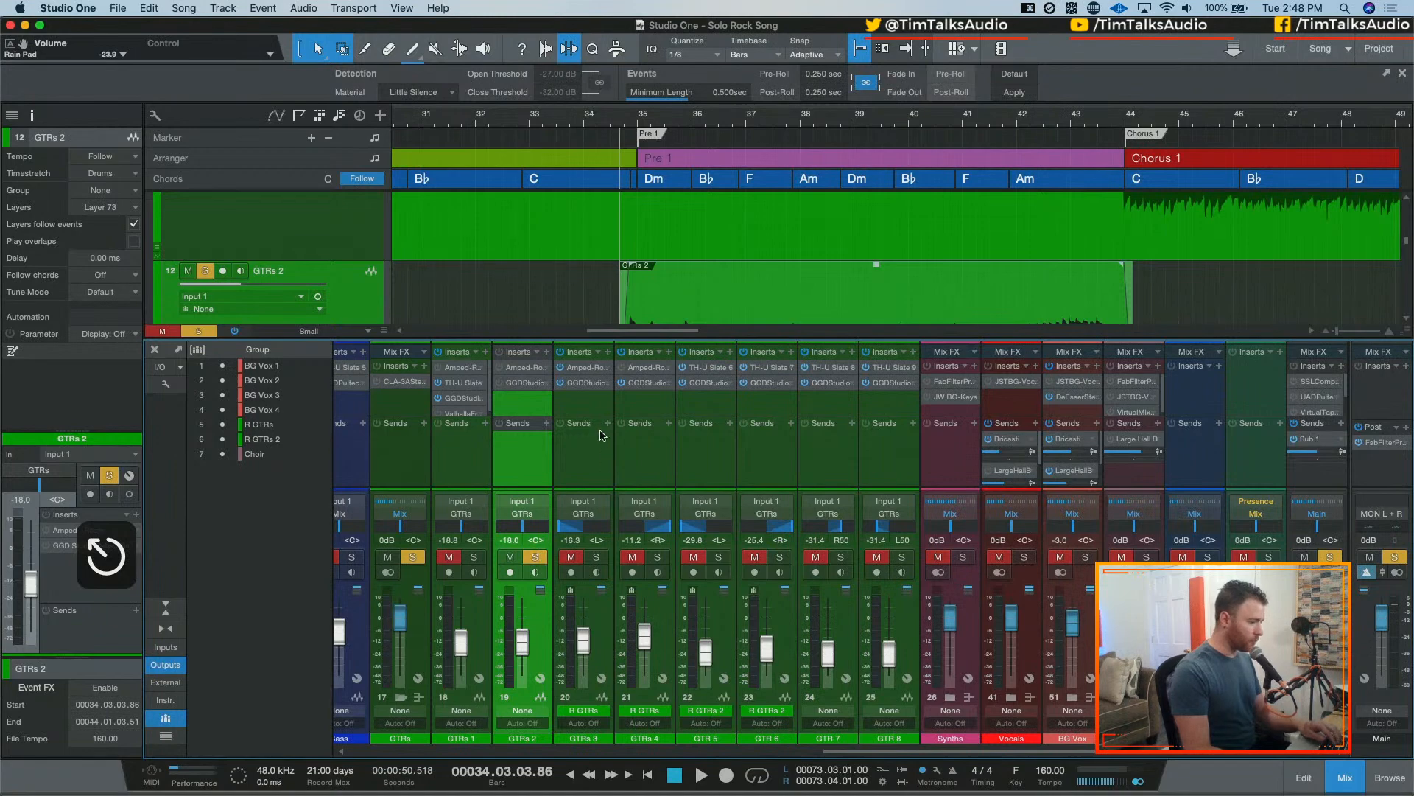
- Rename the Kick instrument track as COATED
scroll(601, 434, left, 2)
scroll(287, 251, up, 10)
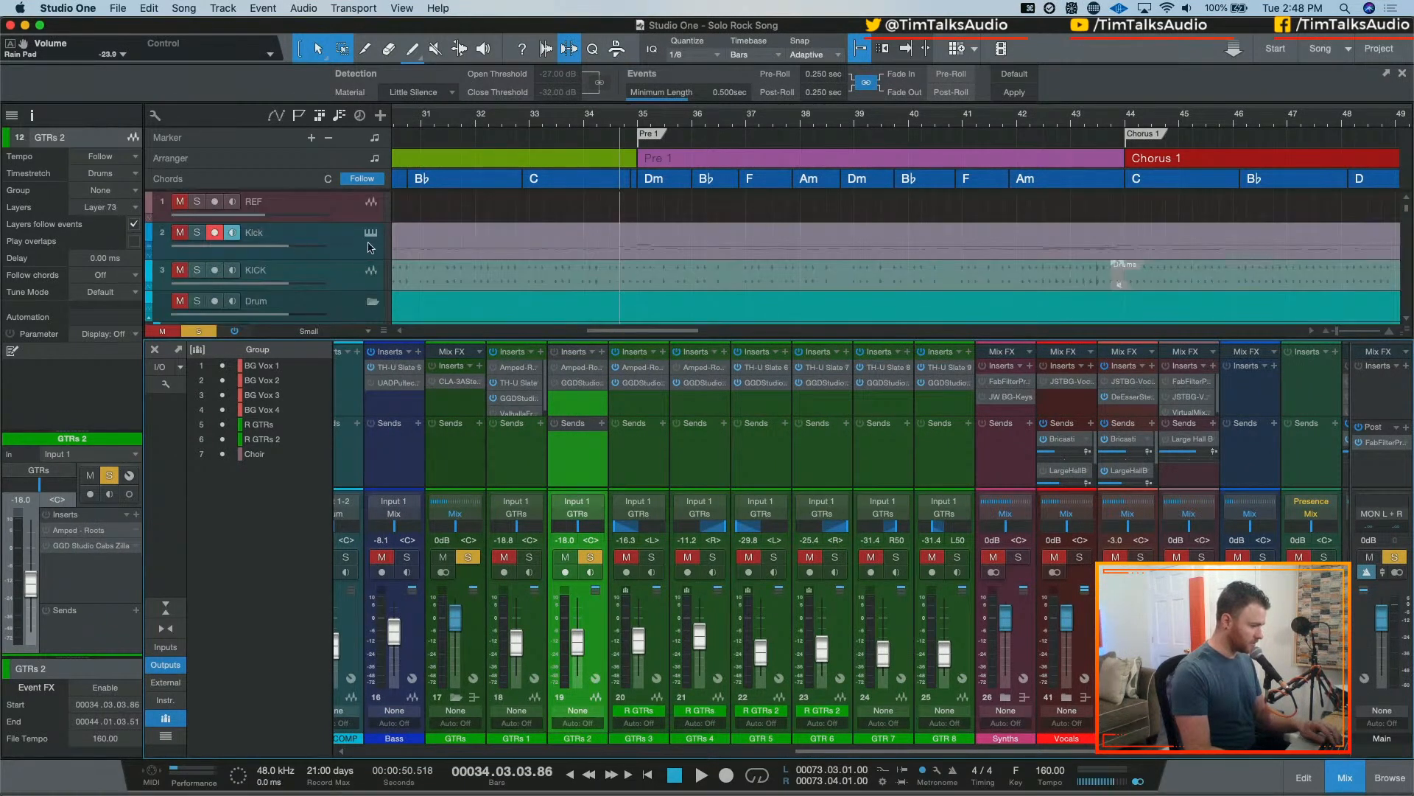
click(262, 236)
double_click(262, 236)
text(COATED)
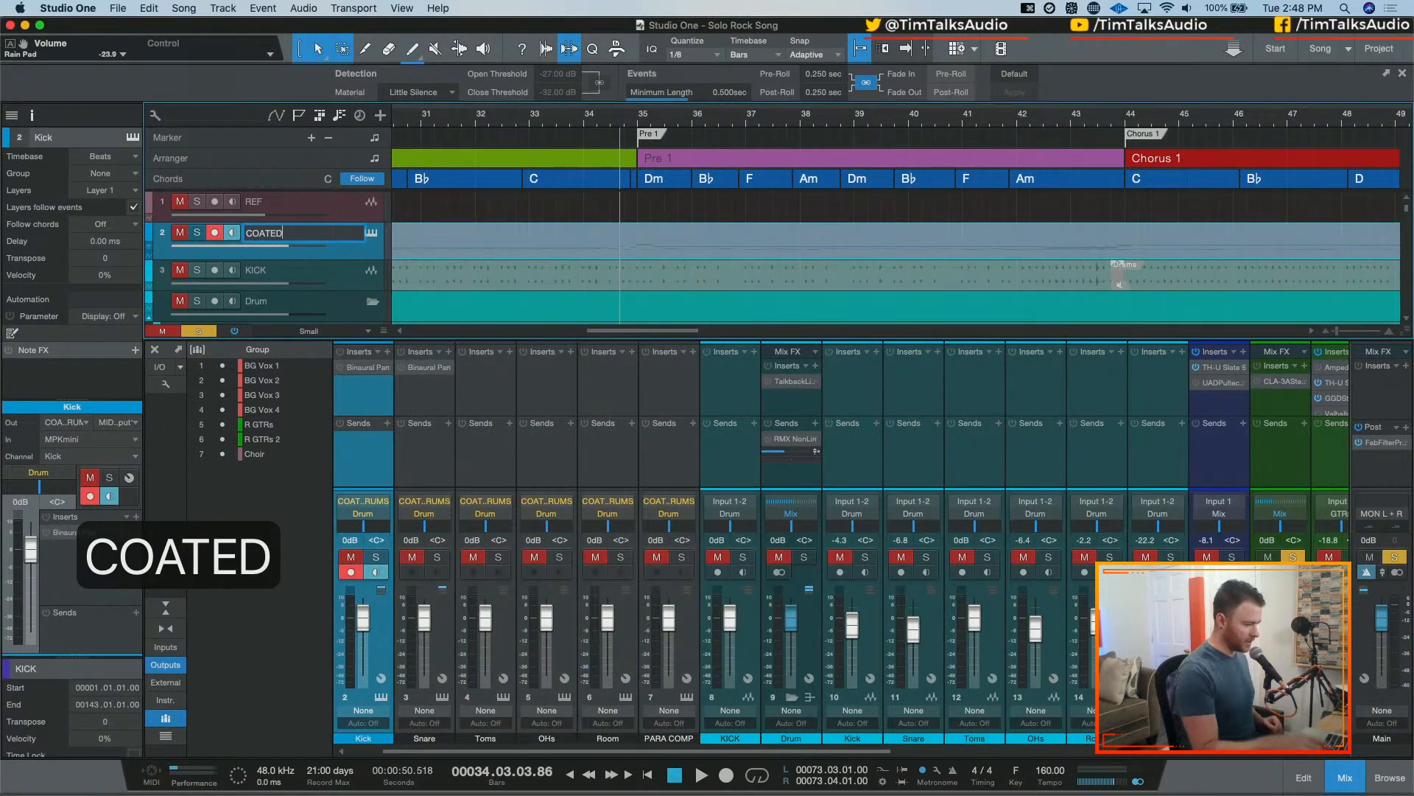
key(Return)
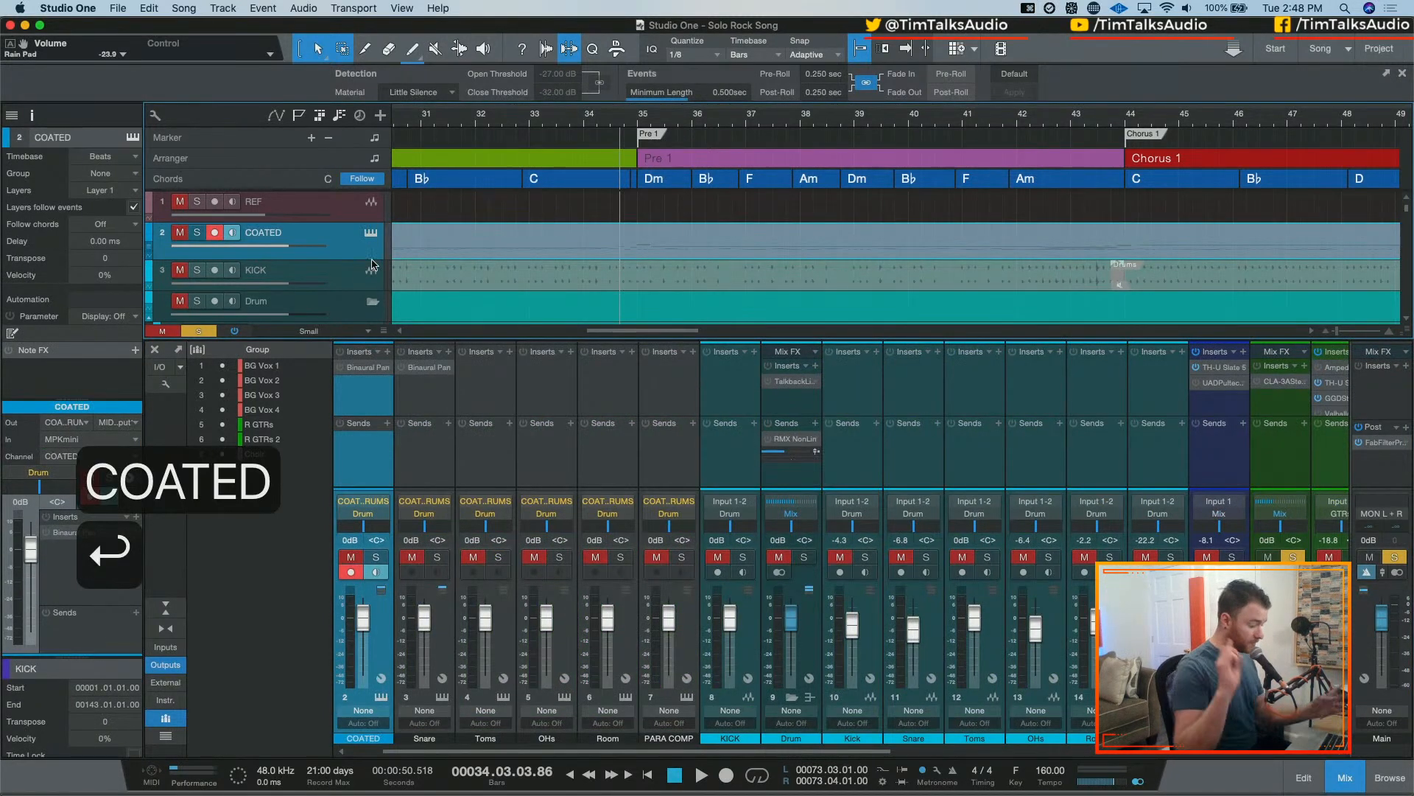
- In Export Stems, choose COATED instead of GTRs 2 as the track source, switch to the Channels sources and cancel the export
key(shift+super+e)
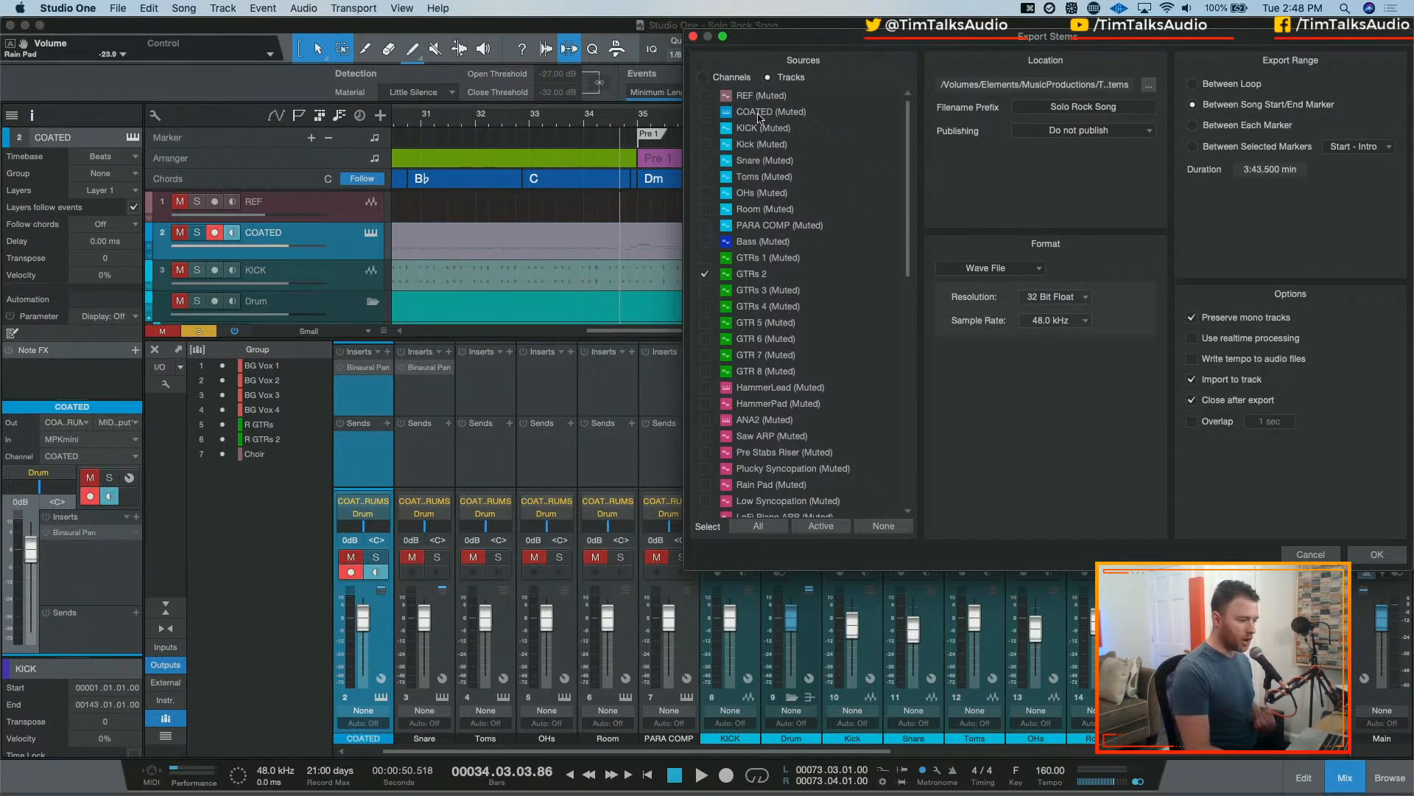
click(705, 112)
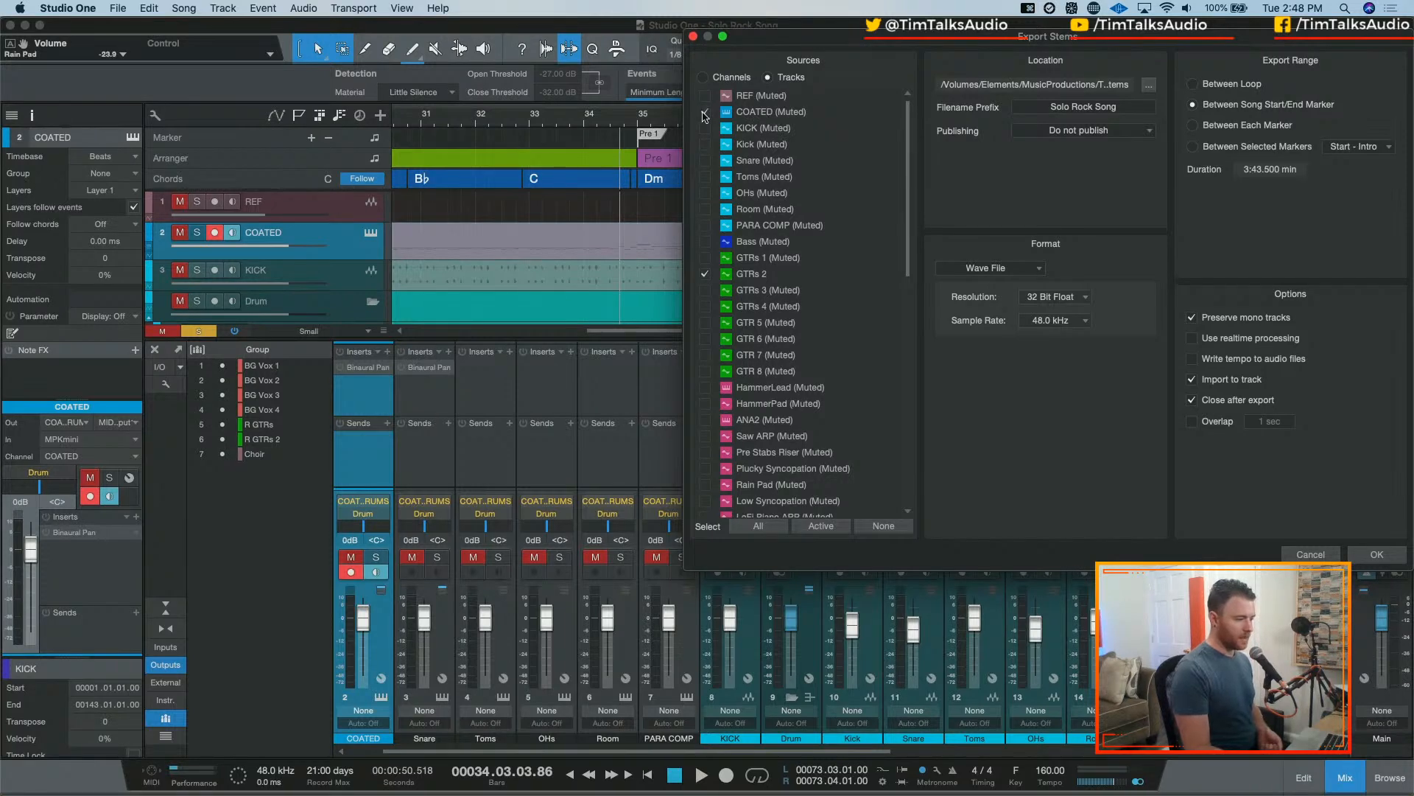
click(705, 274)
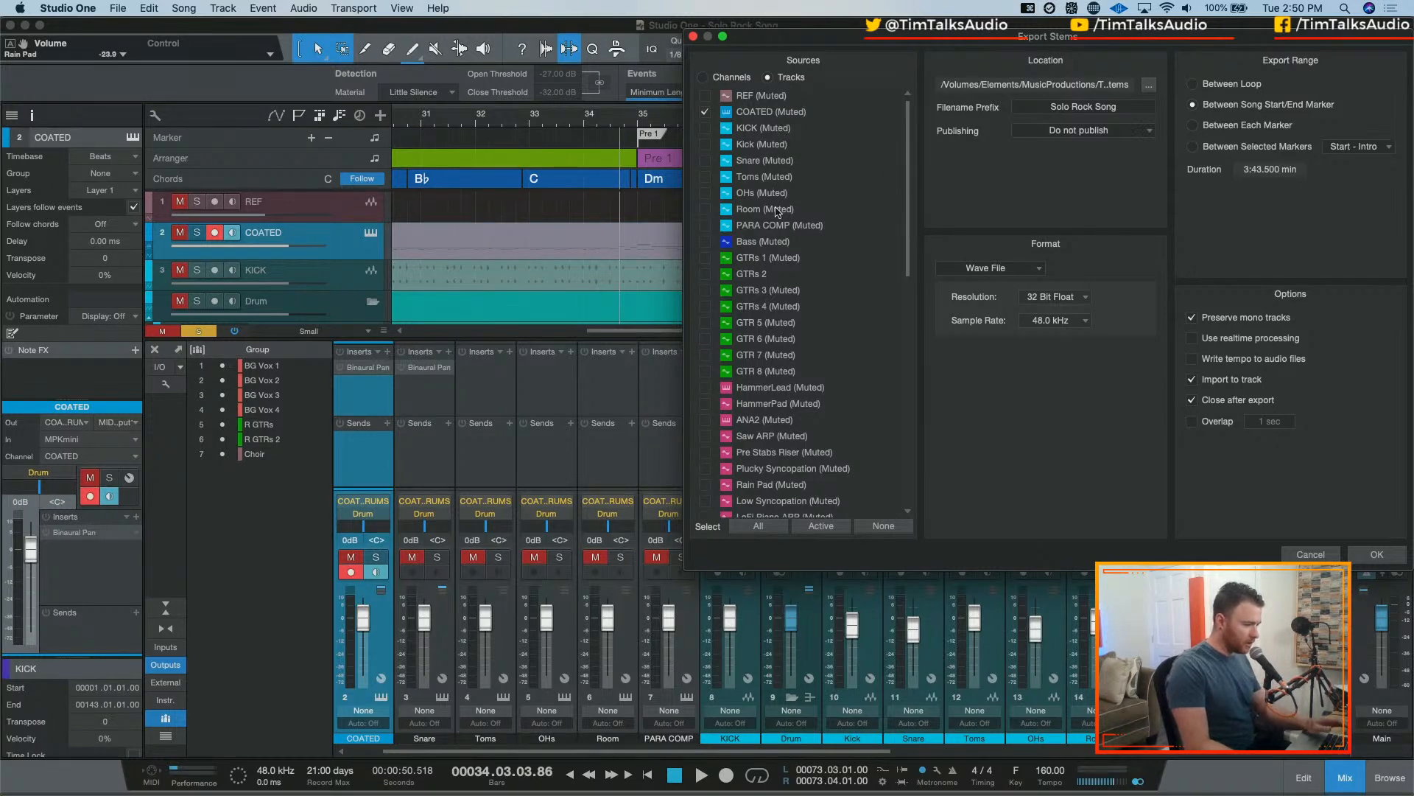
click(722, 77)
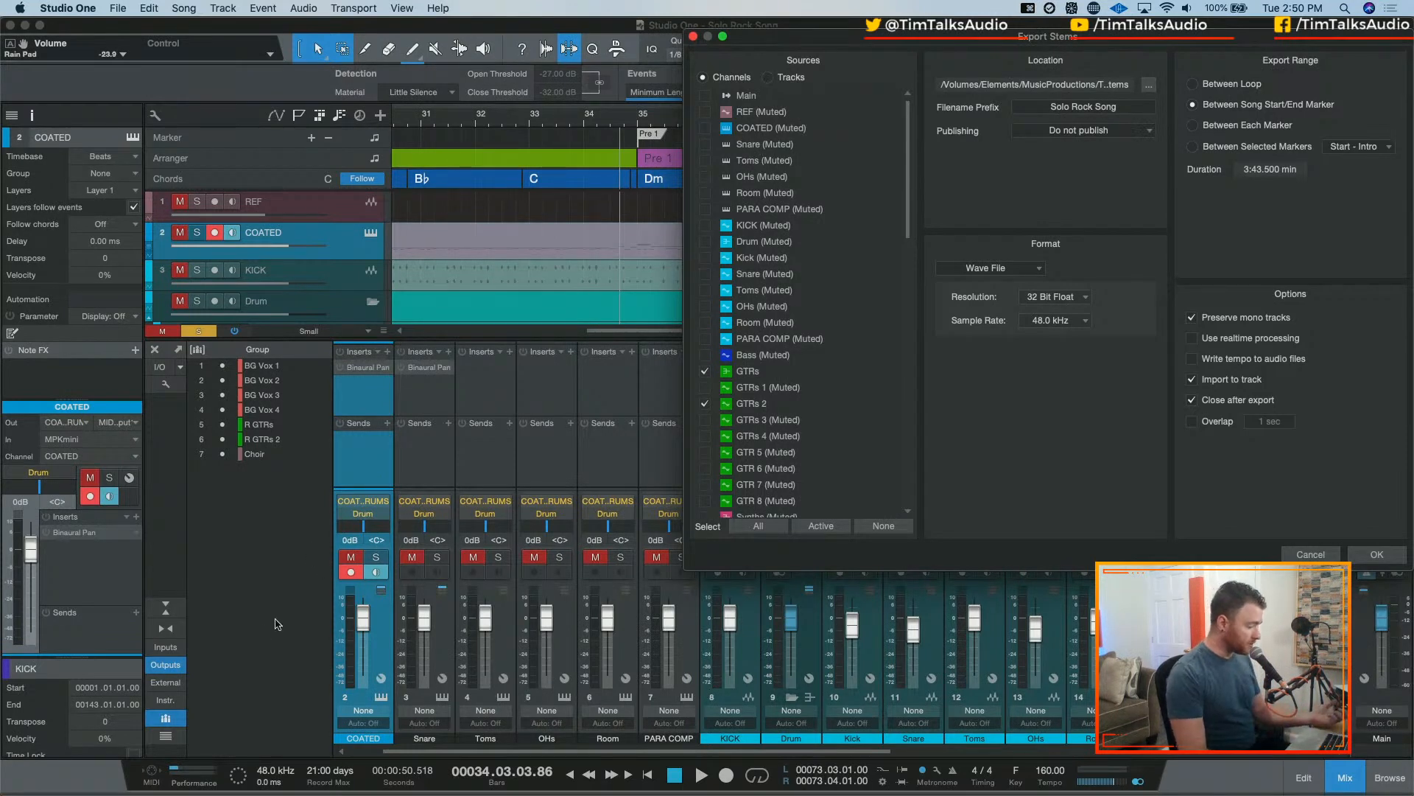
key(Escape)
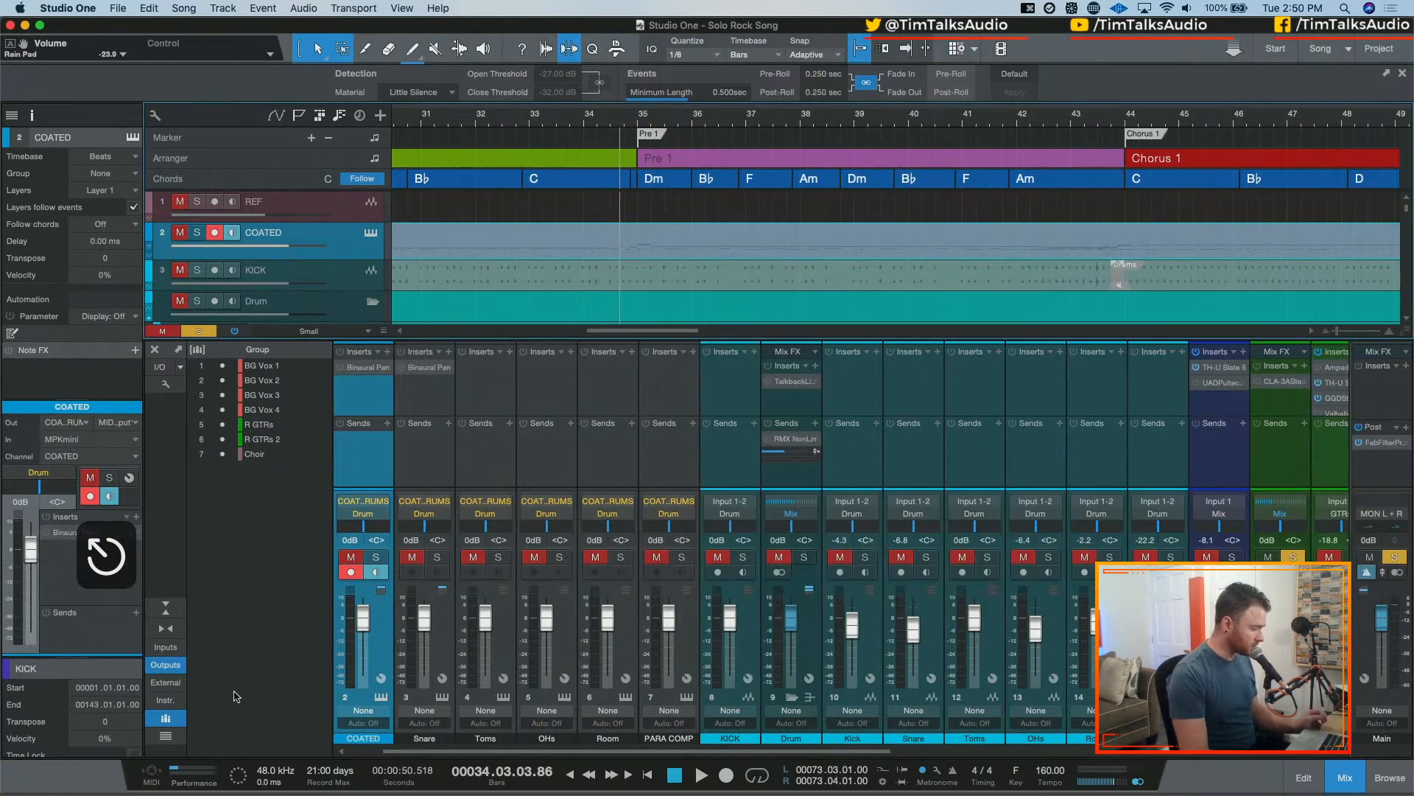
- Show the mixer's instrument list and look through the options of the COATED-19 DRUMS multi-output instrument
click(166, 702)
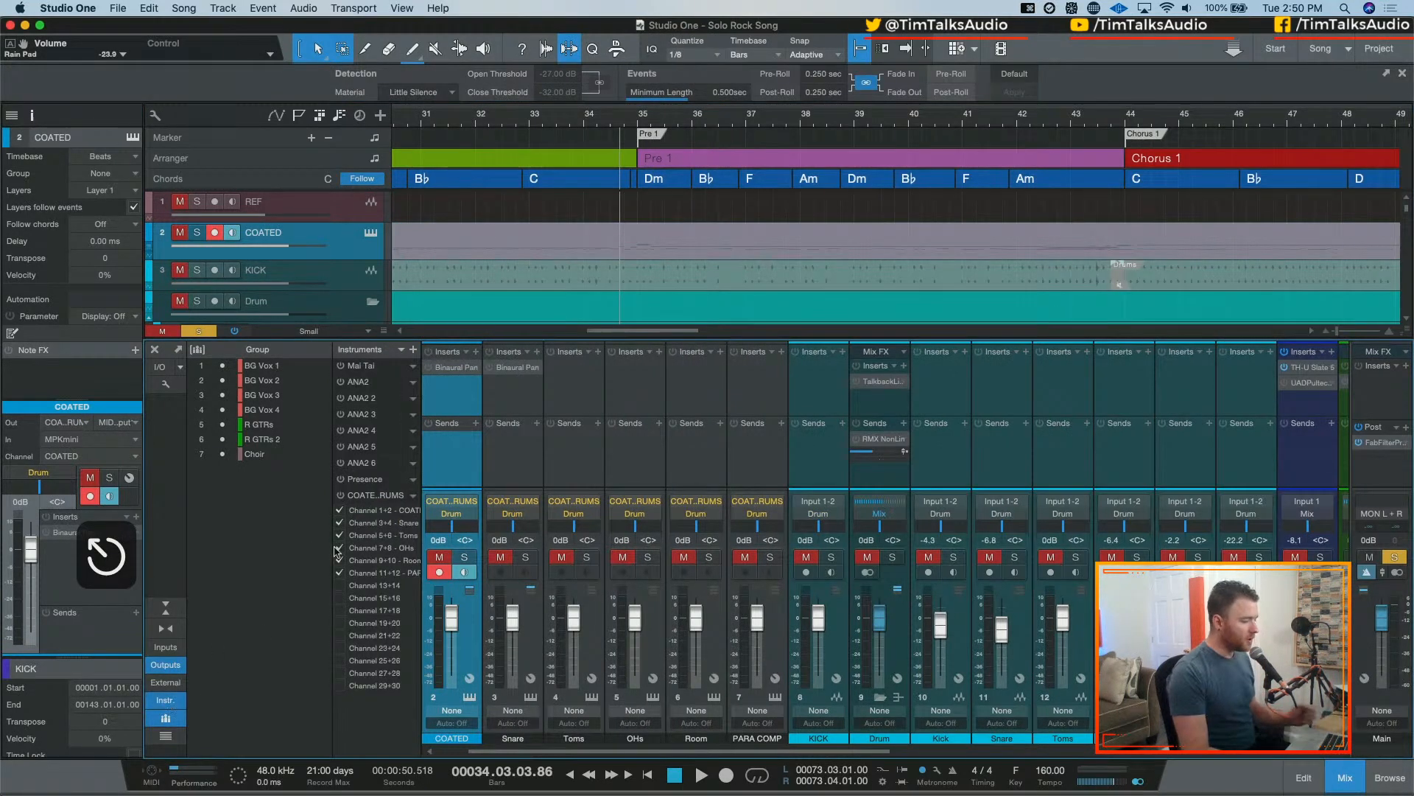
click(380, 500)
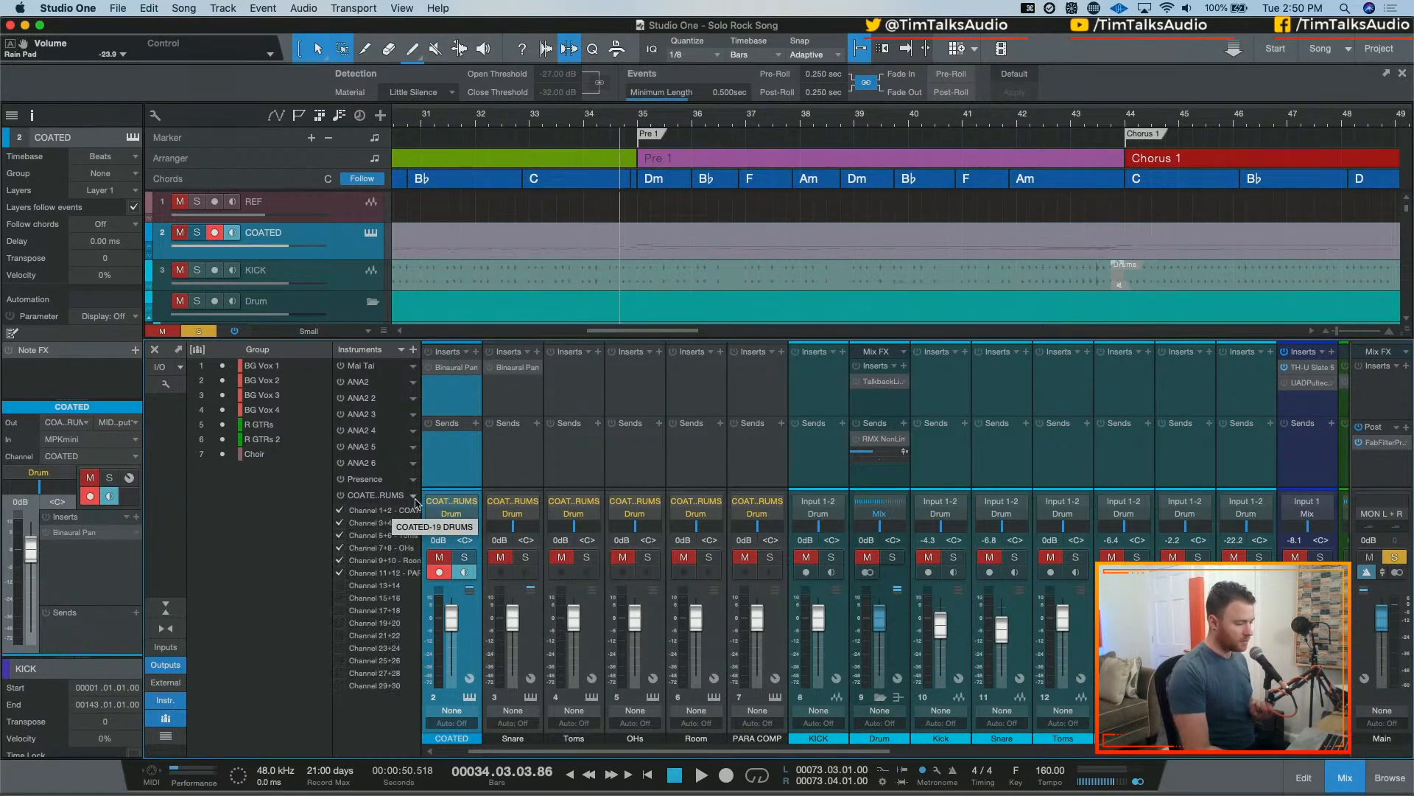
click(413, 484)
click(462, 517)
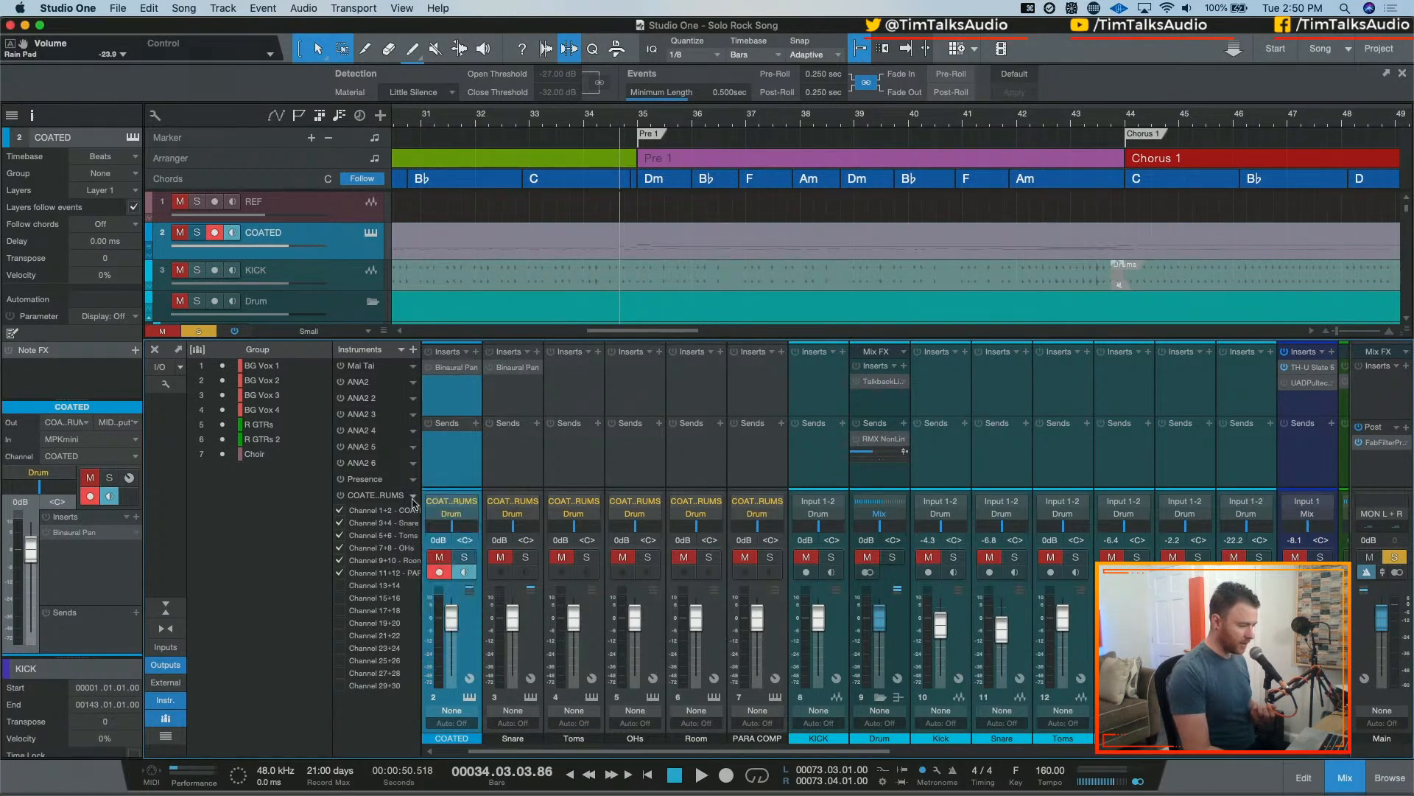
click(413, 484)
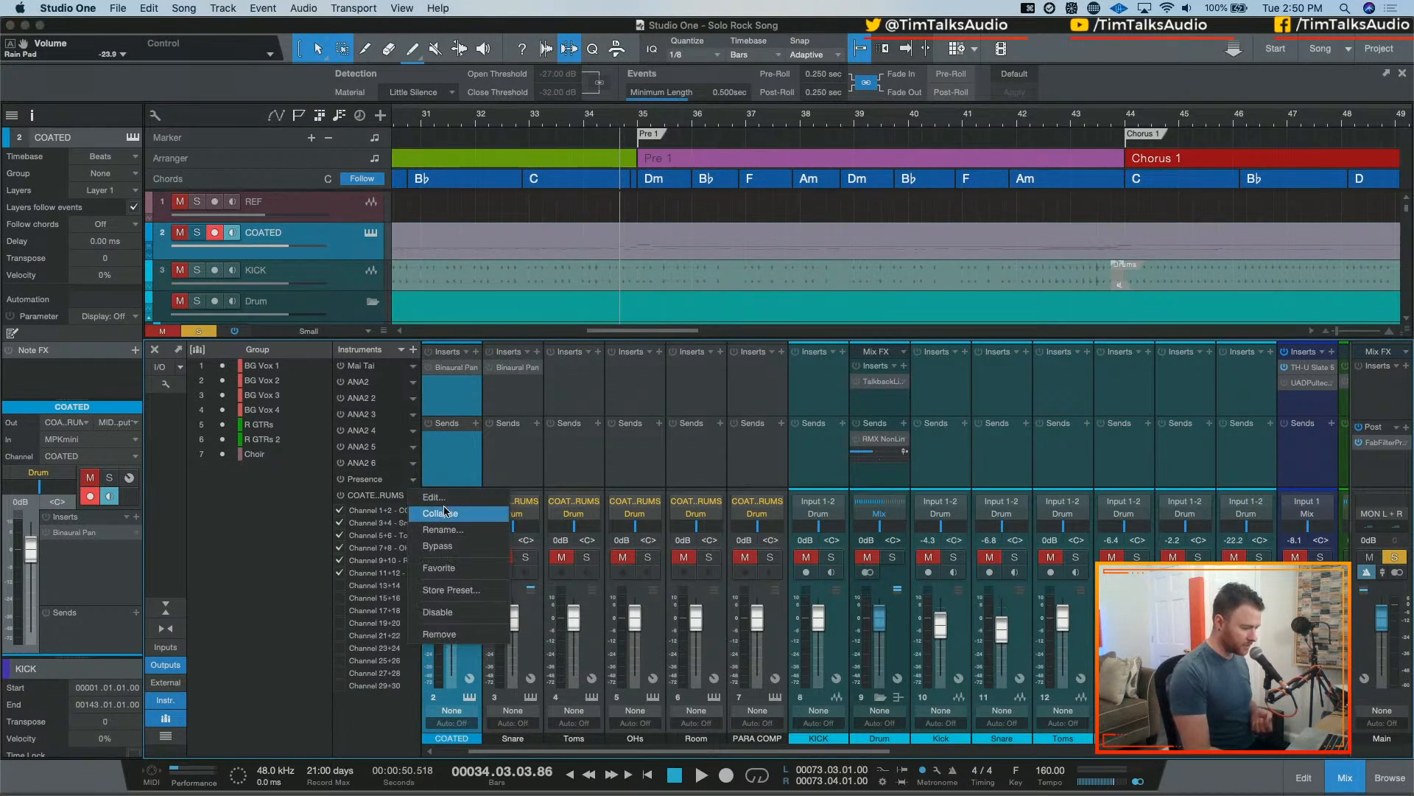
click(398, 500)
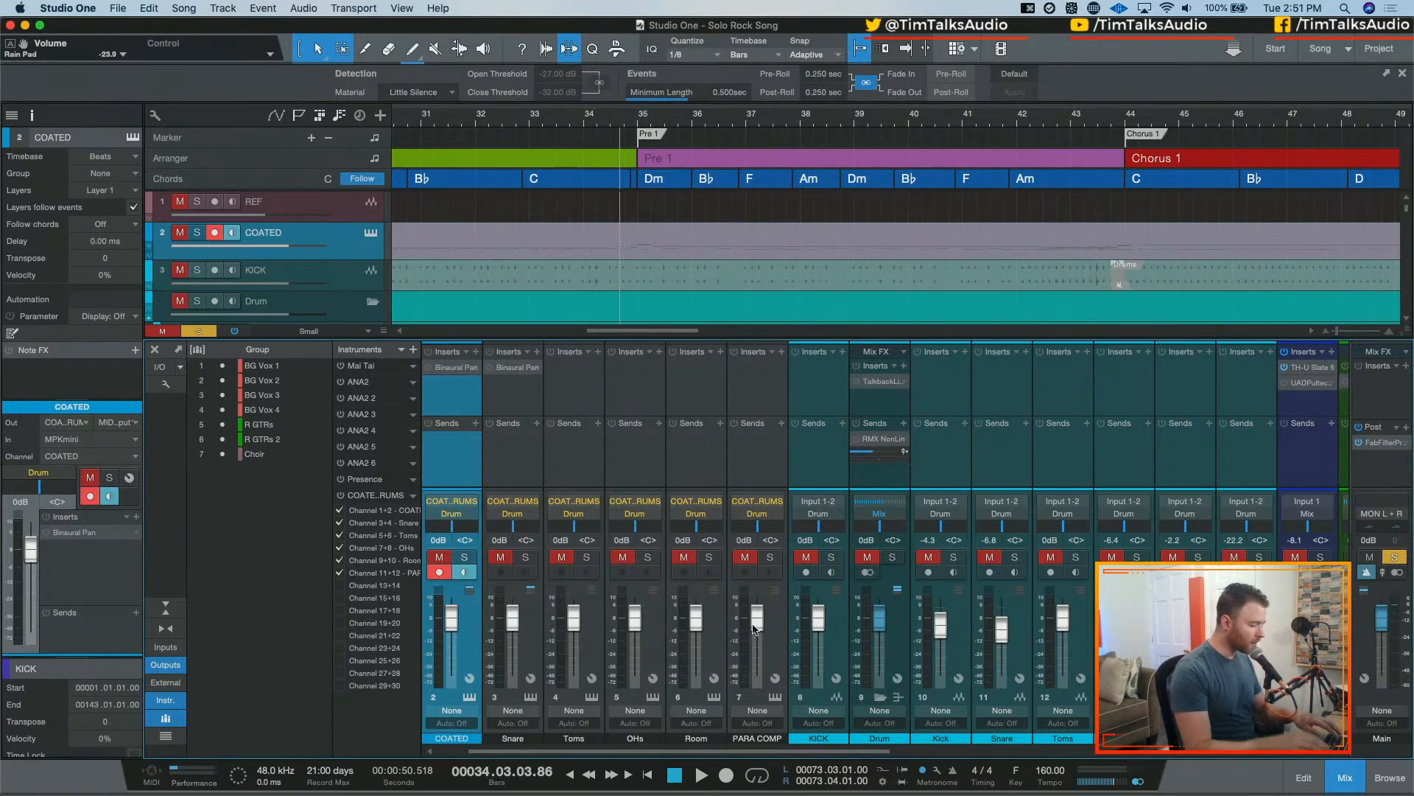
- Add the drum instrument's COATED, Snare, Toms, OHs, Room and PARA COMP channels to the Export Stems sources
key(shift+super+e)
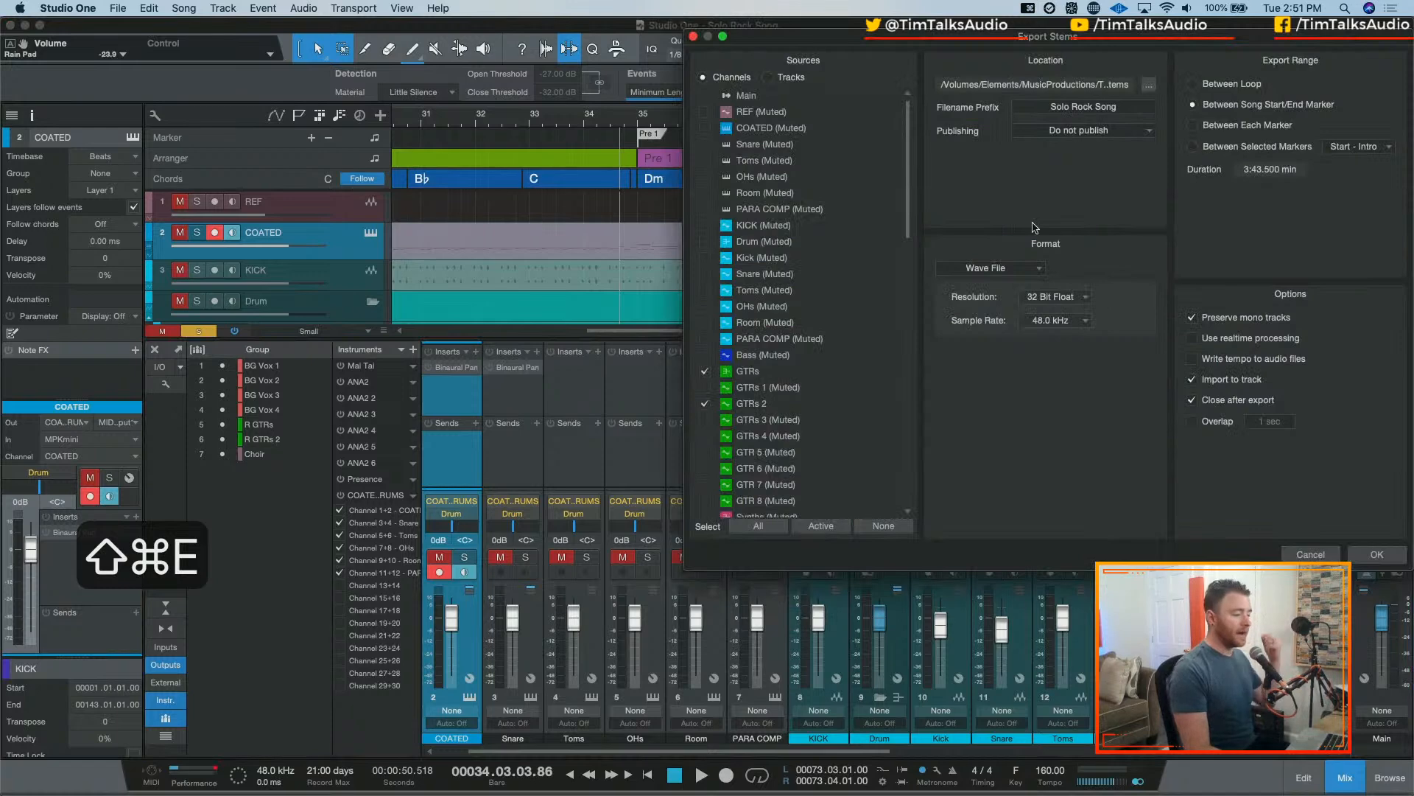
click(708, 129)
click(707, 145)
click(706, 160)
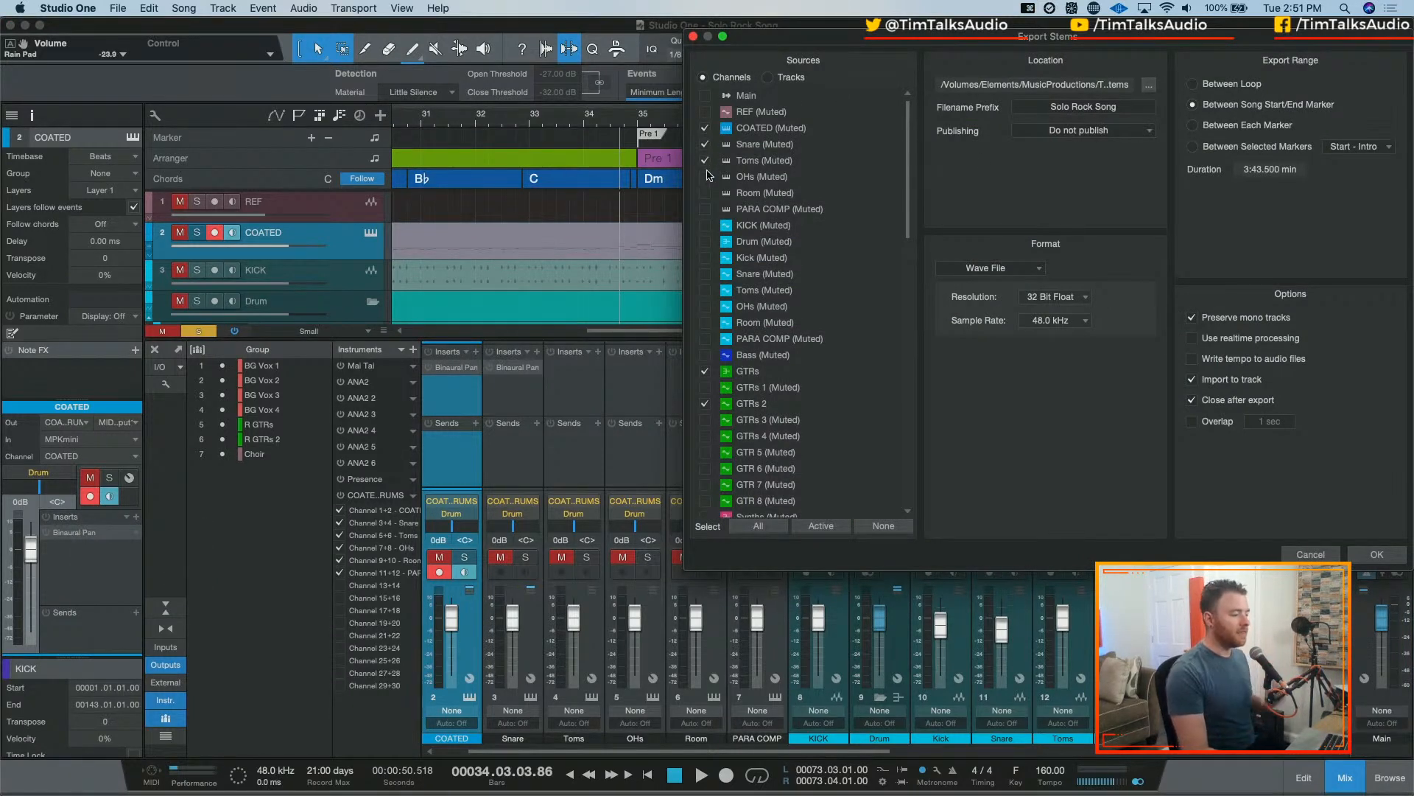
click(705, 177)
click(706, 193)
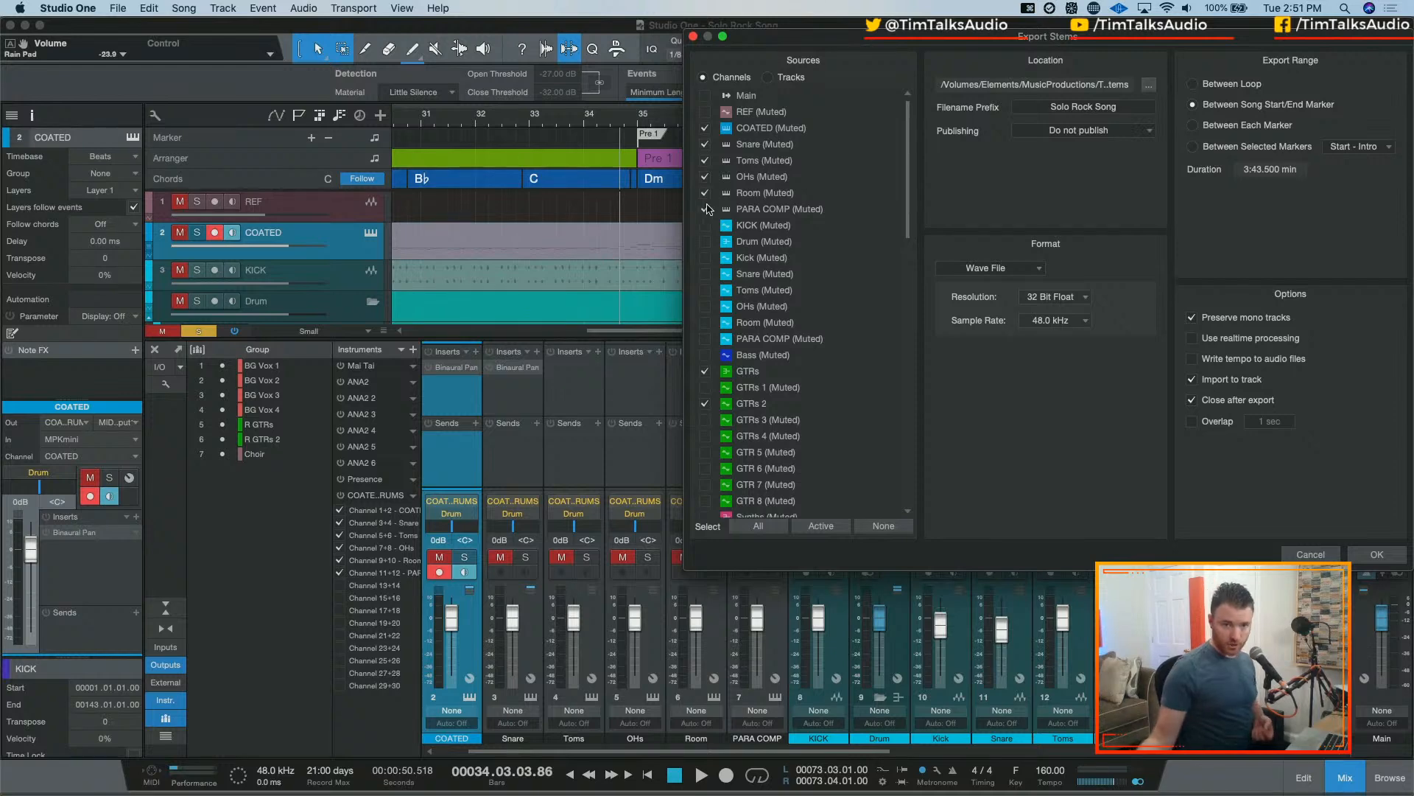
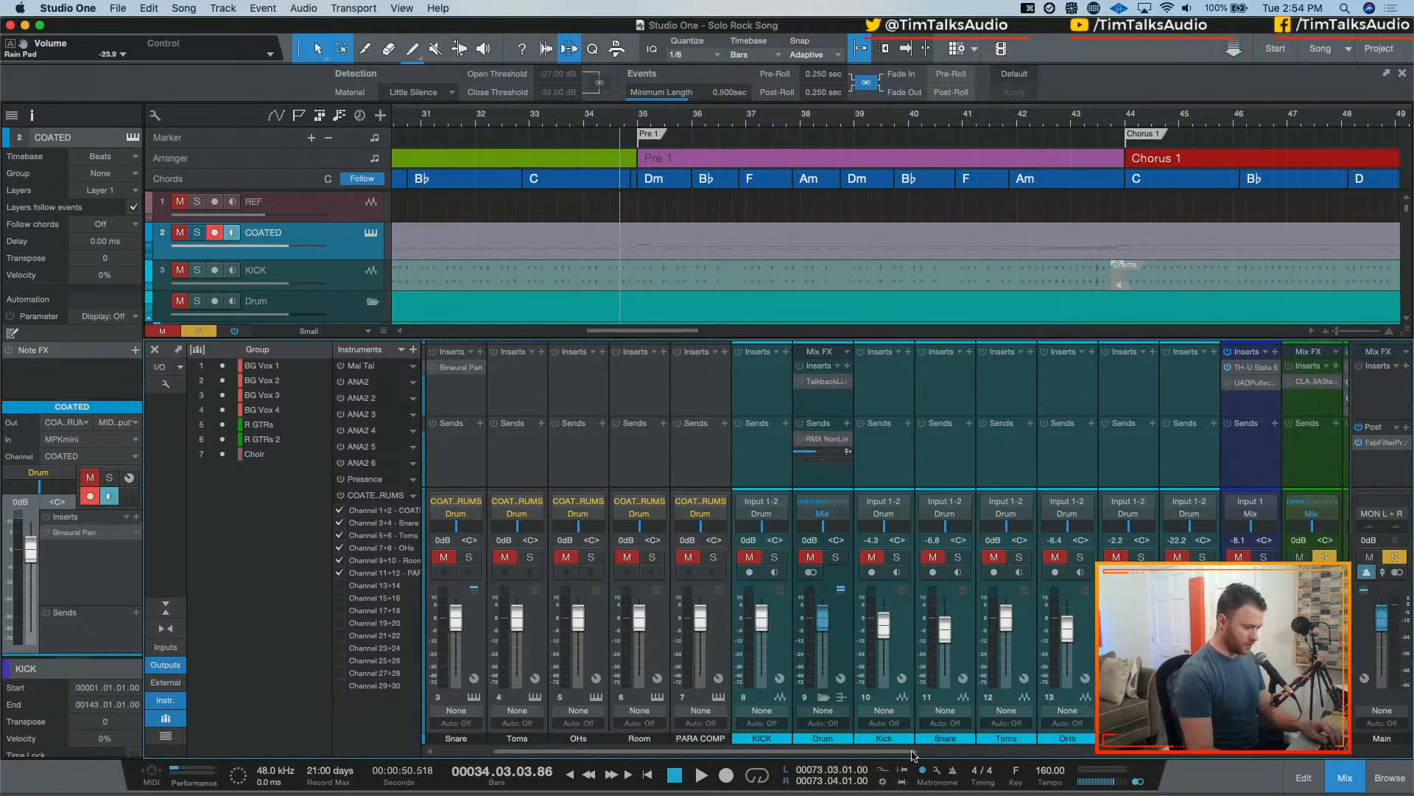
- Select the GTRs 2 channel in the mixer and play a short stretch of its part in Pre 1
click(702, 462)
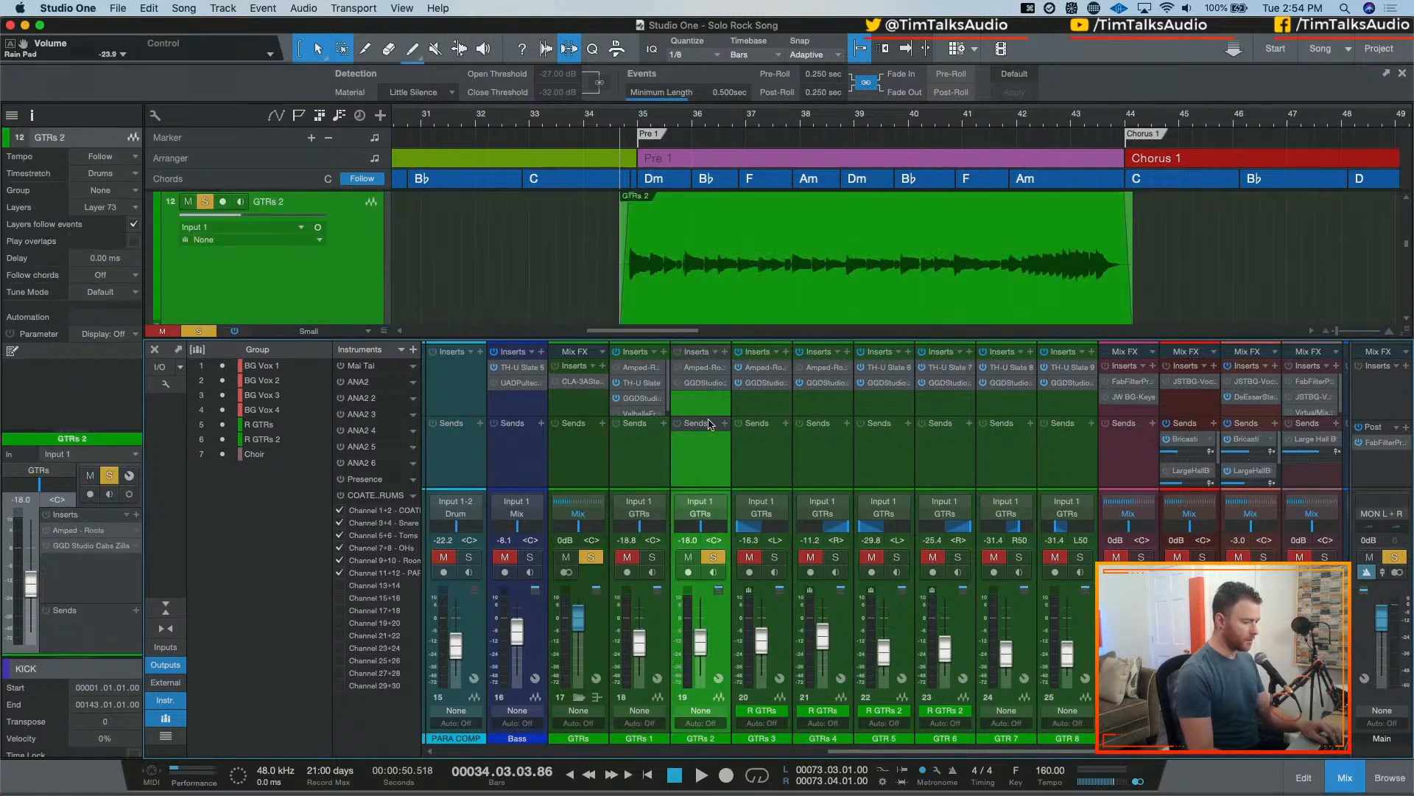
key(space)
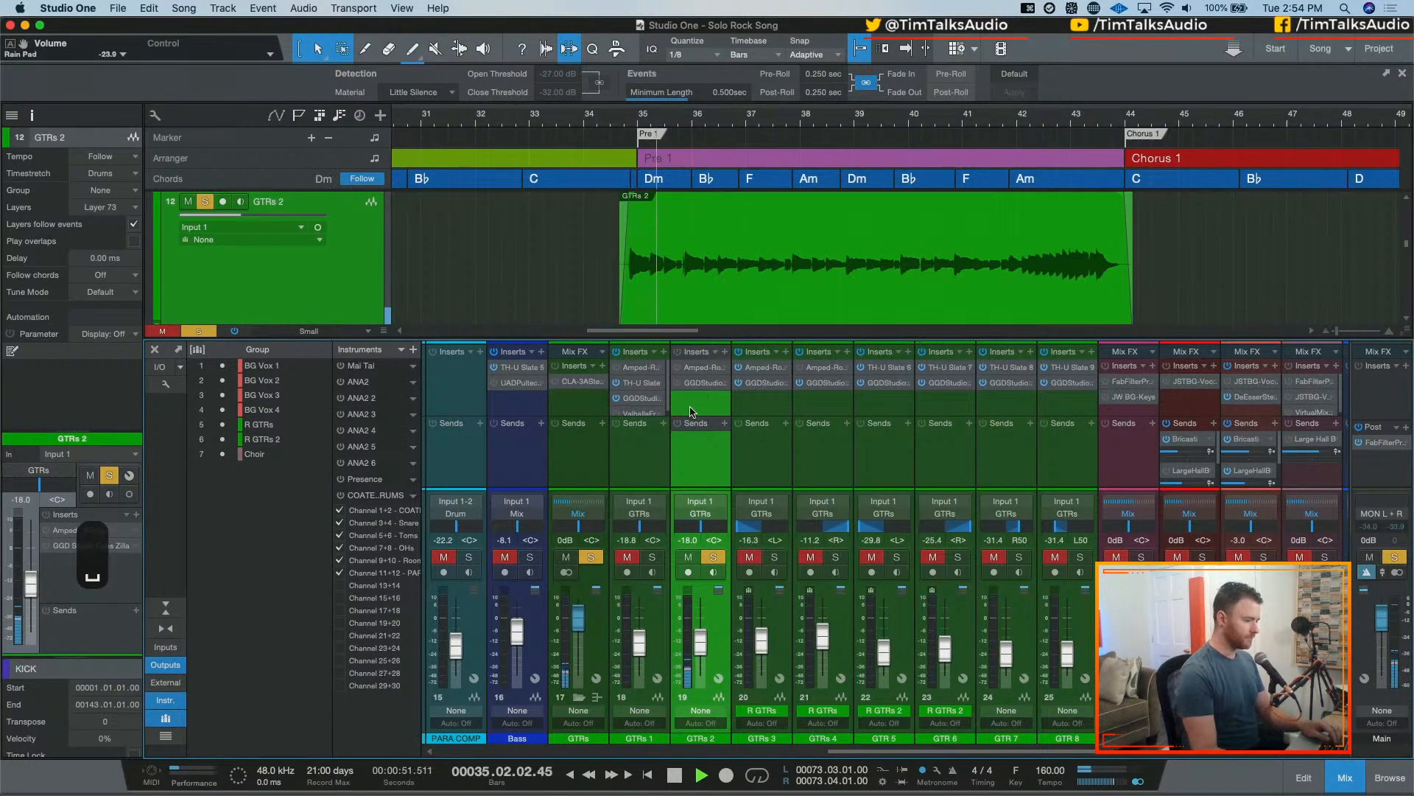
key(space)
- Turn off solo on the GTRs 2 channel and zoom the arrangement out to the whole song
scroll(748, 252, up, 5)
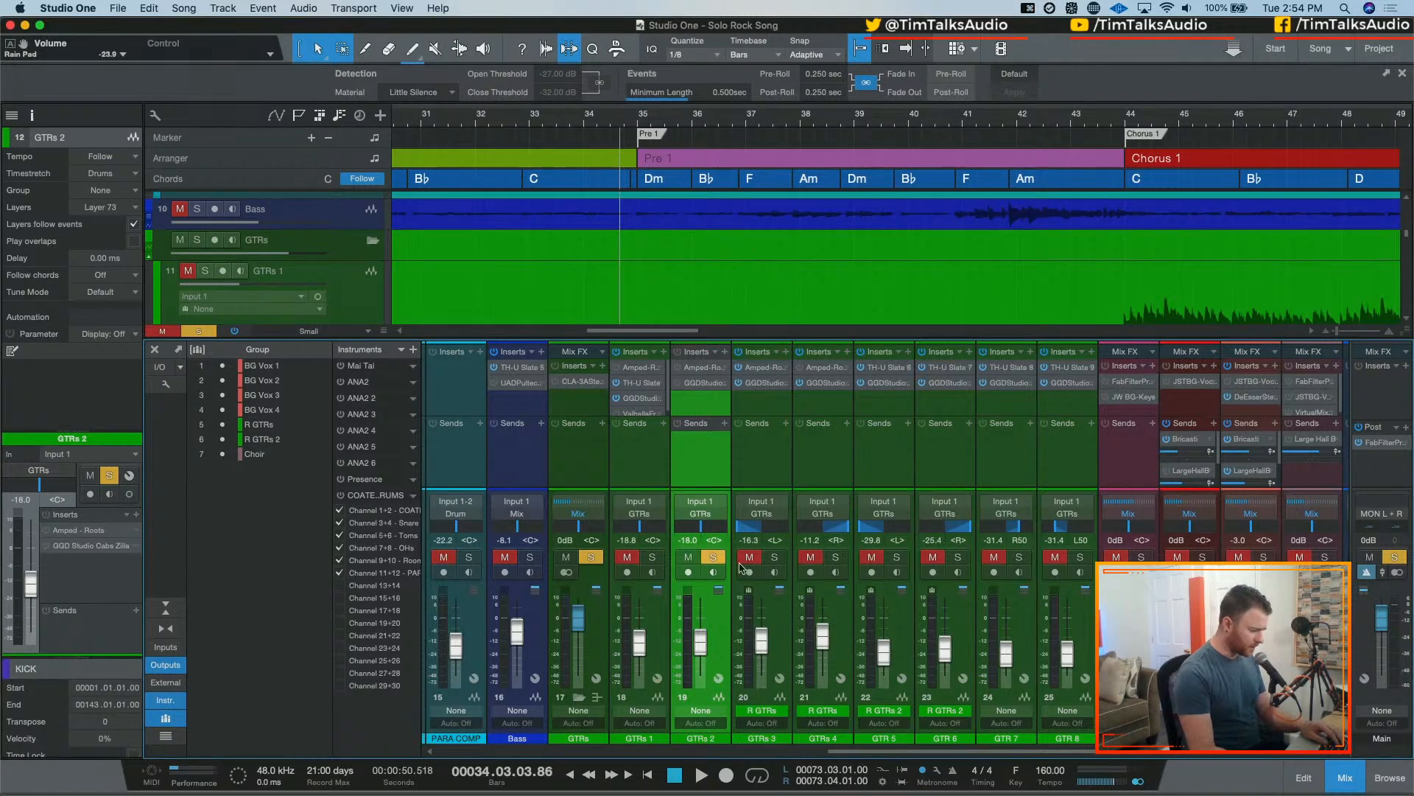
click(713, 557)
key(w)
key(w)
key(w)
key(w)
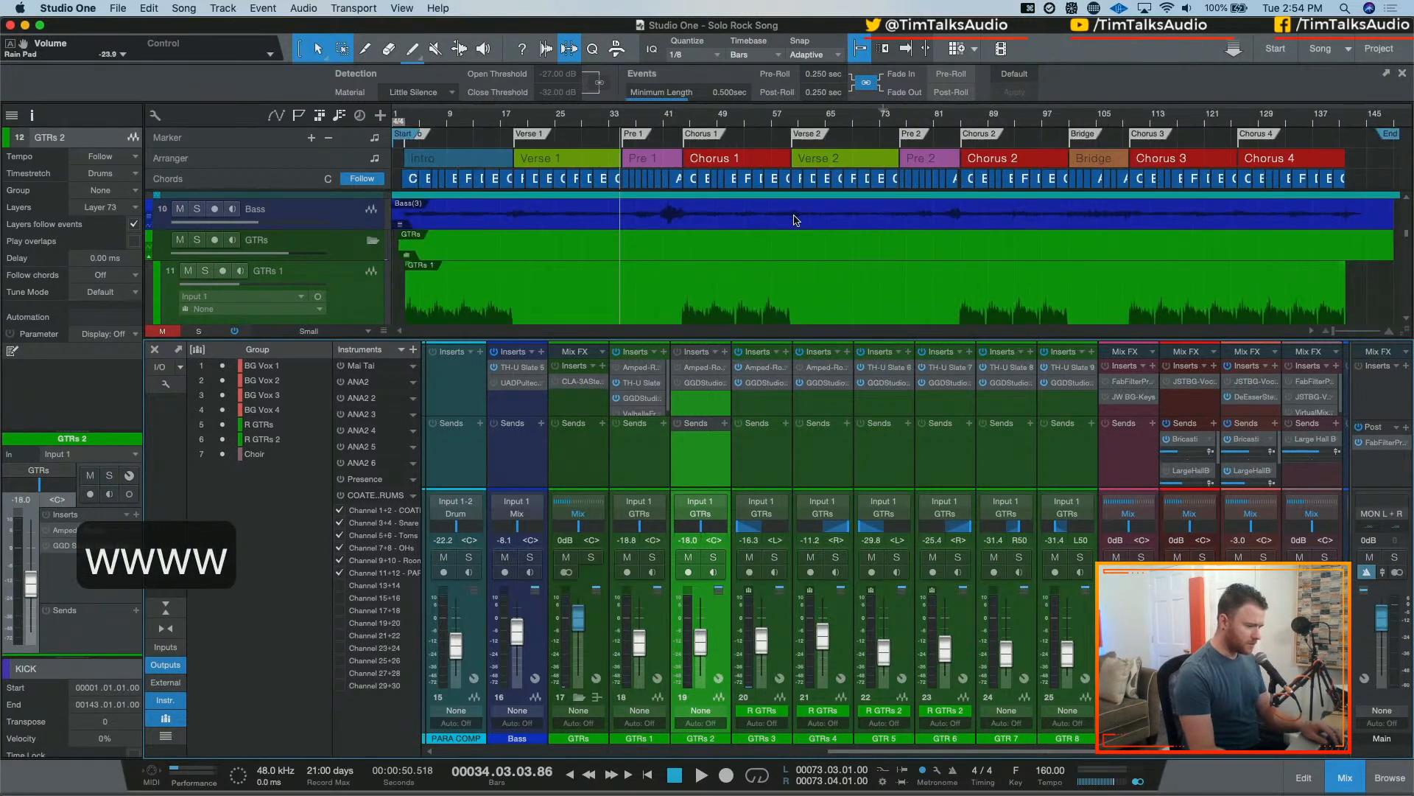
- Hide the mixer and change the arrangement's track height to Normal
scroll(1098, 222, down, 3)
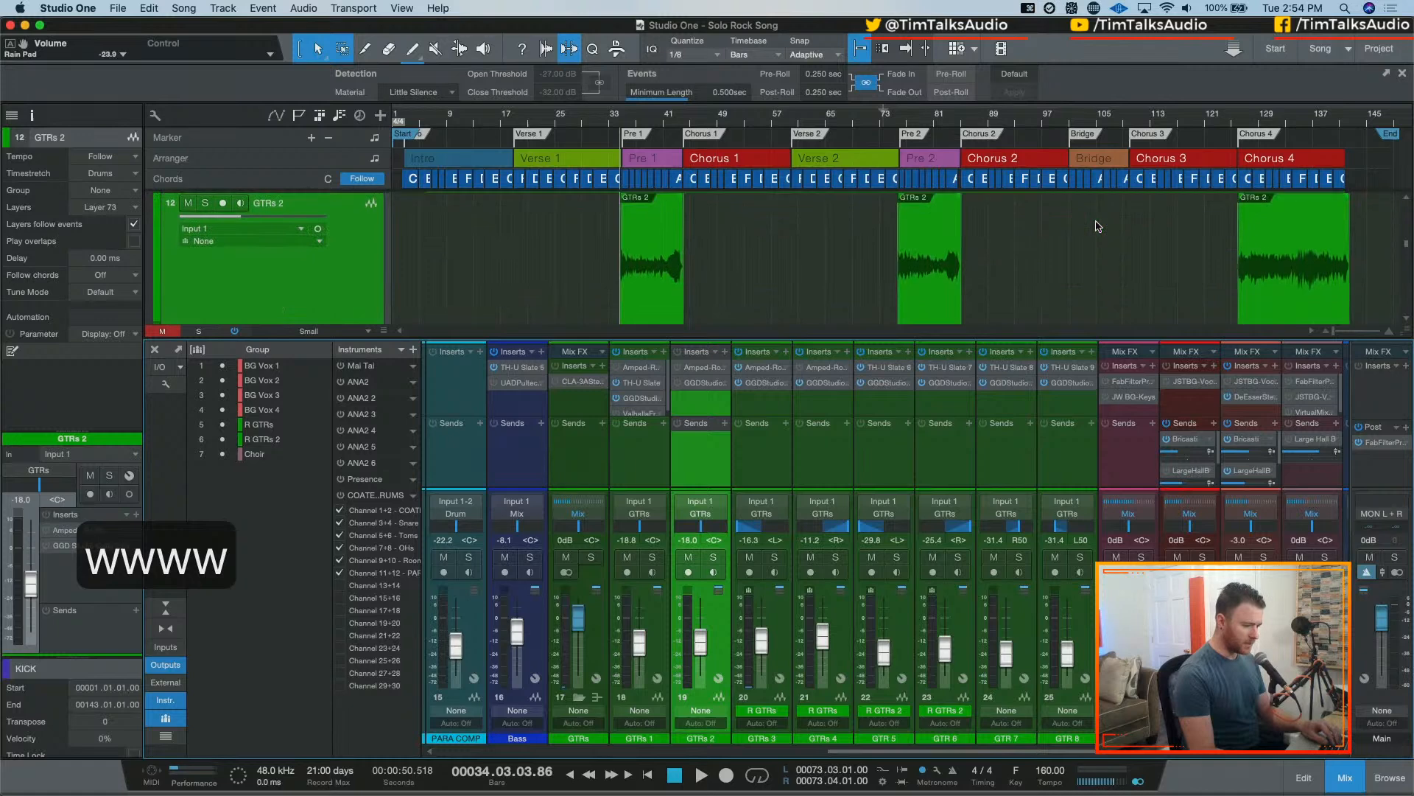
scroll(1098, 227, down, 2)
scroll(1098, 226, down, 2)
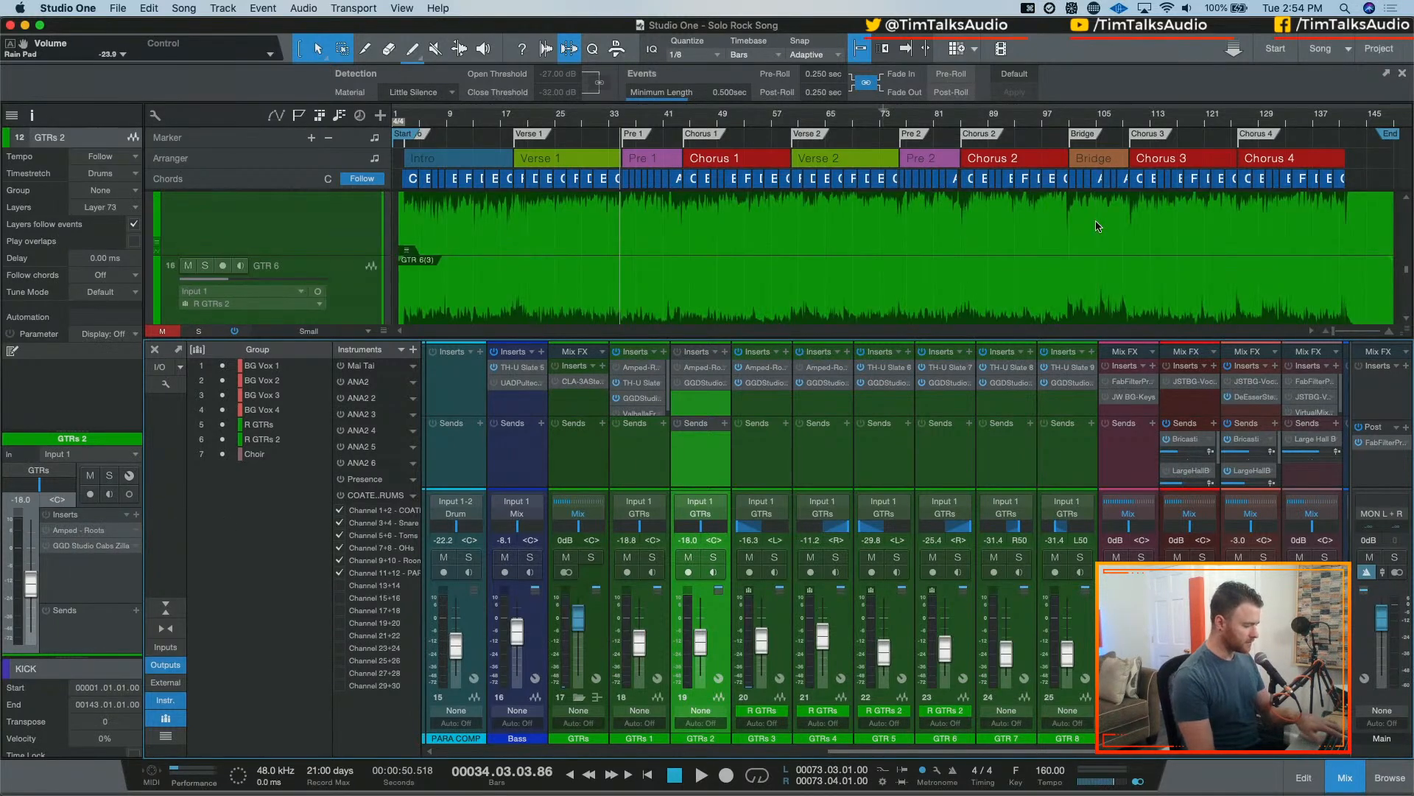
key(F3)
scroll(243, 394, up, 1)
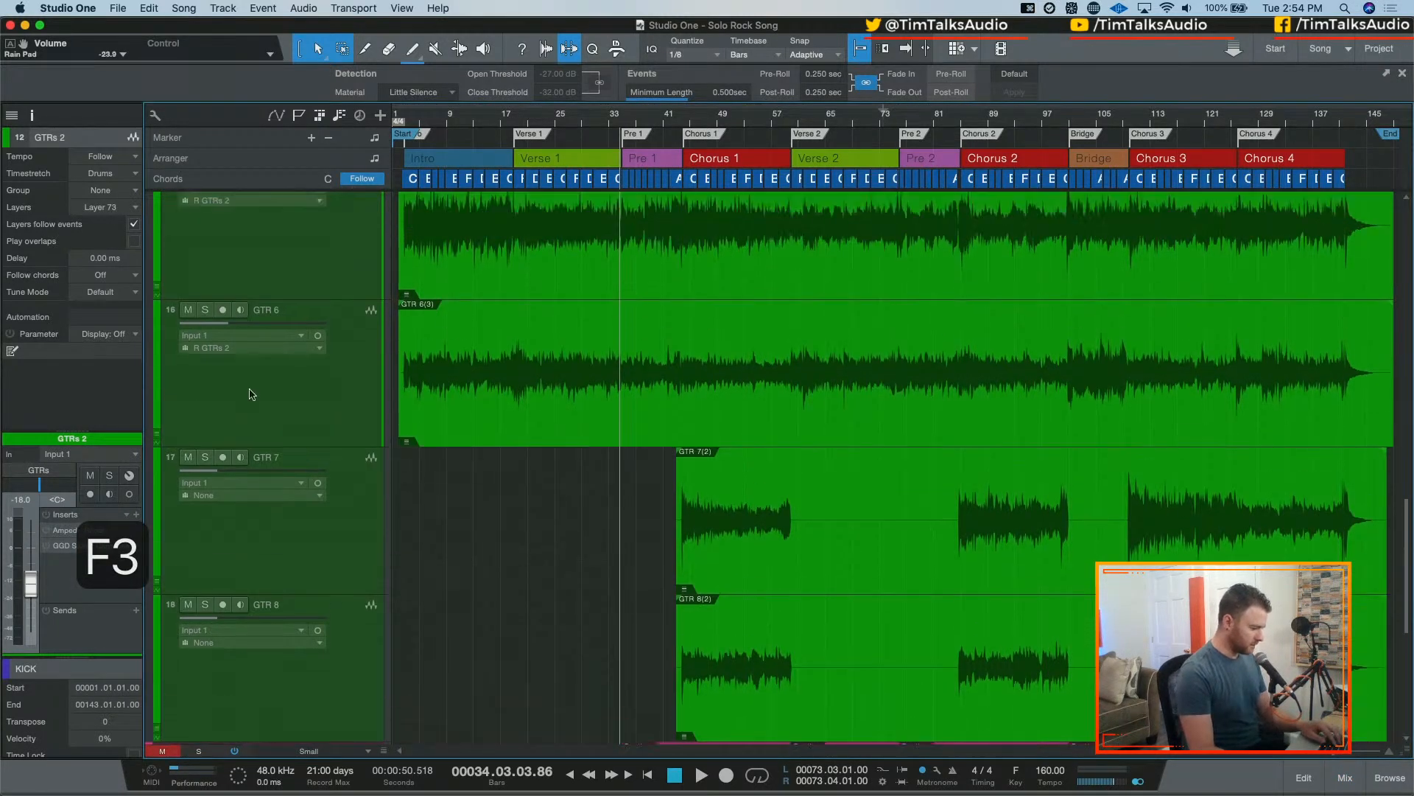
click(319, 751)
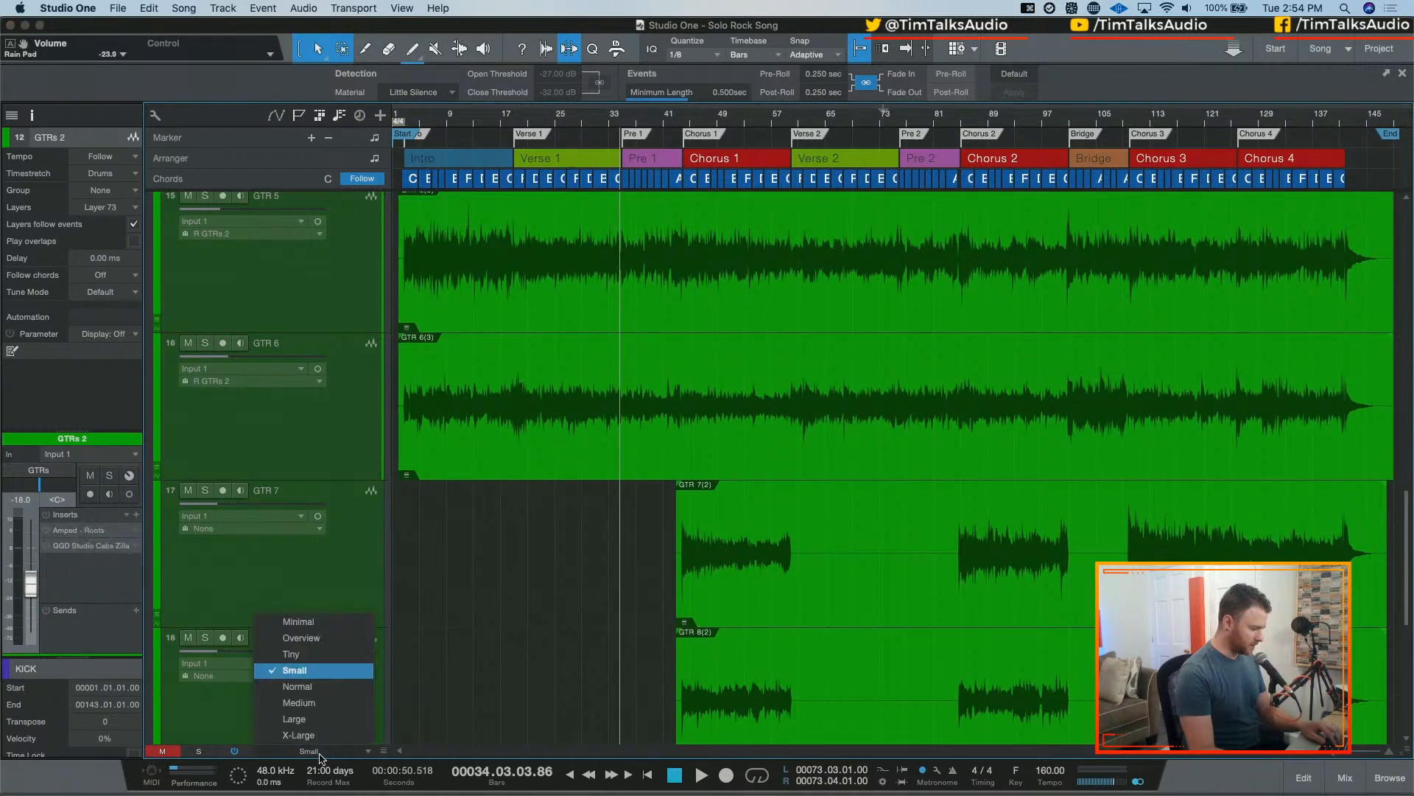
click(303, 686)
scroll(335, 369, up, 1)
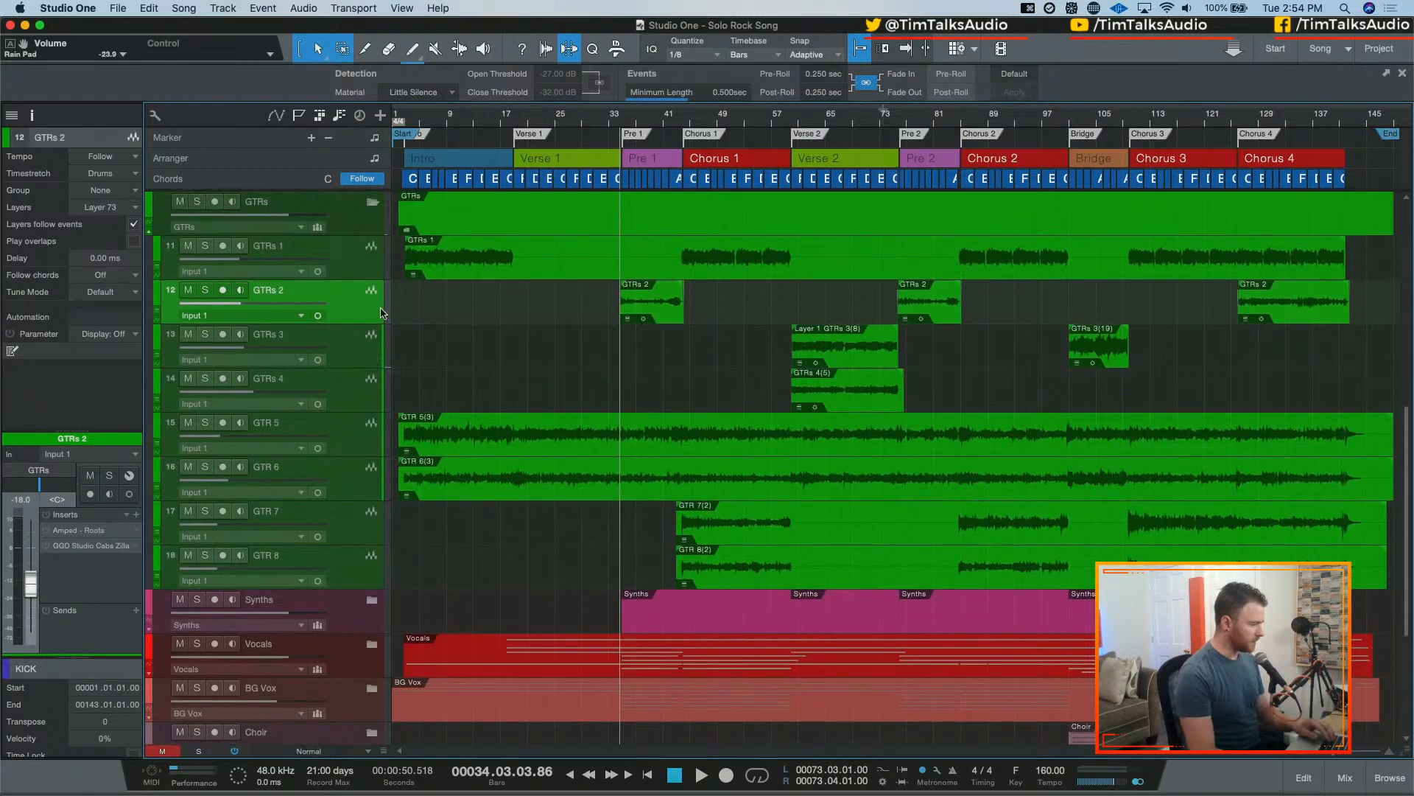
- Collapse all tracks so that only the folders and ungrouped tracks show in the arrangement
click(224, 8)
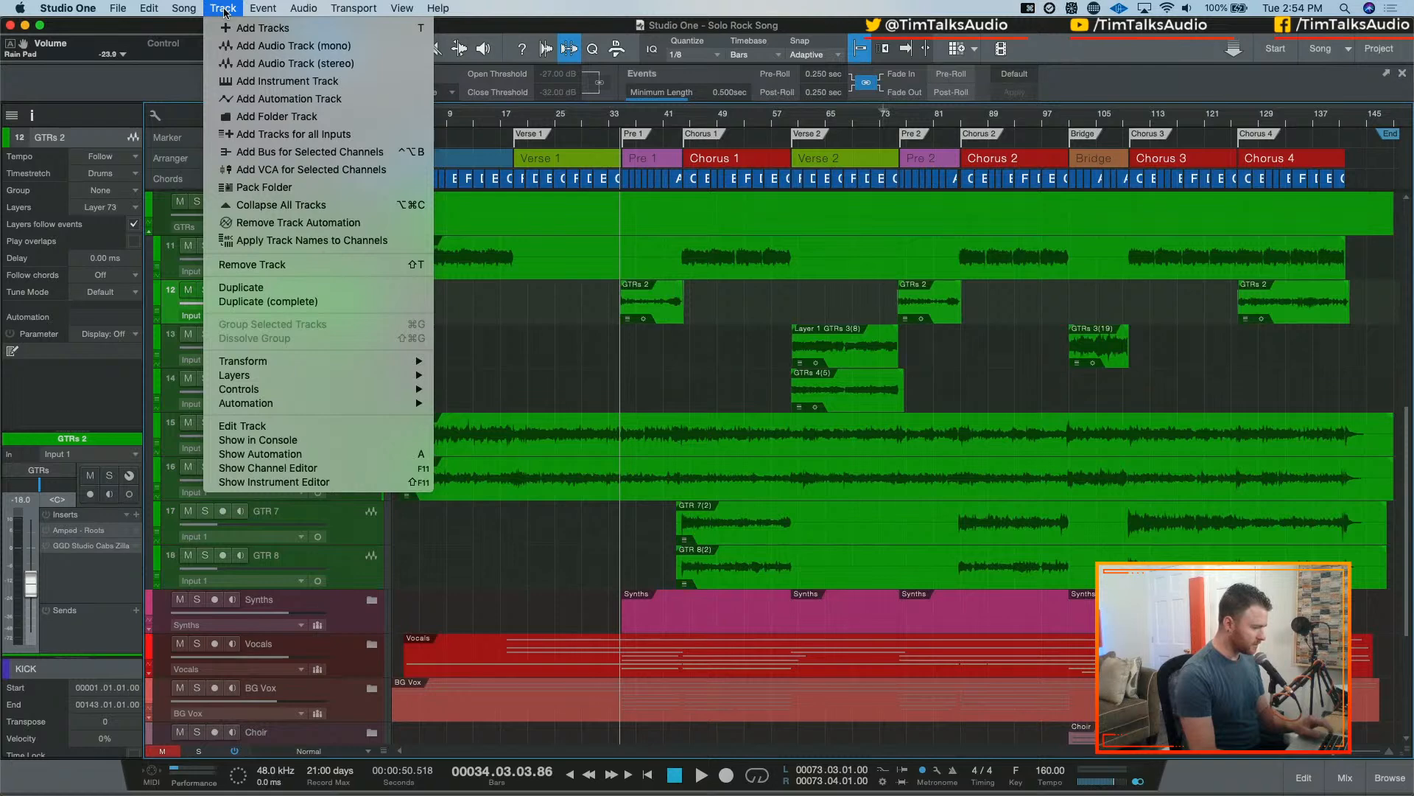
click(224, 9)
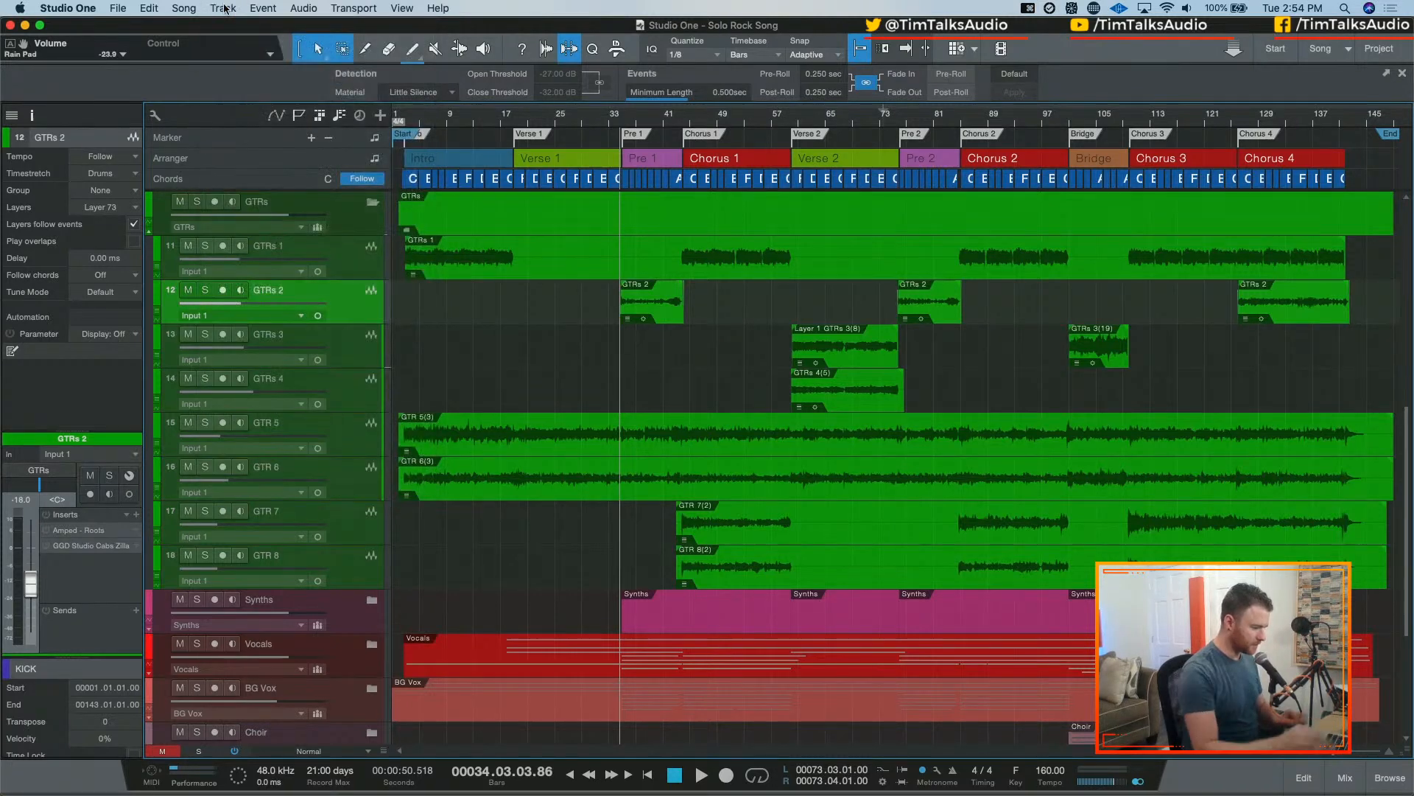
key(alt+super+c)
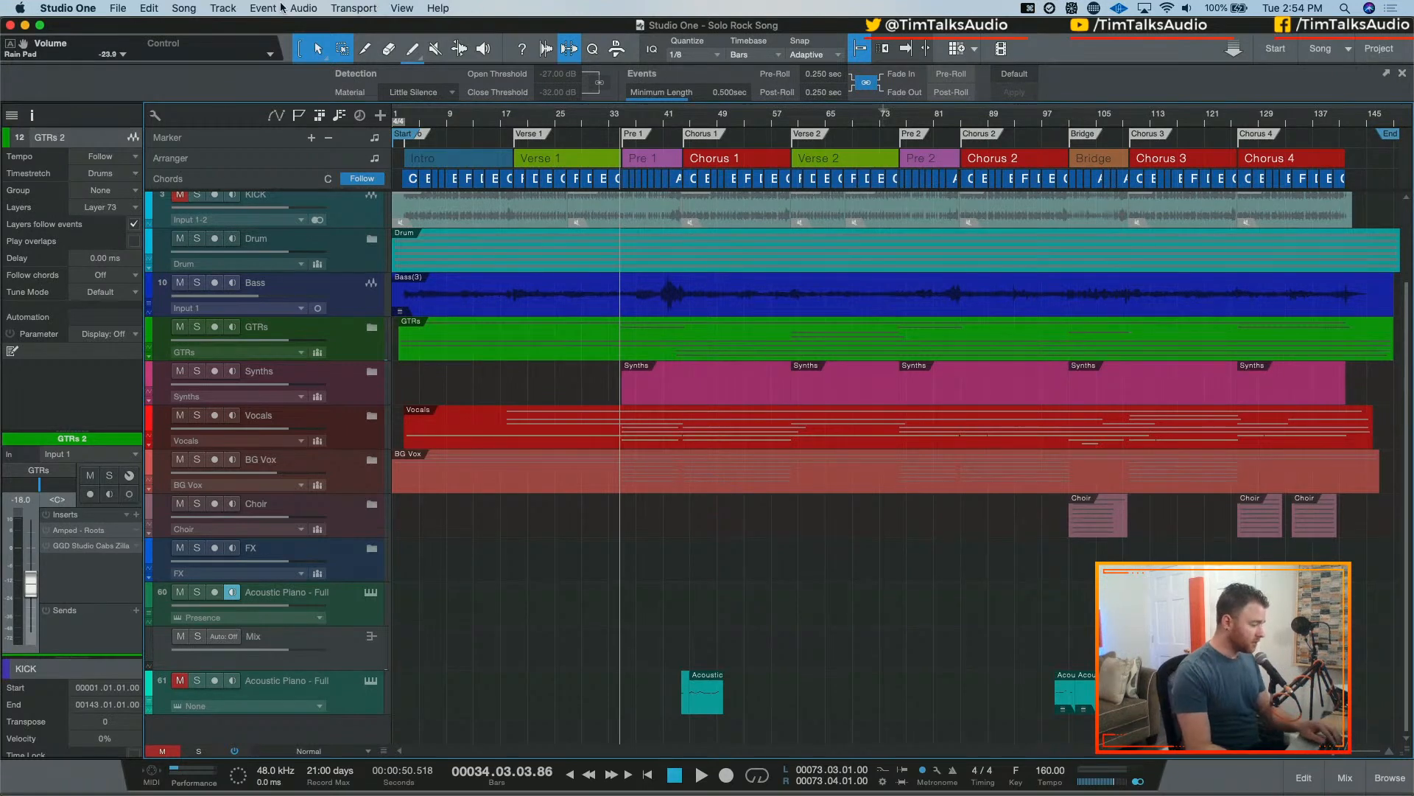
- Expand the BG Vox, Vocals, Synths, GTRs and Drum folders in the track list one after another
click(370, 462)
click(375, 425)
click(372, 418)
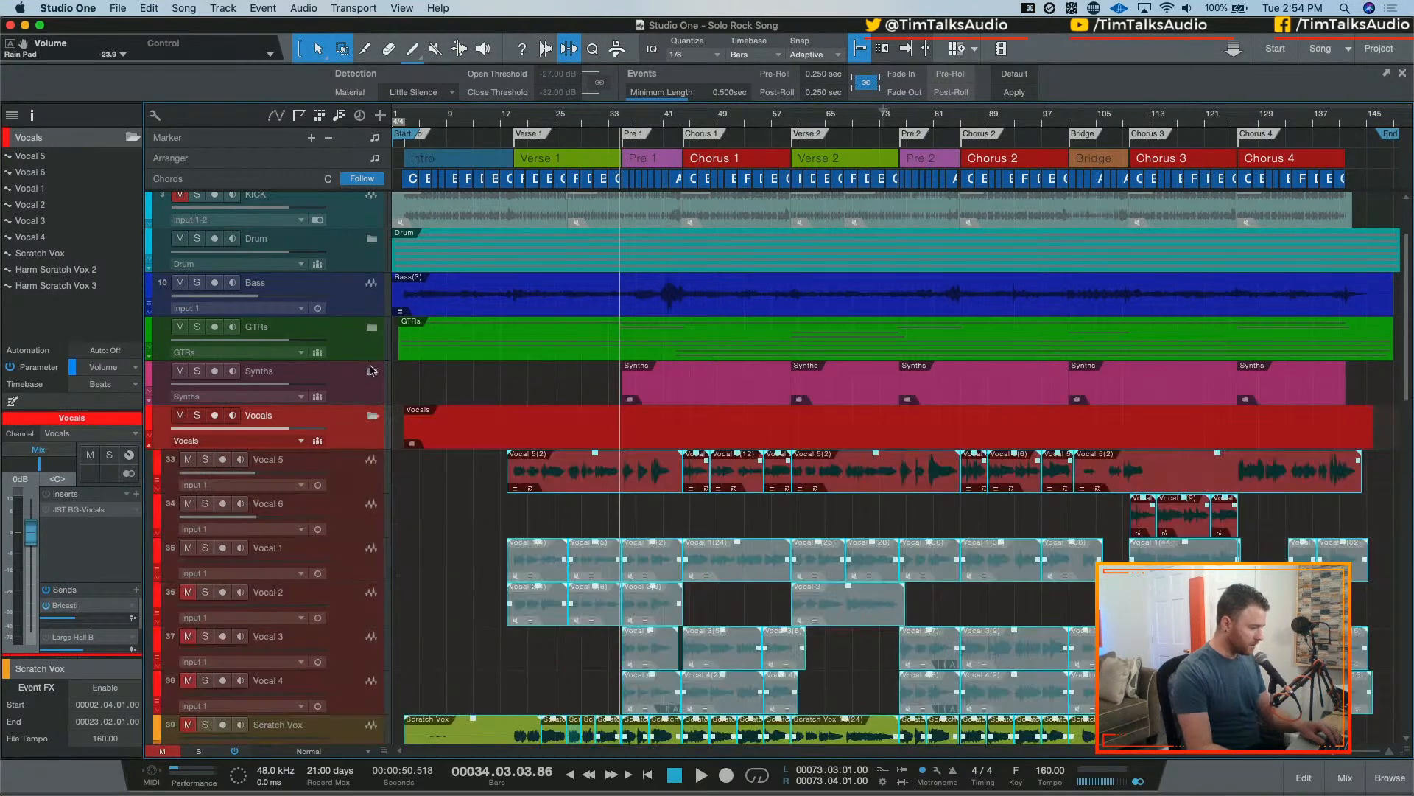
click(371, 371)
click(371, 327)
click(372, 239)
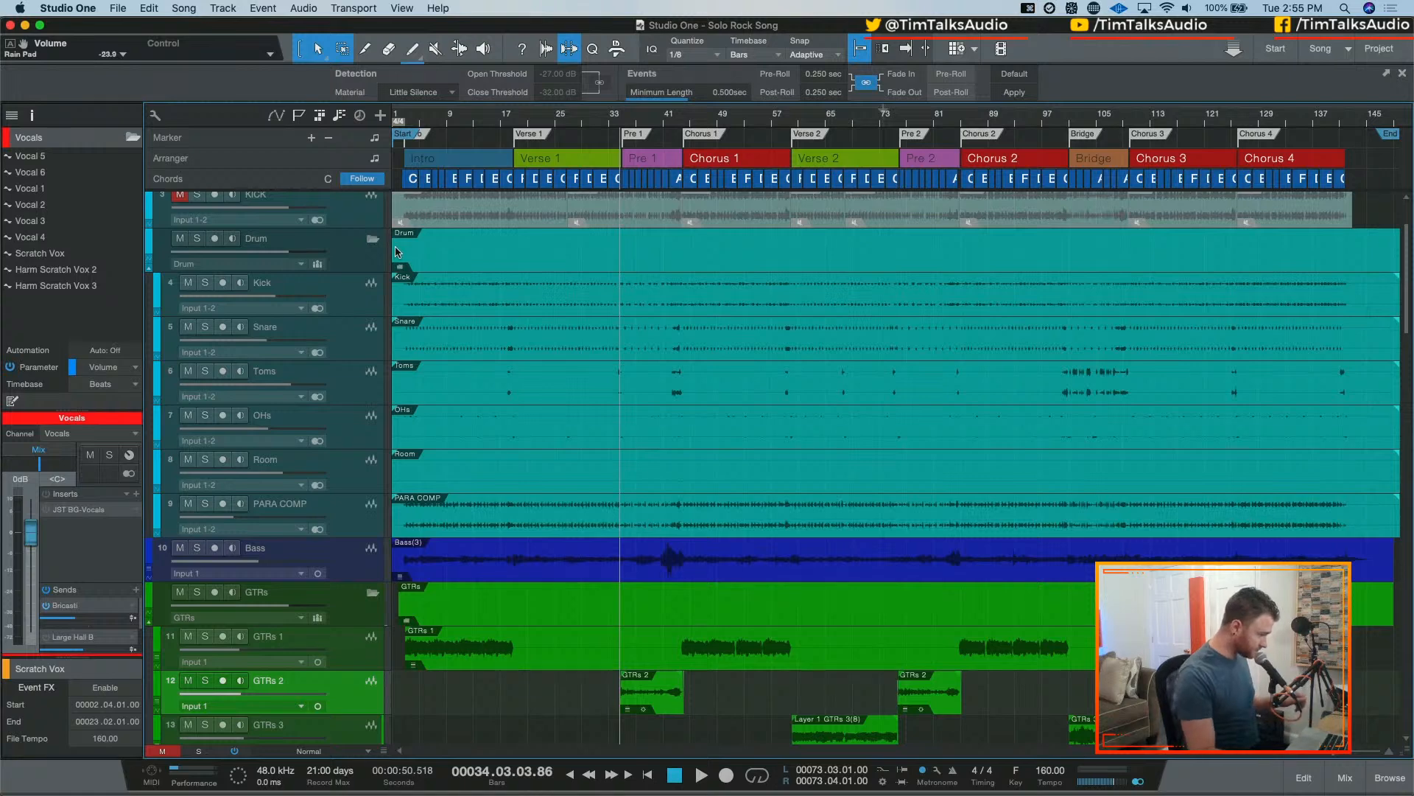
- Review the Collapse All Tracks command and use it to close every expanded folder
click(222, 8)
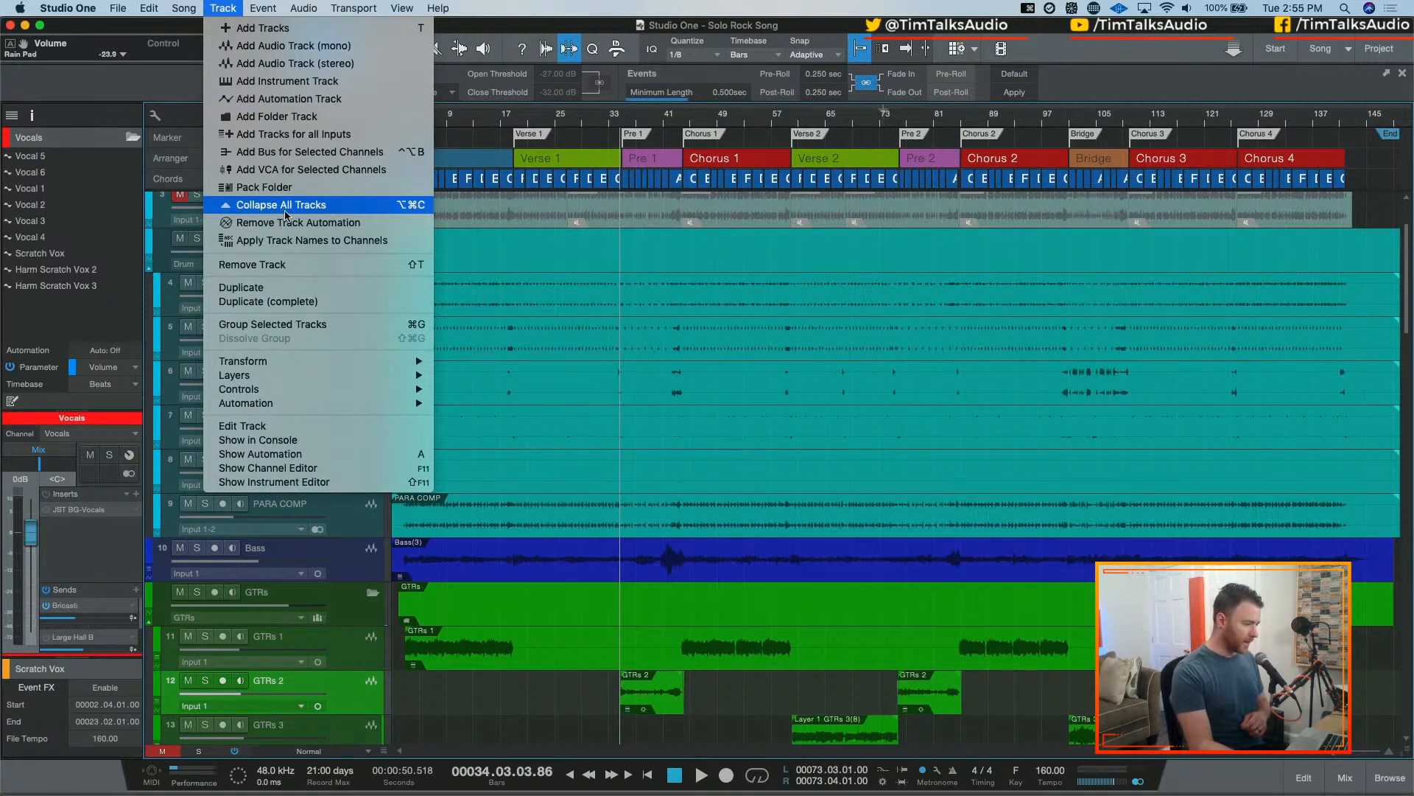
click(228, 7)
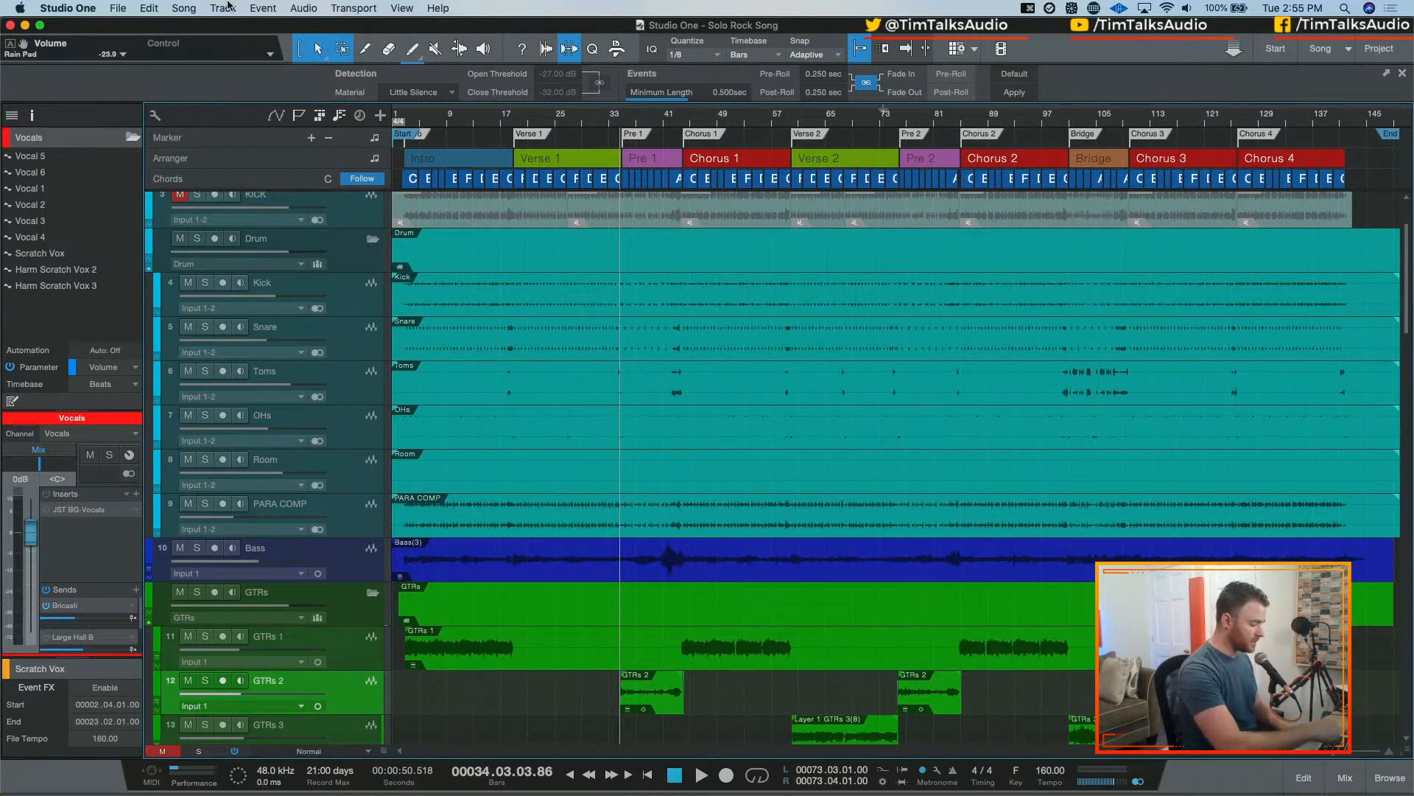
key(alt+super+c)
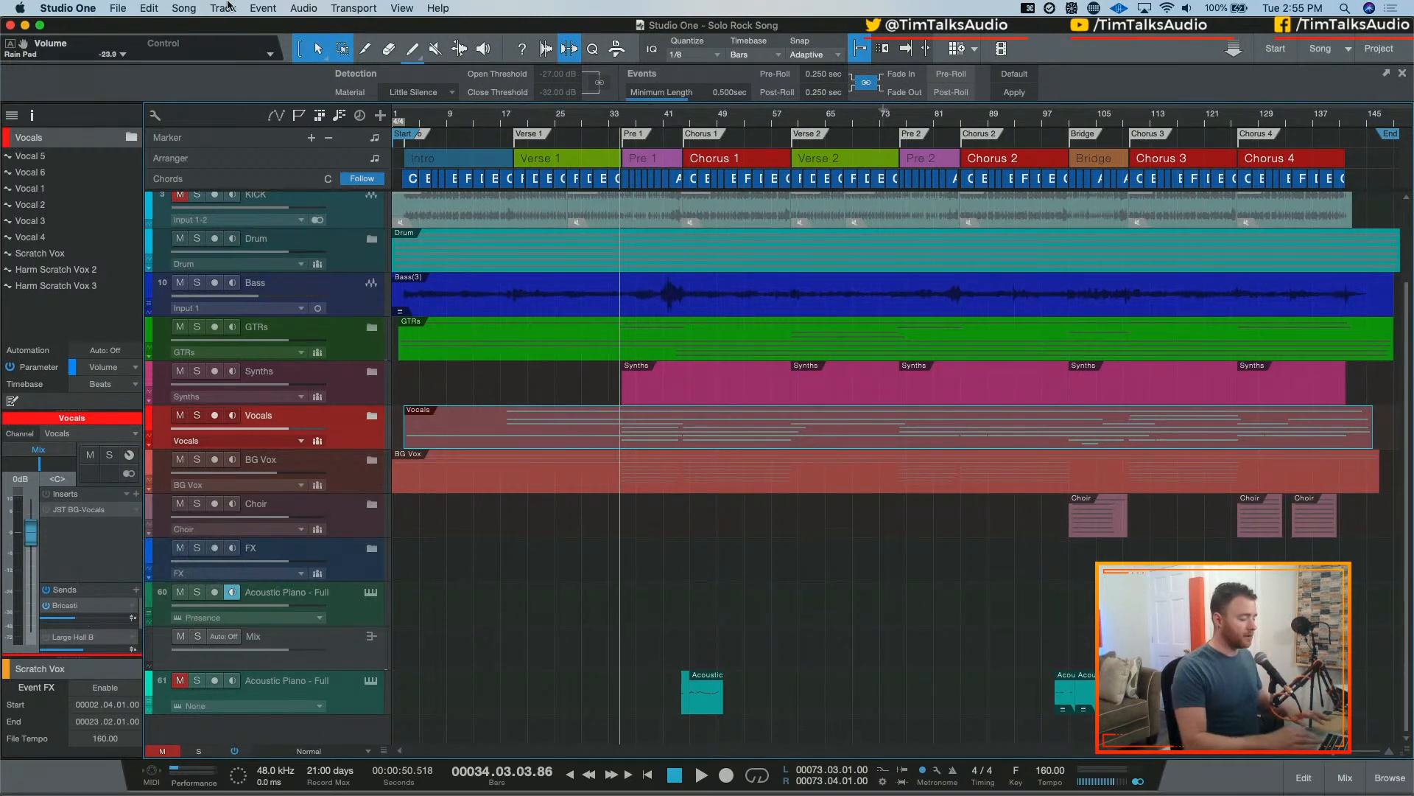
- Show the mixer again, expand the Drum folder's channels in it and select the Drum channel
key(F3)
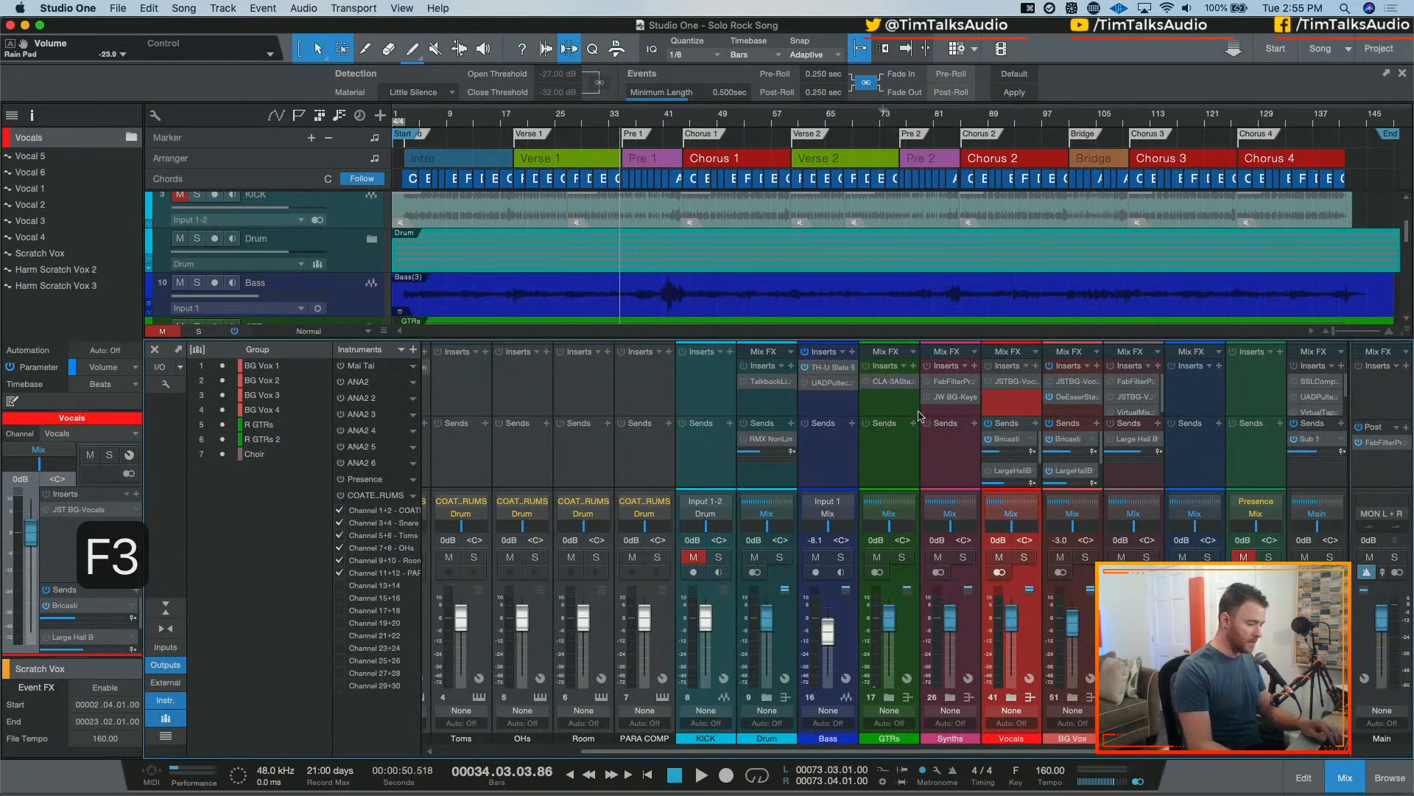
click(767, 696)
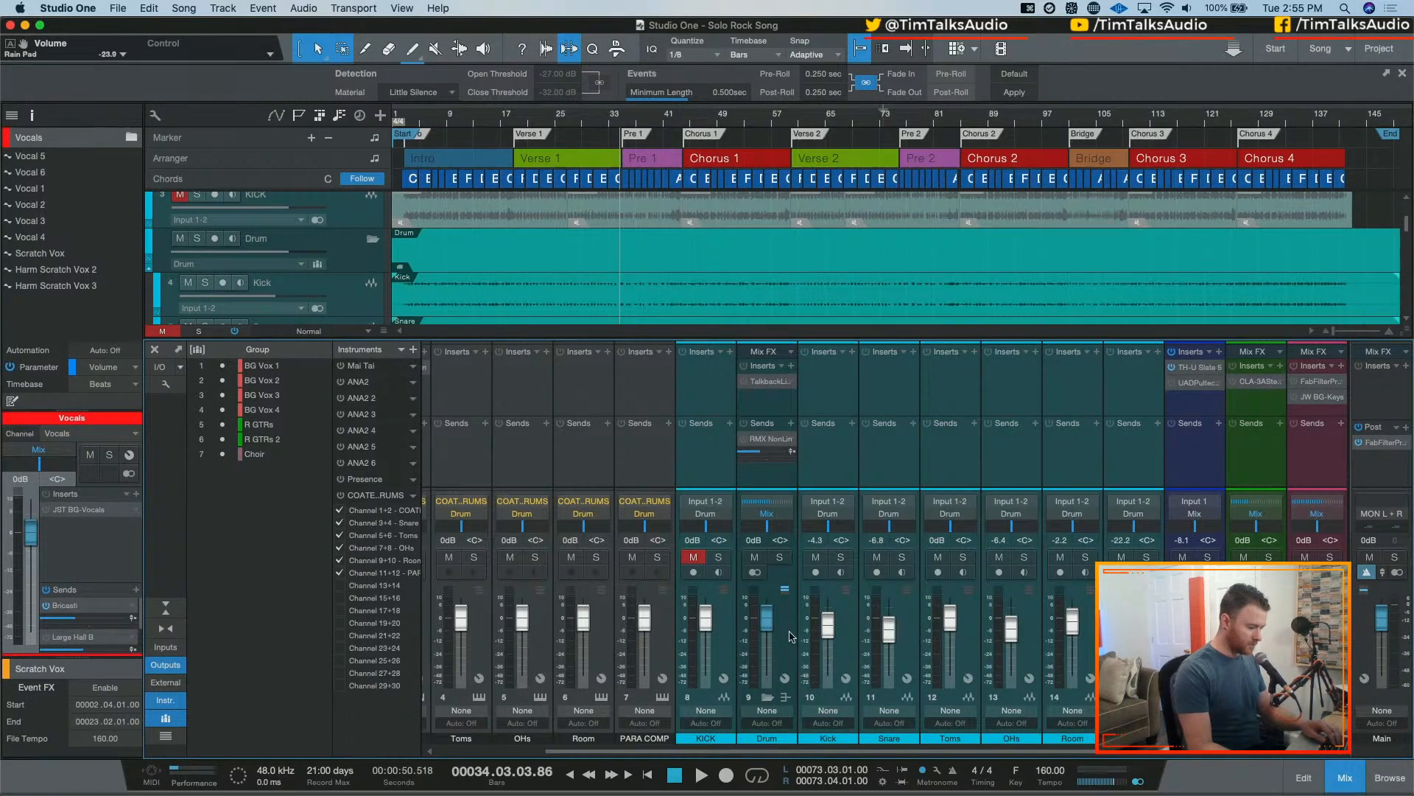
click(793, 658)
- Look at the Drum channel's options and use Show in Console on the Kick track in the Drum folder
right_click(789, 608)
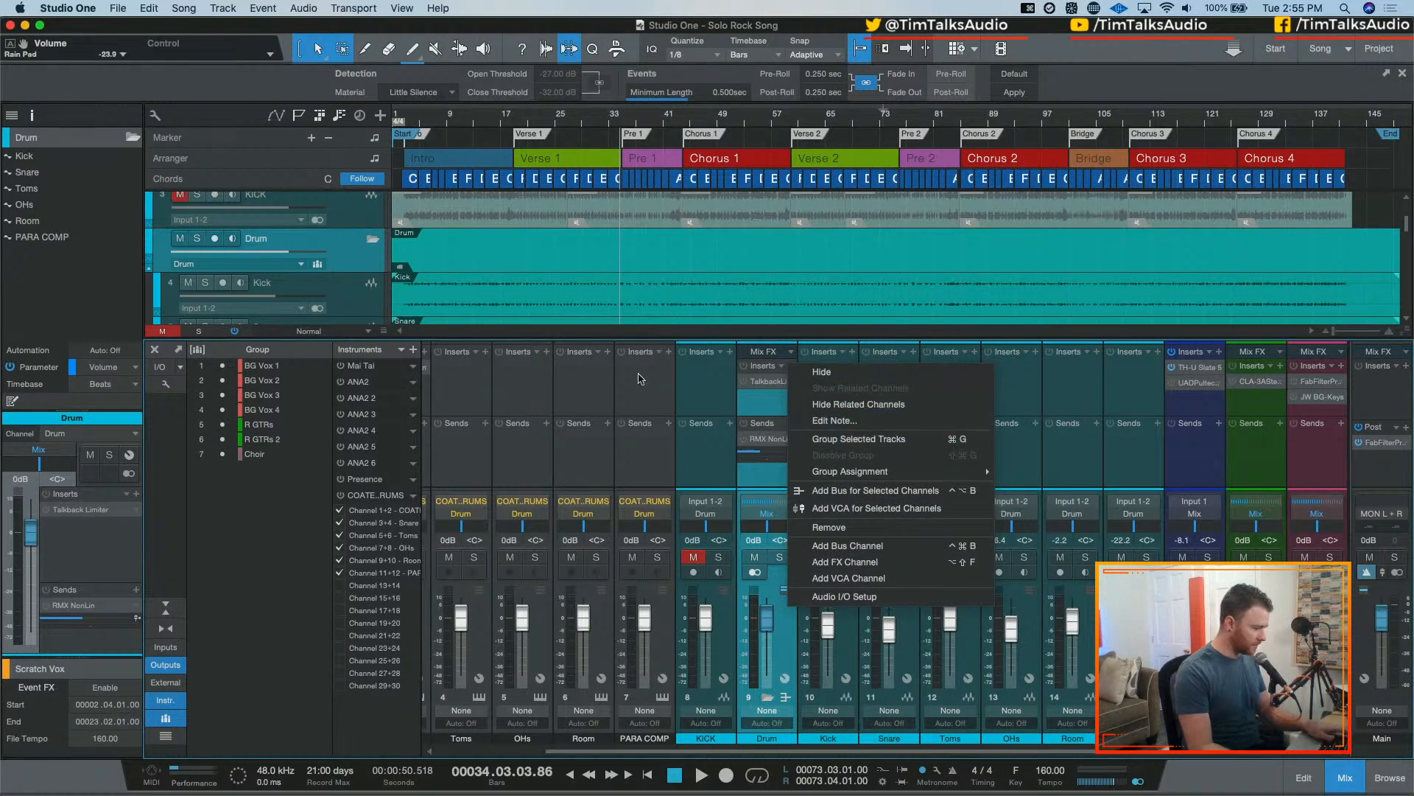
click(351, 254)
right_click(350, 254)
click(348, 259)
right_click(357, 298)
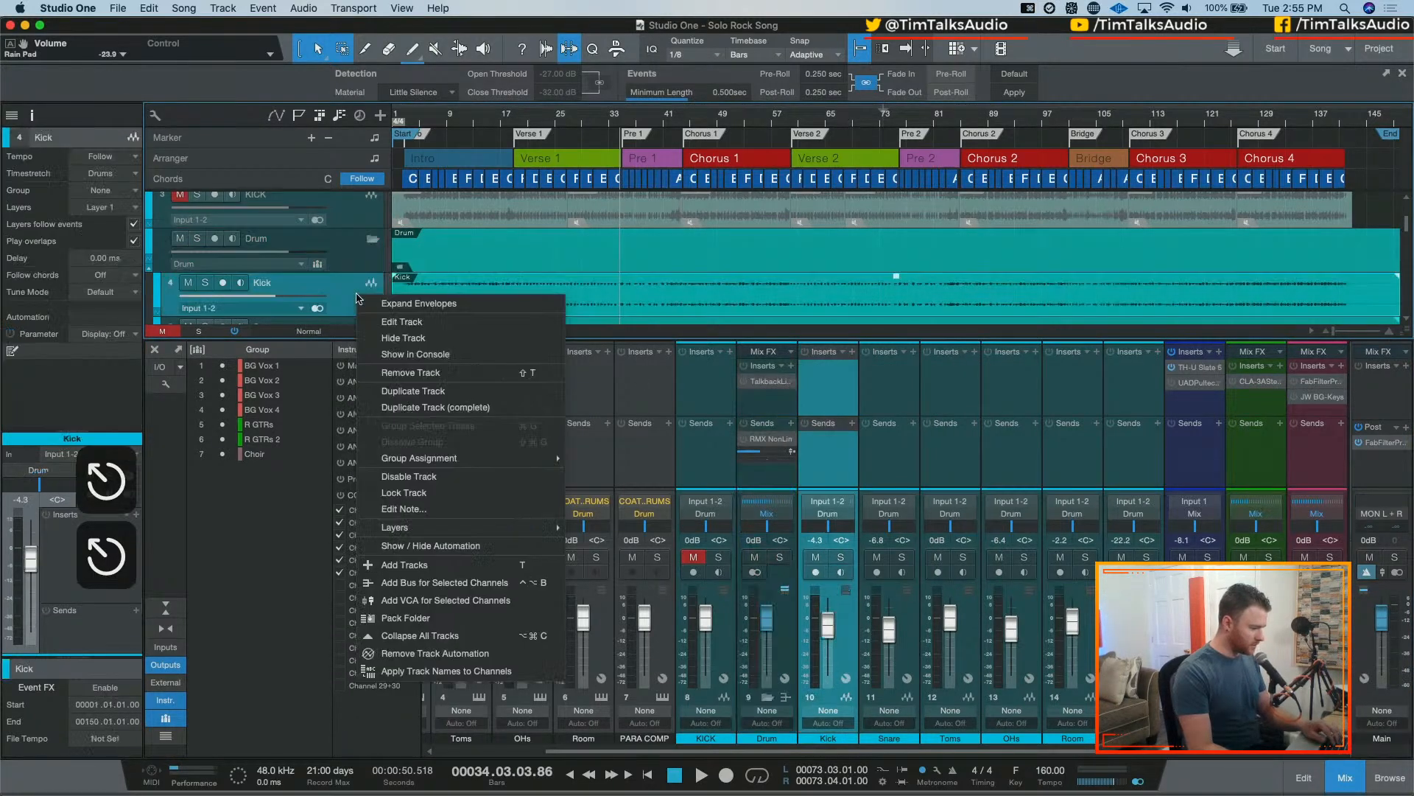
click(417, 354)
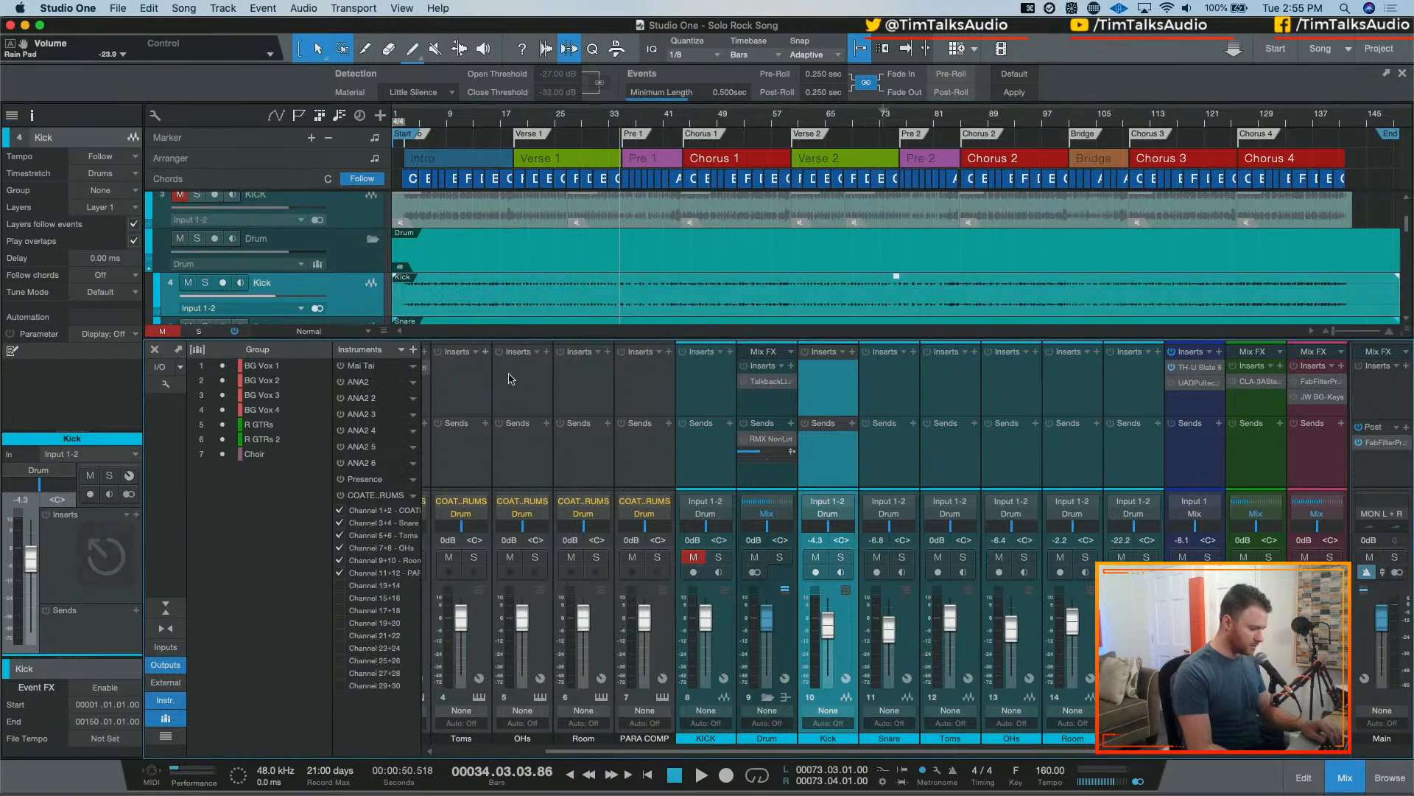
- Try the mixer's narrow and normal channel widths, compare its large and small views and leave it in the small view
click(168, 628)
click(172, 632)
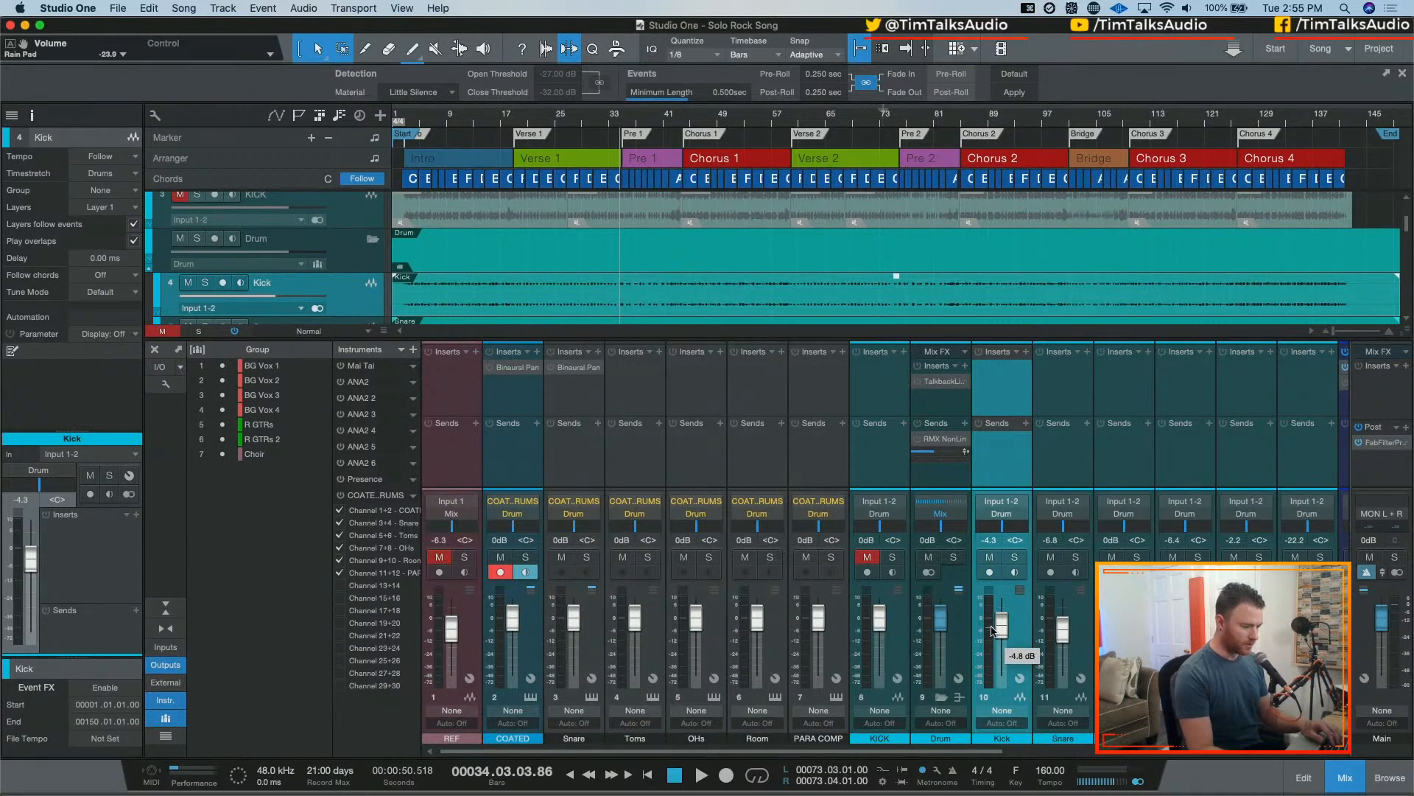
click(166, 606)
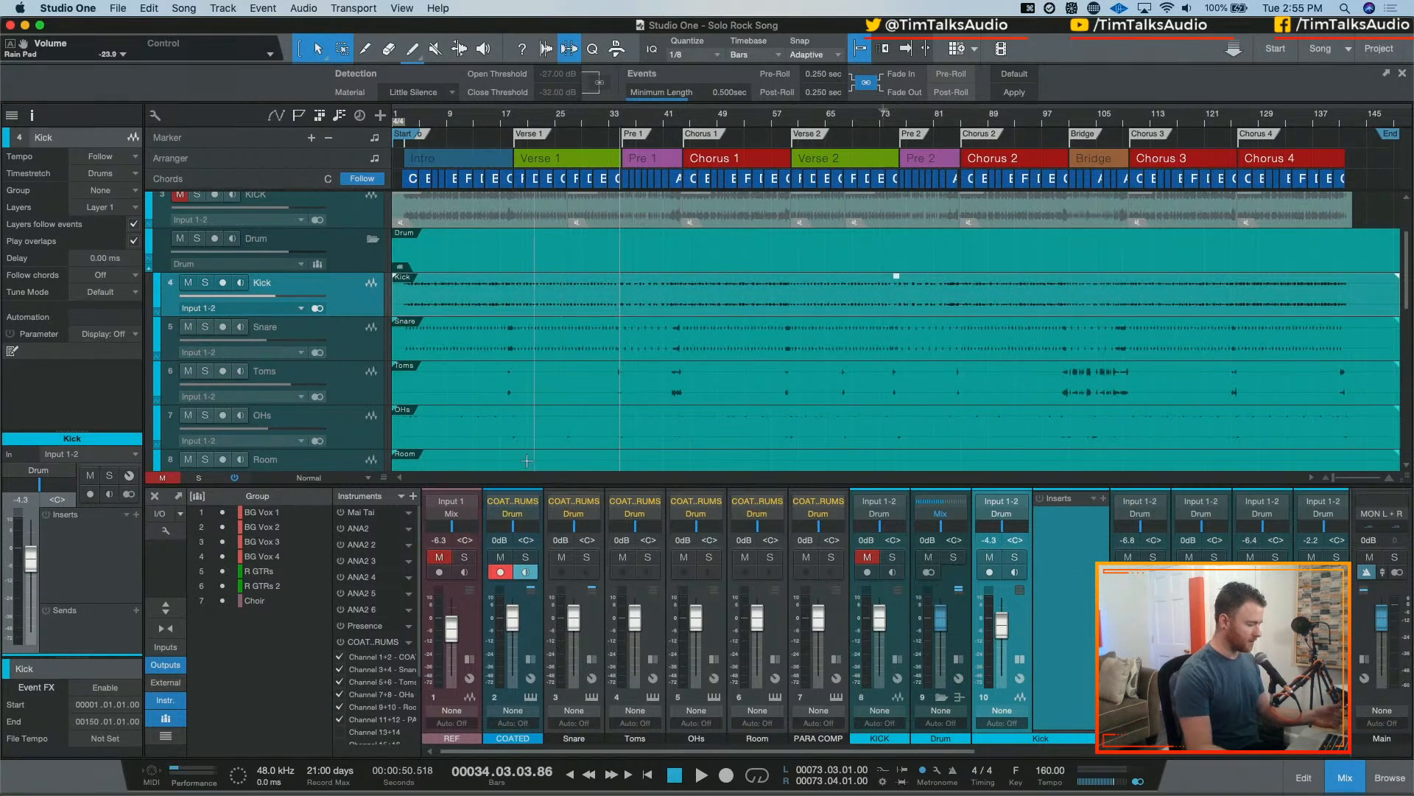
click(166, 606)
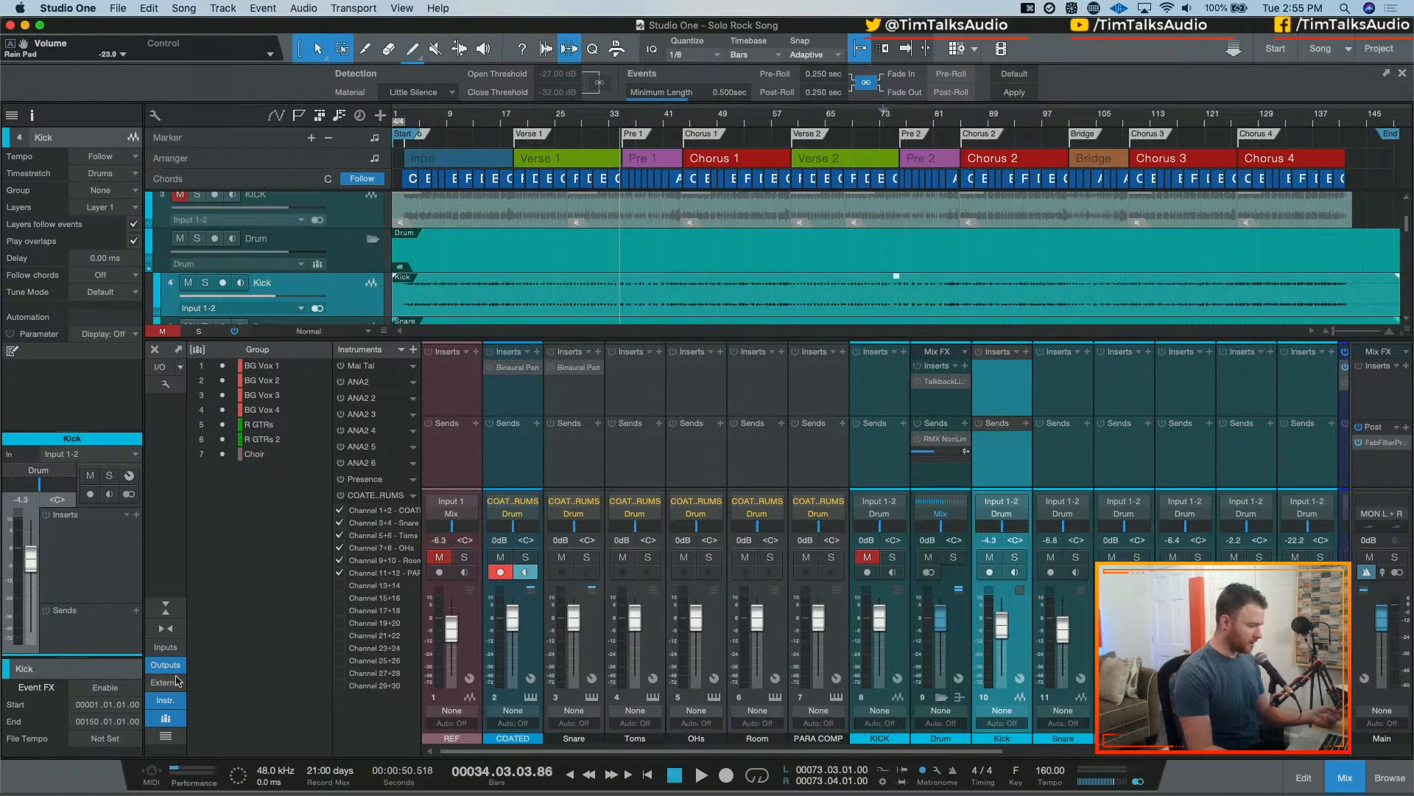
click(166, 606)
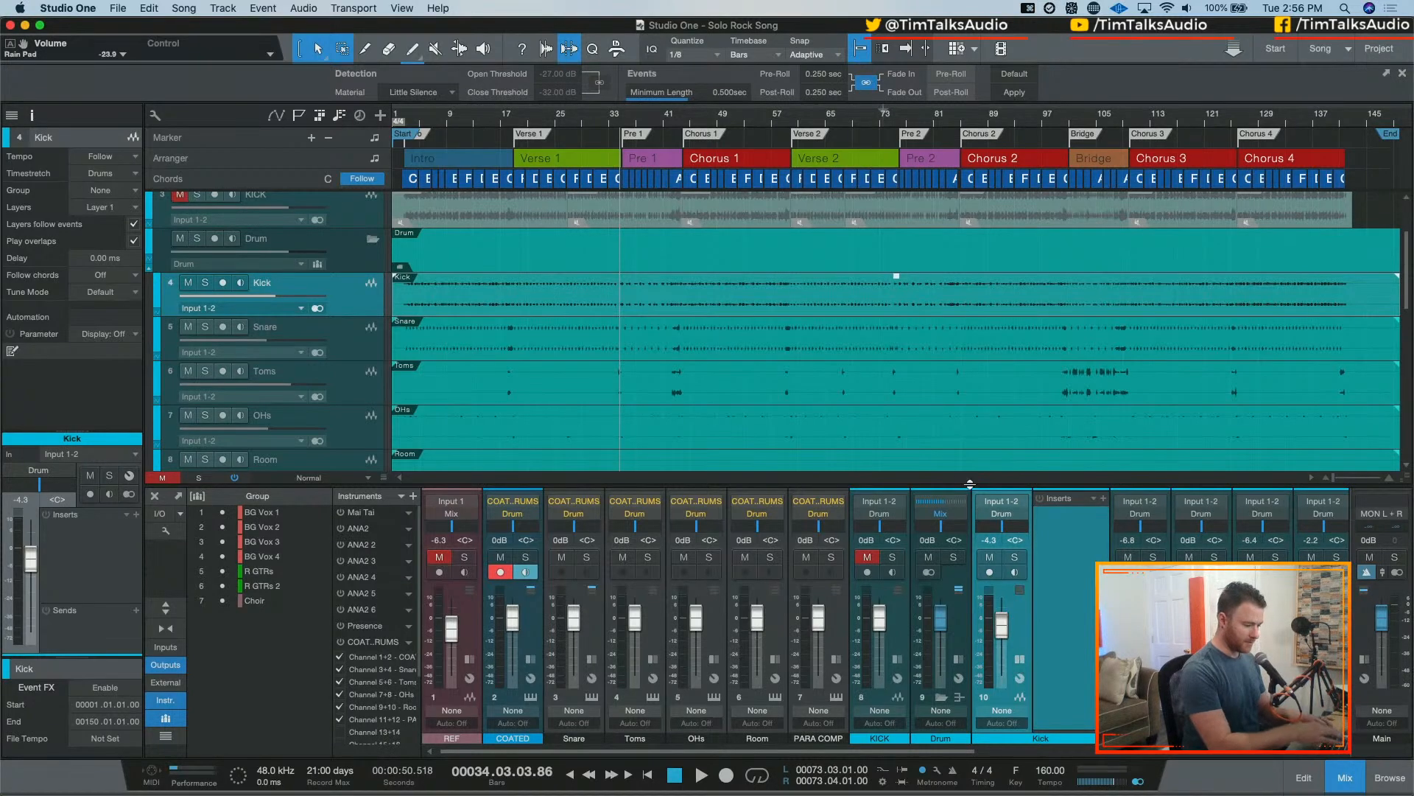
- Collapse all tracks, reopen the Drum folder in the mixer and expand the insert sections of its Snare through PARA COMP channels
key(alt+super+c)
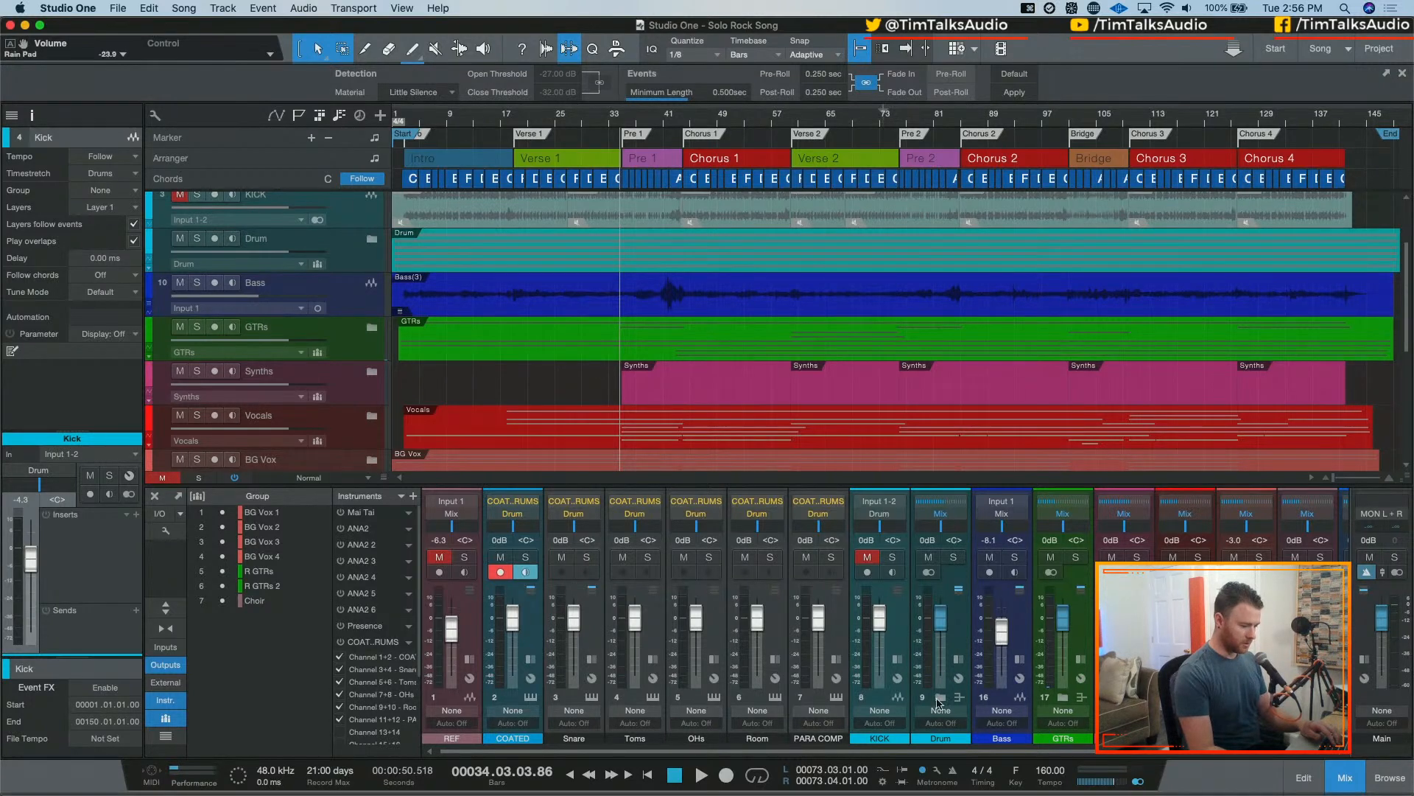
click(940, 698)
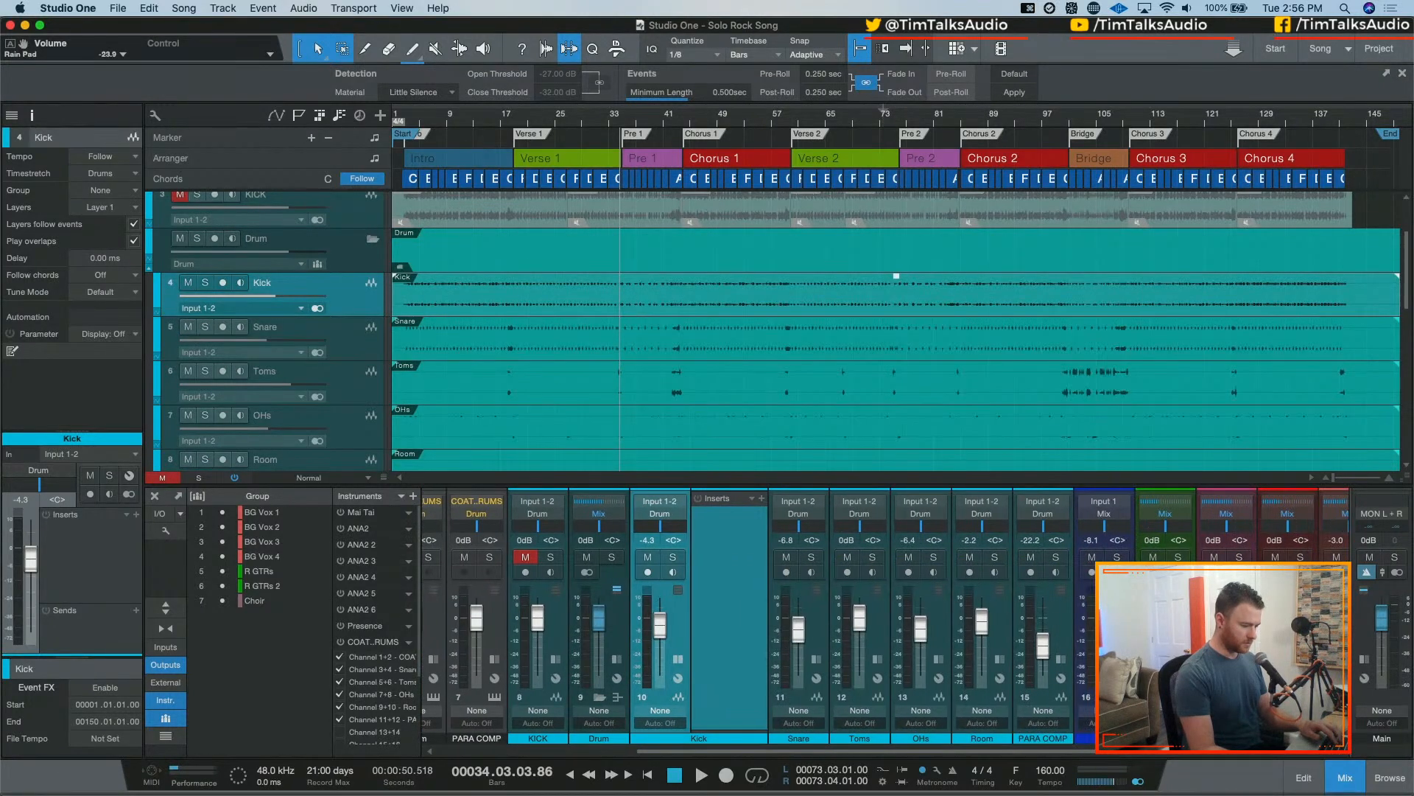
shift+click(1064, 636)
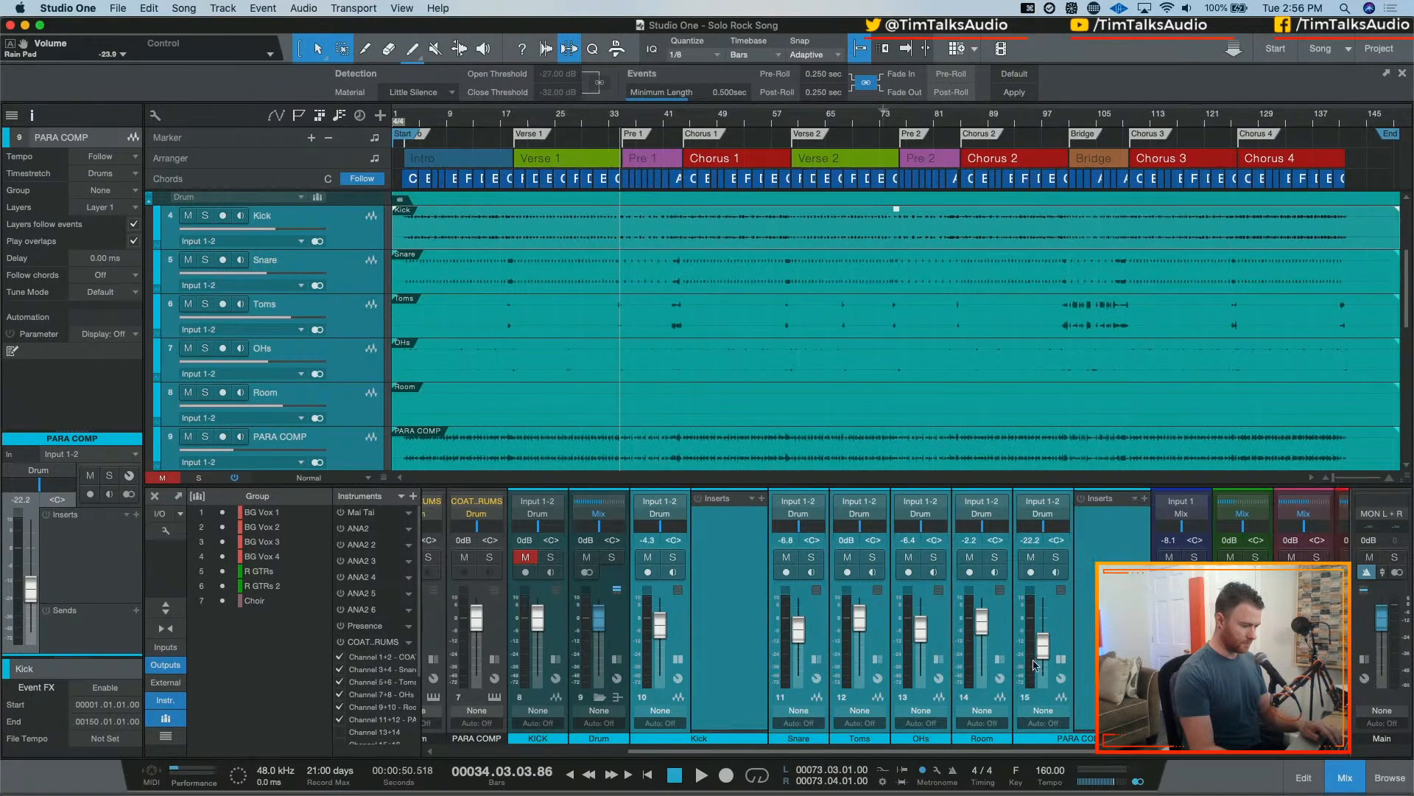
click(1000, 659)
click(939, 659)
click(878, 658)
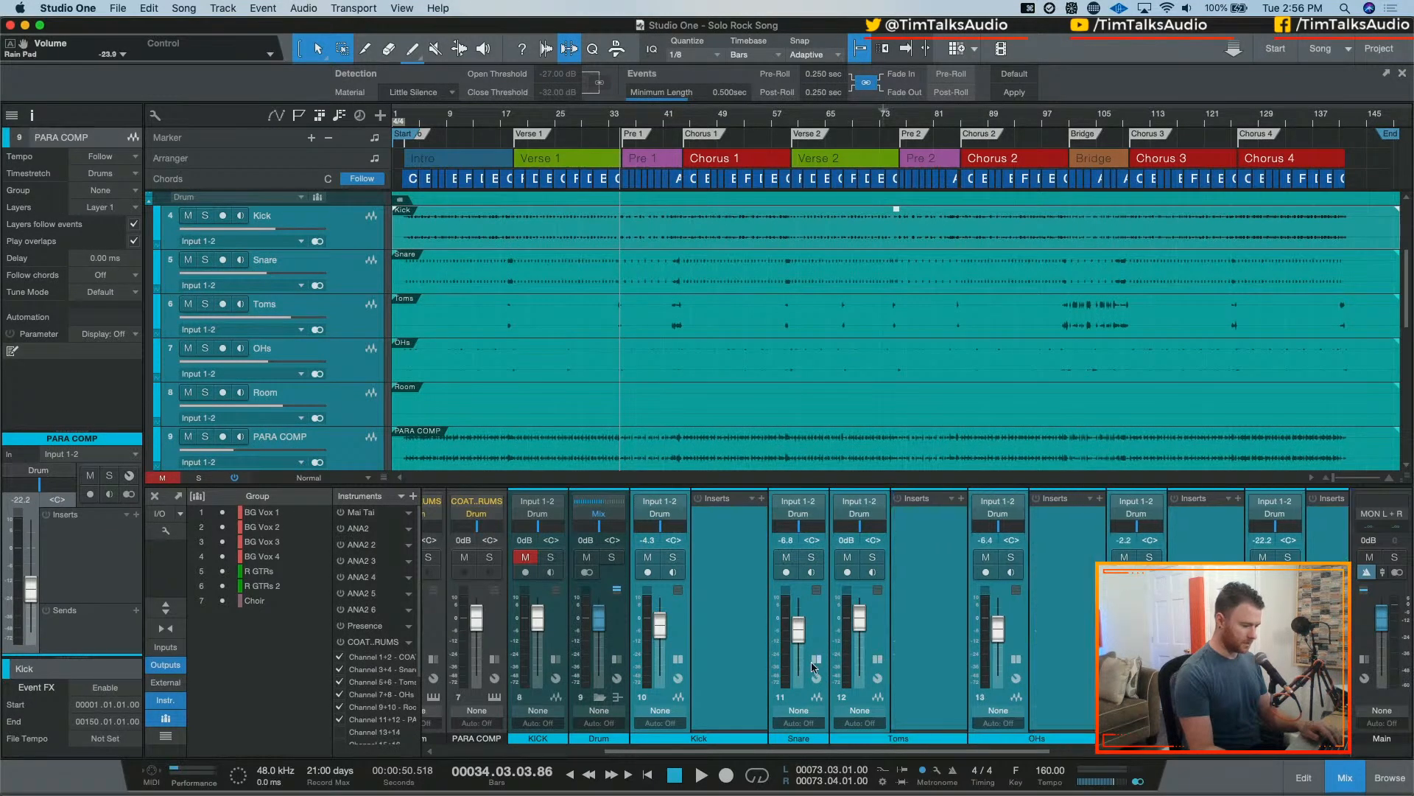
click(816, 659)
drag(873, 752, 923, 758)
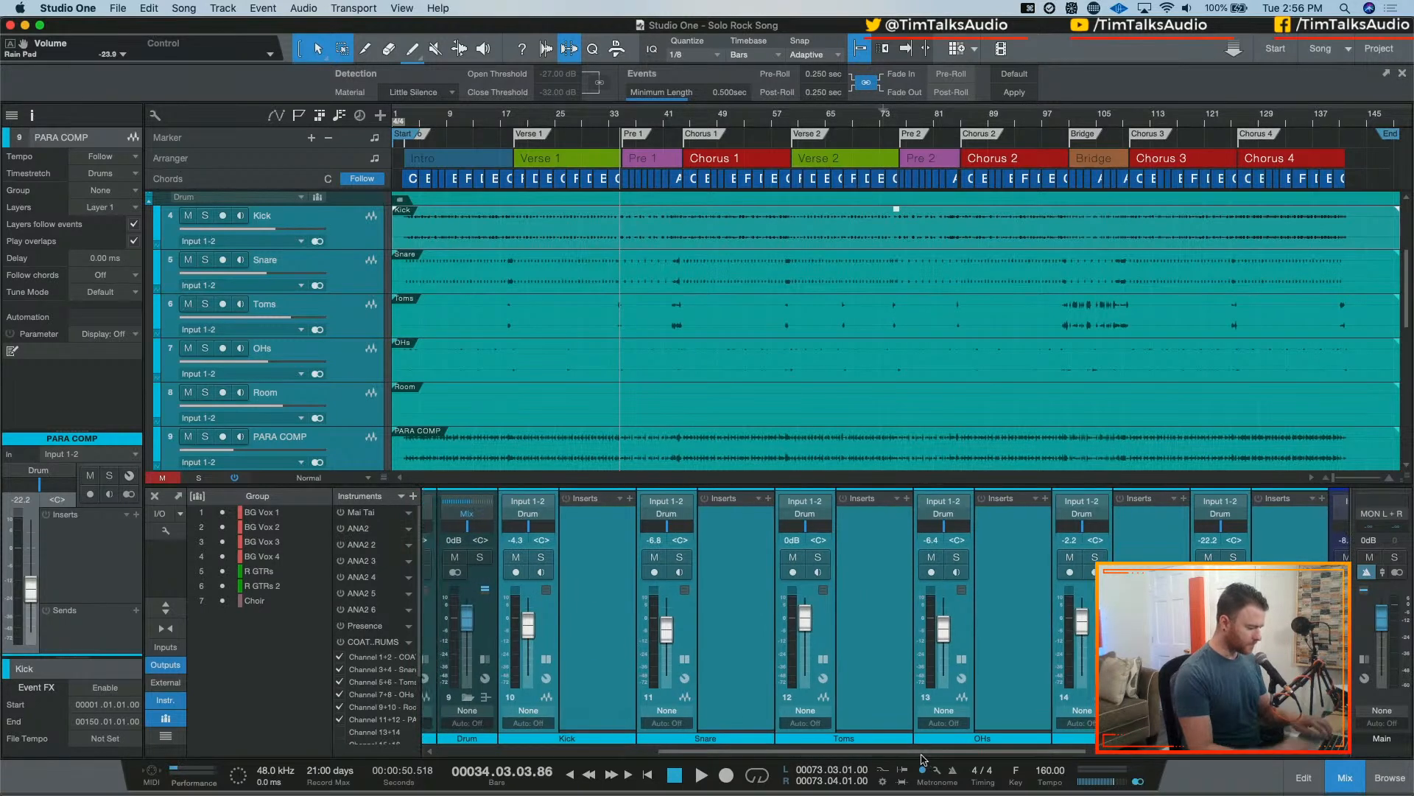
- Collapse all tracks once more and reopen the Drum folder in the mixer to review its expanded channels
key(alt+super+c)
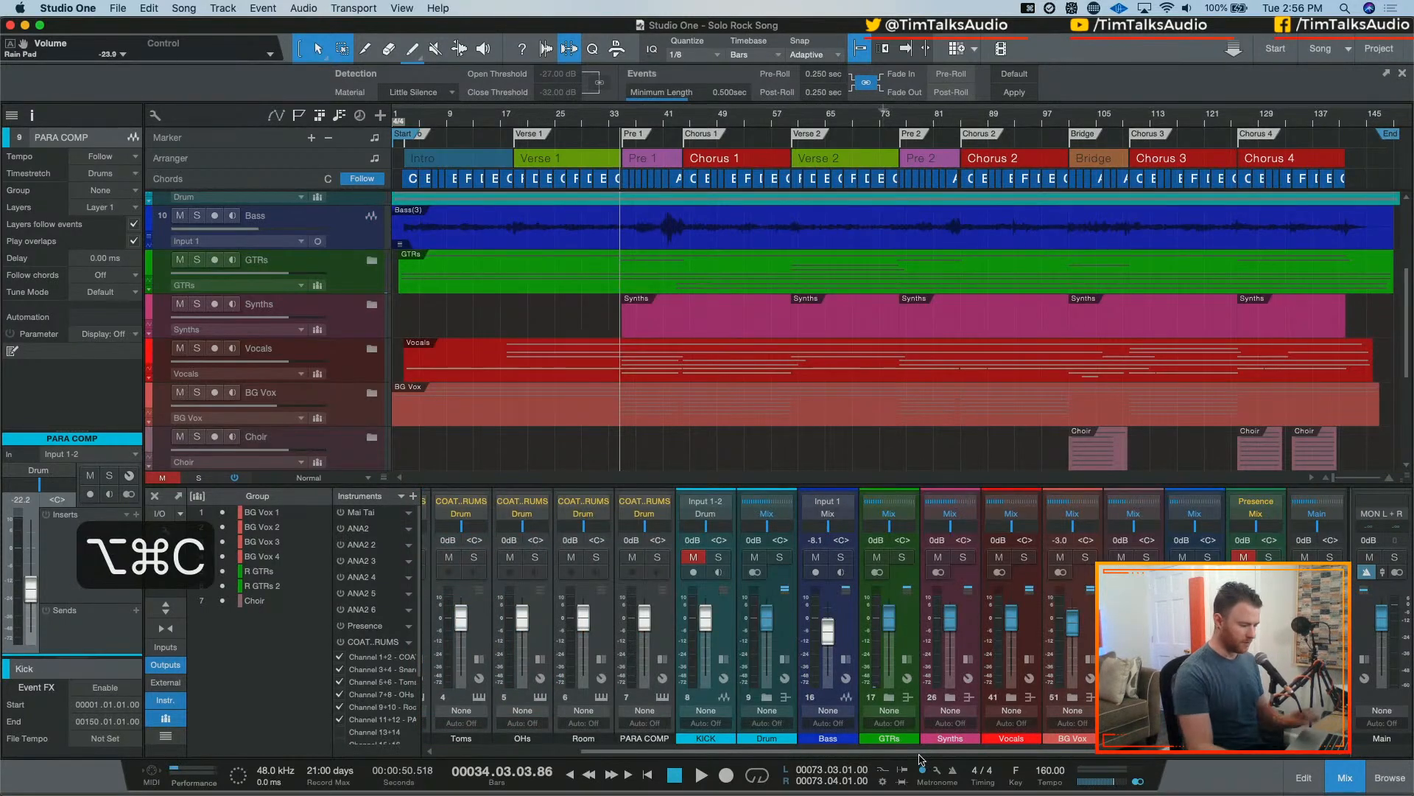
click(767, 698)
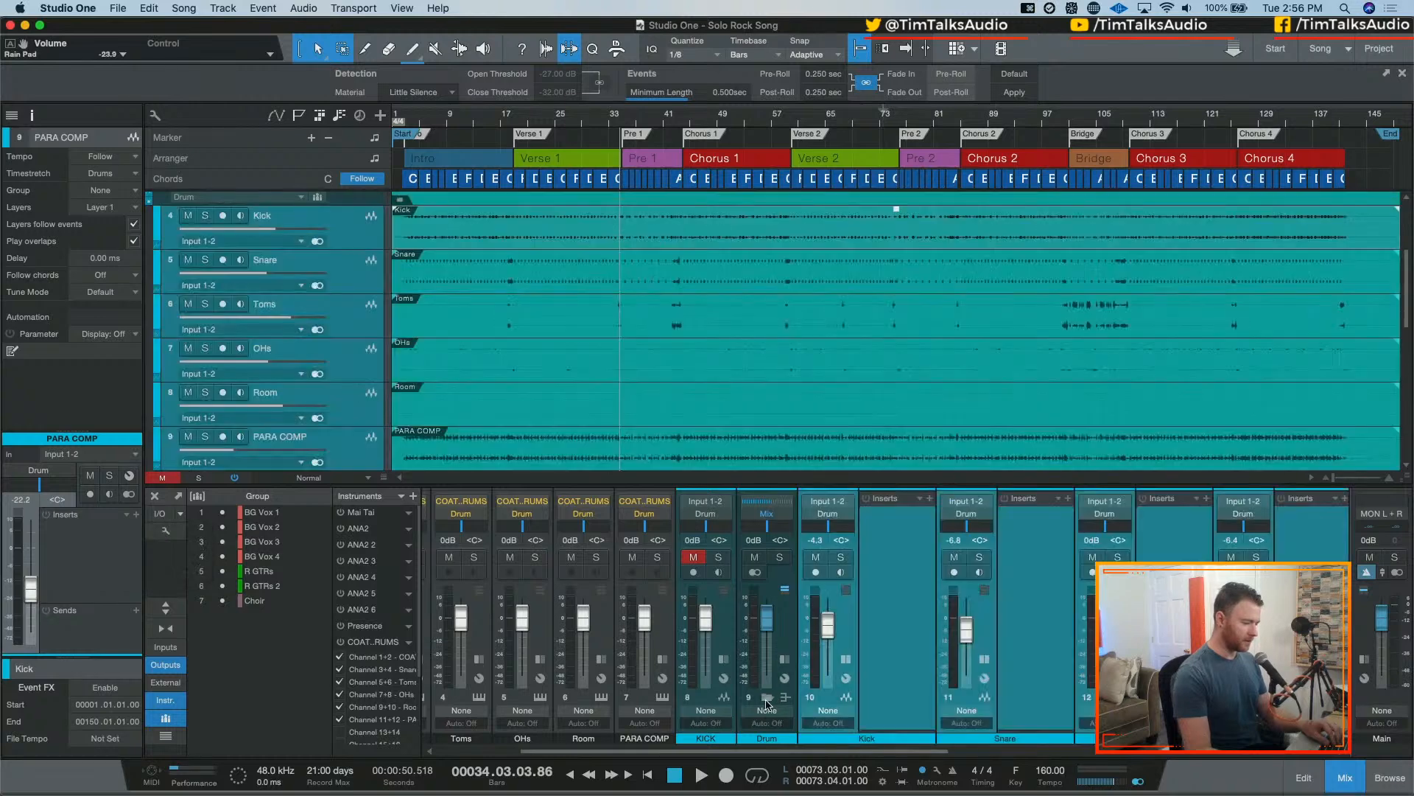
scroll(1039, 742, right, 5)
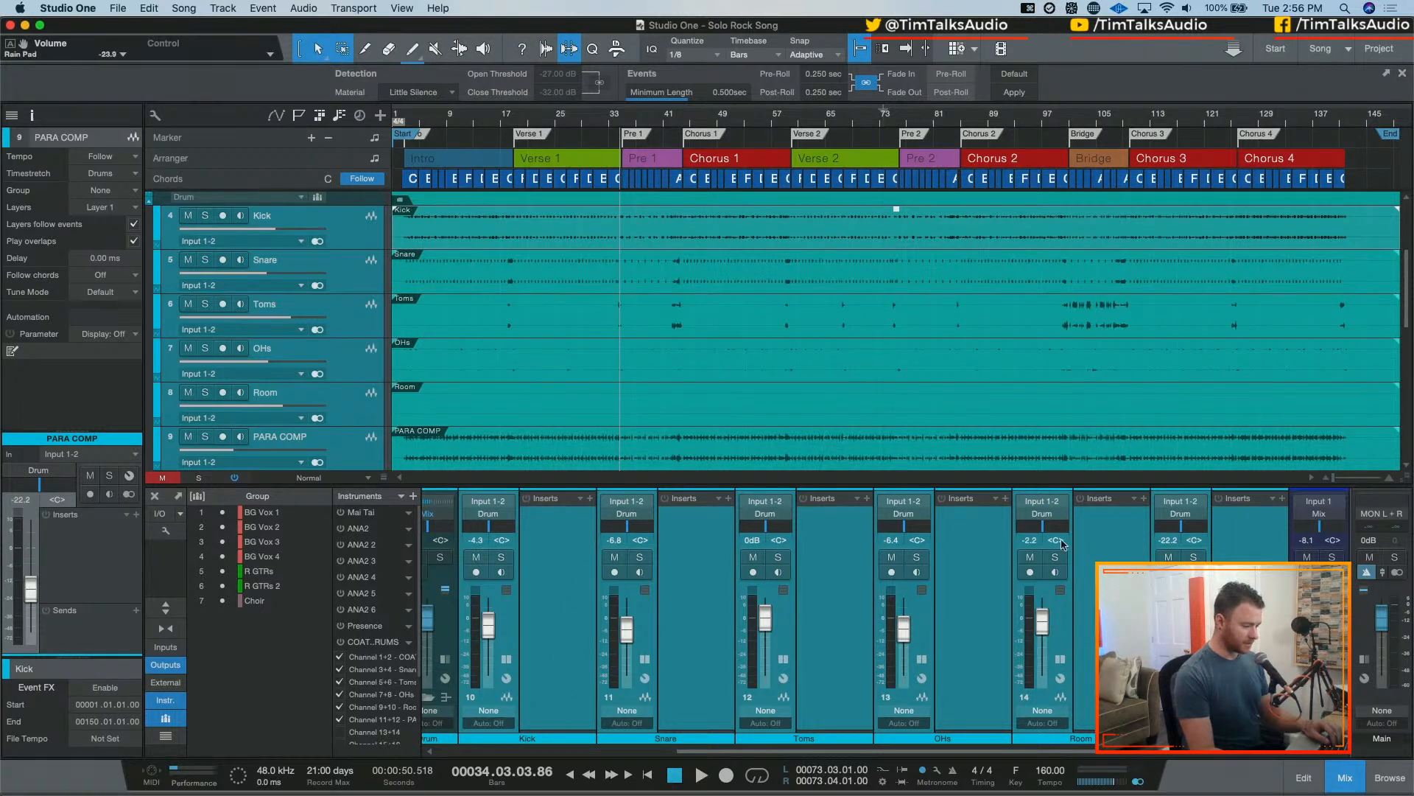
- Collapse the expanded insert sections of the Kick, Snare and Toms channels in the mixer
right_click(357, 237)
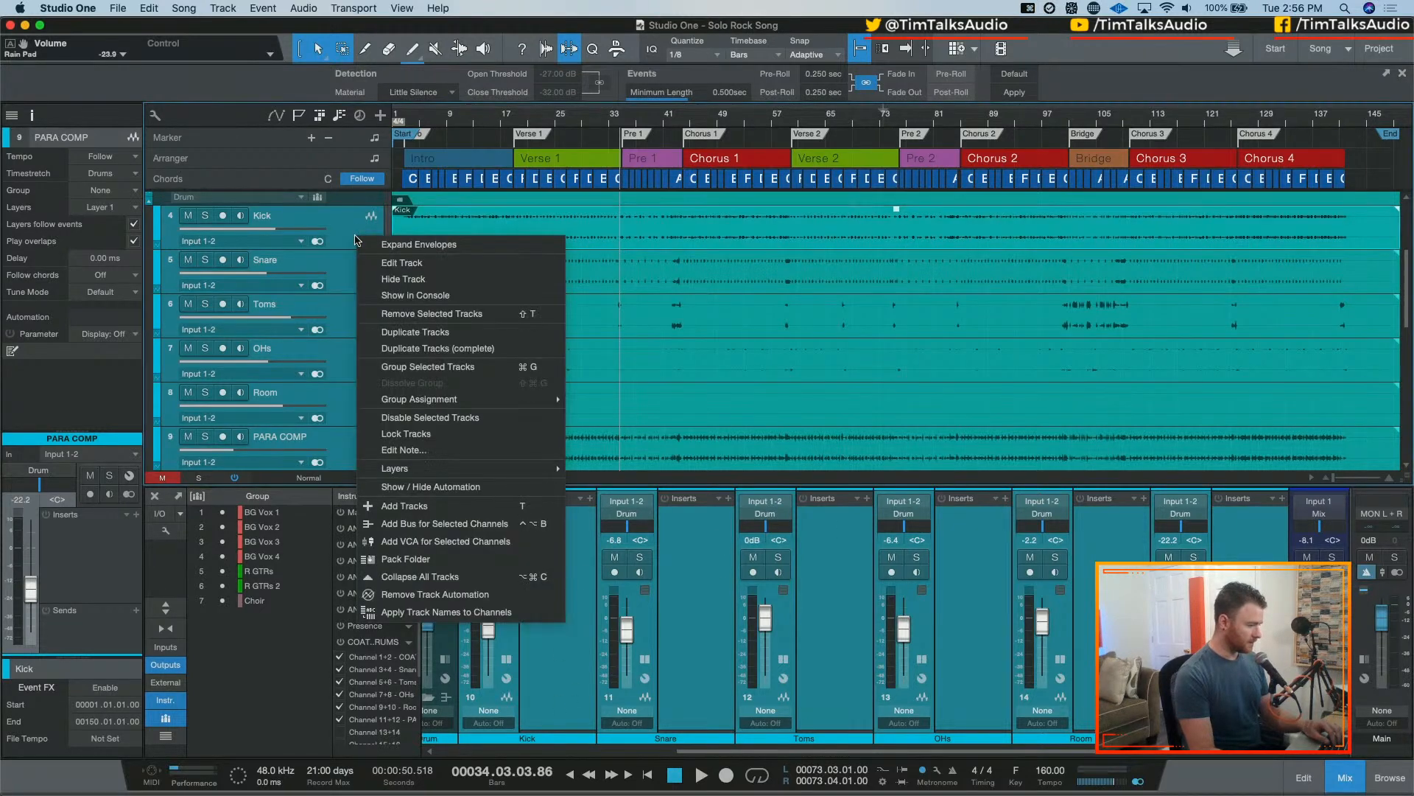
key(Escape)
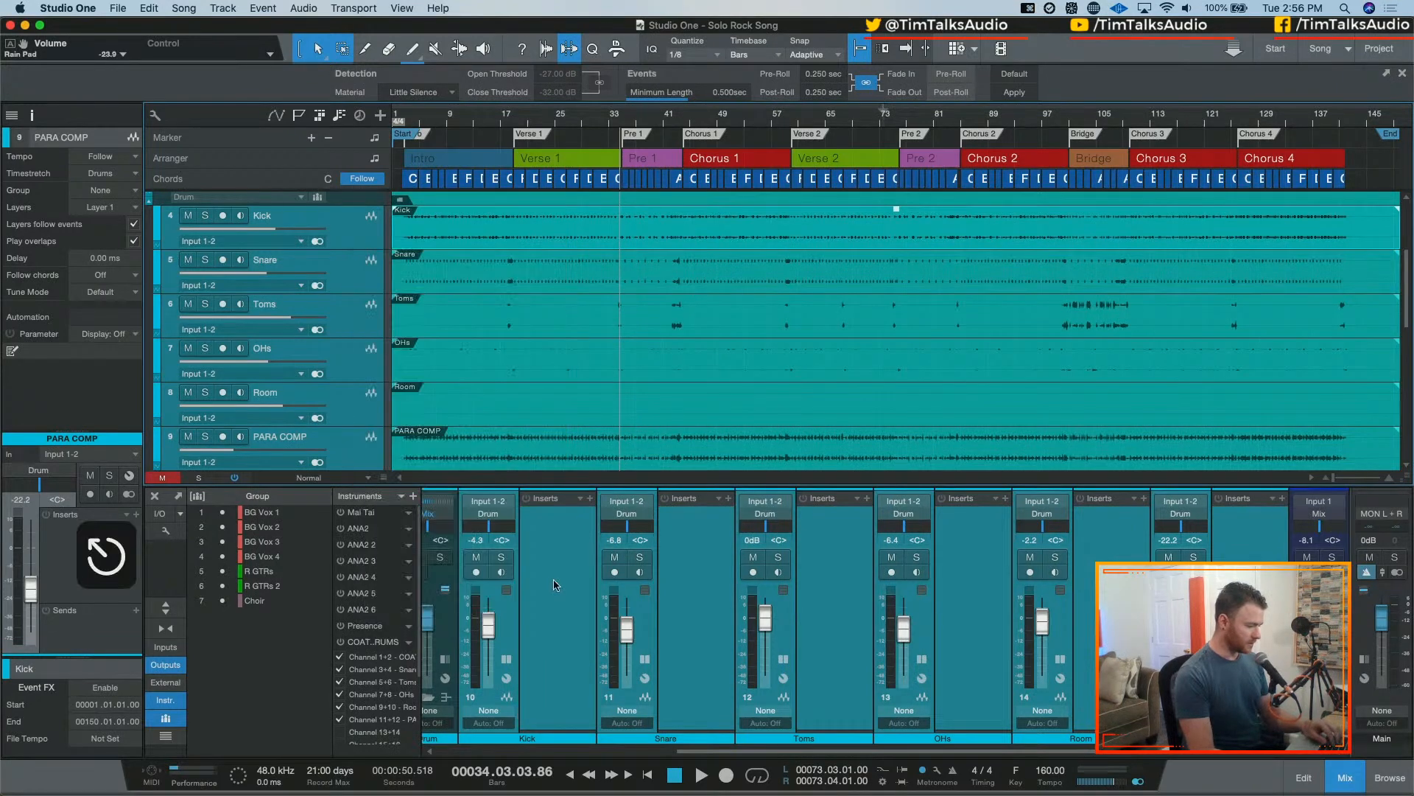
click(506, 660)
click(567, 659)
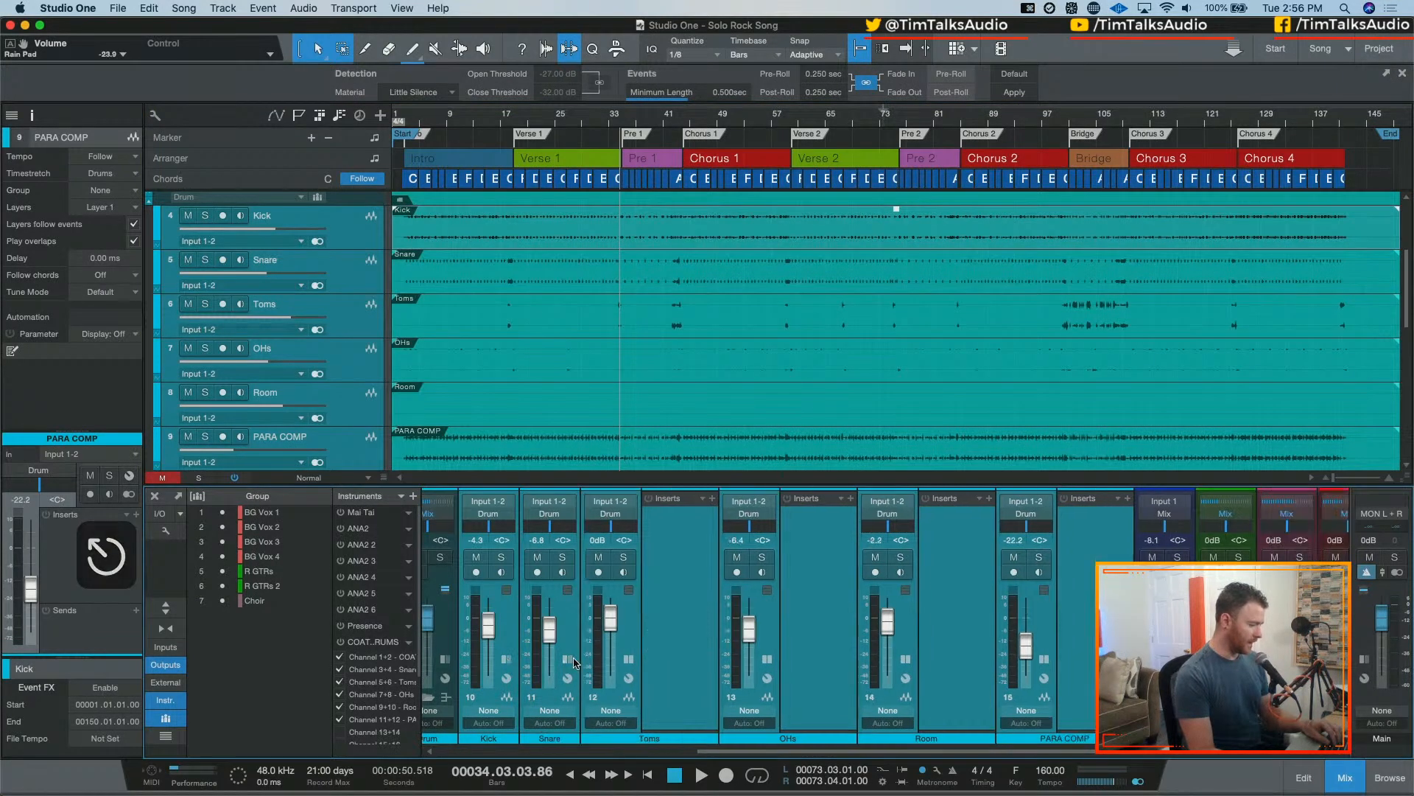
click(628, 659)
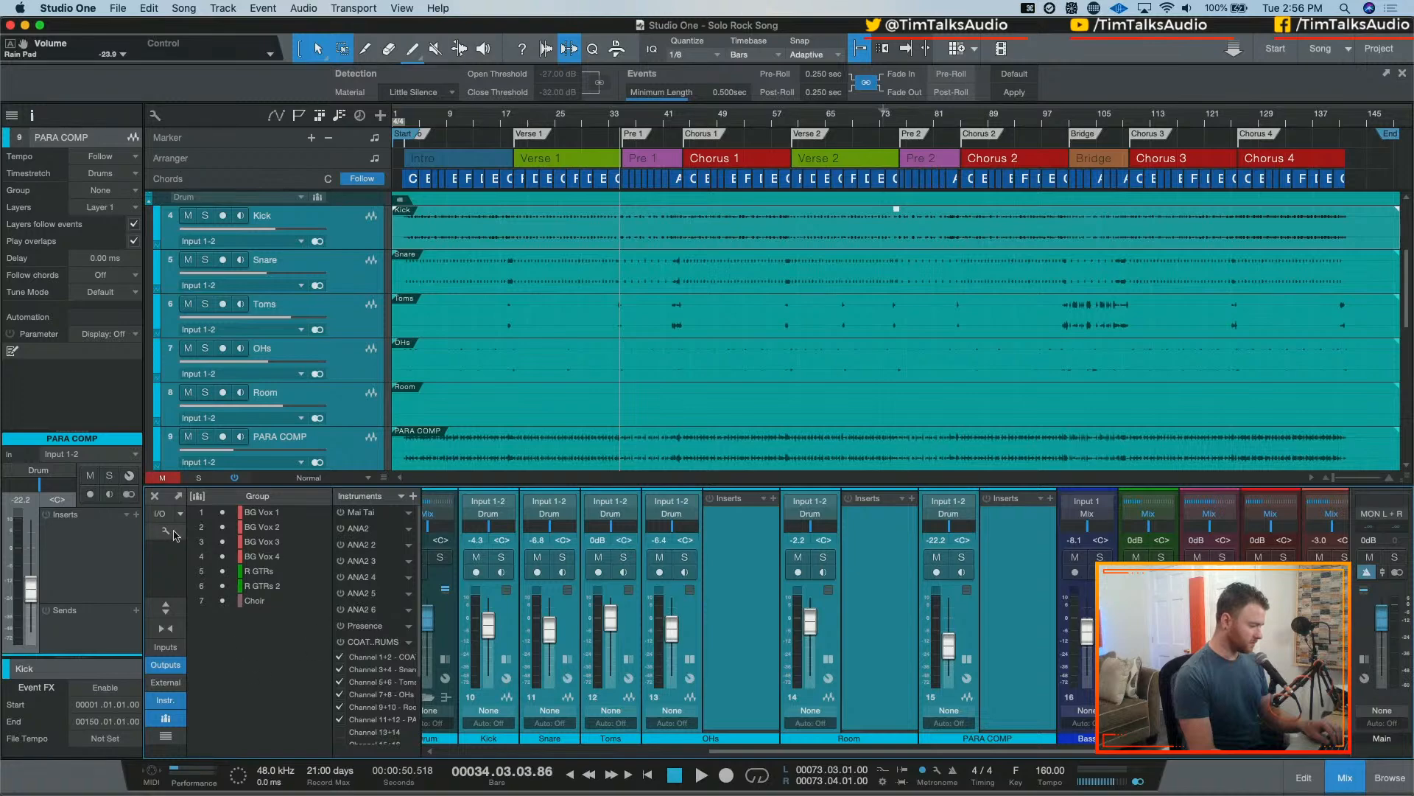
- Switch the mixer to its large view, select Toms, and hide and reopen the mixer to compare the layouts
click(166, 607)
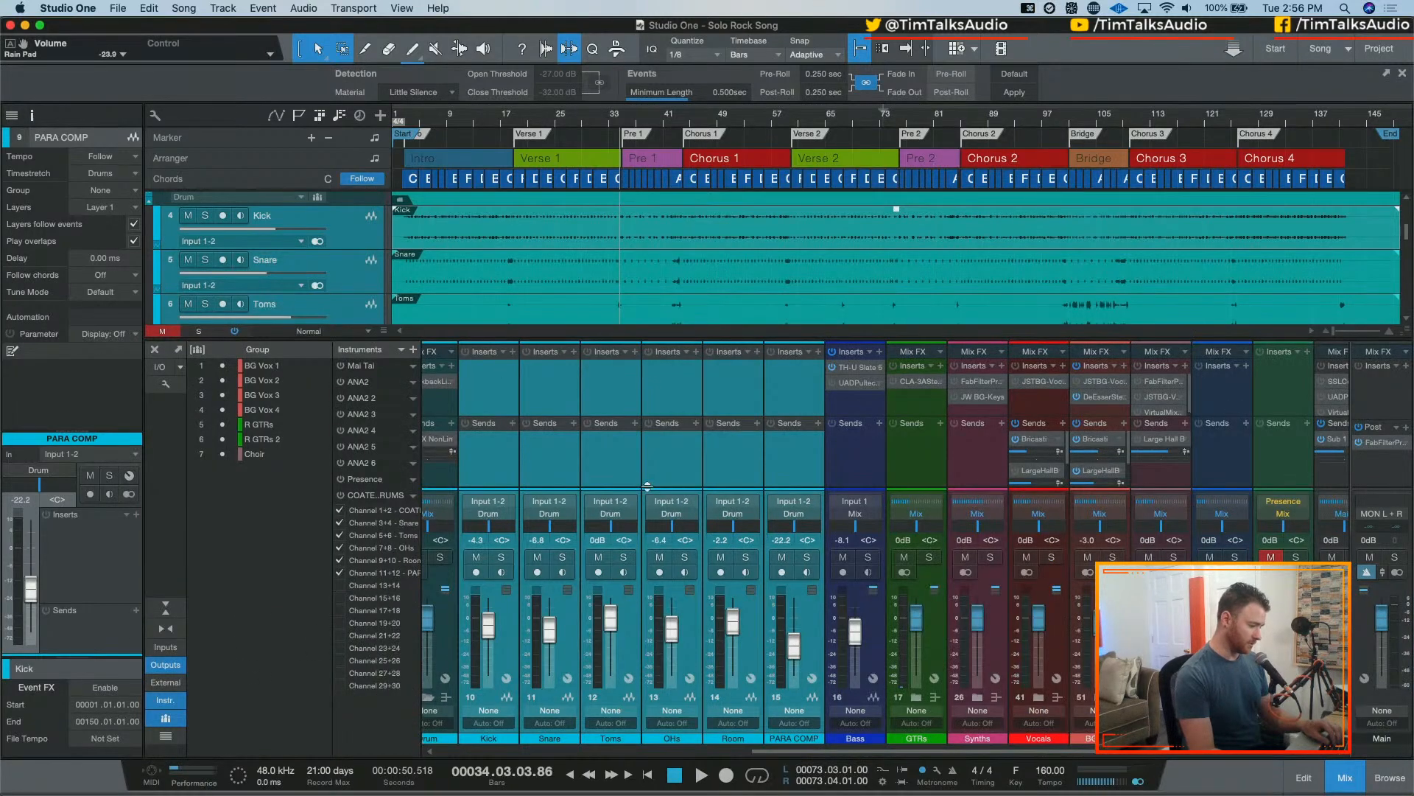
click(640, 477)
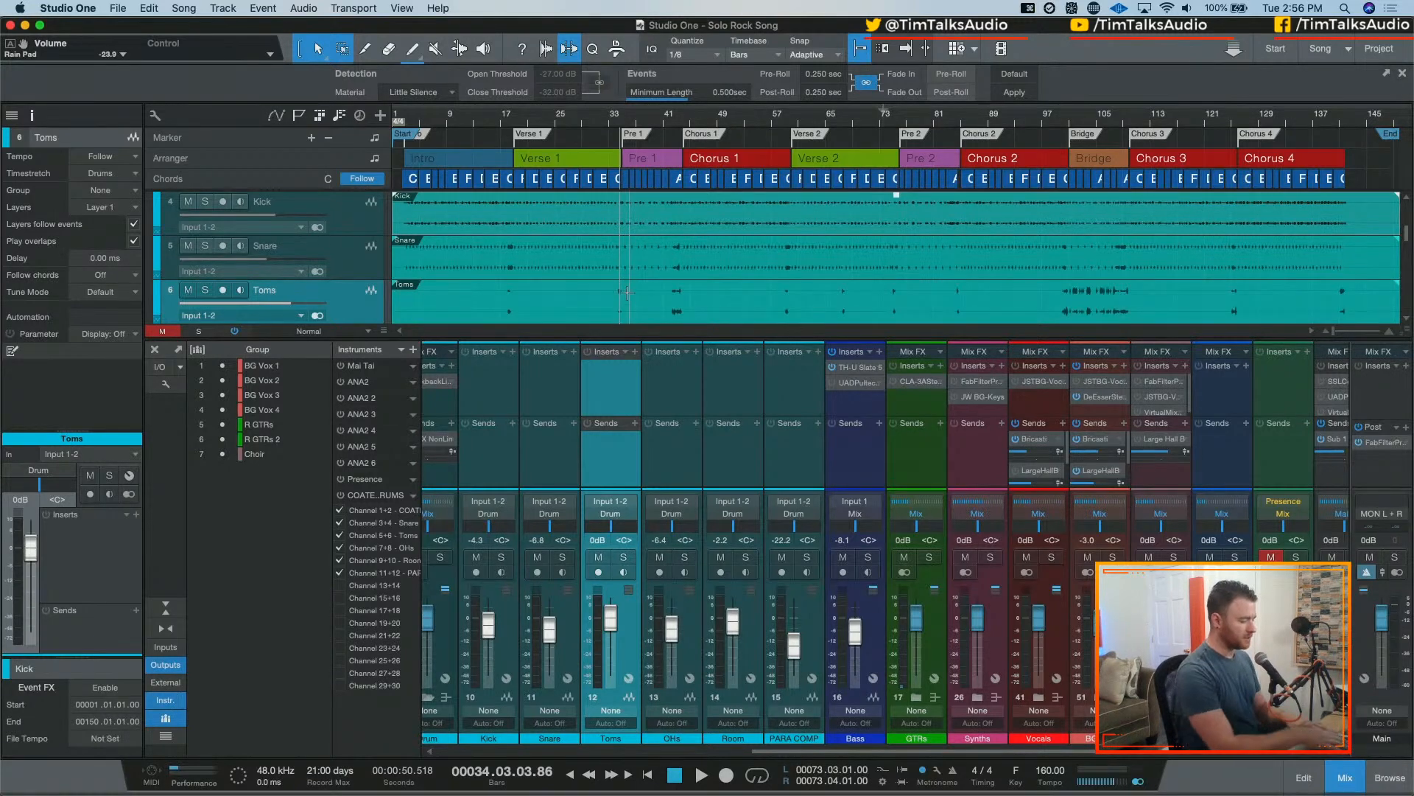
key(F3)
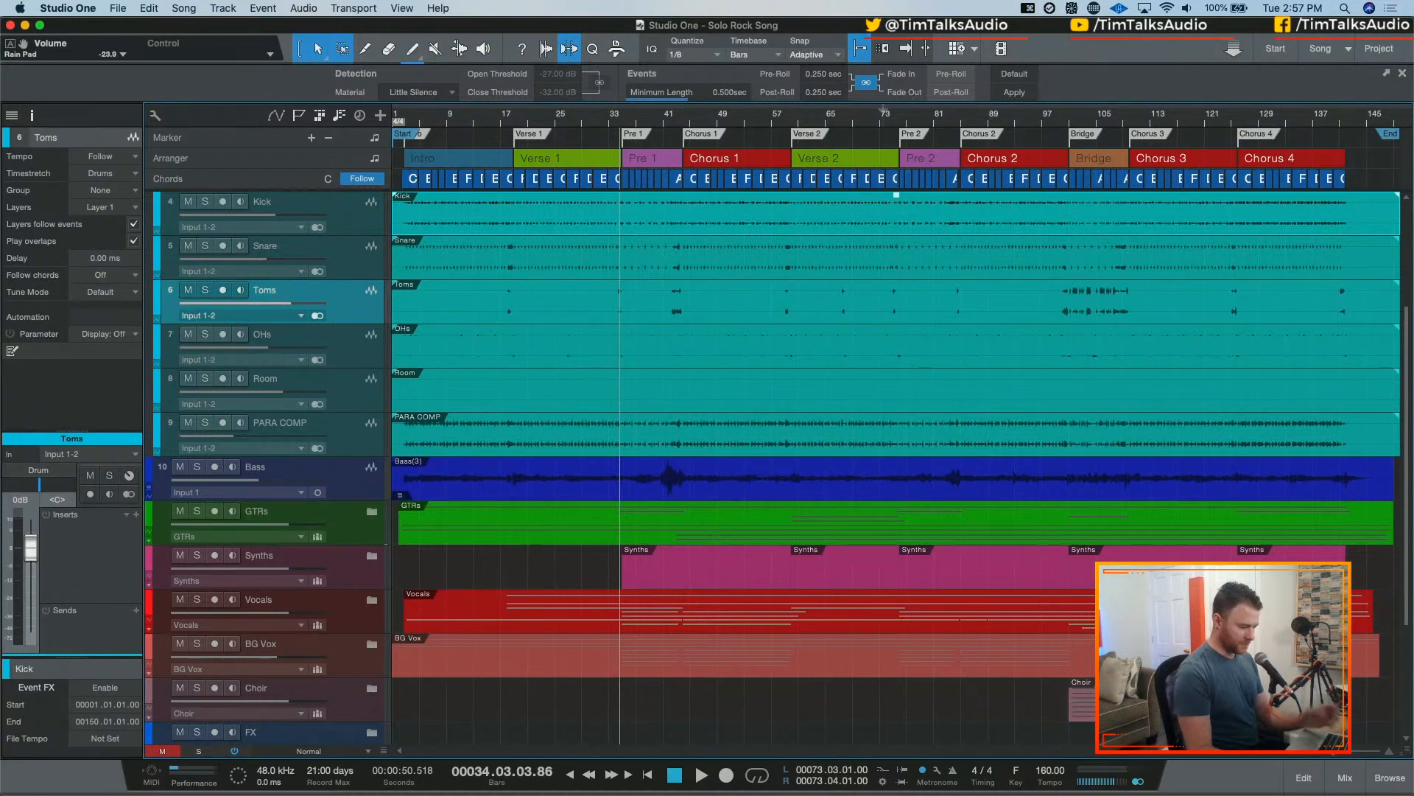
key(F3)
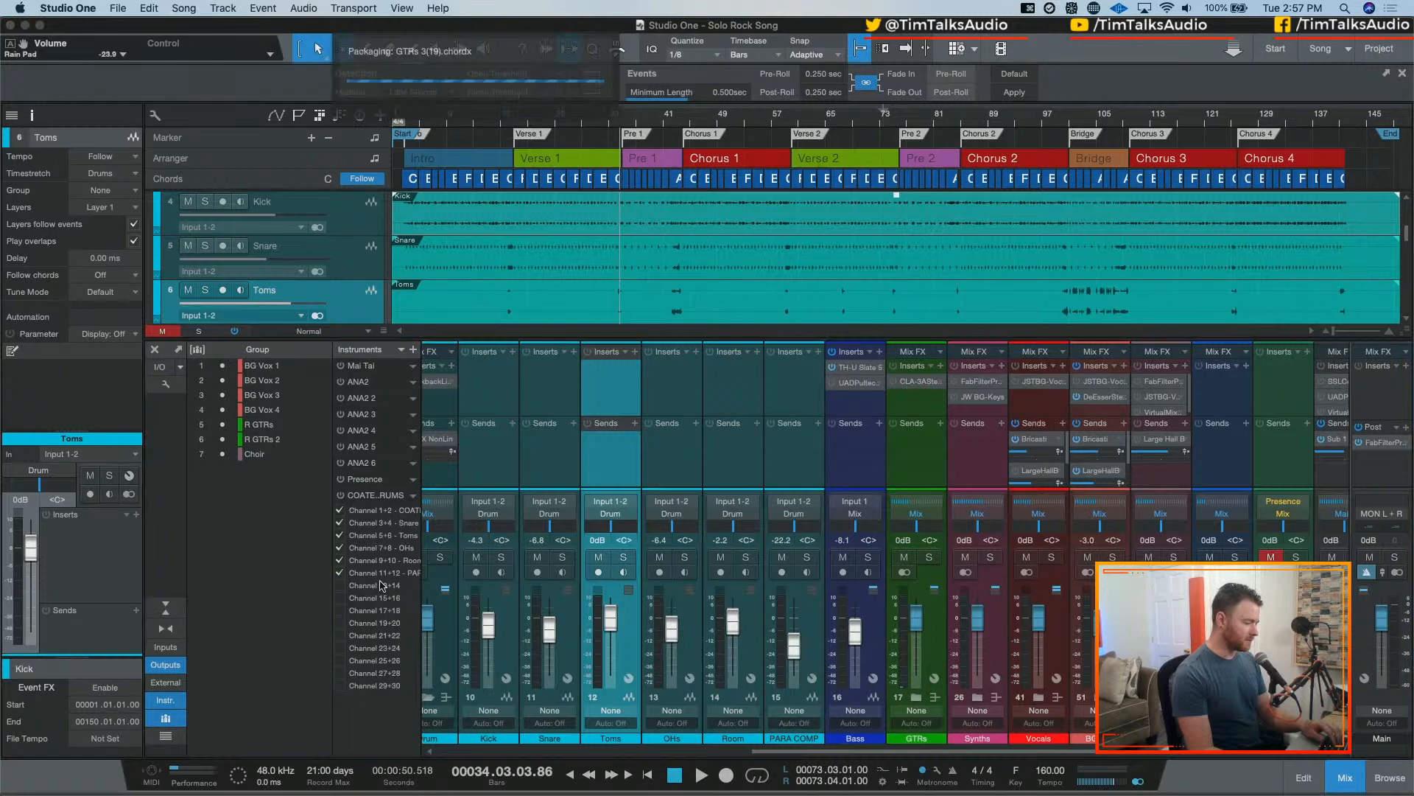
- Collapse the OHs, Room and PARA COMP insert sections in the mixer's small view, then restore the large view
click(172, 609)
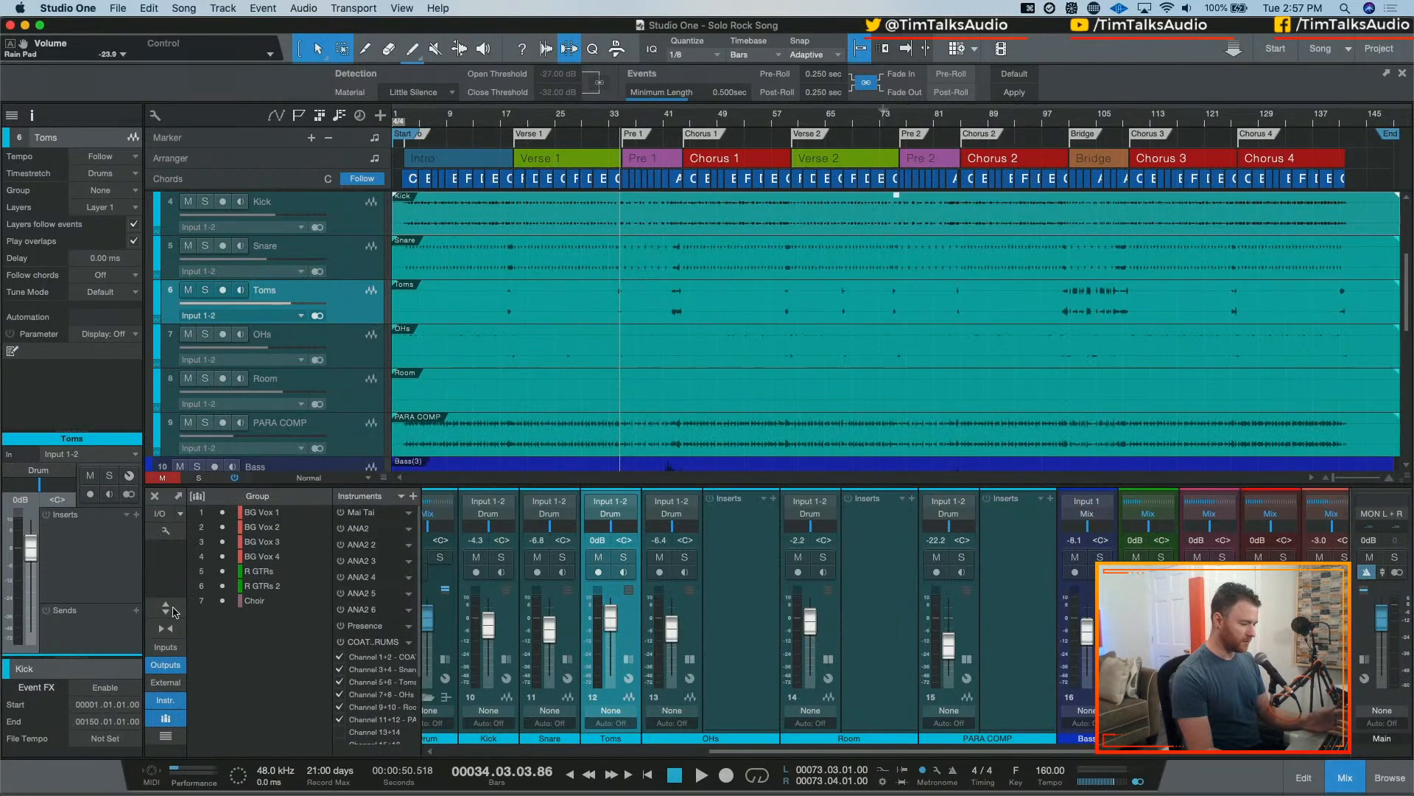
click(690, 658)
click(751, 659)
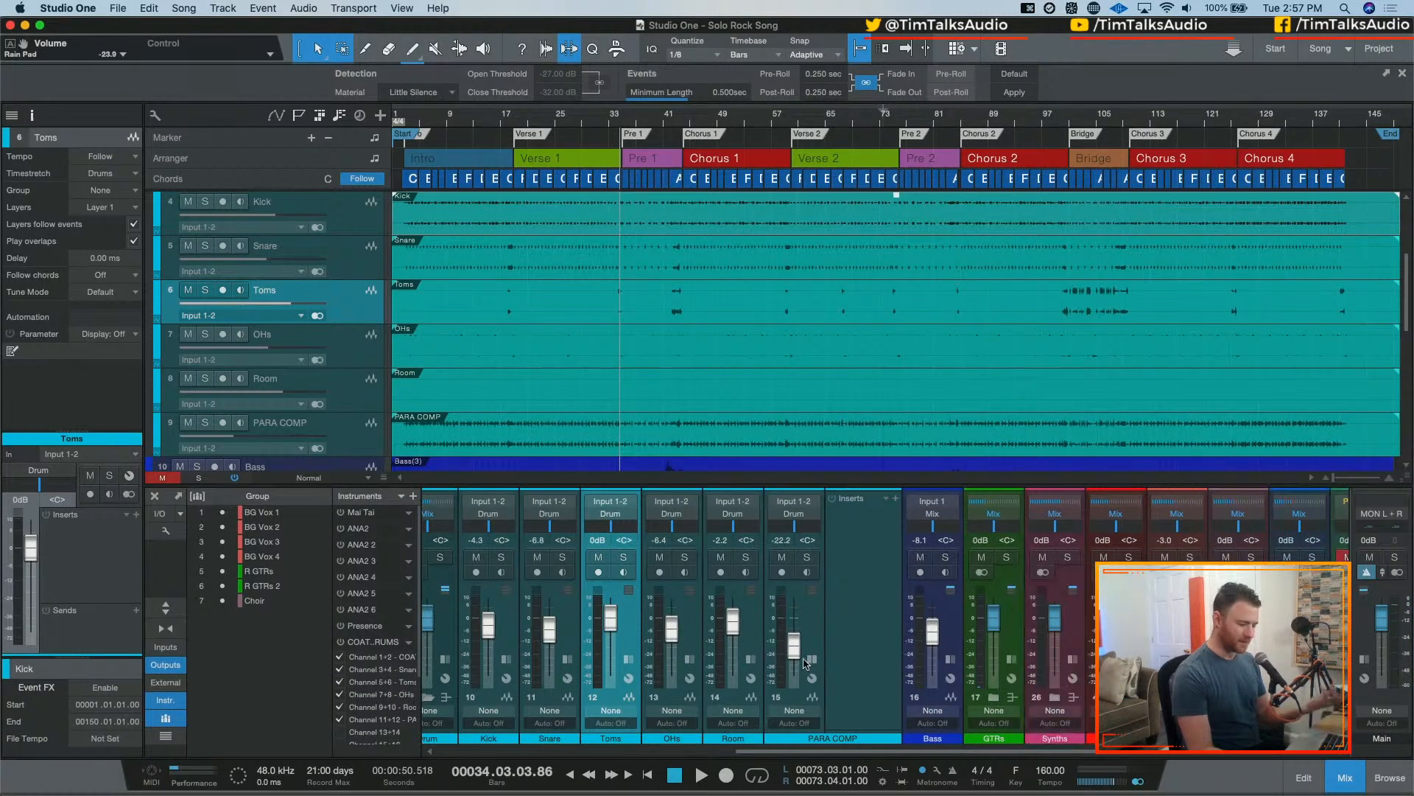
click(811, 660)
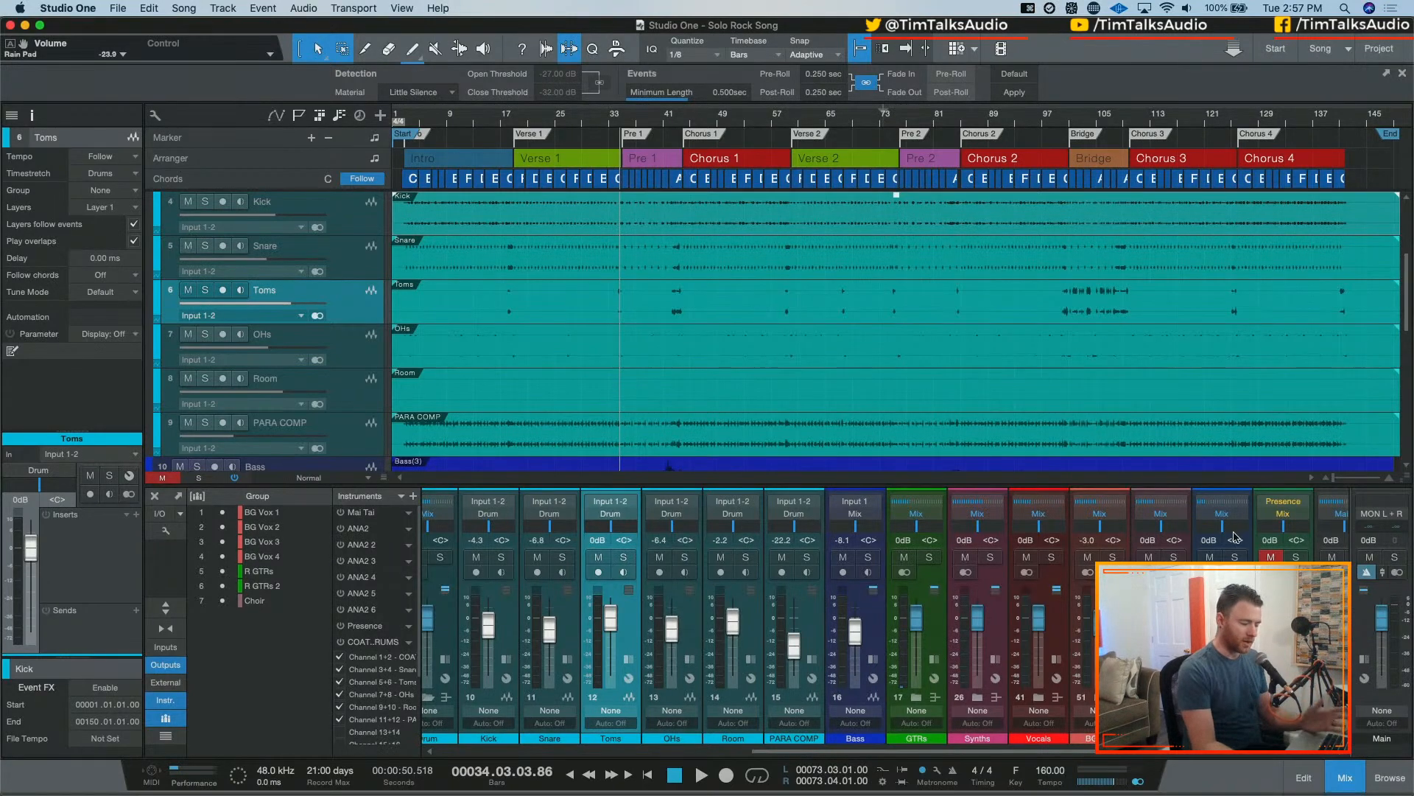
click(165, 607)
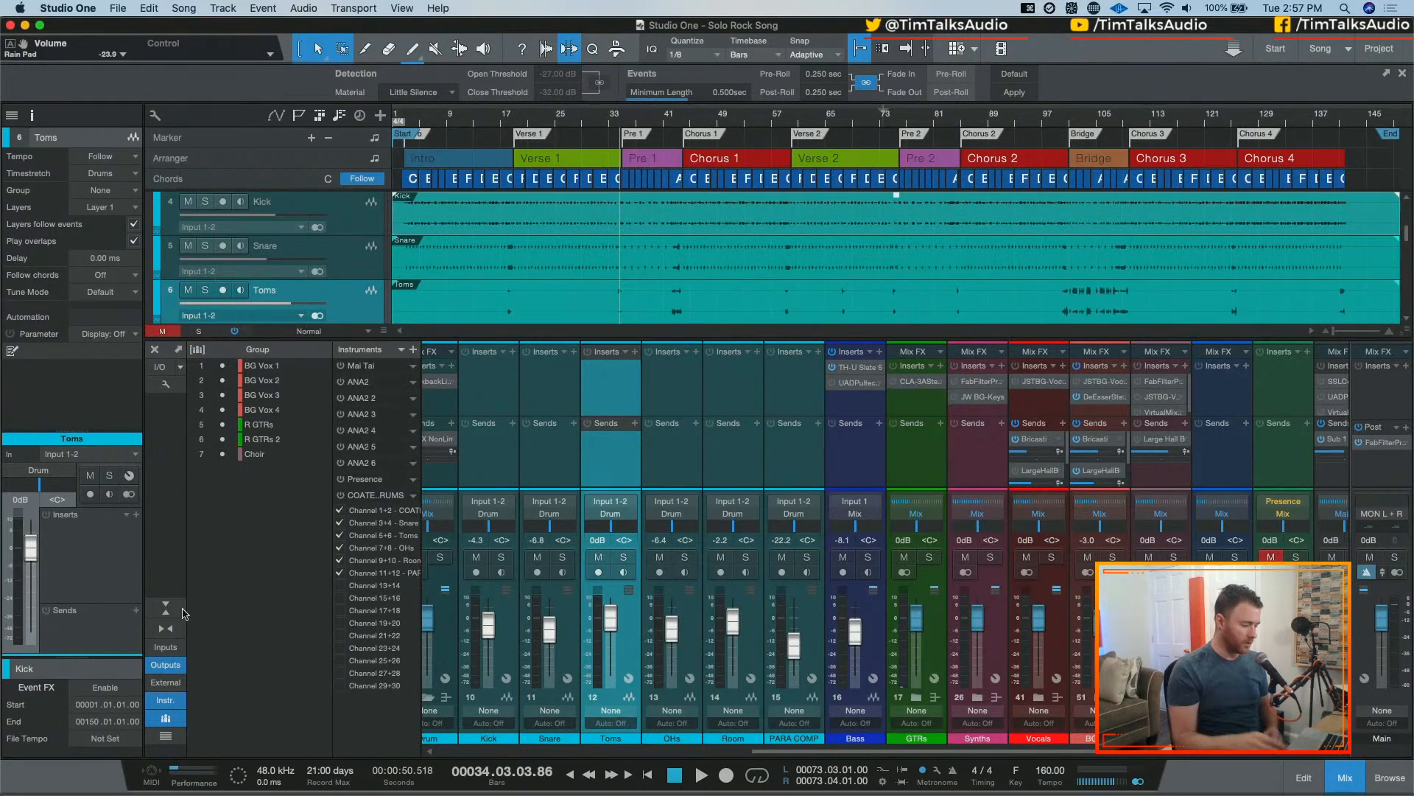
- Select the Kick channel, collapse all tracks and open the Vocals folder to show its individual vocal tracks and channels
click(504, 391)
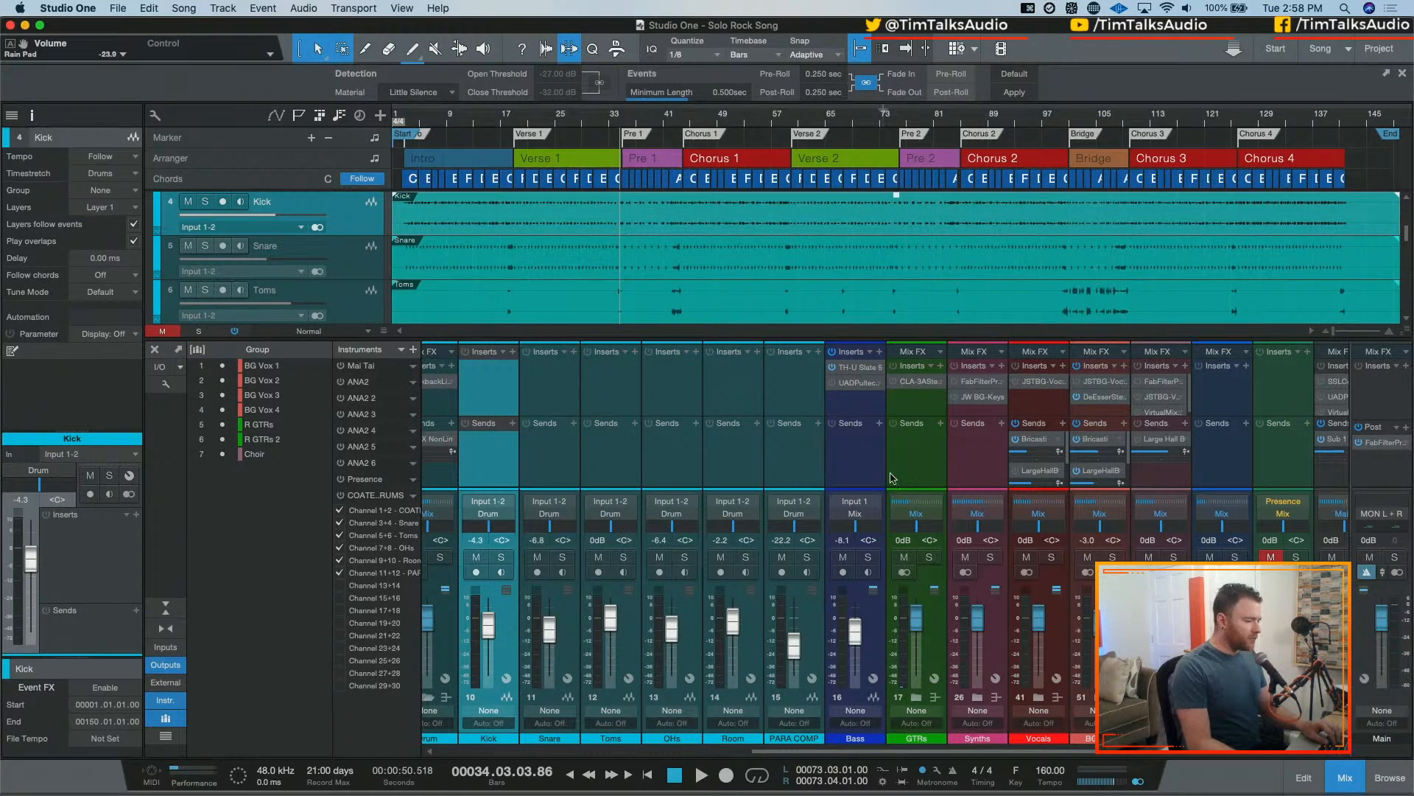
key(alt+super+c)
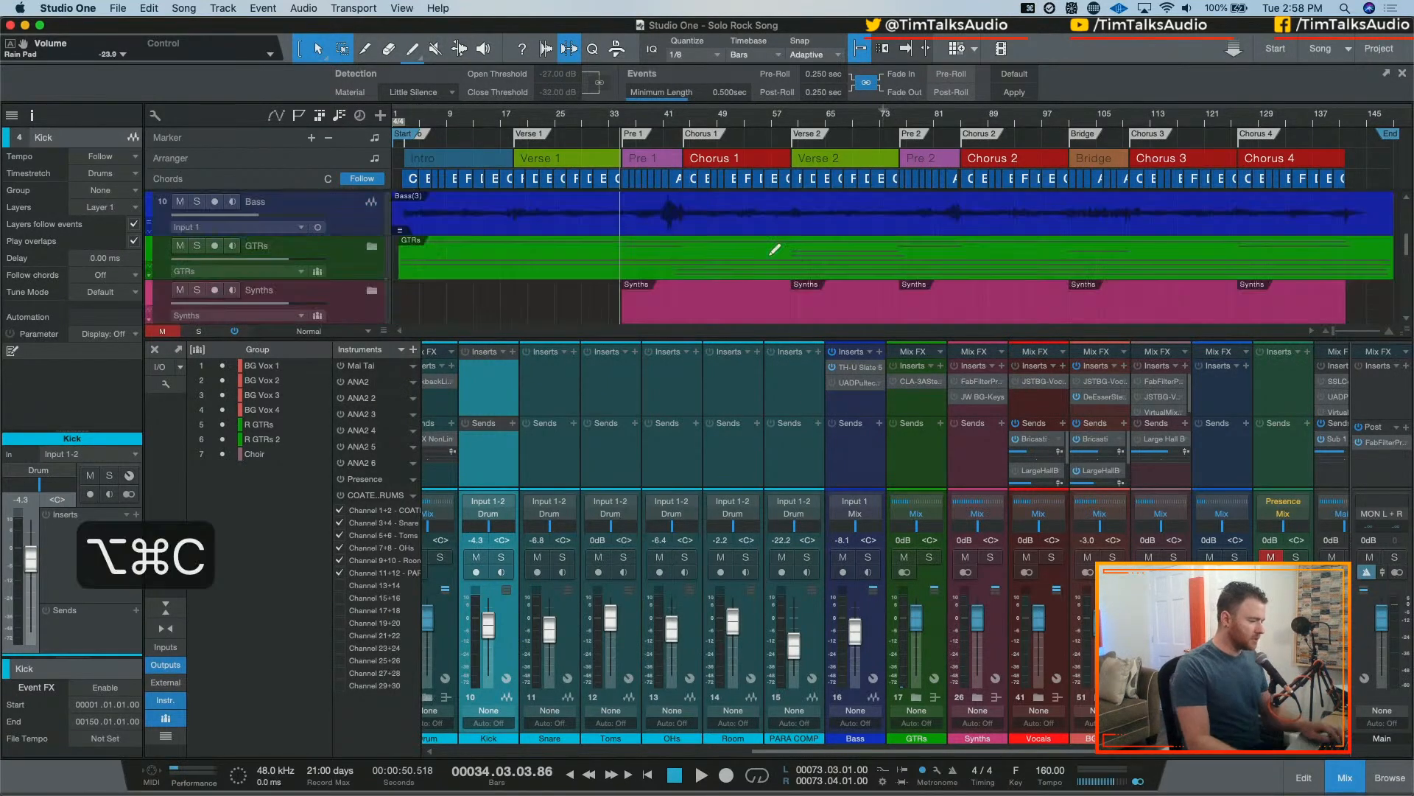
scroll(581, 245, down, 5)
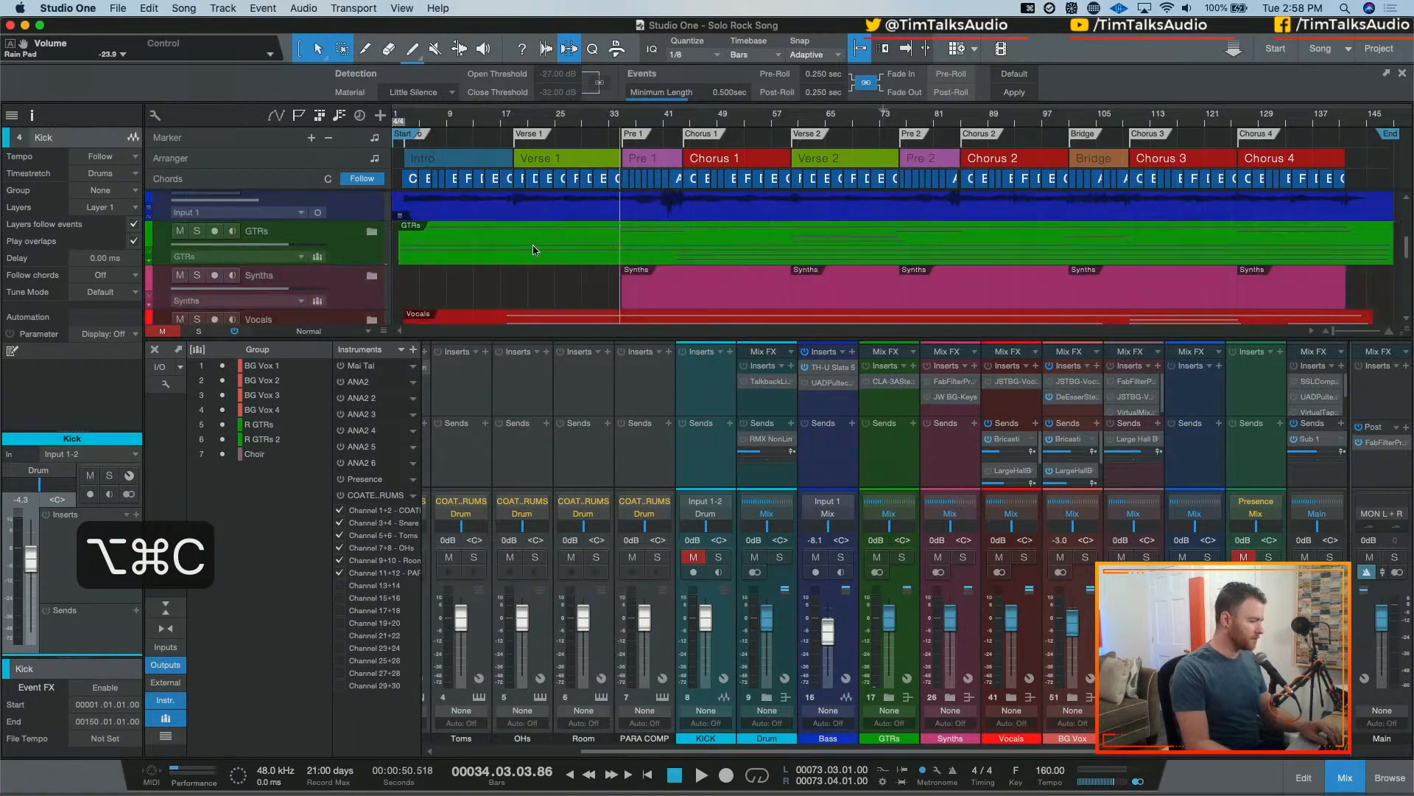
click(373, 278)
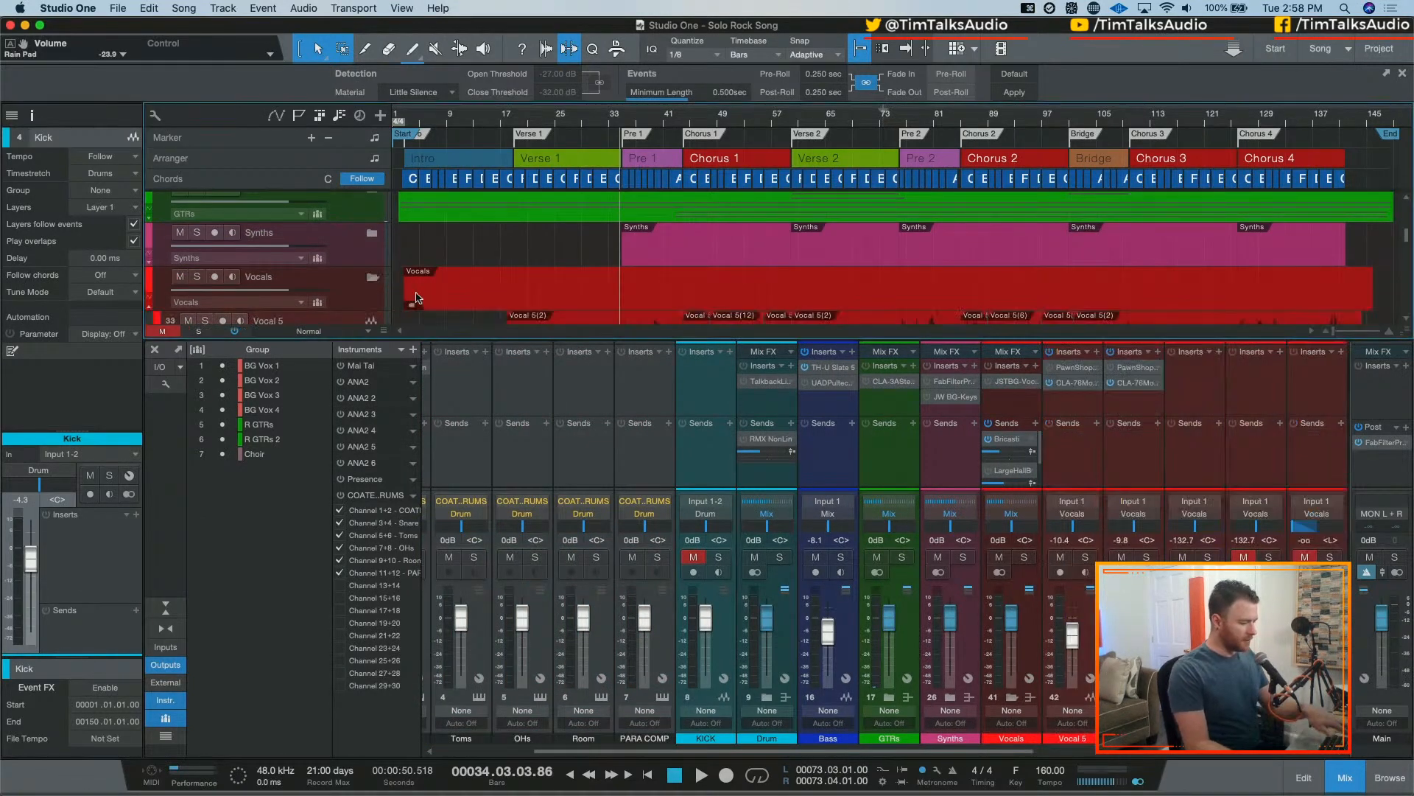
- Hide the mixer and look through the arrangement's track list, including the tracks inside the Vocals folder
key(F3)
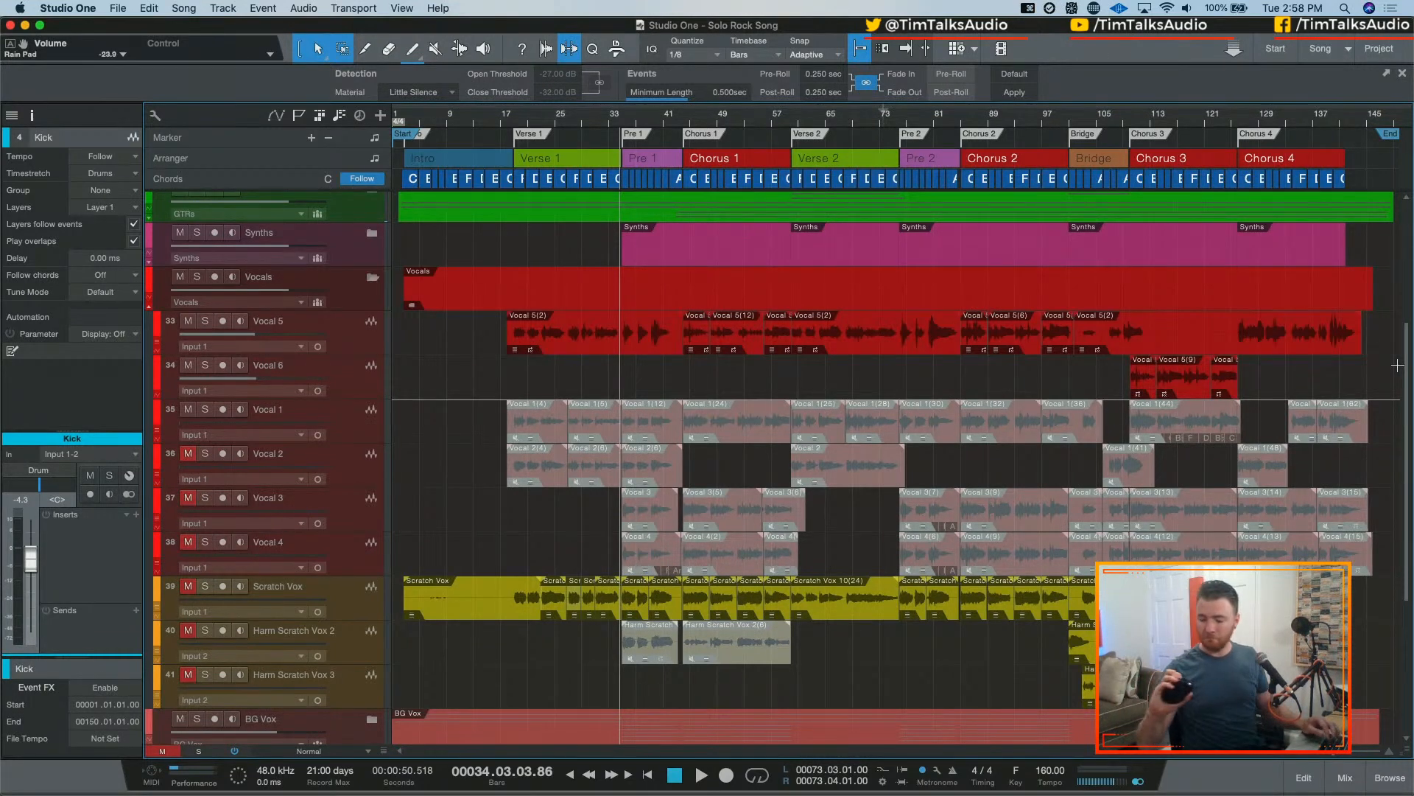
scroll(1397, 366, up, 5)
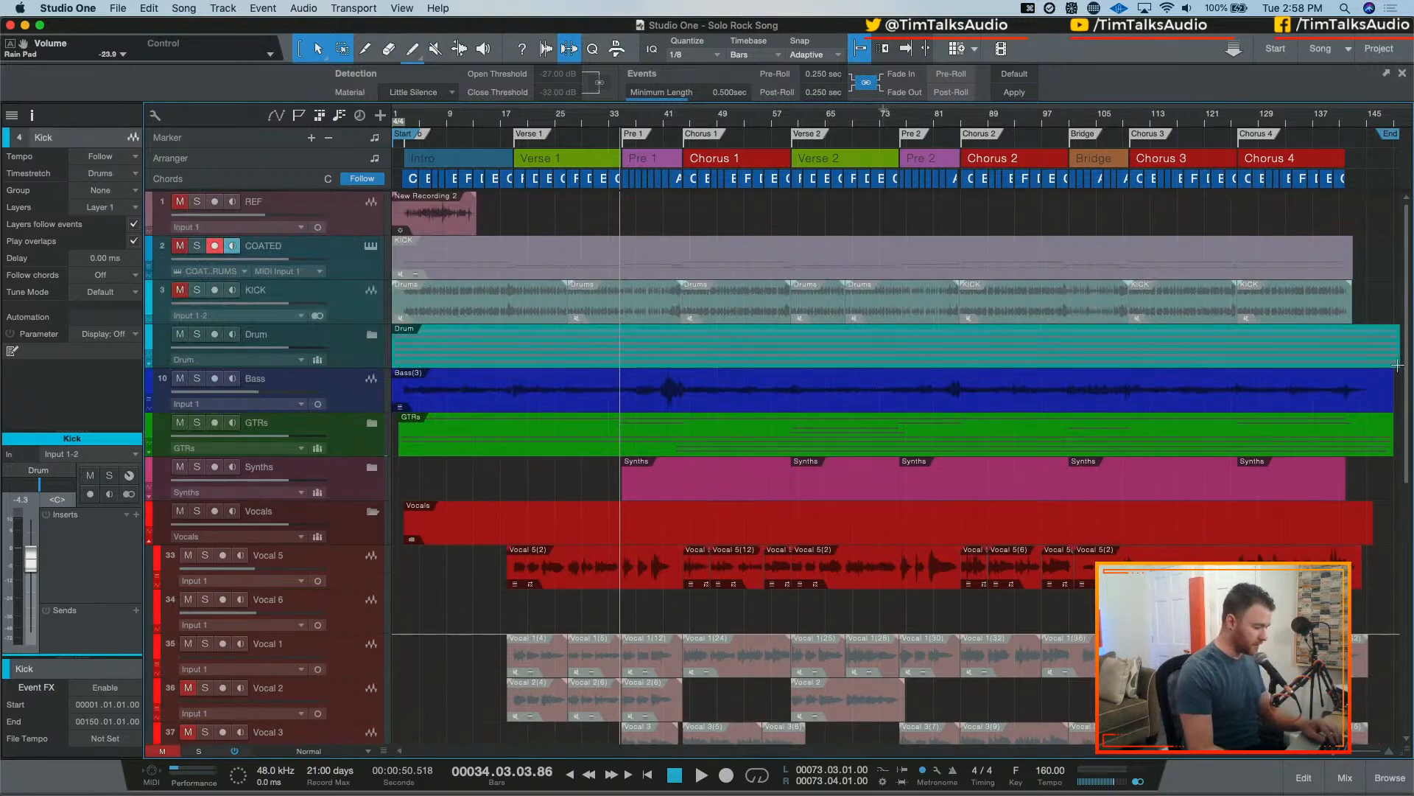
scroll(661, 746, down, 5)
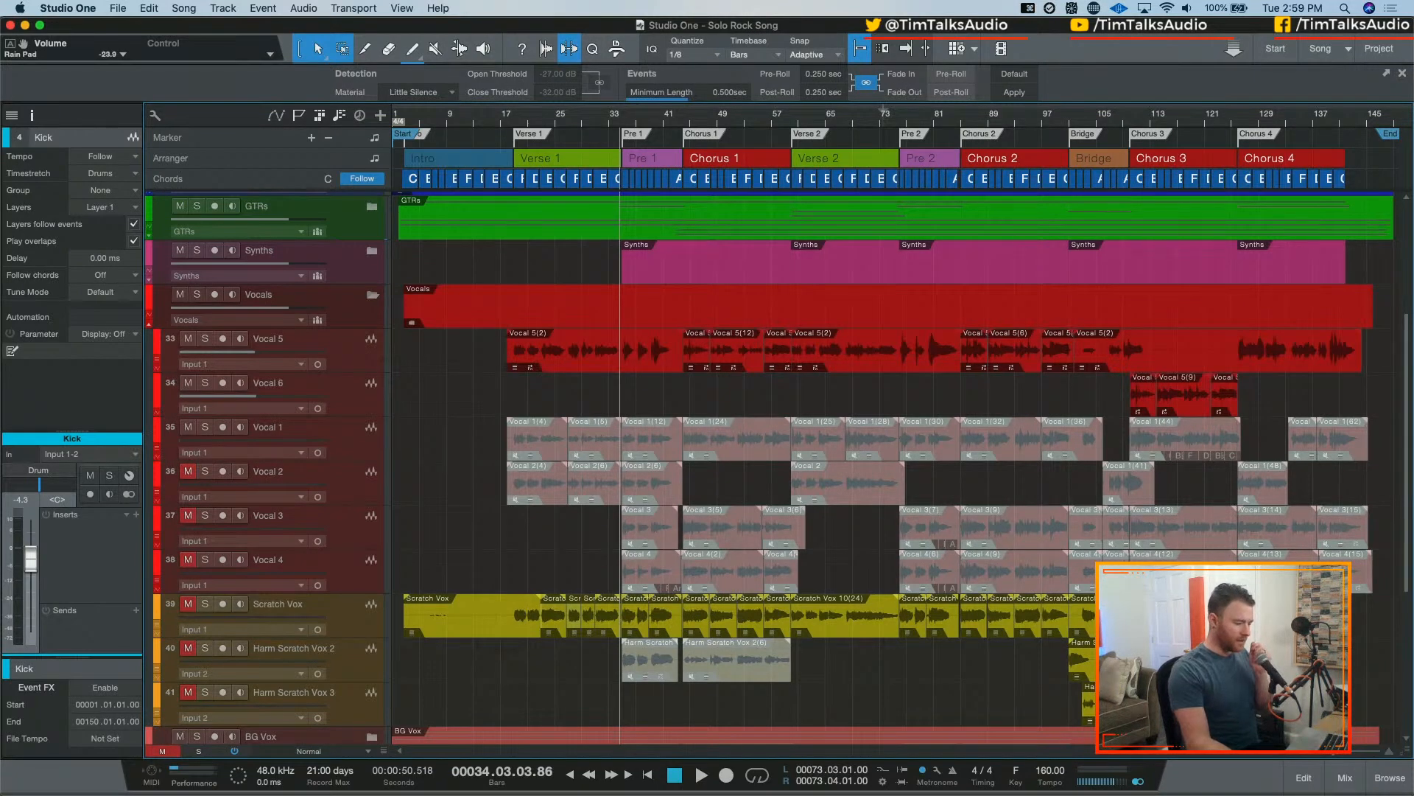
scroll(1128, 471, down, 4)
scroll(1128, 471, up, 2)
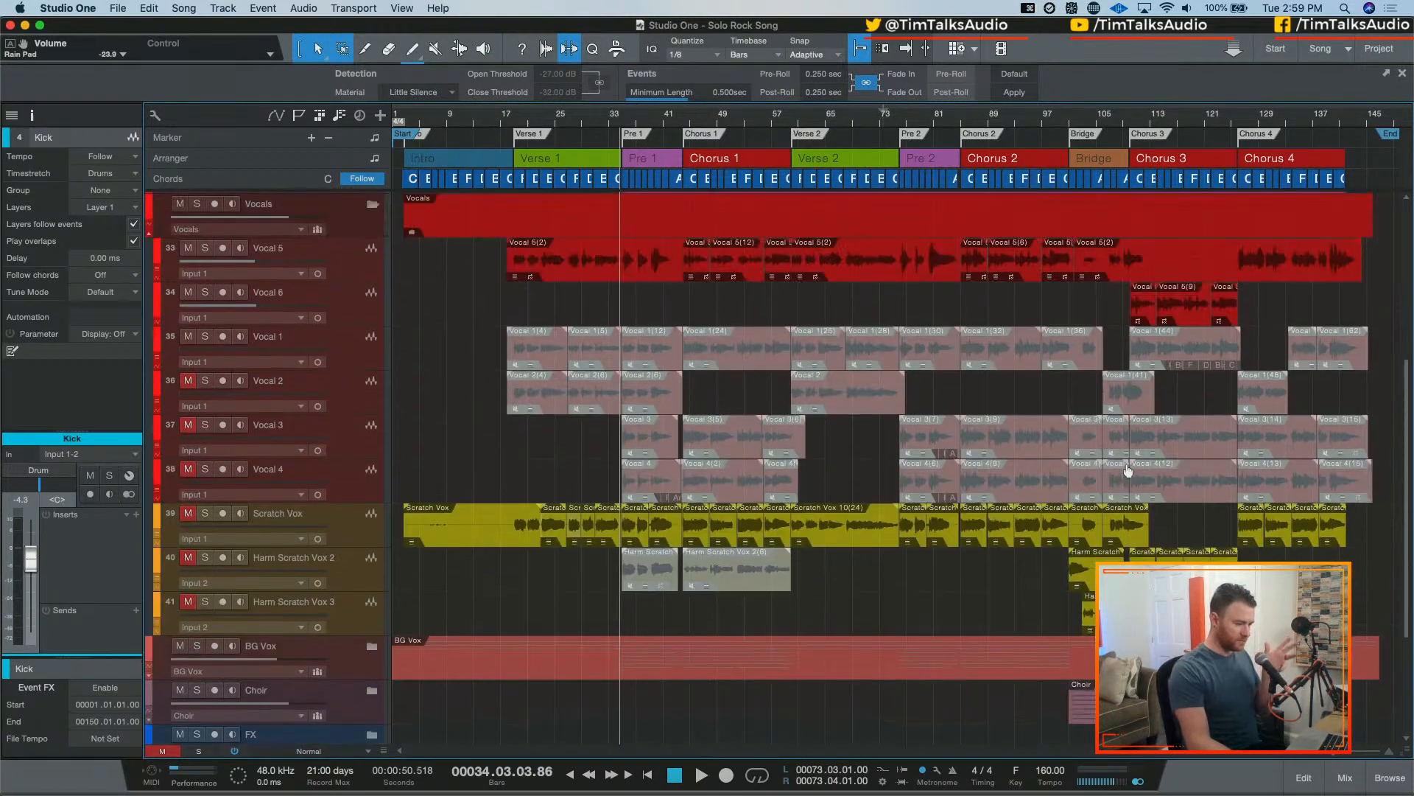
scroll(1127, 472, up, 3)
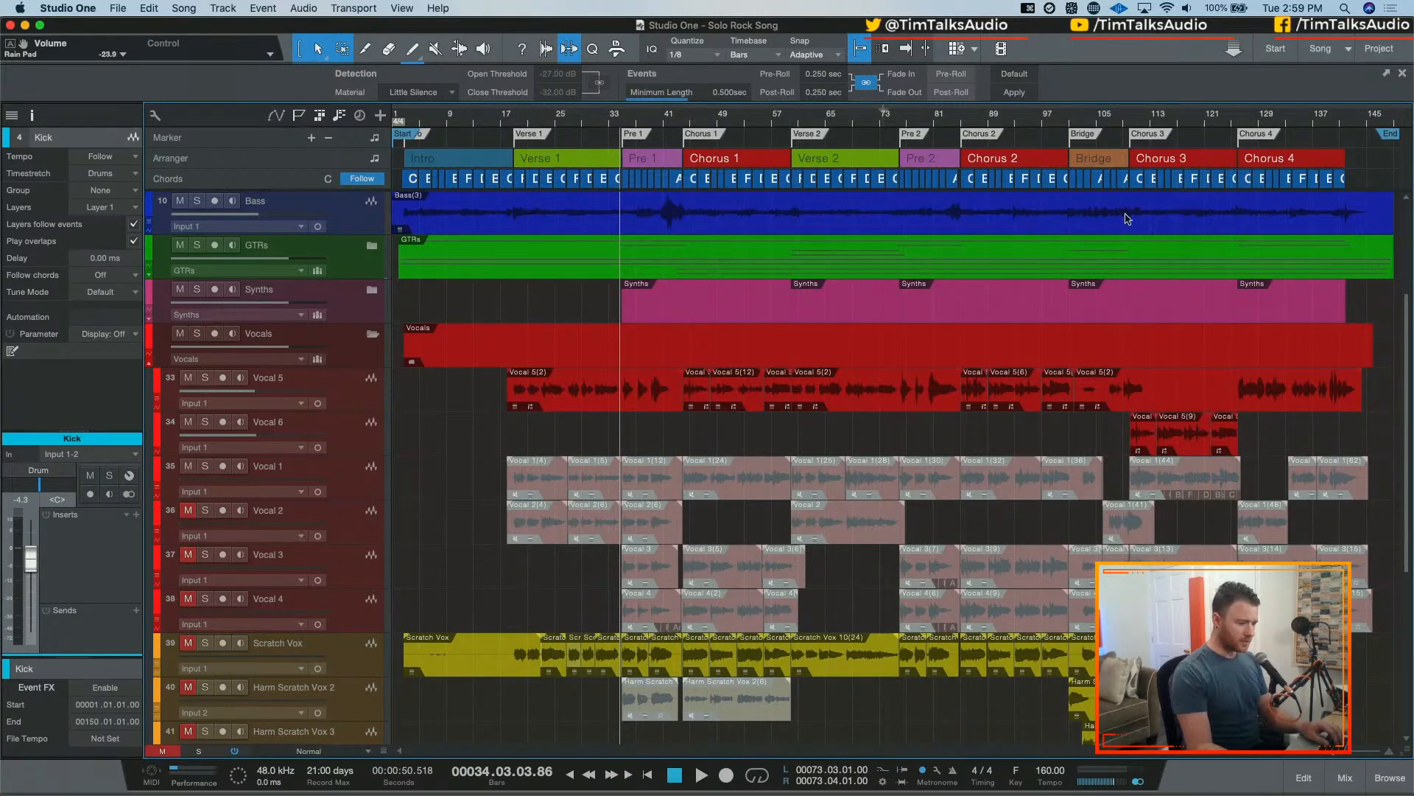
- Zoom in on the Bridge and move the playhead to bar 107, examining the vocal events up to Chorus 3
click(1084, 120)
key(e)
key(e)
key(e)
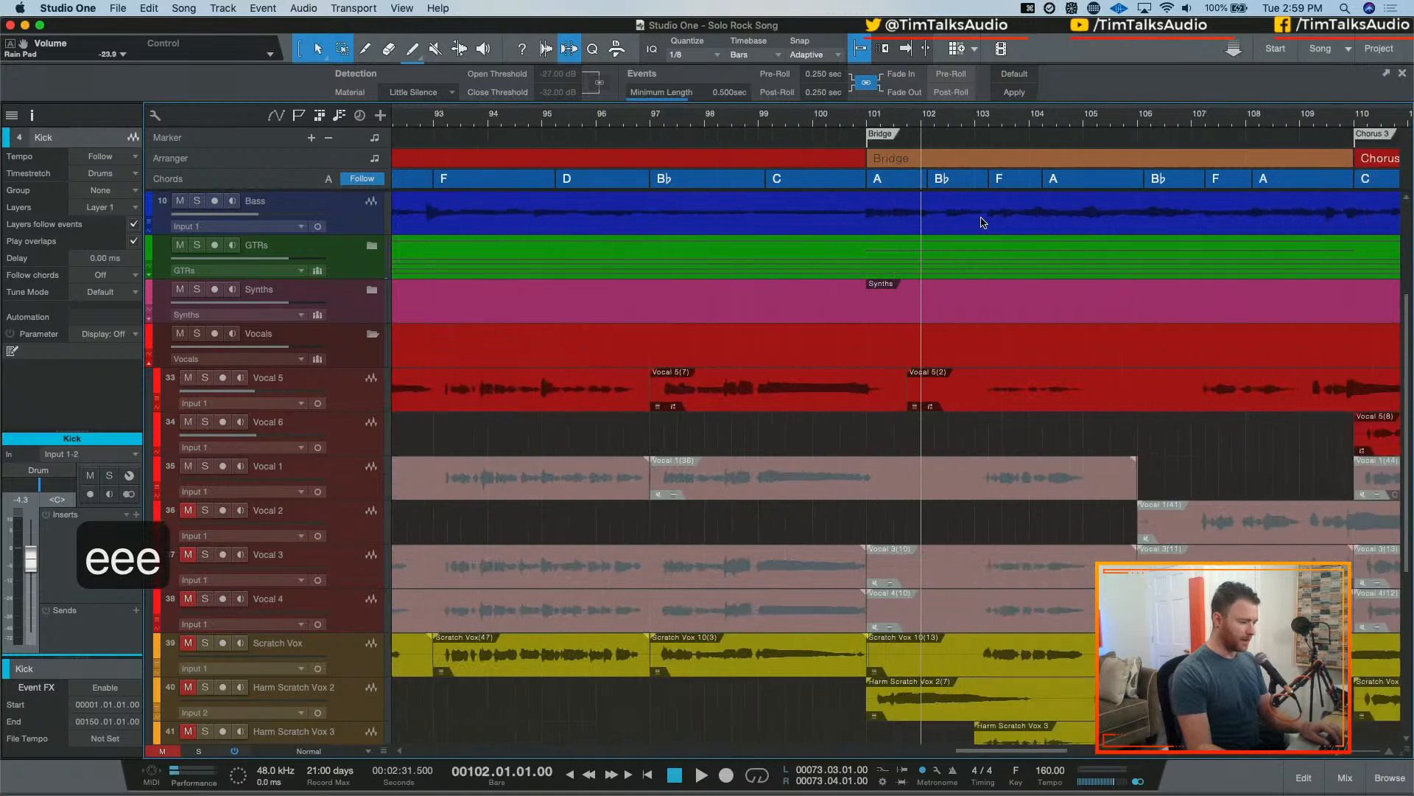
scroll(983, 222, right, 3)
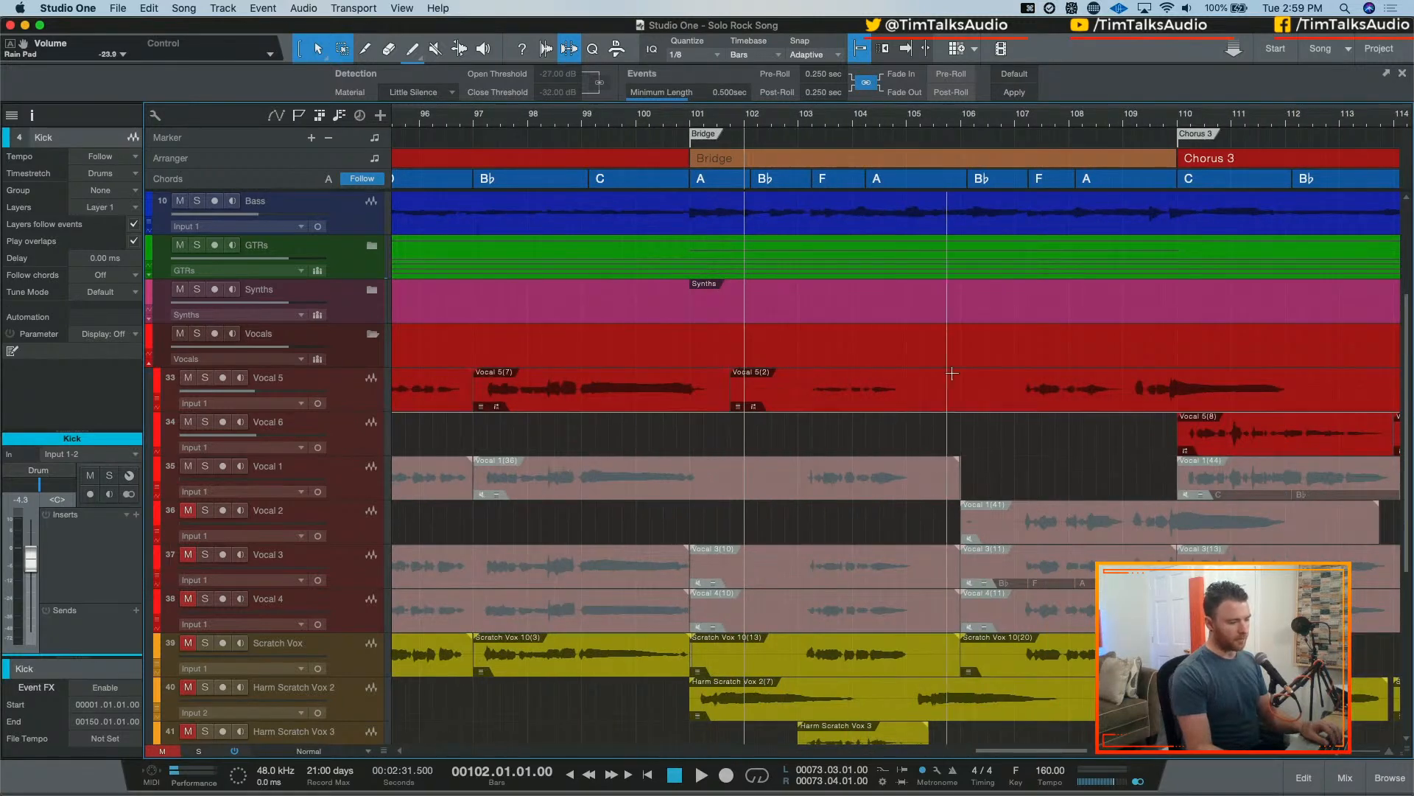
click(1014, 120)
scroll(948, 332, right, 3)
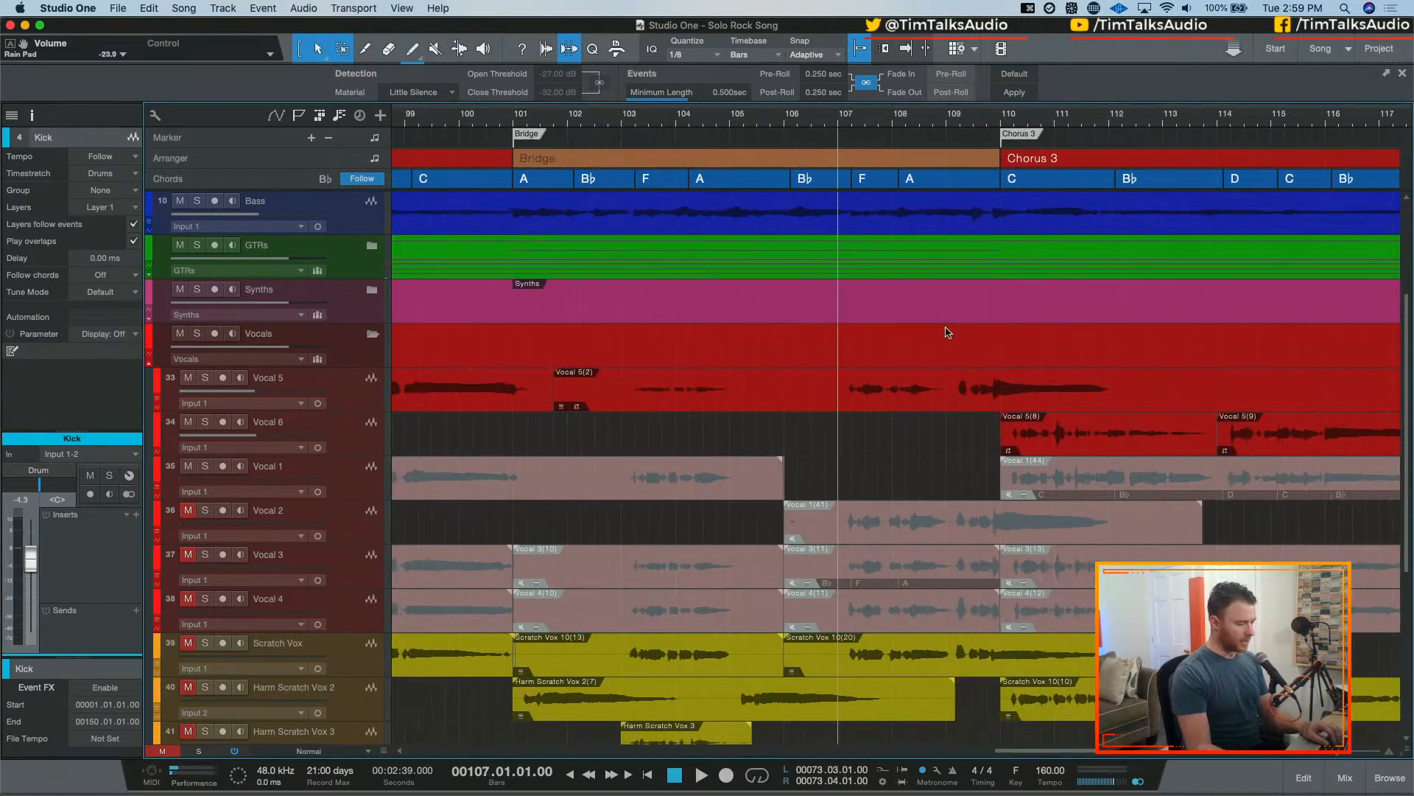
scroll(948, 332, right, 3)
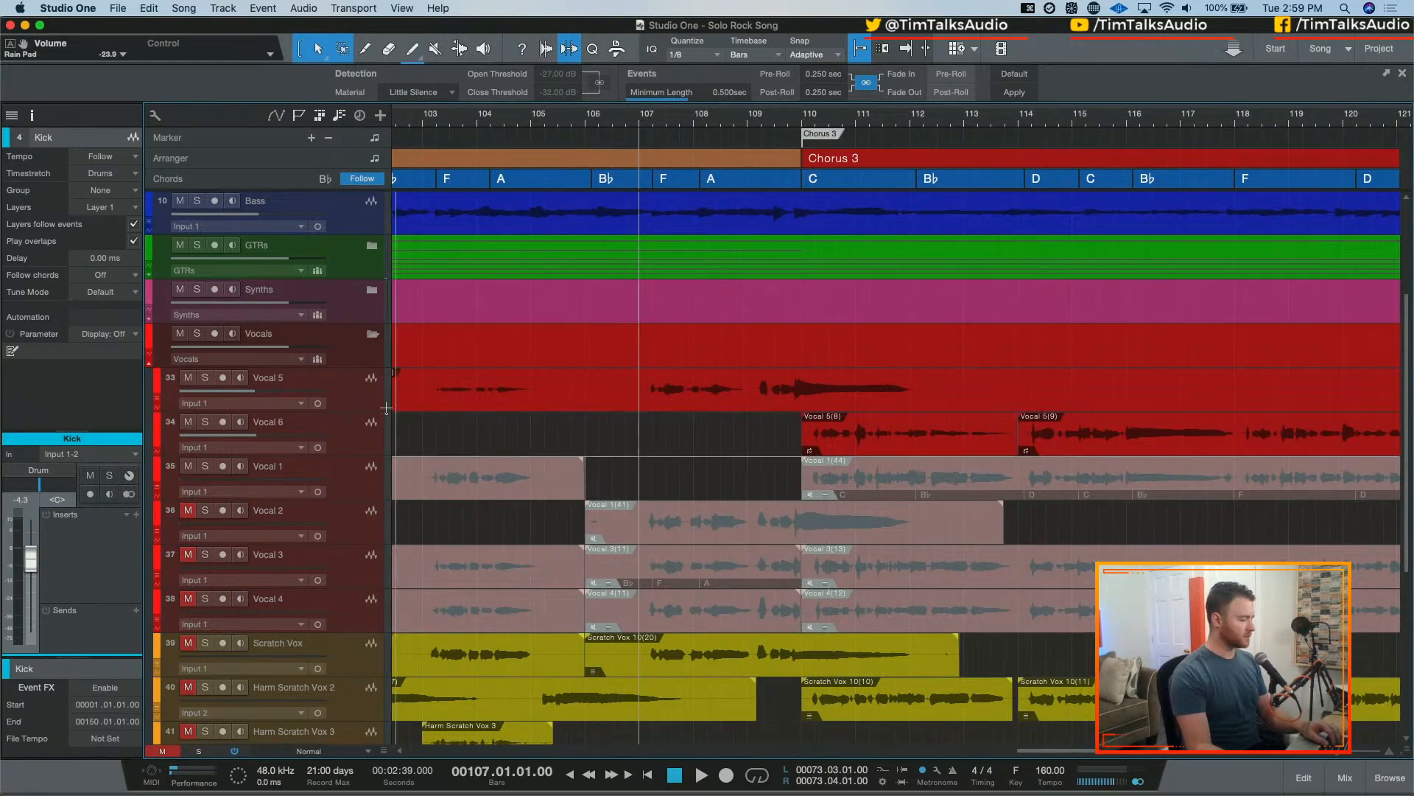
- Show the mixer and mute the BG Vox and Choir channels
key(F3)
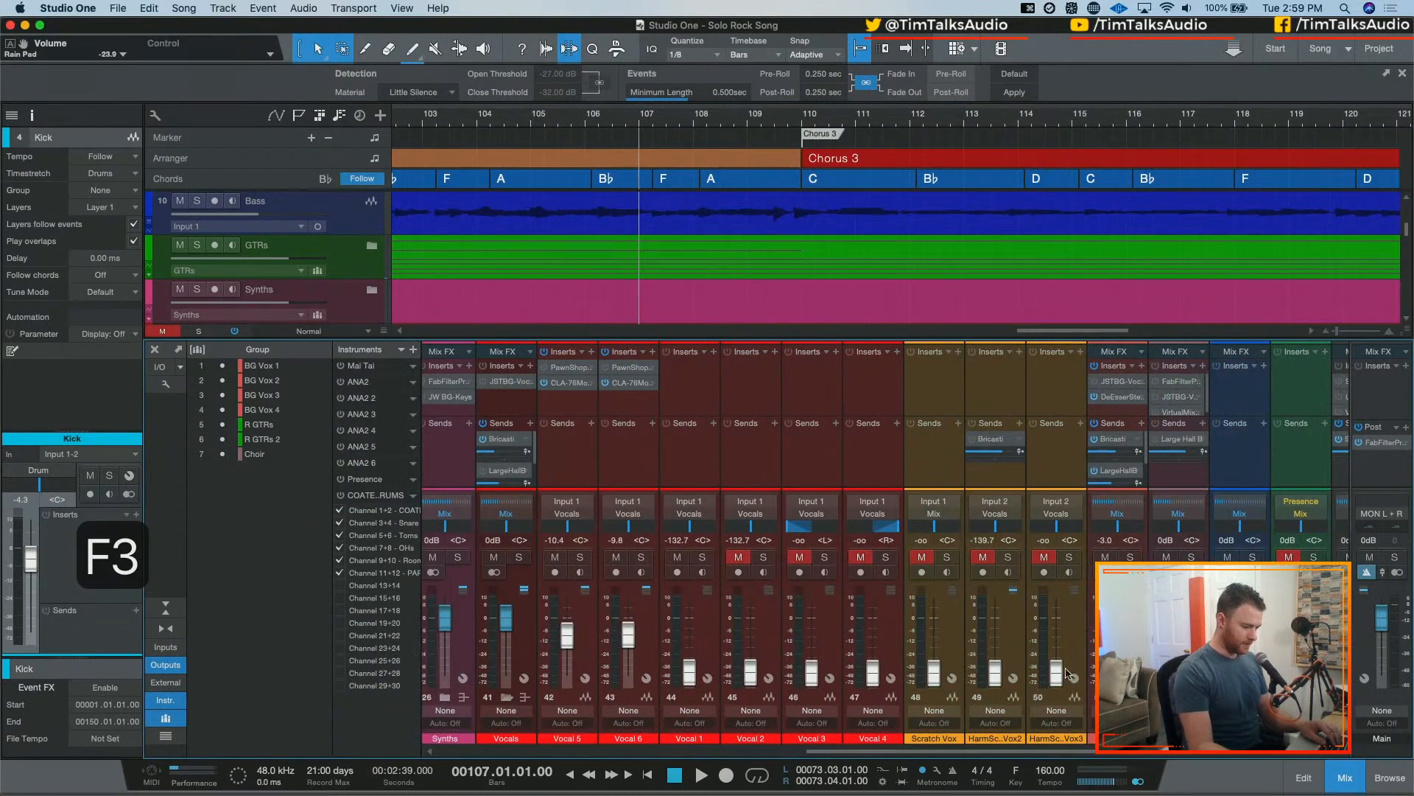
click(1106, 557)
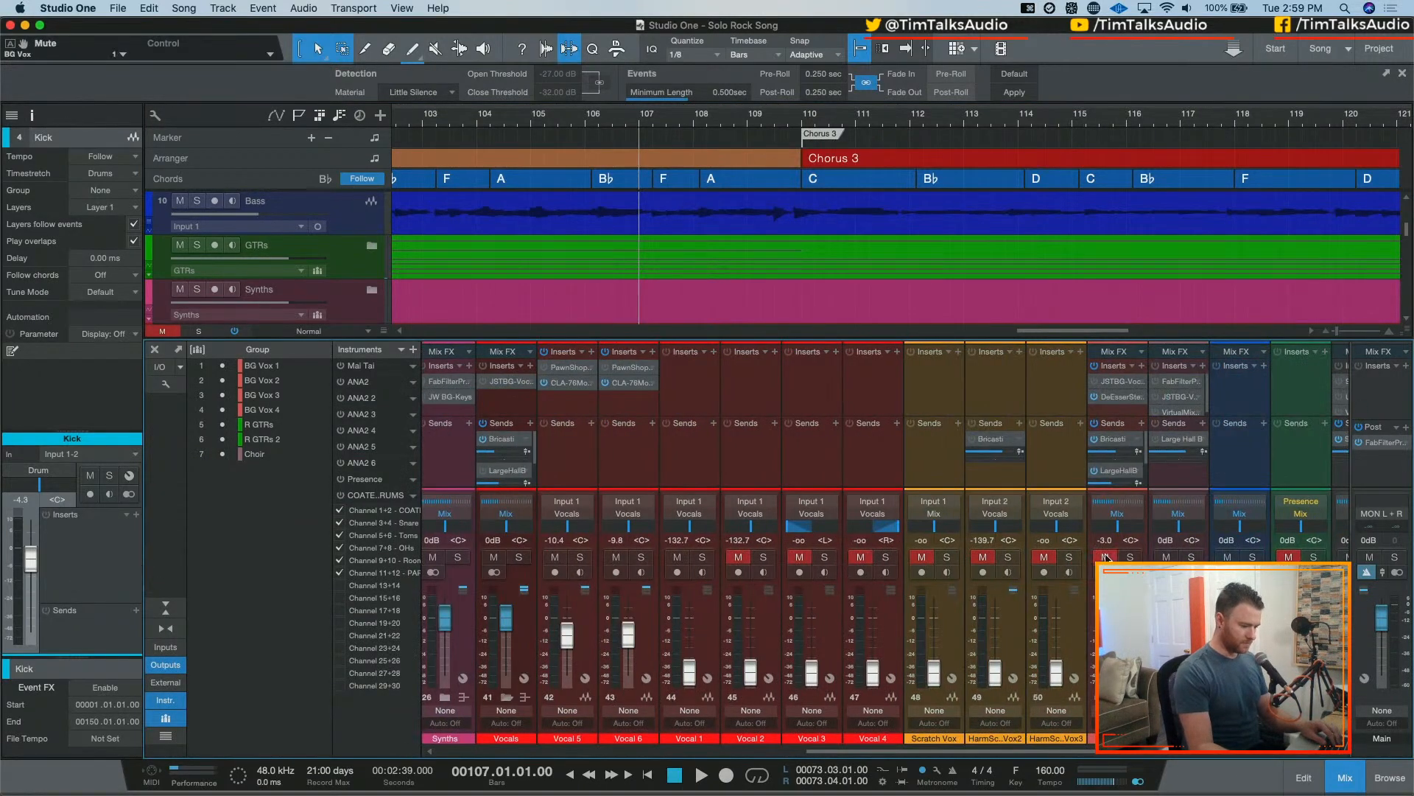
click(1166, 557)
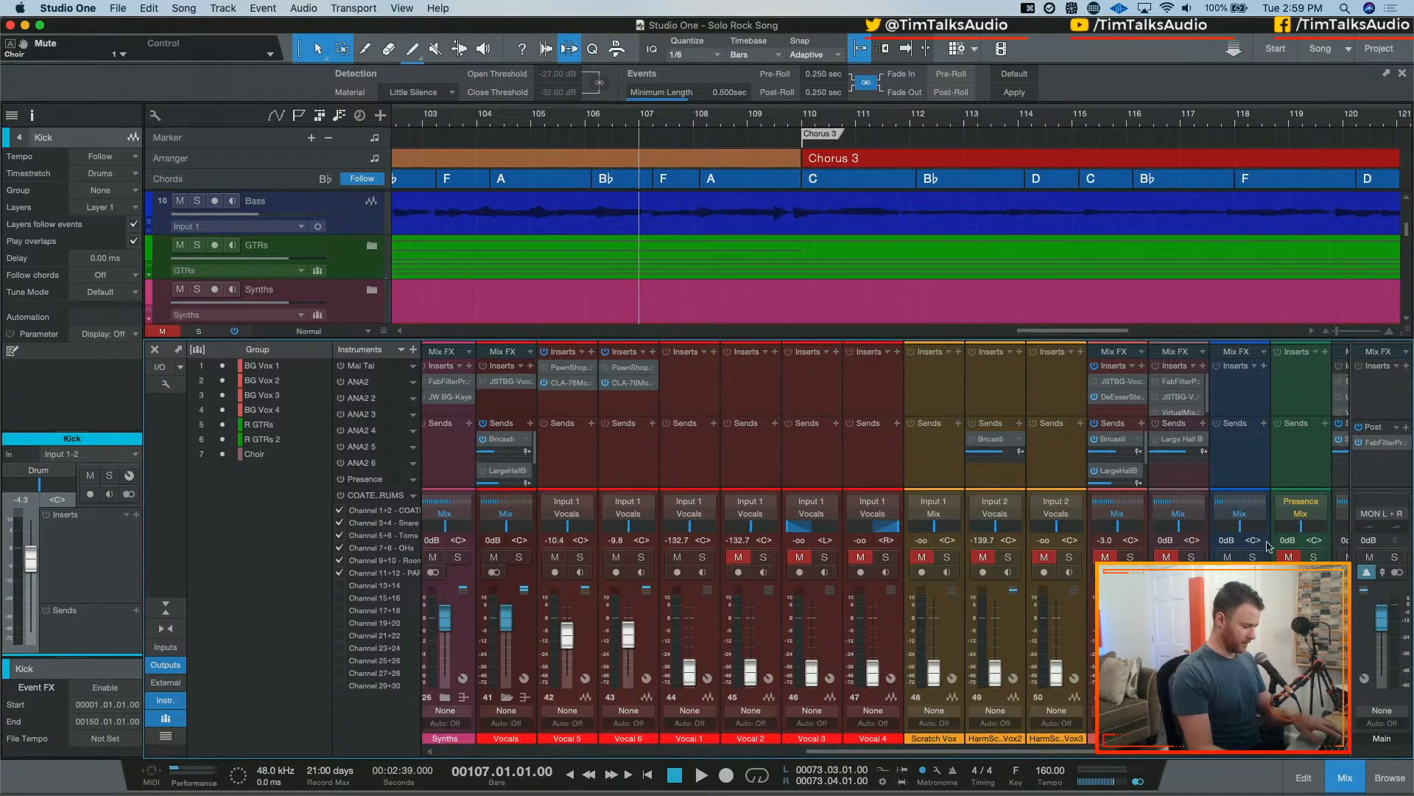
- Hide the mixer, play the song from the start of the Bridge while reviewing the vocal tracks, and stop playback
key(F3)
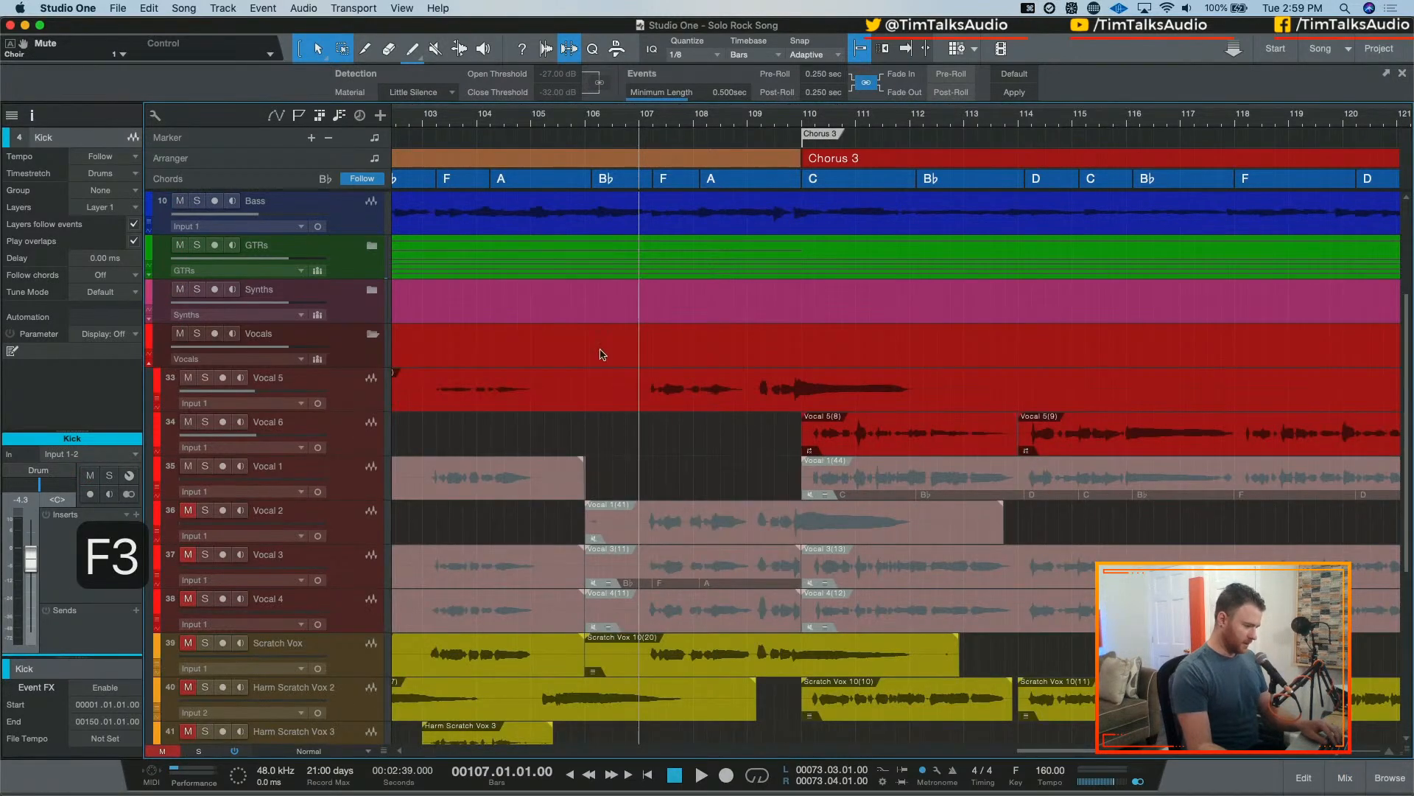
key(b)
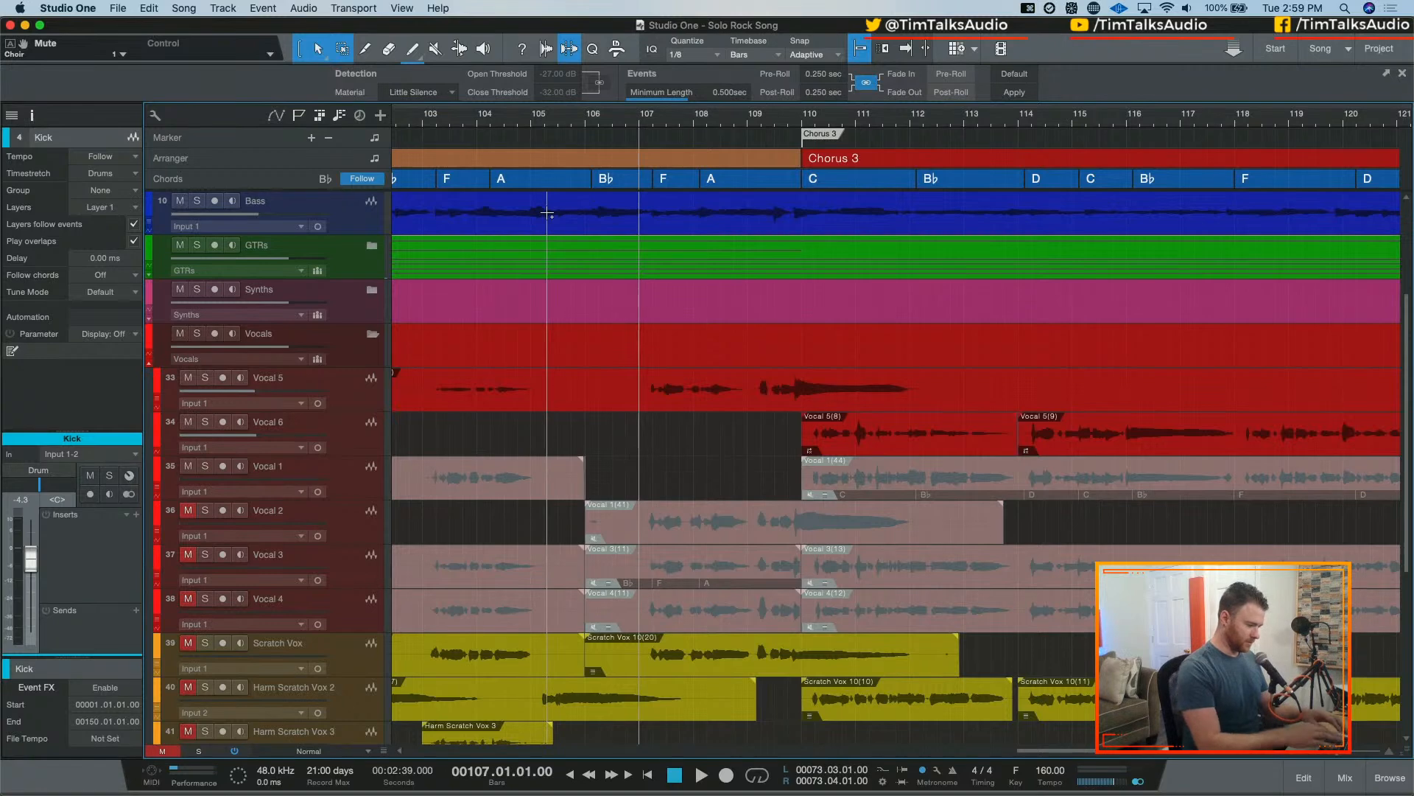
key(w)
key(space)
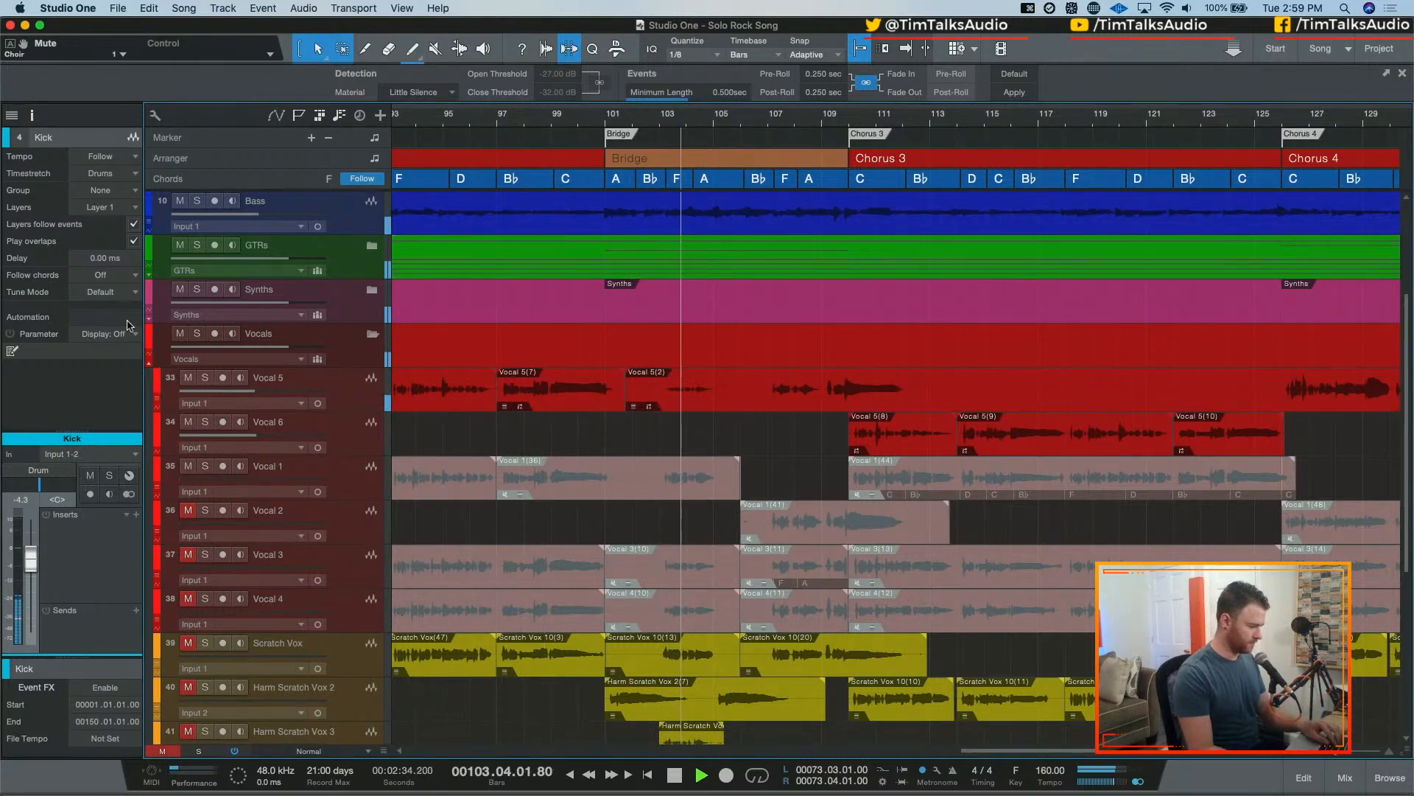
scroll(546, 212, down, 1)
scroll(196, 712, down, 2)
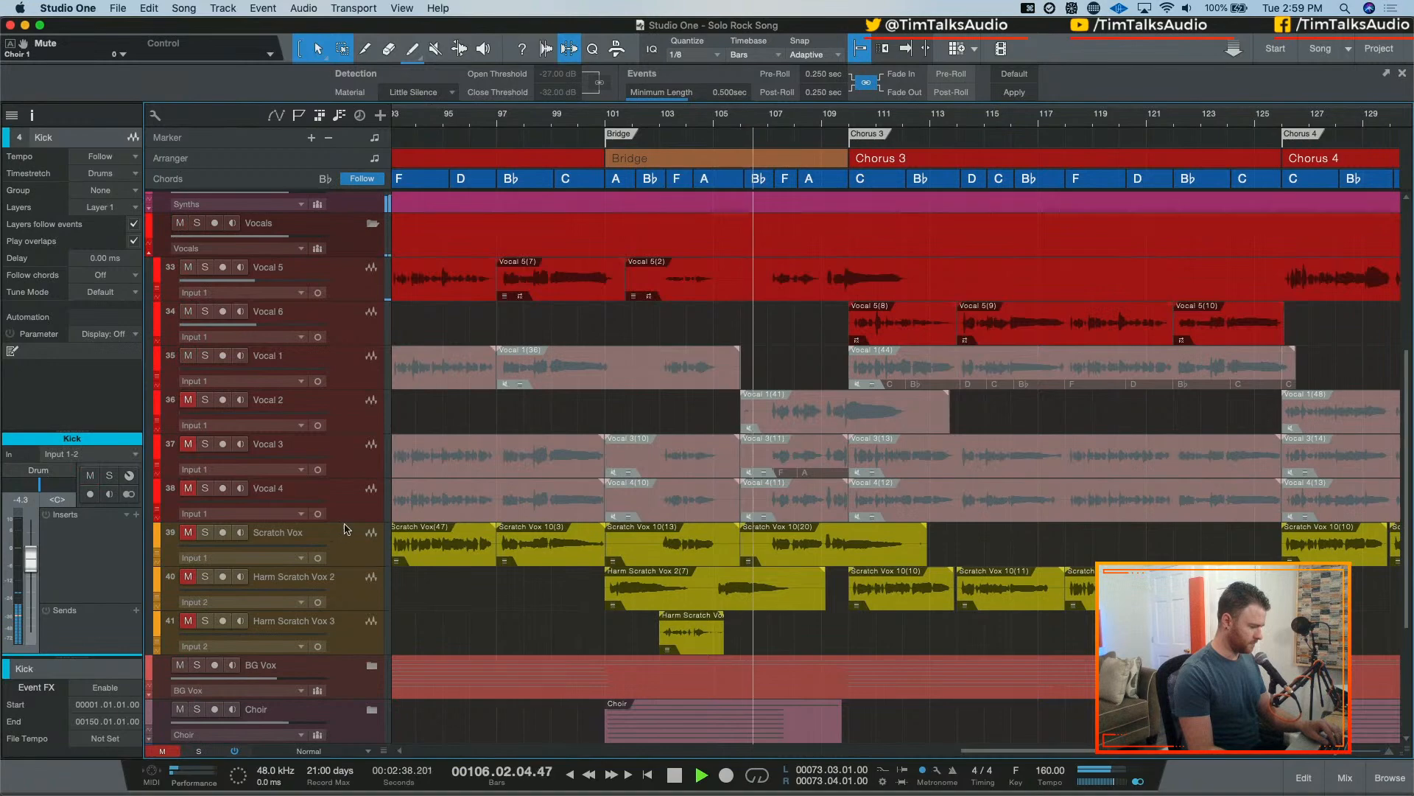
scroll(257, 604, down, 2)
key(space)
- Show the mixer to compare the vocal channels with their tracks, then hide it again
scroll(324, 493, up, 1)
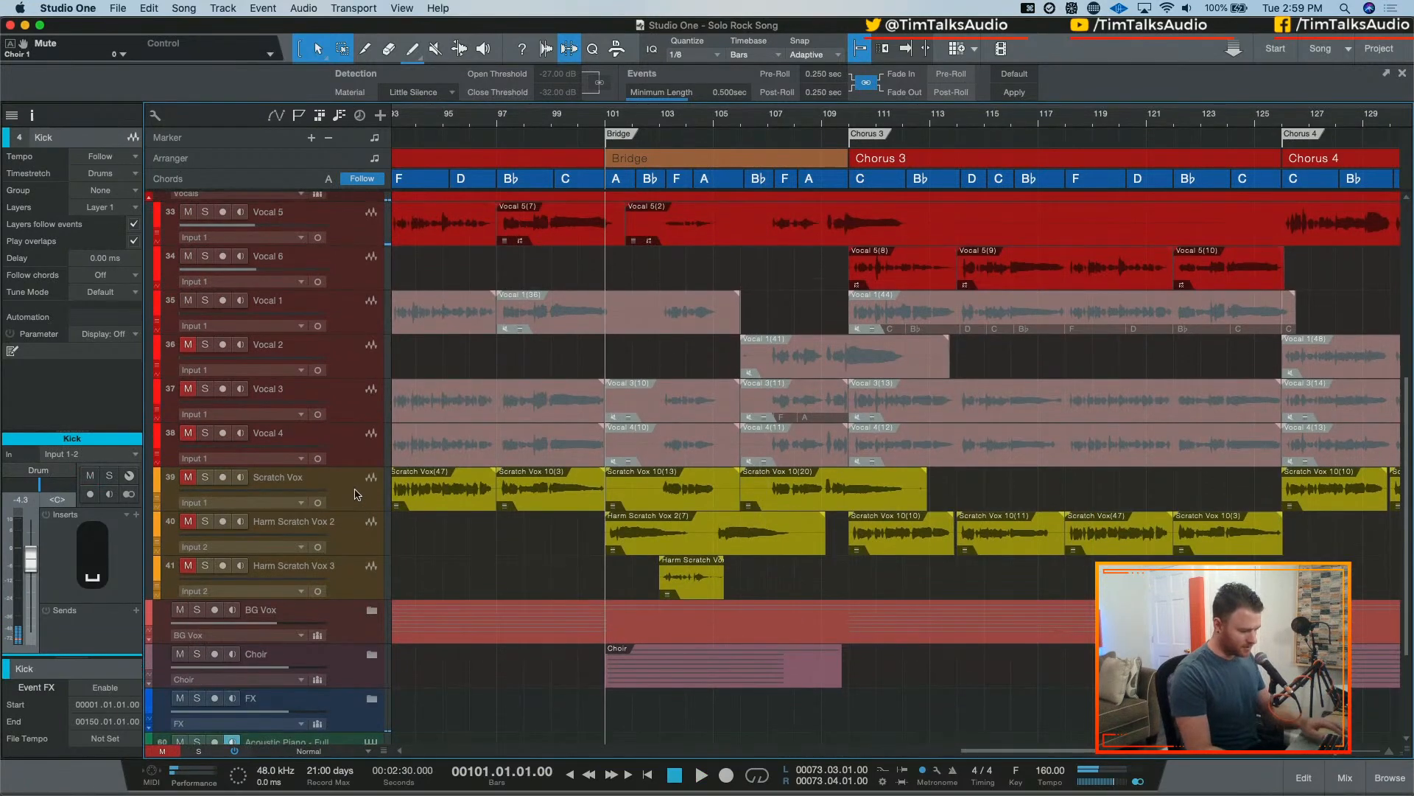
key(F3)
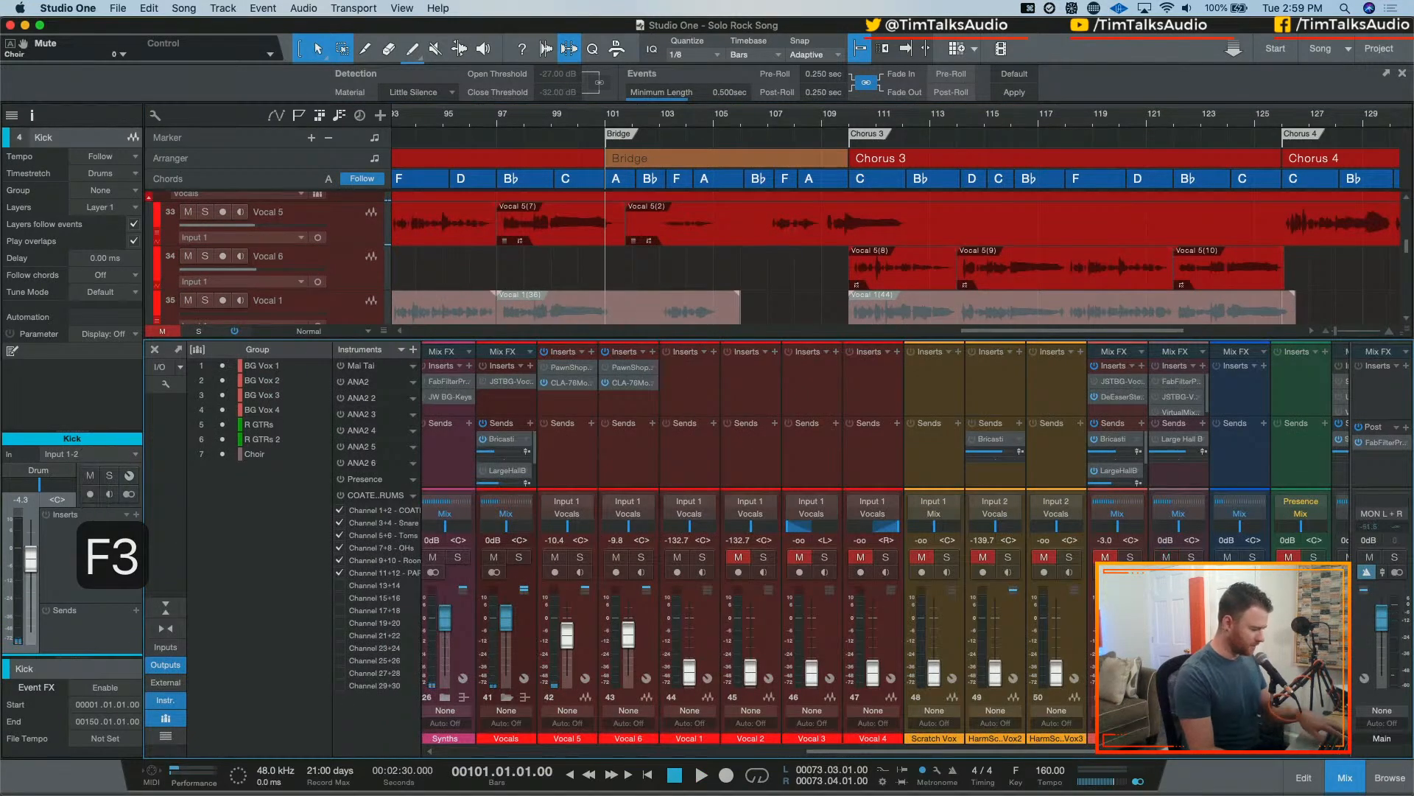
key(F3)
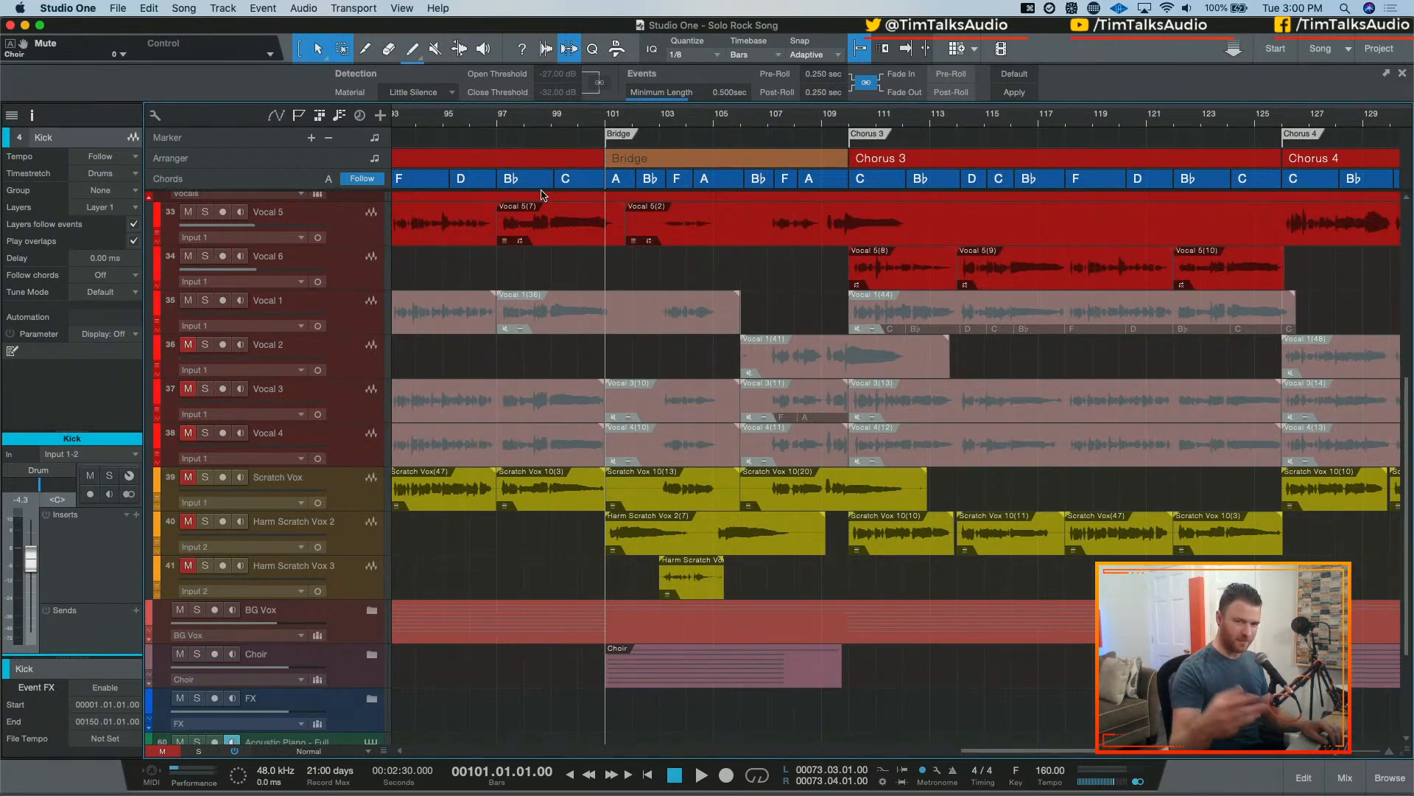
- Play the song from the start of the Bridge and set the Vocal 6 track's volume to -9.2 dB
key(space)
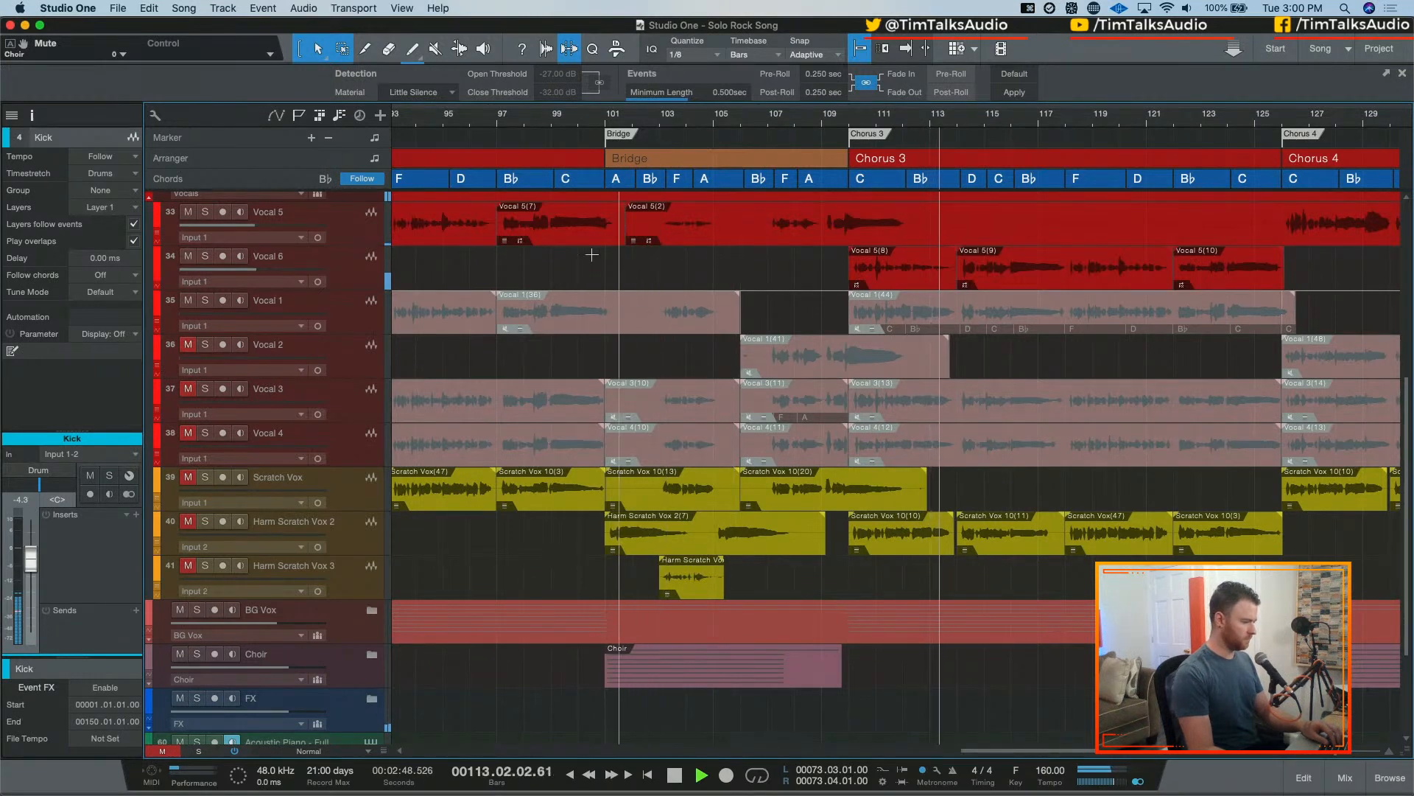
drag(260, 271, 262, 270)
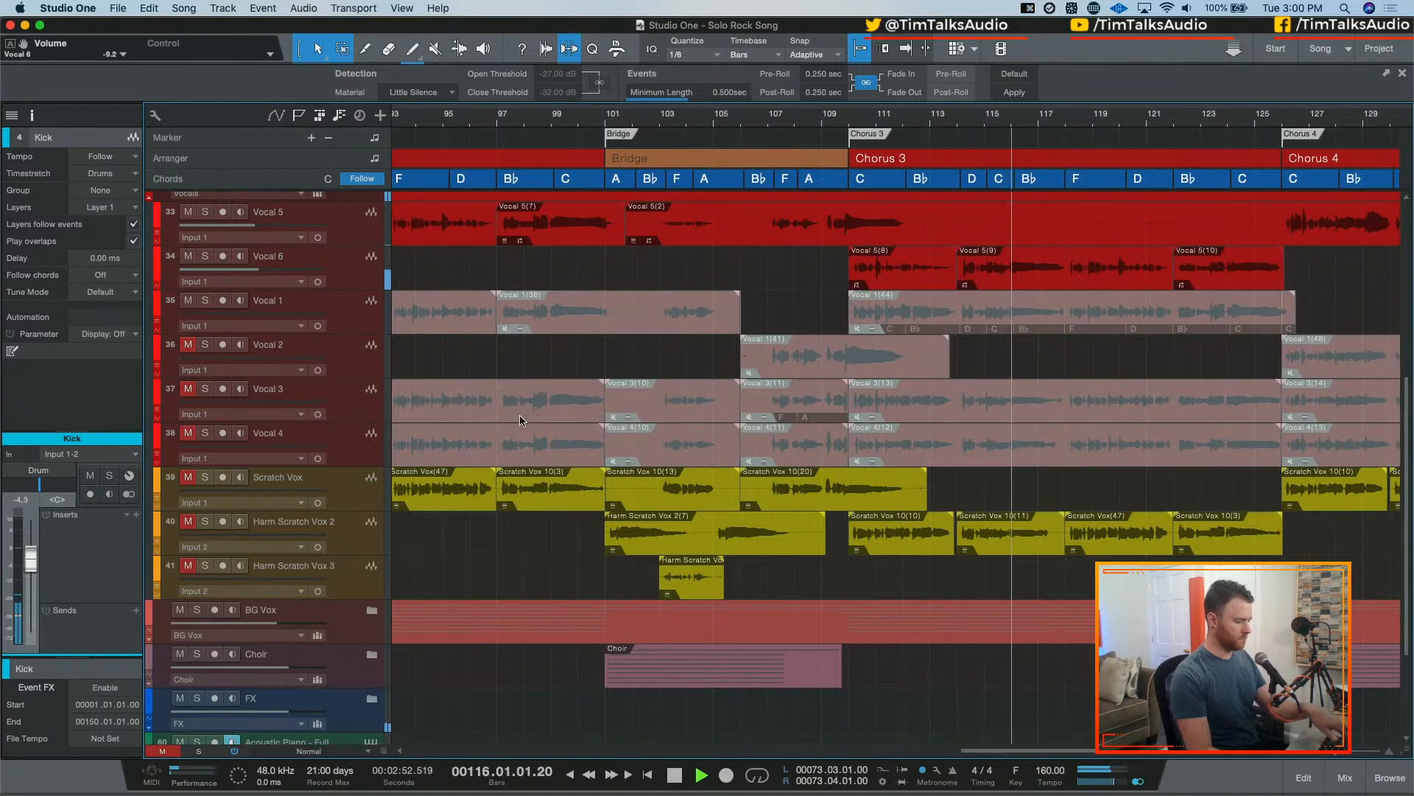
- Show the mixer to review the vocal and BG Vox channels during playback, zoom out to the whole arrangement, and stop playback
key(F3)
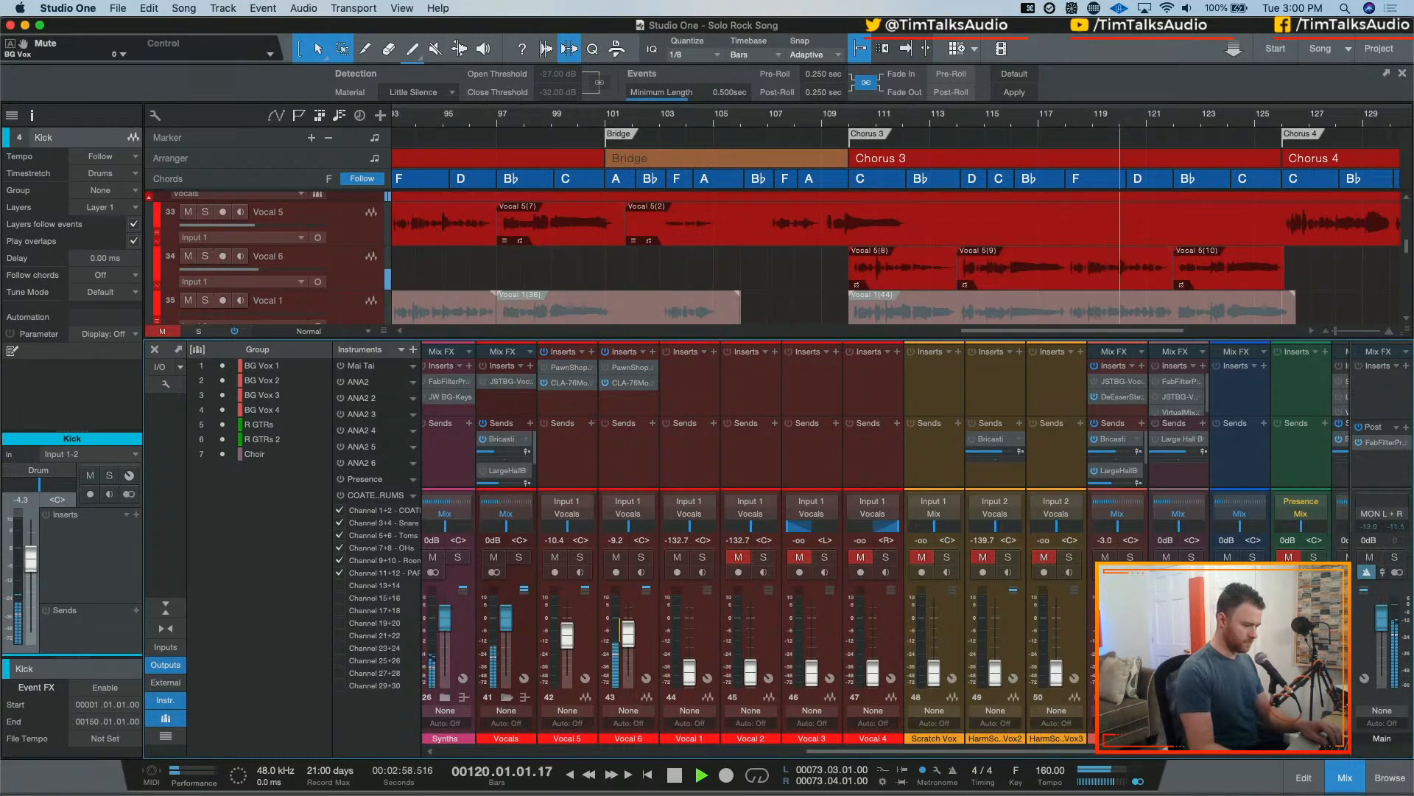
scroll(1042, 750, right, 2)
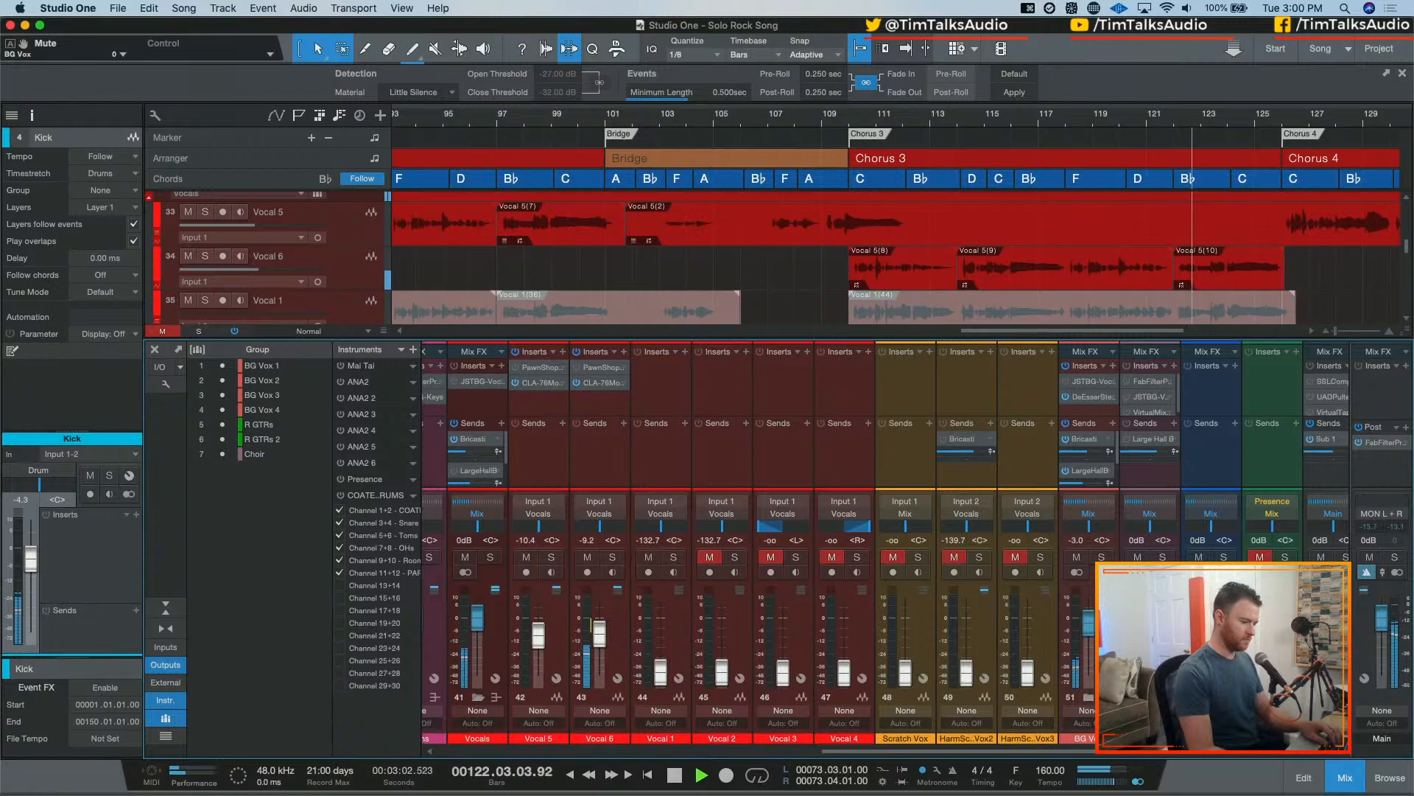
scroll(1101, 753, right, 1)
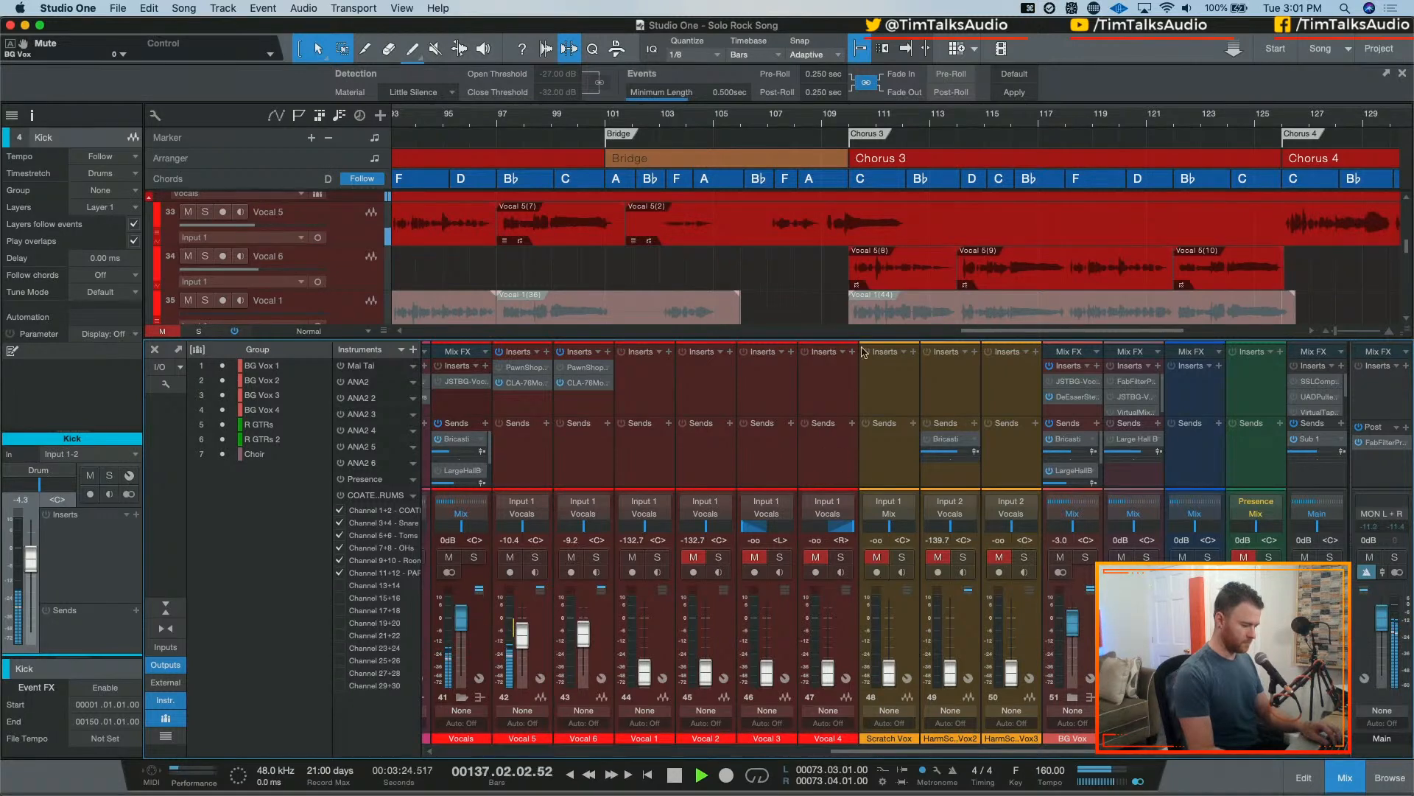
key(w)
key(w)
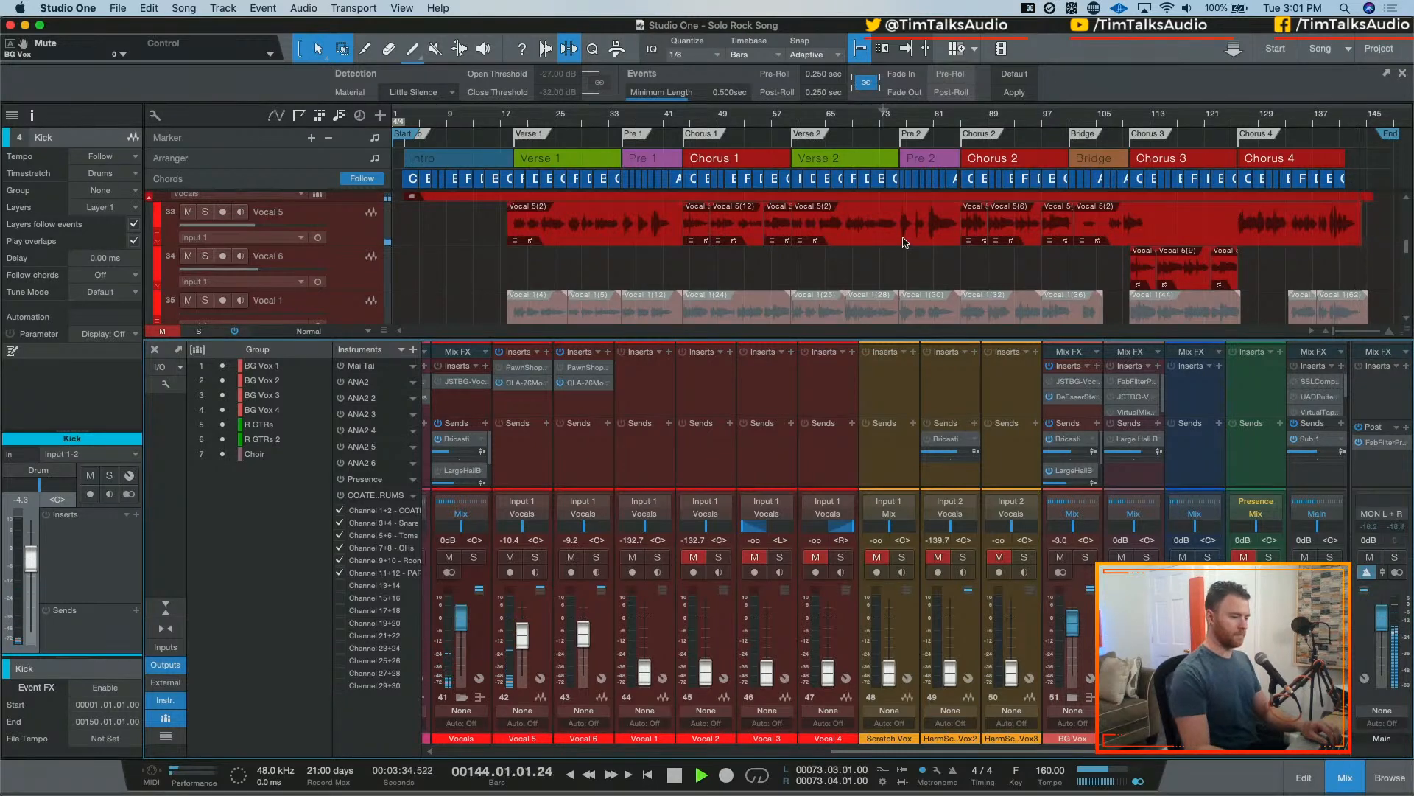
key(space)
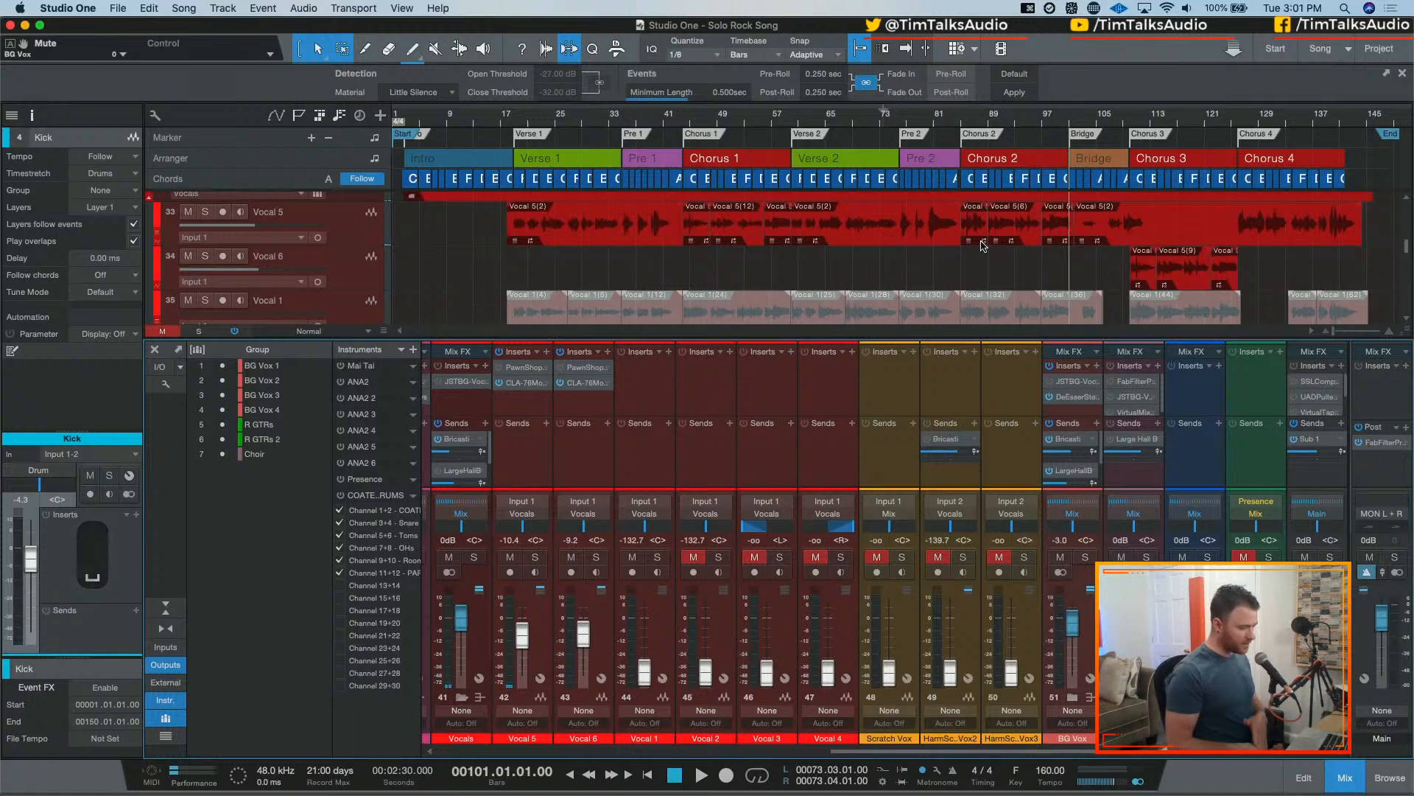
- Expand the Drum folder track and zoom in on Verse 2 to bring its individual drum tracks into view
scroll(810, 245, up, 15)
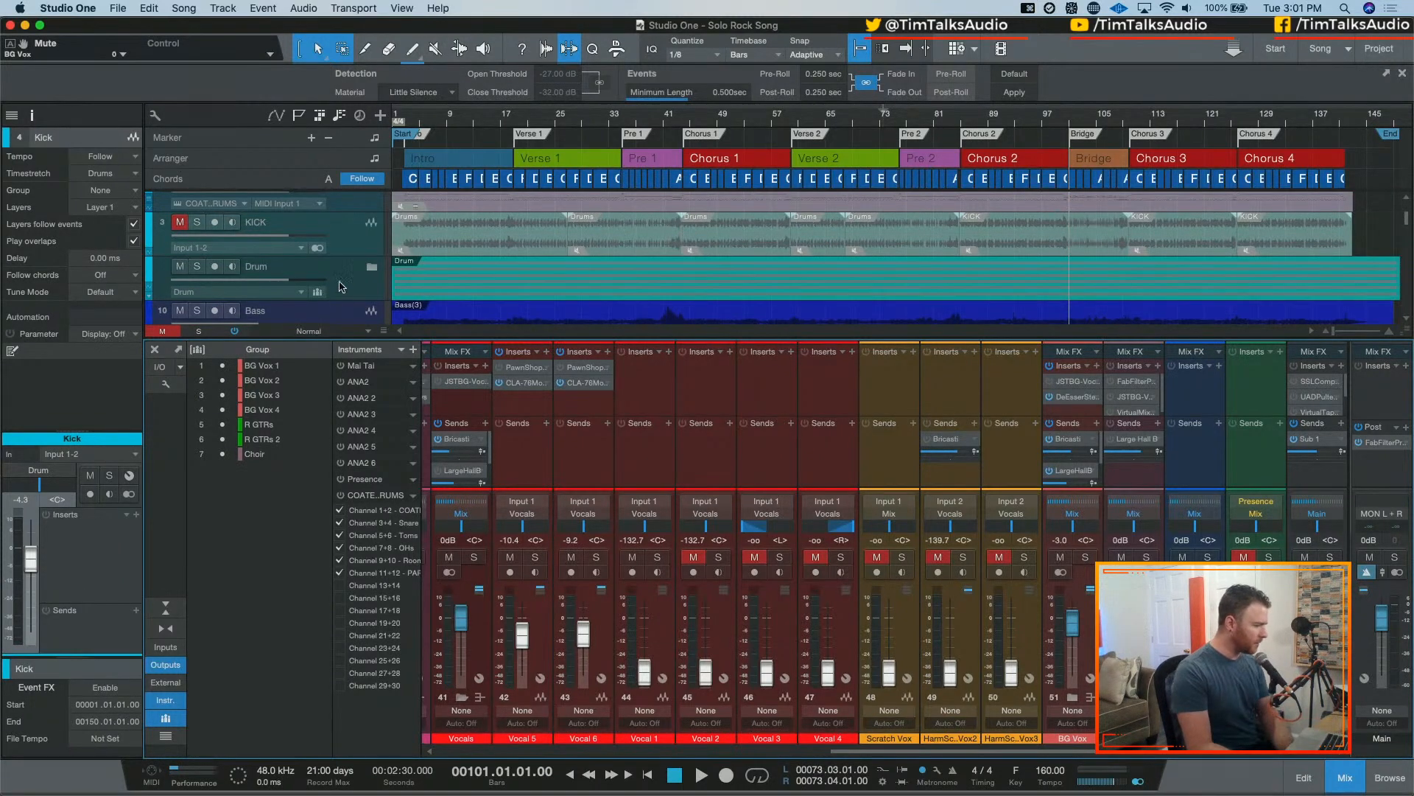
click(372, 266)
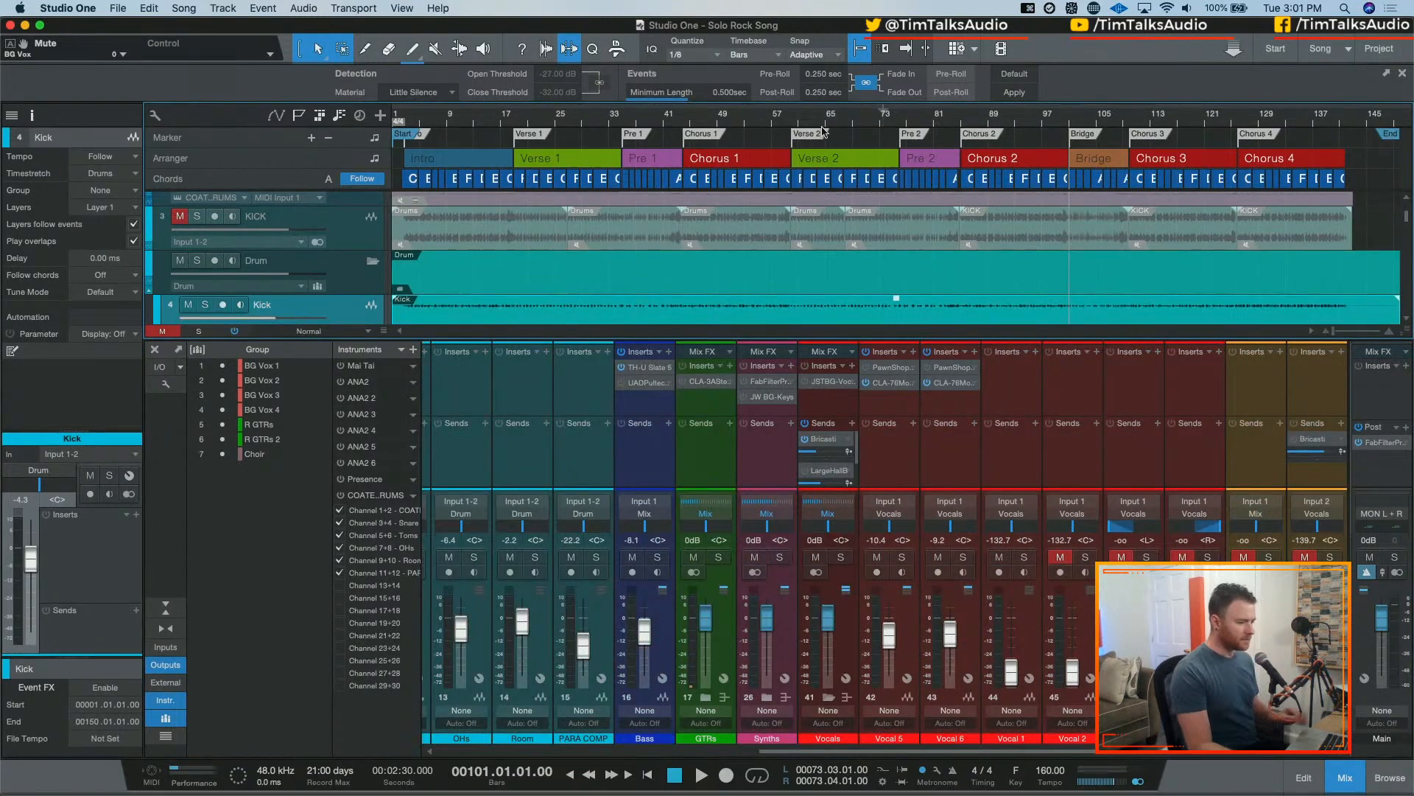
click(857, 124)
key(e)
key(e)
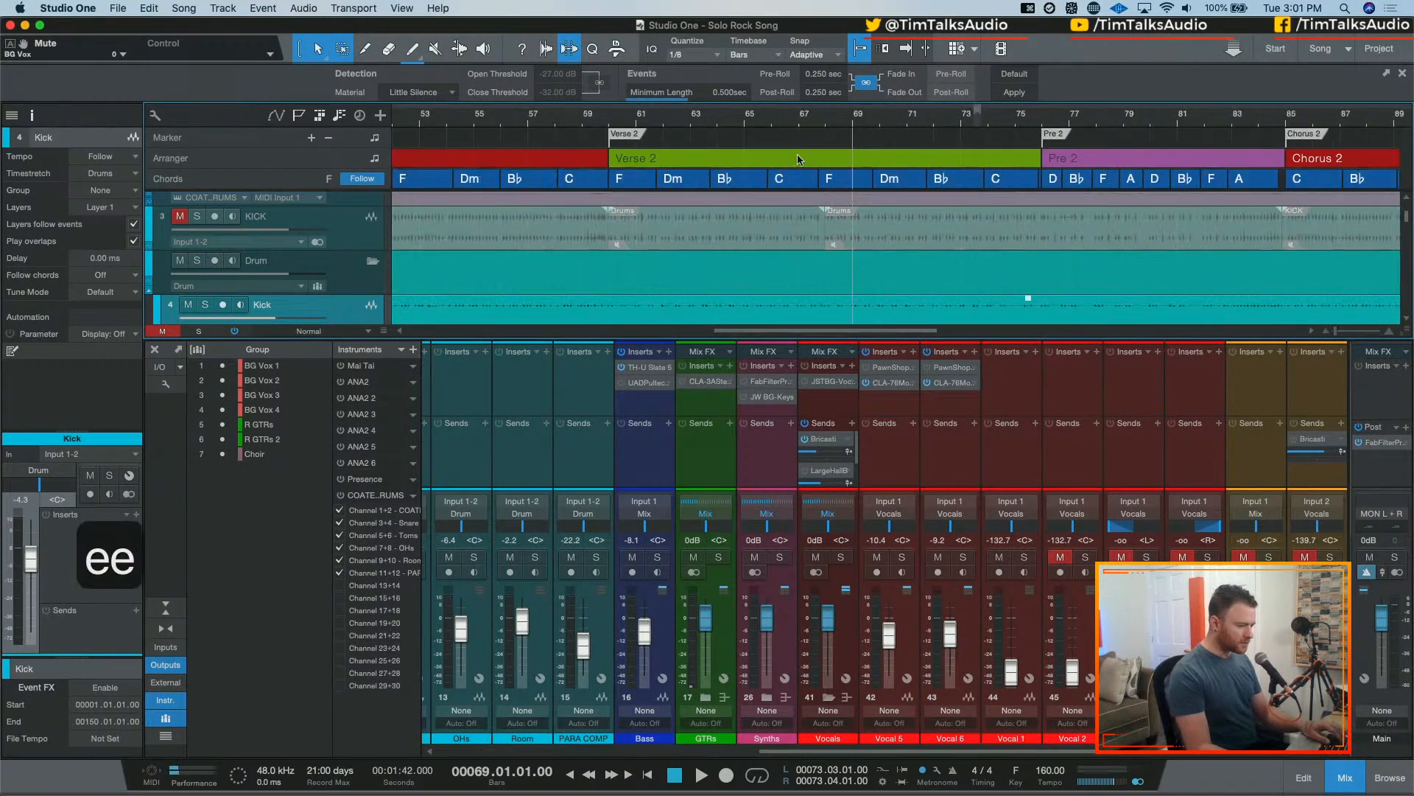
scroll(810, 213, down, 3)
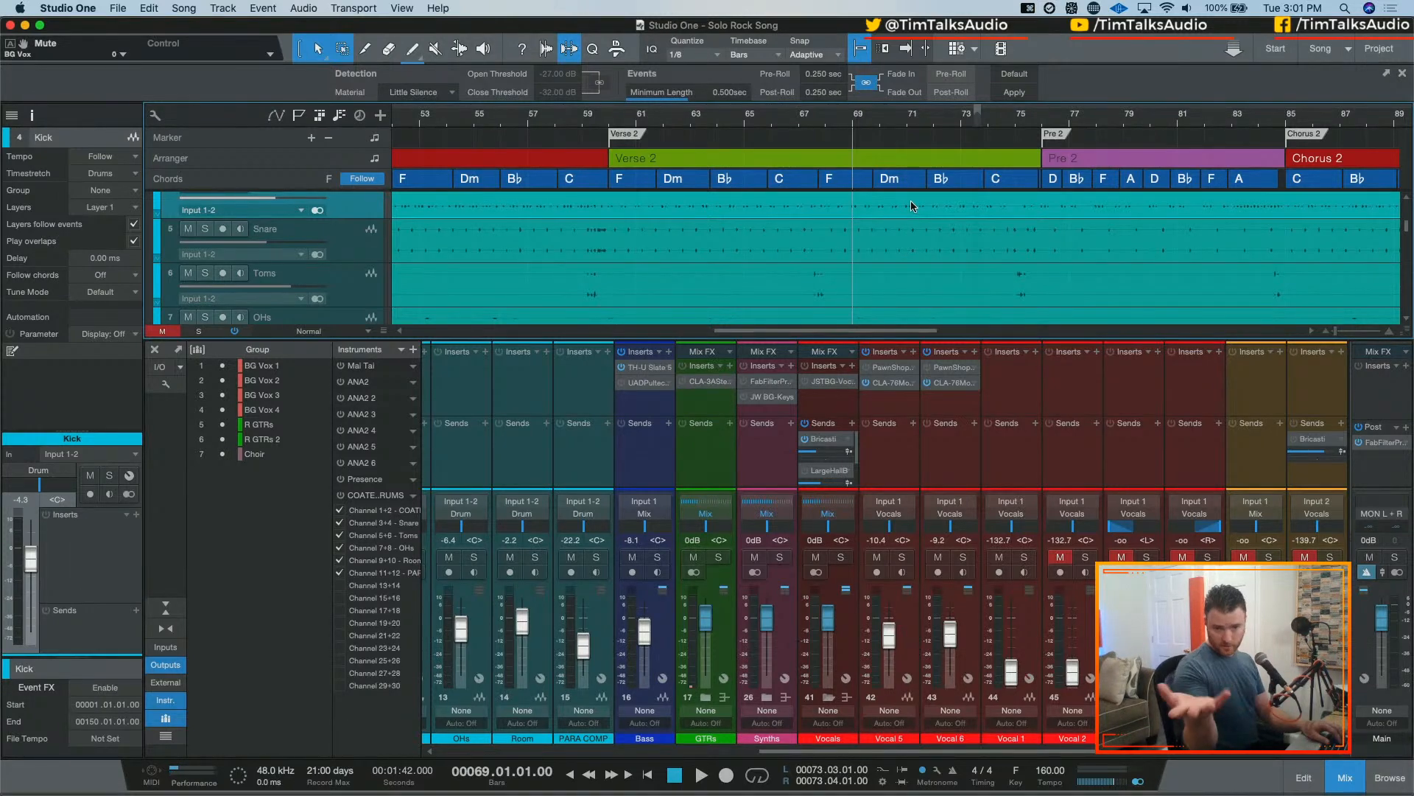
- Set the quantize value to 1/2 and place the playhead exactly at the Verse 2 marker, bar 60
click(621, 127)
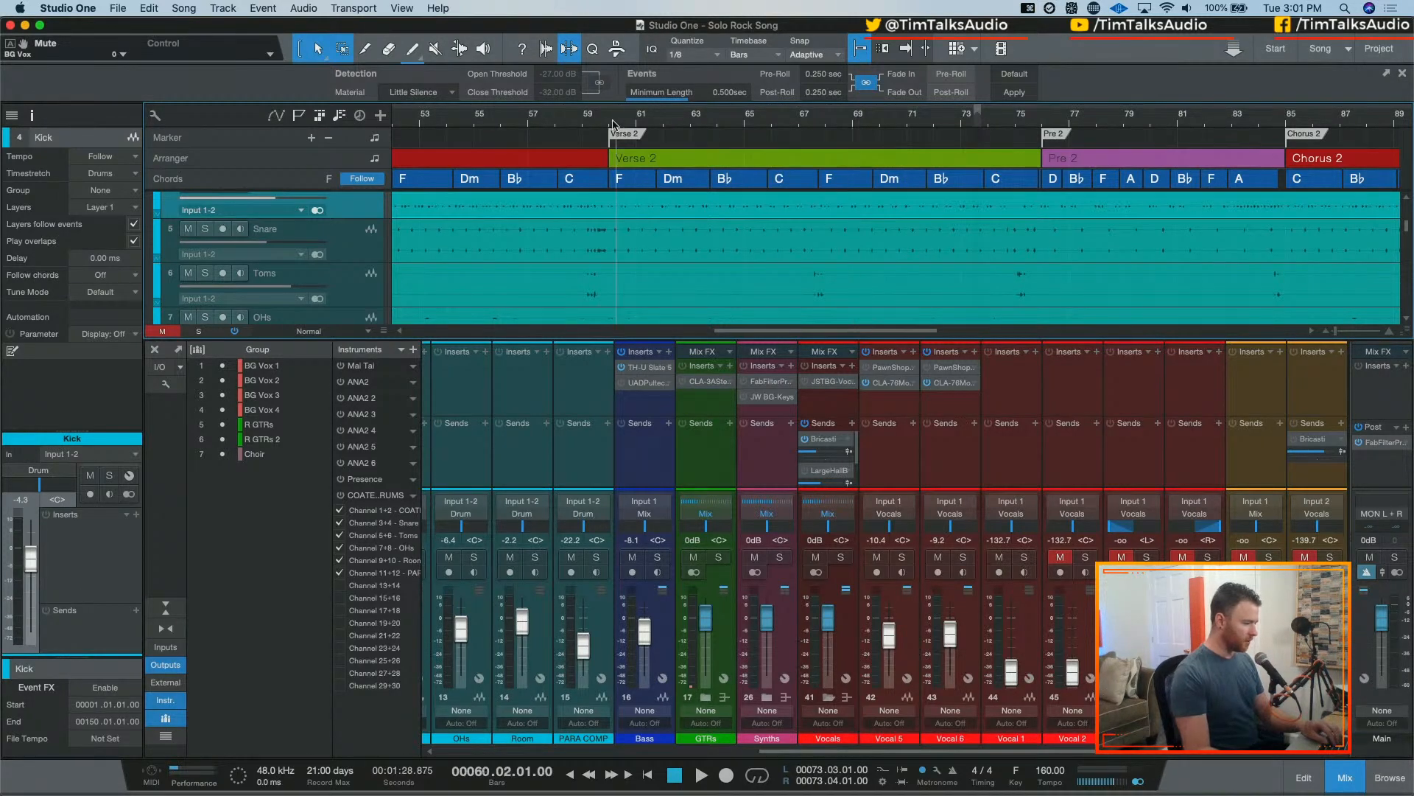
click(616, 129)
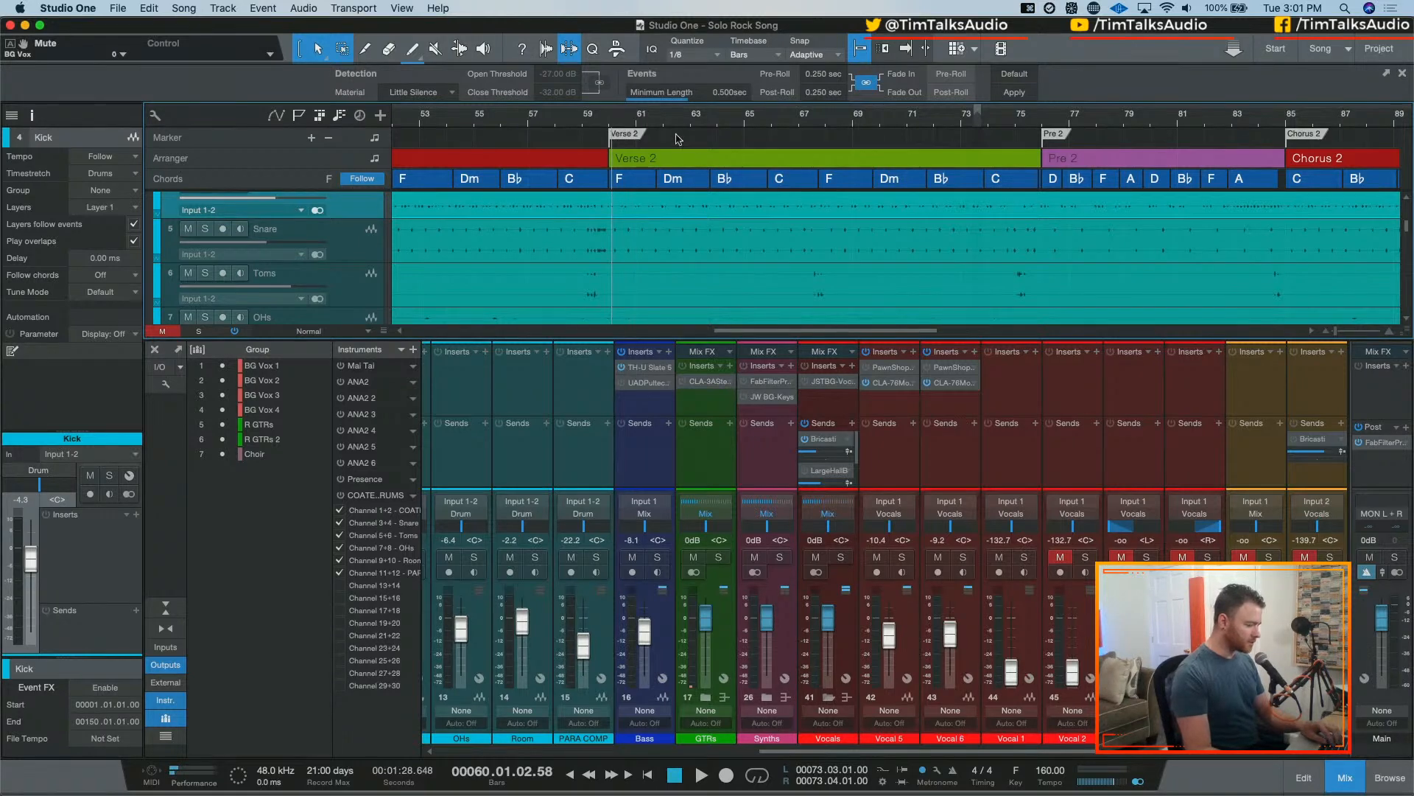
key(n)
key(n)
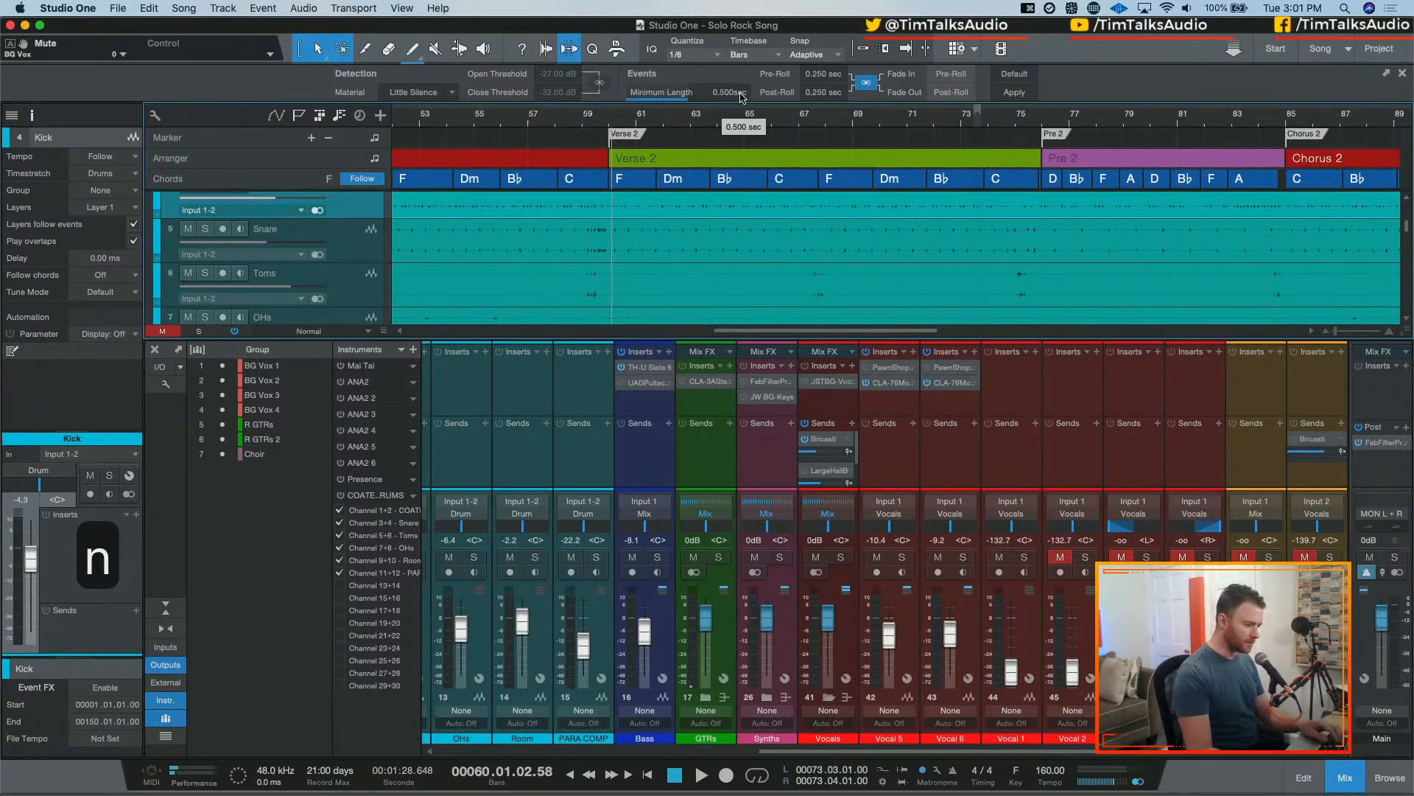
click(693, 54)
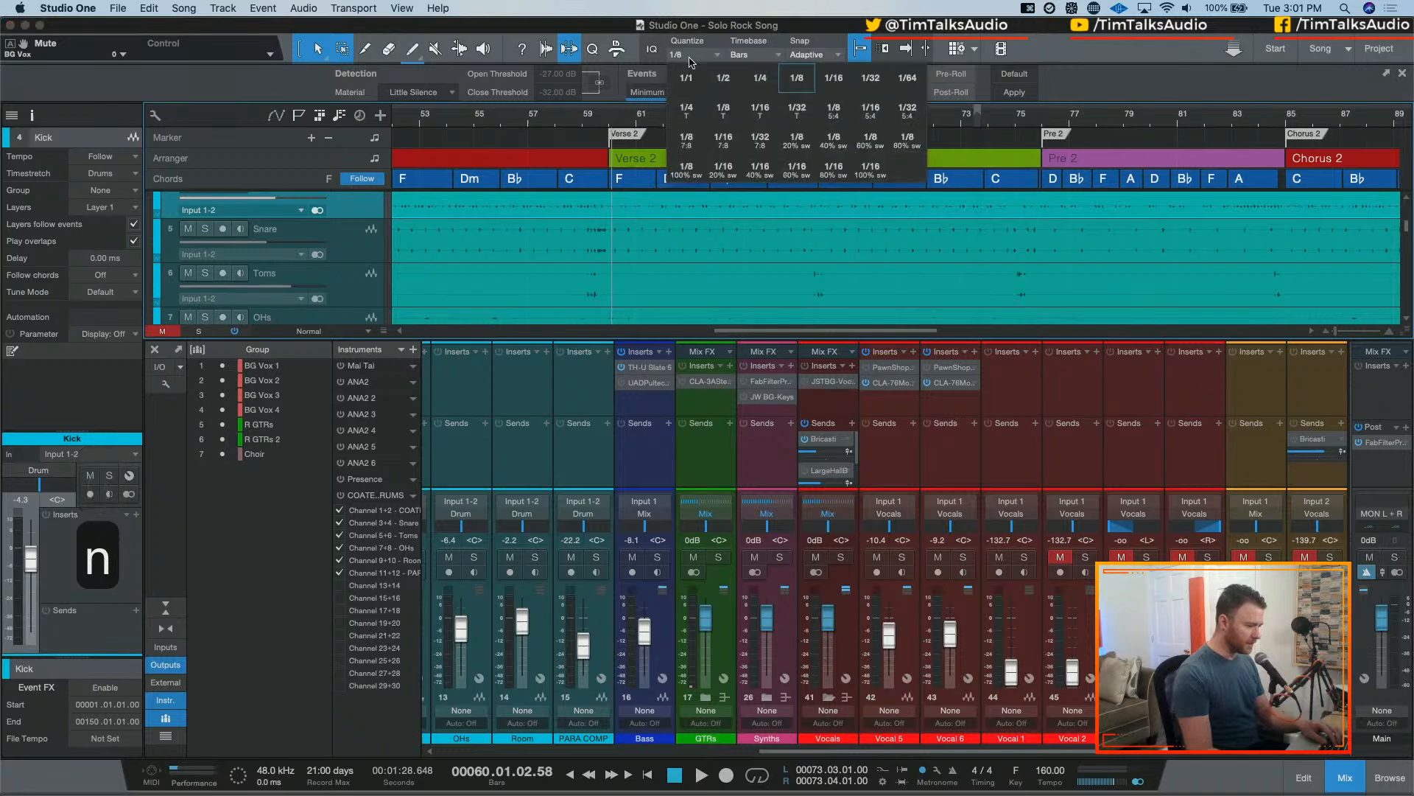
click(738, 79)
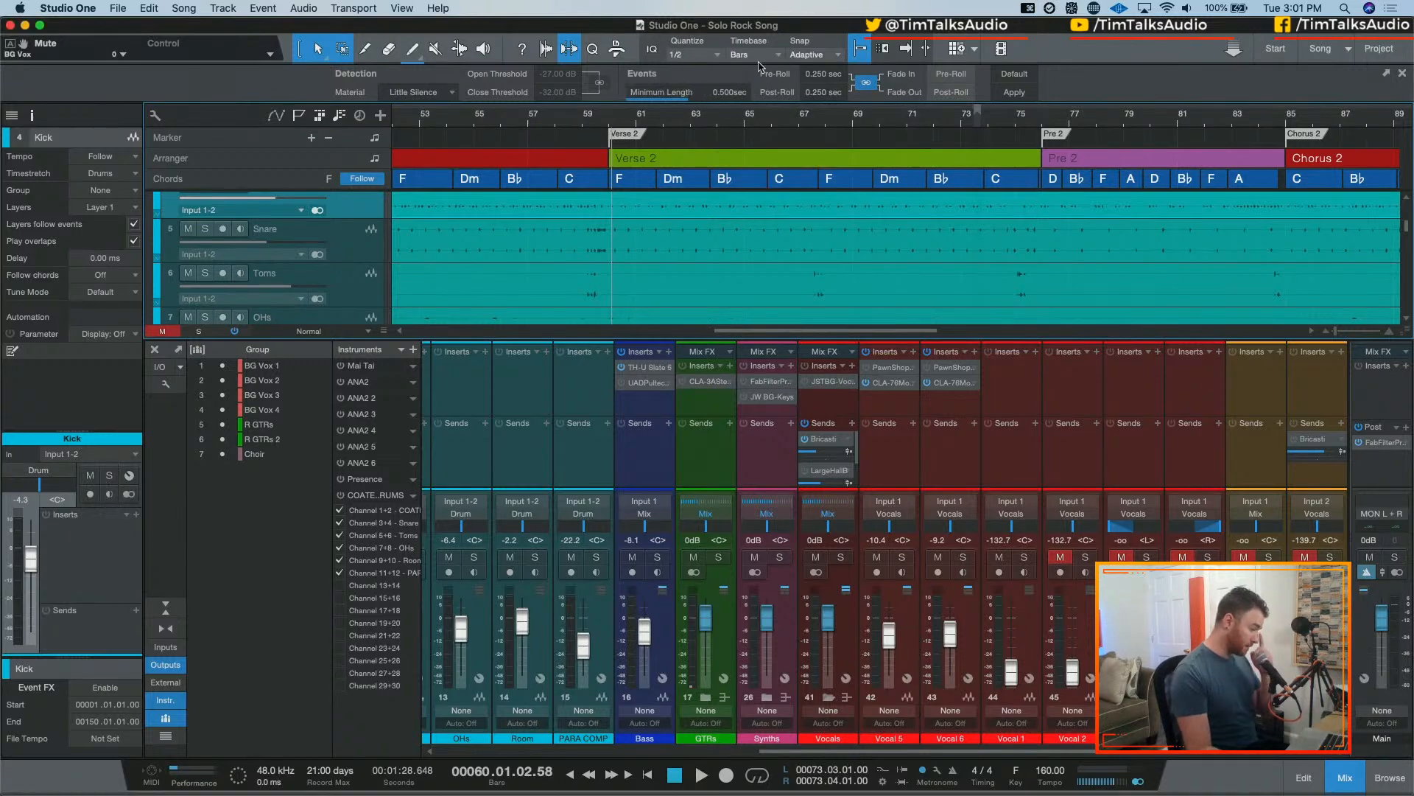
click(604, 115)
key(b)
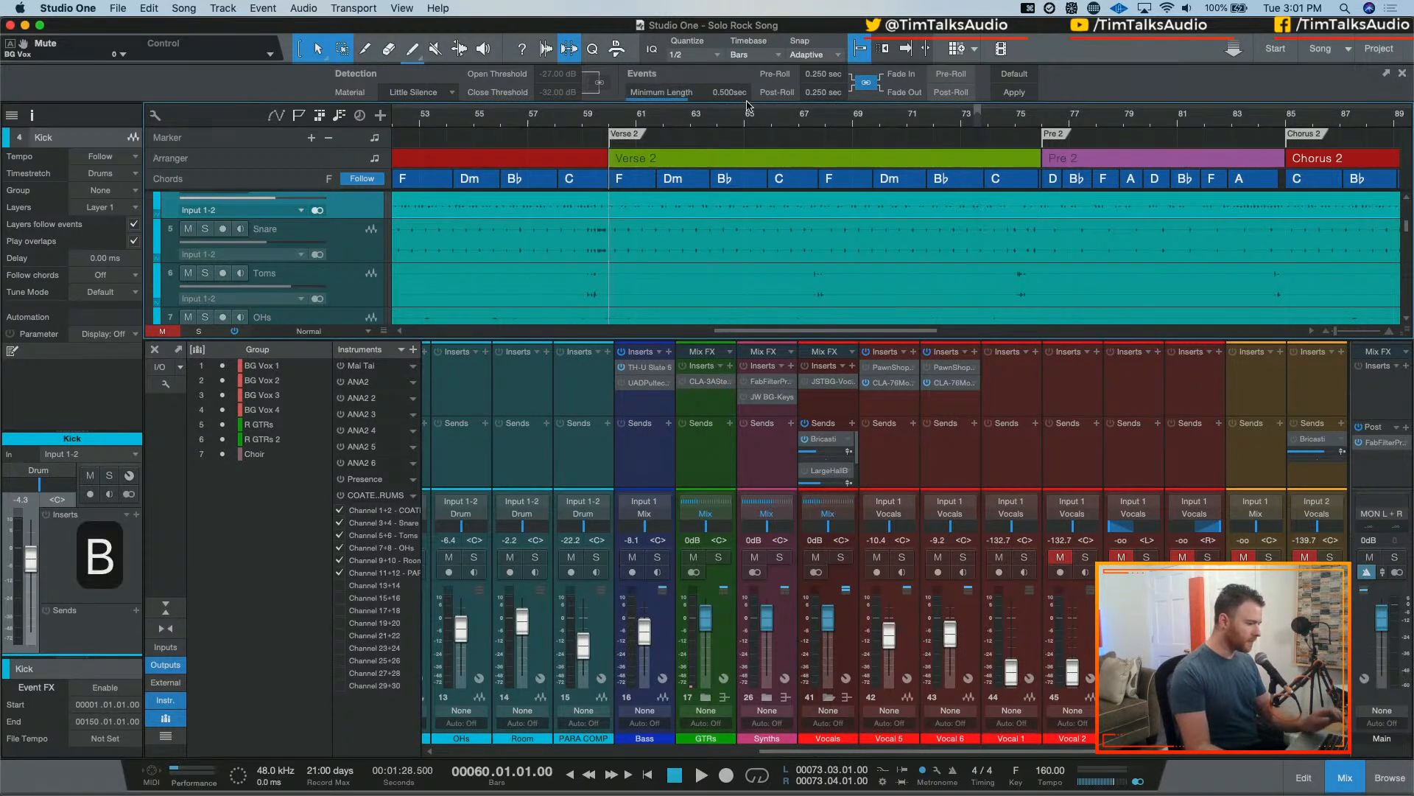
- Examine the drum tracks up close at bar 60 and in a wider view spanning Chorus 1 to Chorus 3
key(e)
key(e)
key(e)
key(e)
key(e)
key(e)
key(e)
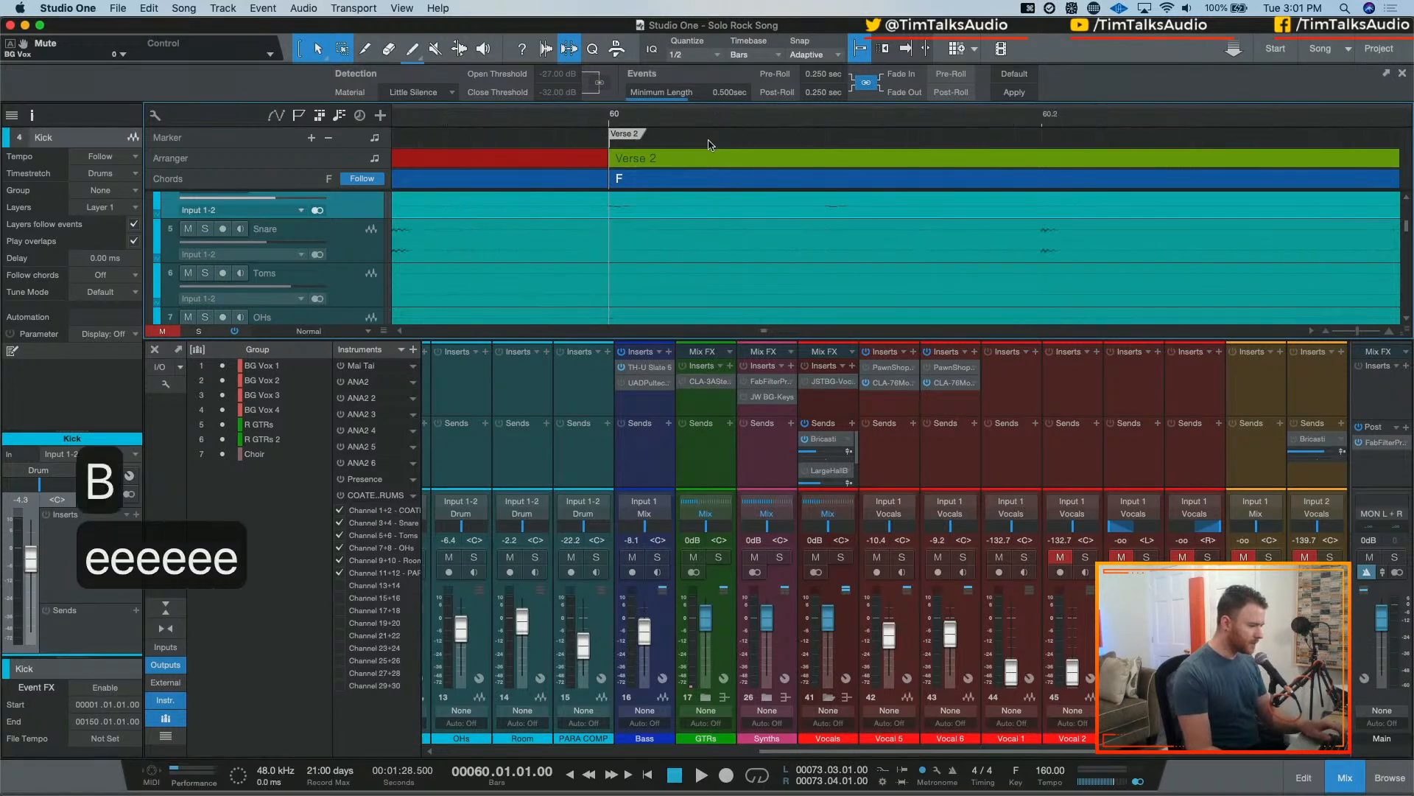
key(w)
key(w)
key(w)
key(w)
key(w)
key(w)
key(w)
key(w)
key(w)
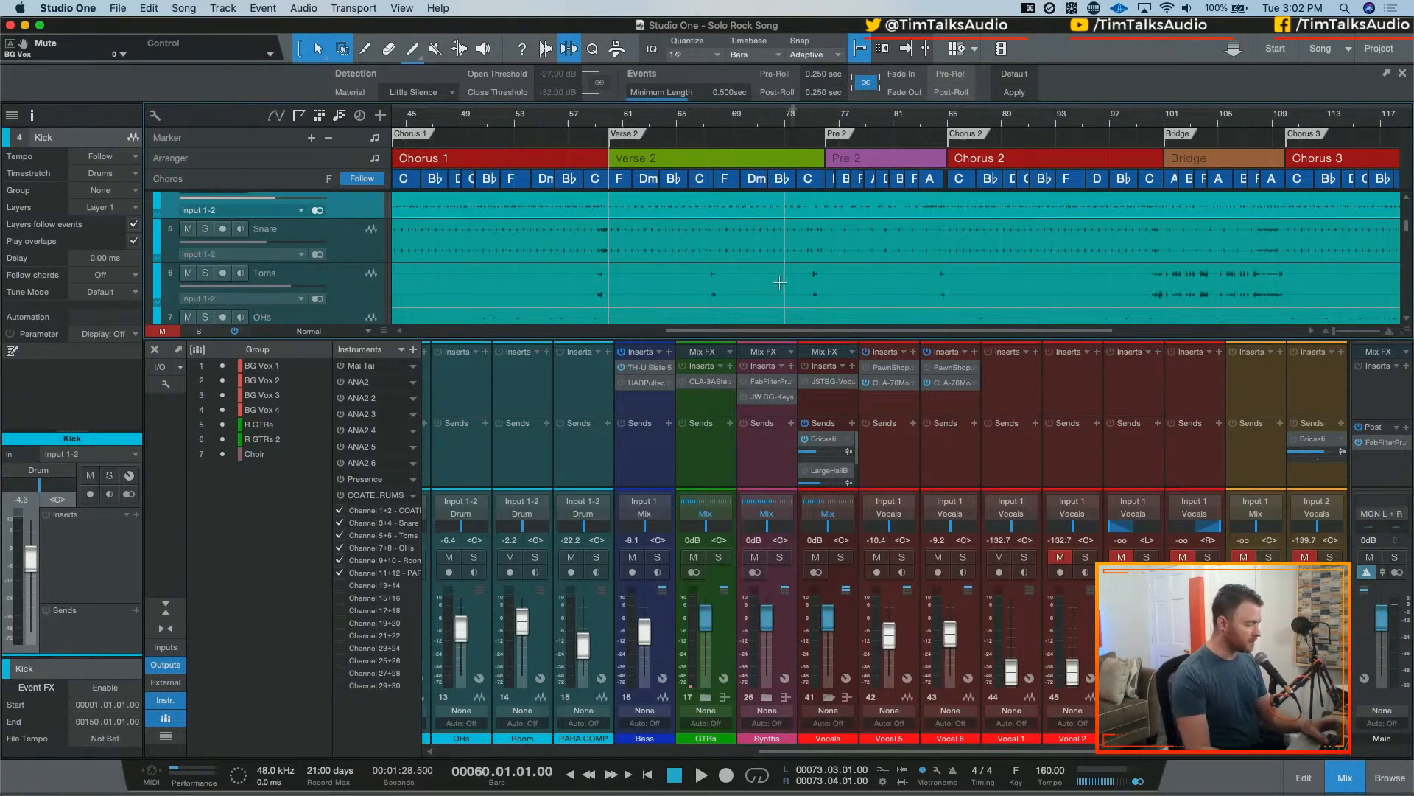
- Bring the drum channels into view in the mixer and solo the Drum folder channel
key(s)
key(s)
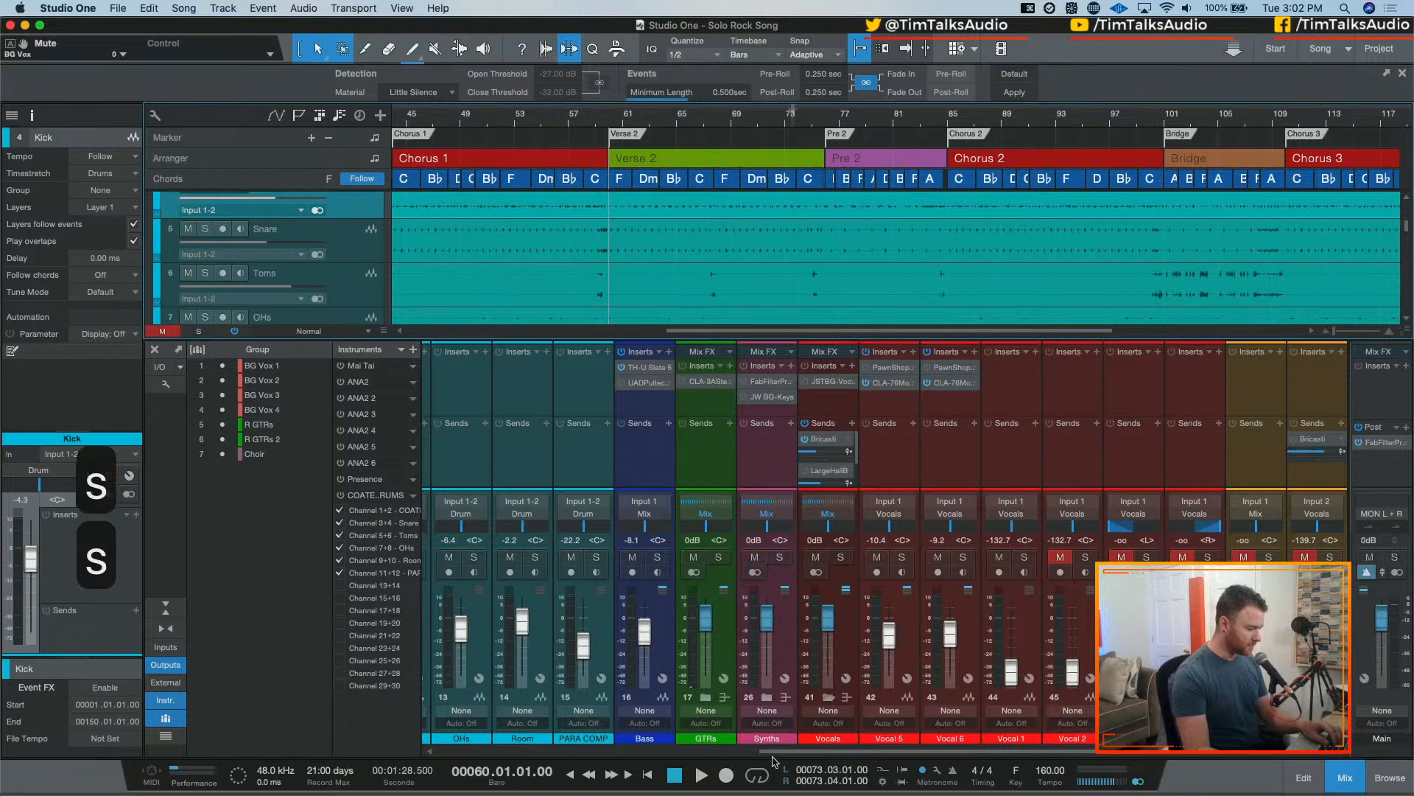
drag(766, 752, 651, 752)
click(487, 557)
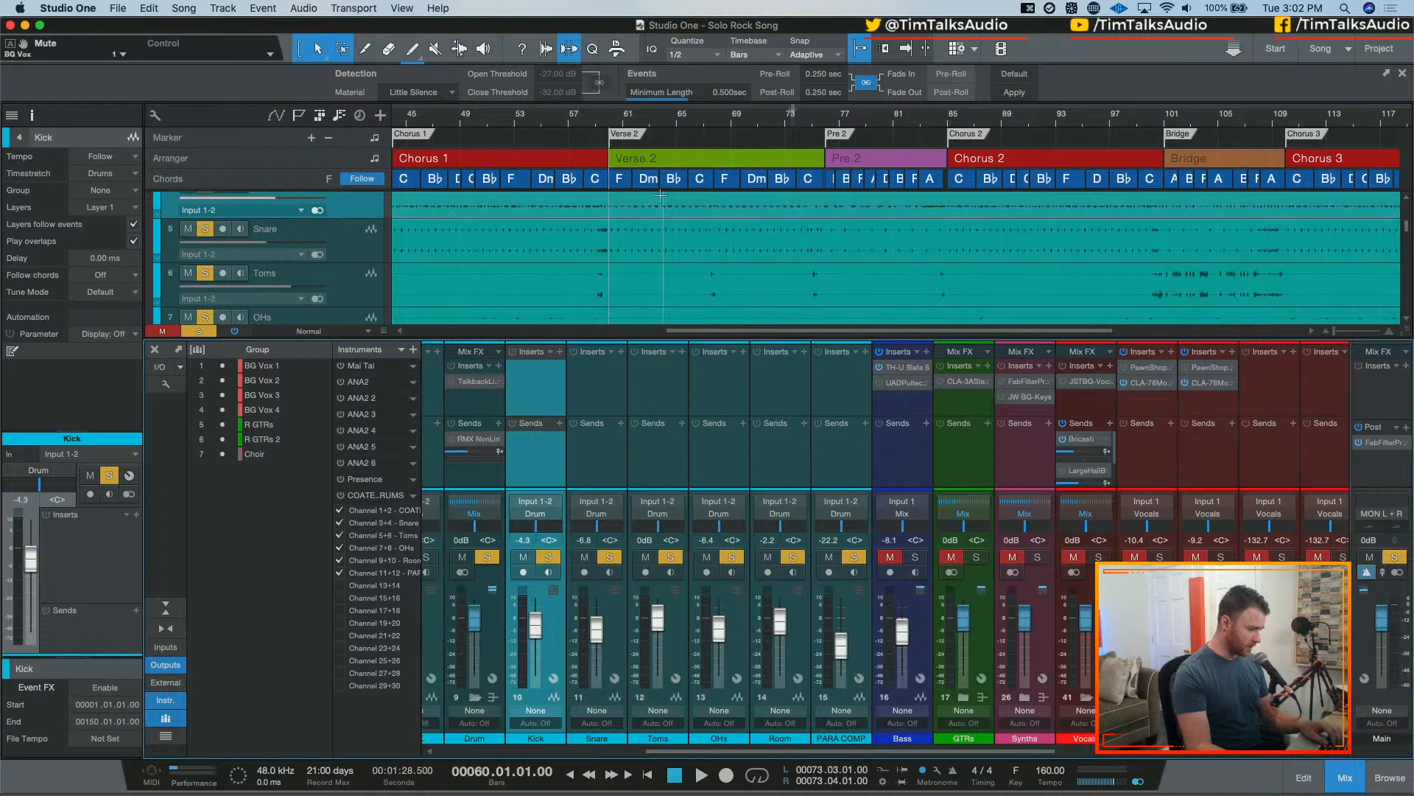
- Open the COATED instrument part in the drum editor and select all of its notes
scroll(647, 247, up, 1)
scroll(647, 247, up, 3)
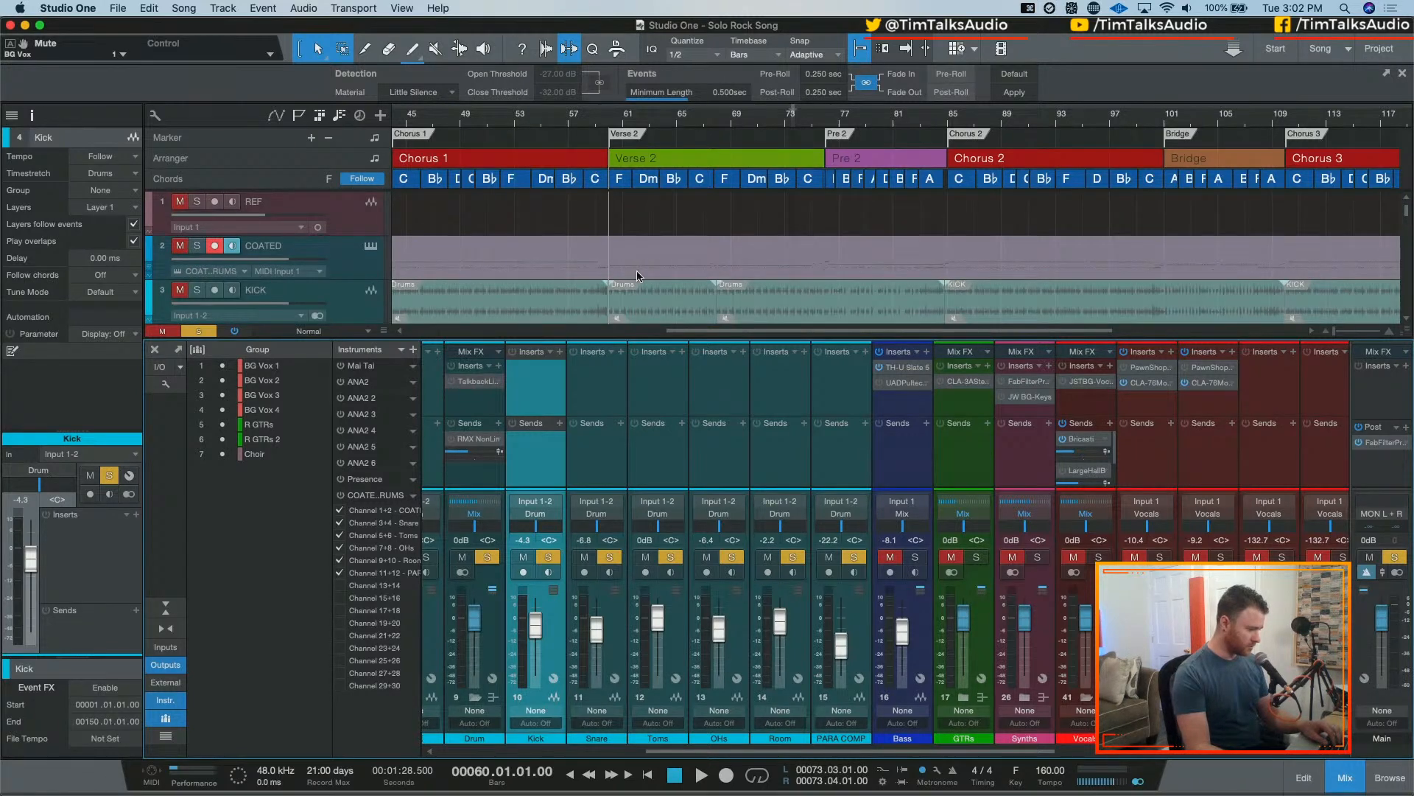
double_click(637, 271)
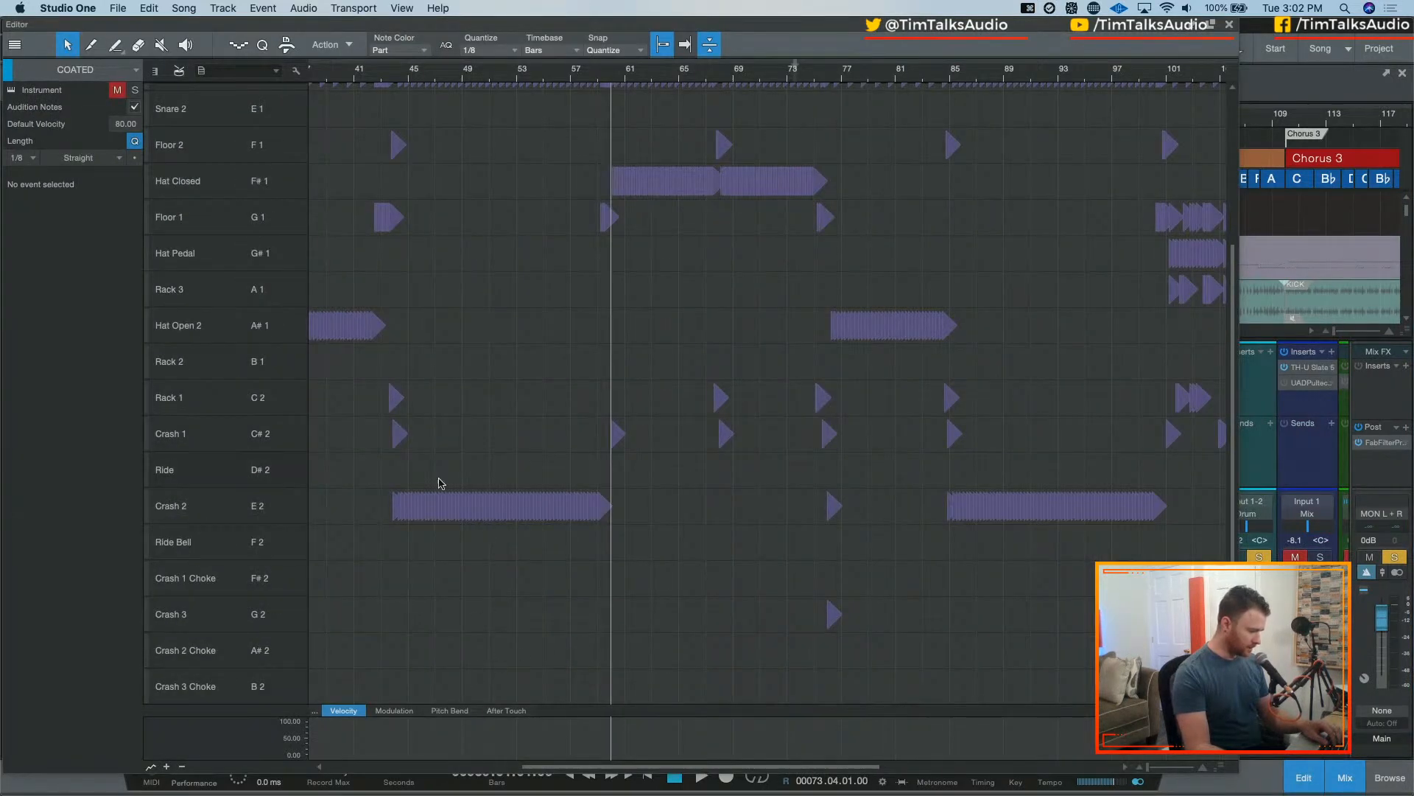
key(super+a)
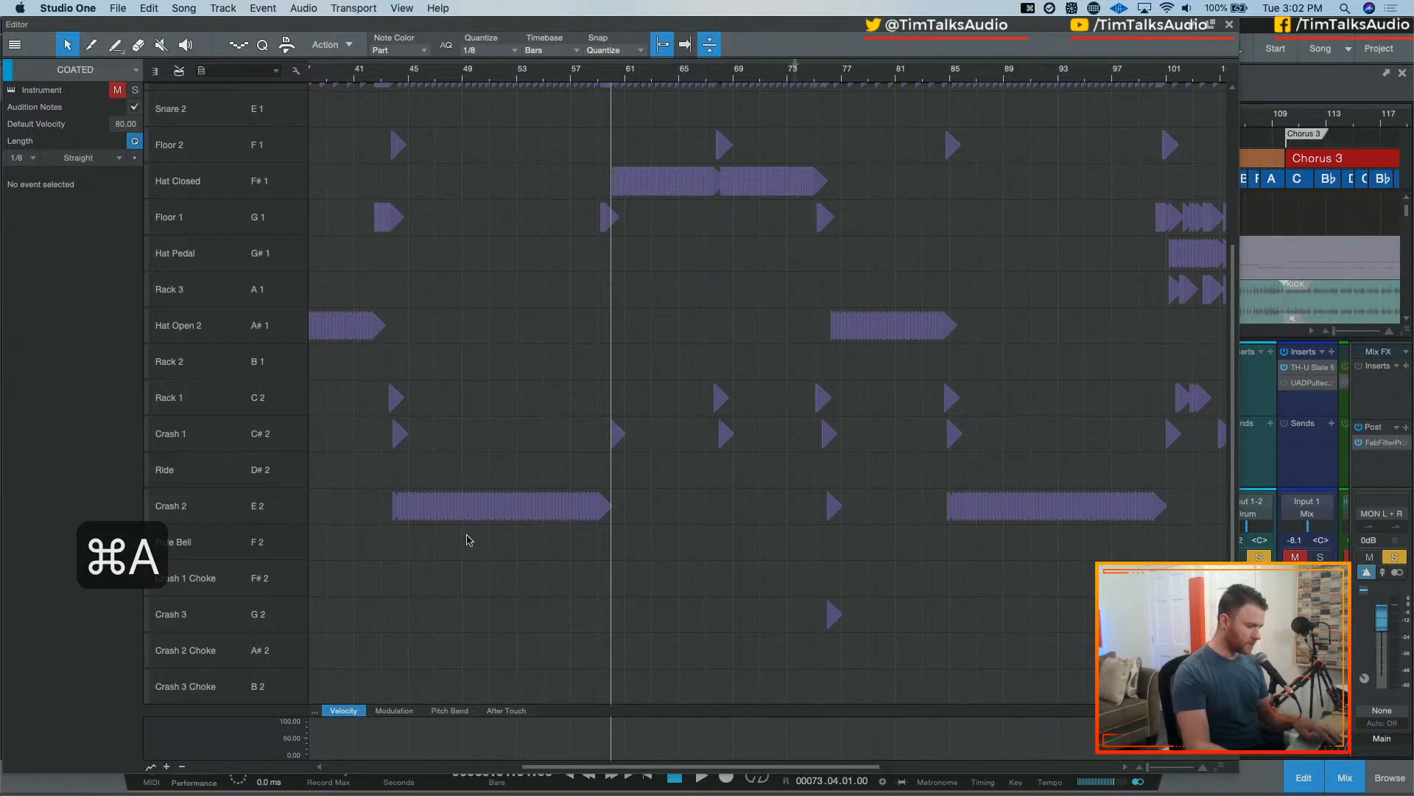
click(840, 325)
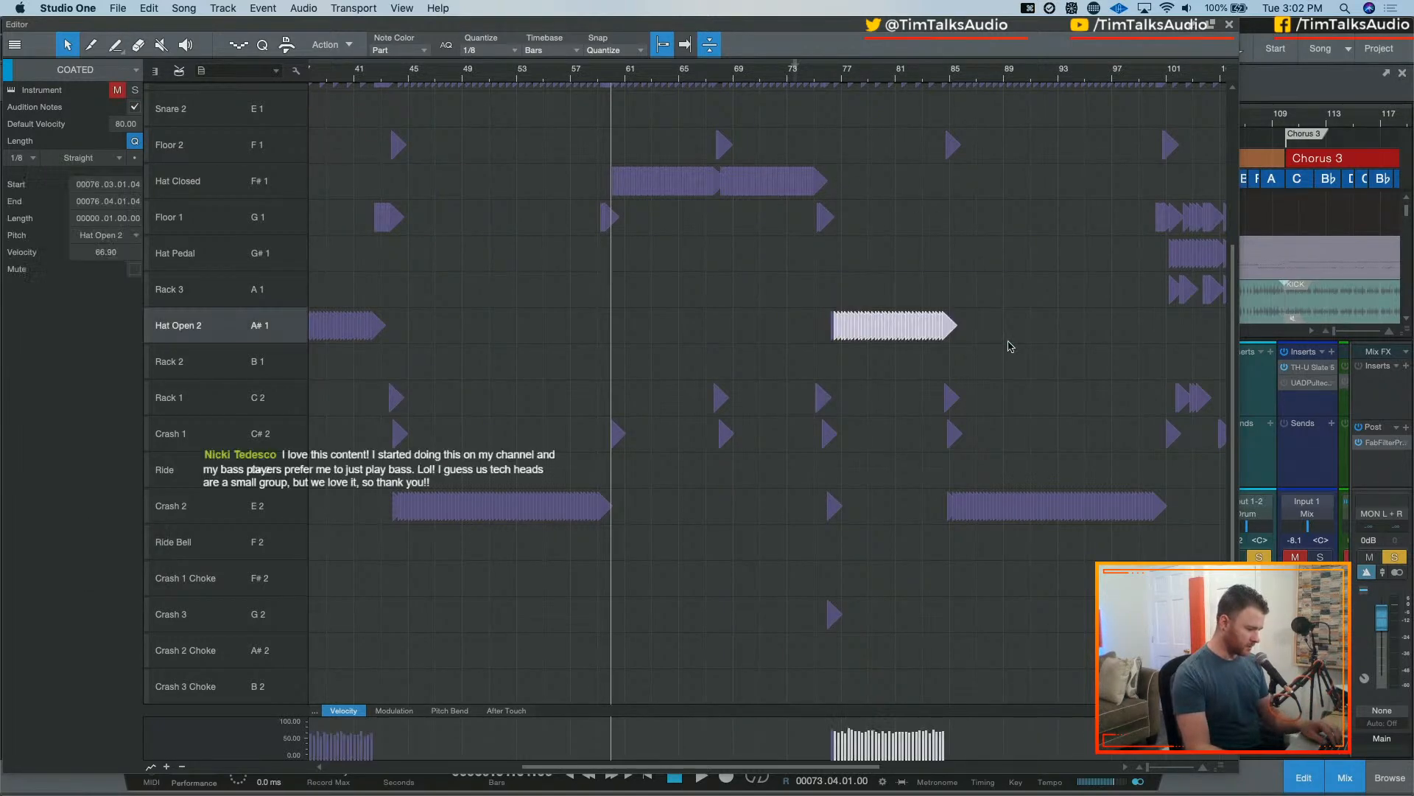
key(super+a)
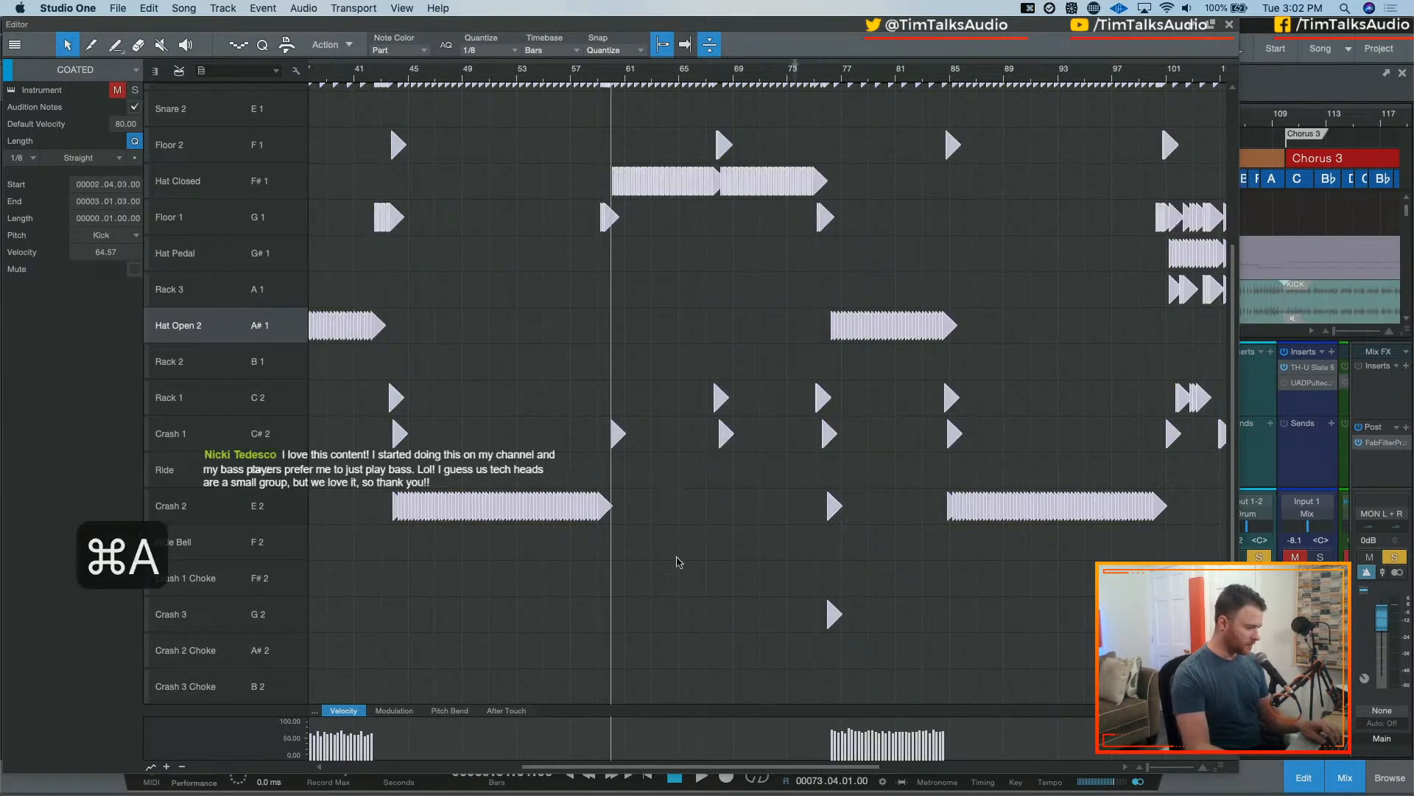
- Show the full-length drum part in the editor, select its notes across the visible drum lanes, and close the editor
key(w)
key(w)
key(w)
key(w)
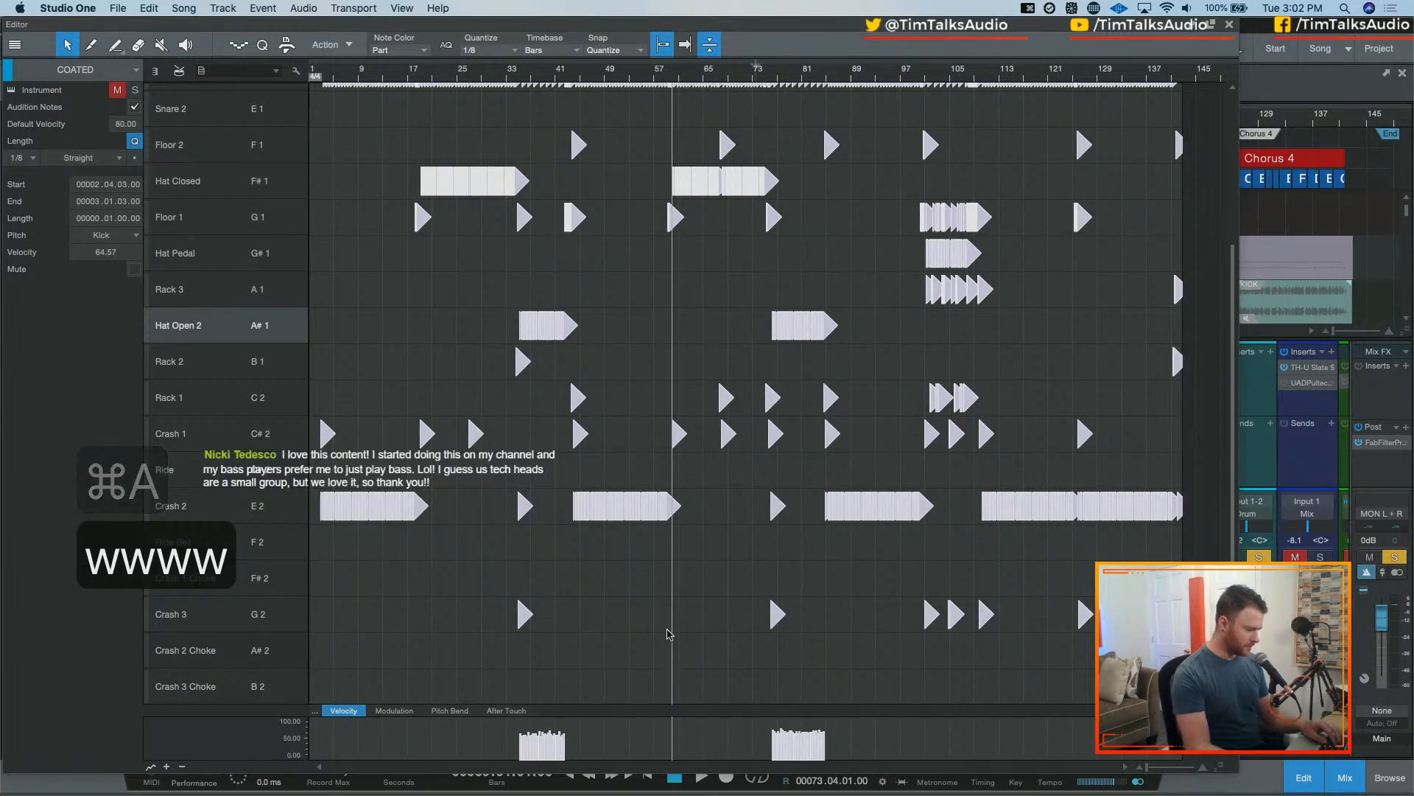
click(680, 608)
key(super+a)
drag(343, 126, 1143, 705)
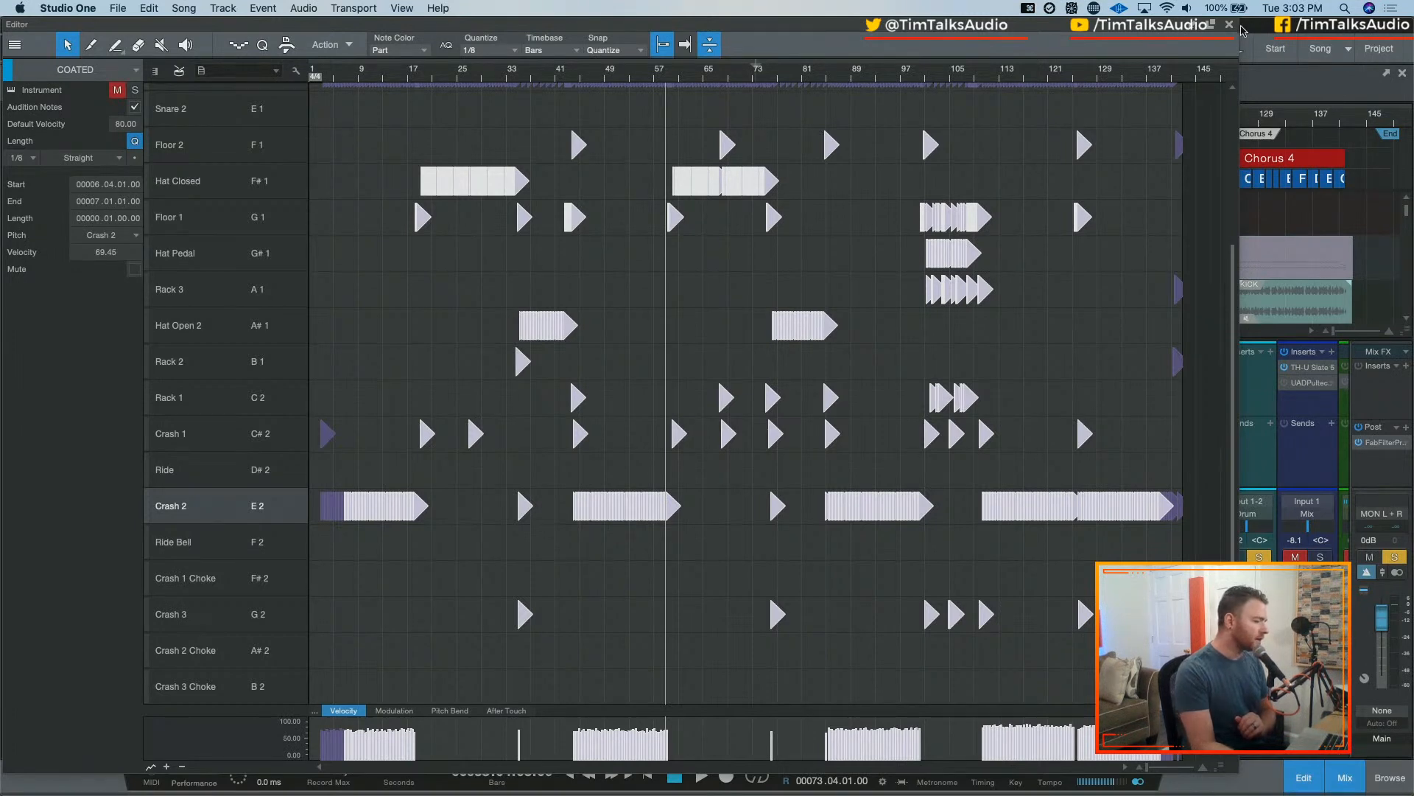
click(1230, 25)
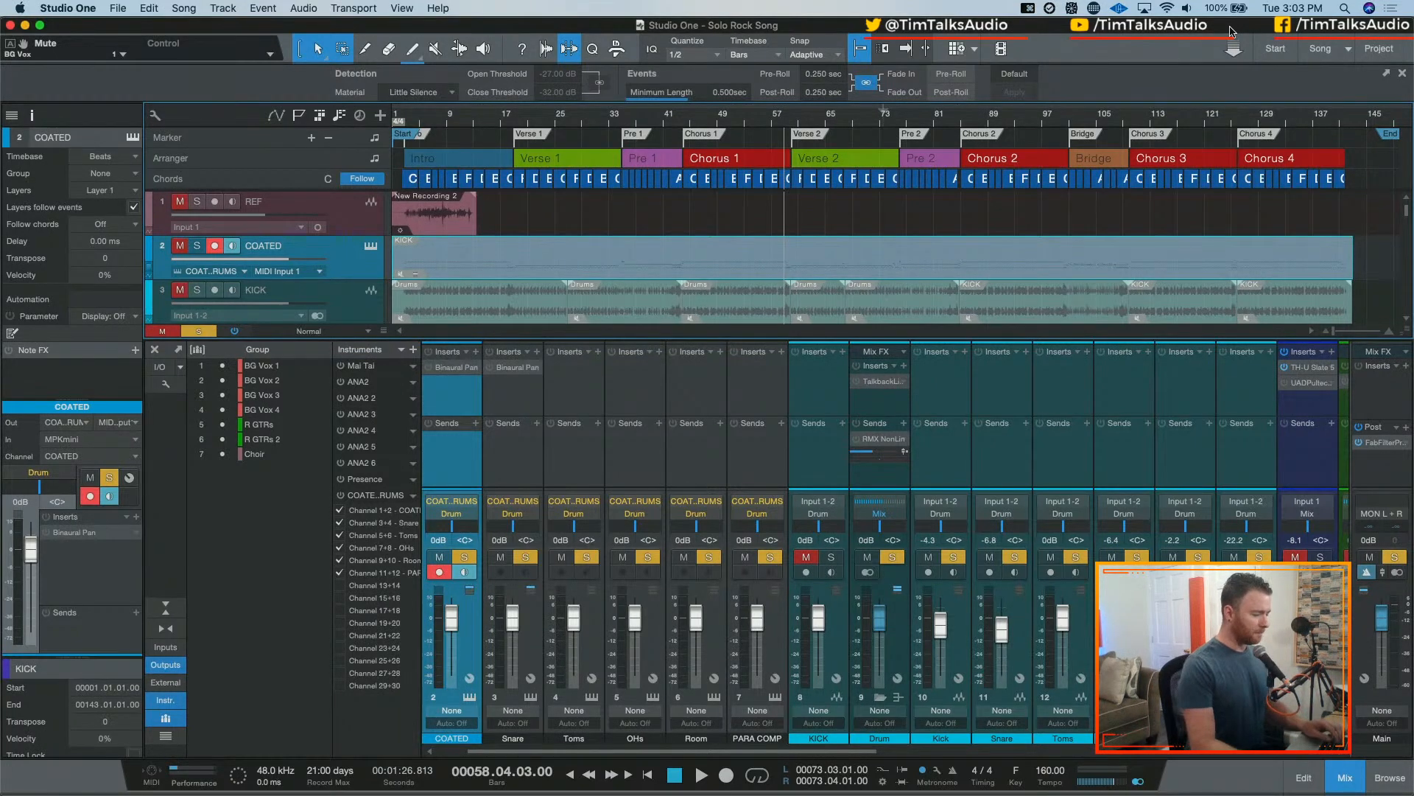
- Move the playhead to the Verse 2 marker at bar 60 and play the soloed drums while viewing their tracks and channels
scroll(779, 213, down, 3)
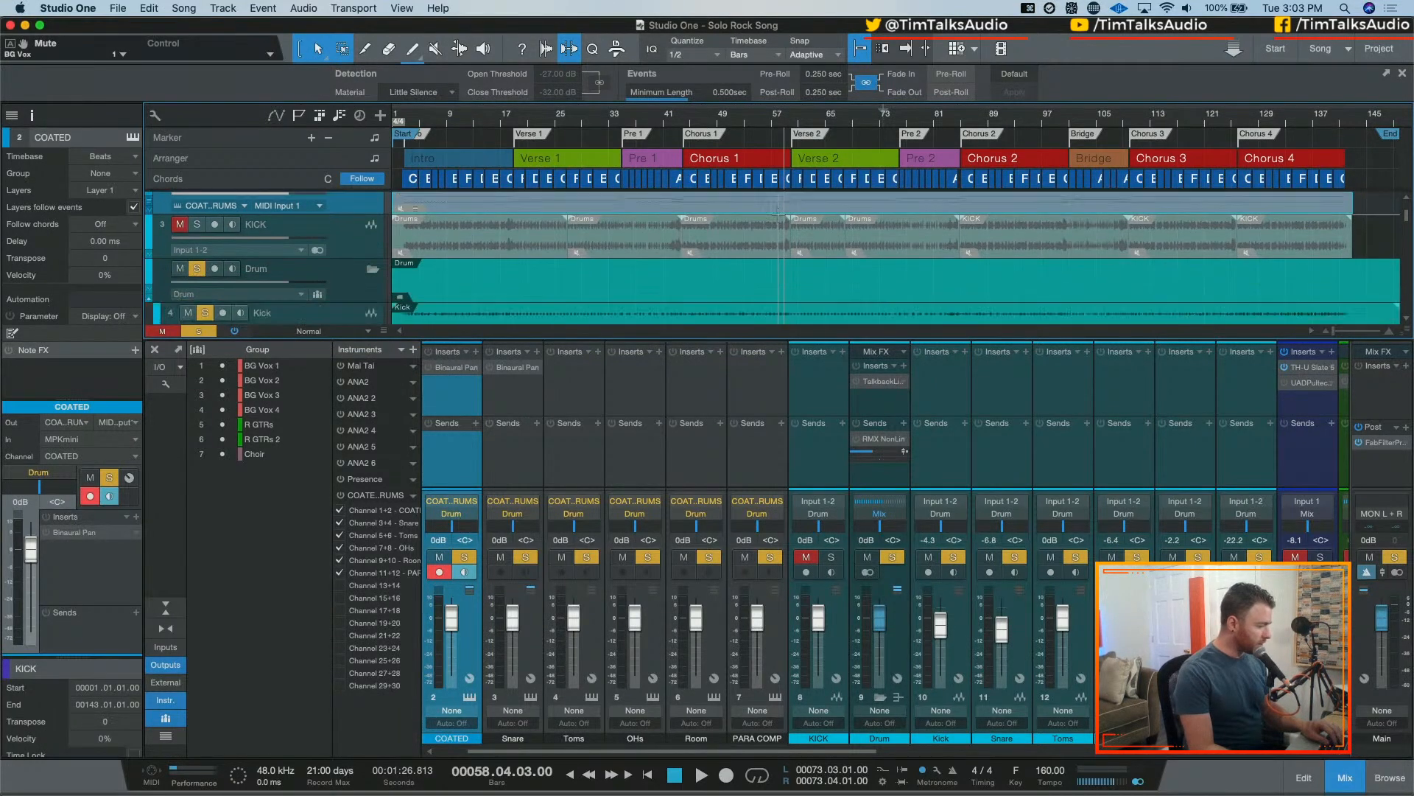
scroll(778, 214, up, 4)
key(e)
key(e)
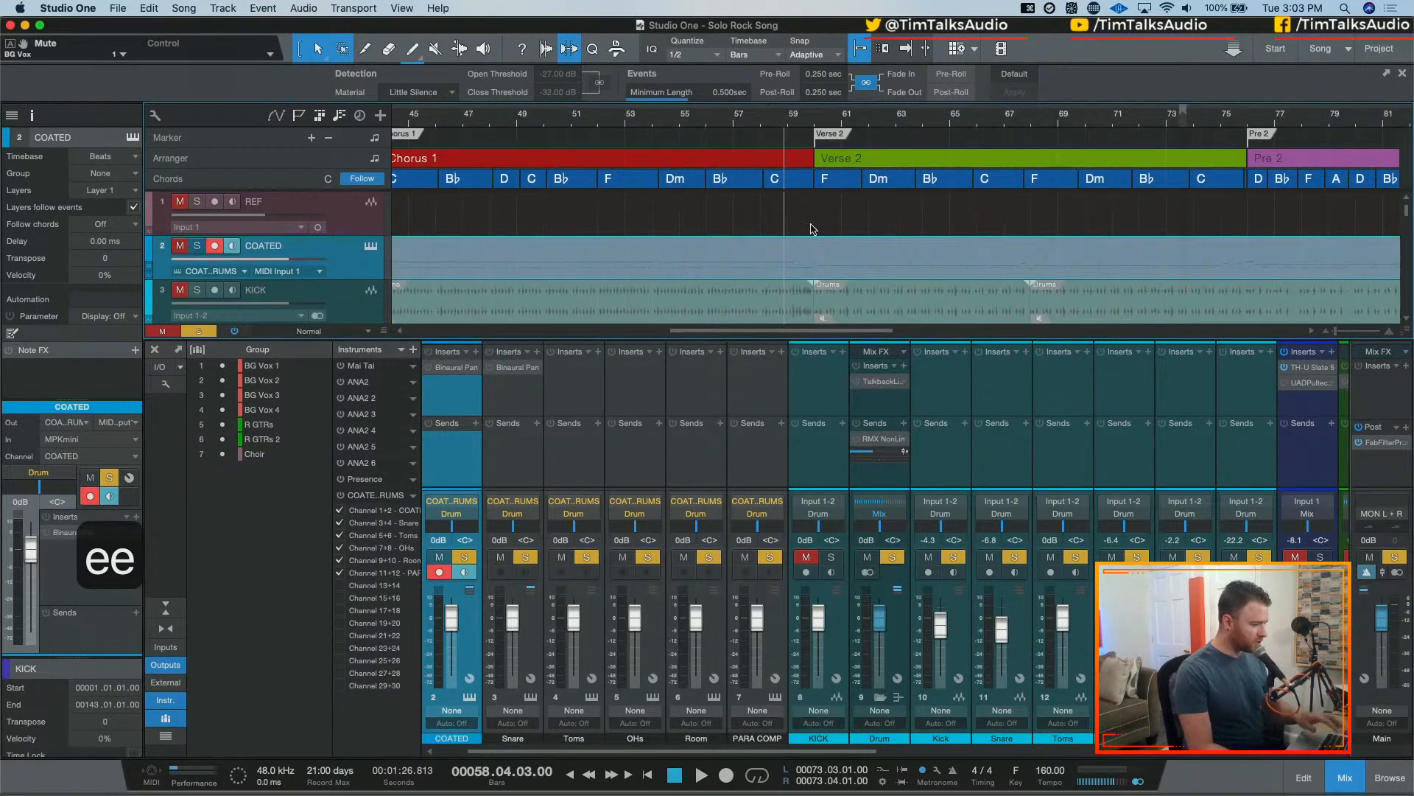
key(shift+n)
scroll(823, 193, right, 3)
scroll(822, 192, down, 1)
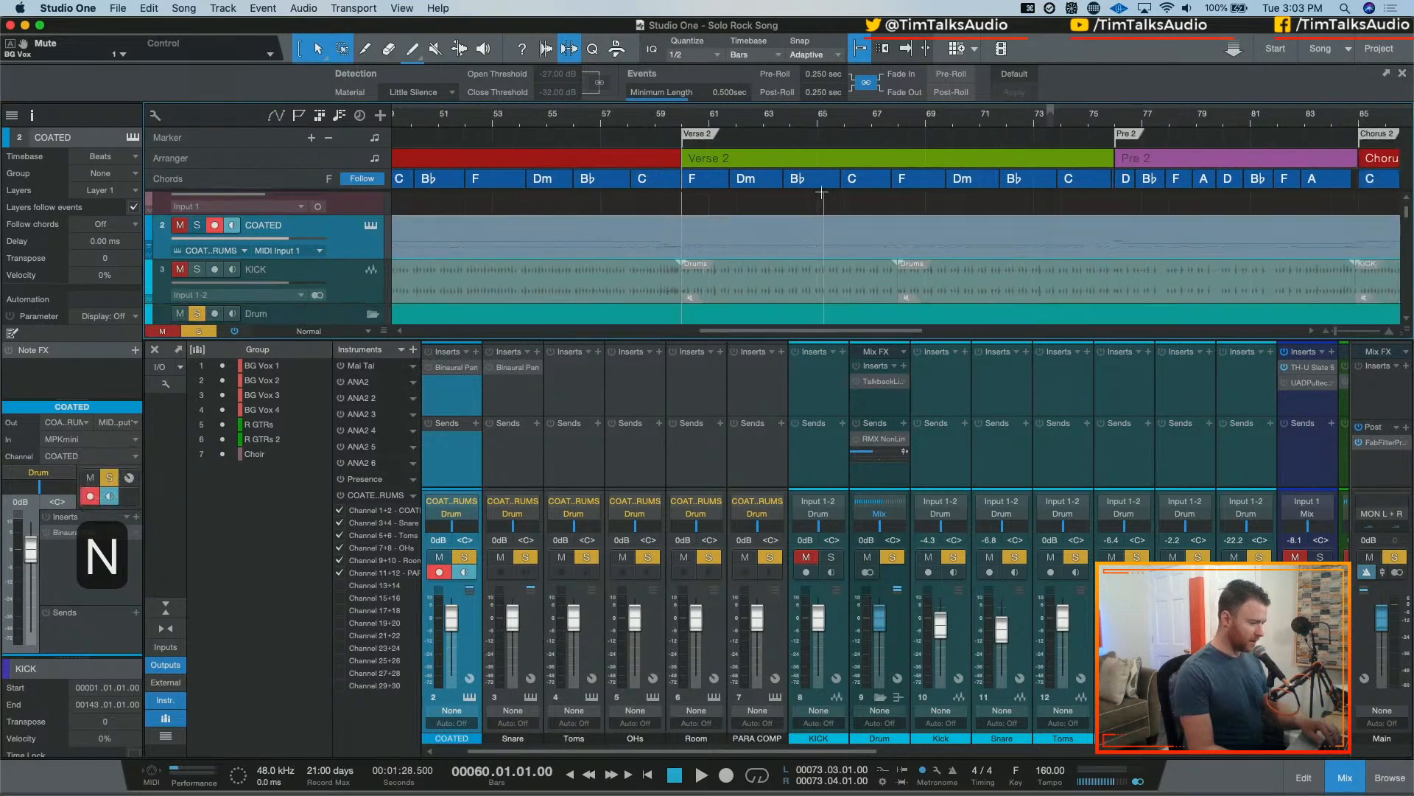
scroll(823, 192, down, 5)
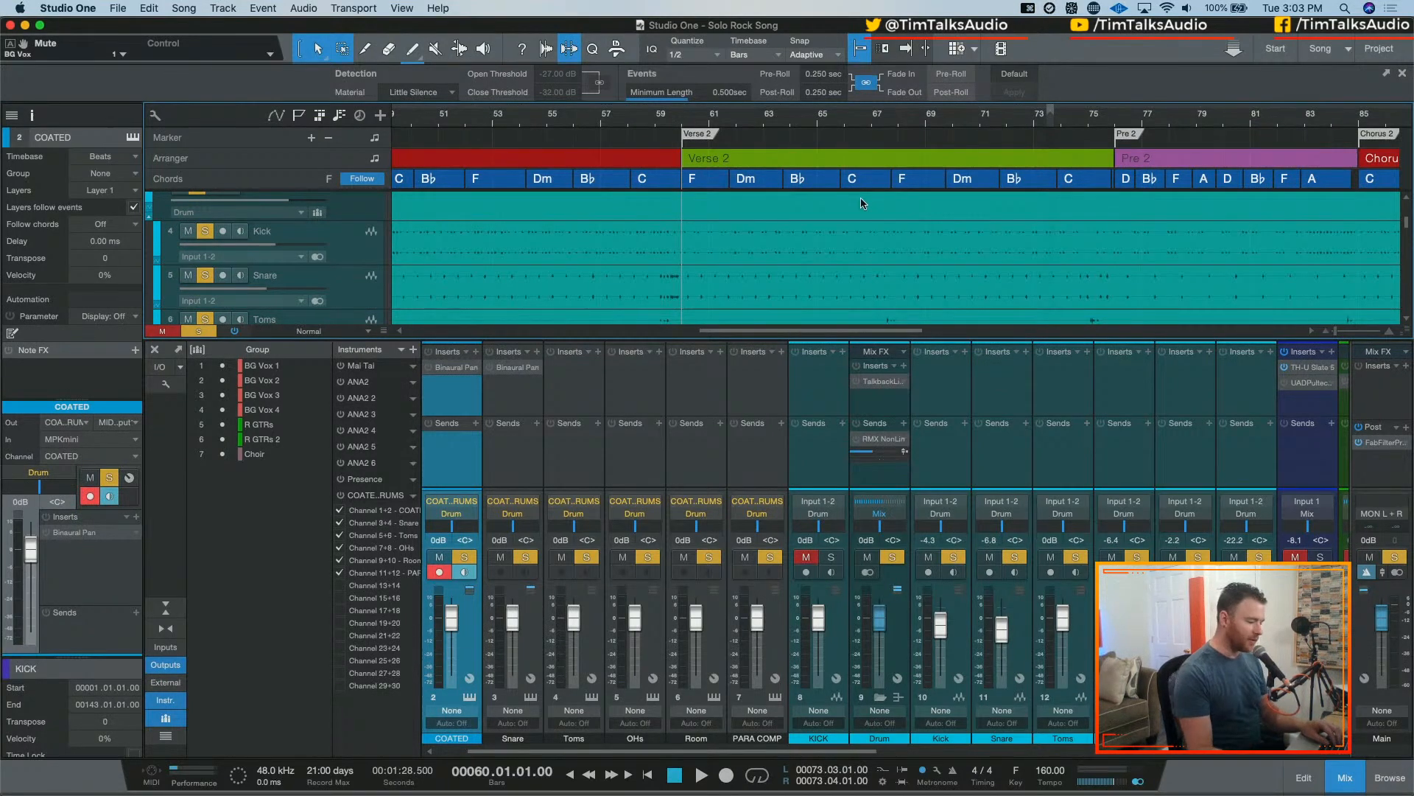
key(space)
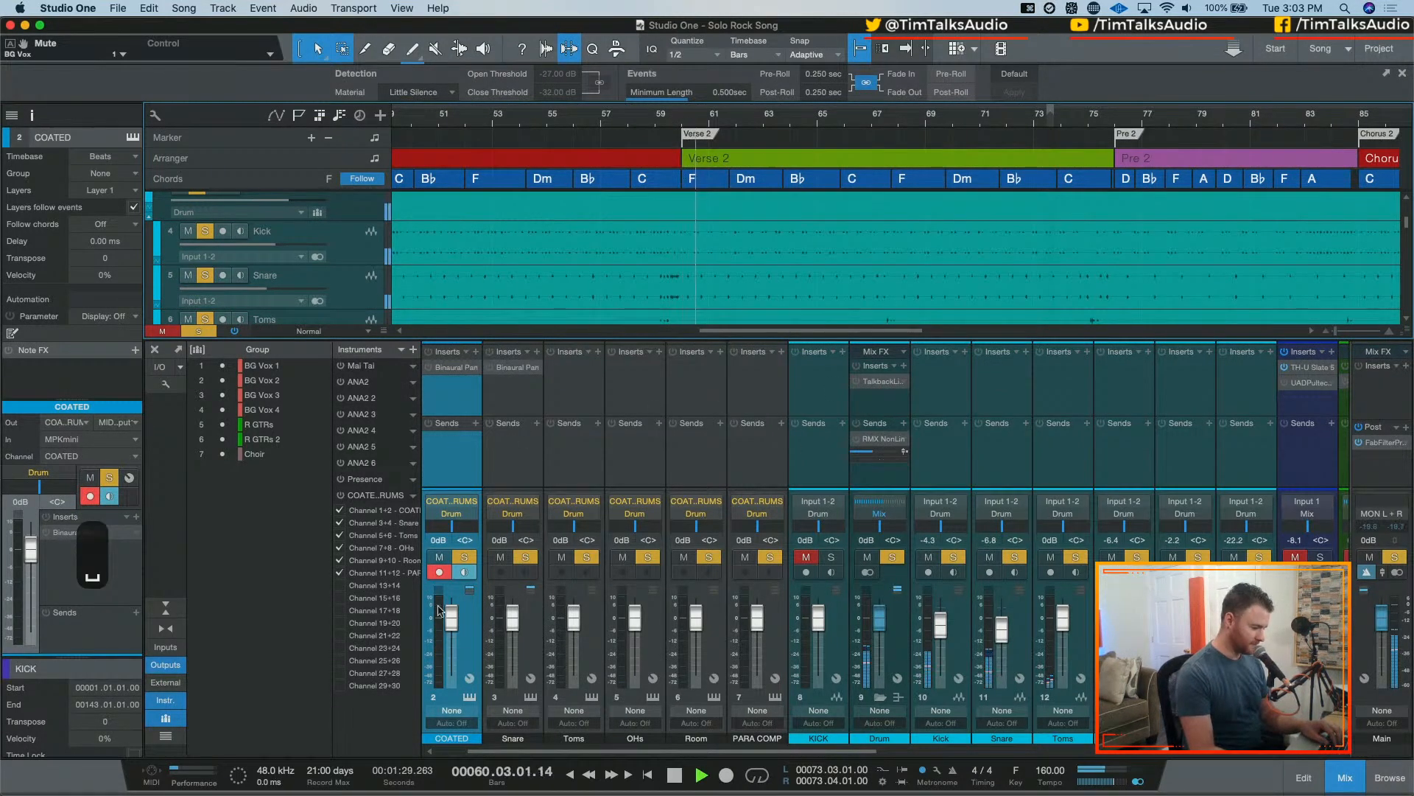
shift+click(773, 633)
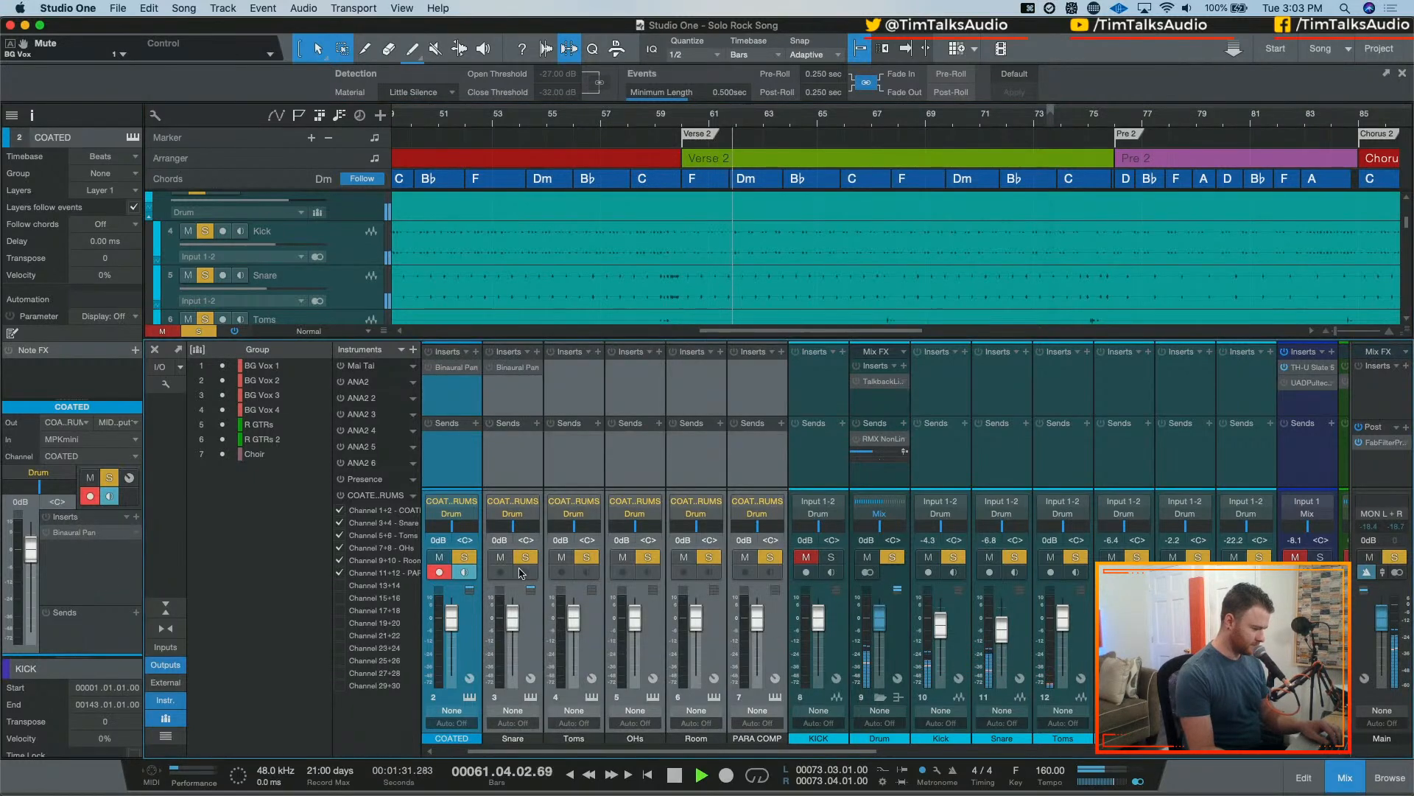
- Unsolo the COATED instrument's drum output channels in the mixer and stop playback
click(464, 559)
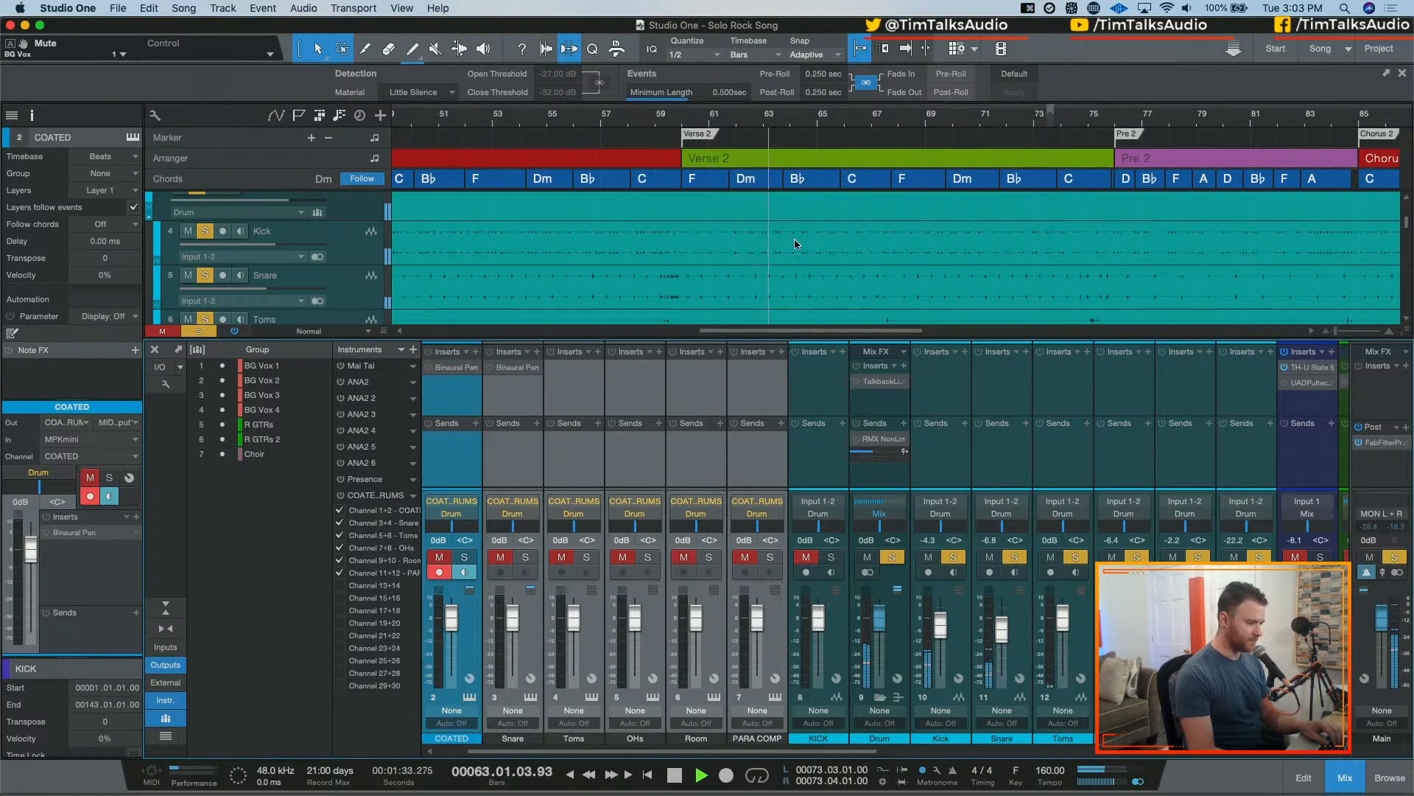
key(space)
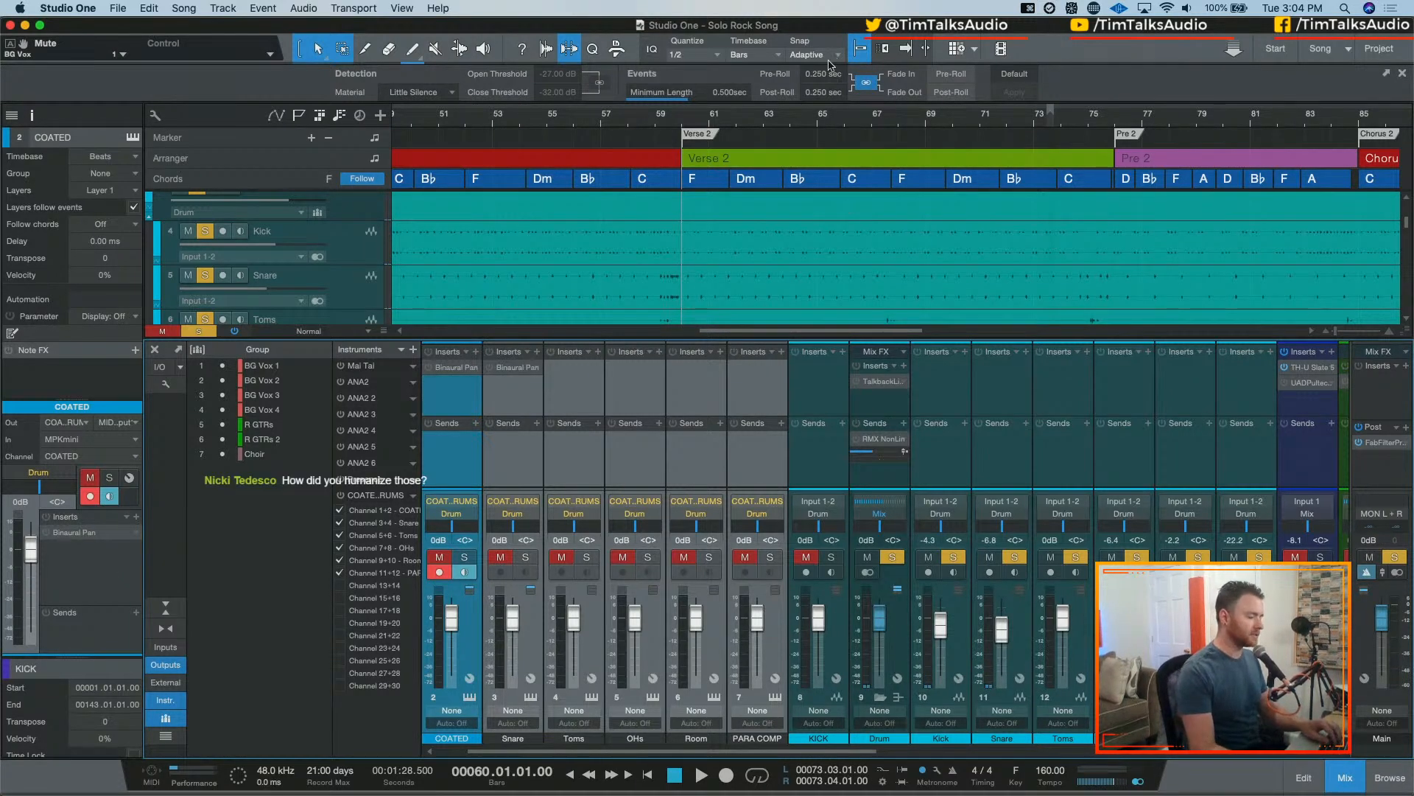
- Hide the mixer, enlarge the drum tracks' timeline view, and play the soloed drums from bar 66
scroll(787, 230, right, 2)
scroll(787, 230, right, 2)
scroll(810, 228, up, 3)
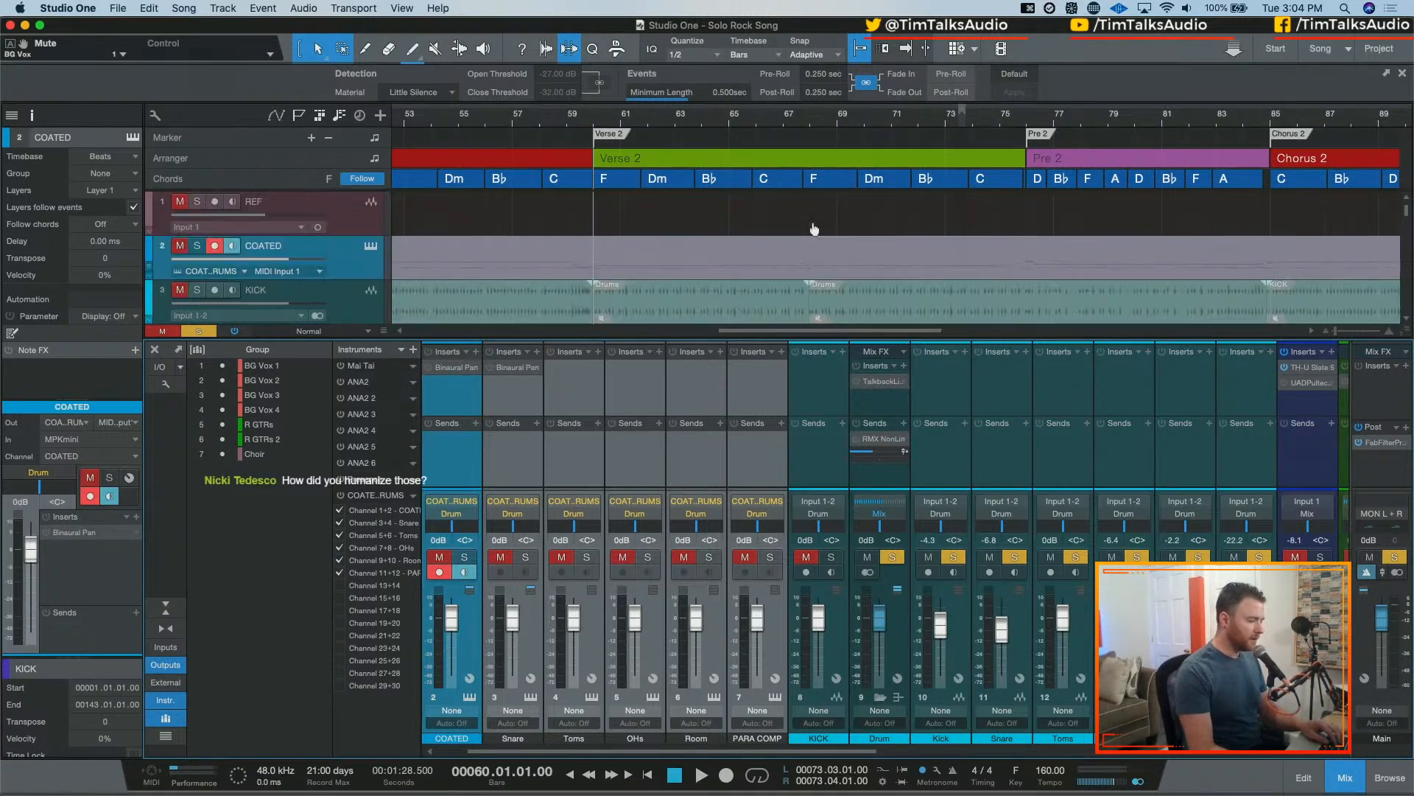
scroll(814, 229, down, 1)
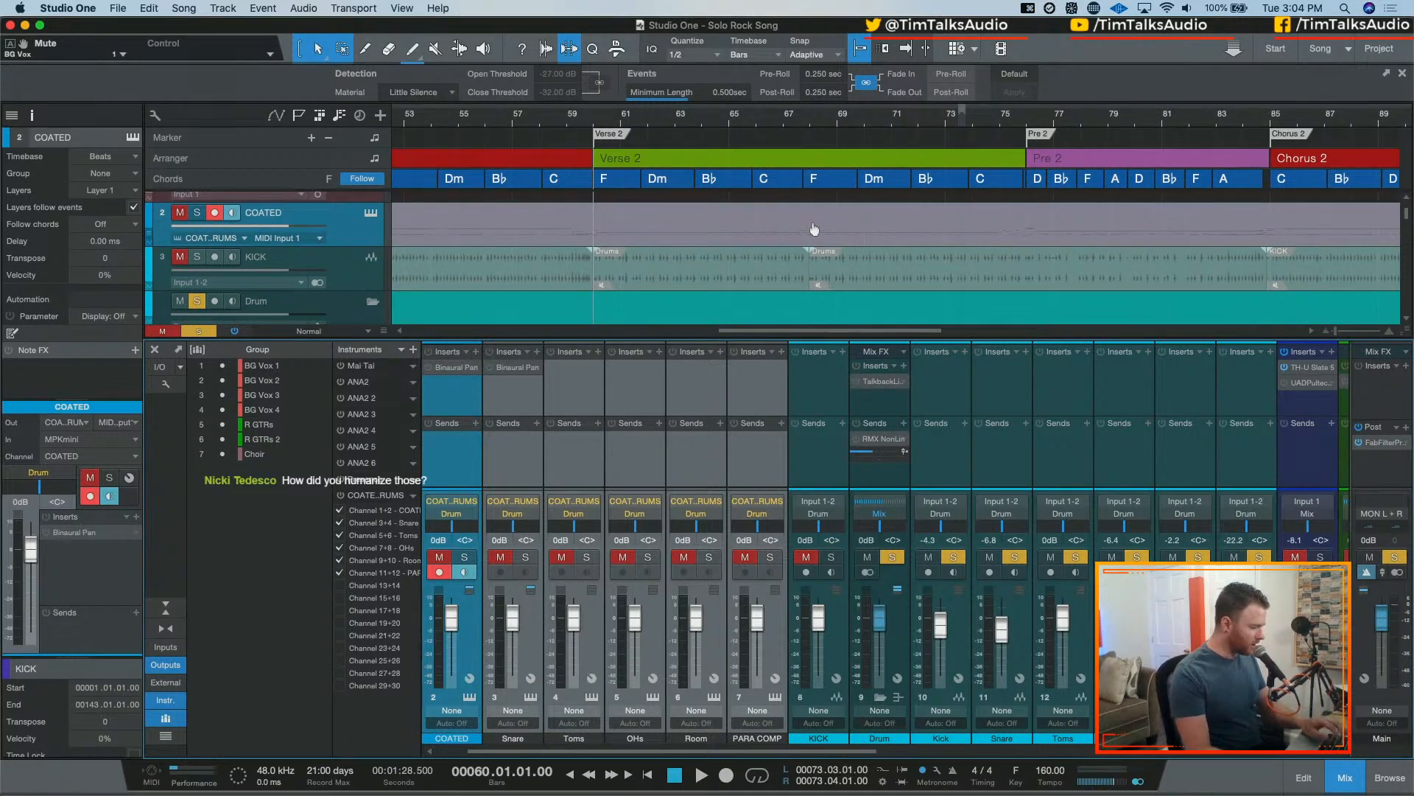
key(F3)
click(760, 124)
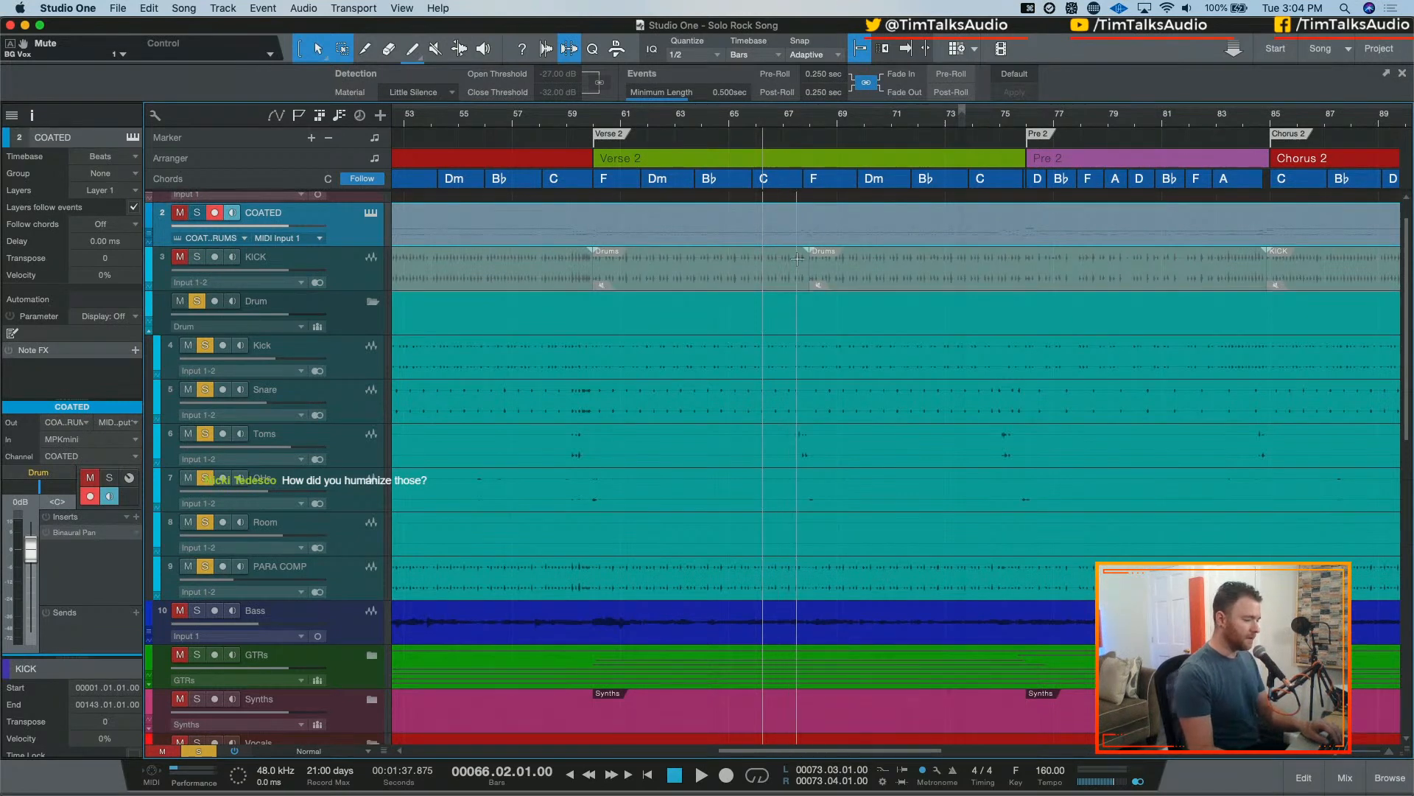
key(e)
key(e)
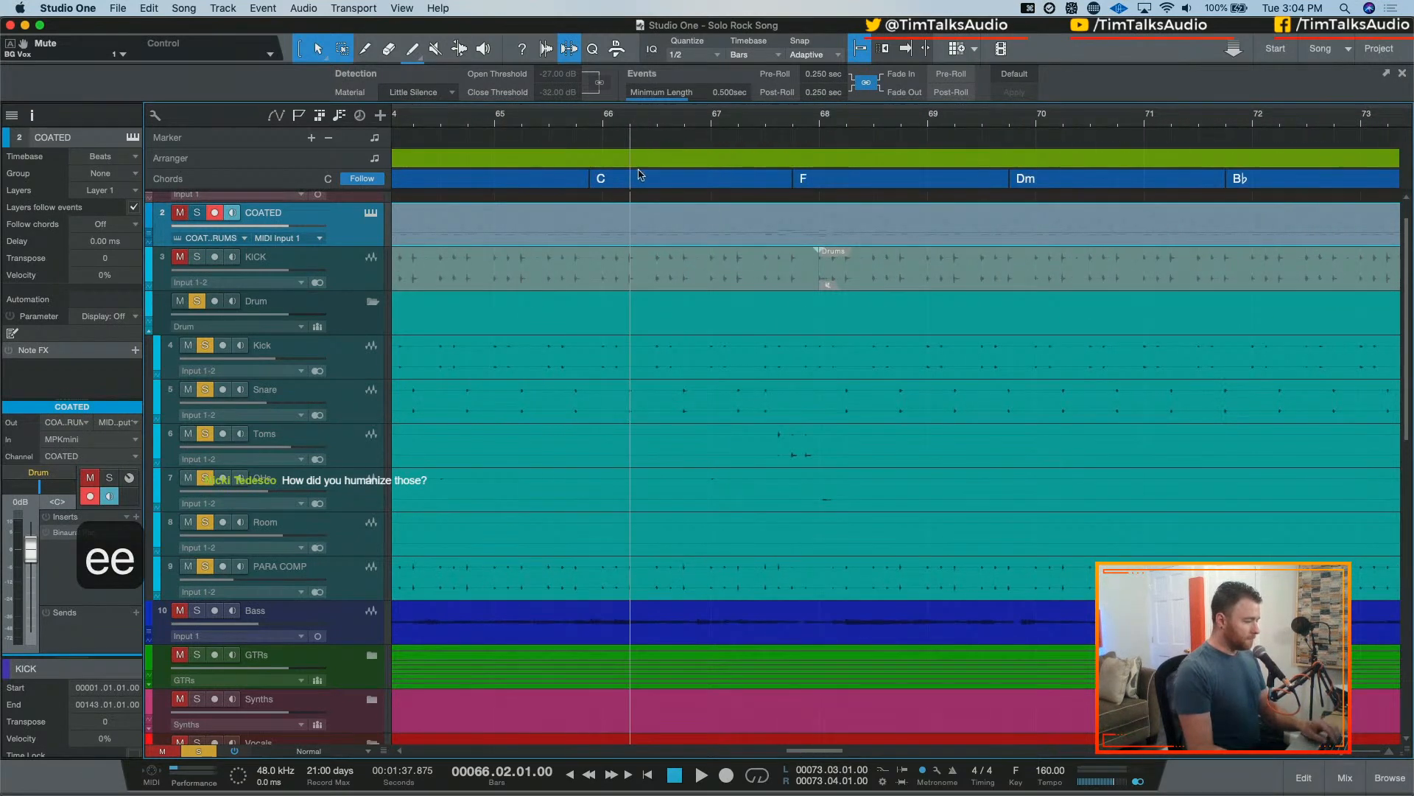
click(602, 122)
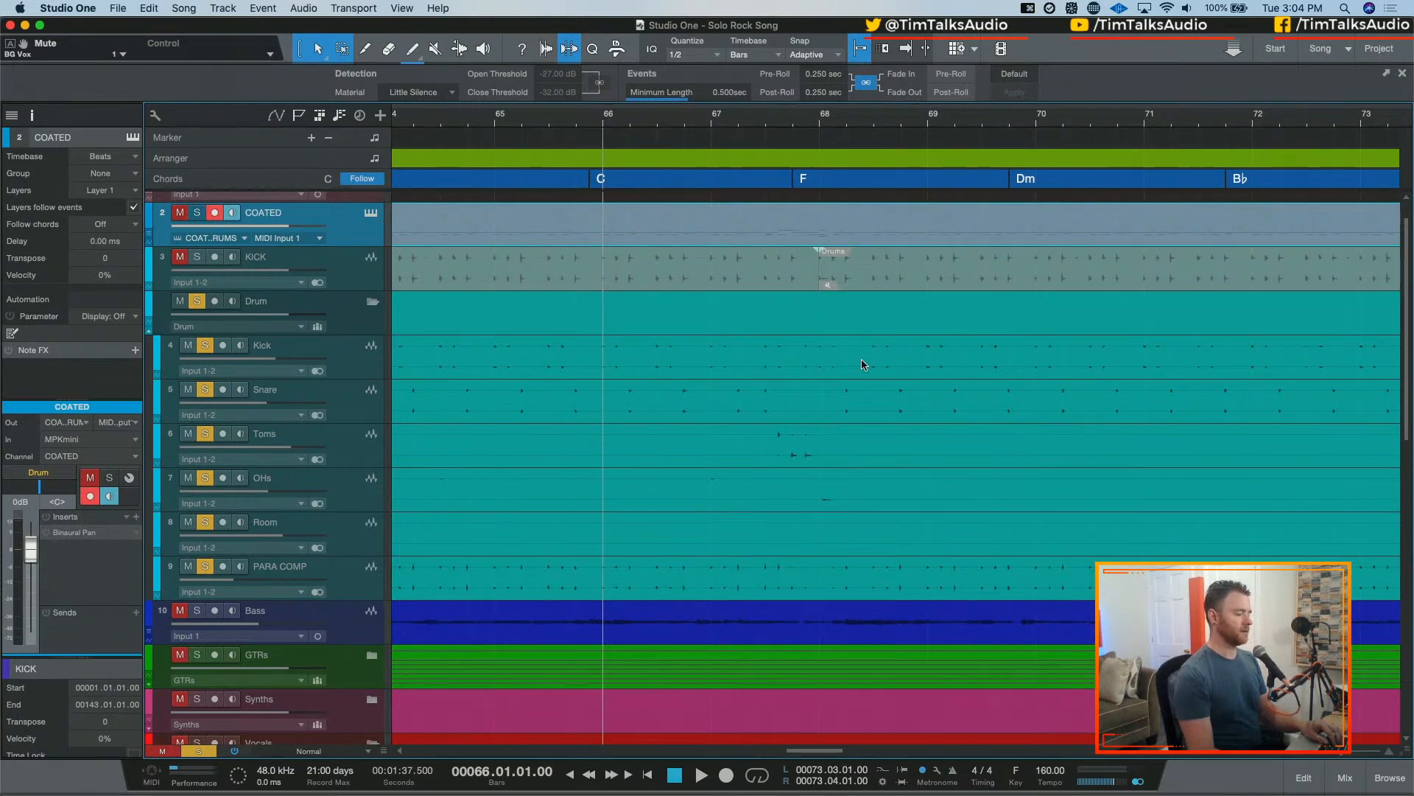
key(space)
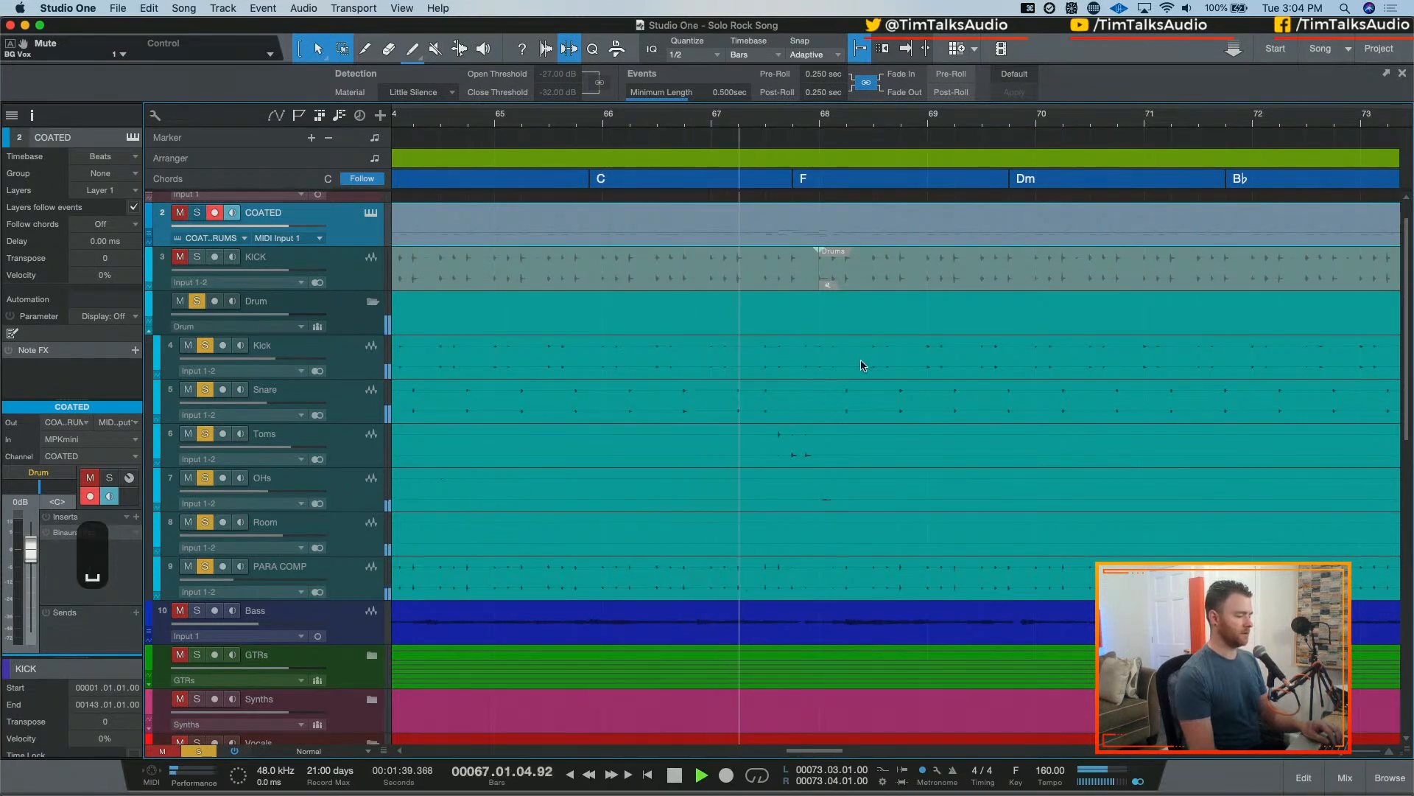
key(space)
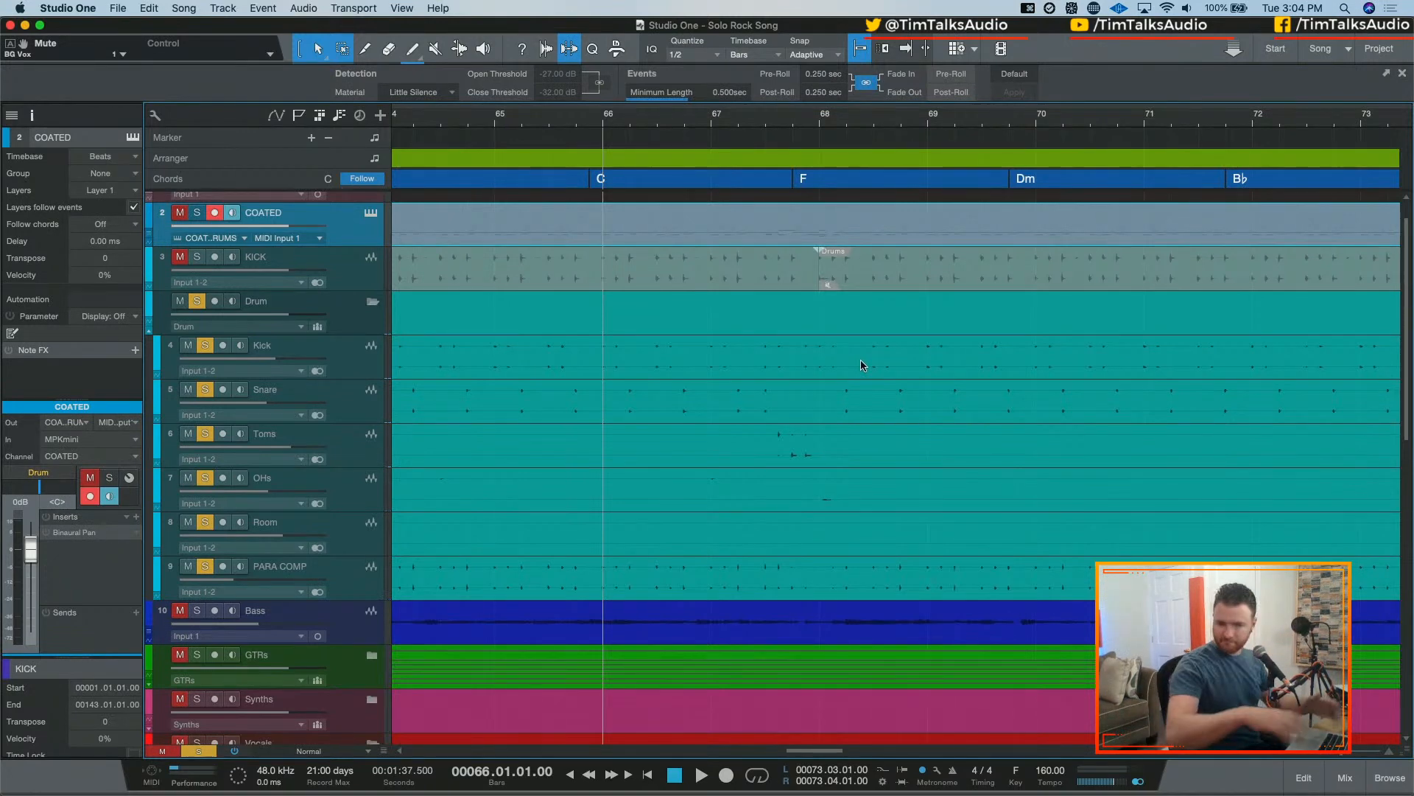
- Move the playhead to bar 73 and play the soloed drums into the fill before Pre 2
scroll(720, 341, right, 10)
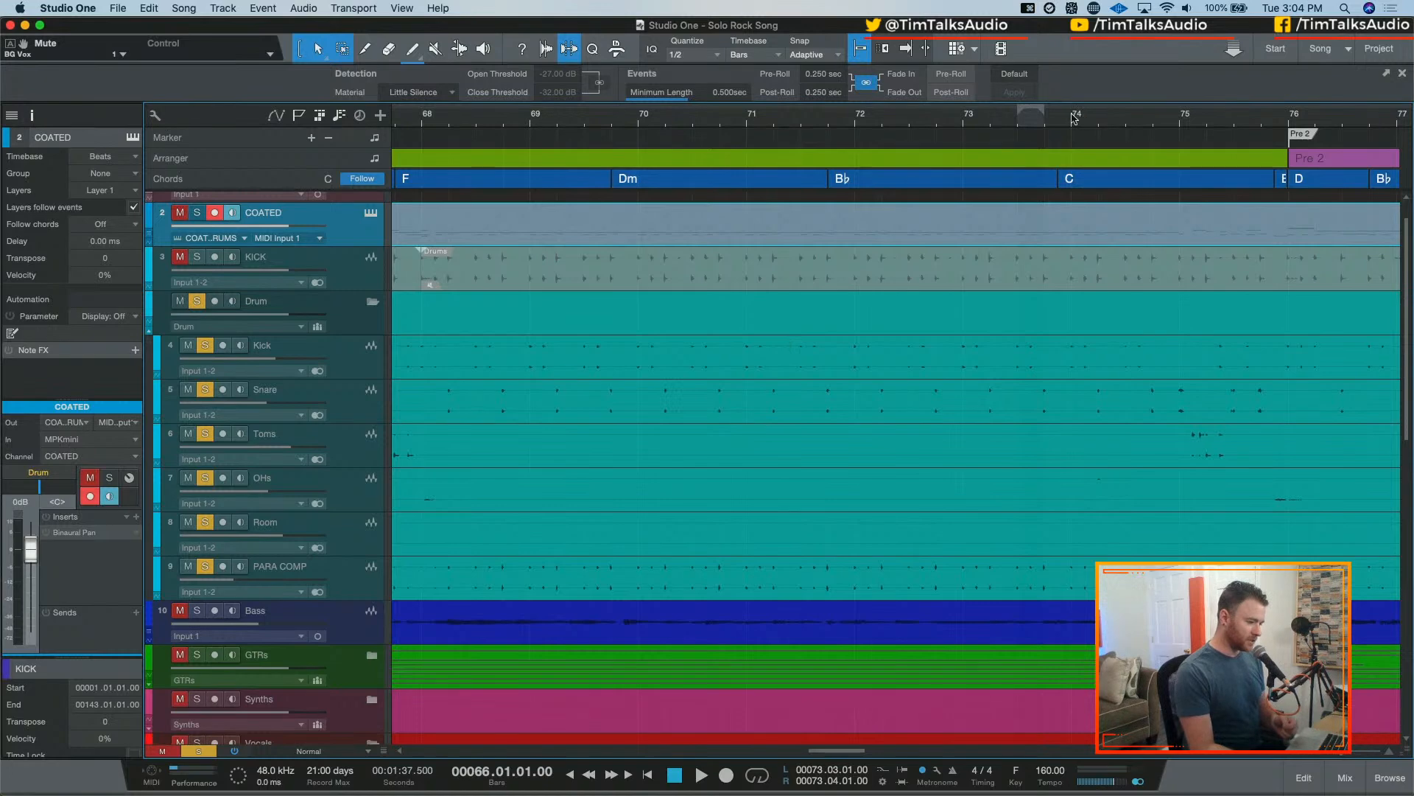
click(1049, 124)
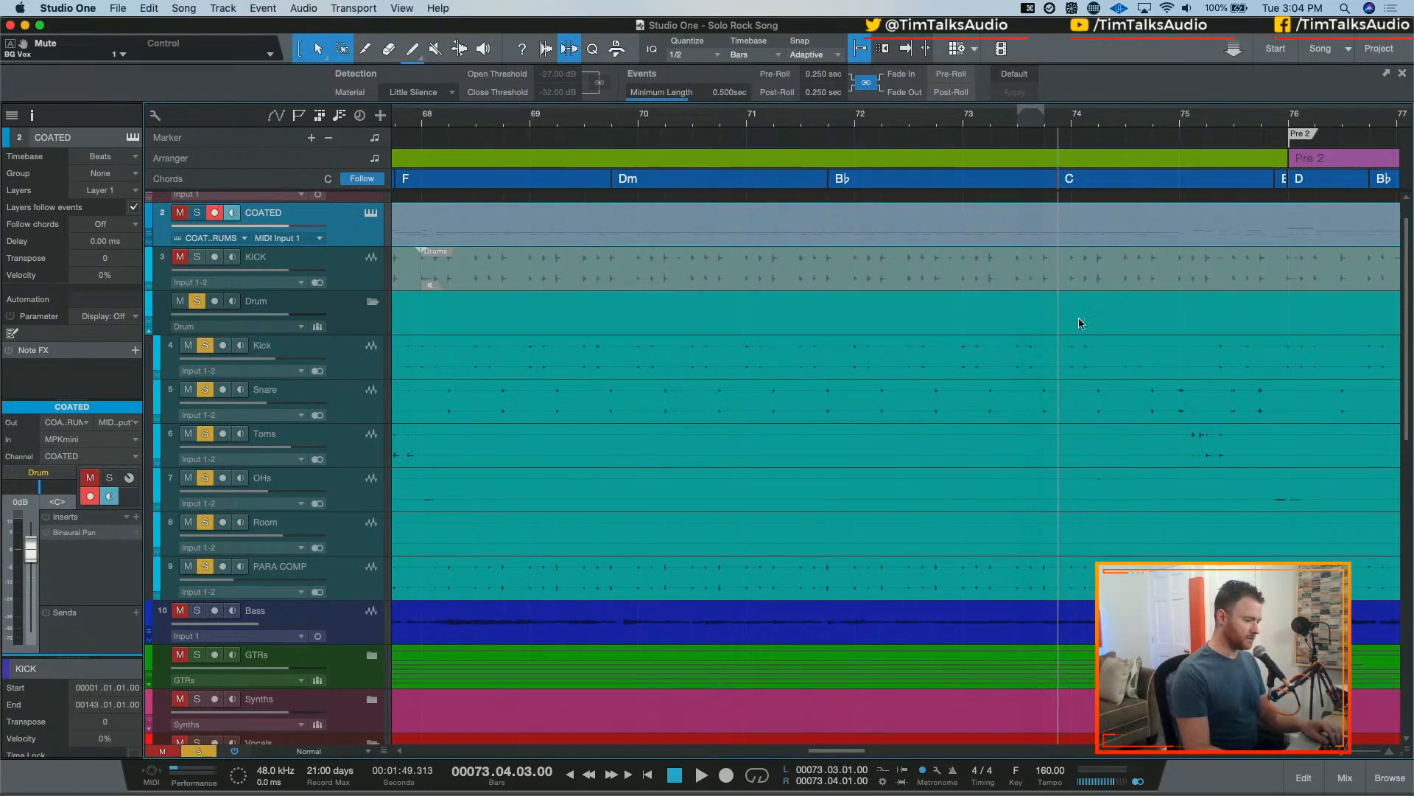
click(966, 120)
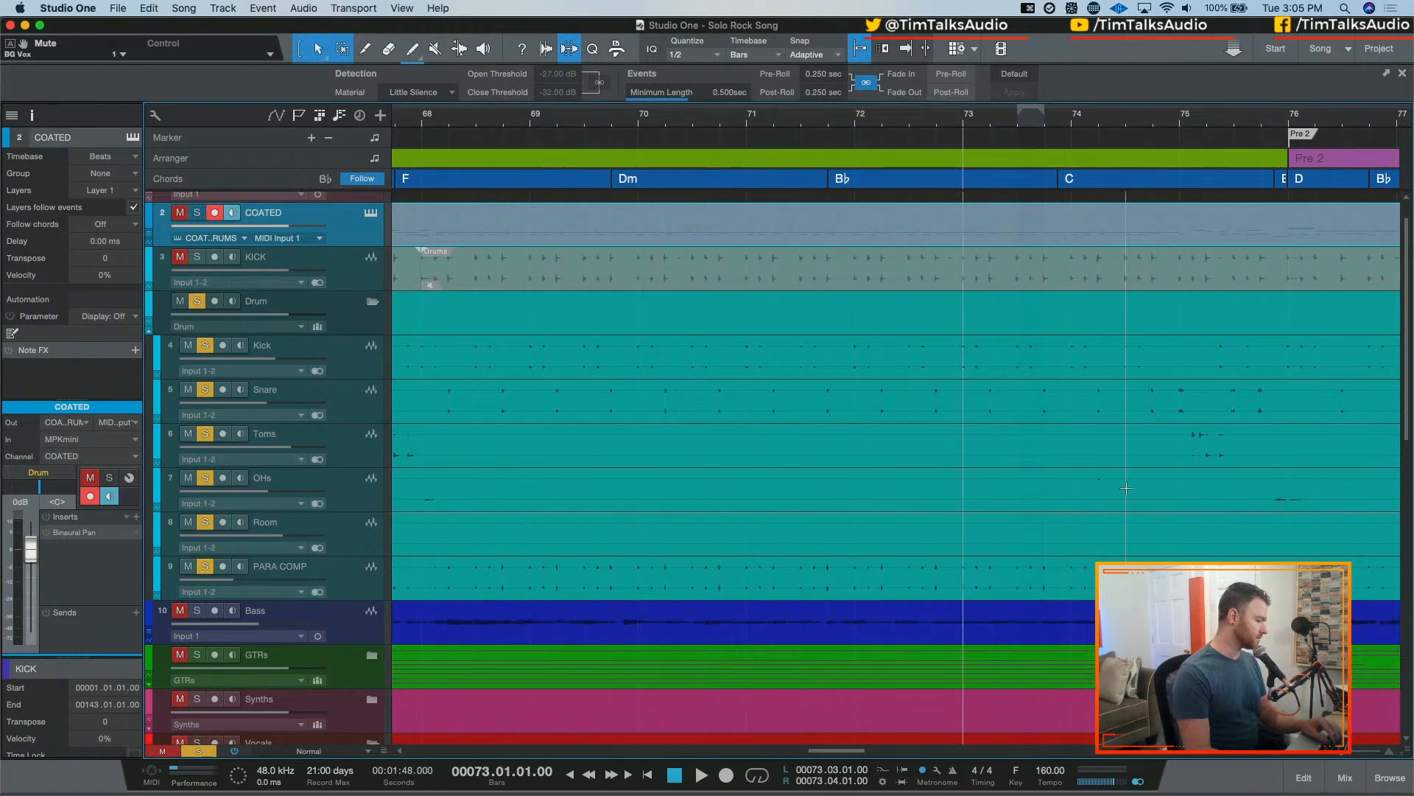
key(space)
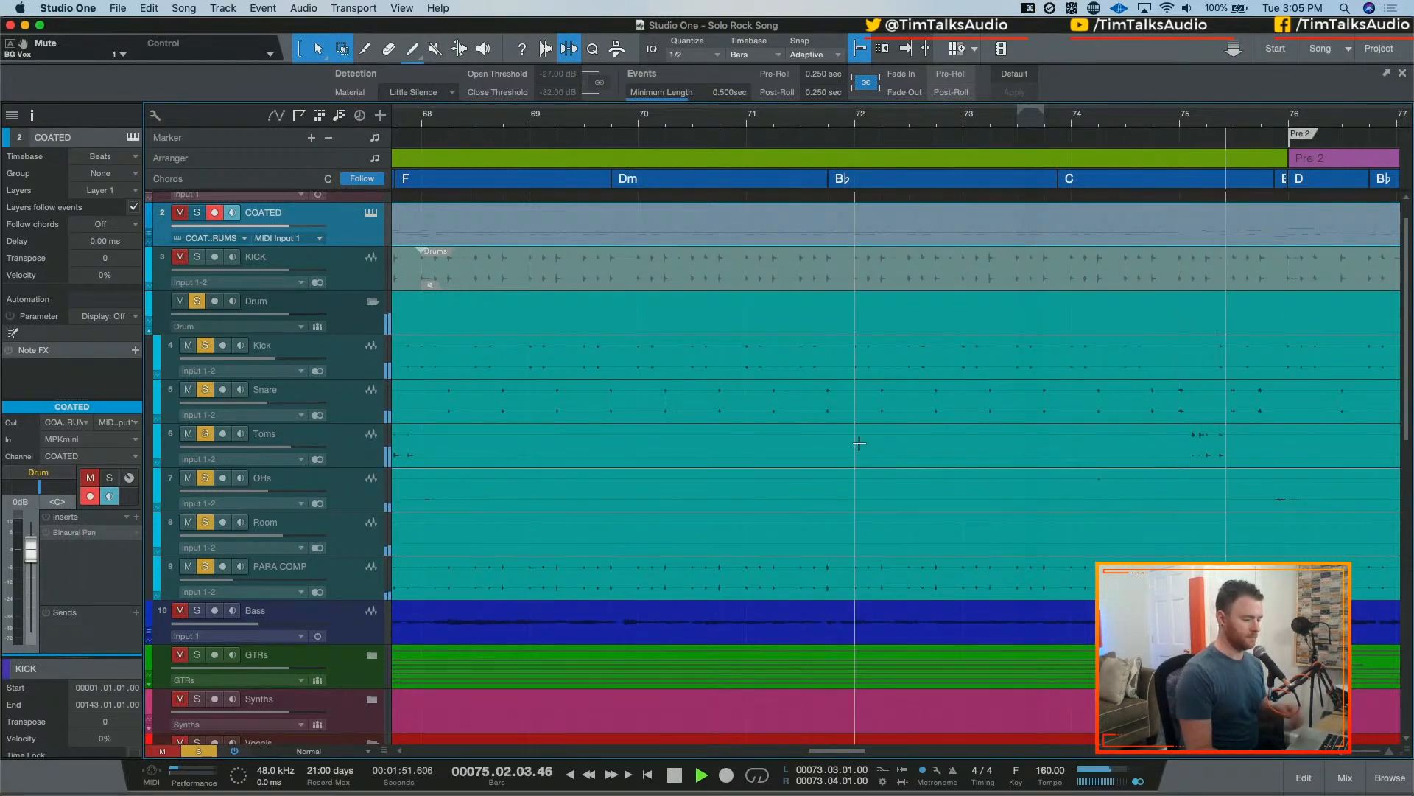
key(space)
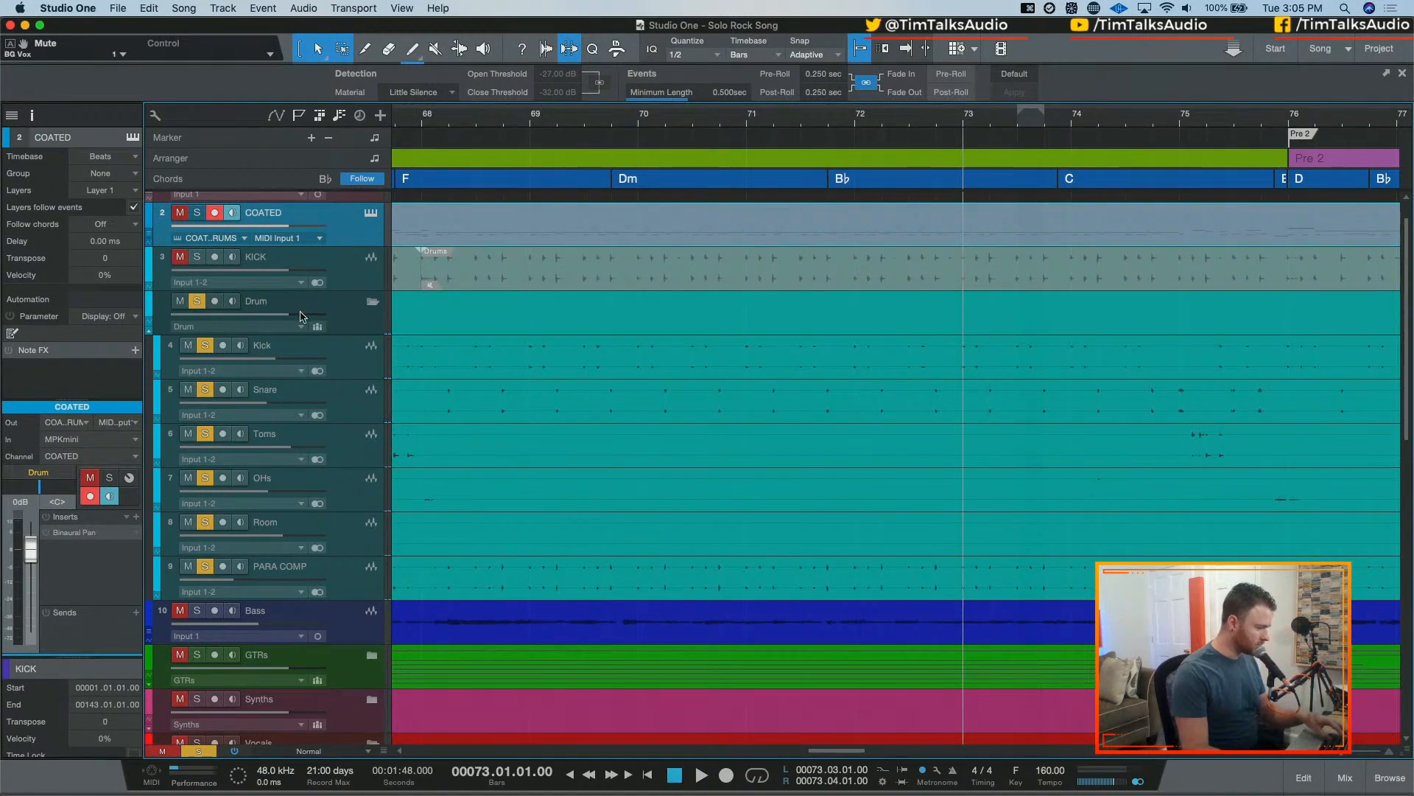
- Show the mixer, select the Drum folder channel to inspect its insert and send, and hide the mixer
mouse_move(291, 319)
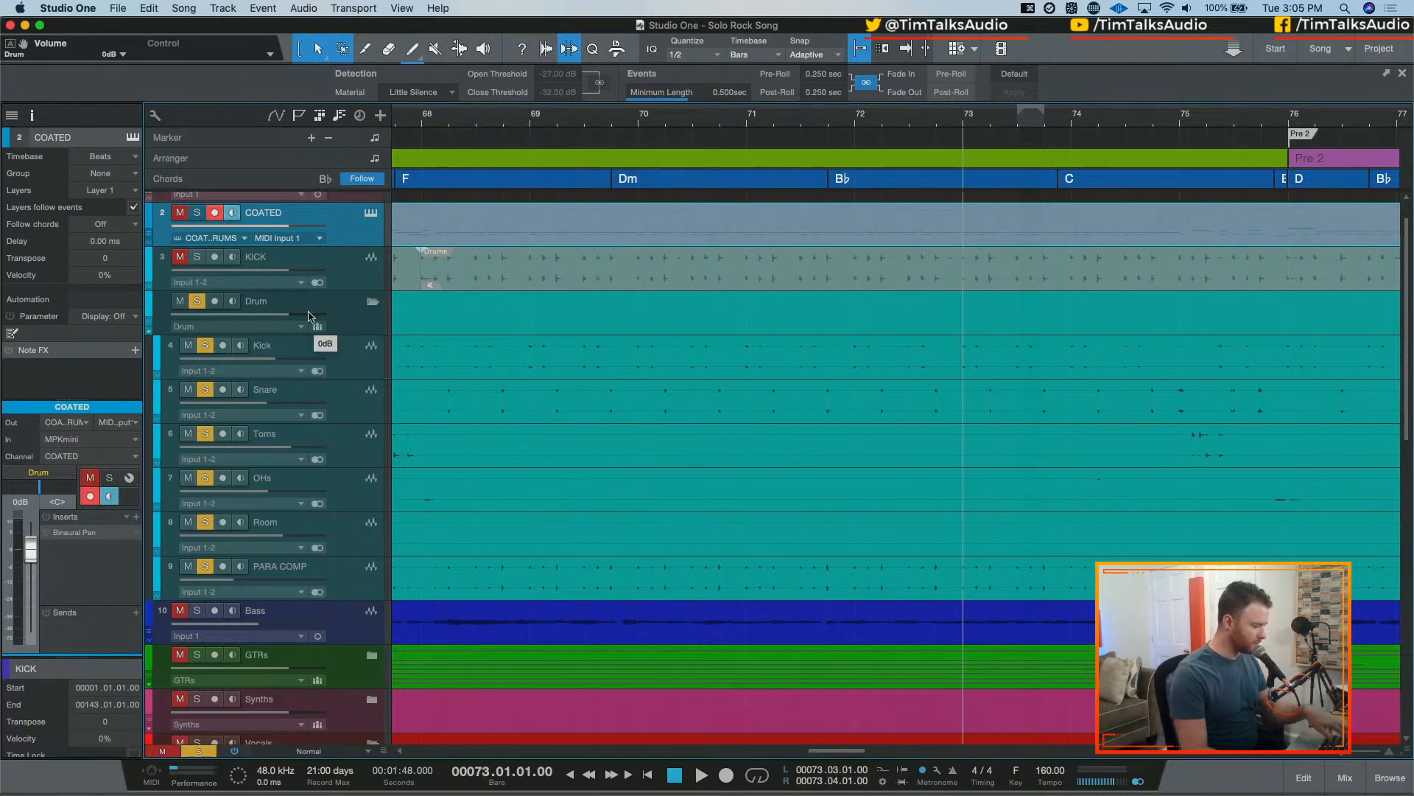
key(F3)
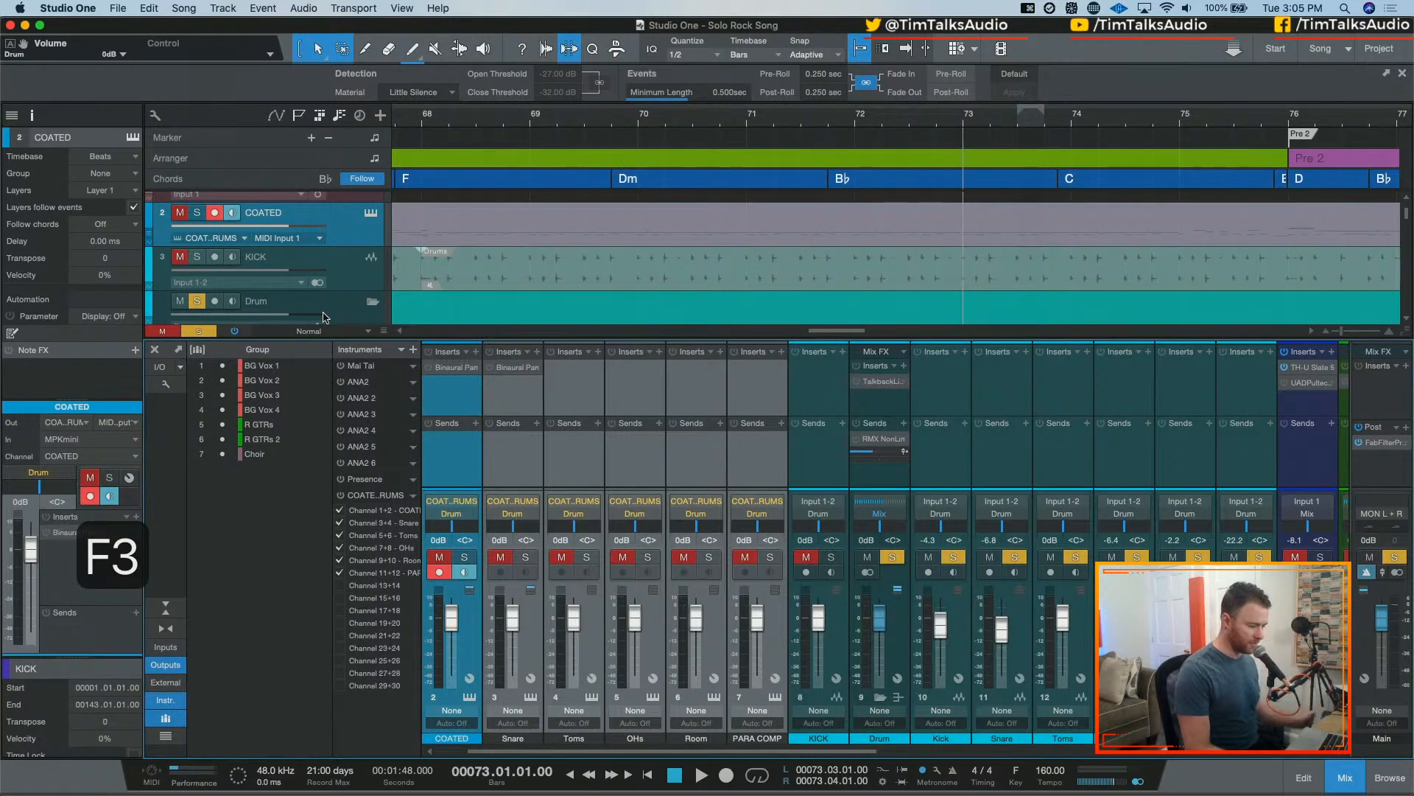
click(898, 410)
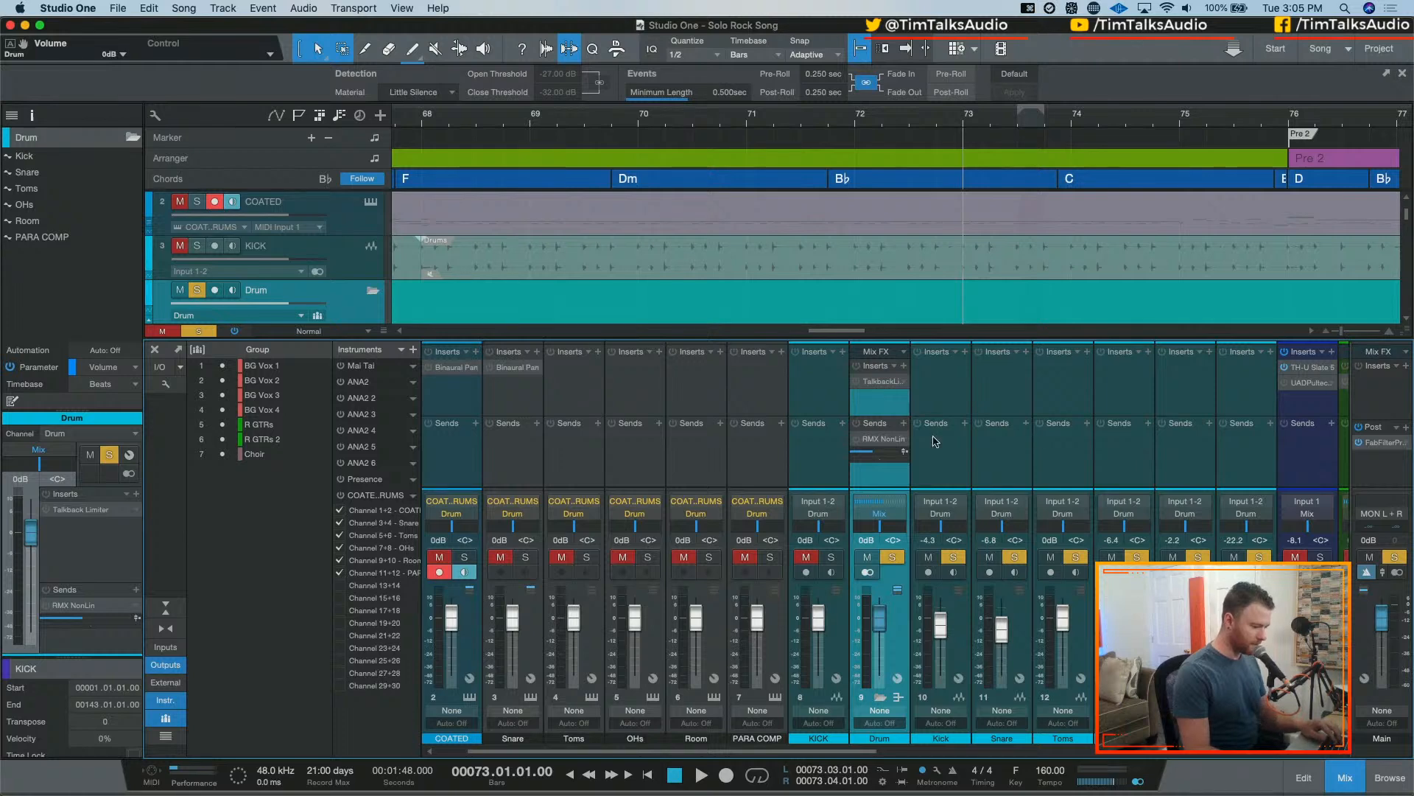
scroll(918, 233, right, 5)
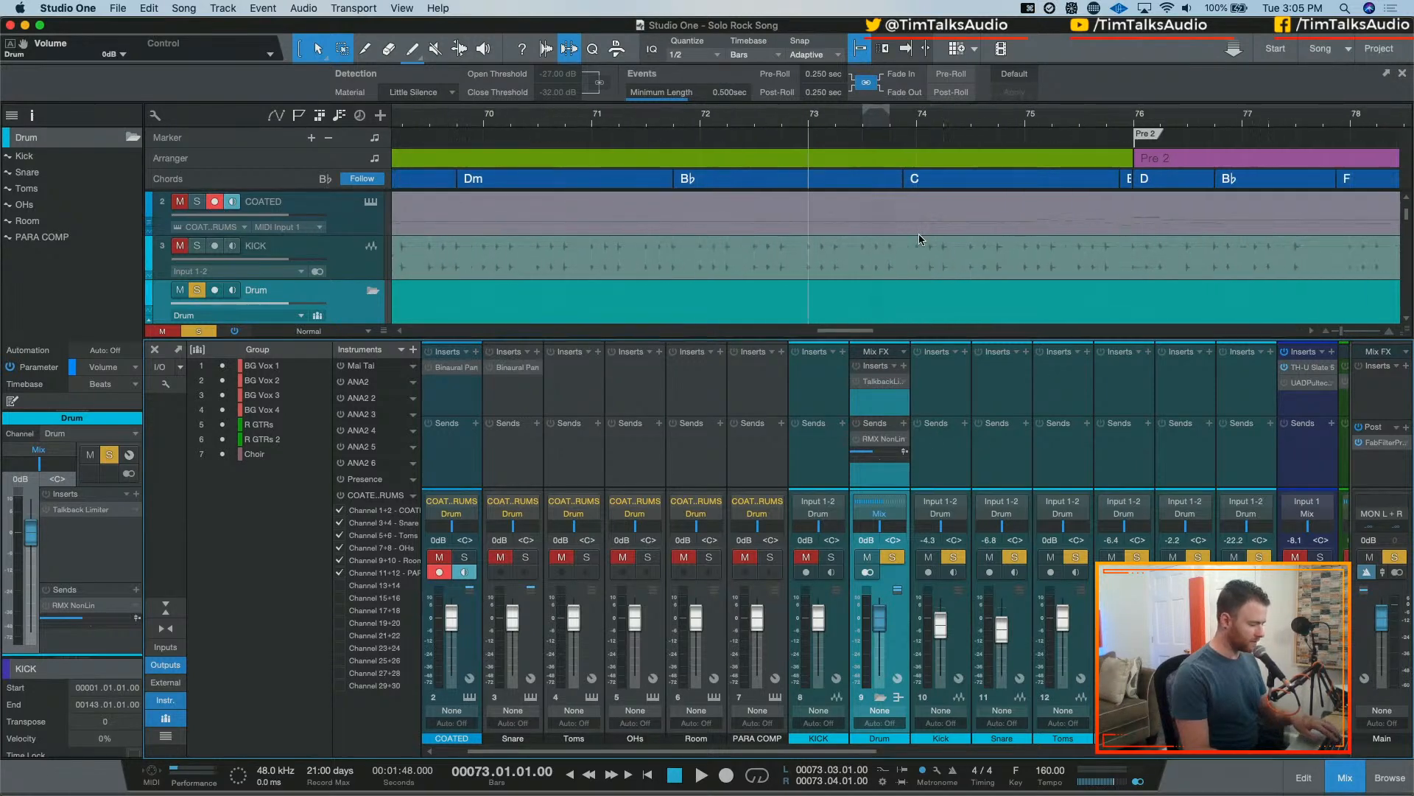
key(F3)
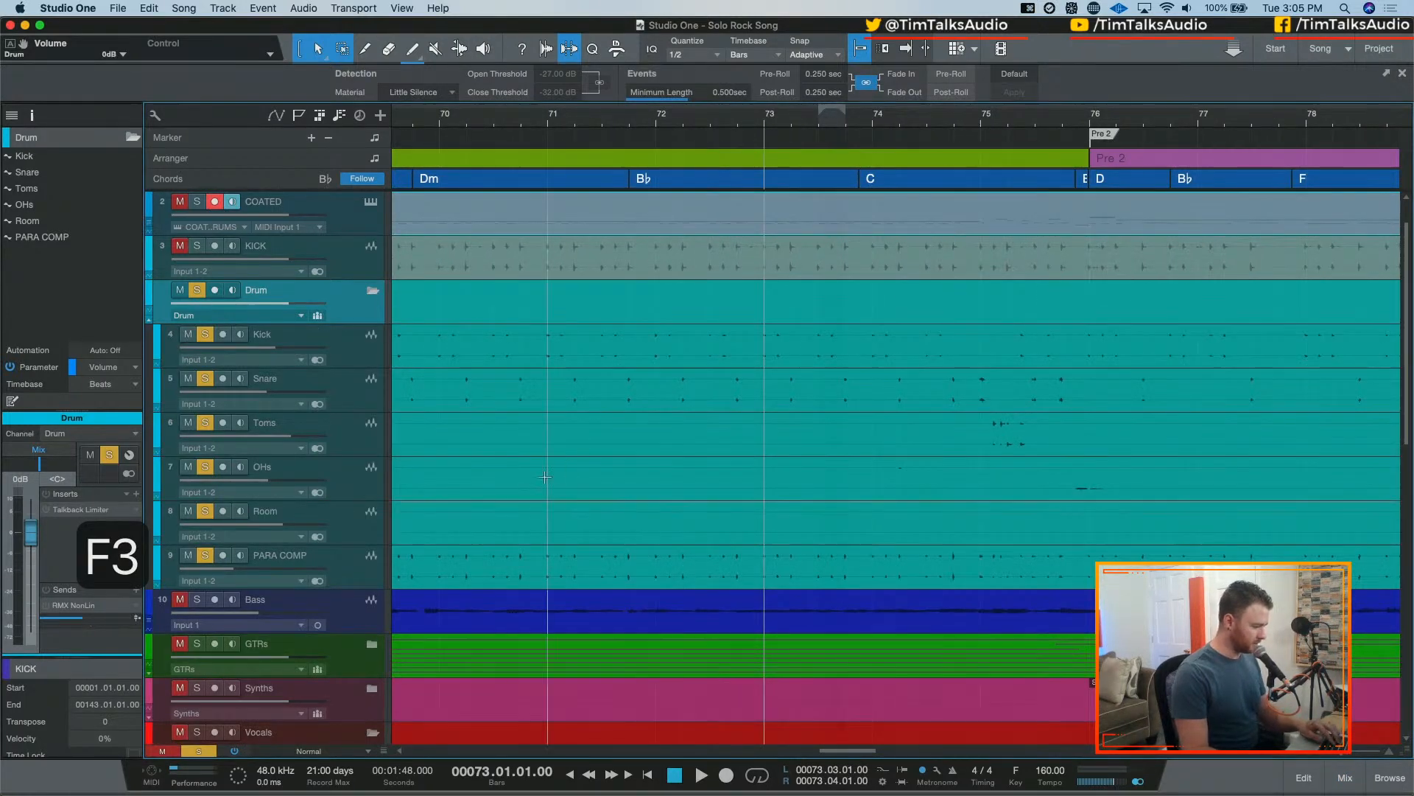
- Select the drum tracks from Kick through PARA COMP and set the arrangement's track height to Large
shift+click(353, 574)
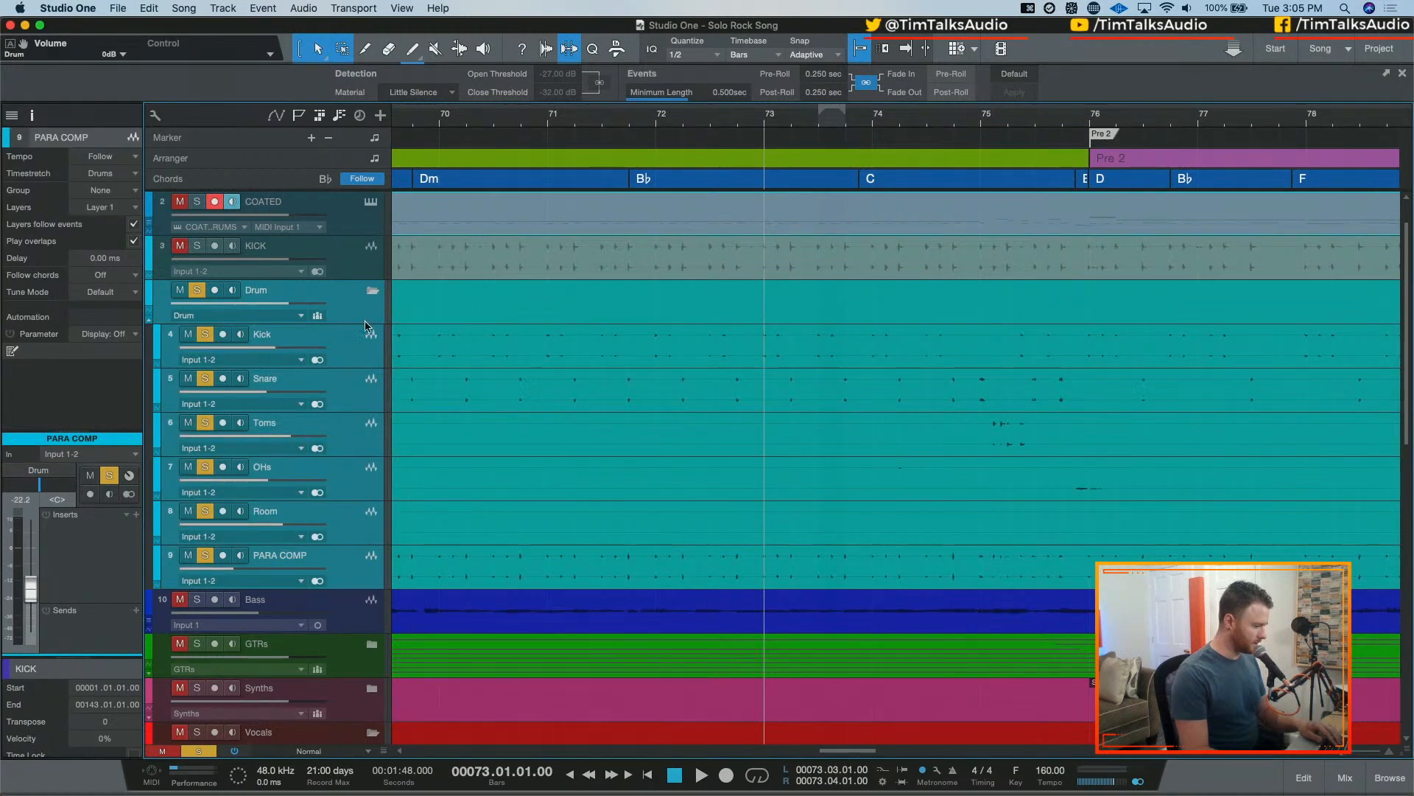
click(364, 358)
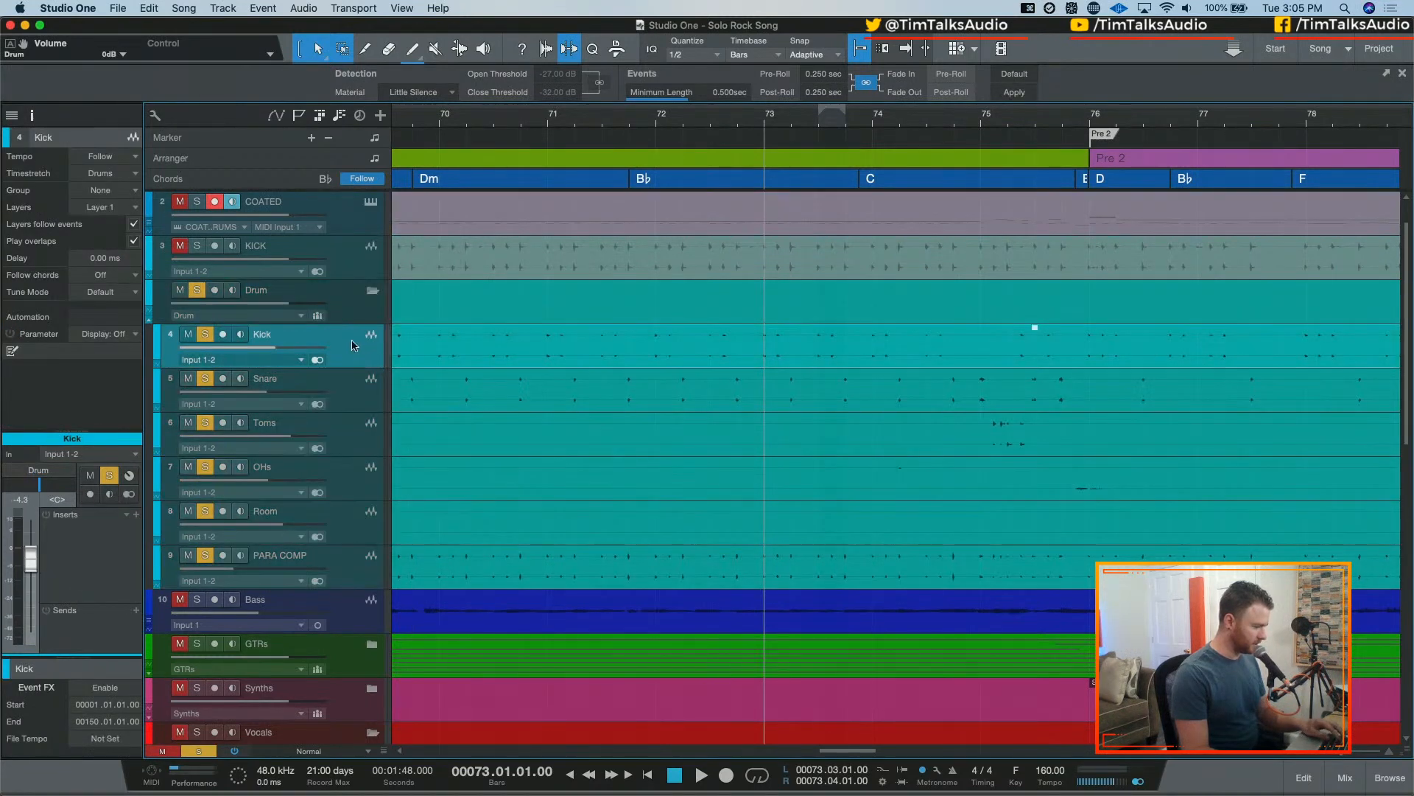
shift+click(363, 571)
click(319, 751)
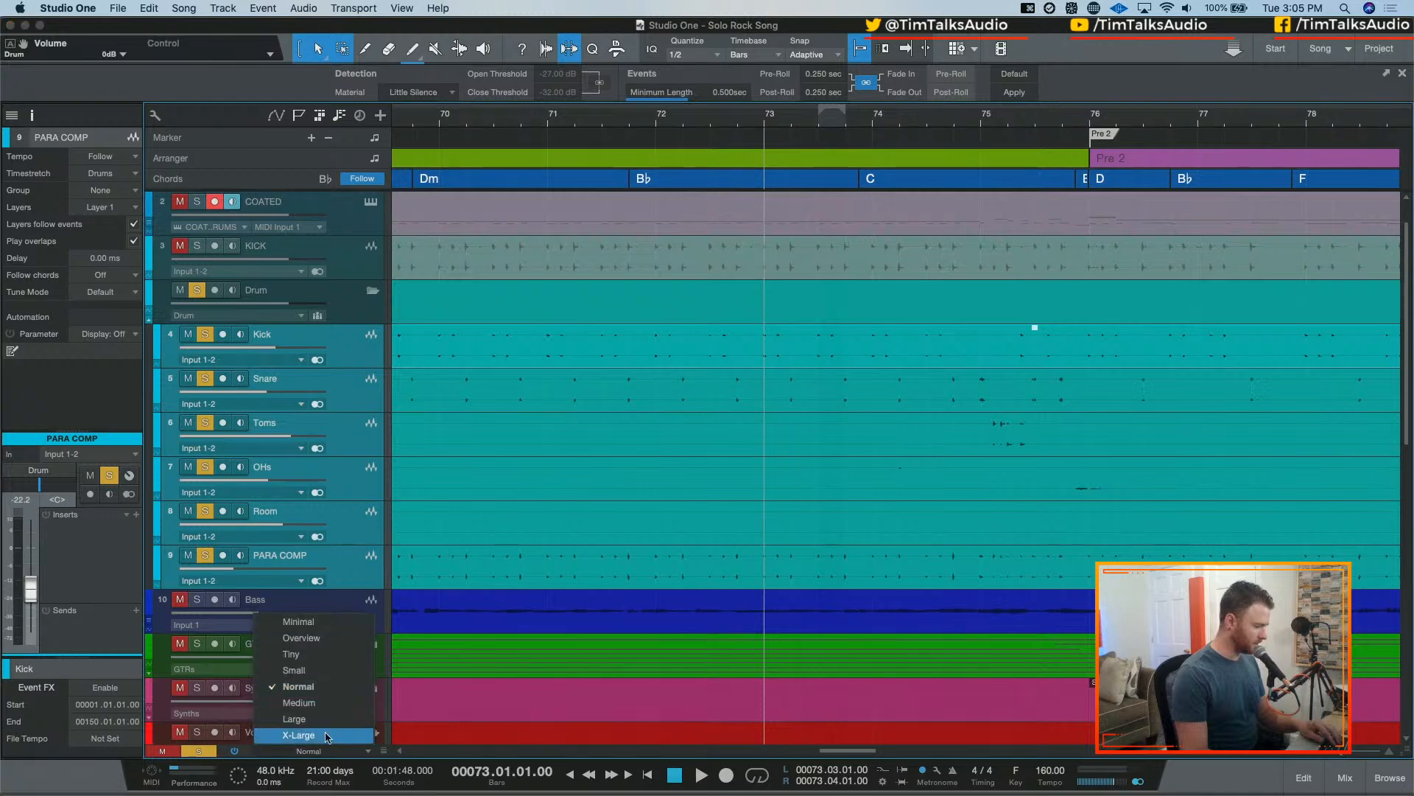
click(331, 719)
key(e)
key(e)
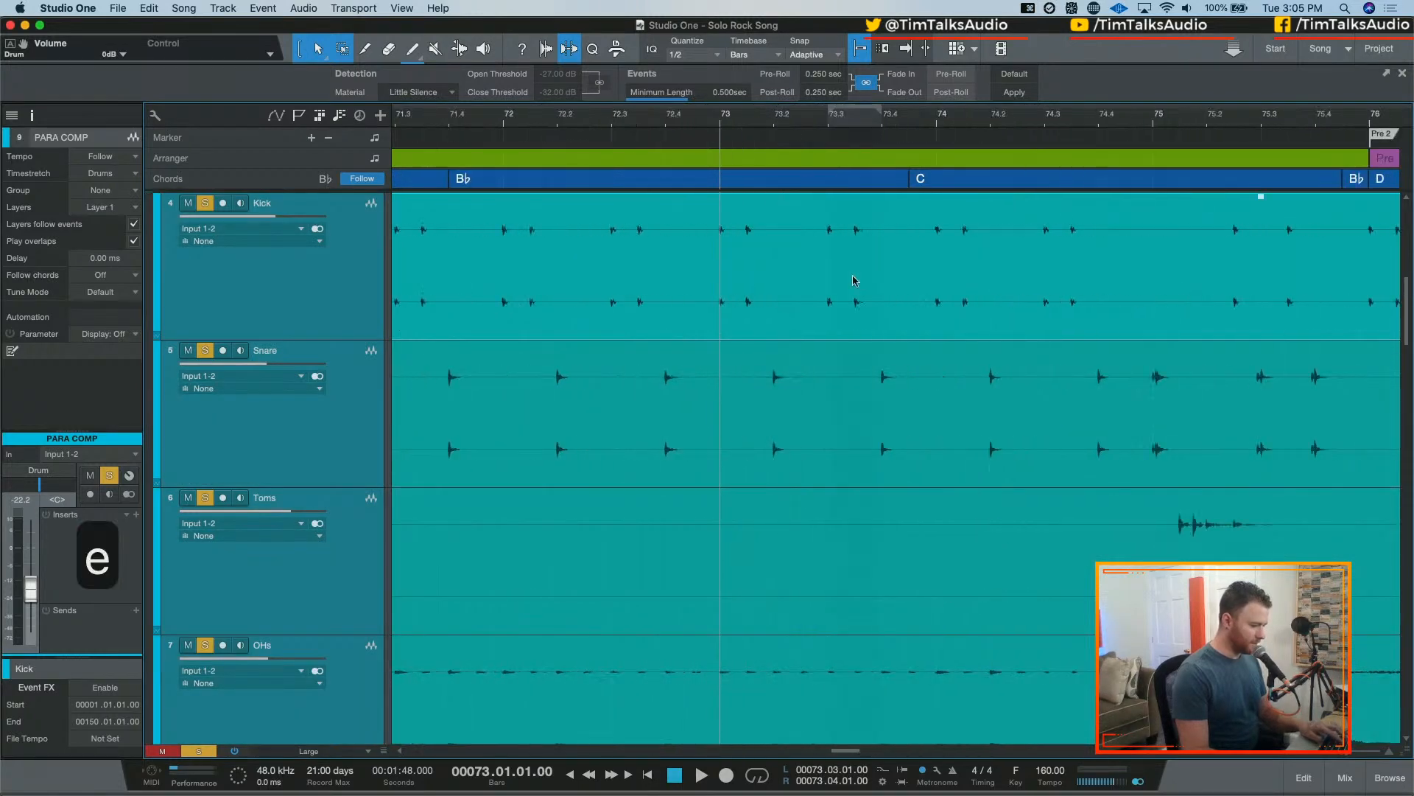
- Play the drum fill from bar 74, and audition its opening hits repeatedly from bar 75
scroll(819, 302, right, 5)
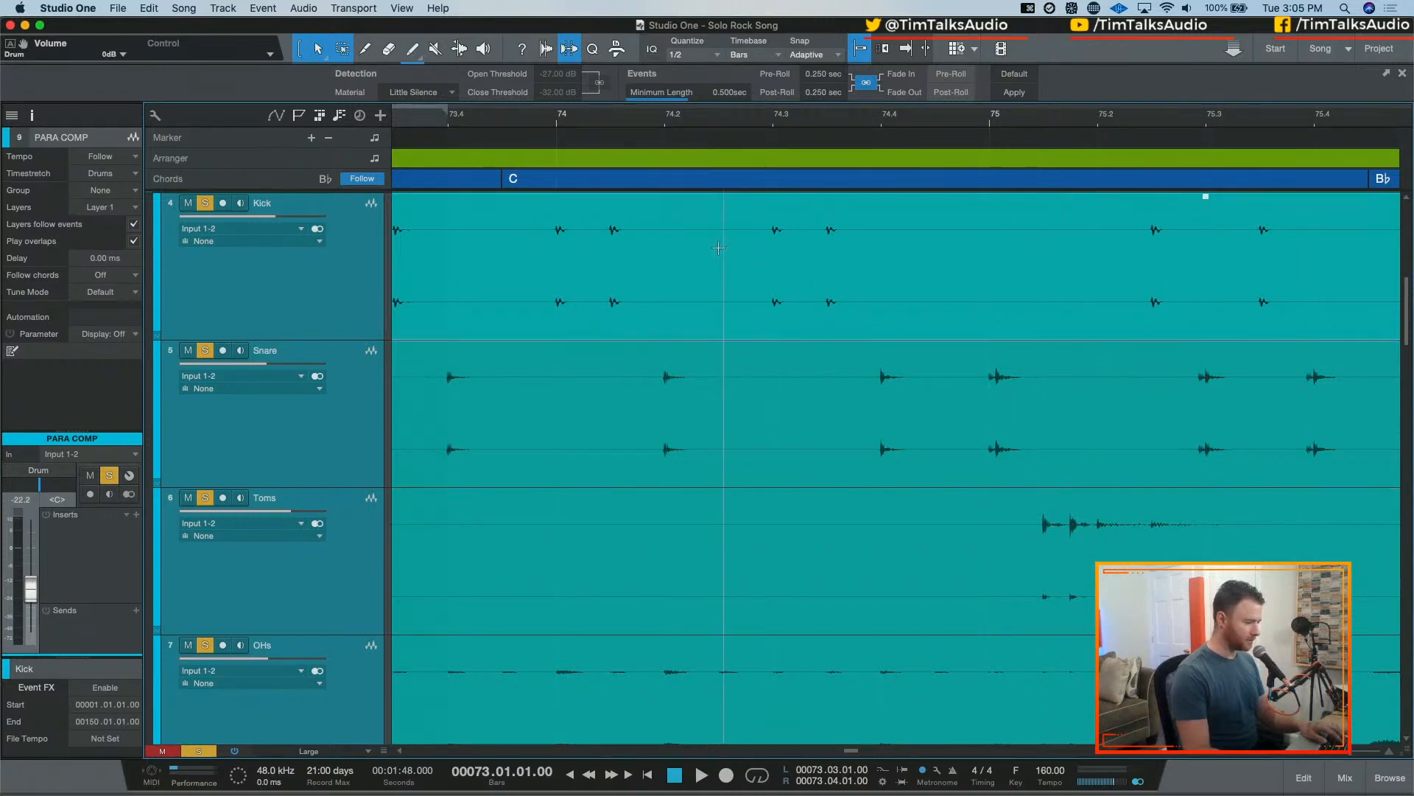
click(556, 116)
key(space)
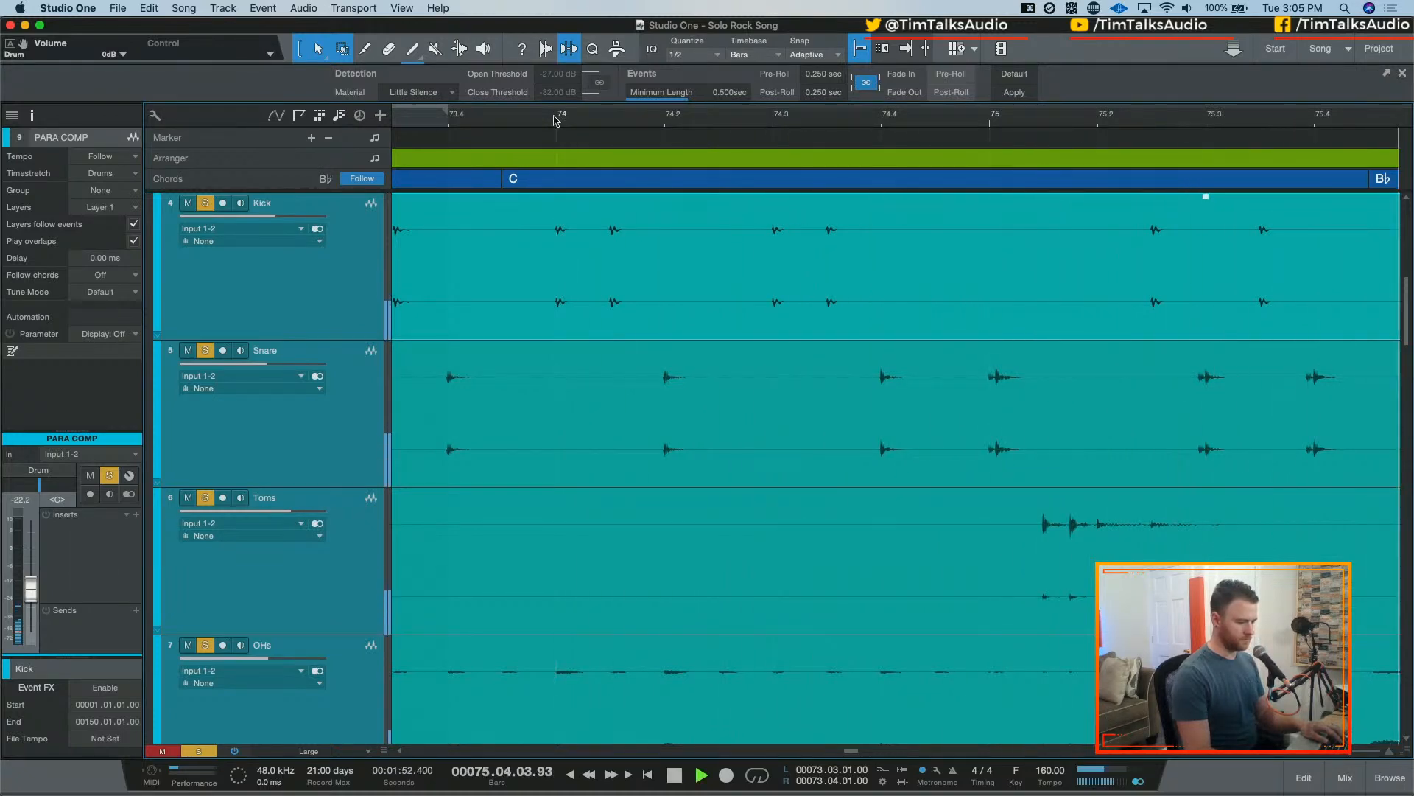
key(space)
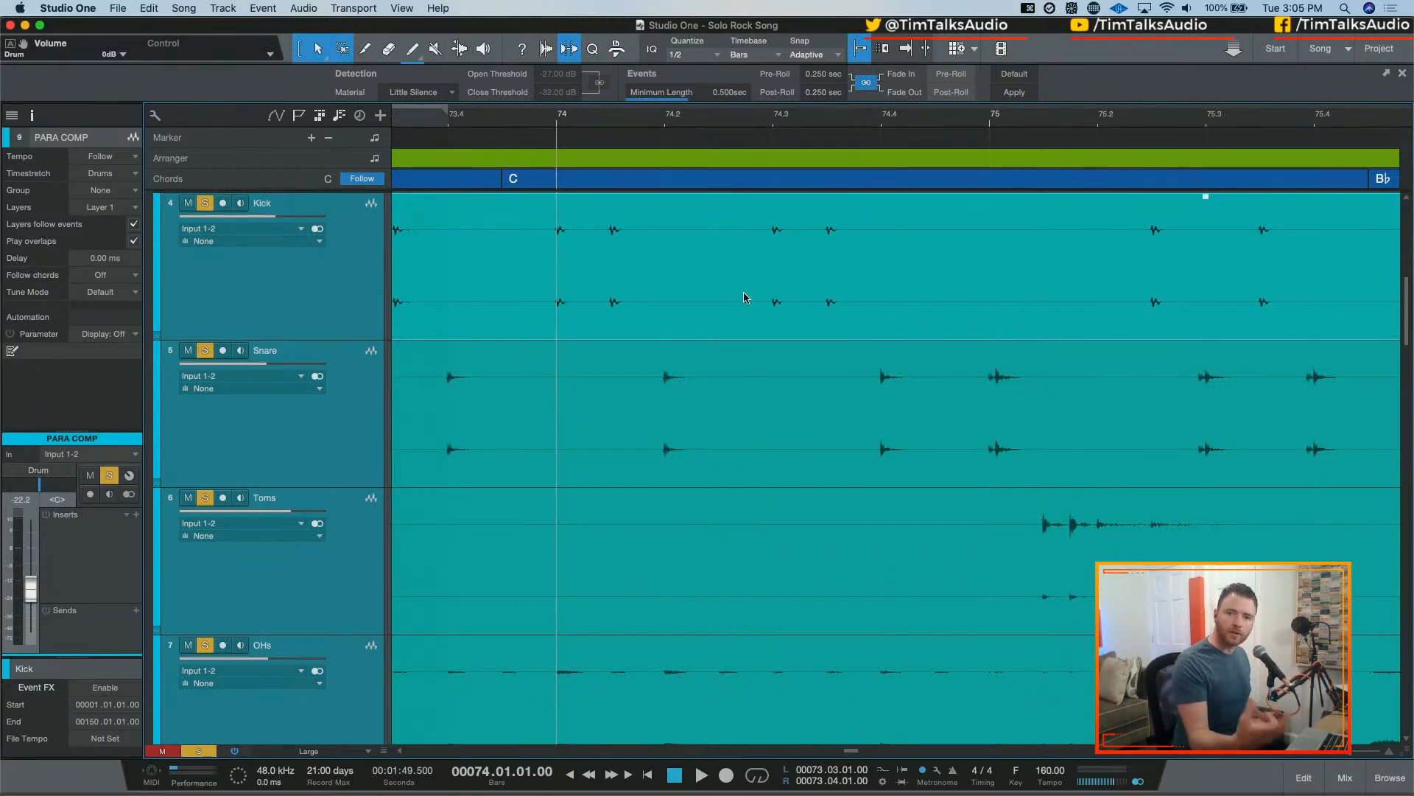
click(975, 127)
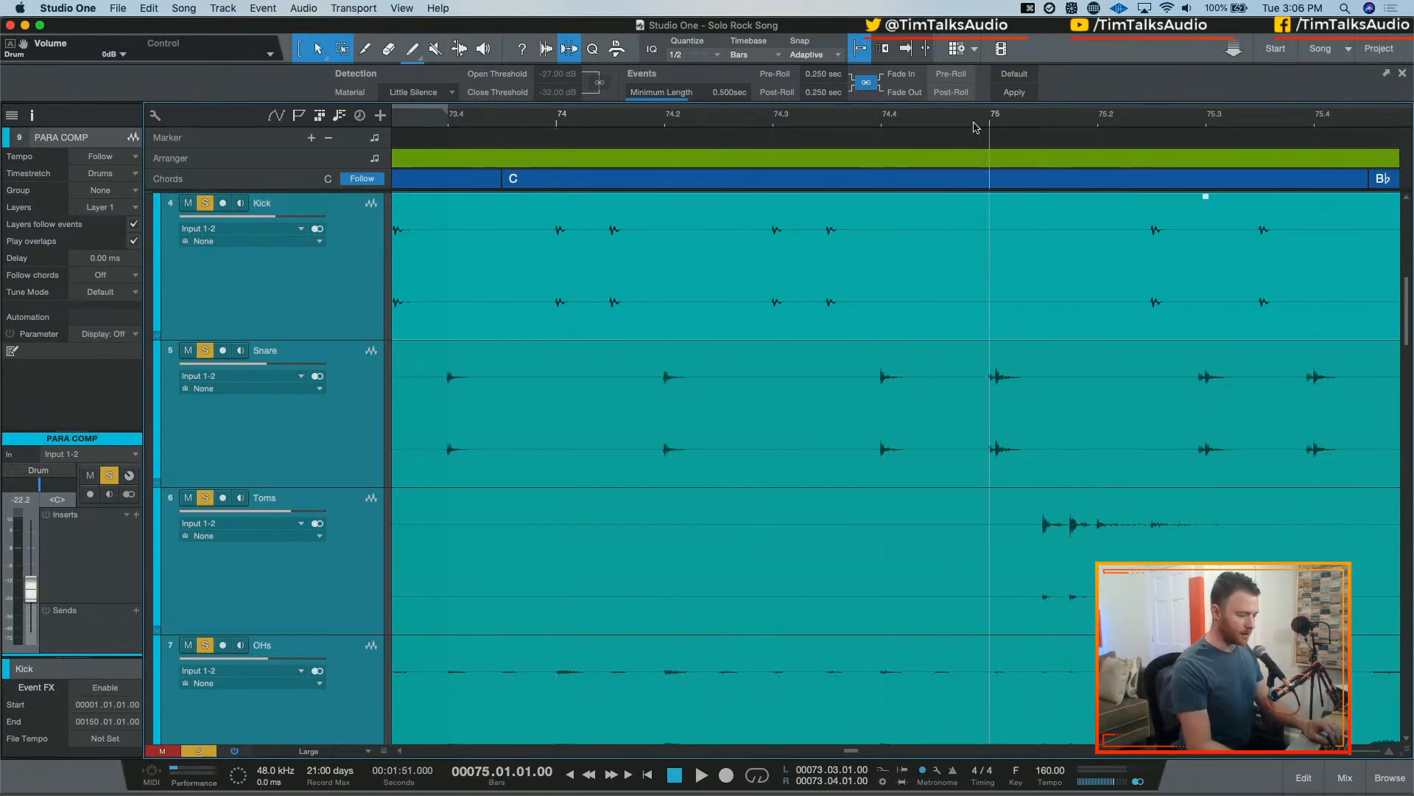
key(space)
key(space)
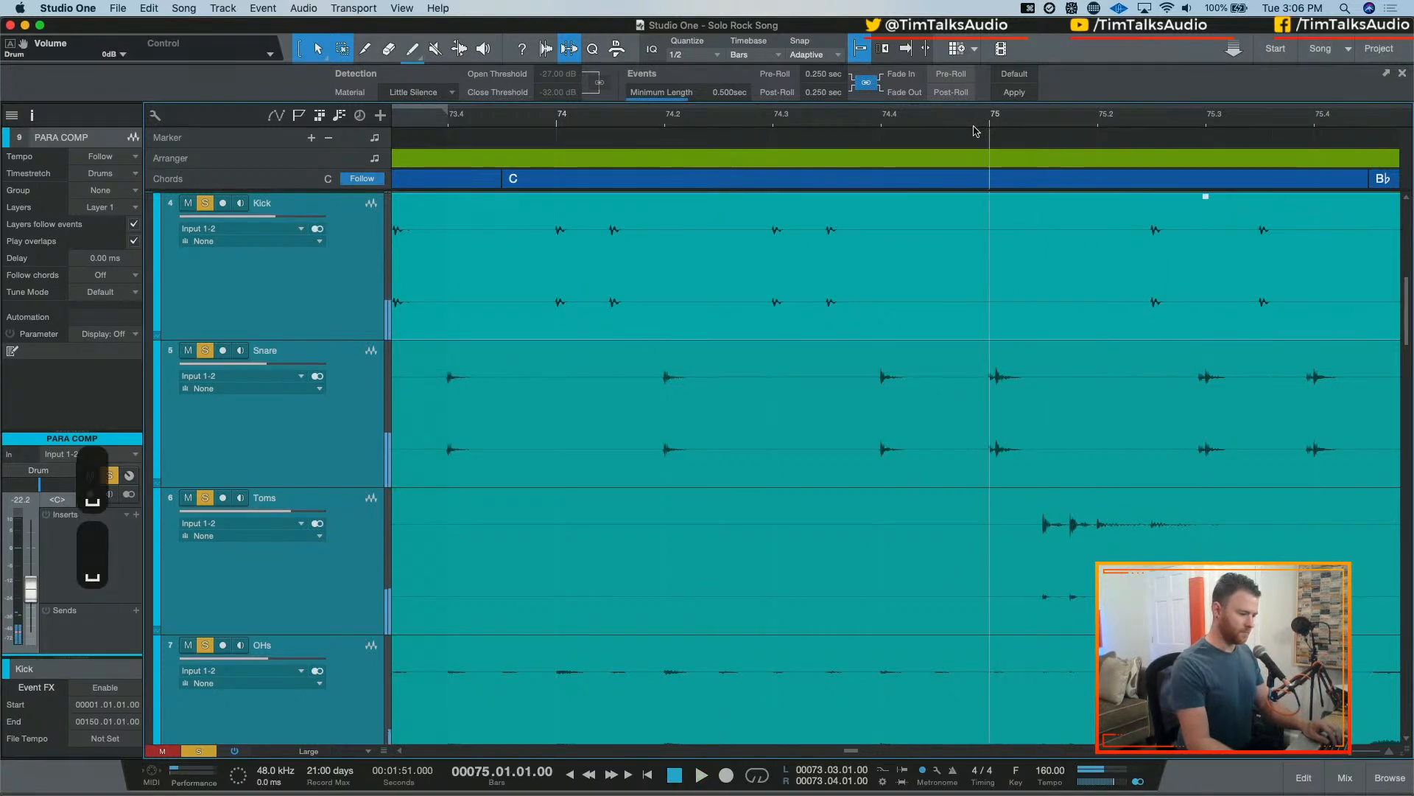
key(space)
key(space)
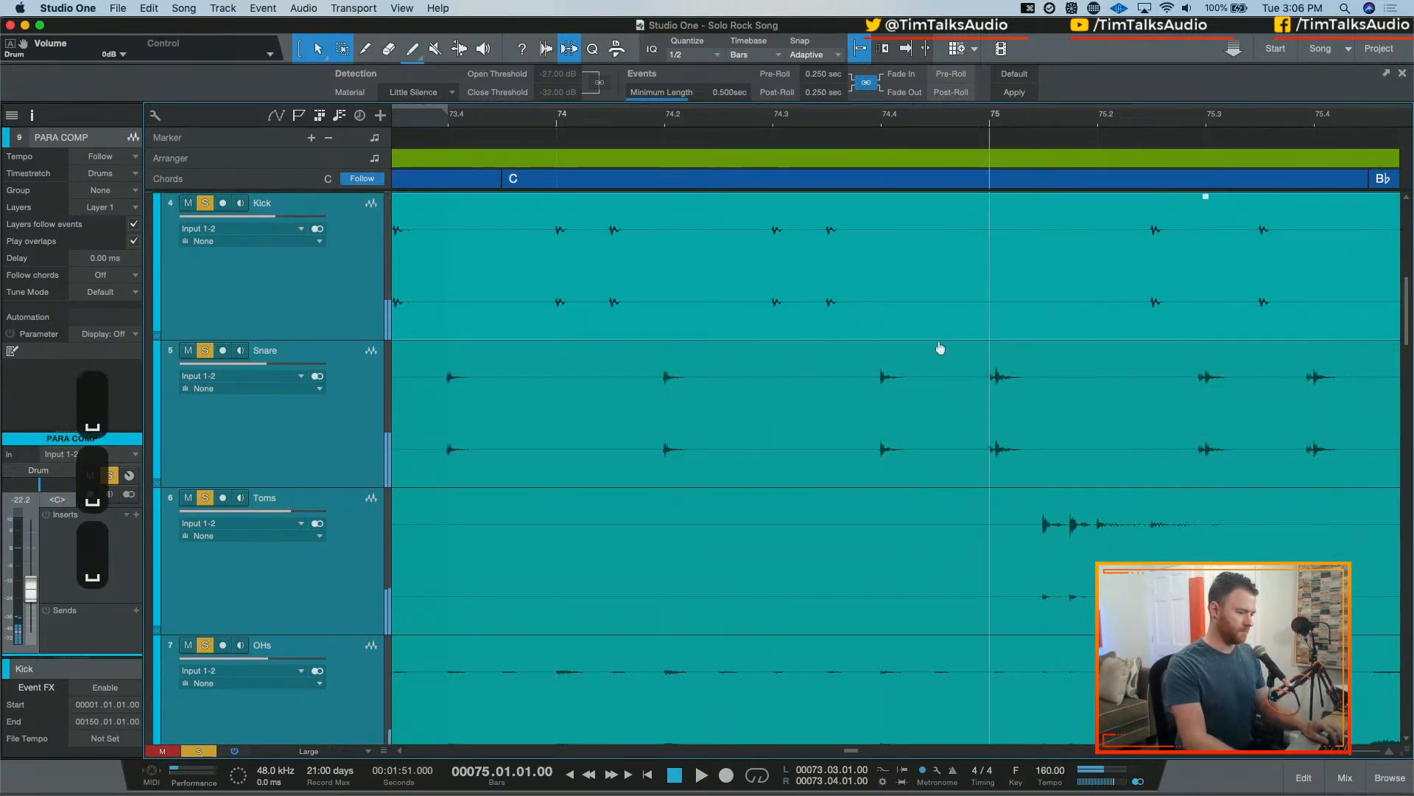
- Unmute the COATED drum part and open it in a maximized drum editor
key(w)
key(w)
key(w)
scroll(903, 336, up, 5)
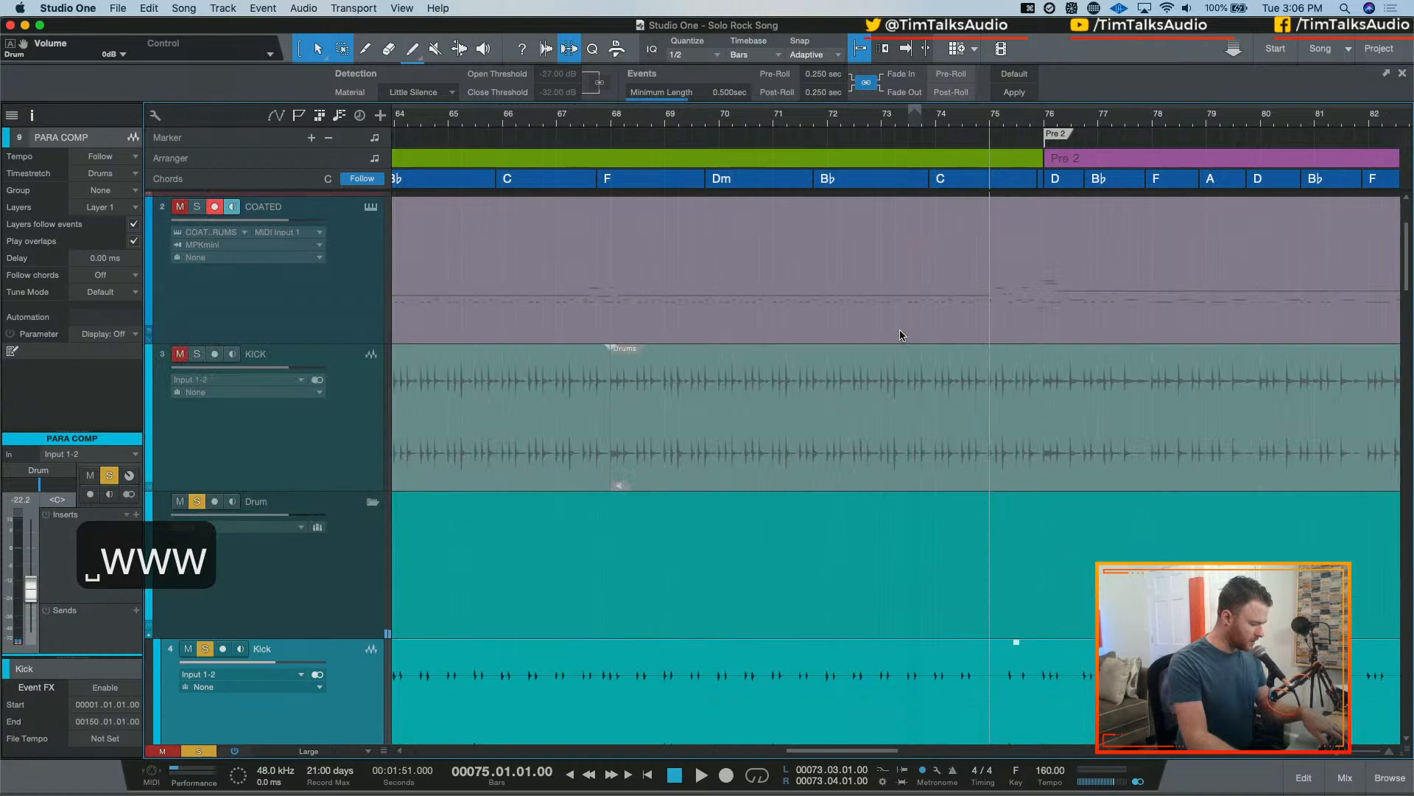
click(903, 307)
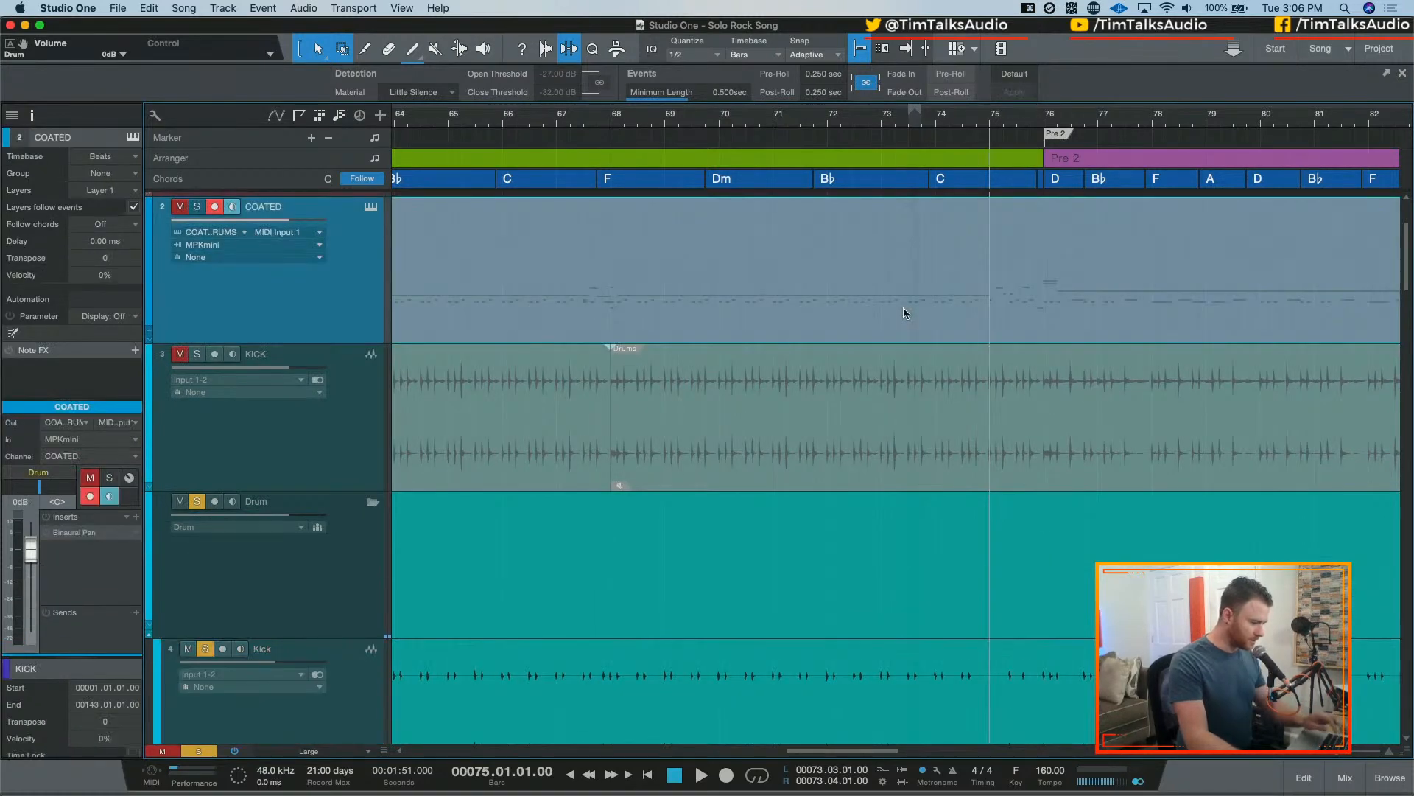
key(m)
double_click(909, 317)
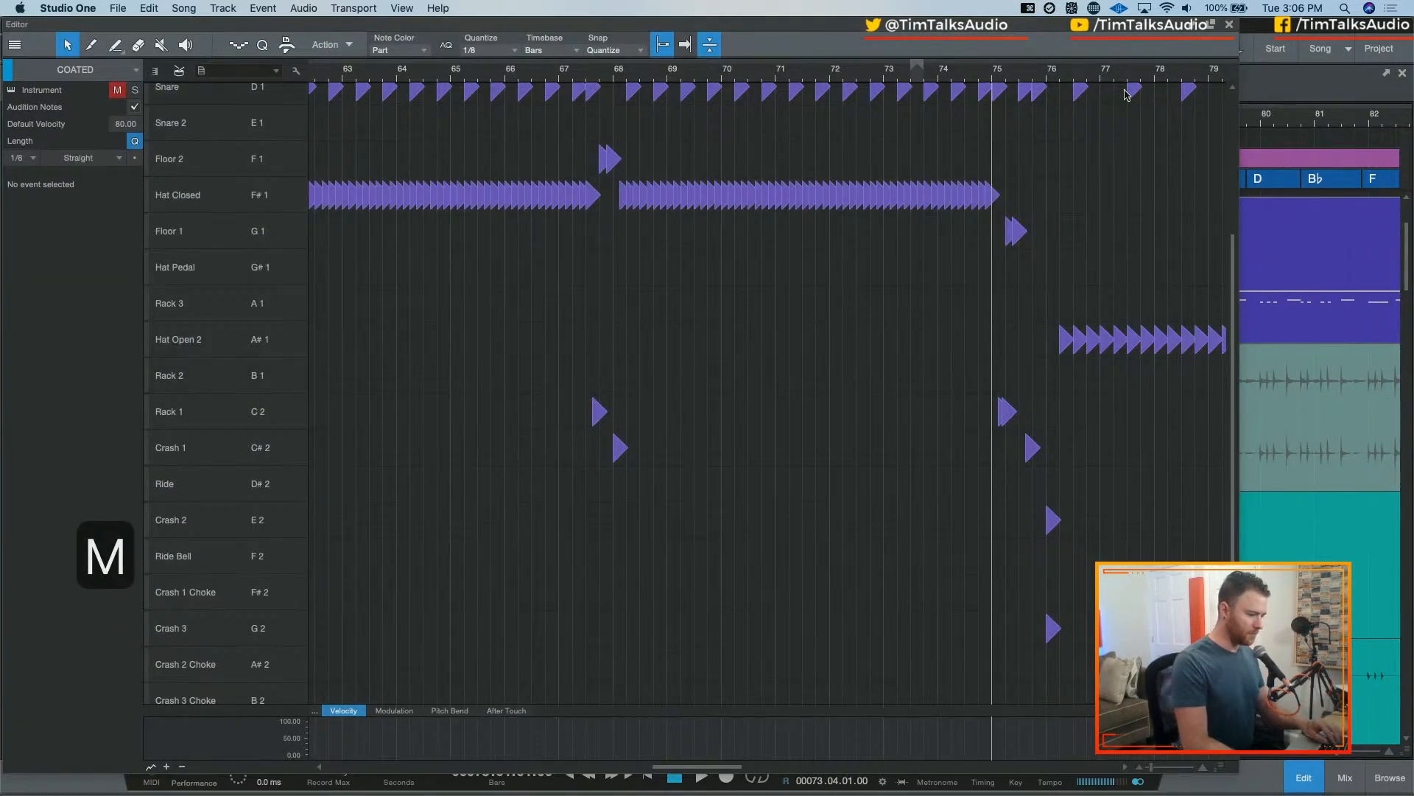
click(1213, 25)
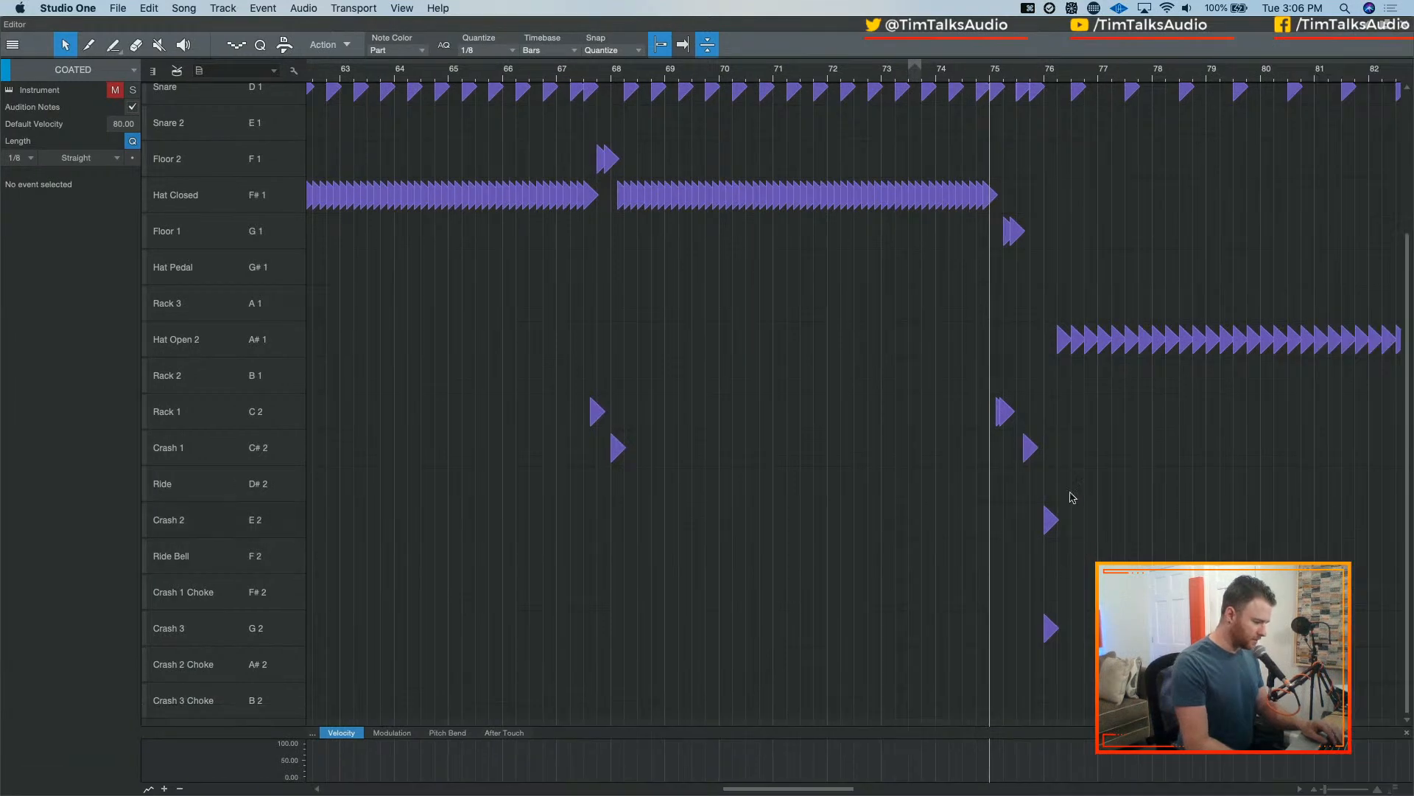
- Set the drum editor's quantize value to 1/64 and select the two closely spaced snare notes at bar 75
scroll(816, 370, up, 5)
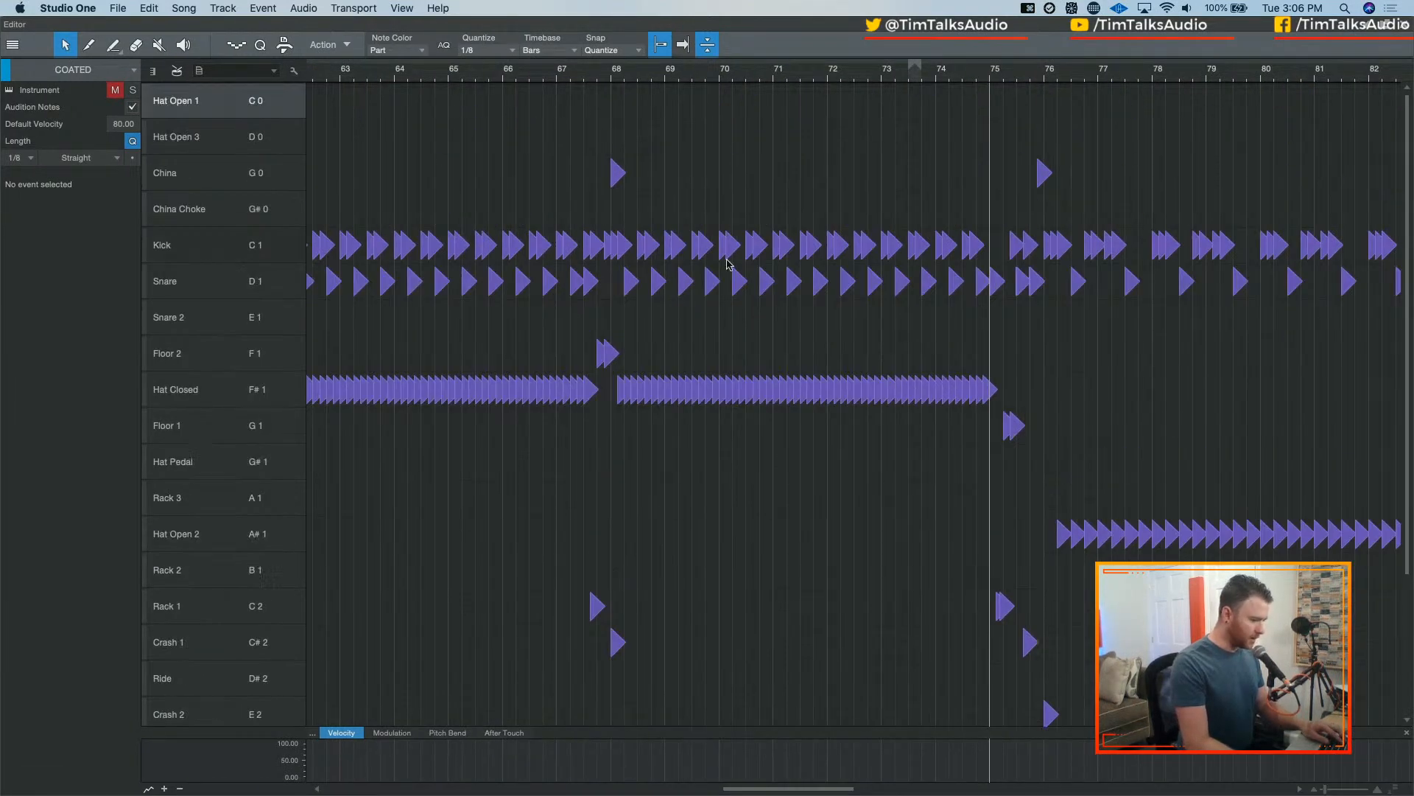
key(e)
key(e)
key(e)
key(e)
key(e)
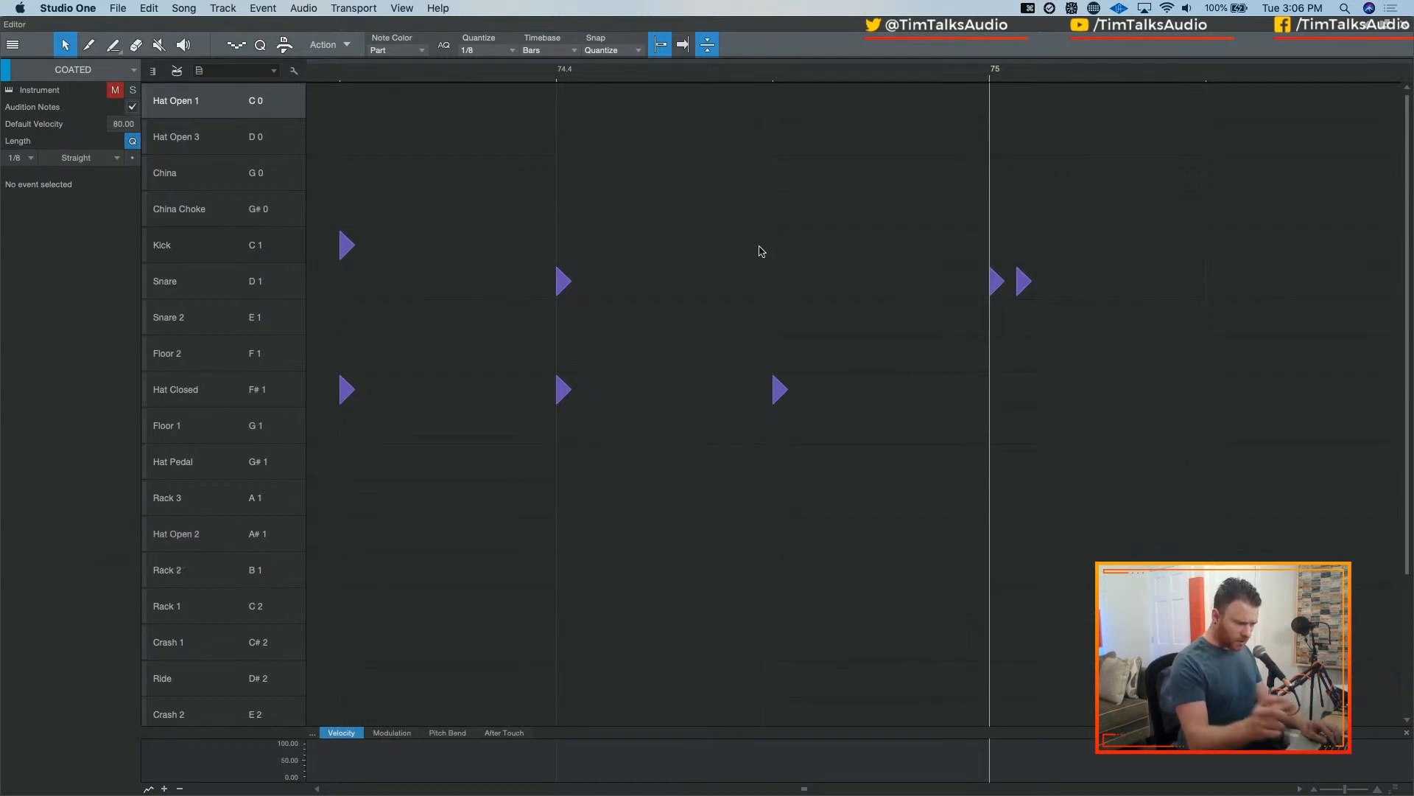
click(468, 51)
click(663, 75)
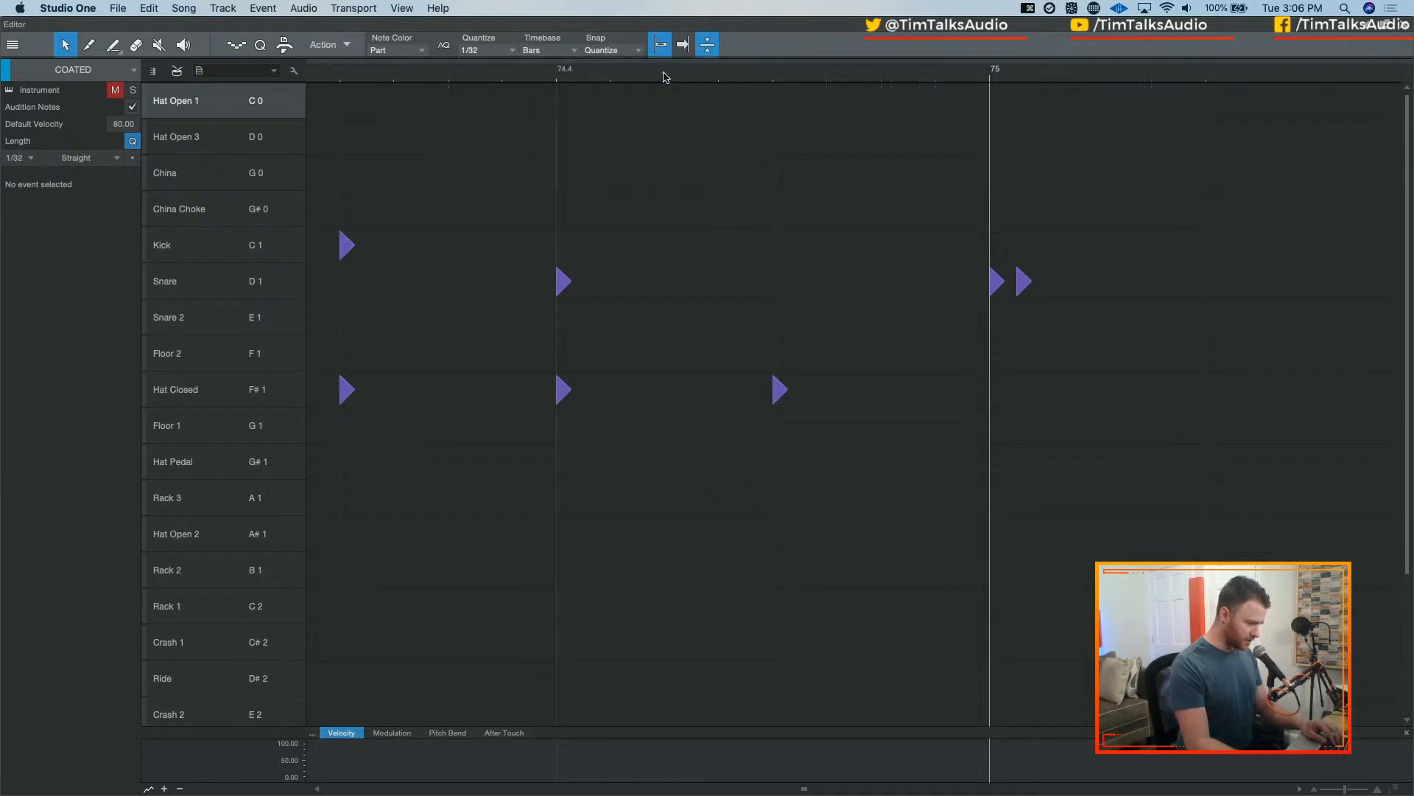
click(513, 50)
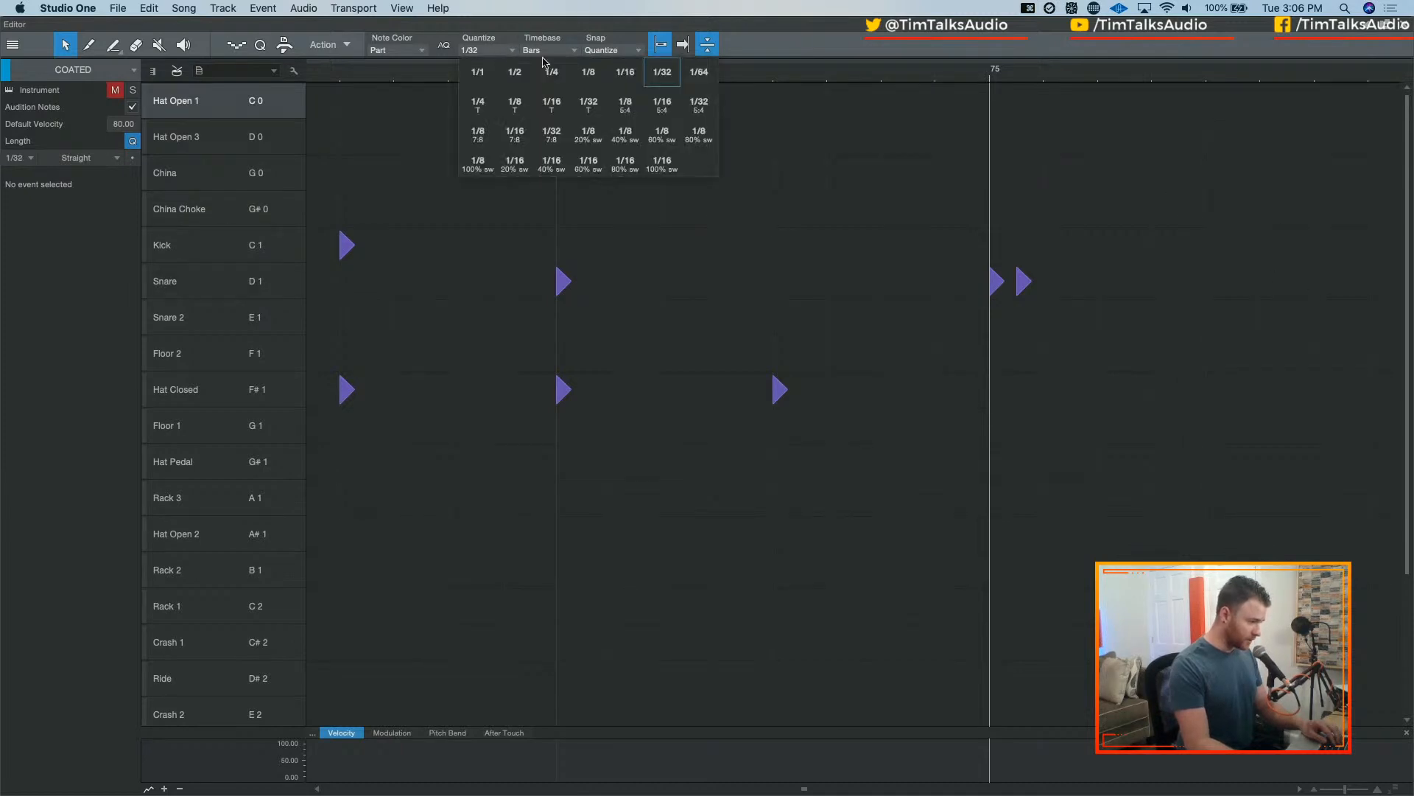
click(700, 74)
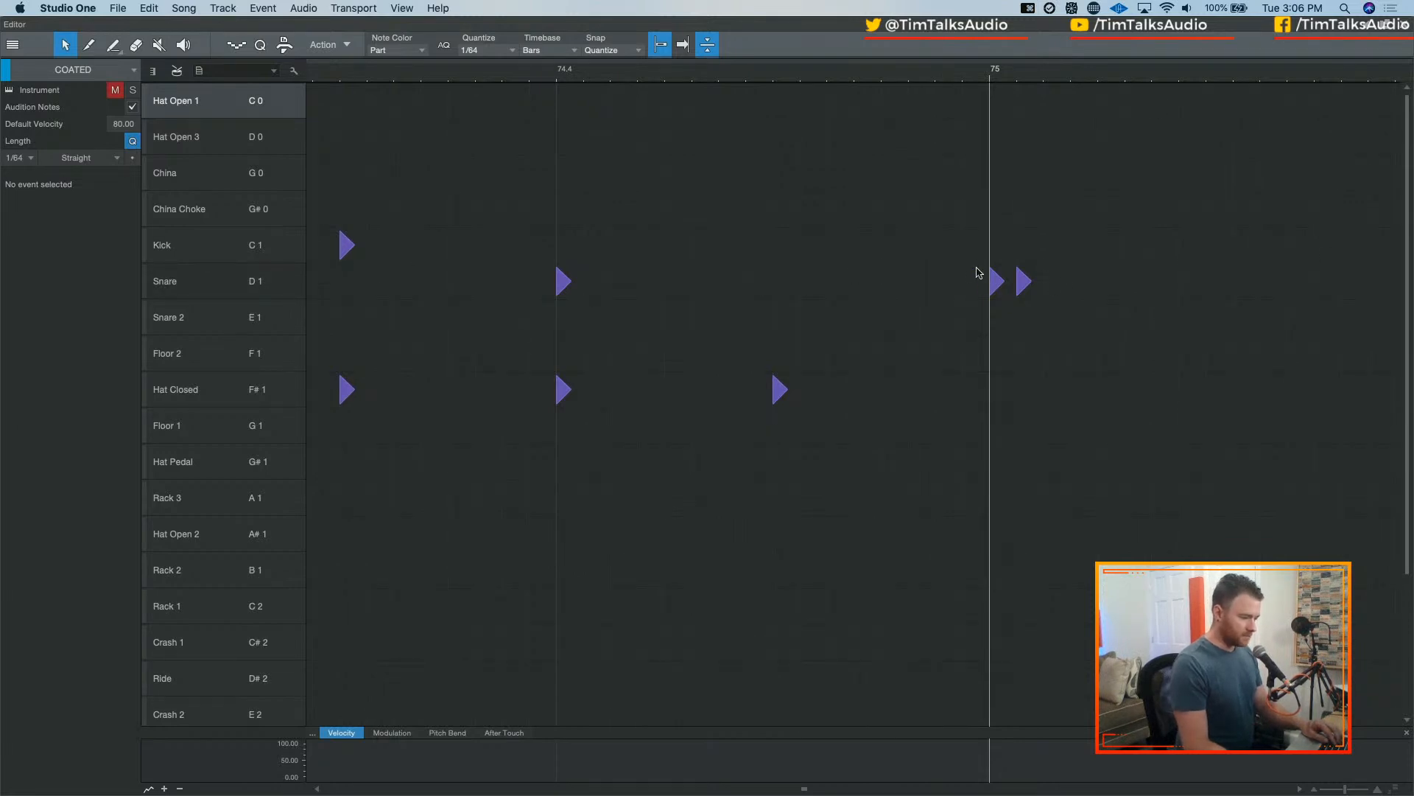
drag(964, 229, 1084, 302)
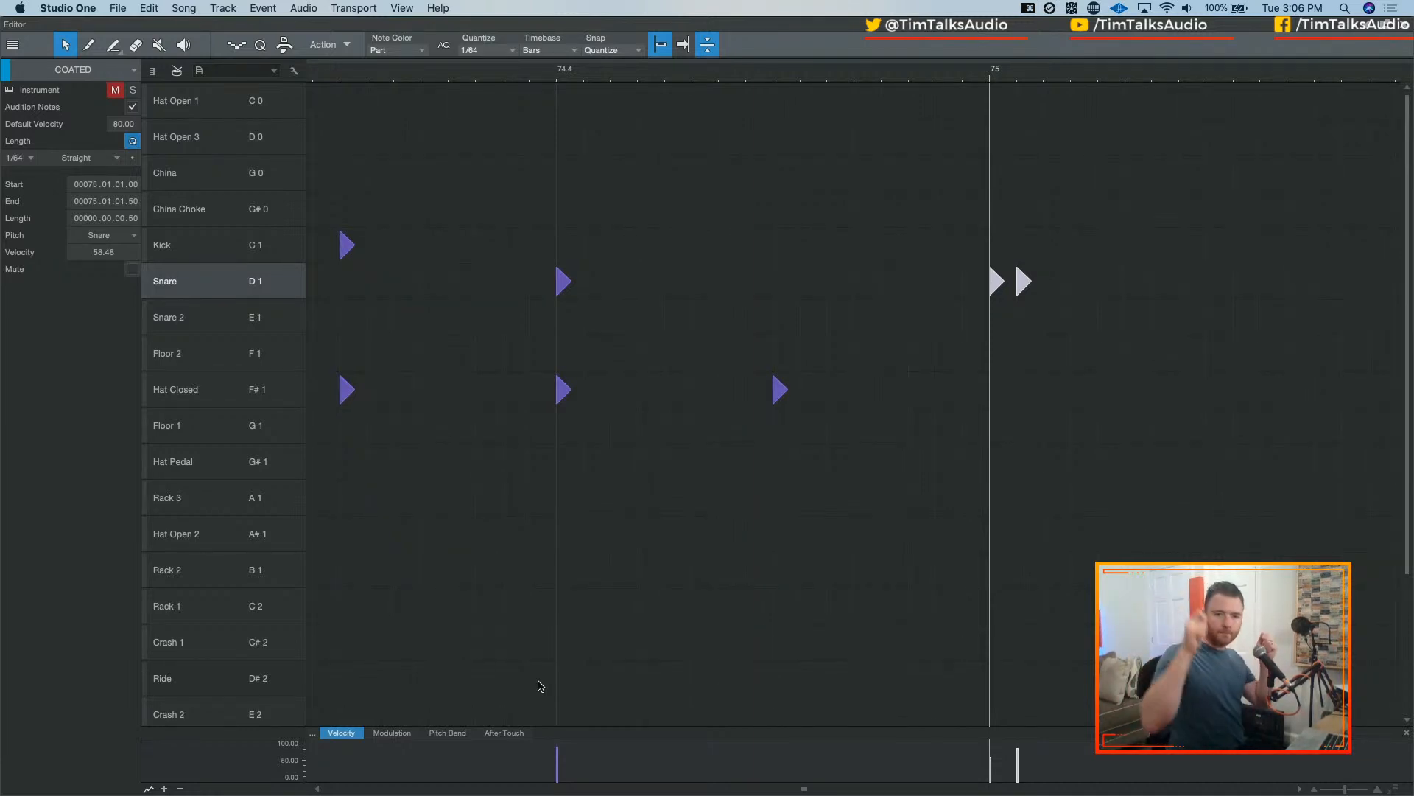
- Play back the snare flam at bar 75 several times and examine the spacing of its two hits
key(space)
key(space)
key(space)
key(space)
key(space)
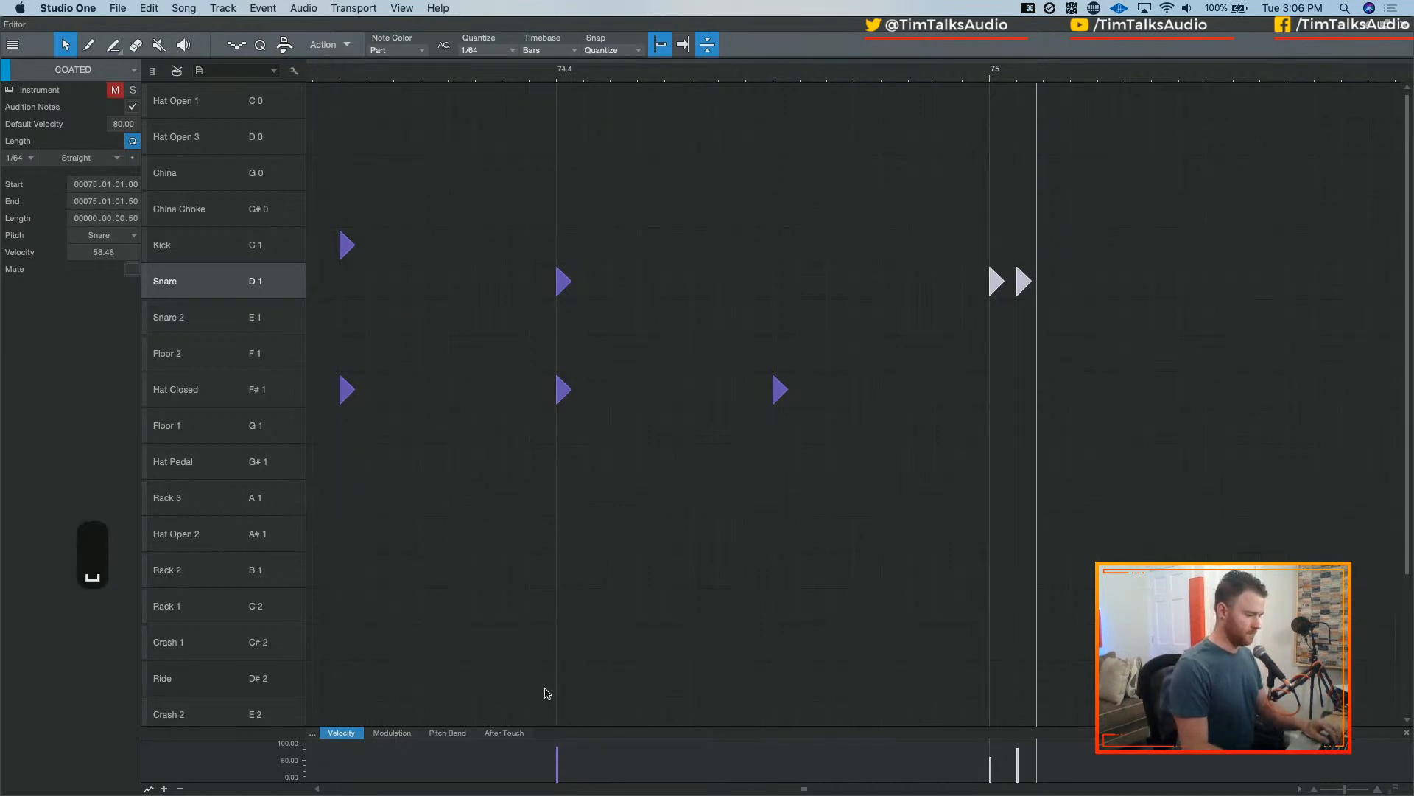
key(space)
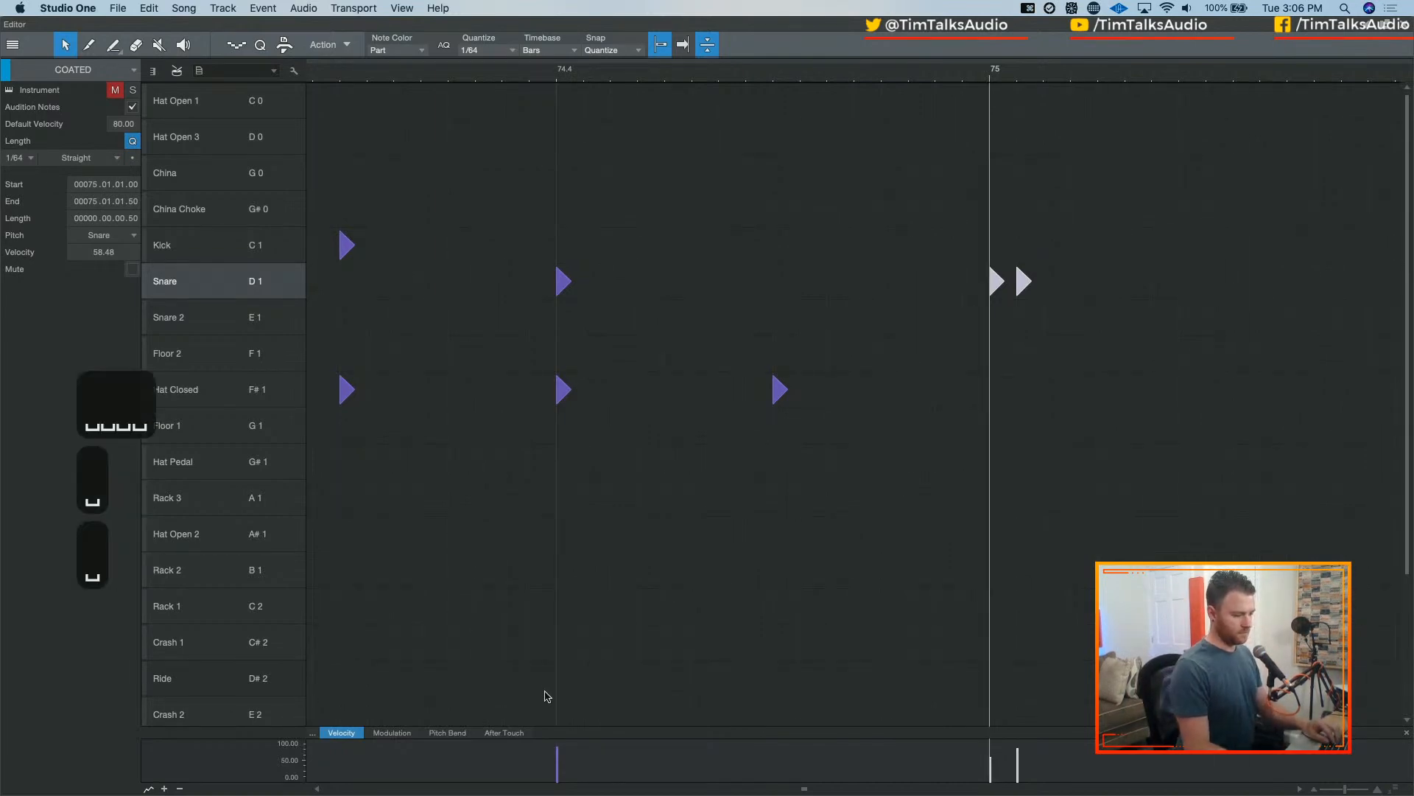
key(w)
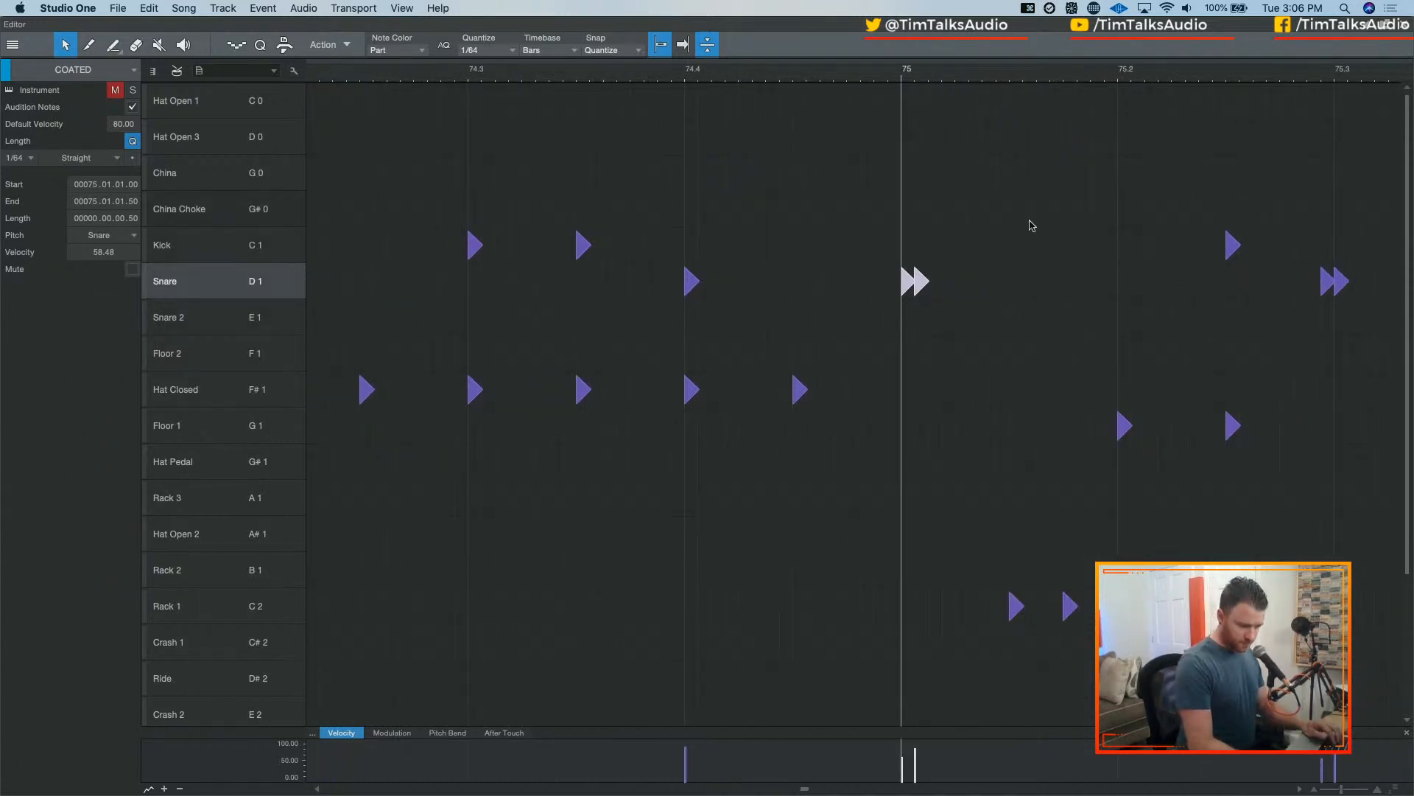
key(e)
key(e)
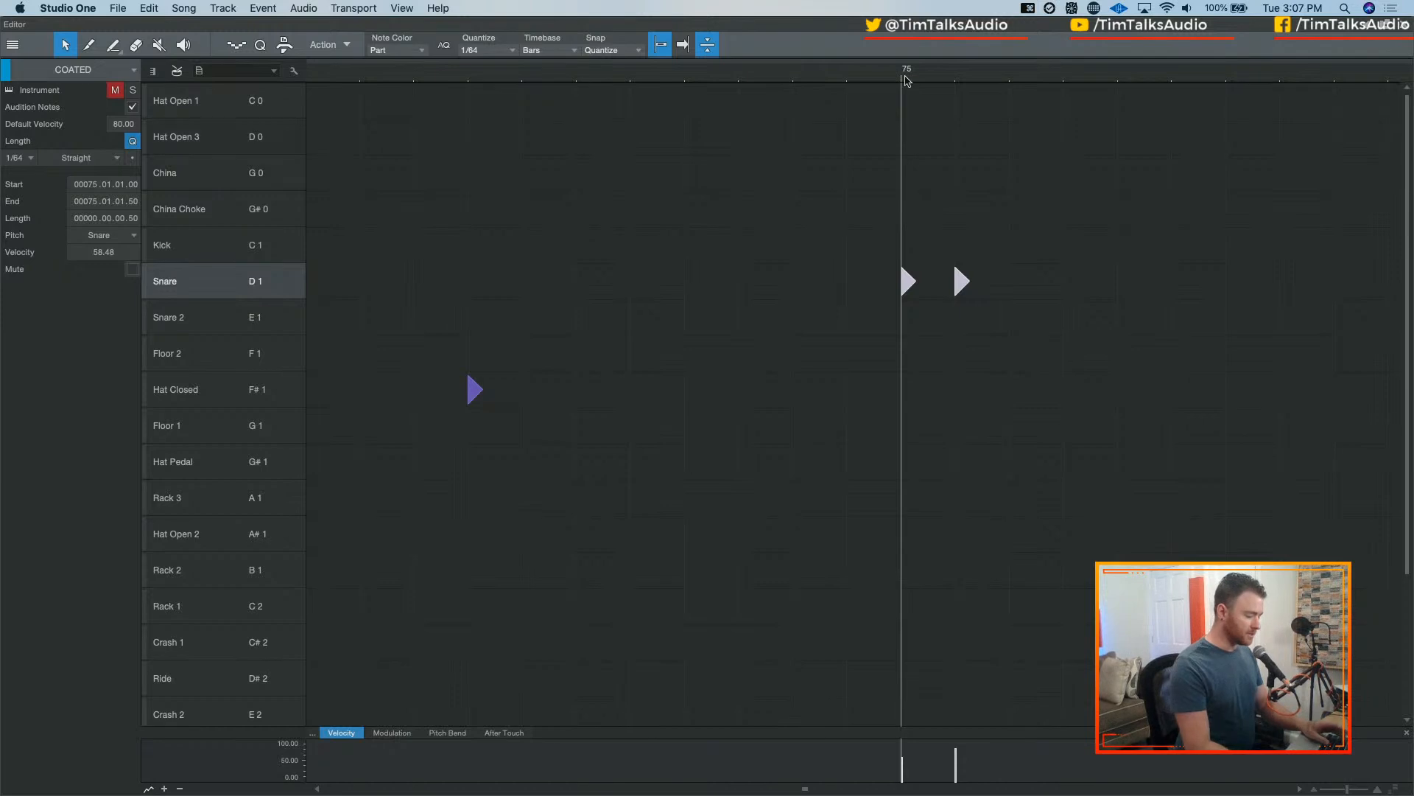
key(space)
key(space)
key(space)
key(space)
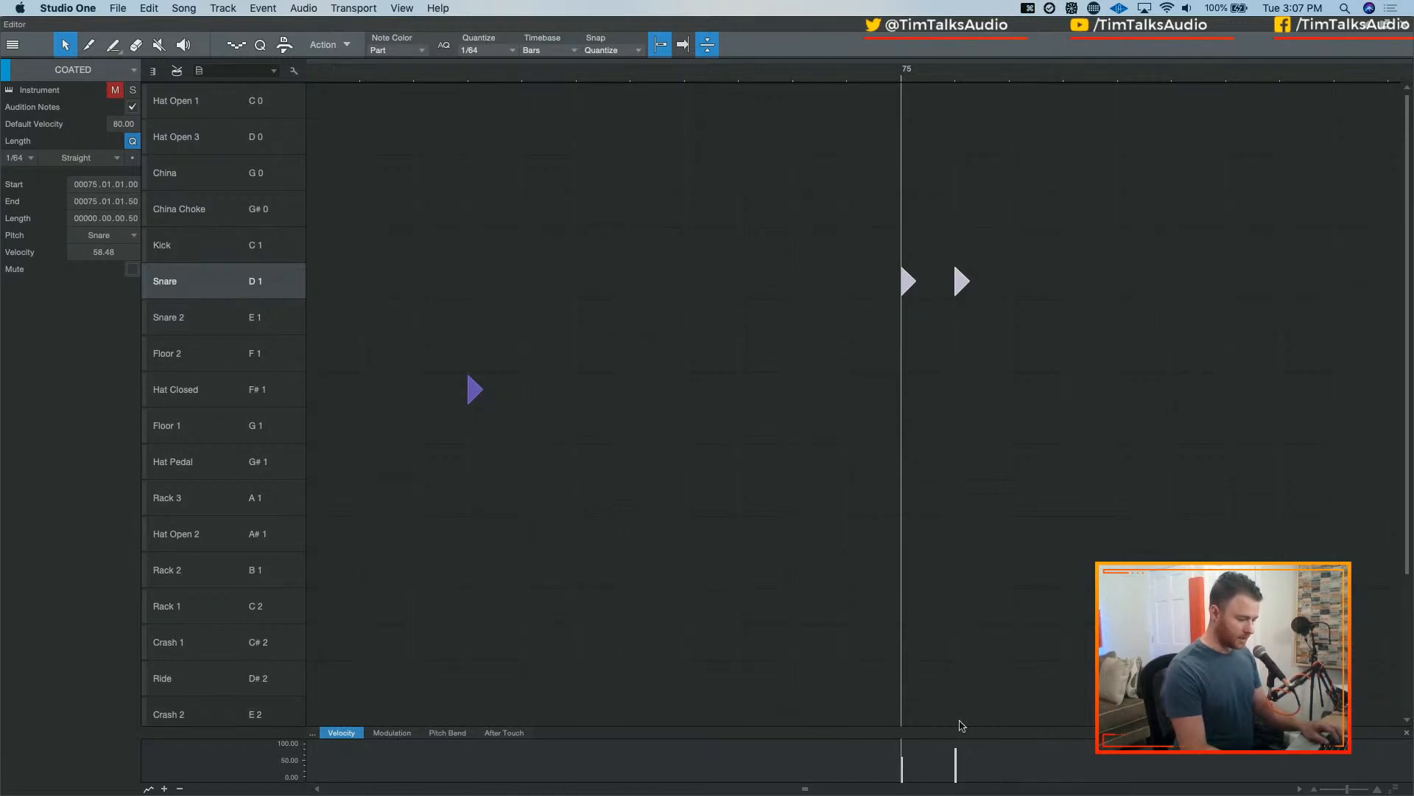
- Select the two Rack 1 notes before beat 75.2, then the two Floor 1 notes that follow
key(w)
key(w)
scroll(926, 529, down, 5)
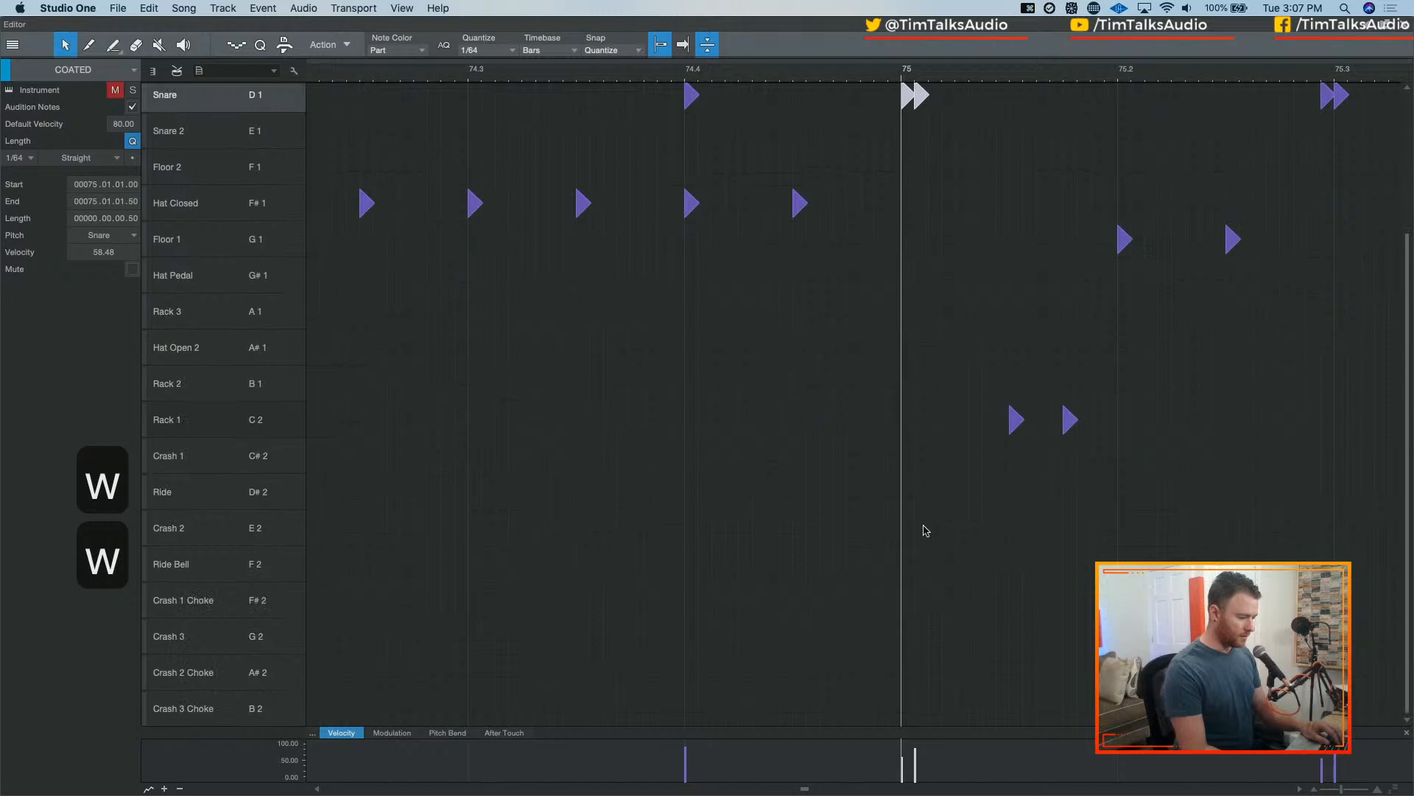
scroll(859, 505, right, 1)
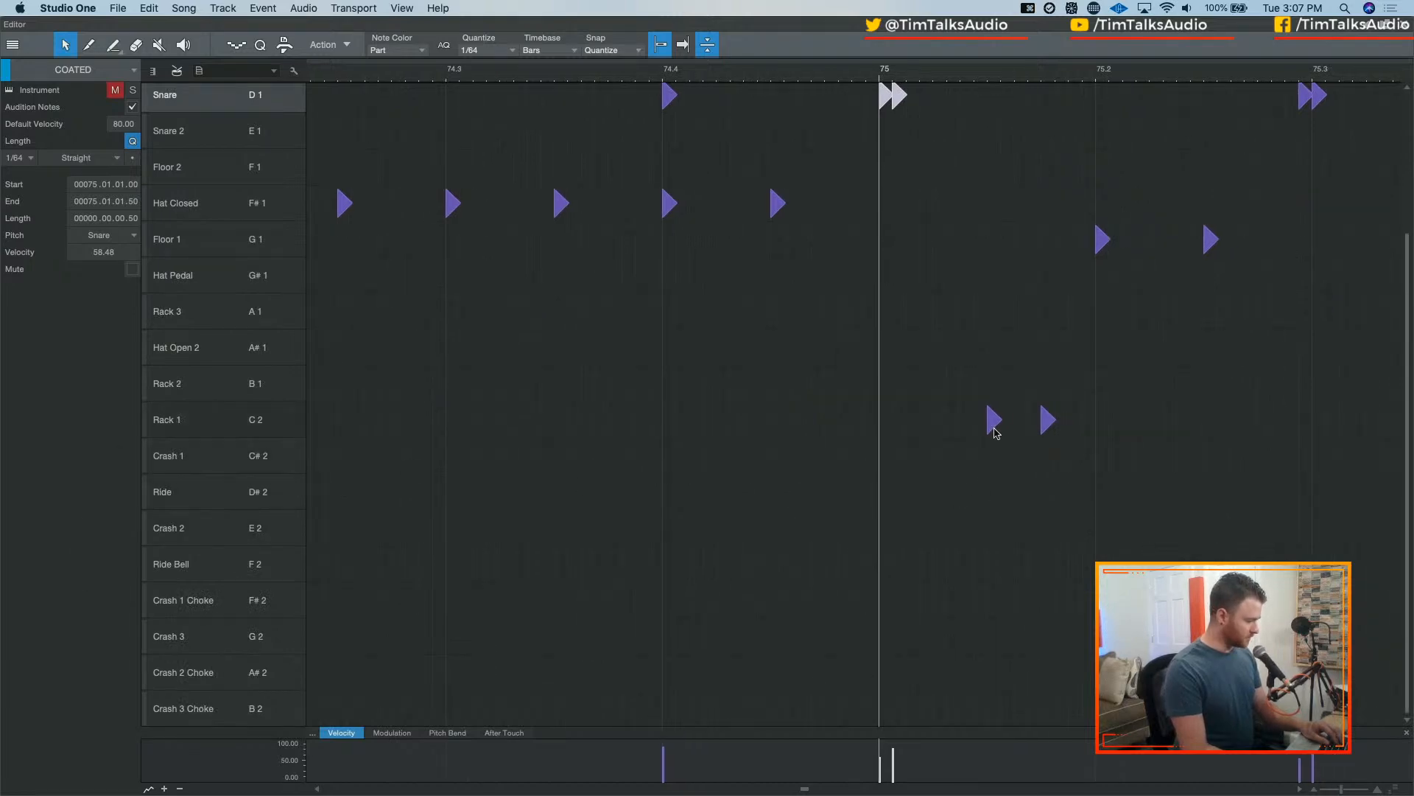
scroll(957, 420, right, 3)
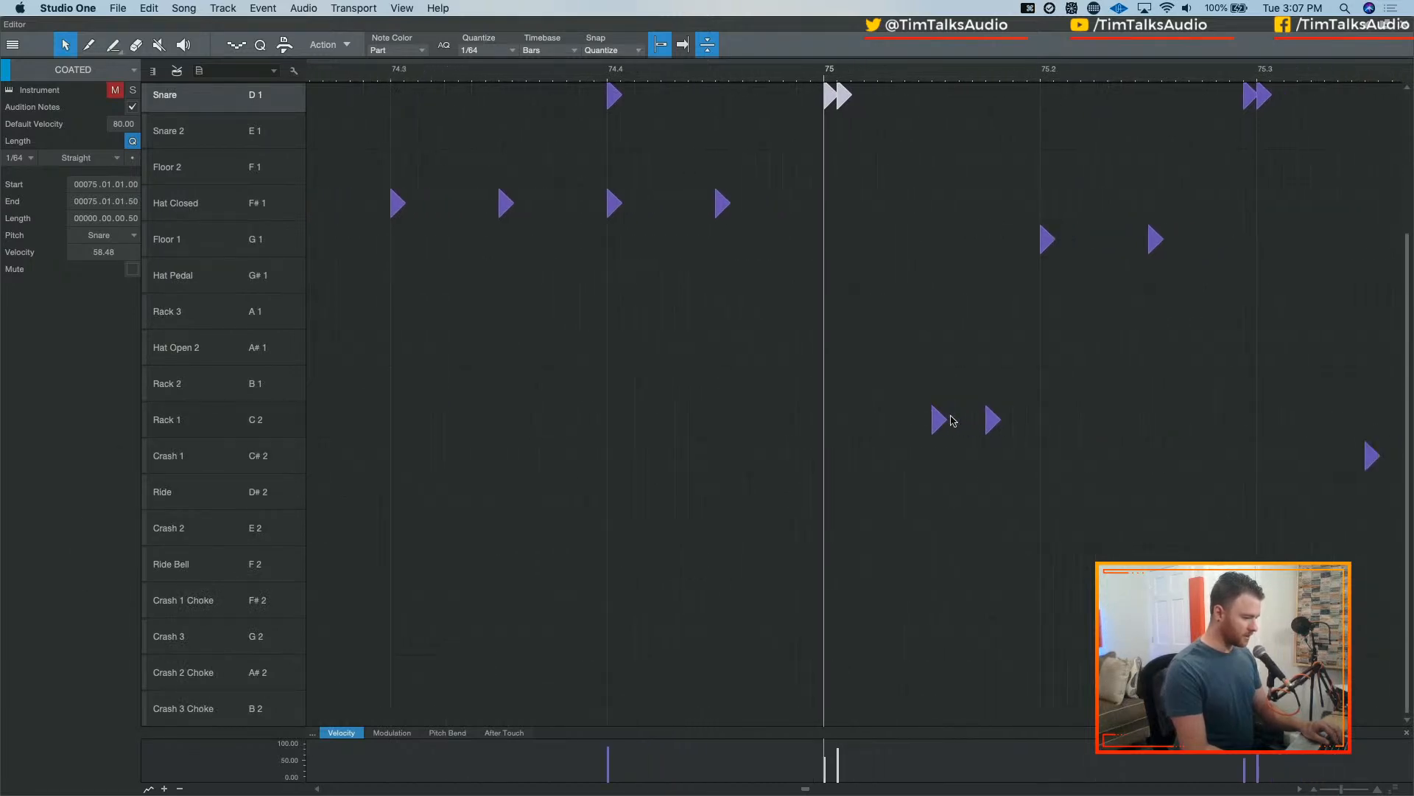
drag(905, 366, 1112, 477)
drag(1028, 210, 1160, 295)
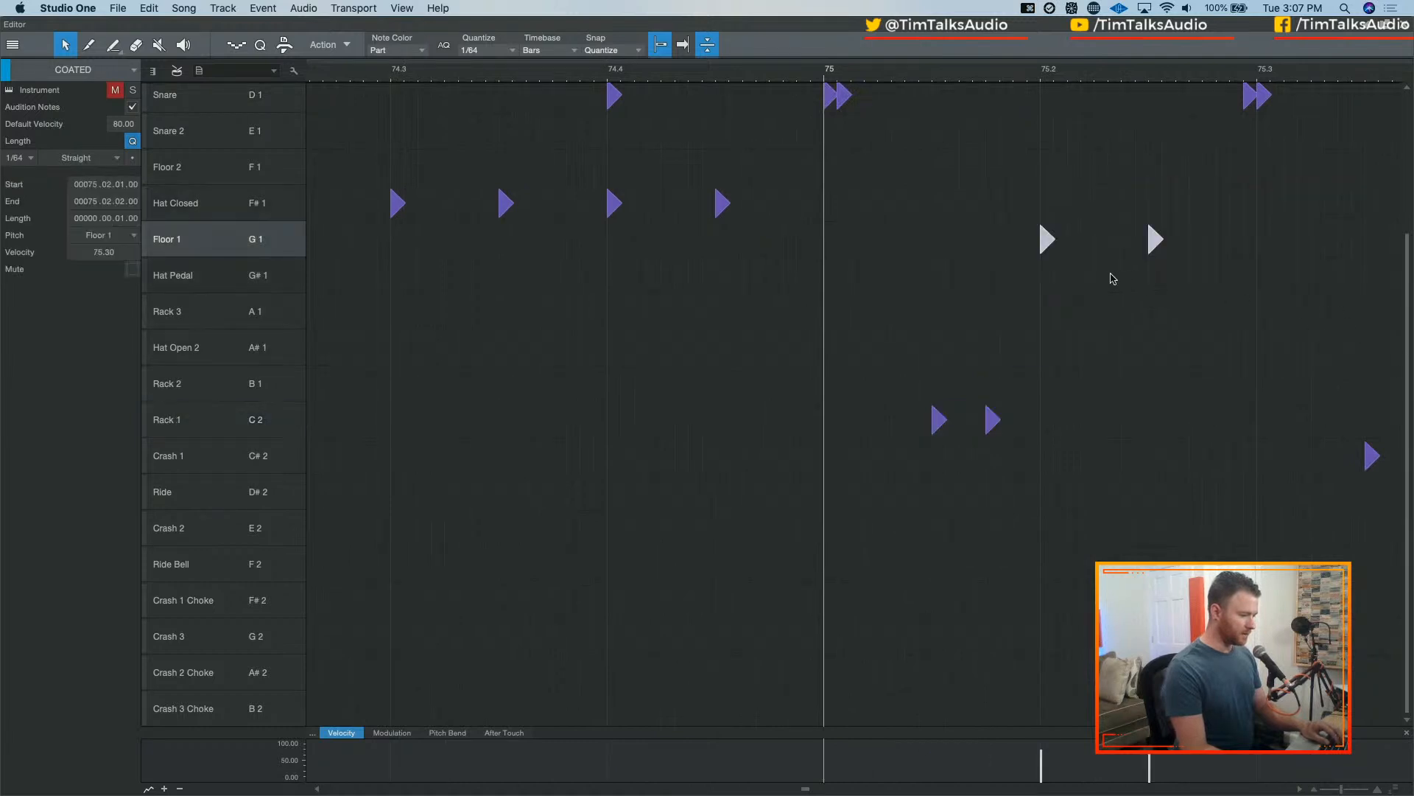
- Select the snare flam at beat 75.3 and examine how its two hits sit against the beat line
scroll(1109, 280, right, 6)
scroll(1113, 282, up, 4)
drag(1057, 305, 1143, 233)
key(e)
key(e)
key(w)
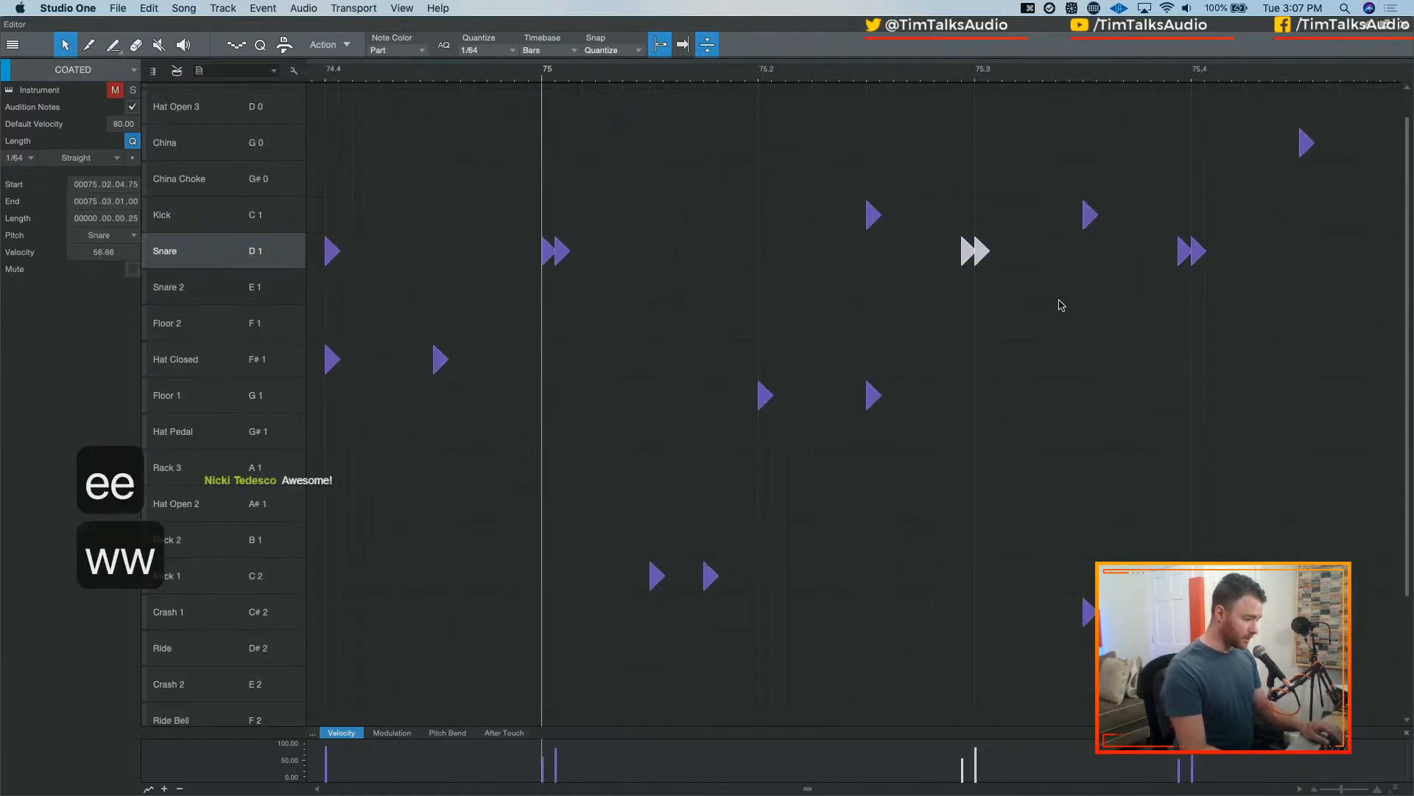
key(e)
key(e)
scroll(1021, 260, right, 8)
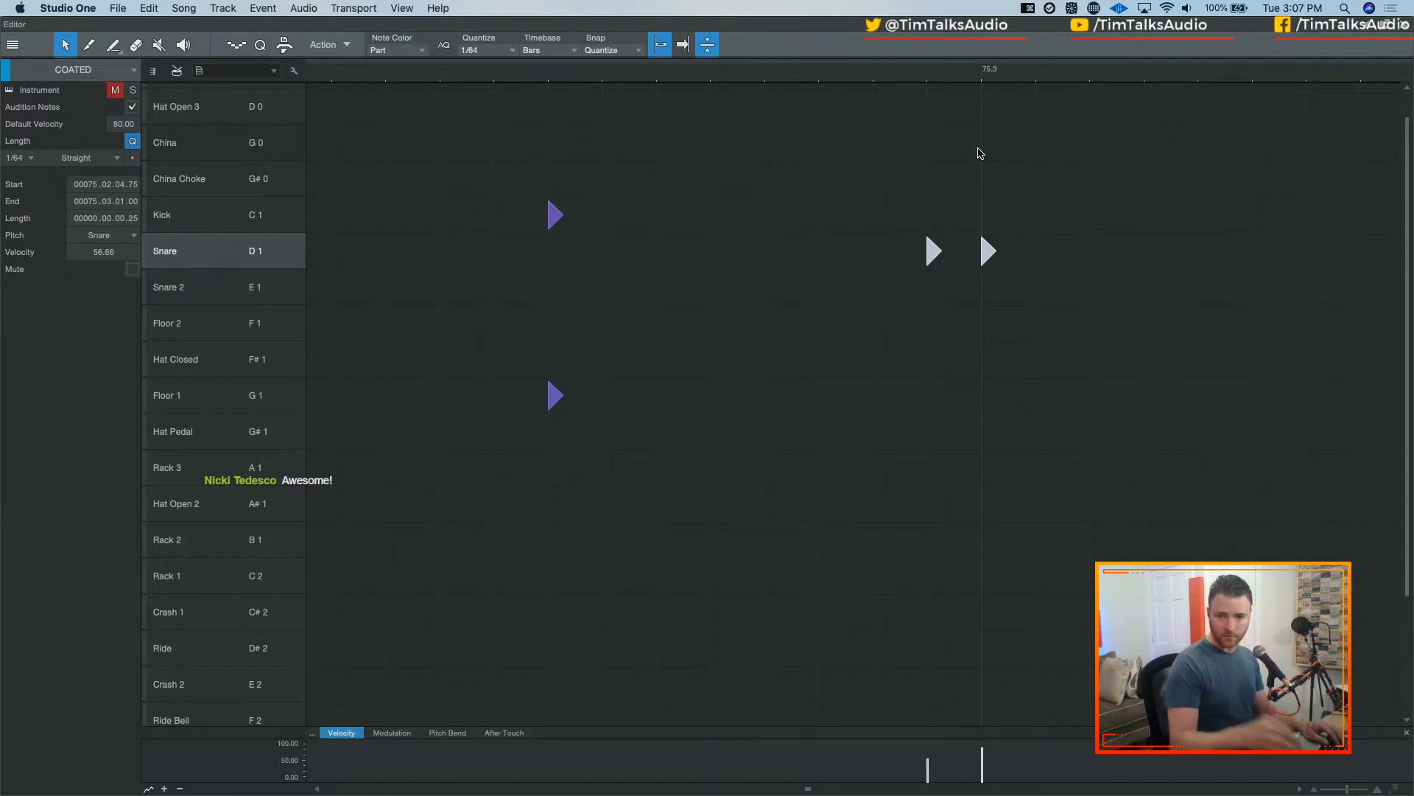
- Play back the drum fill from bar 75 with the whole fill in view
key(w)
key(w)
key(w)
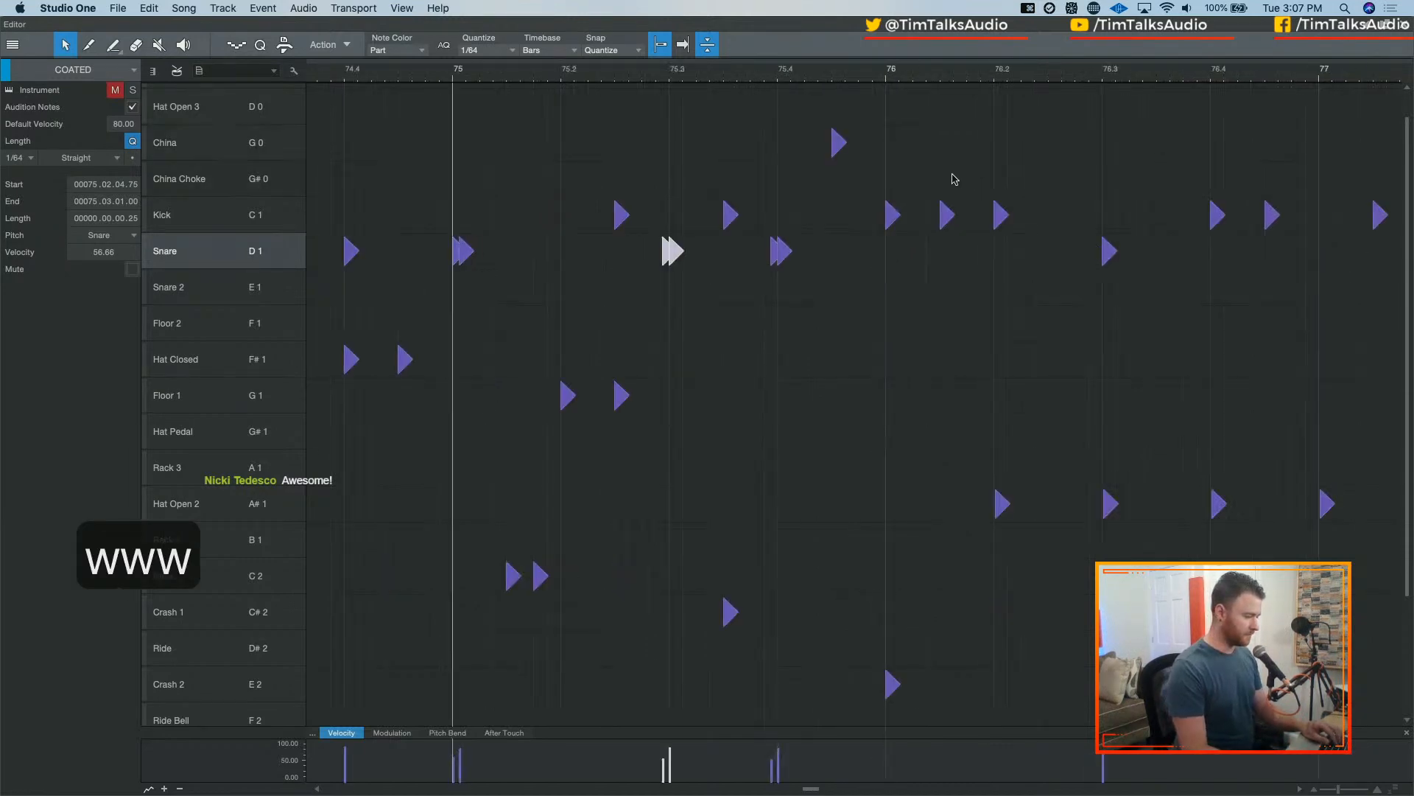
key(space)
key(space)
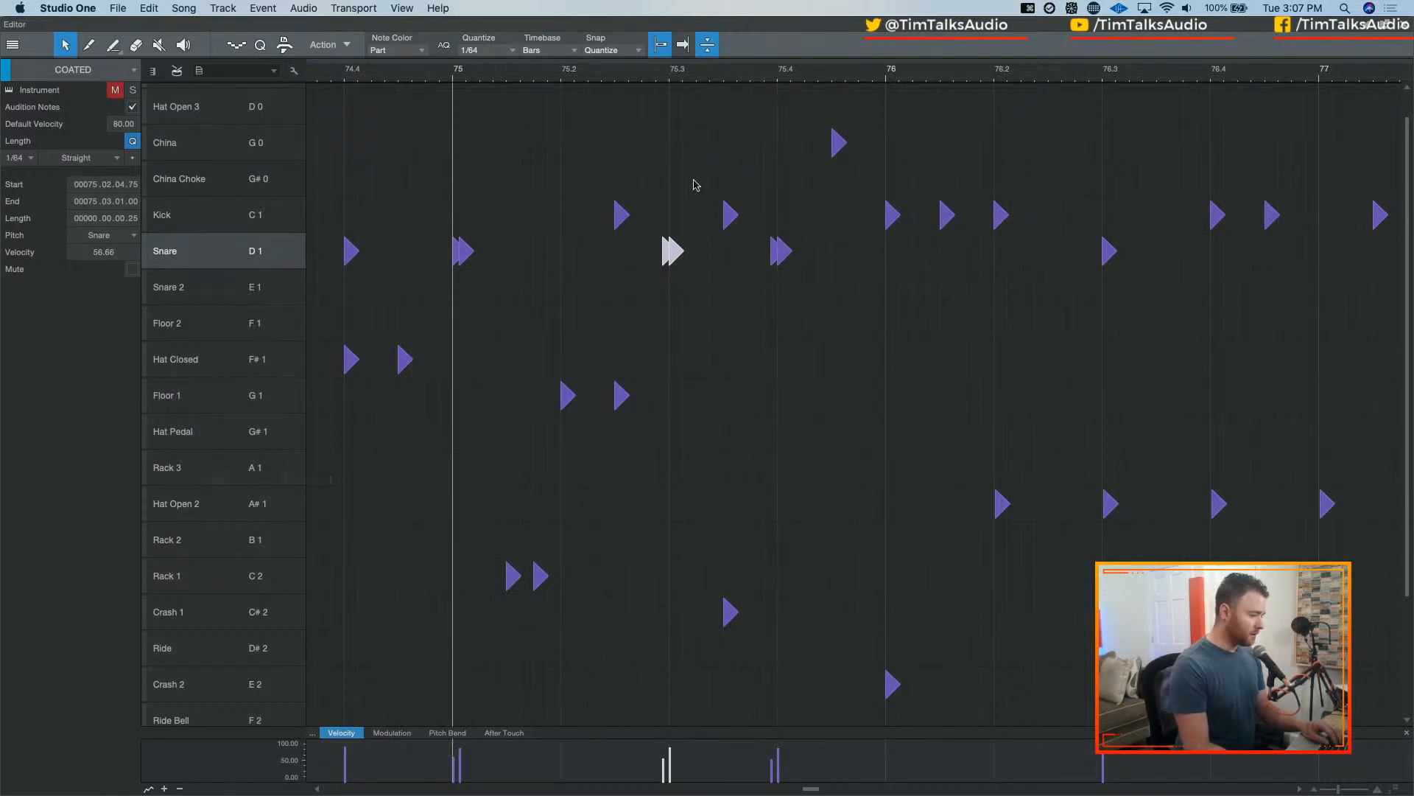
key(e)
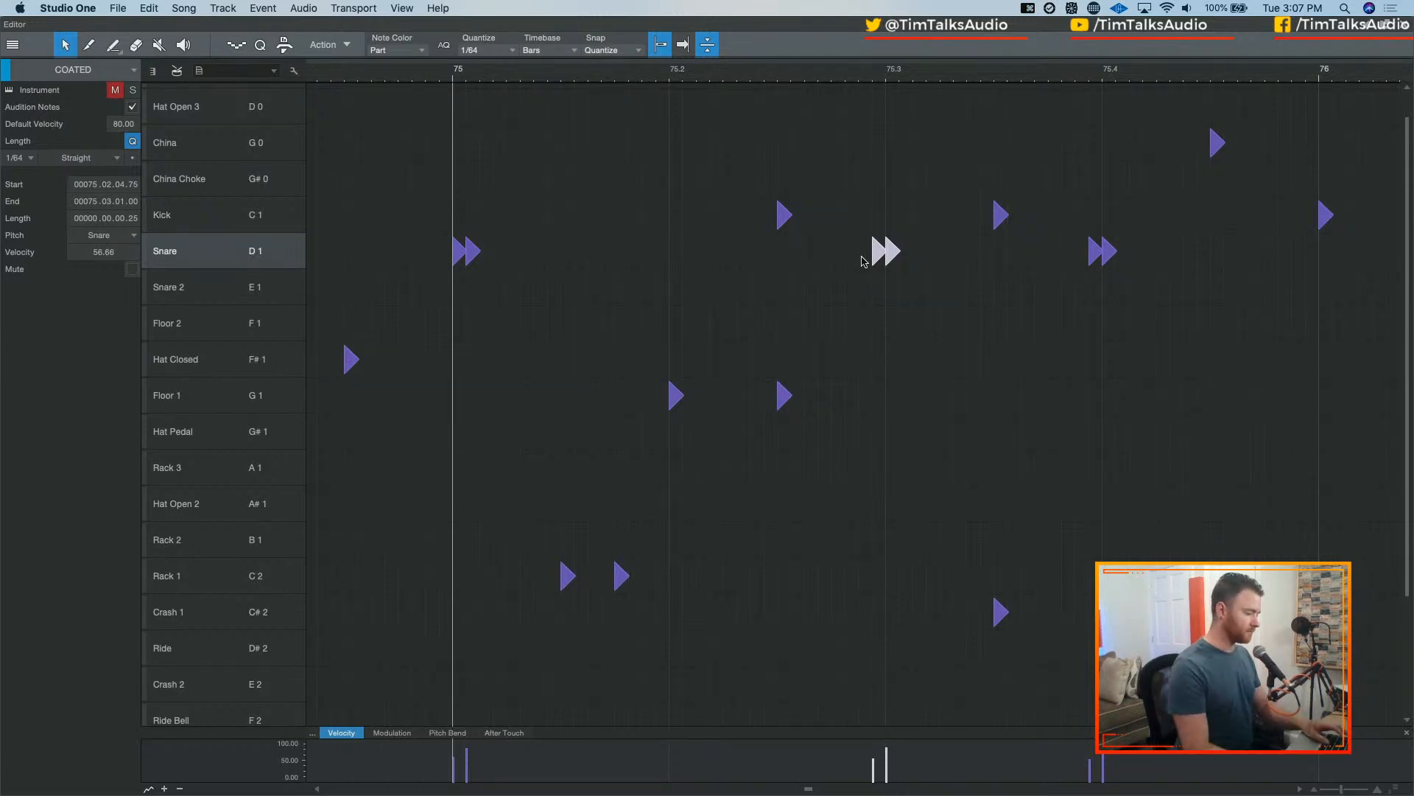
key(space)
key(space)
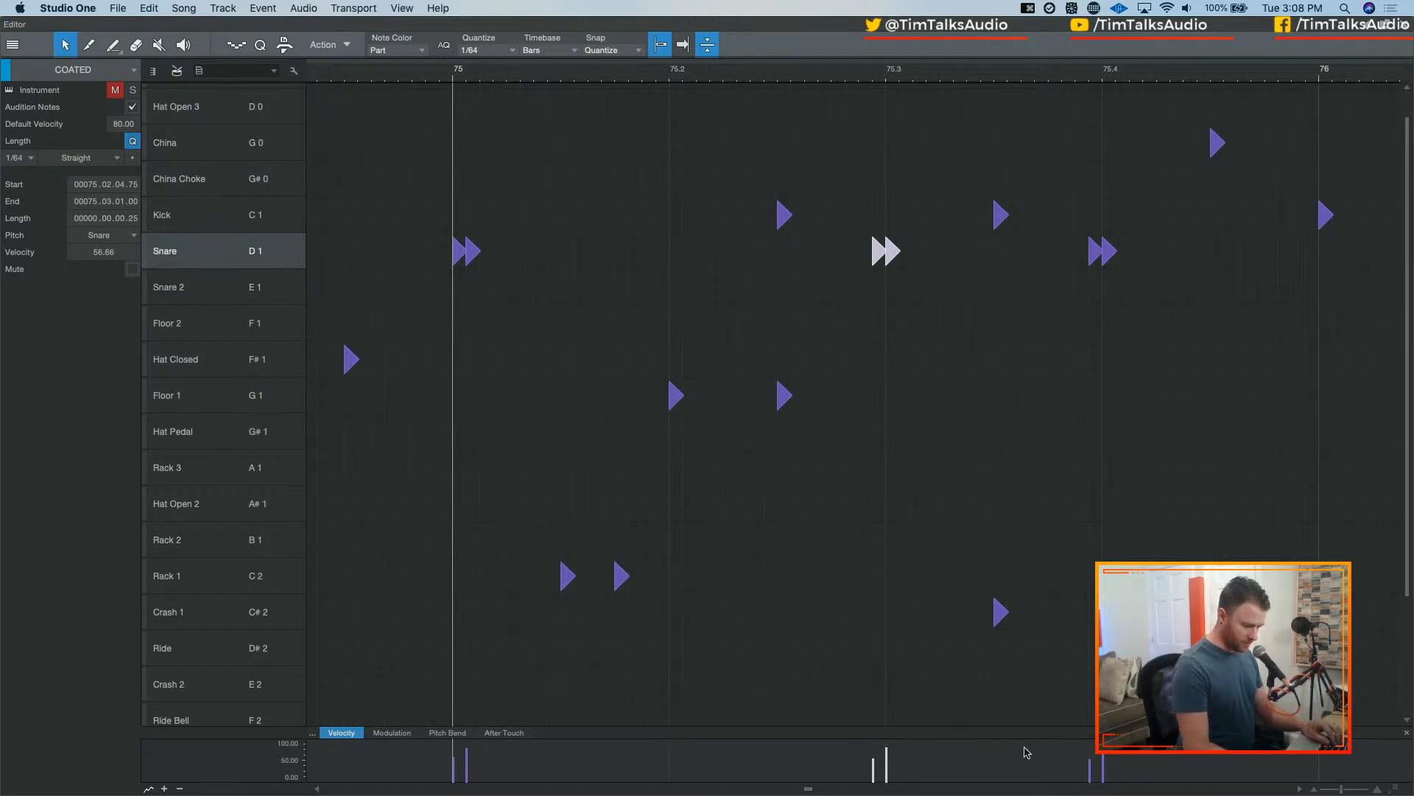
- Enlarge the velocity lane so the snare velocities of the bar 75 fill are easier to compare
drag(1023, 725, 1021, 482)
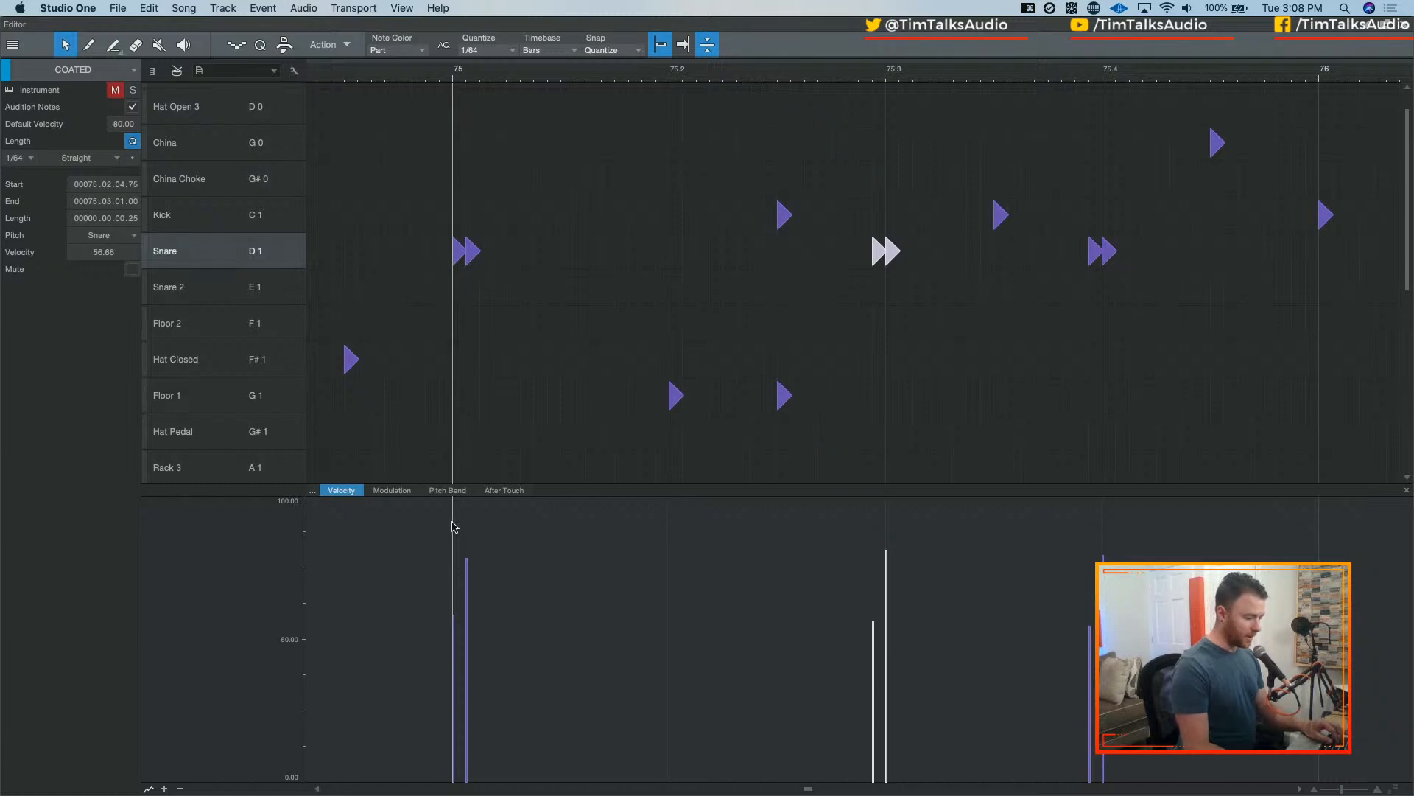
scroll(457, 520, right, 3)
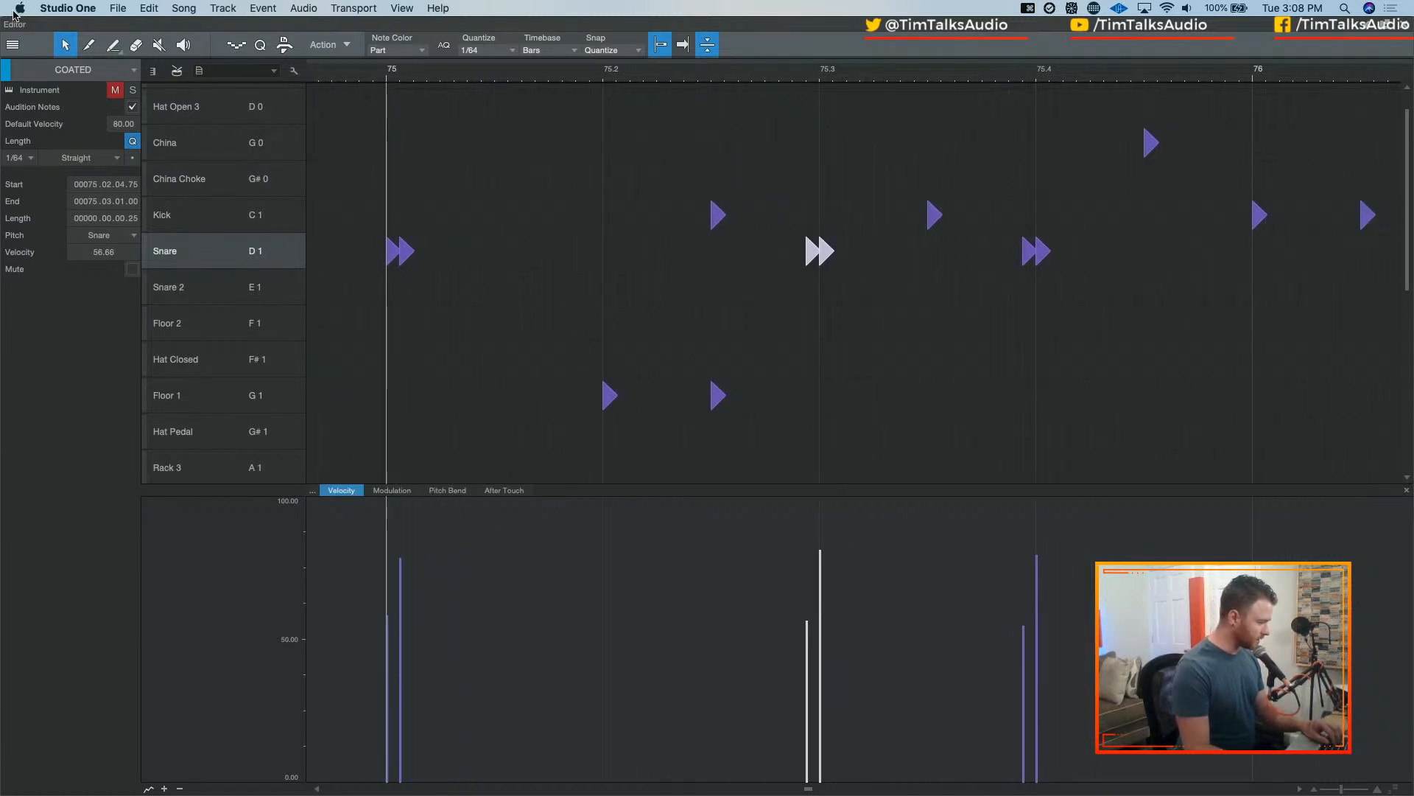
- Open the macOS System Preferences and enlarge the mouse cursor in the Accessibility settings
click(14, 12)
click(900, 218)
key(F2)
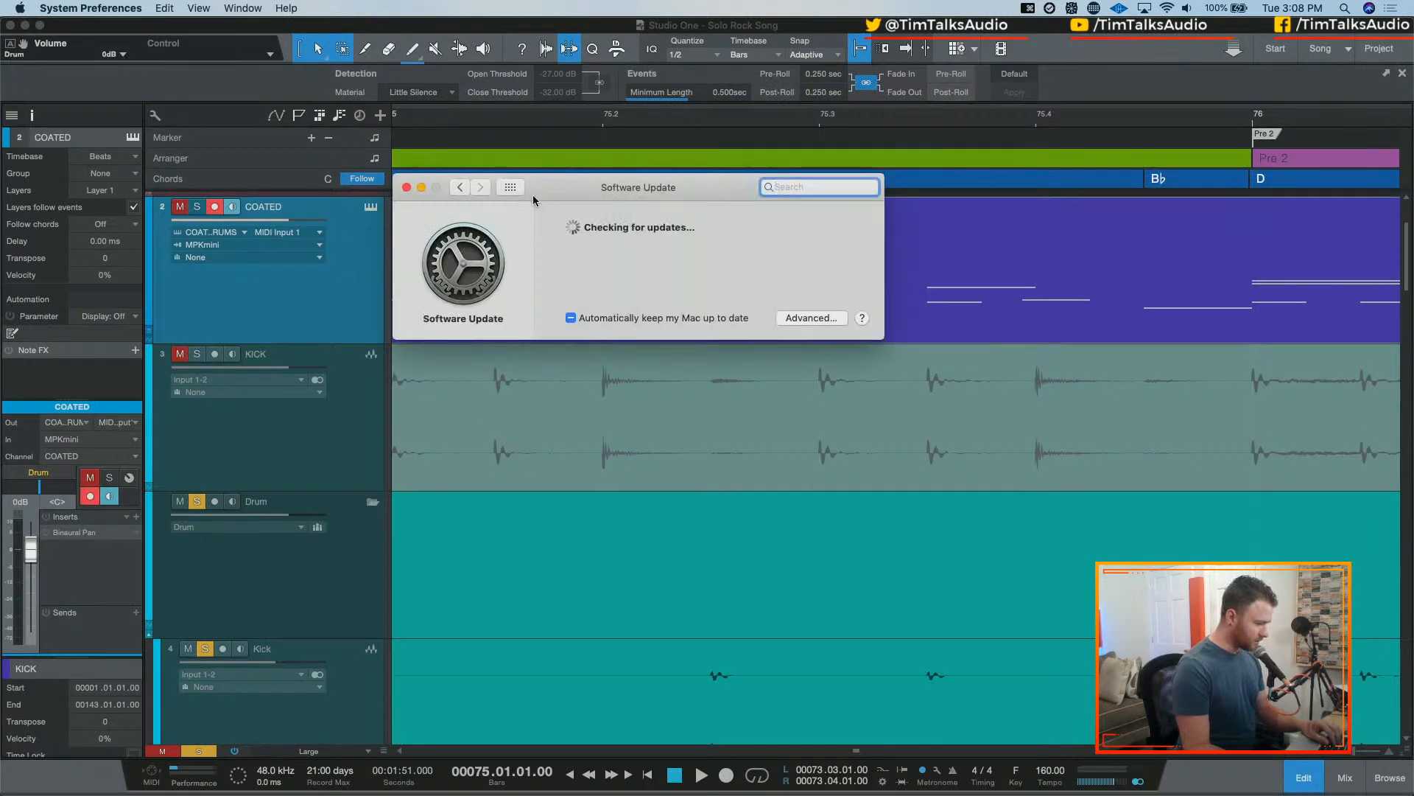
click(459, 189)
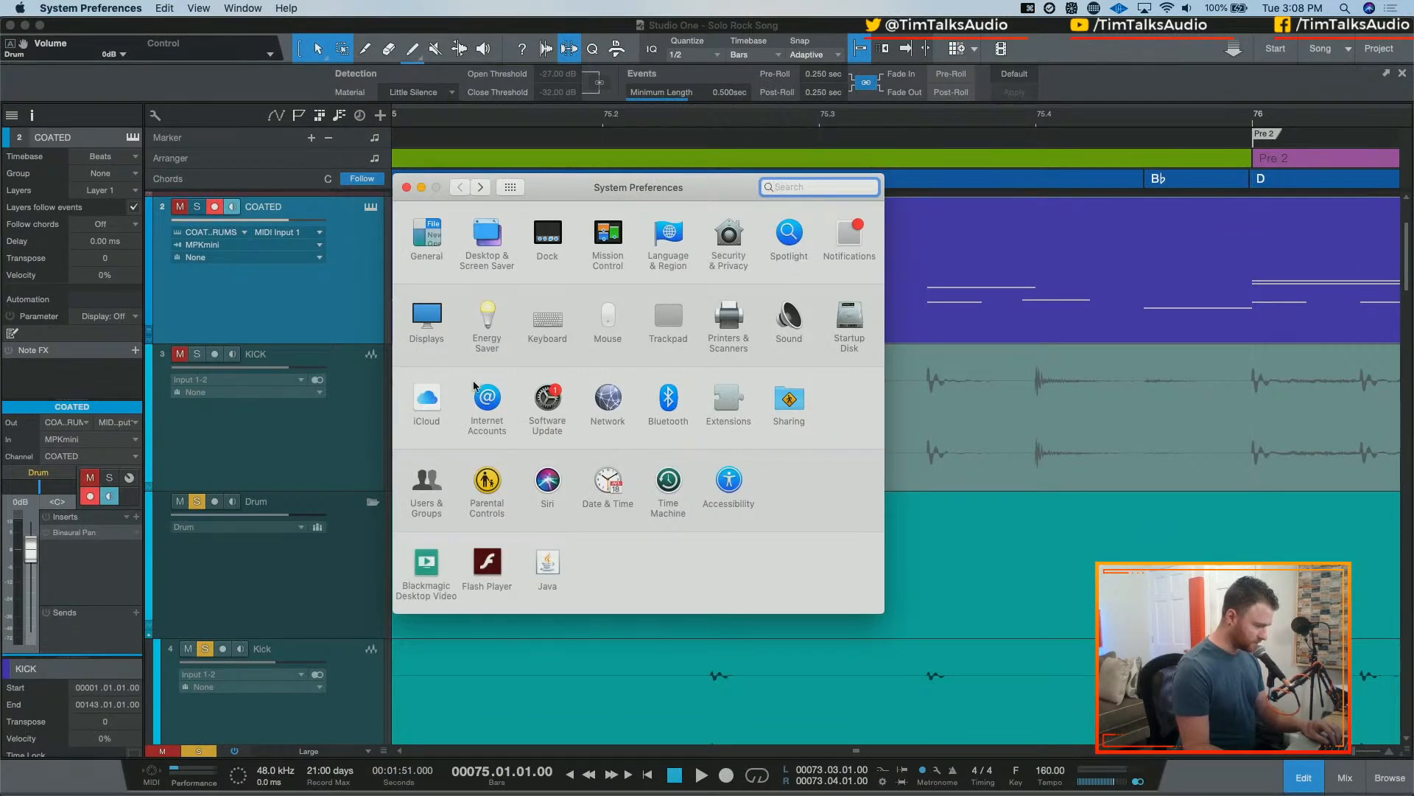
click(733, 481)
click(460, 352)
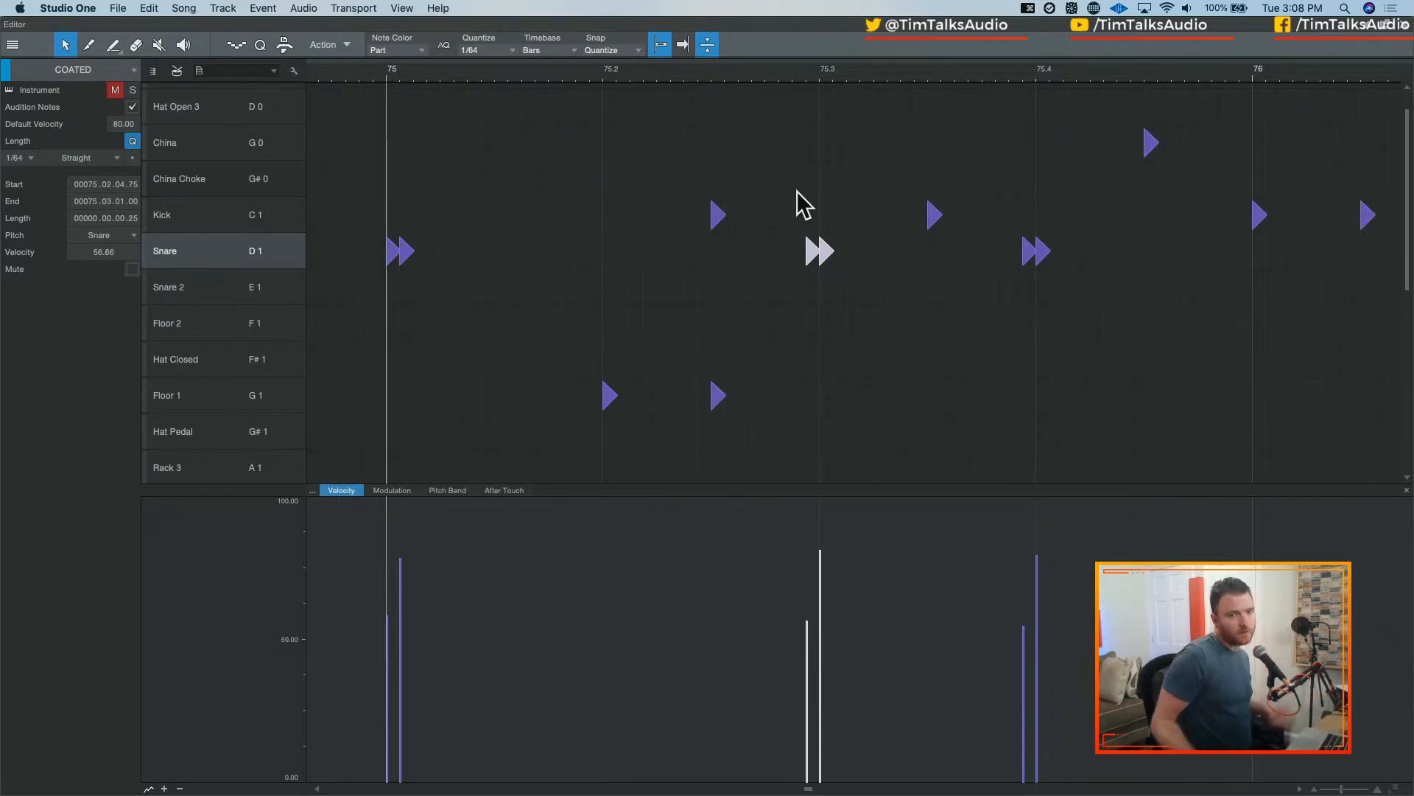
- Replay the start of the fill from bar 75
key(space)
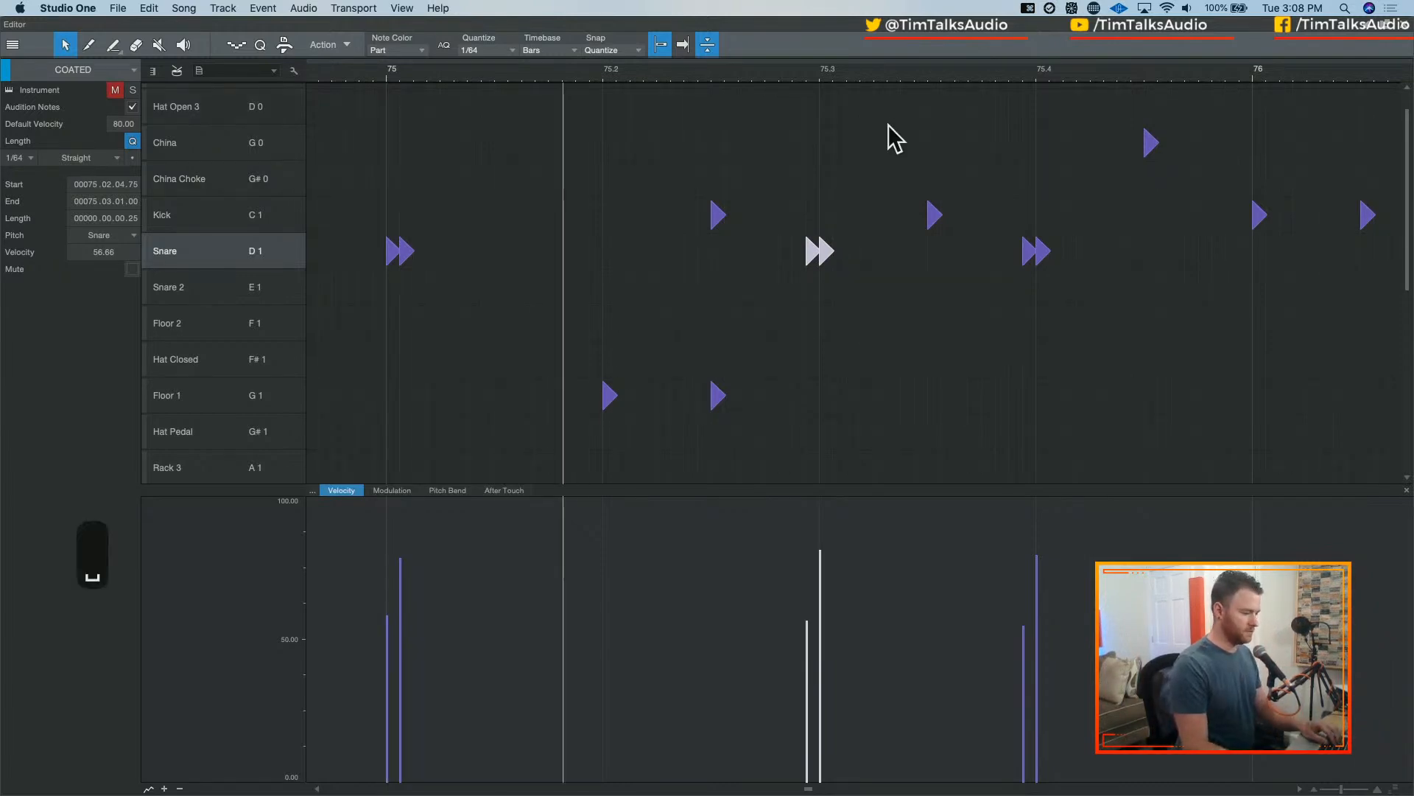
key(space)
- Select the kick notes from bar 125.4 to the end of the part by their velocity bars
key(w)
key(w)
key(w)
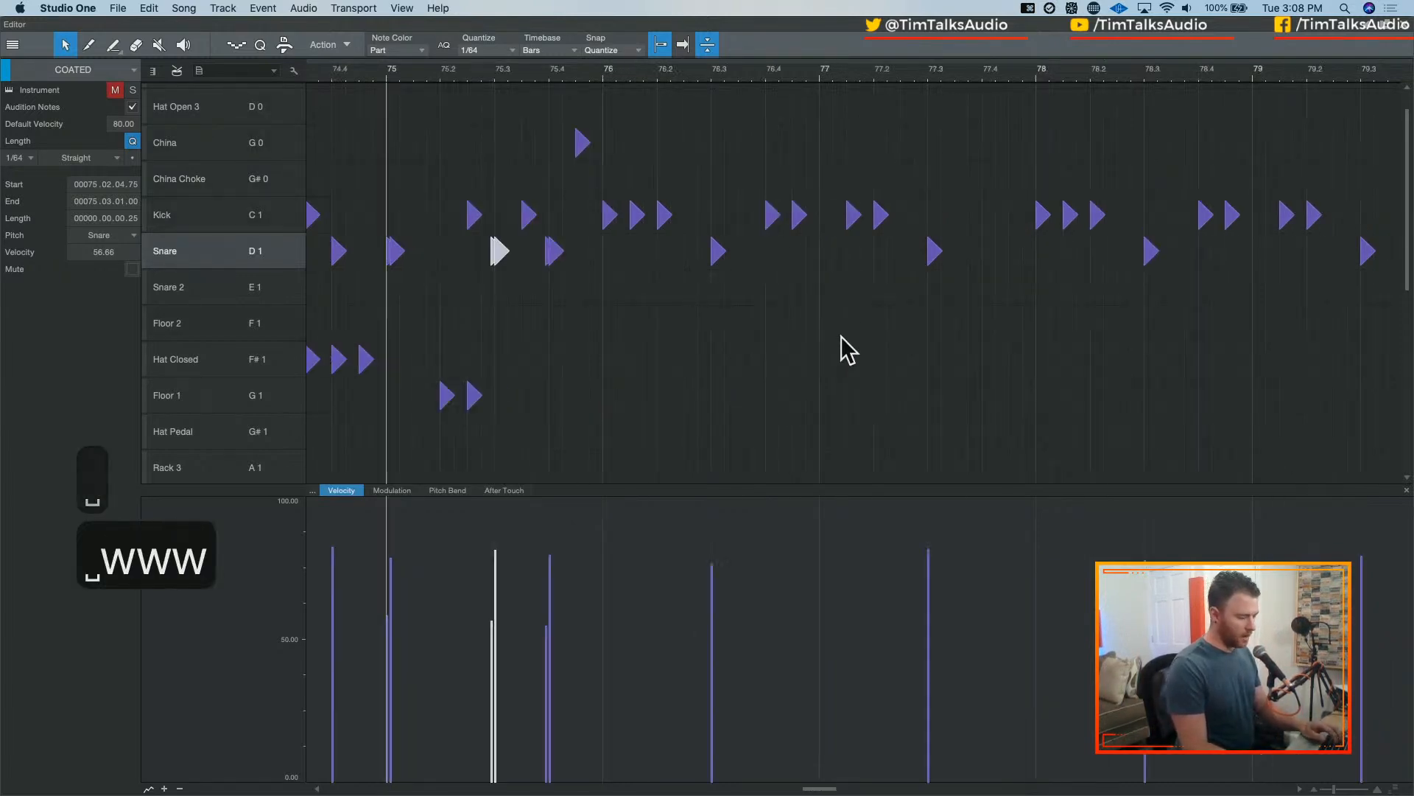
key(w)
key(w)
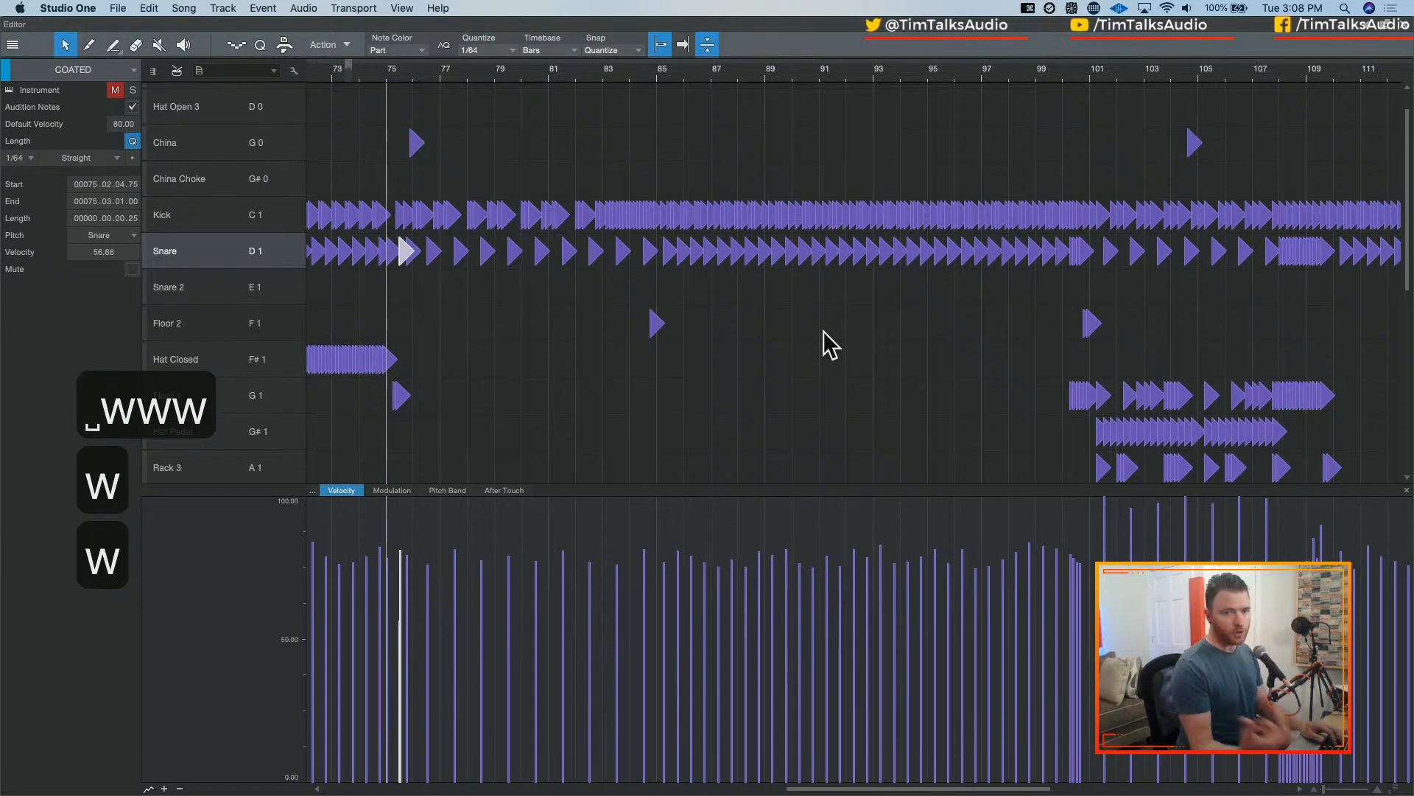
key(w)
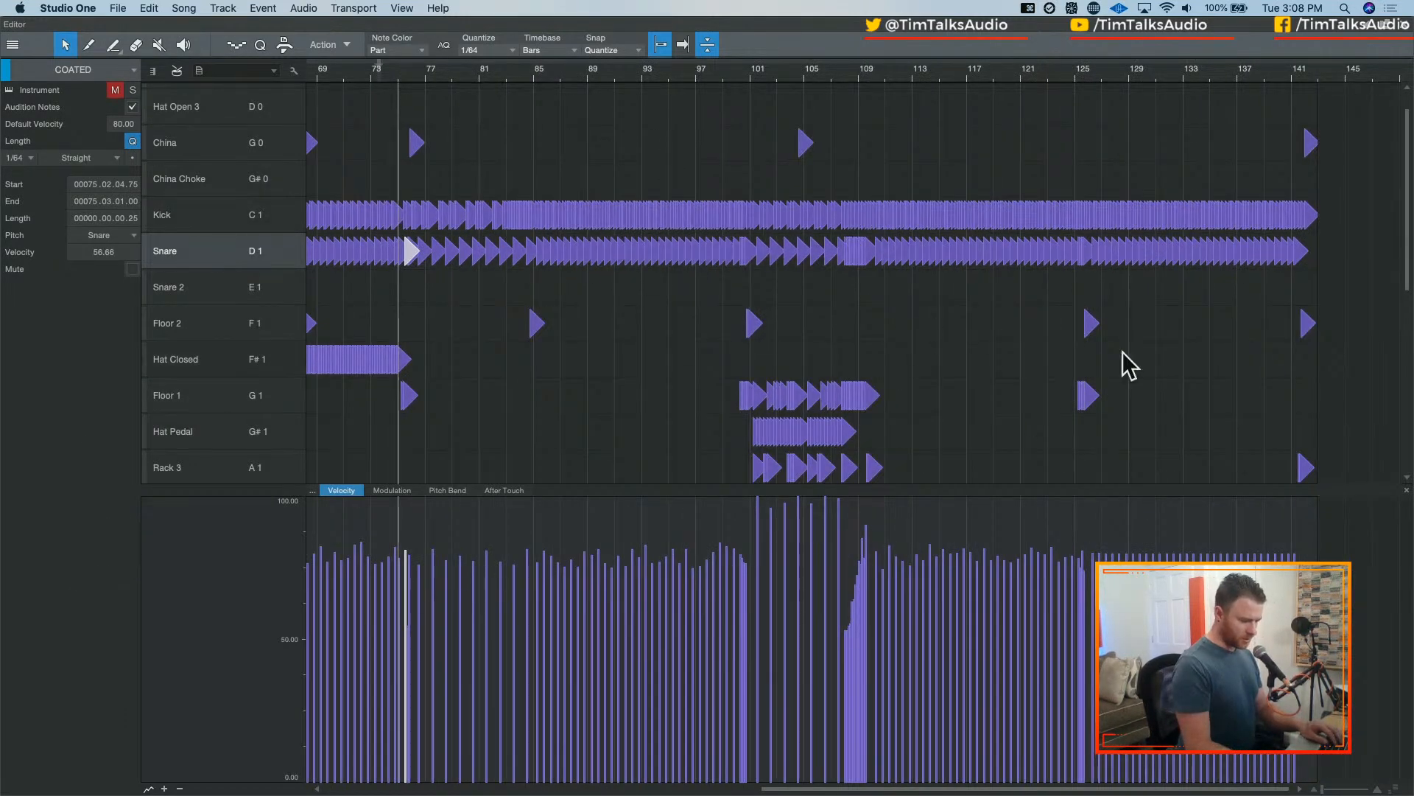
drag(1080, 157, 1298, 225)
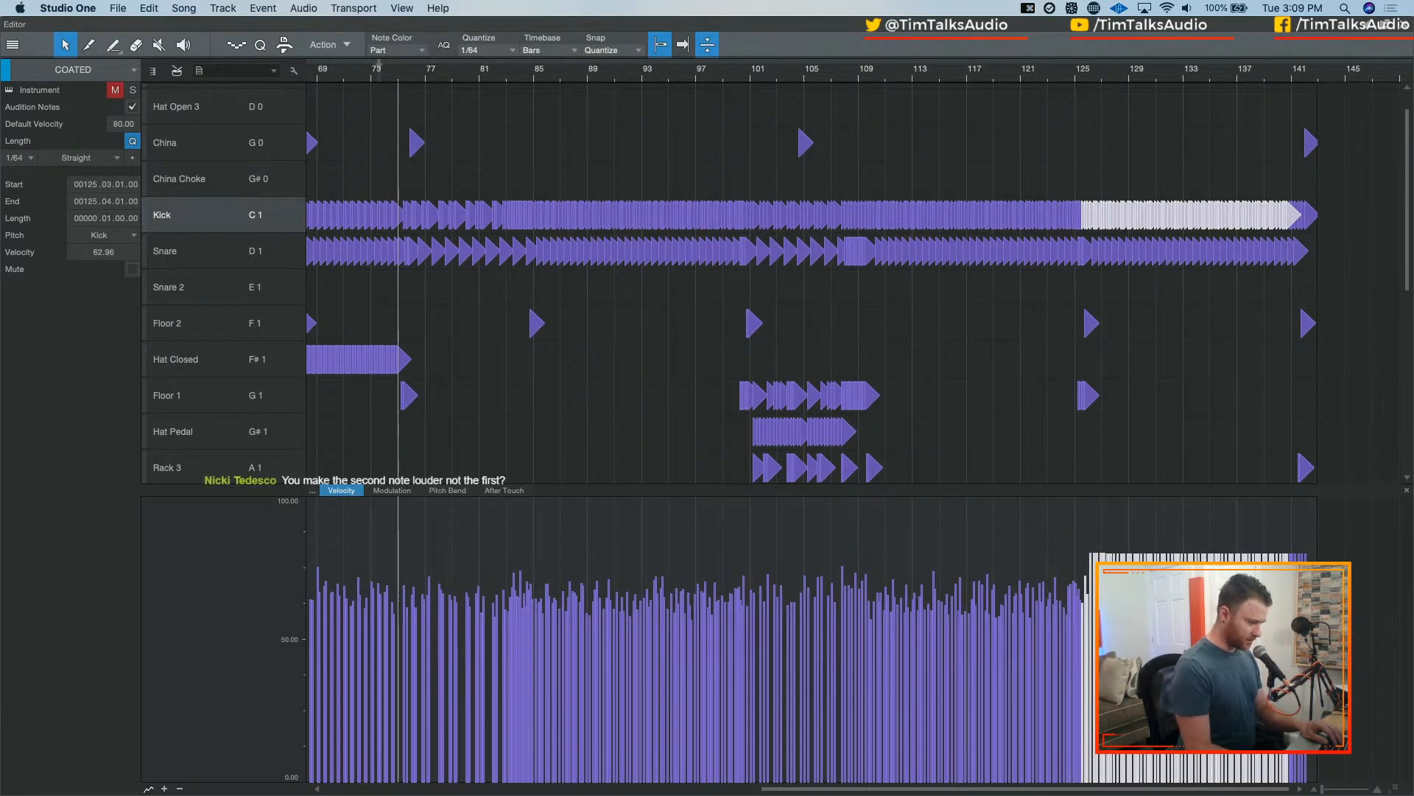
key(e)
key(e)
scroll(917, 387, right, 15)
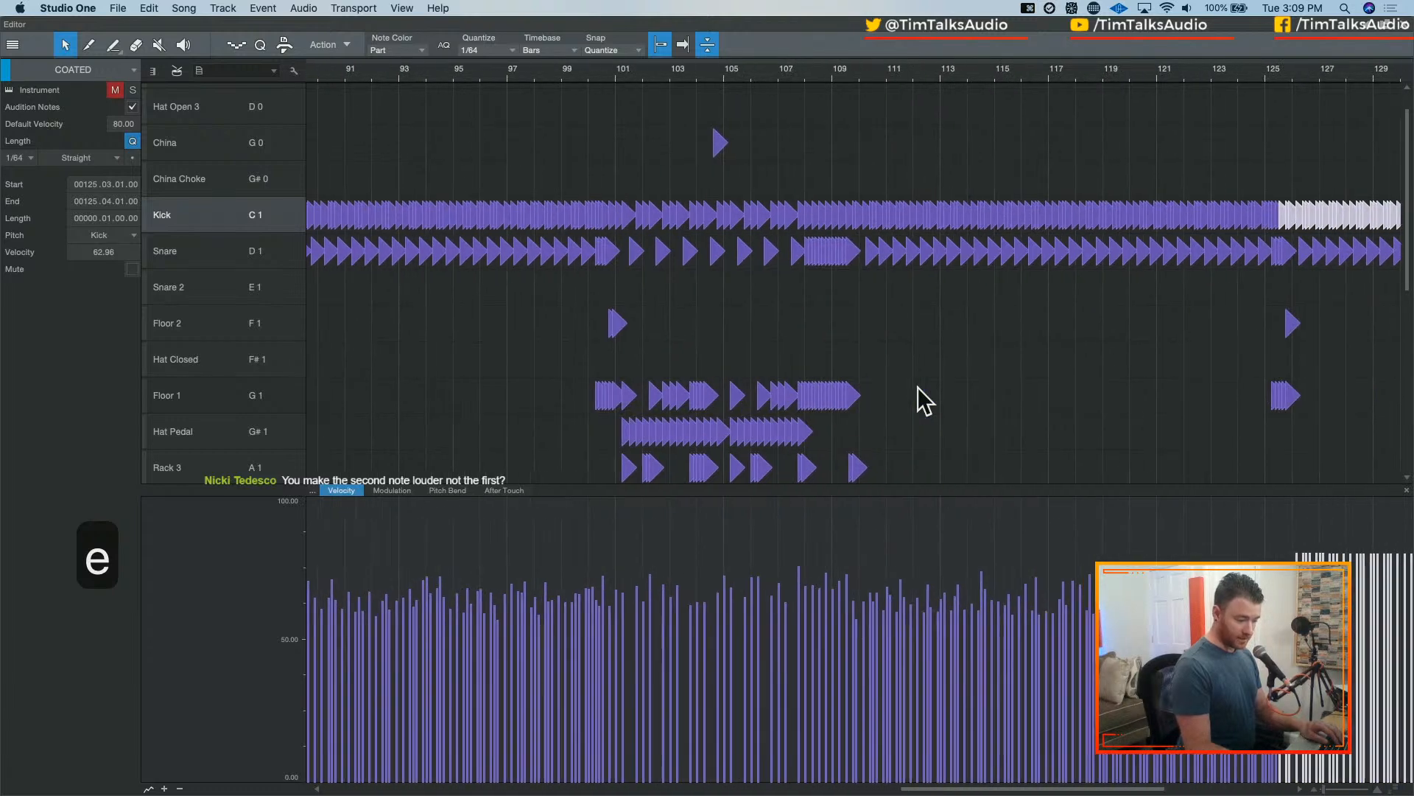
scroll(919, 389, right, 3)
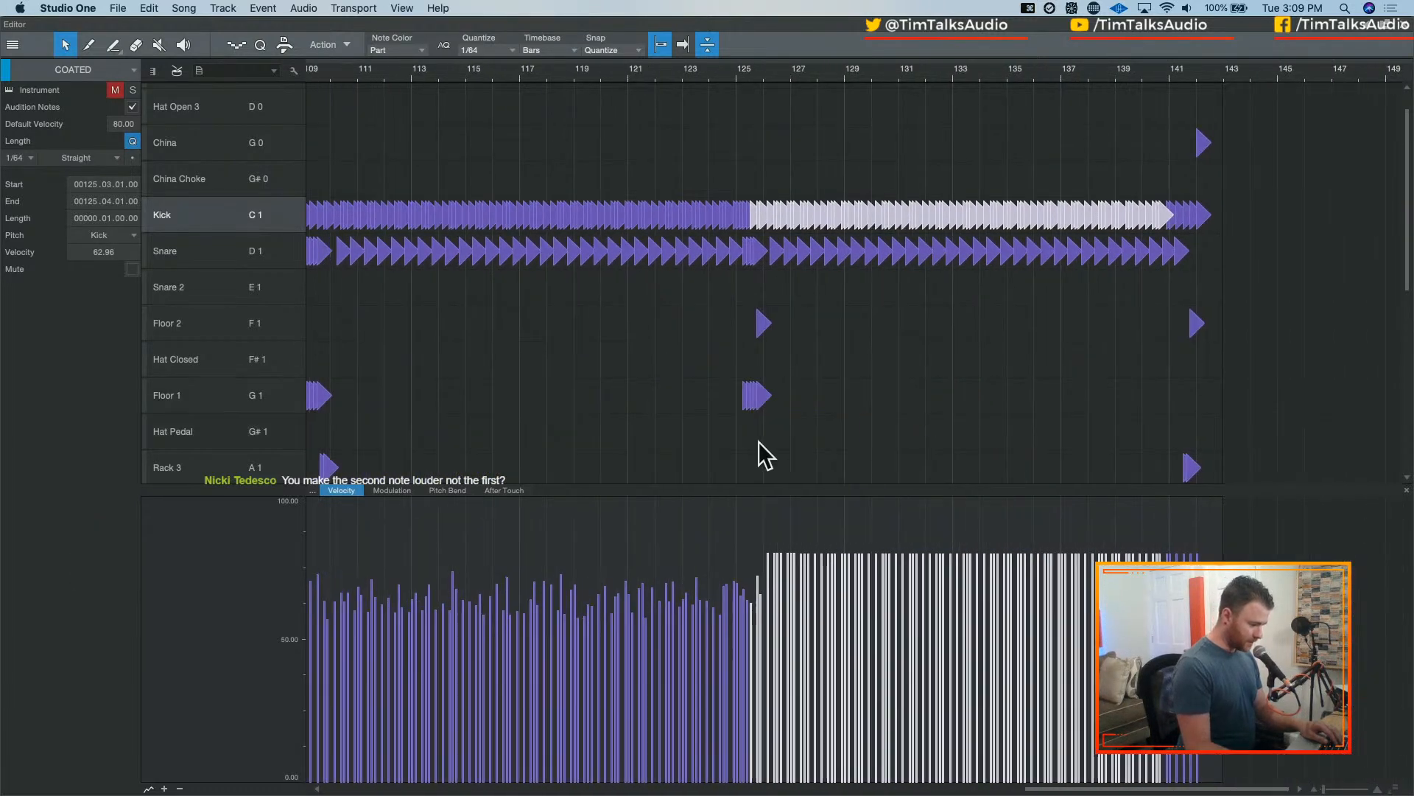
drag(762, 545, 1223, 567)
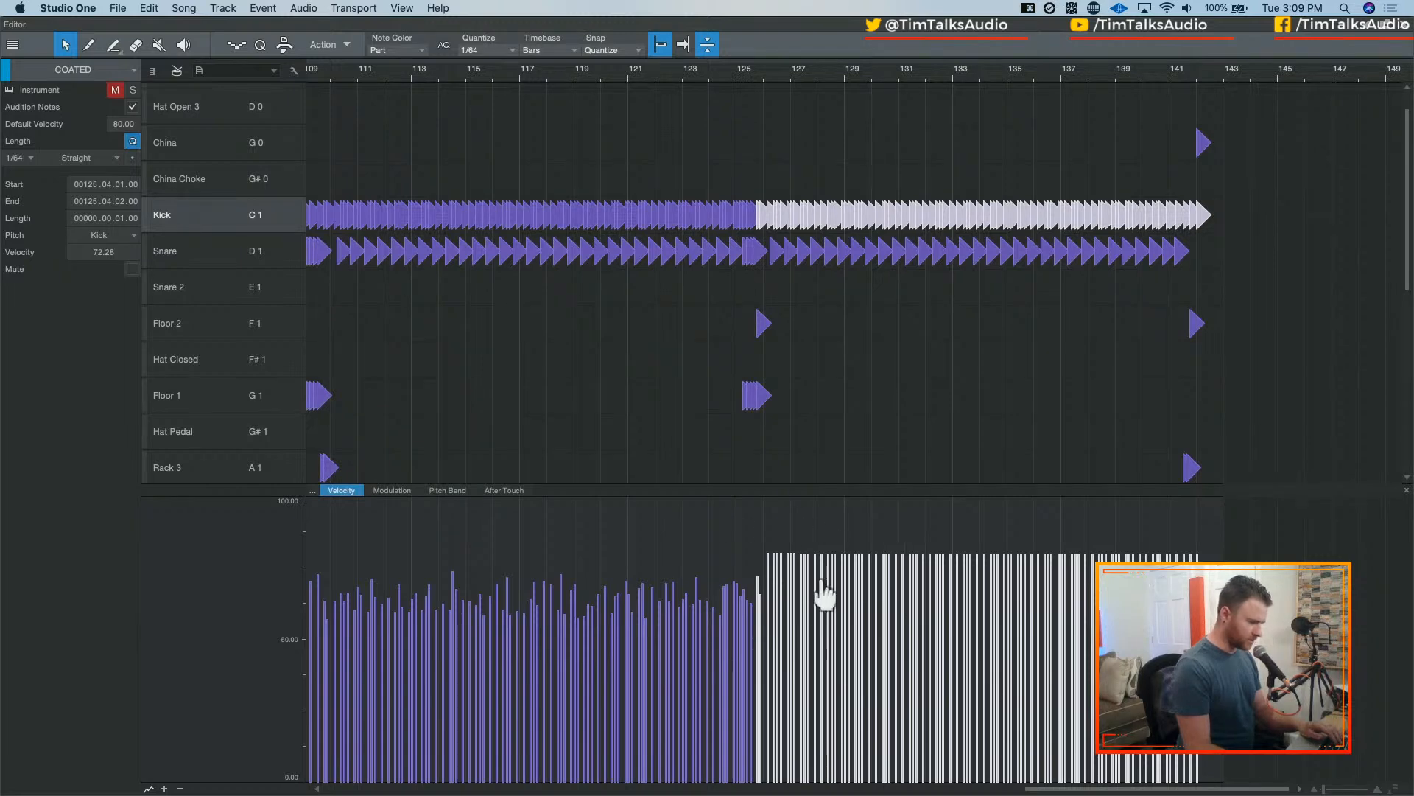
- Examine the selected kick velocities from bar 125 onward against those of the earlier kick notes
key(e)
key(e)
scroll(600, 560, left, 5)
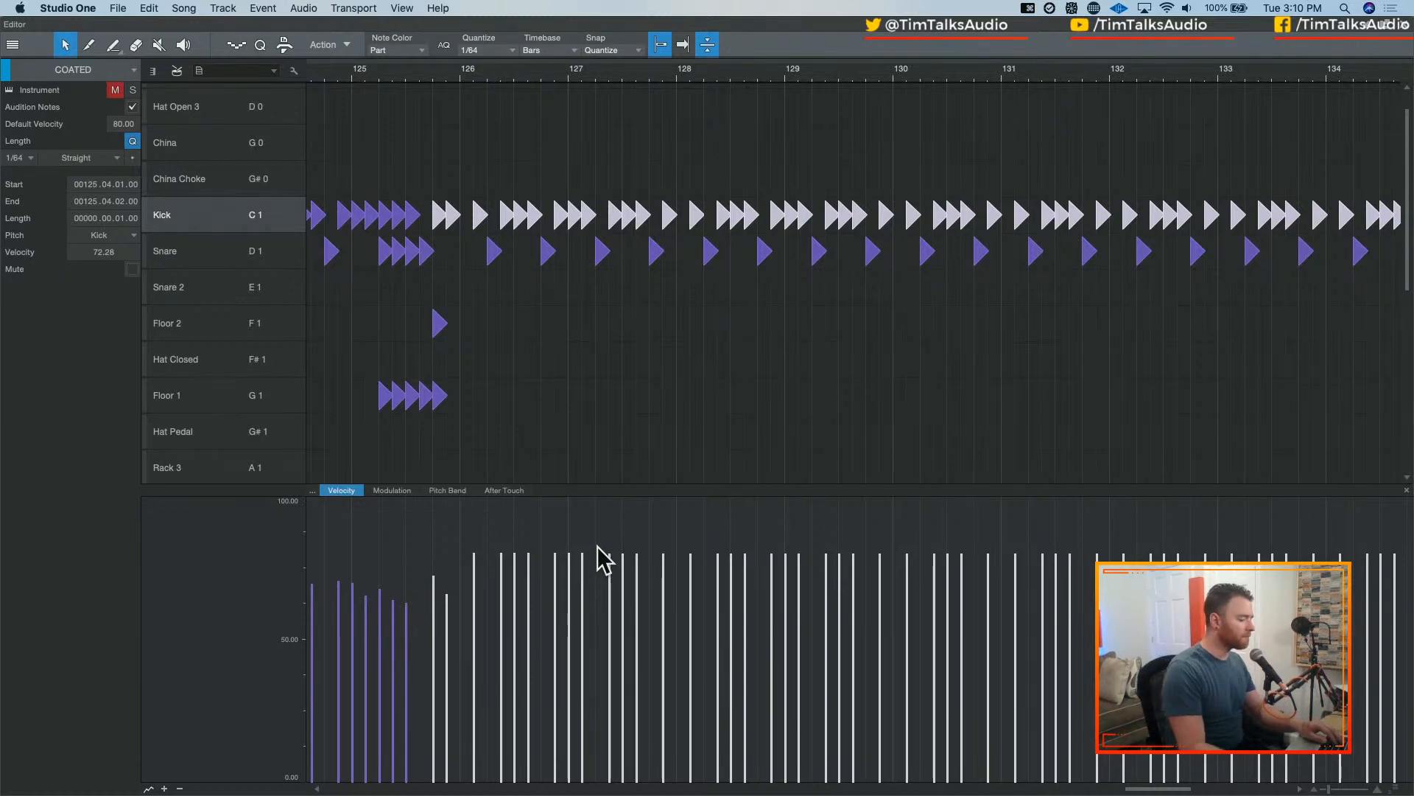
key(w)
key(w)
key(w)
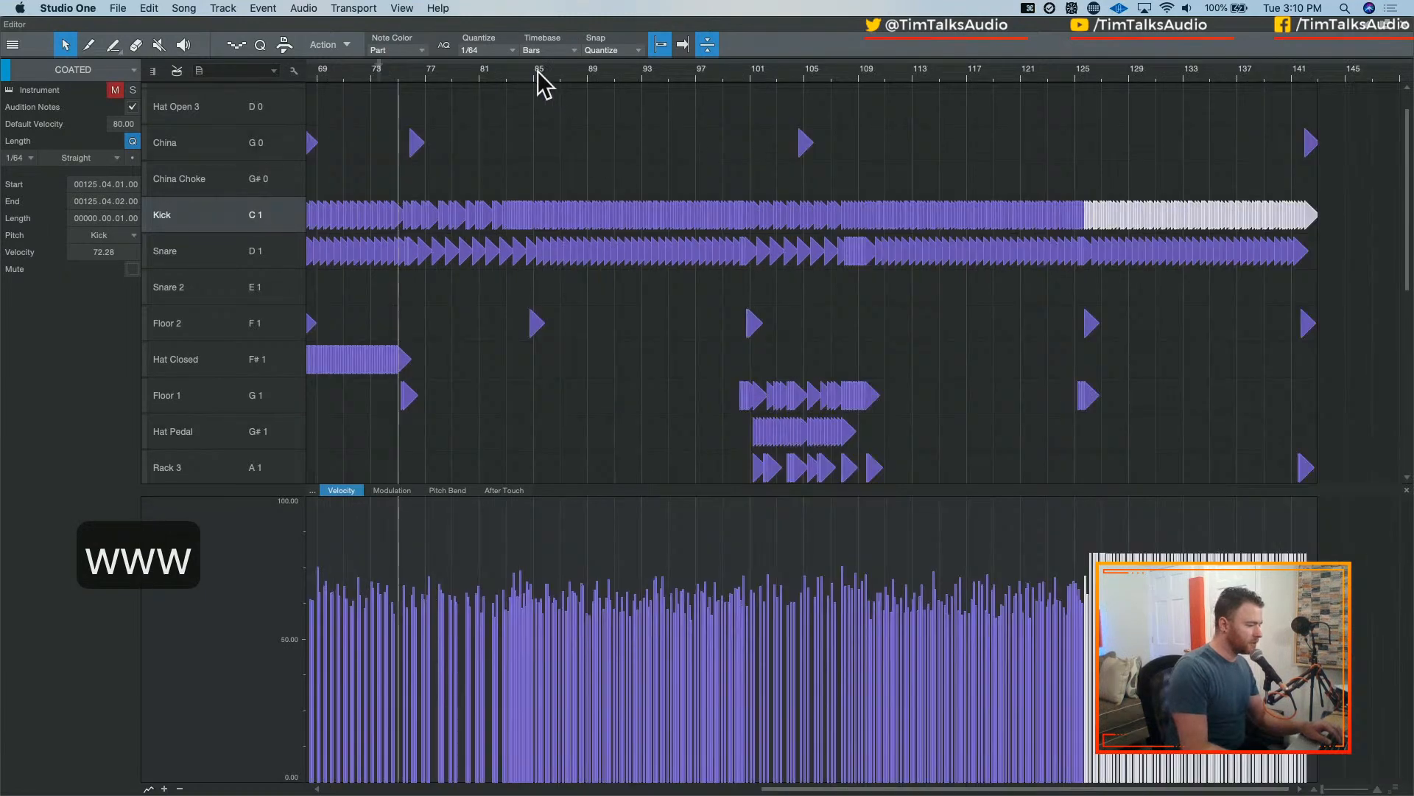
- Move the snare flam at bar 75 earlier, starting at 00074.04.04.75, so its second hit lands on the bar line
key(e)
key(e)
key(e)
key(e)
key(e)
key(e)
key(e)
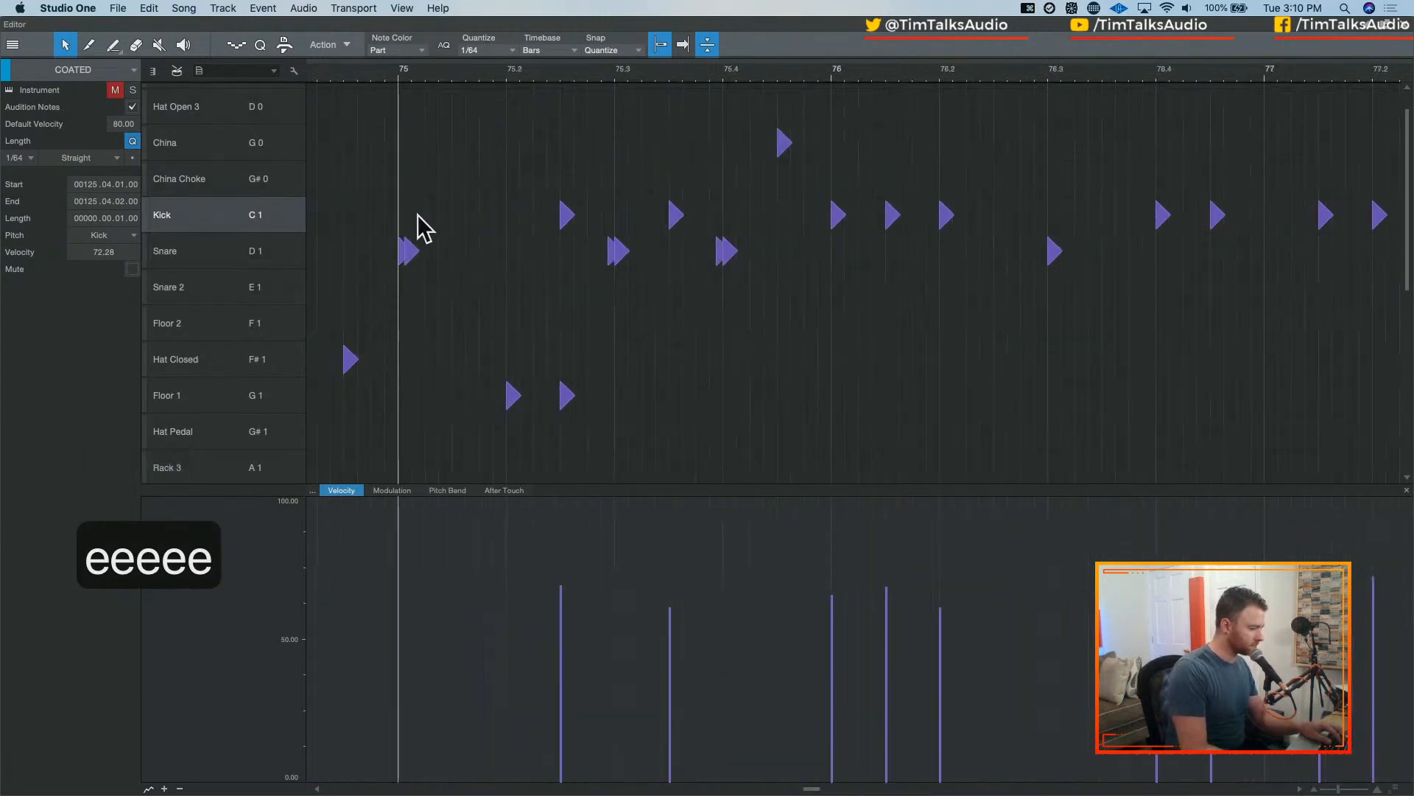
drag(398, 197, 449, 286)
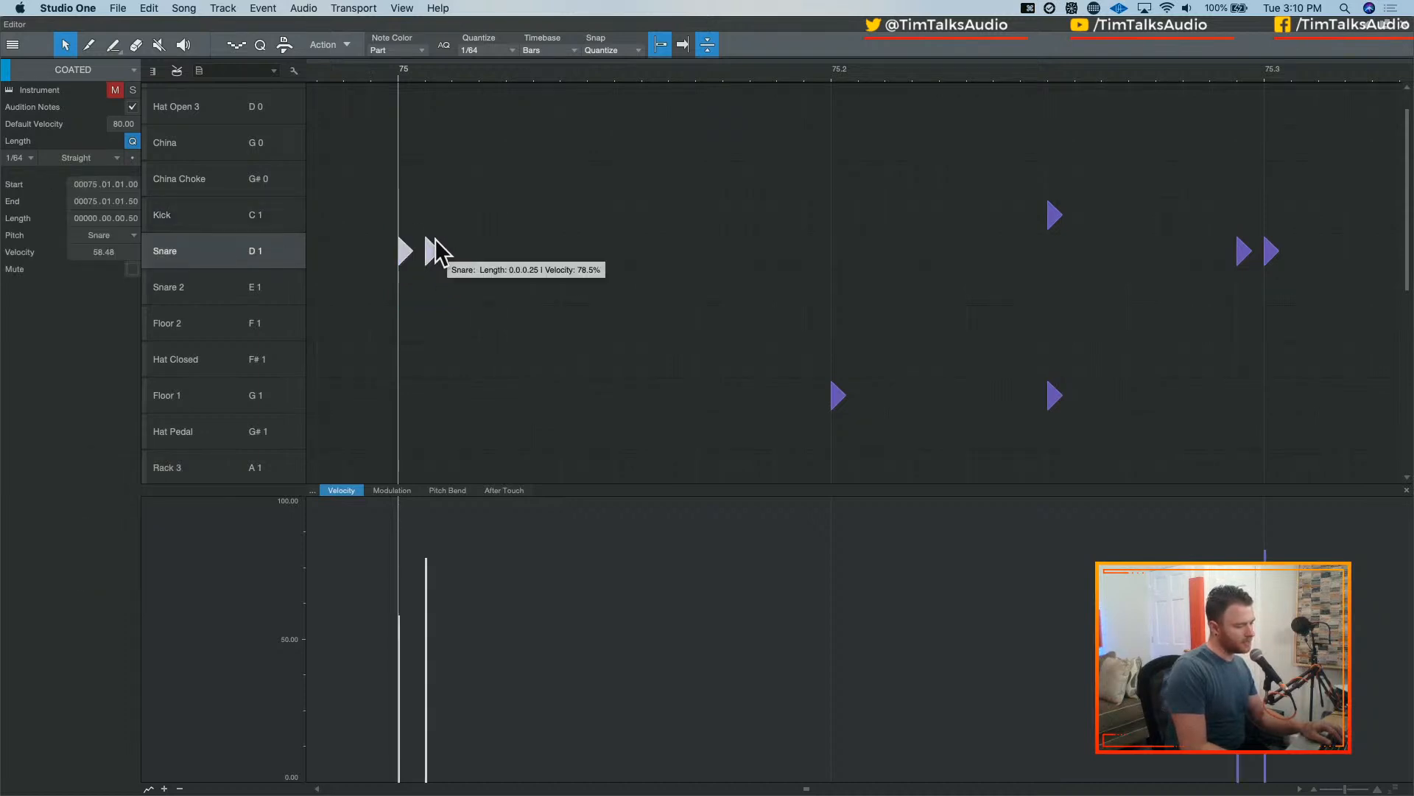
drag(428, 251, 407, 253)
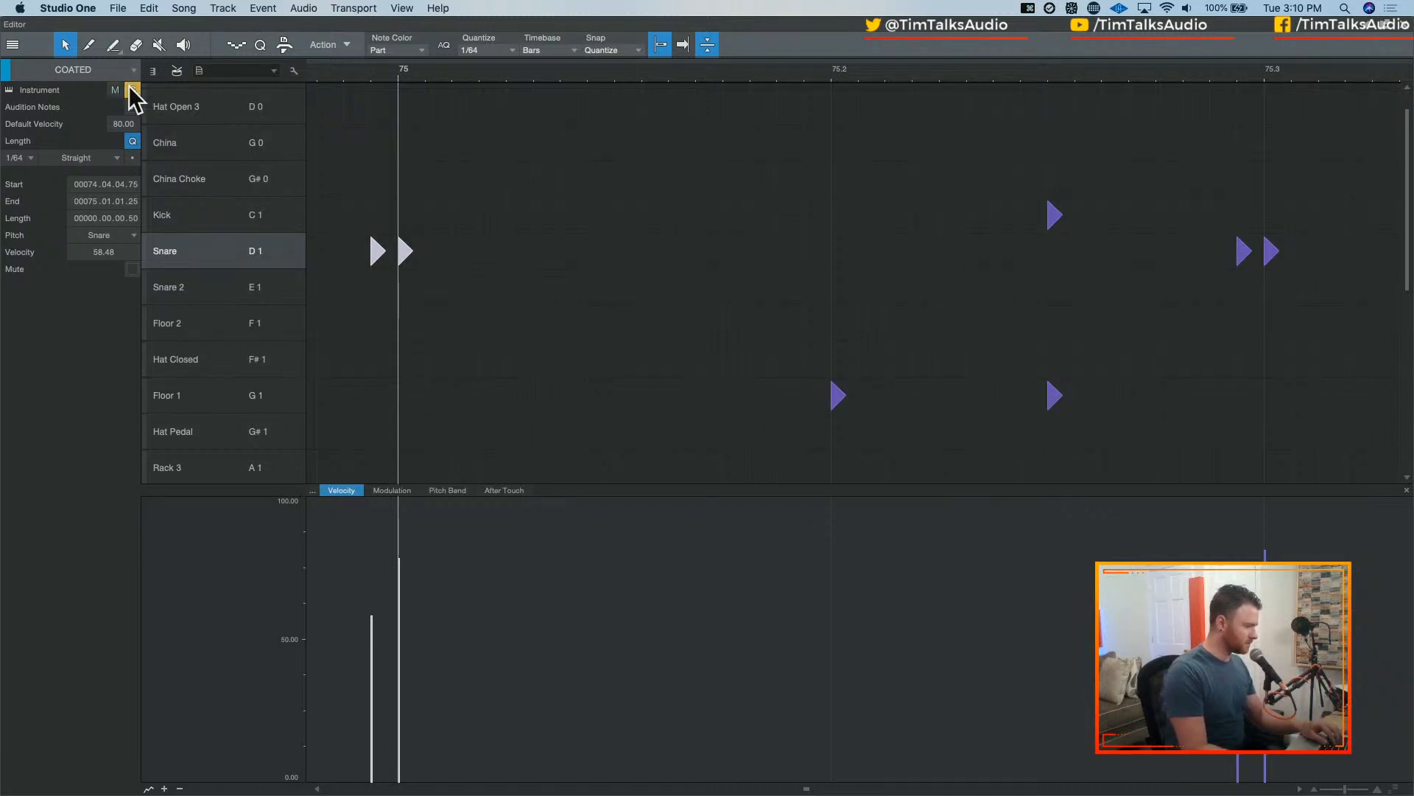
- Place the playback cursor just ahead of the moved snare flam before bar 75
click(341, 68)
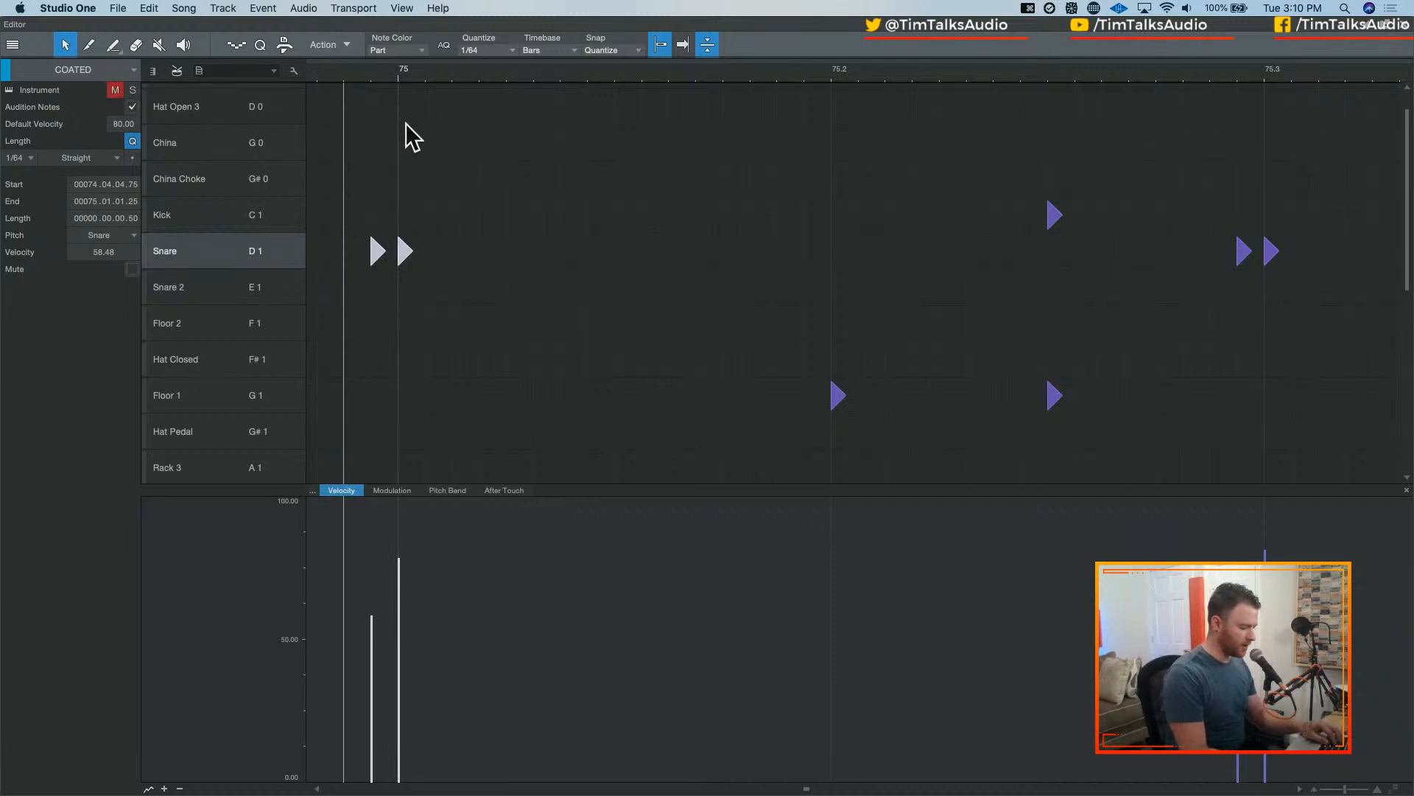
key(w)
key(w)
key(w)
key(F3)
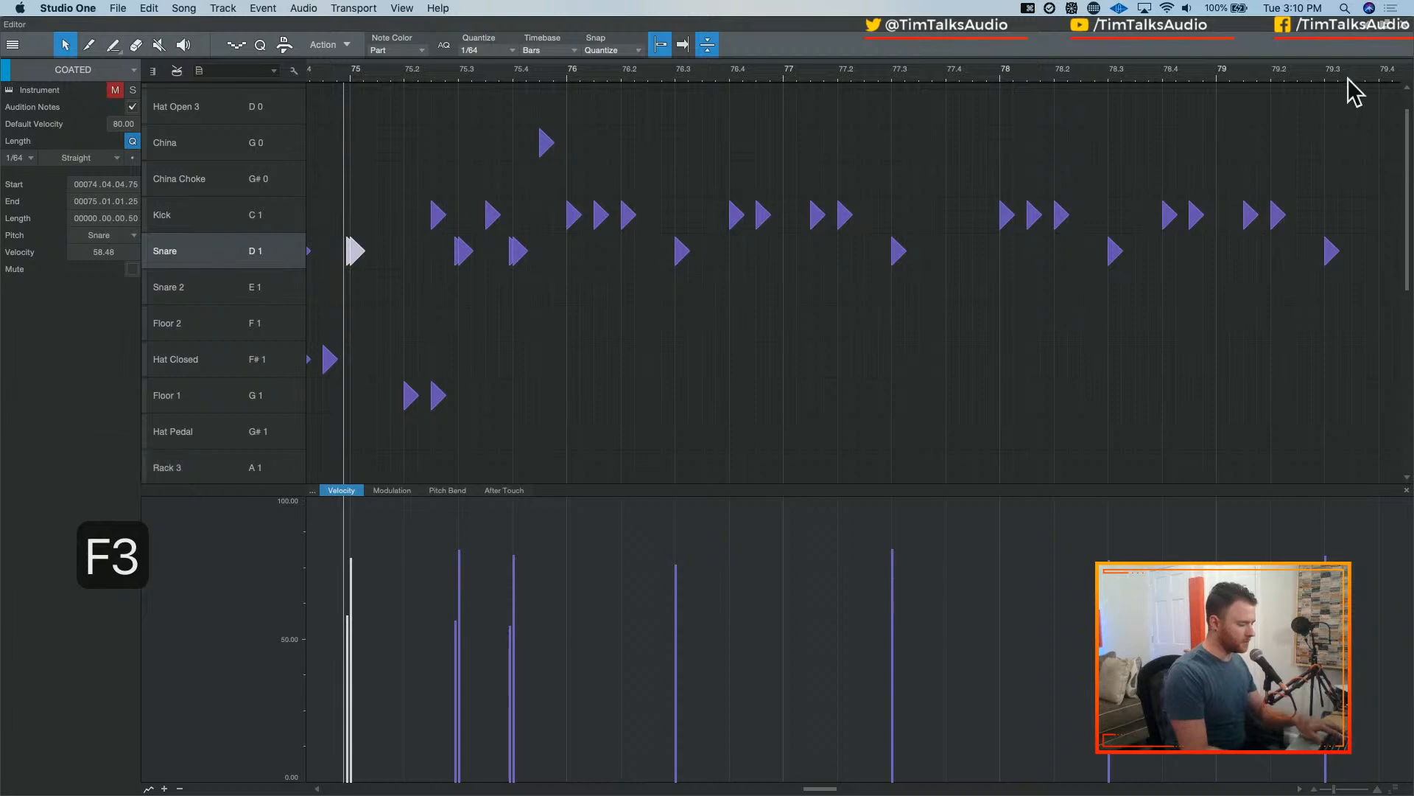
- Return to the arrangement, unmute and solo the COATED drum track, and play briefly from just before bar 75
click(1404, 26)
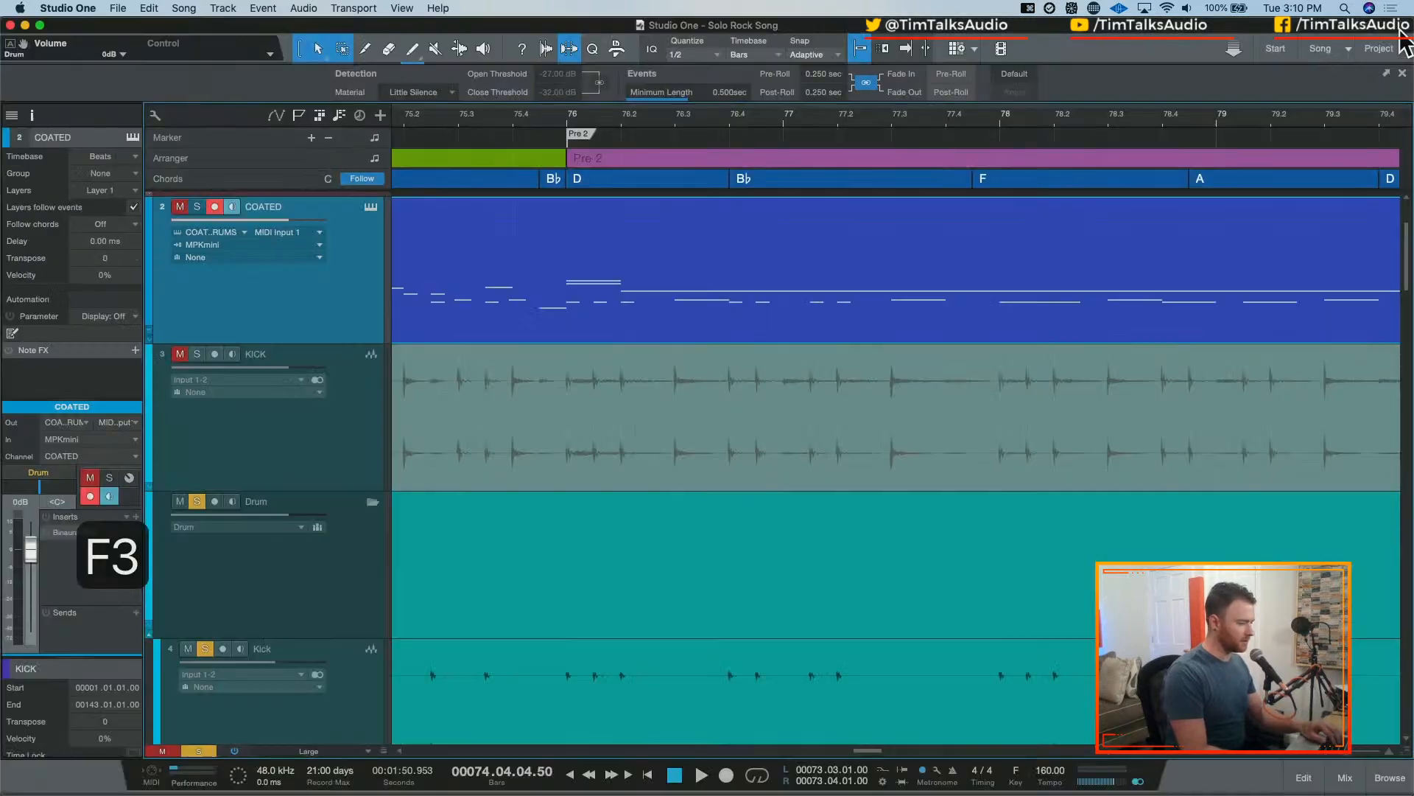
click(180, 207)
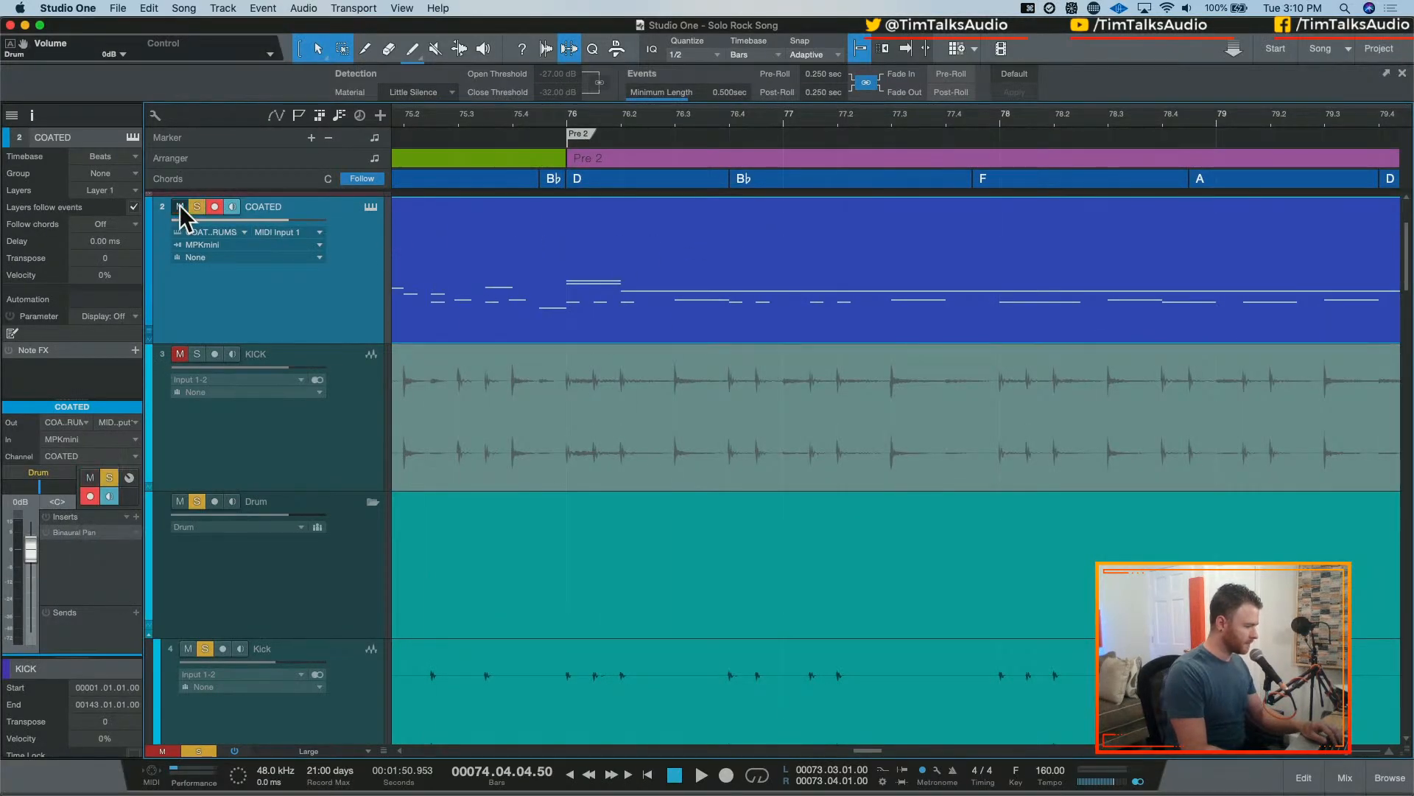
click(181, 354)
key(space)
key(space)
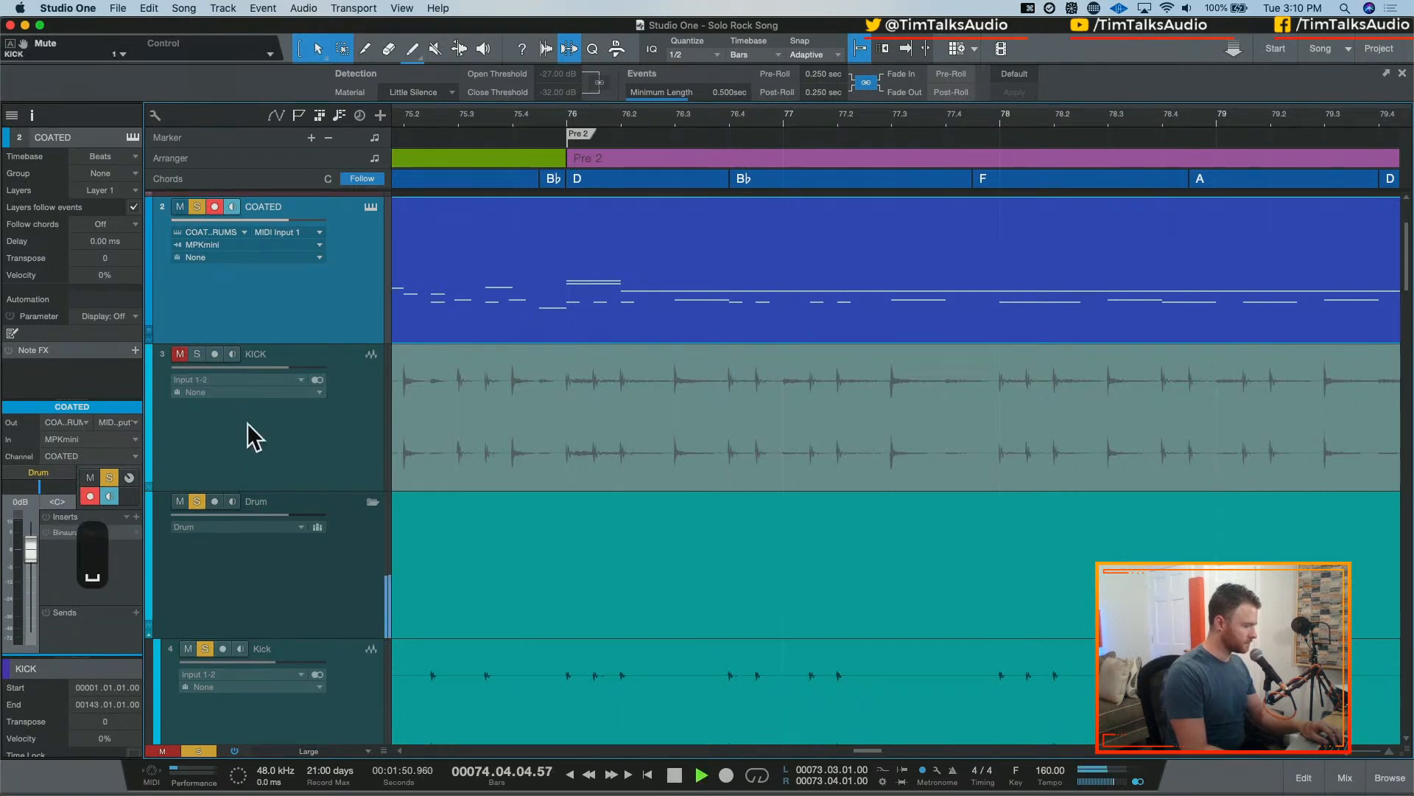
- Mute the Drum folder track and play the COATED drums from just before bar 75
click(295, 456)
key(w)
key(w)
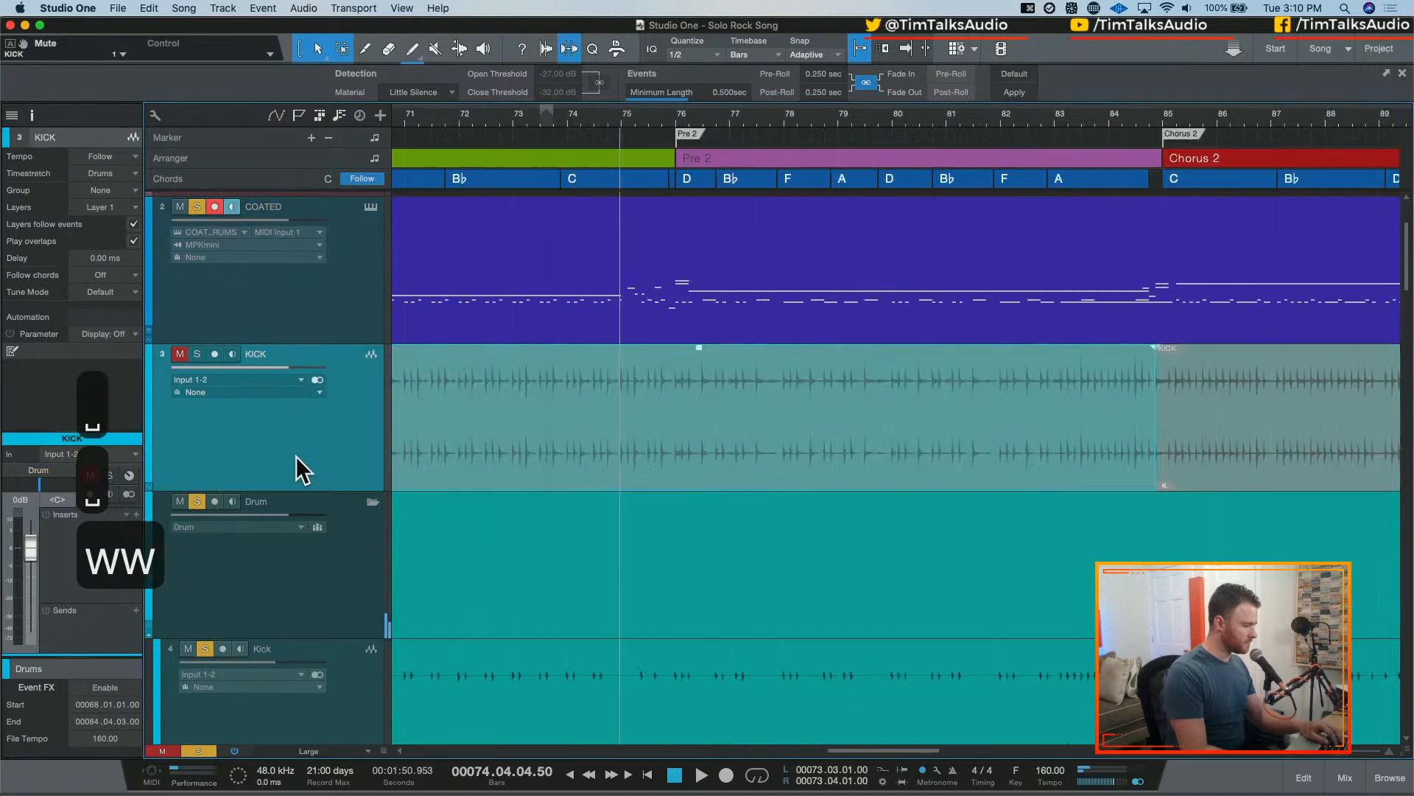
click(180, 500)
key(space)
key(space)
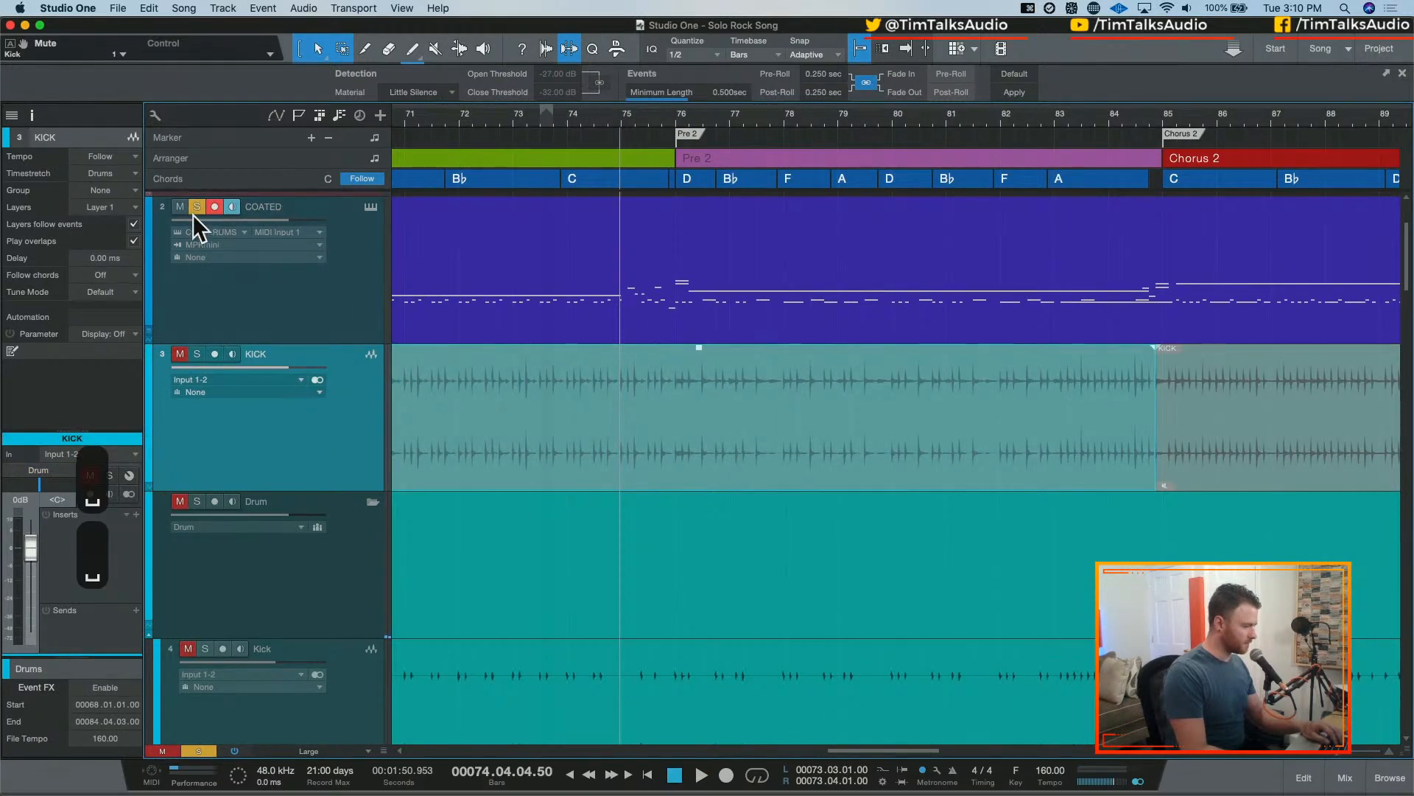
- Show the mixer console and check the drum channels' activity during playback from just before bar 75
key(F3)
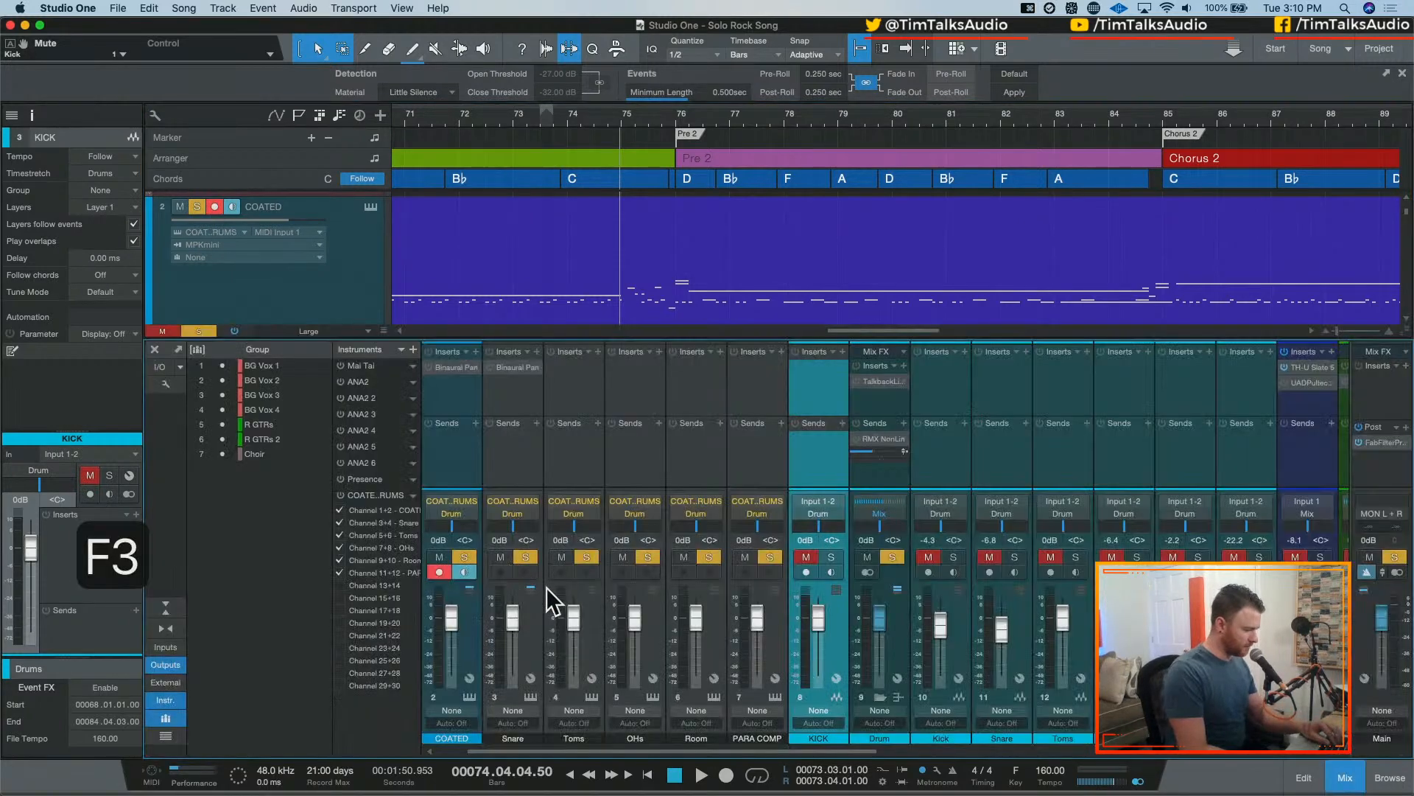
key(space)
key(space)
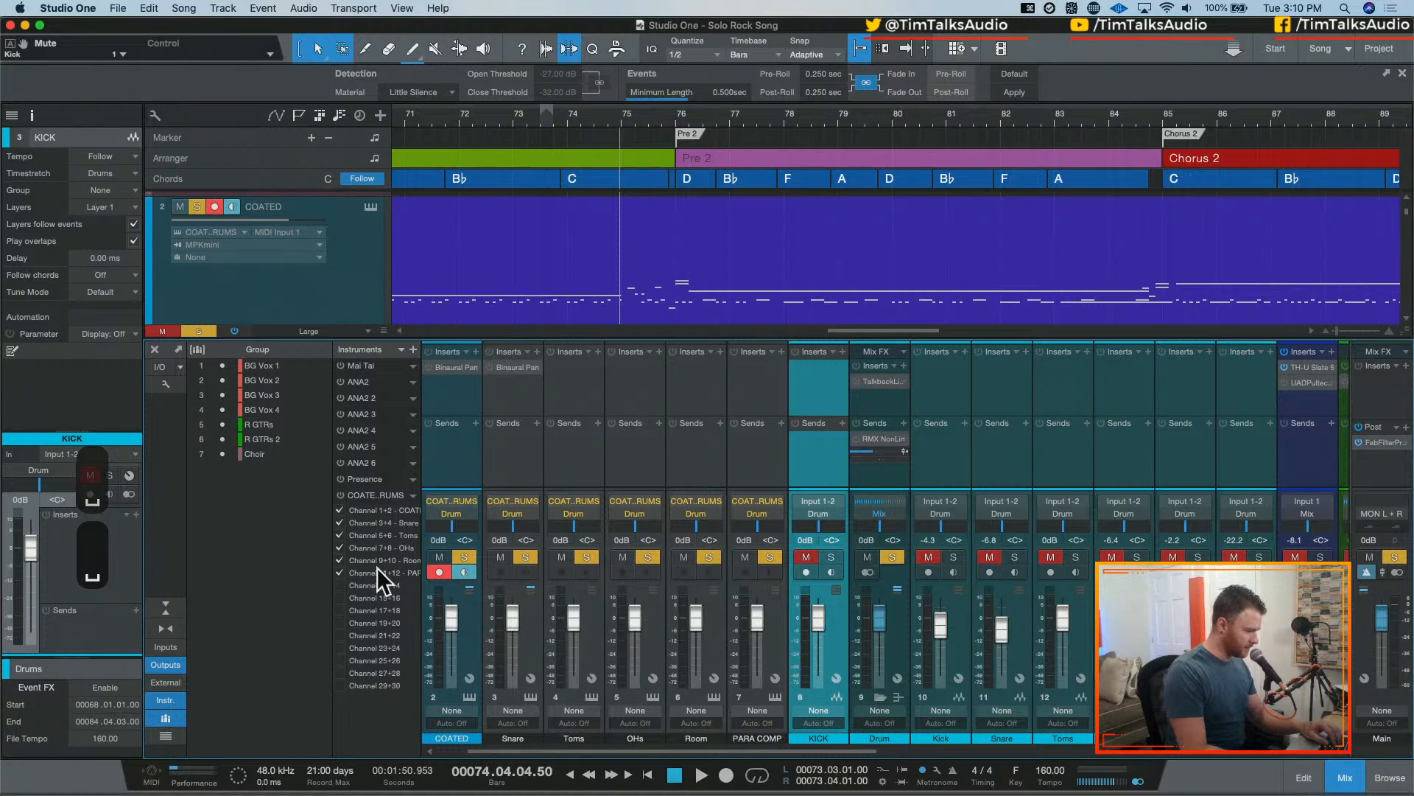
key(space)
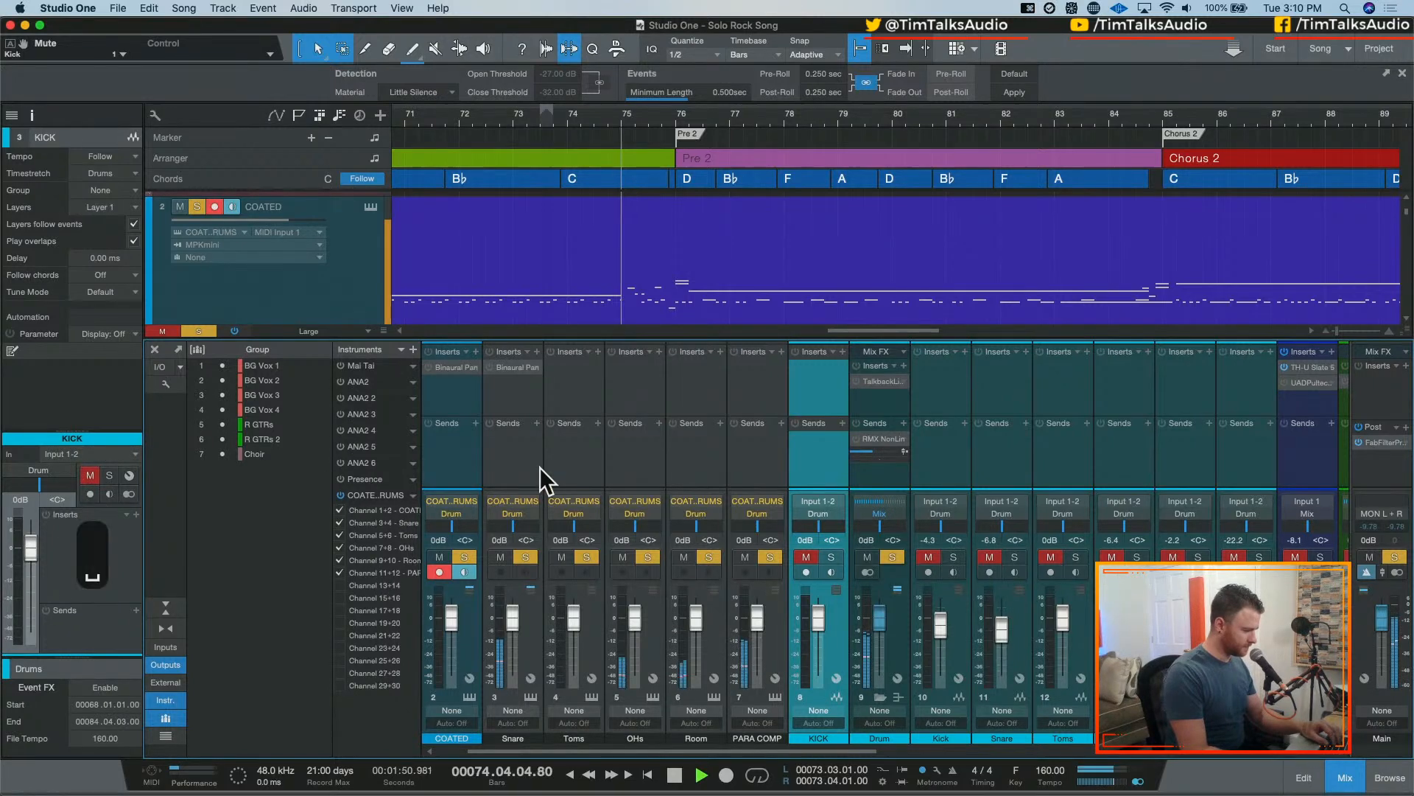
key(space)
- Undo the split of the COATED part at bar 75 and reopen the part in the drum editor
key(e)
key(e)
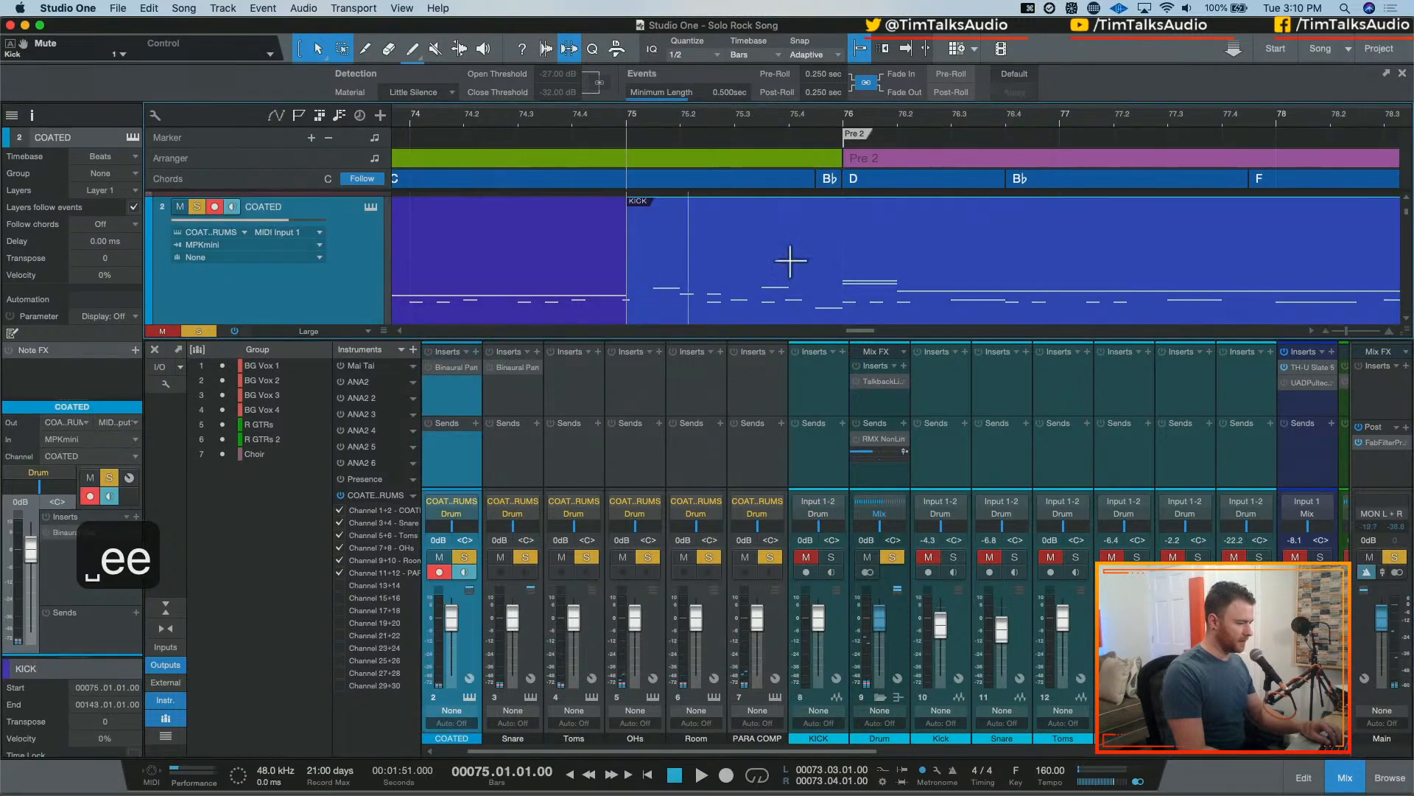
key(super+z)
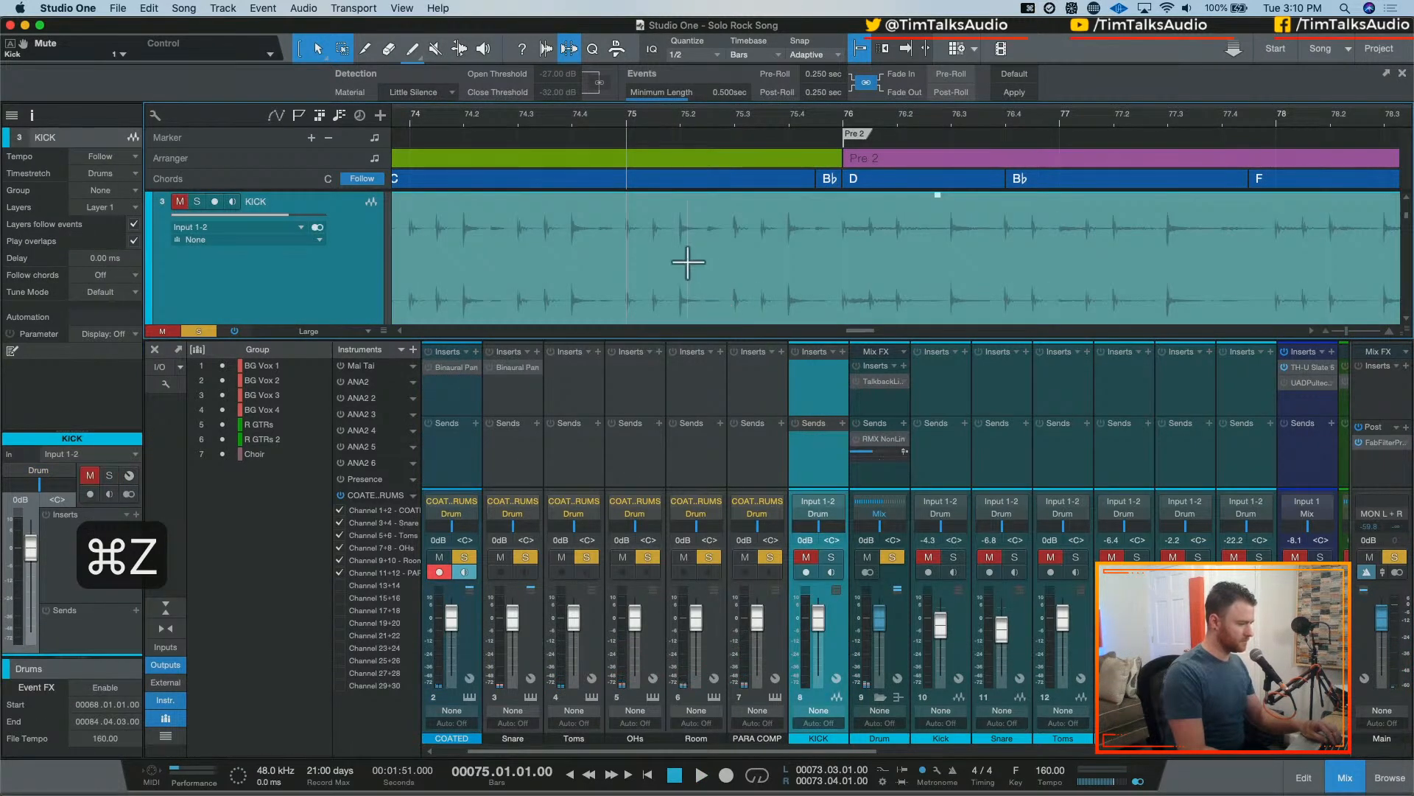
key(super+z)
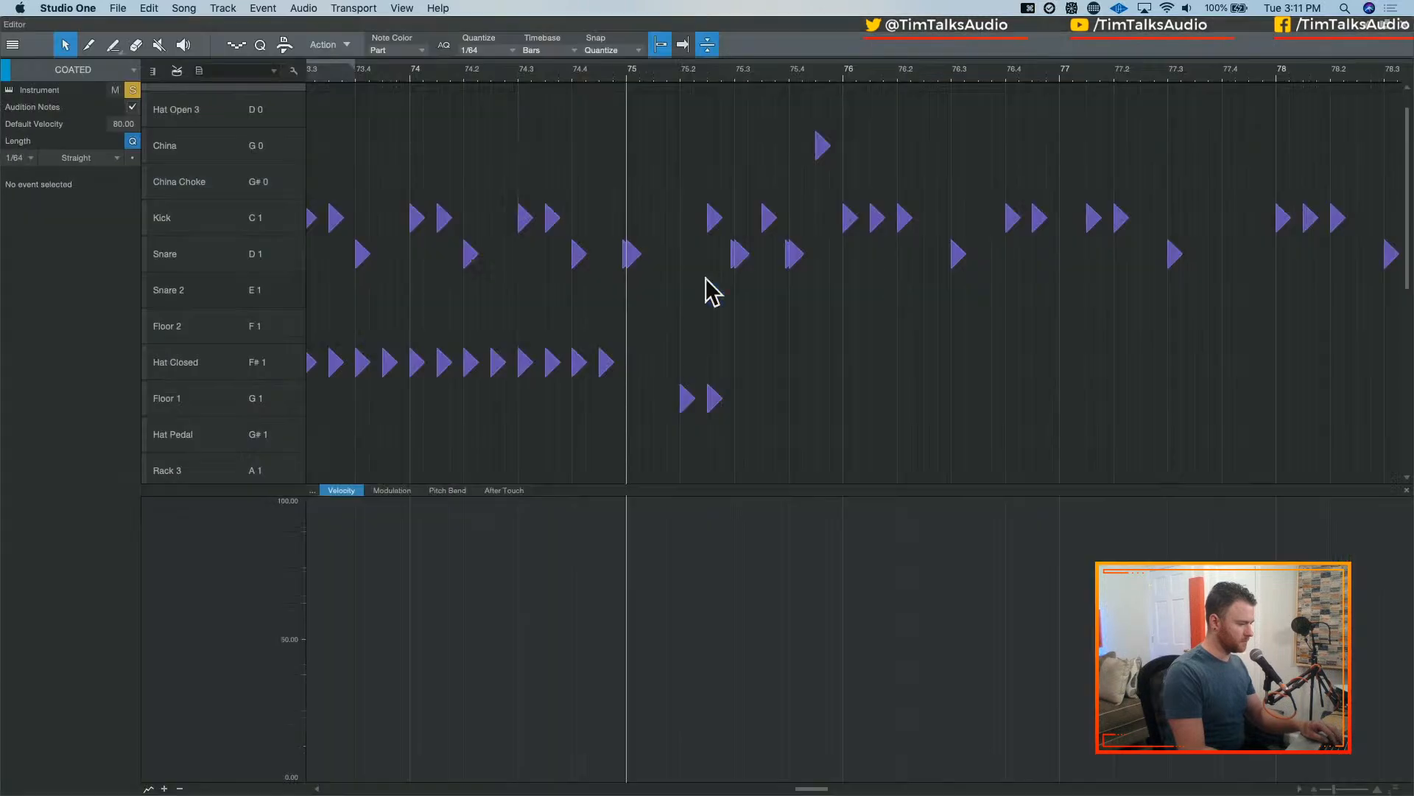
- Play through bar 75 from just before the snare flam to hear the flam's current timing
key(e)
key(e)
key(e)
key(e)
key(w)
key(w)
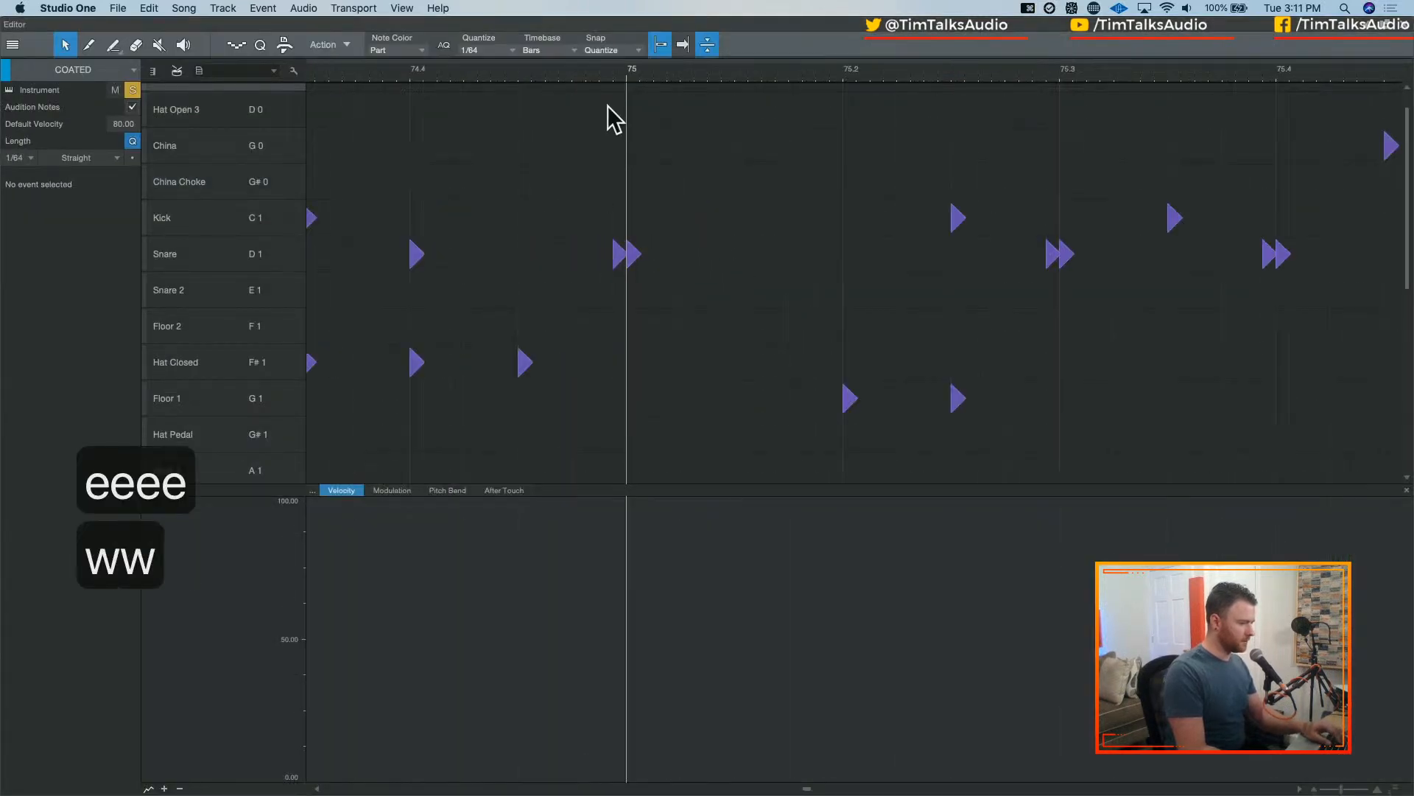
key(w)
click(571, 85)
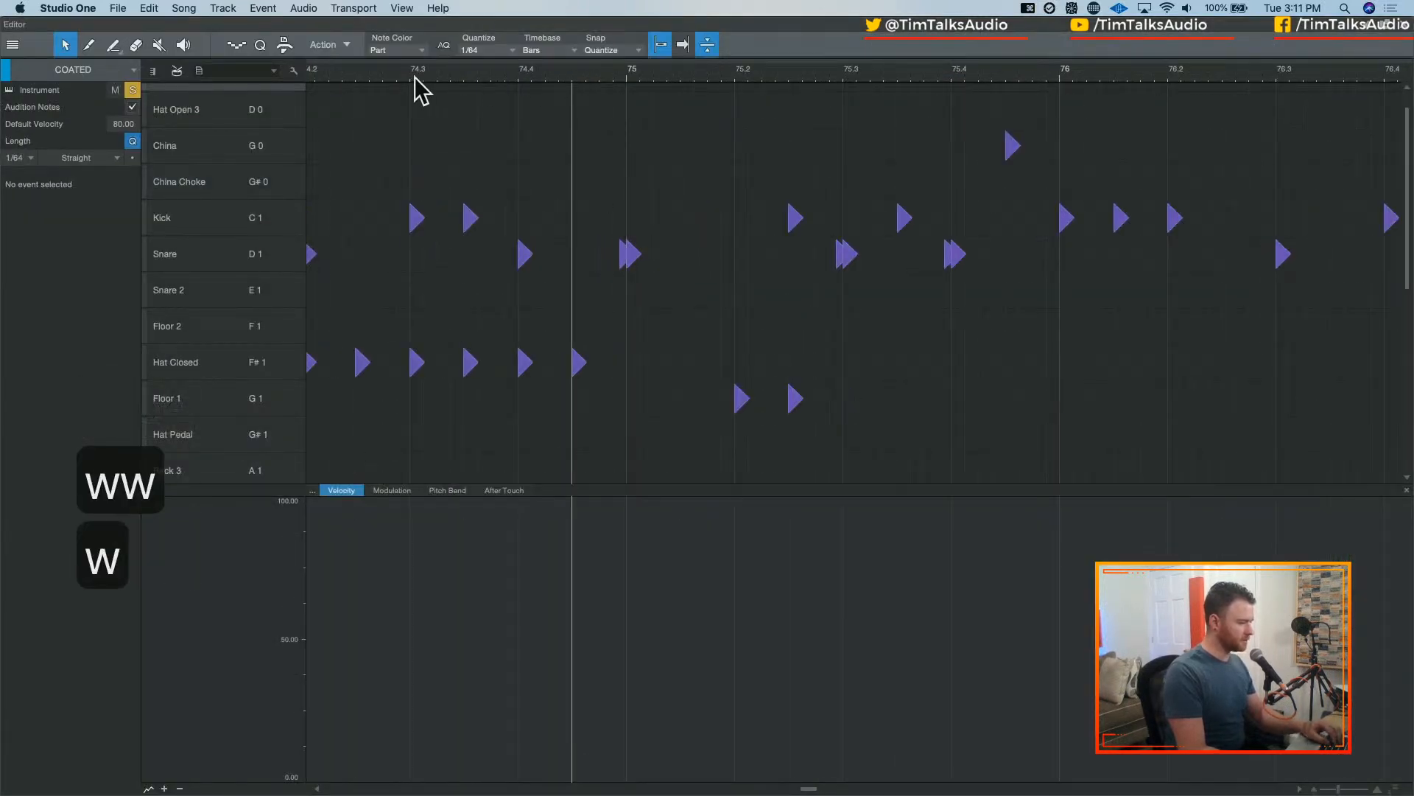
key(space)
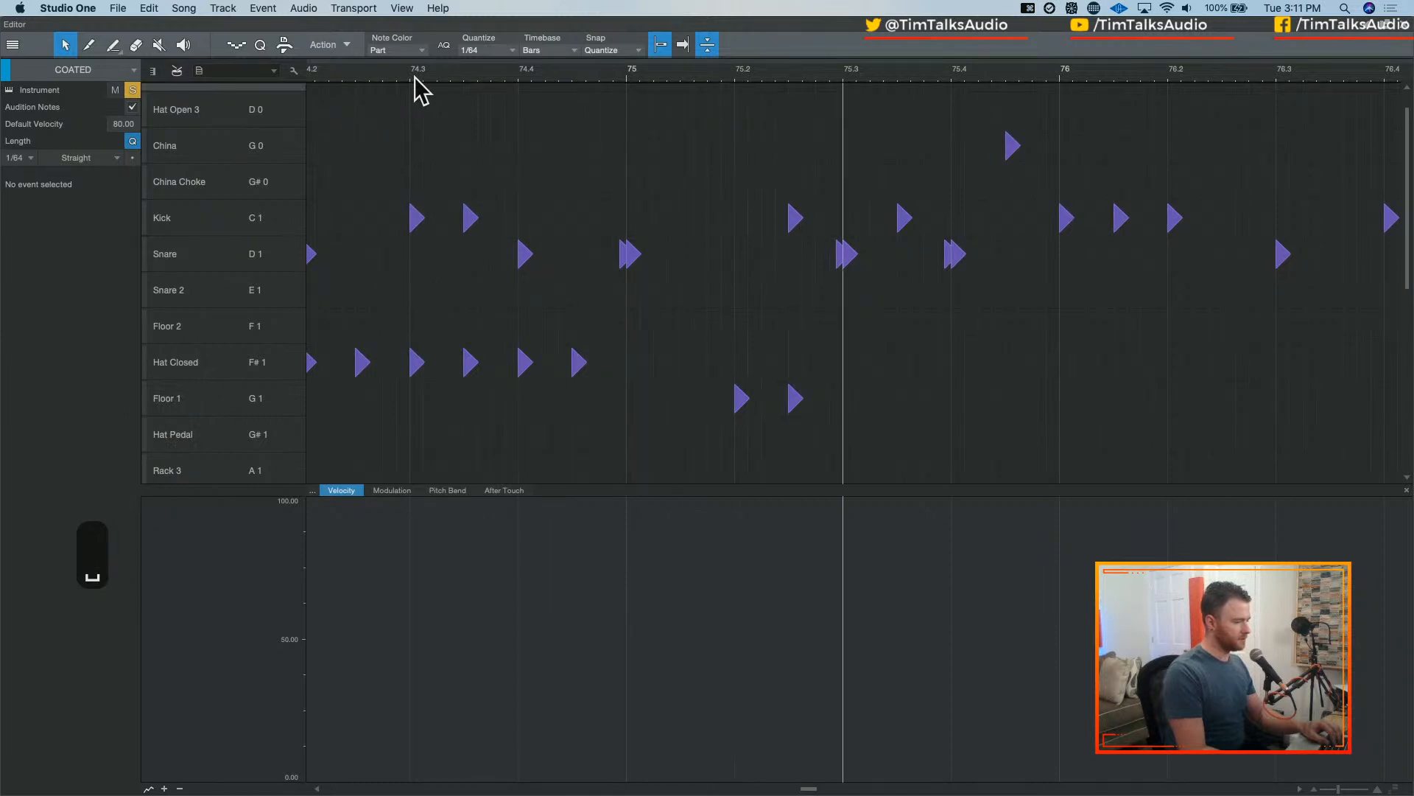
key(space)
key(space)
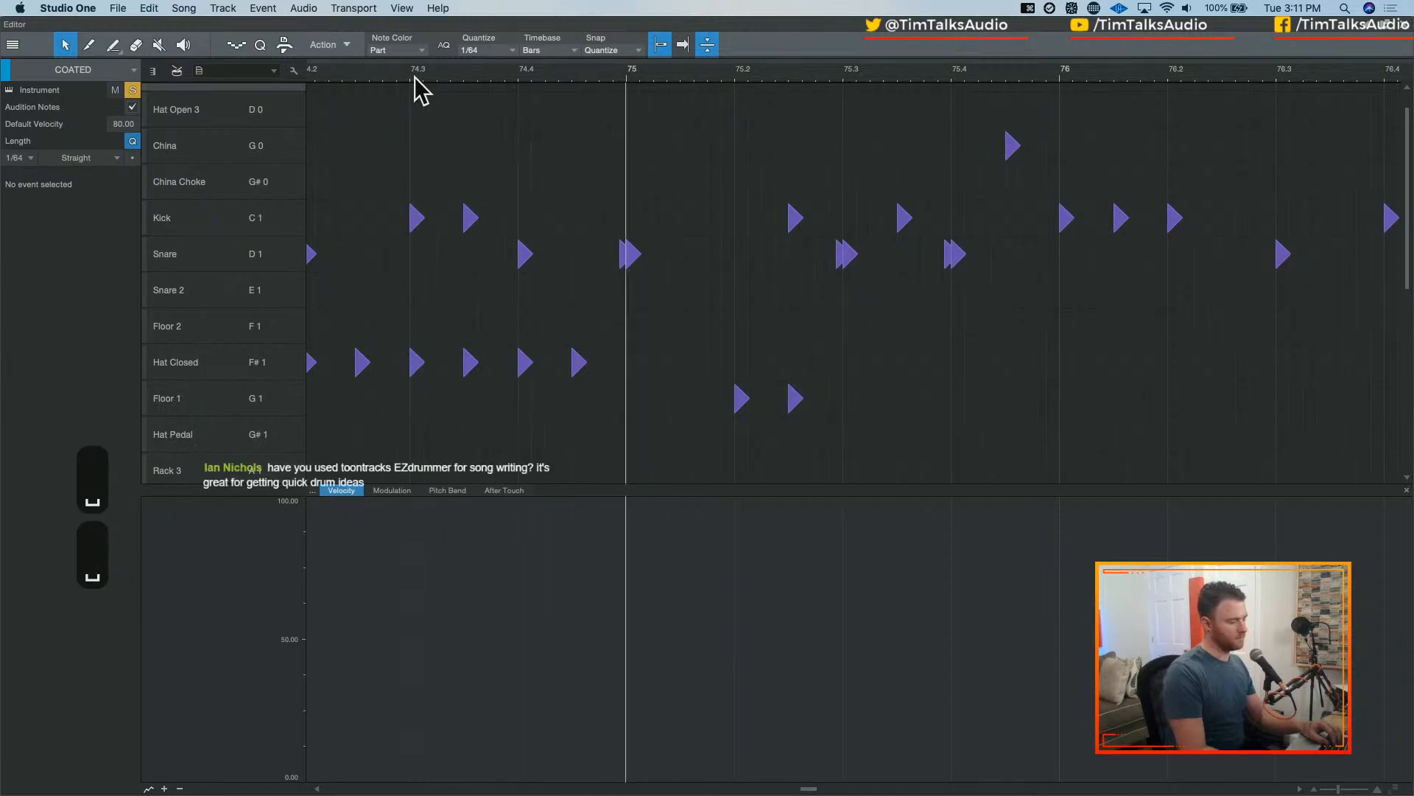
key(space)
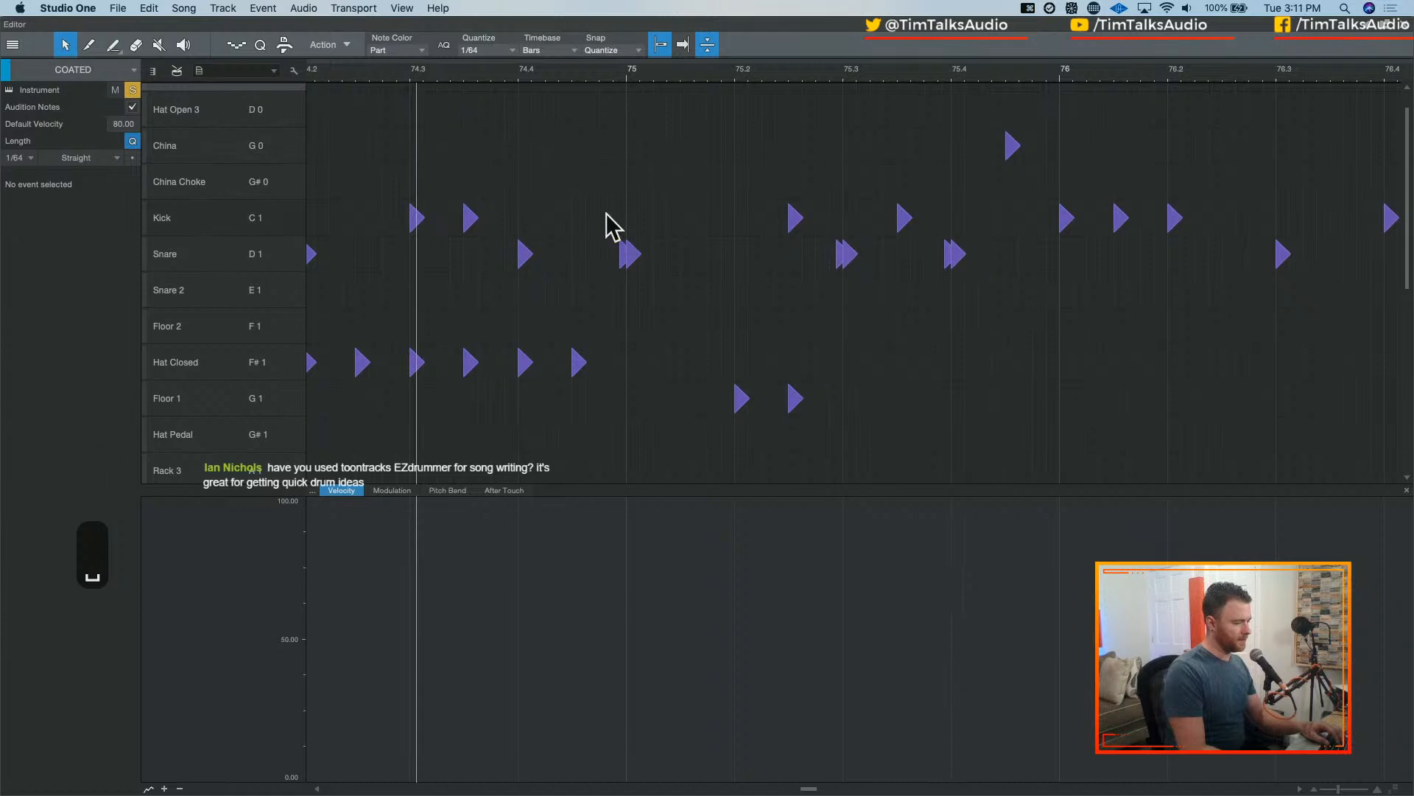
- Move both hits of the snare flam at bar 75 later so the first hit starts at 00075.01.01.00
click(627, 254)
key(super+z)
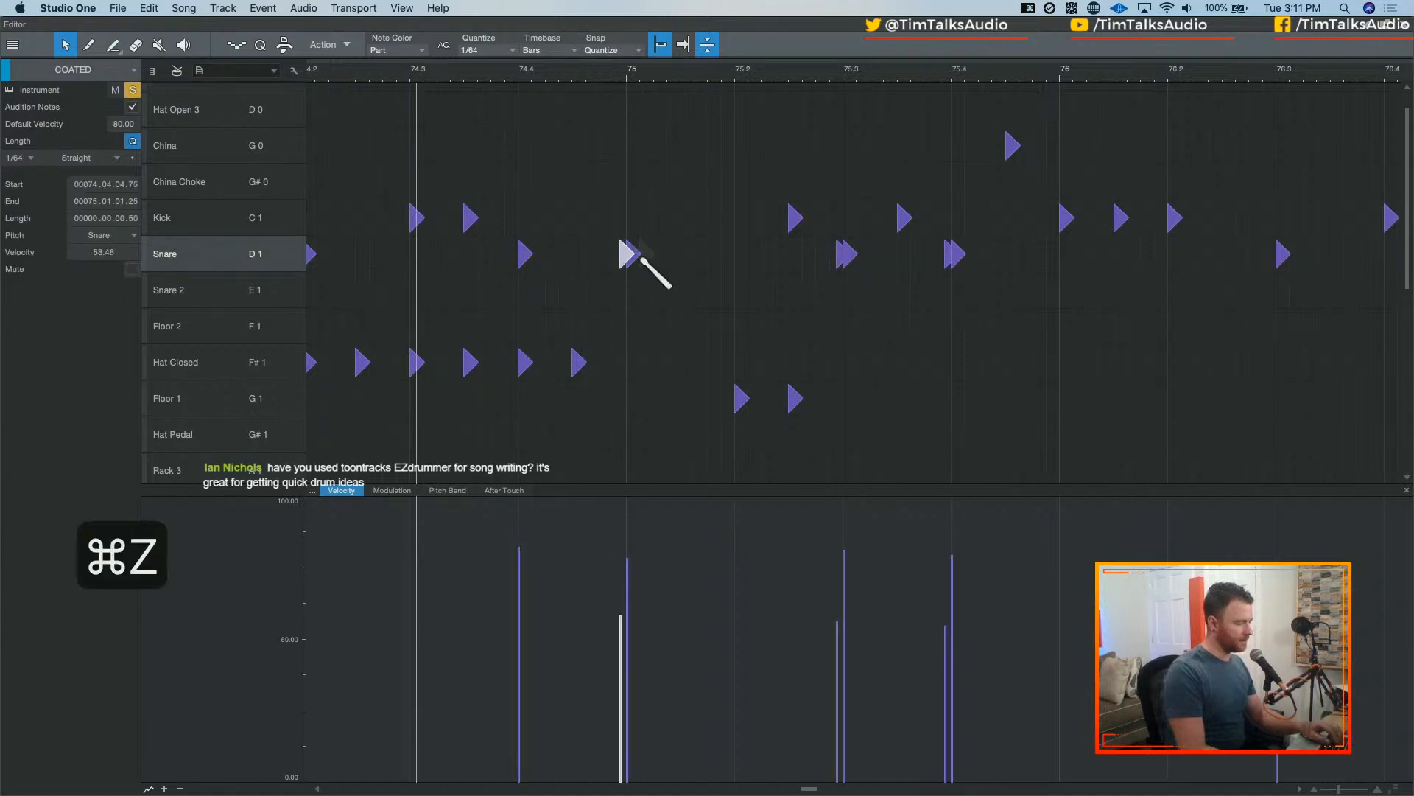
click(648, 245)
drag(612, 199, 631, 254)
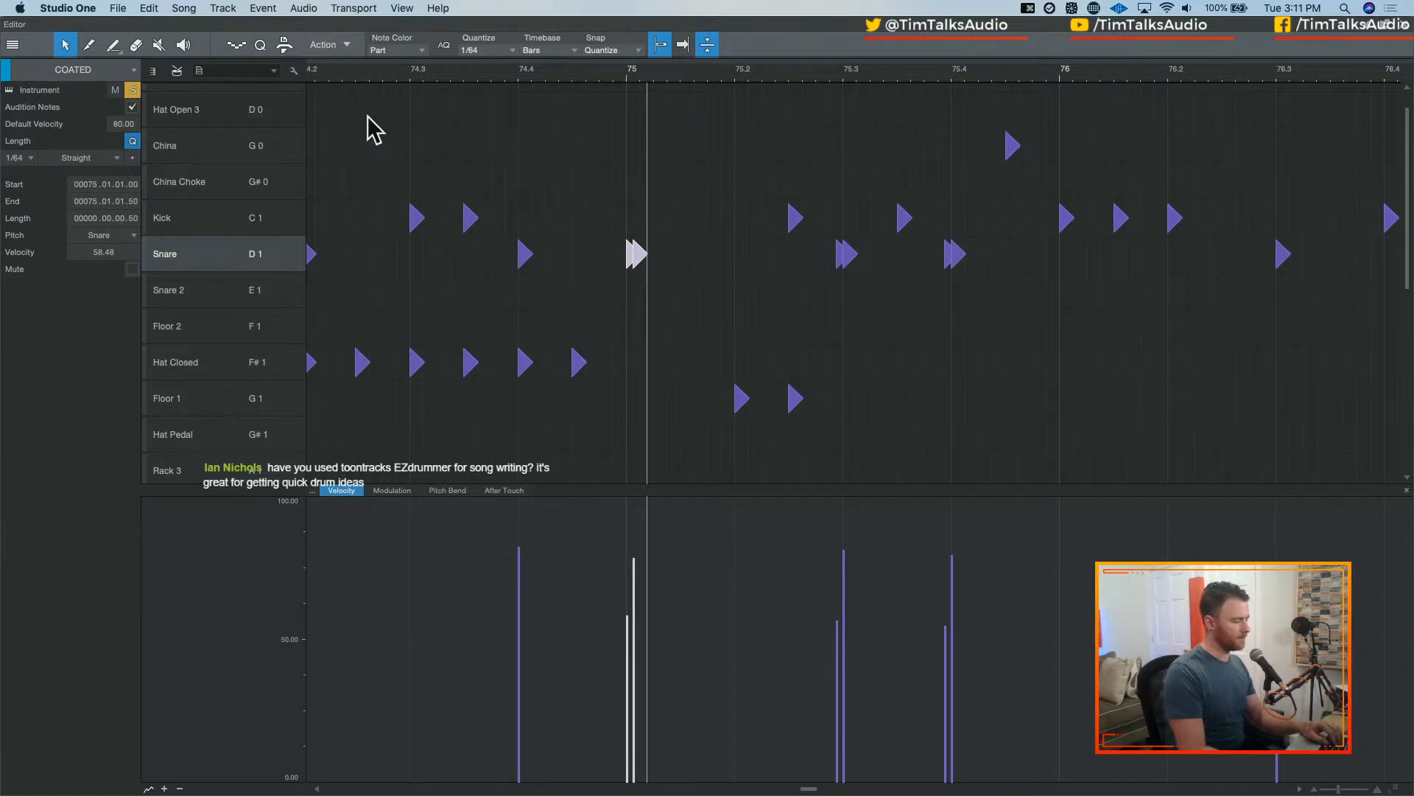
- Play from just before 74.3 to hear the snare flam with its first hit on the bar line
click(377, 74)
key(space)
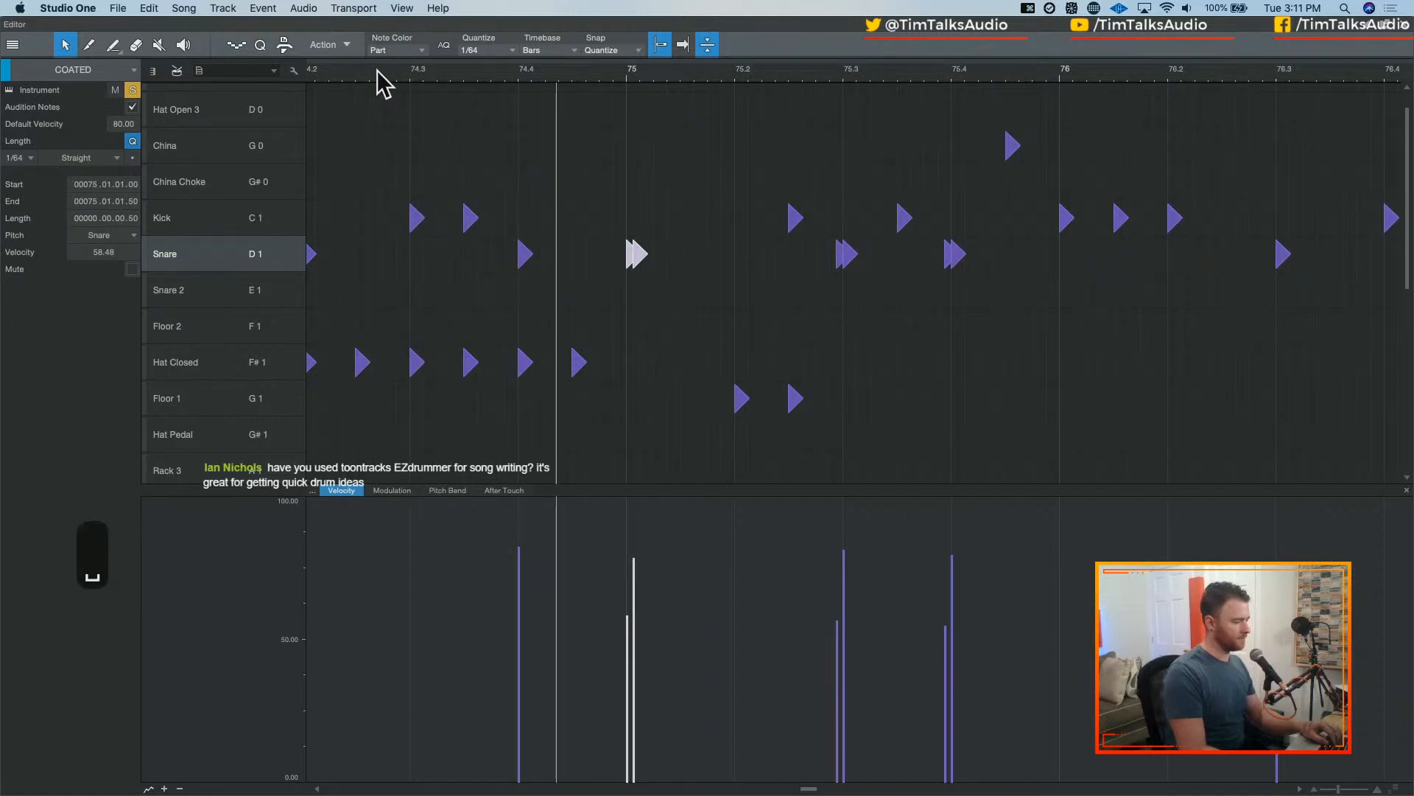
key(space)
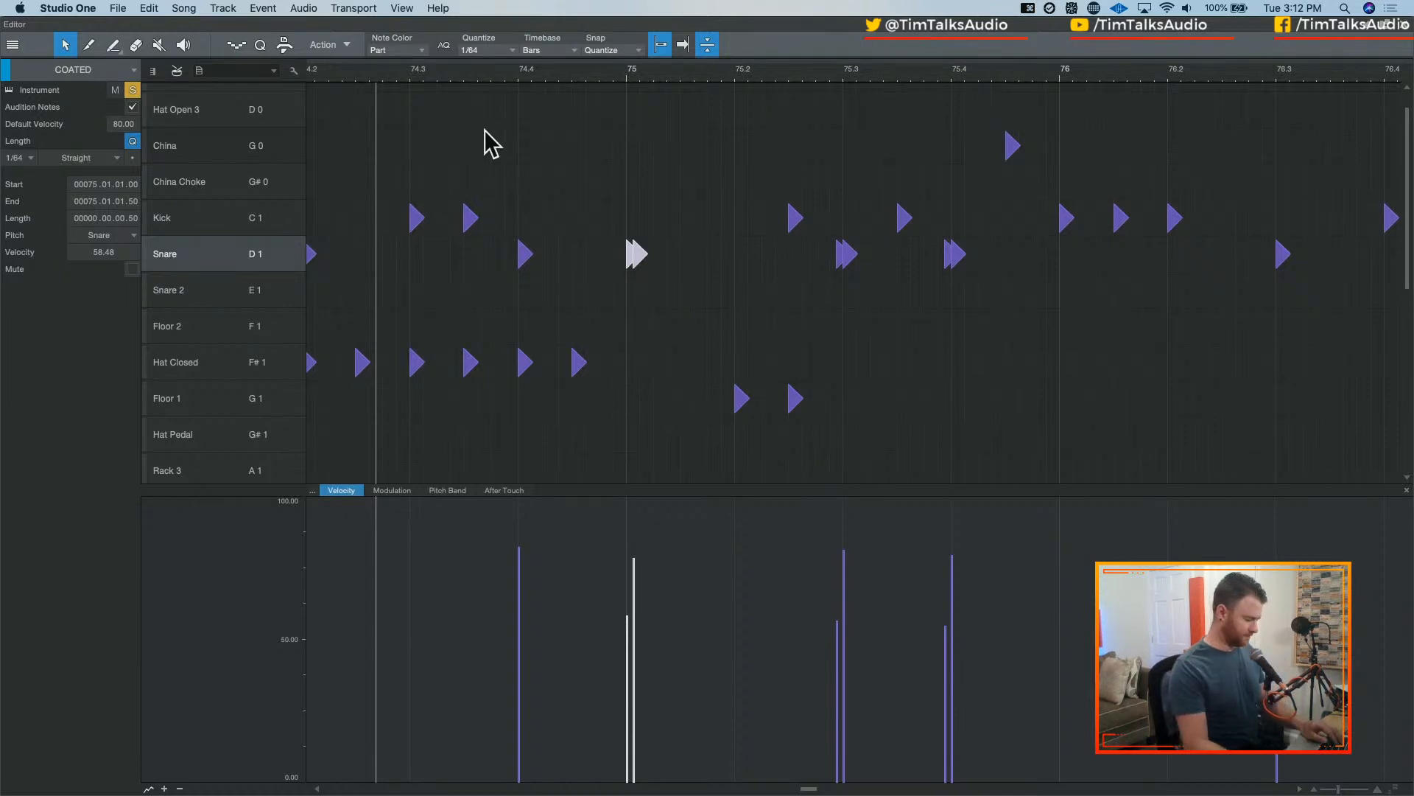
- Select the kick notes from 00125.01.03.00 to the end of the part
key(w)
key(w)
key(w)
key(w)
key(w)
key(w)
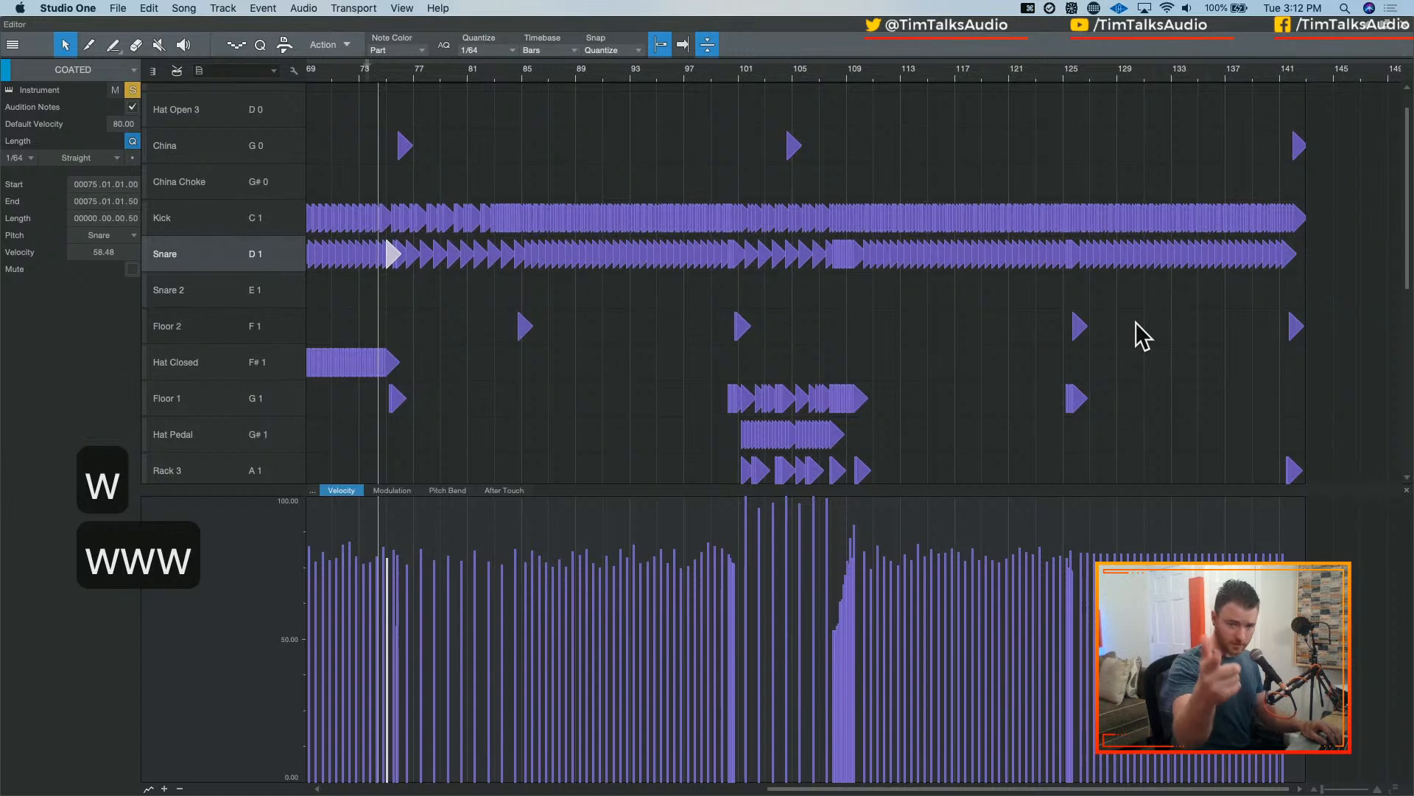
drag(1063, 163, 1315, 243)
- Examine the velocities of the selected kicks after bar 125 and compare them with the preceding bars
key(e)
key(e)
key(w)
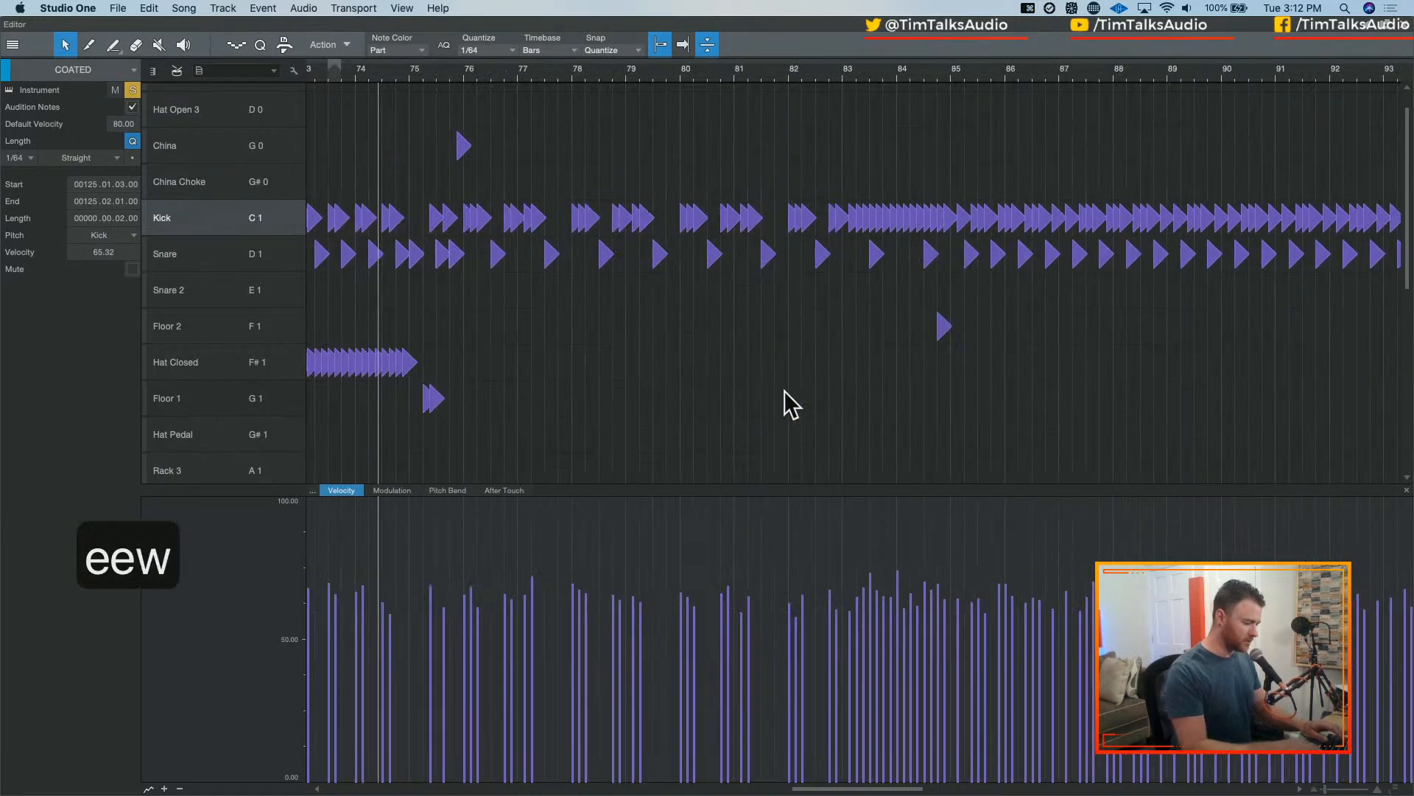
key(w)
key(w)
key(l)
key(e)
key(e)
key(e)
key(e)
scroll(796, 383, right, 15)
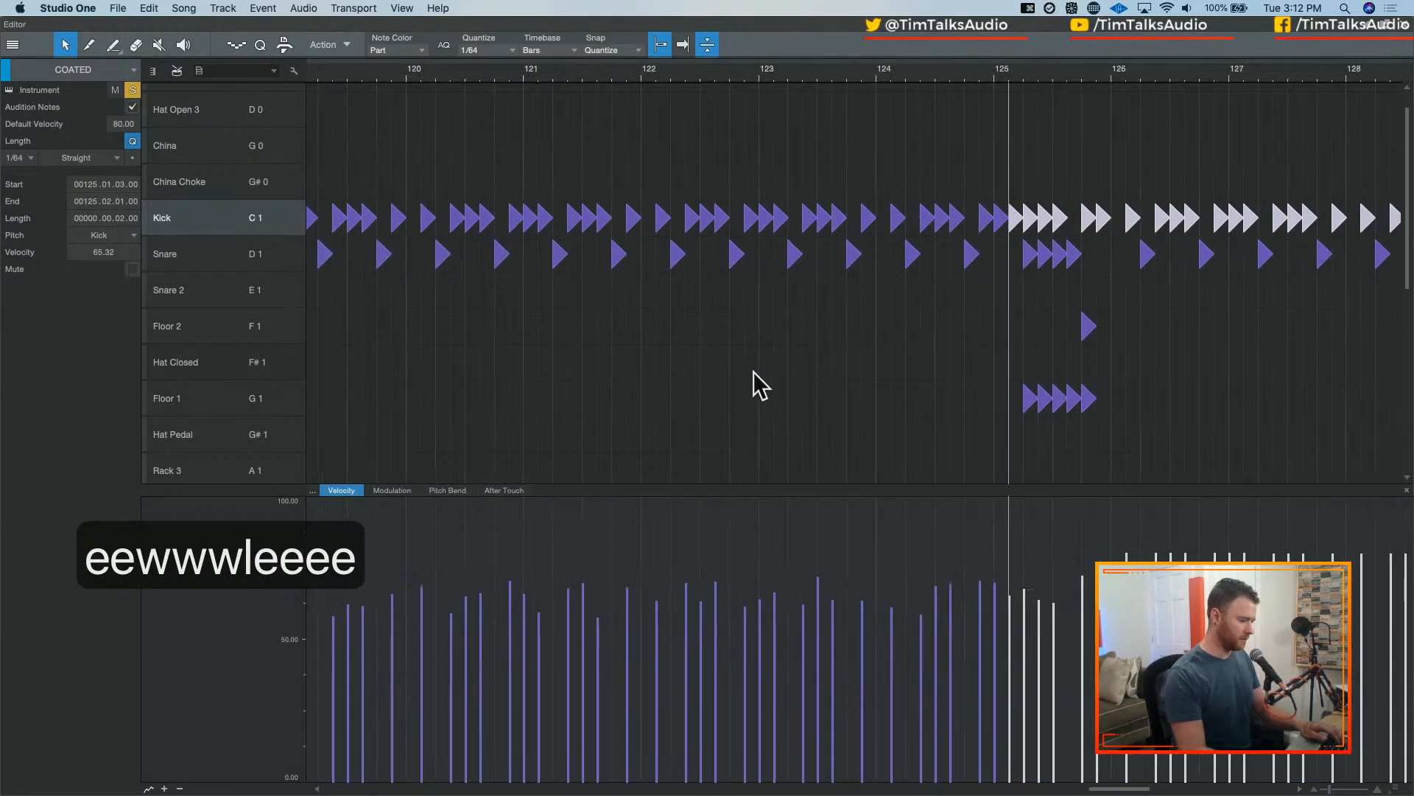
key(shift+w)
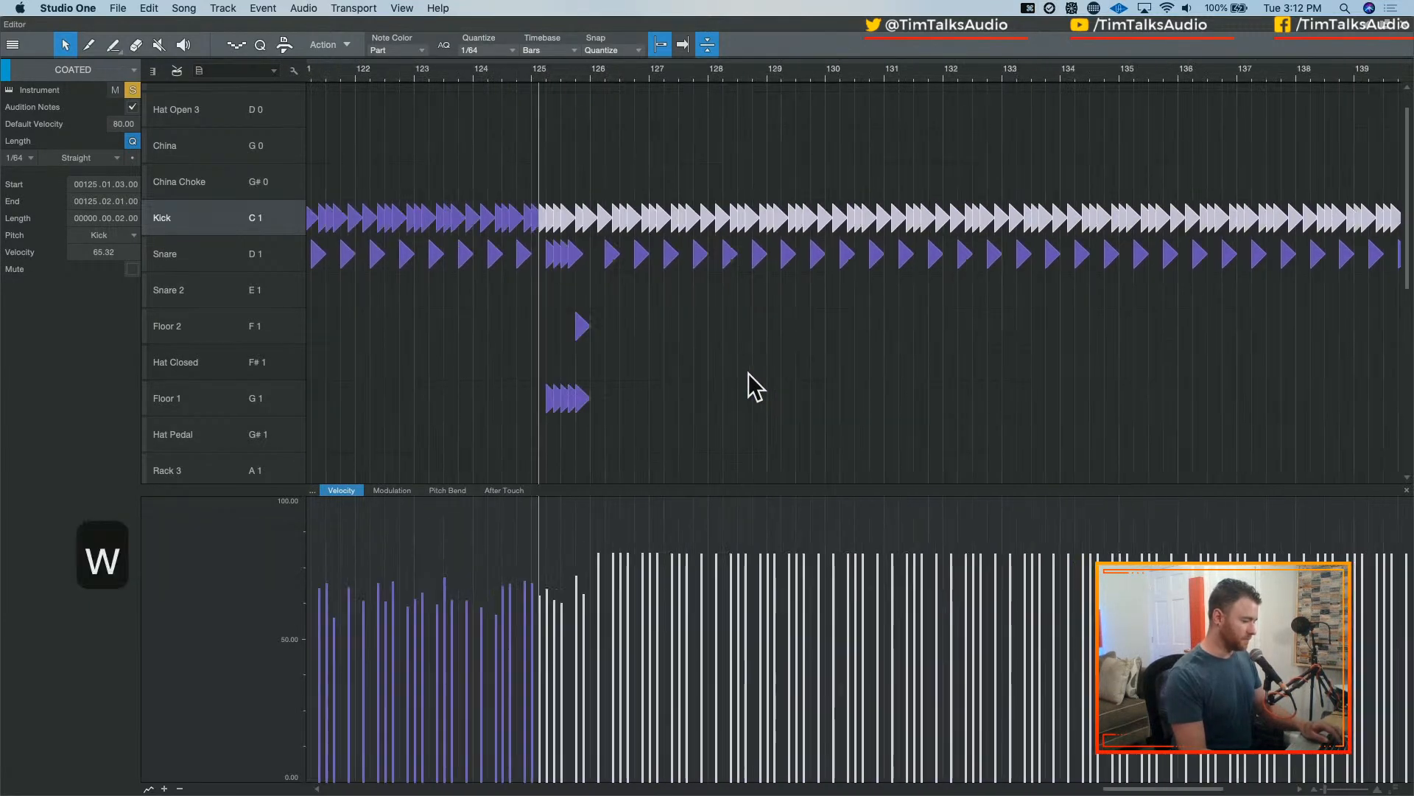
key(shift+w)
key(w)
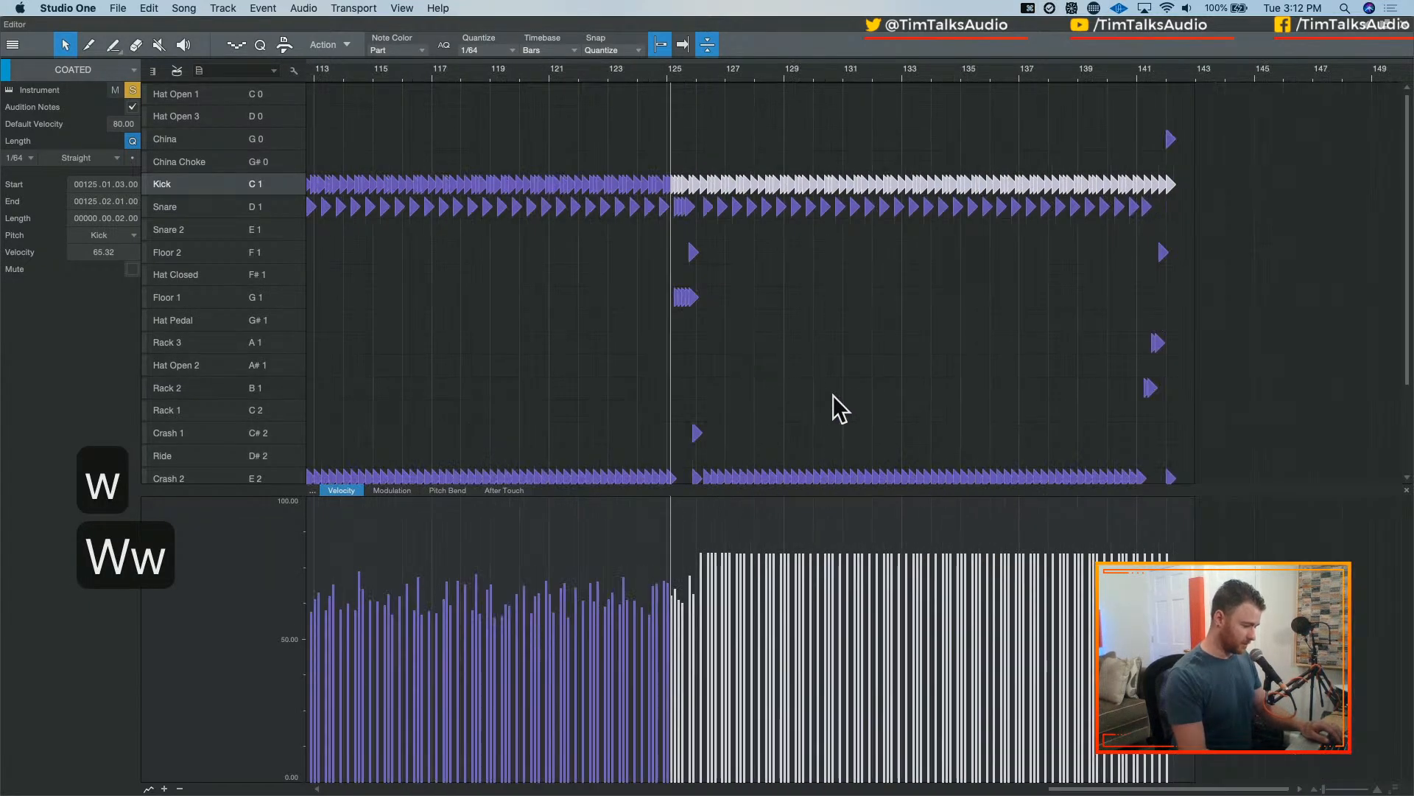
key(e)
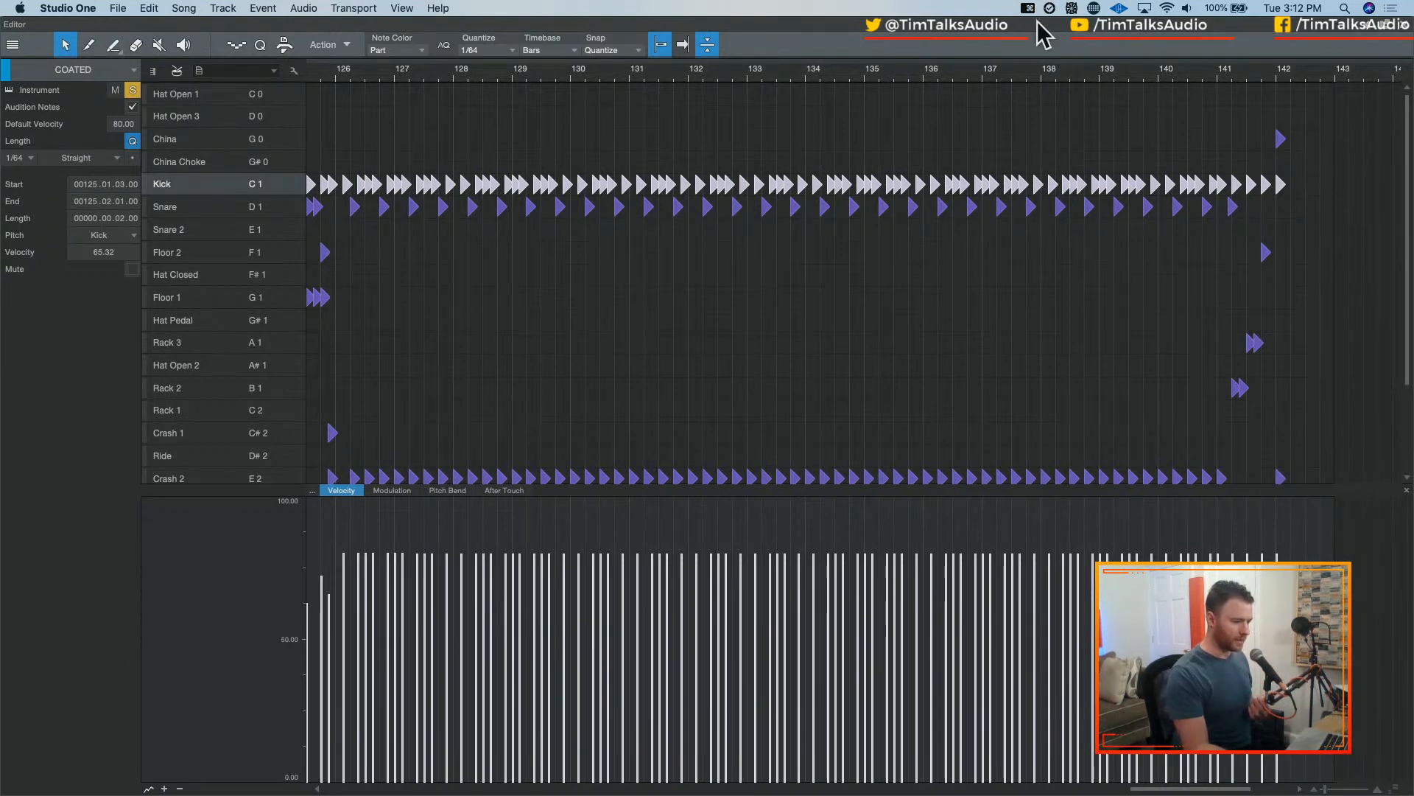
- Reduce the velocity lane's height in the maximized drum editor so the crash rows are shown above it
click(1372, 26)
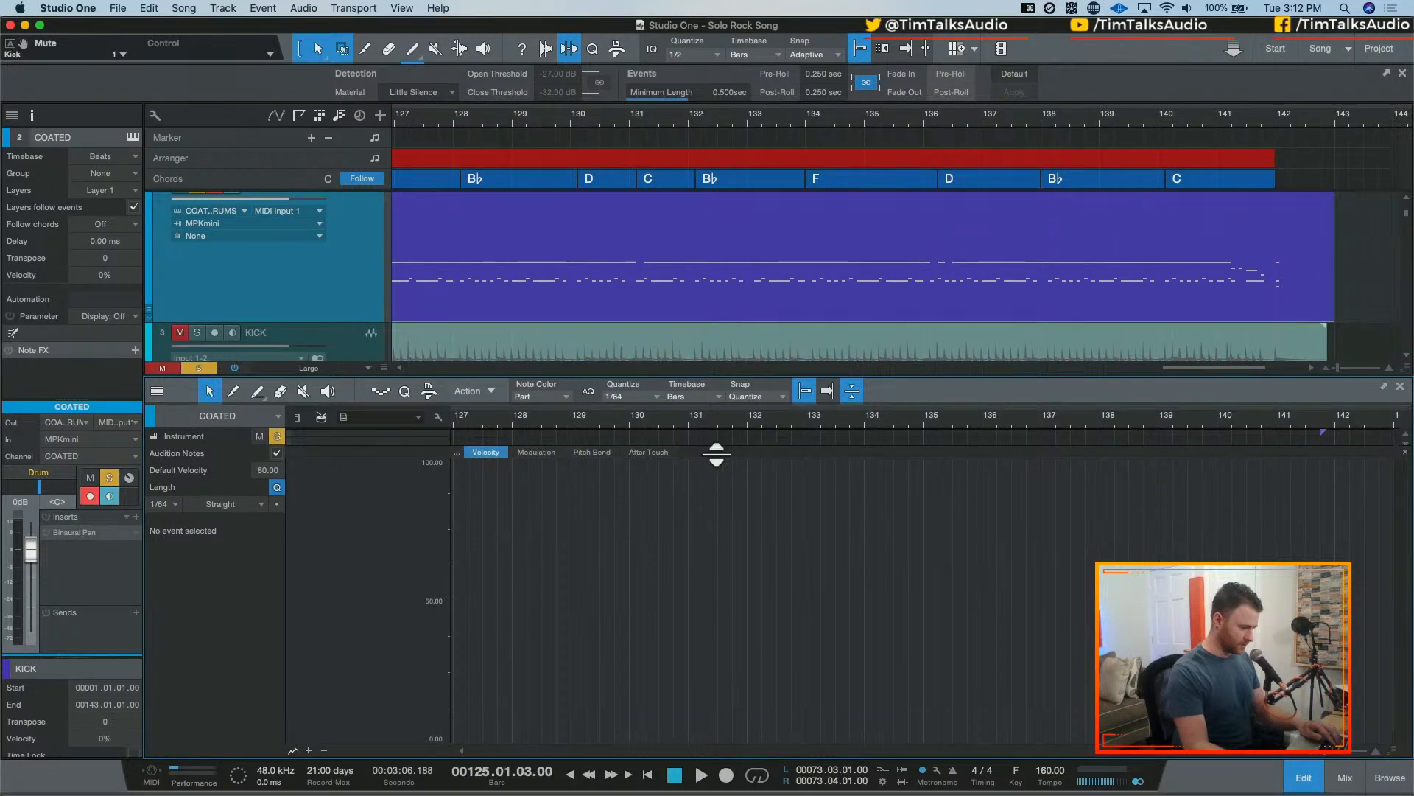
drag(713, 452, 713, 704)
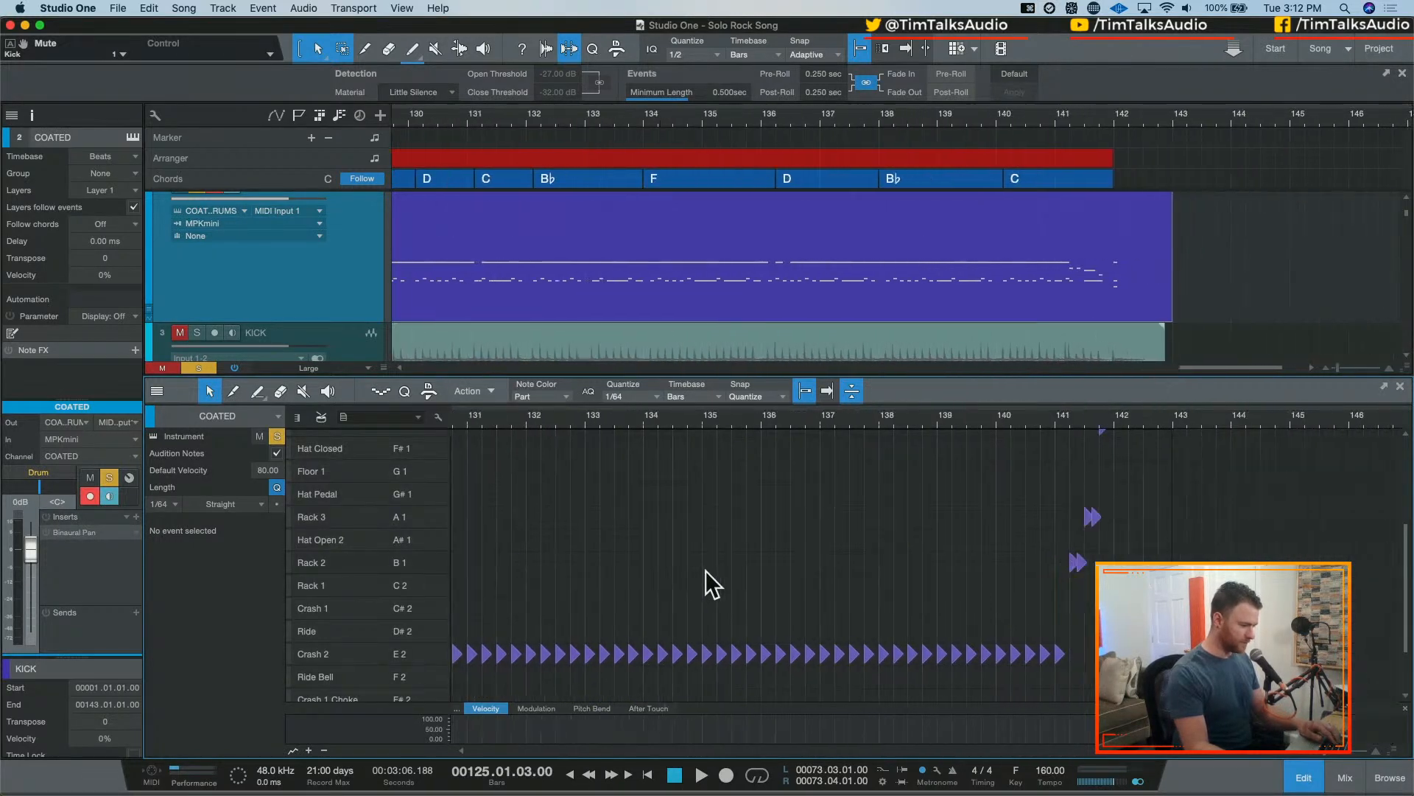
scroll(700, 563, up, 5)
scroll(666, 564, left, 4)
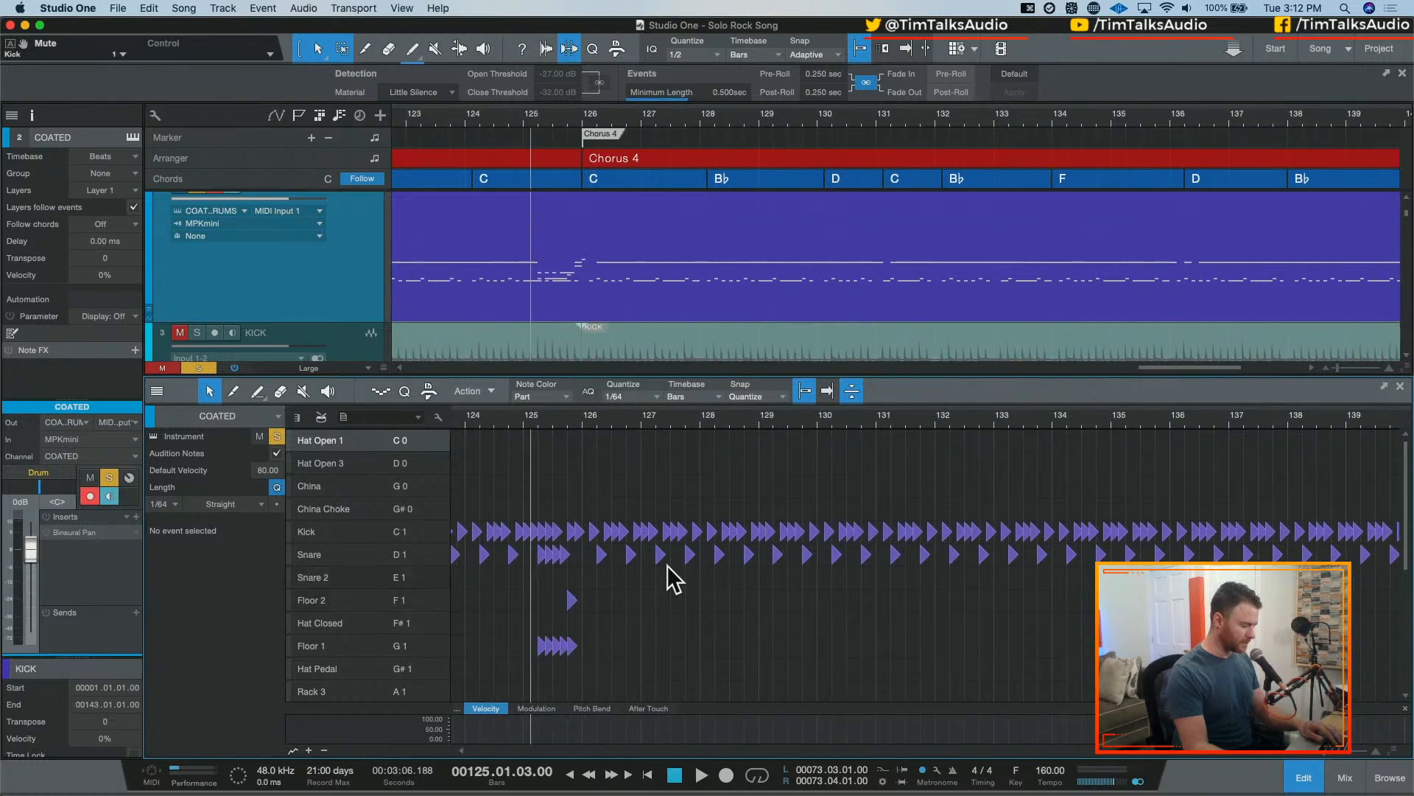
click(1379, 387)
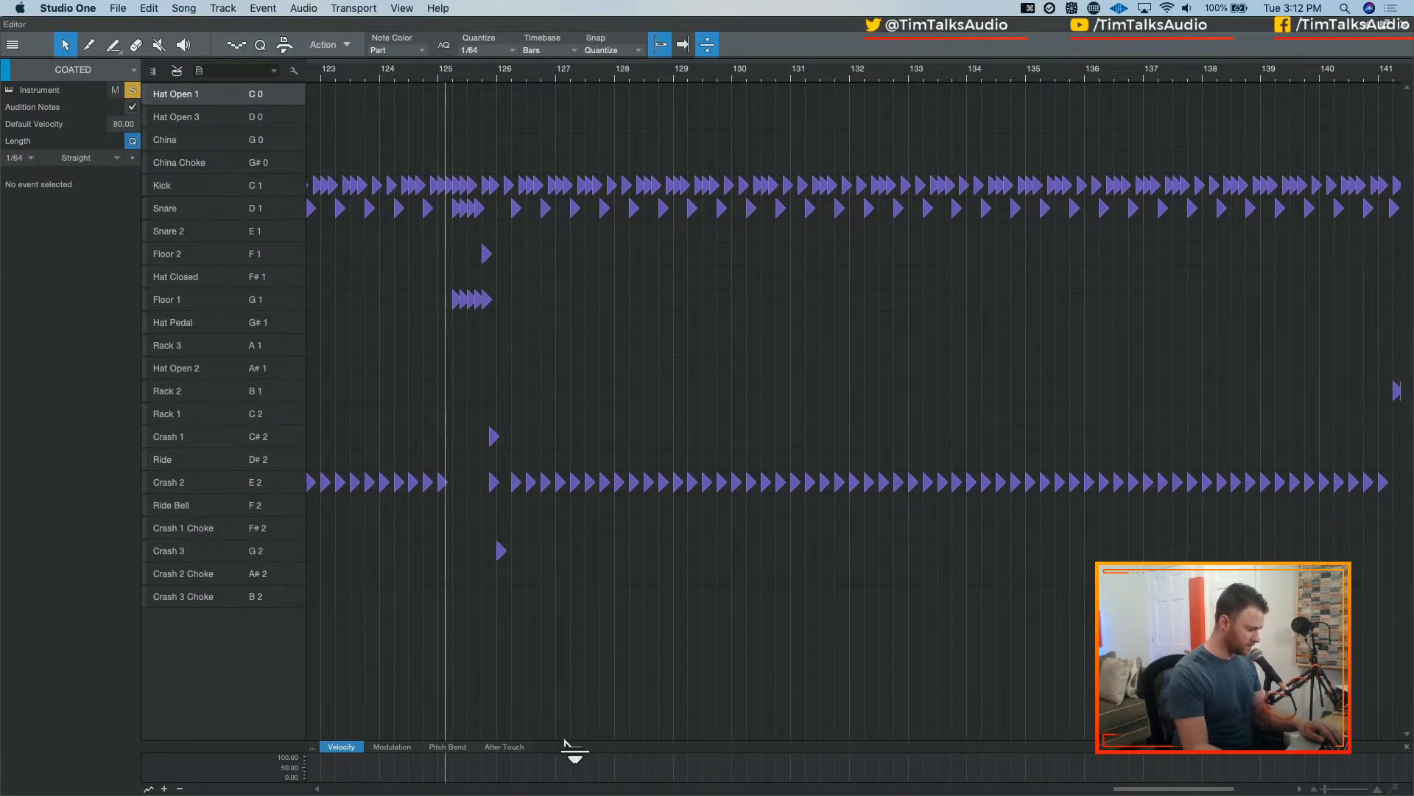
drag(574, 657, 575, 520)
- Humanize the kick notes from 126.3 to about bar 141 with a velocity range of -9% to 11% and note start ranges of 0.00.00
drag(529, 151, 1385, 204)
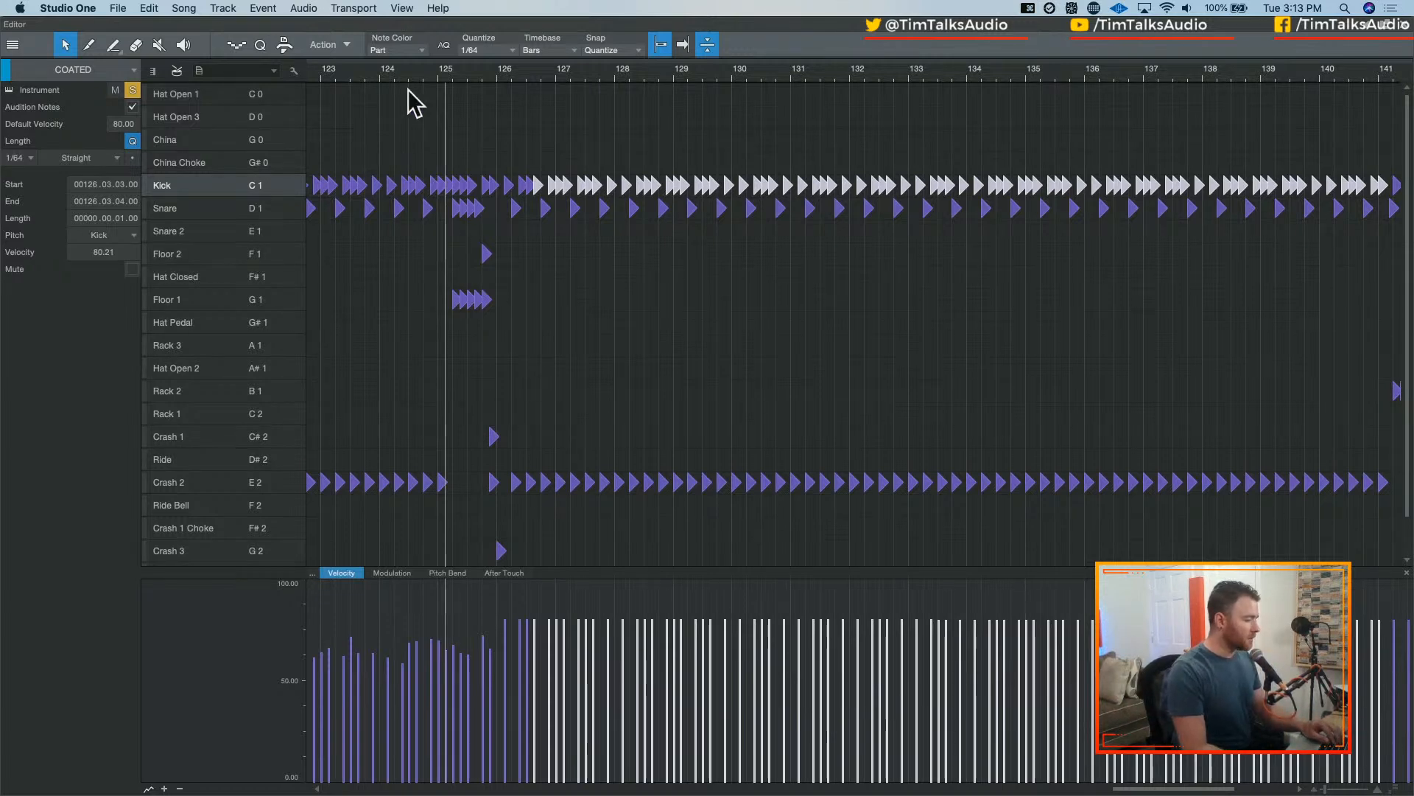
click(348, 42)
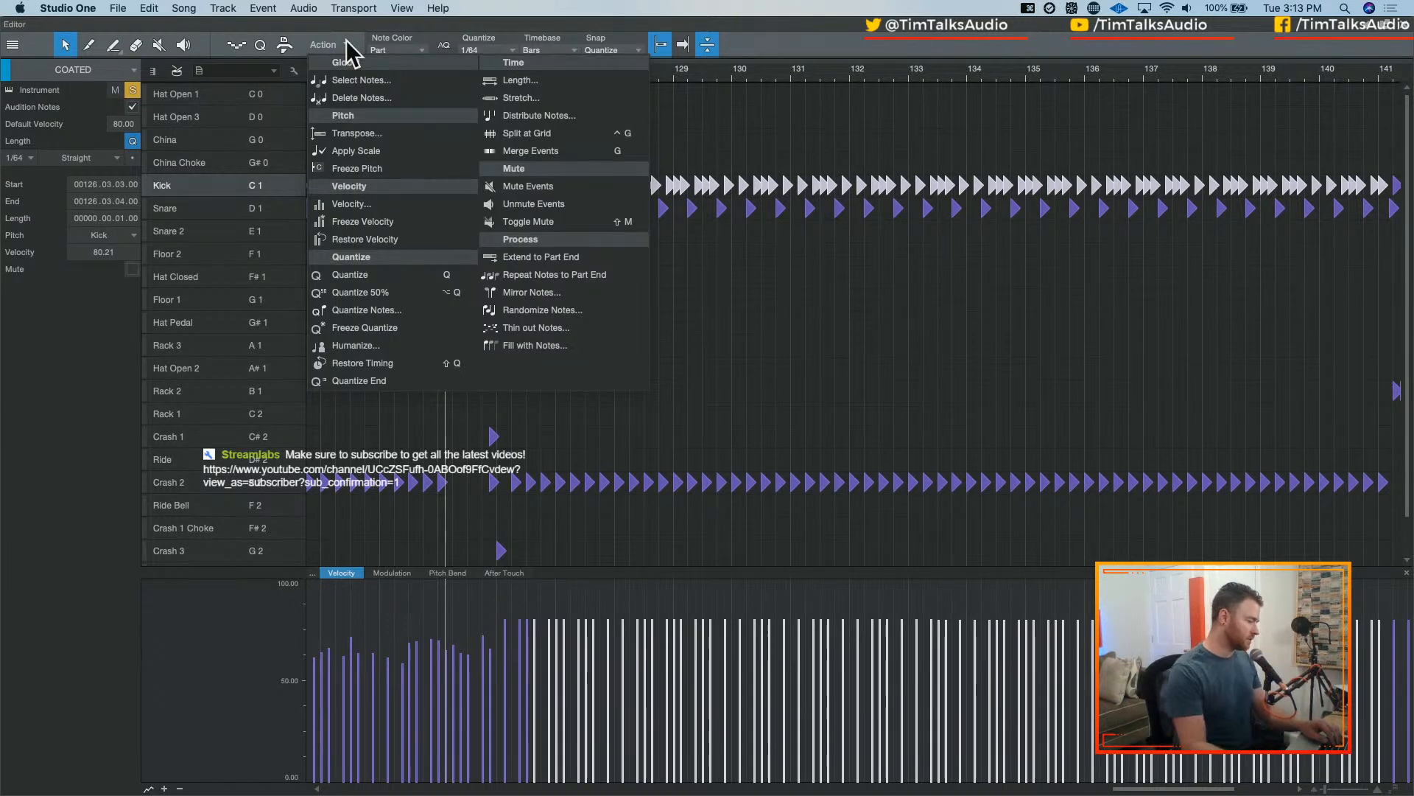
click(360, 344)
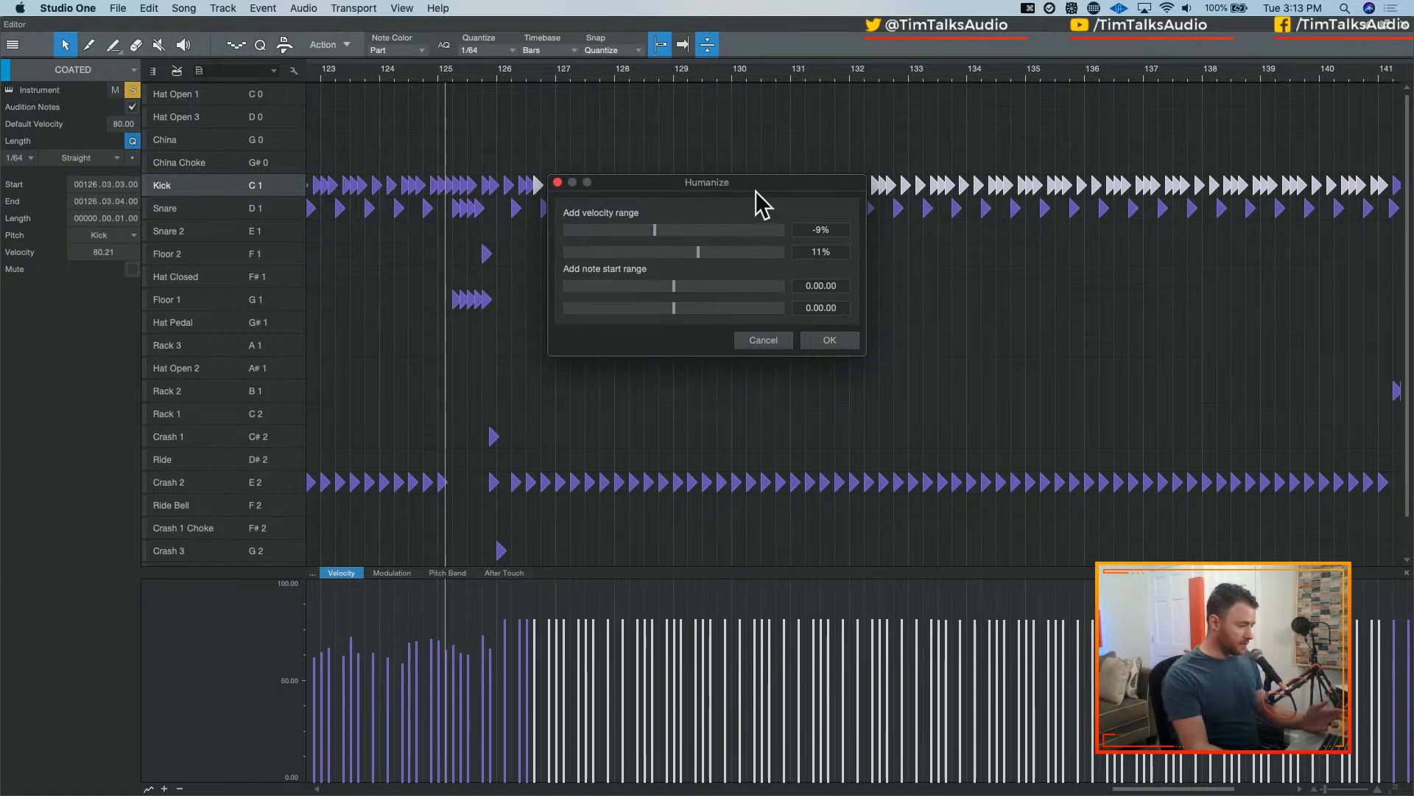
drag(739, 175, 664, 171)
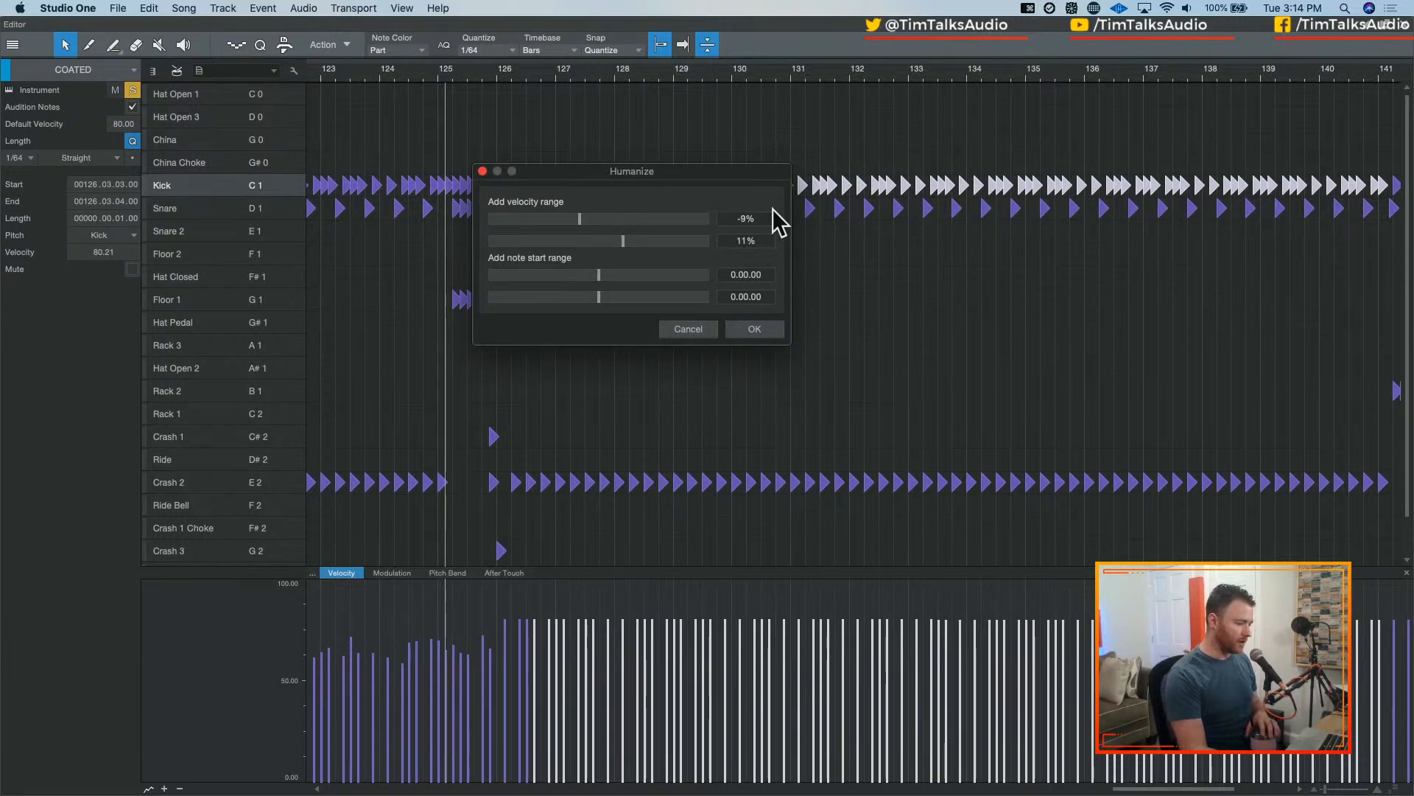
click(759, 330)
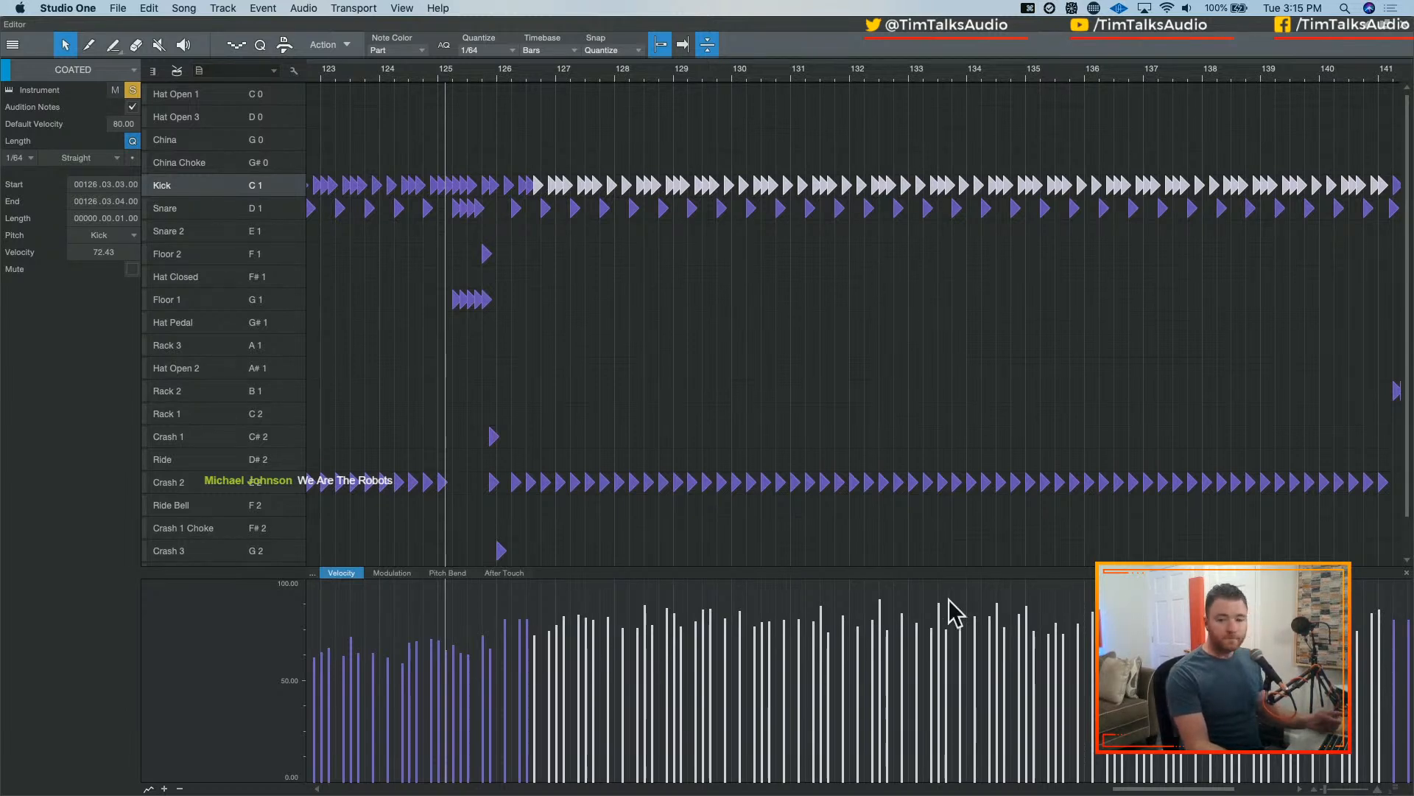
- Deselect the kick notes, and undo and redo the humanize to compare their velocities before and after
mouse_move(829, 629)
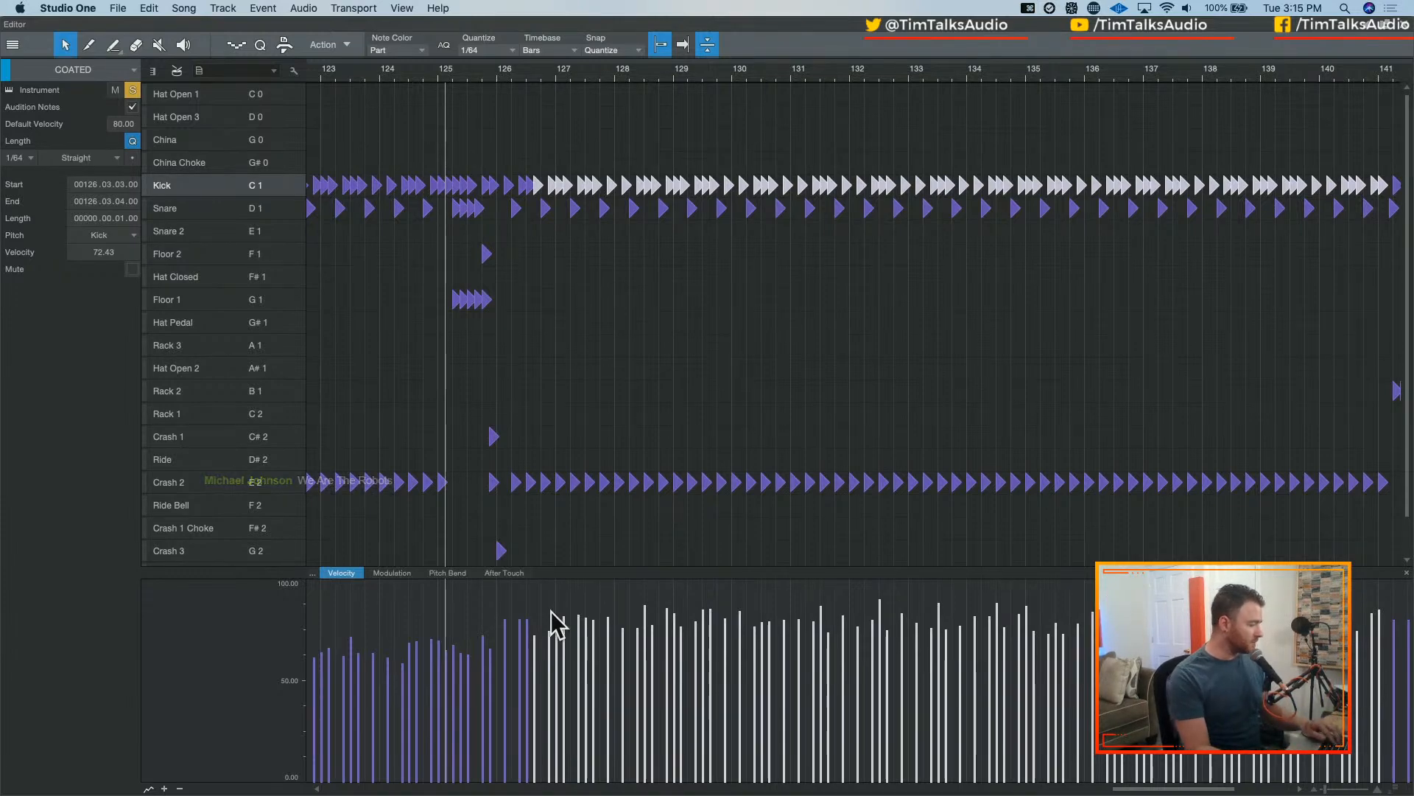
key(super+h)
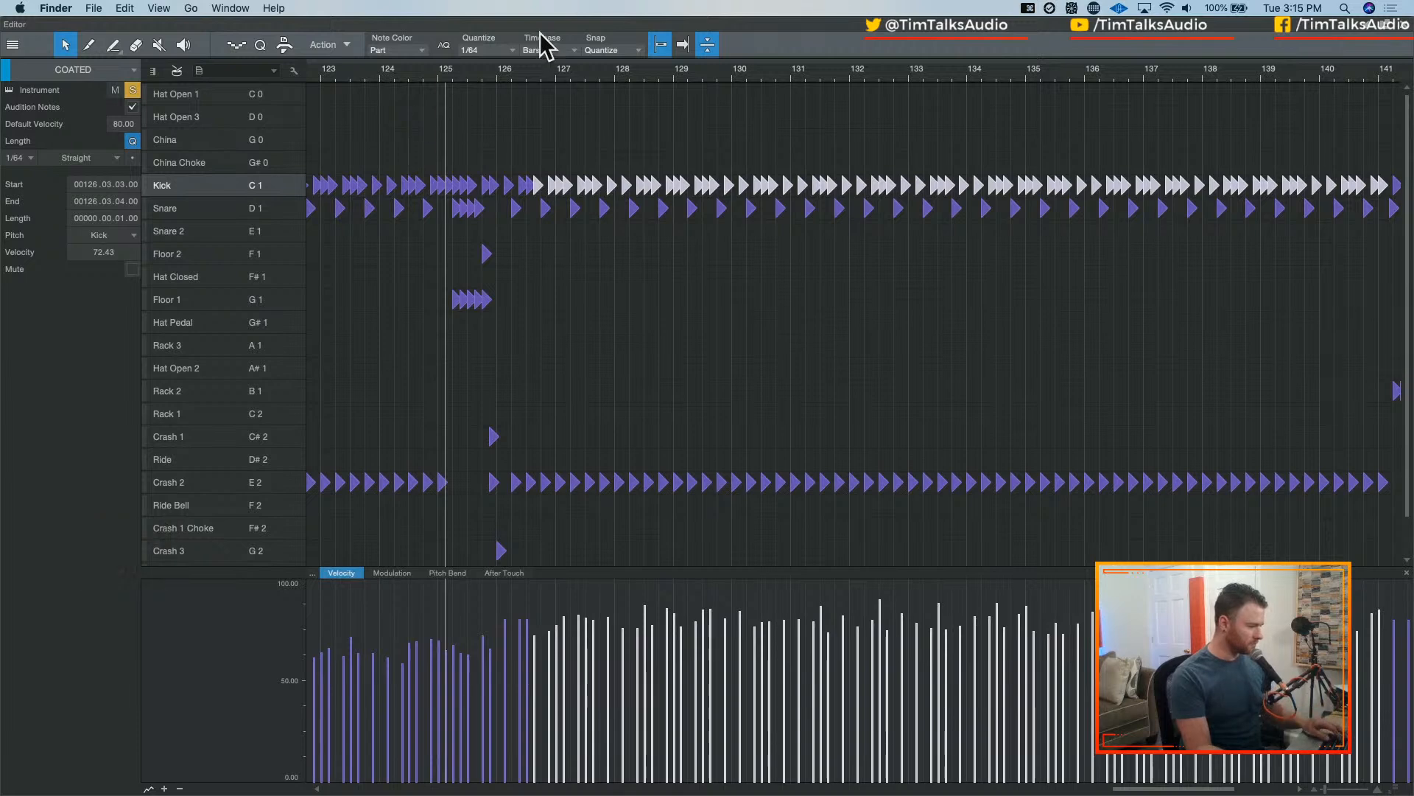
click(584, 105)
key(super+Tab)
key(super+Tab)
key(super+Tab)
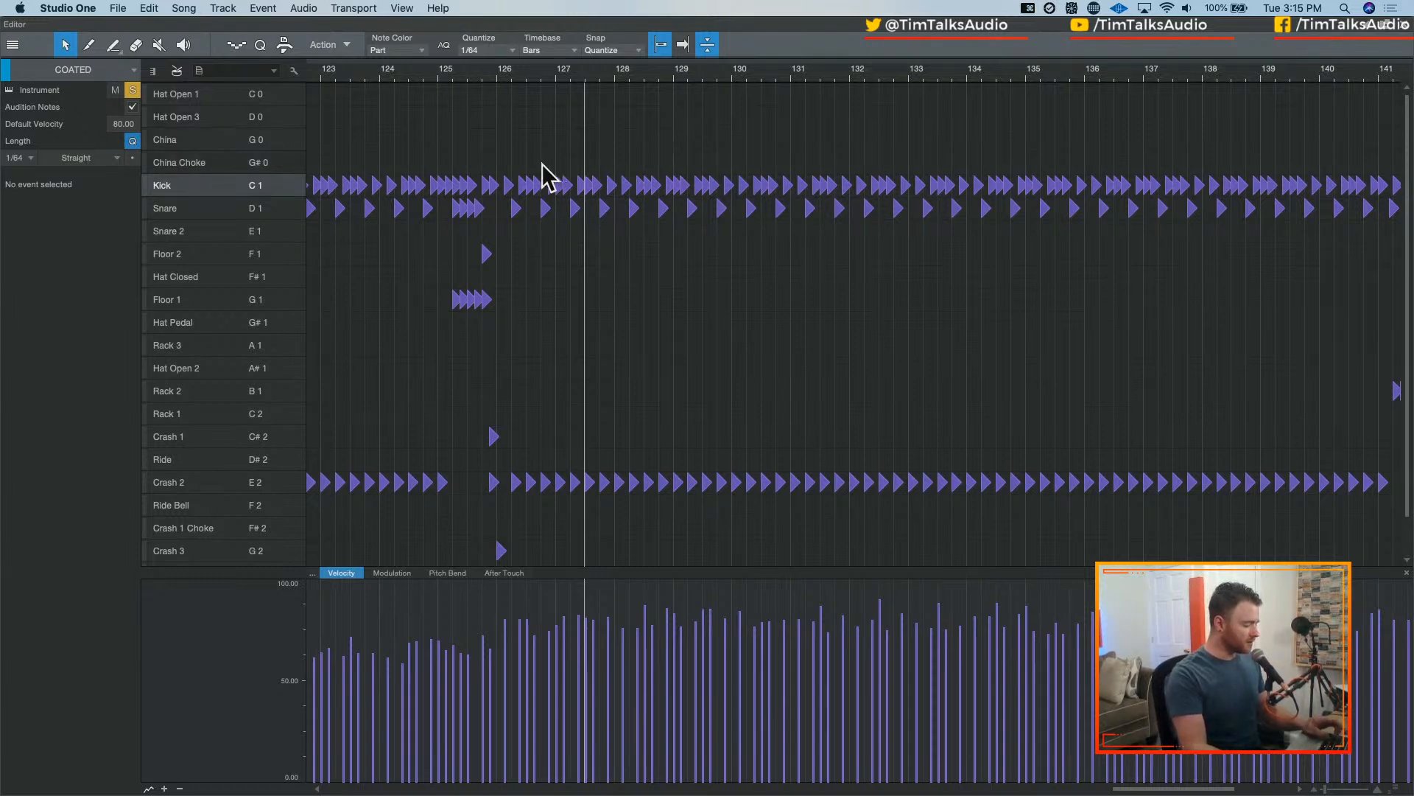
key(super+z)
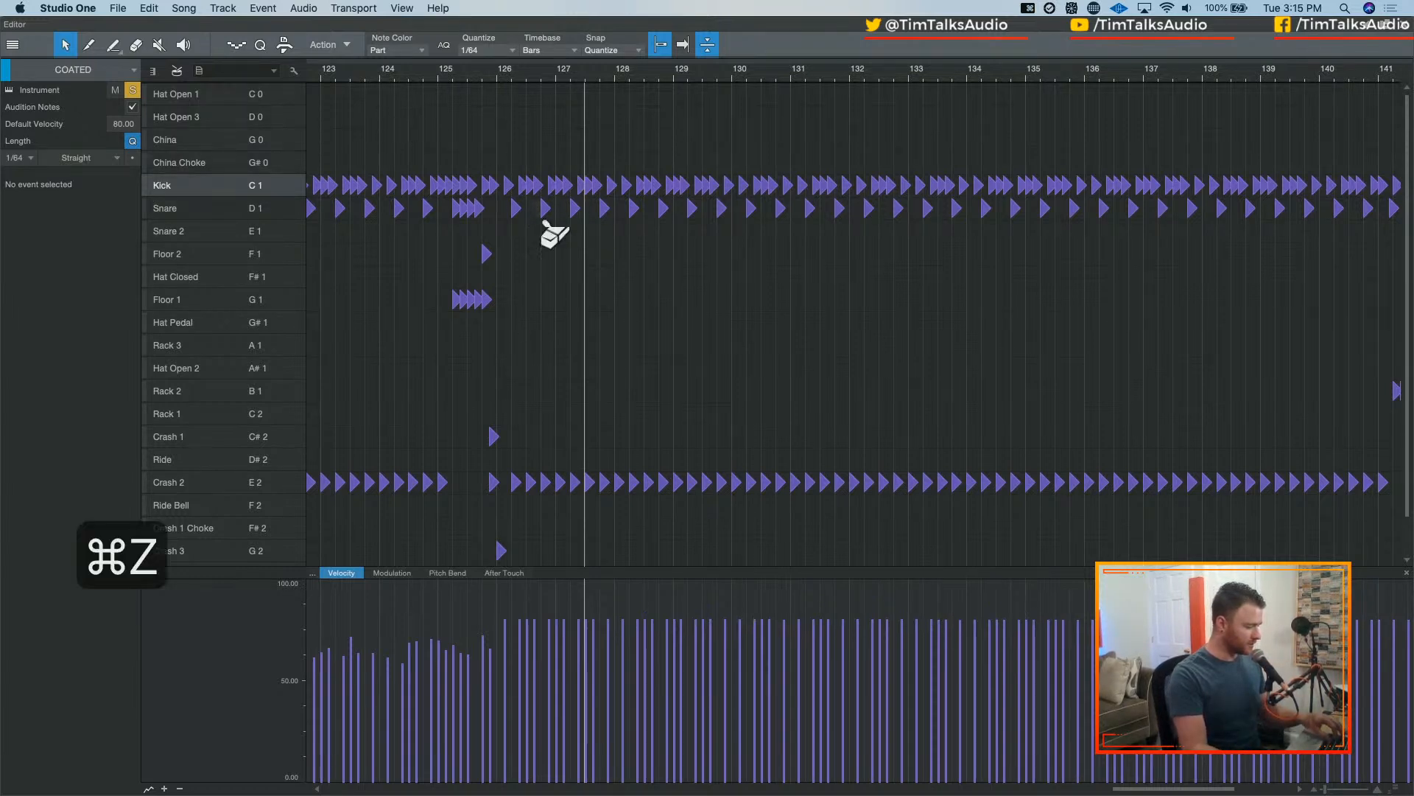
key(super+shift+z)
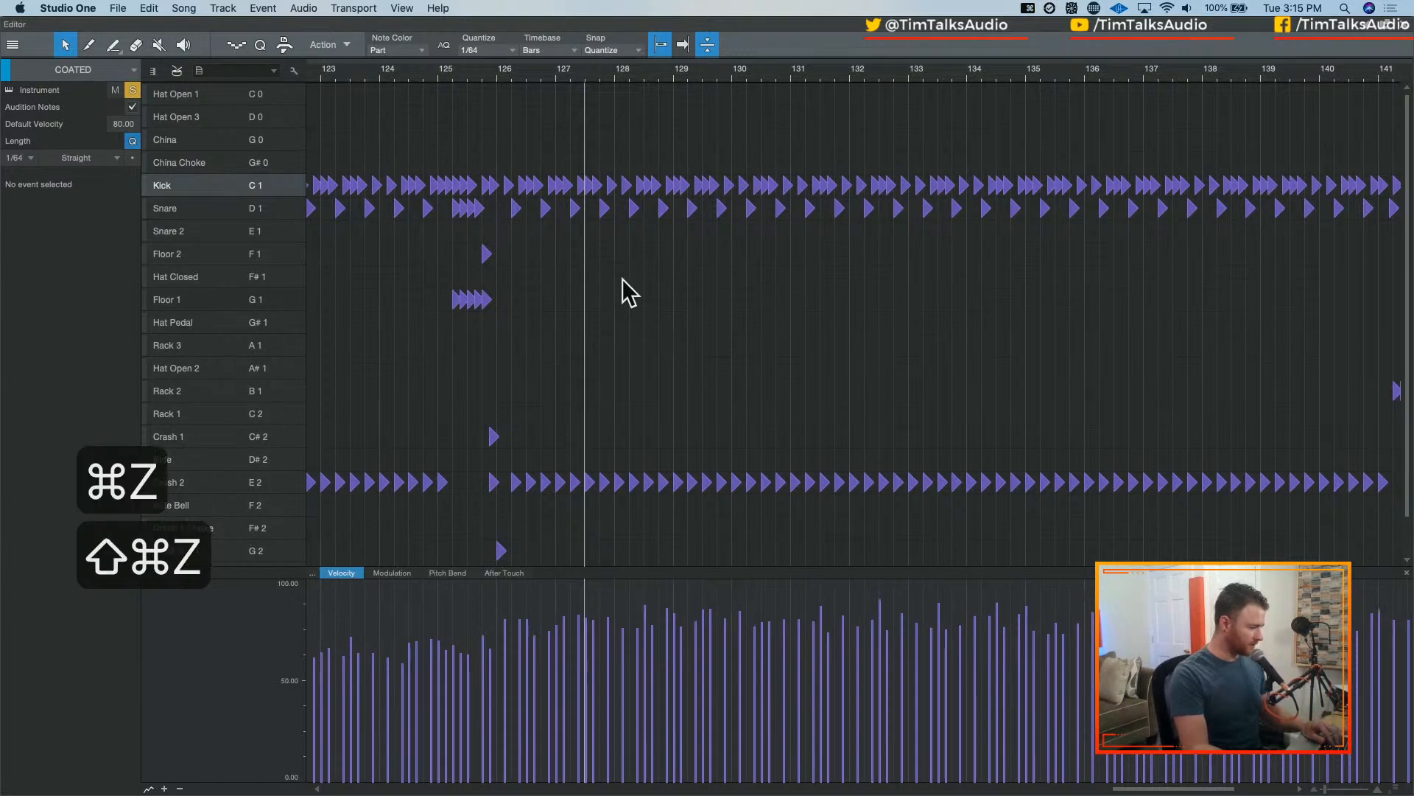
- Try humanizing the kicks from 126.3 to about bar 140 again with a velocity range of -9% to 11%, and undo it
drag(522, 130, 1307, 203)
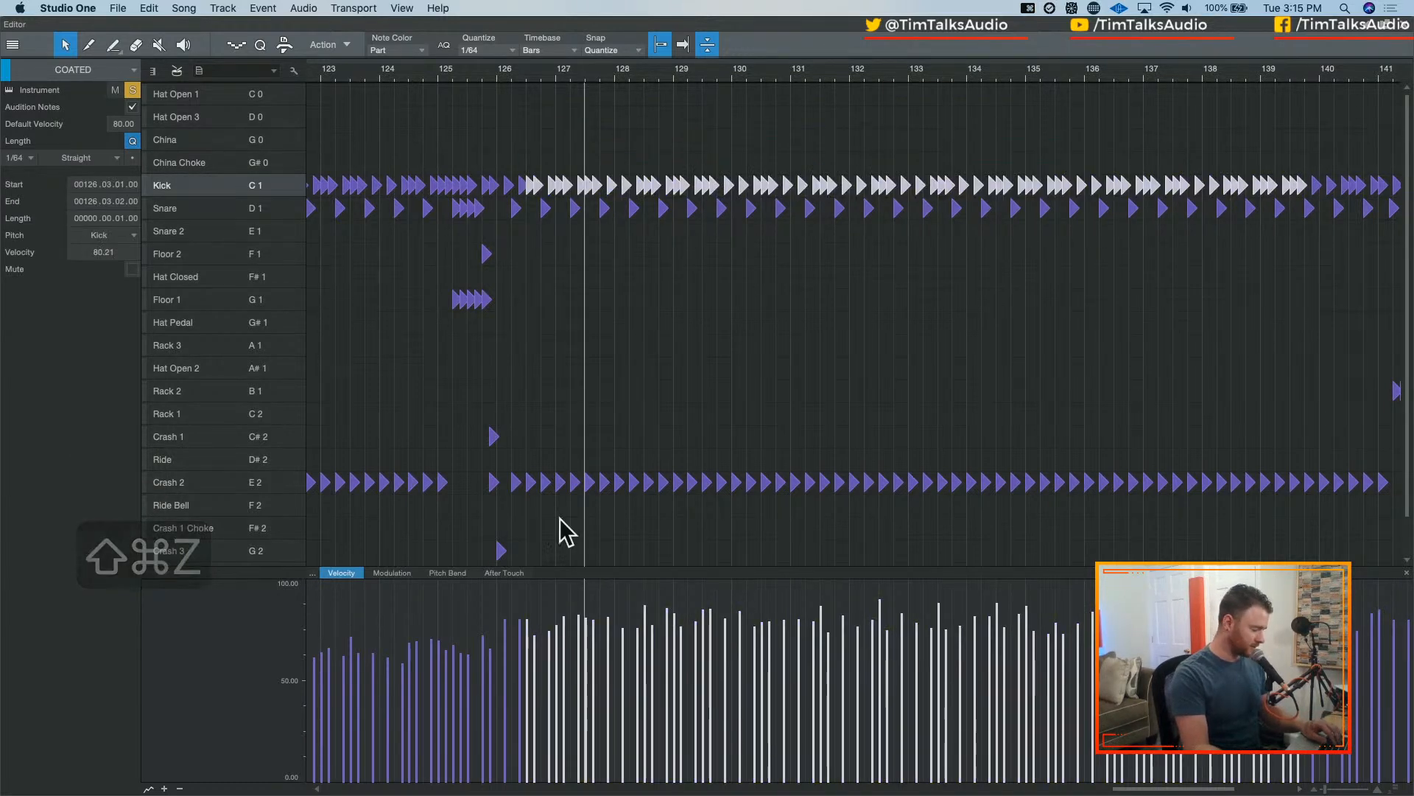
click(329, 45)
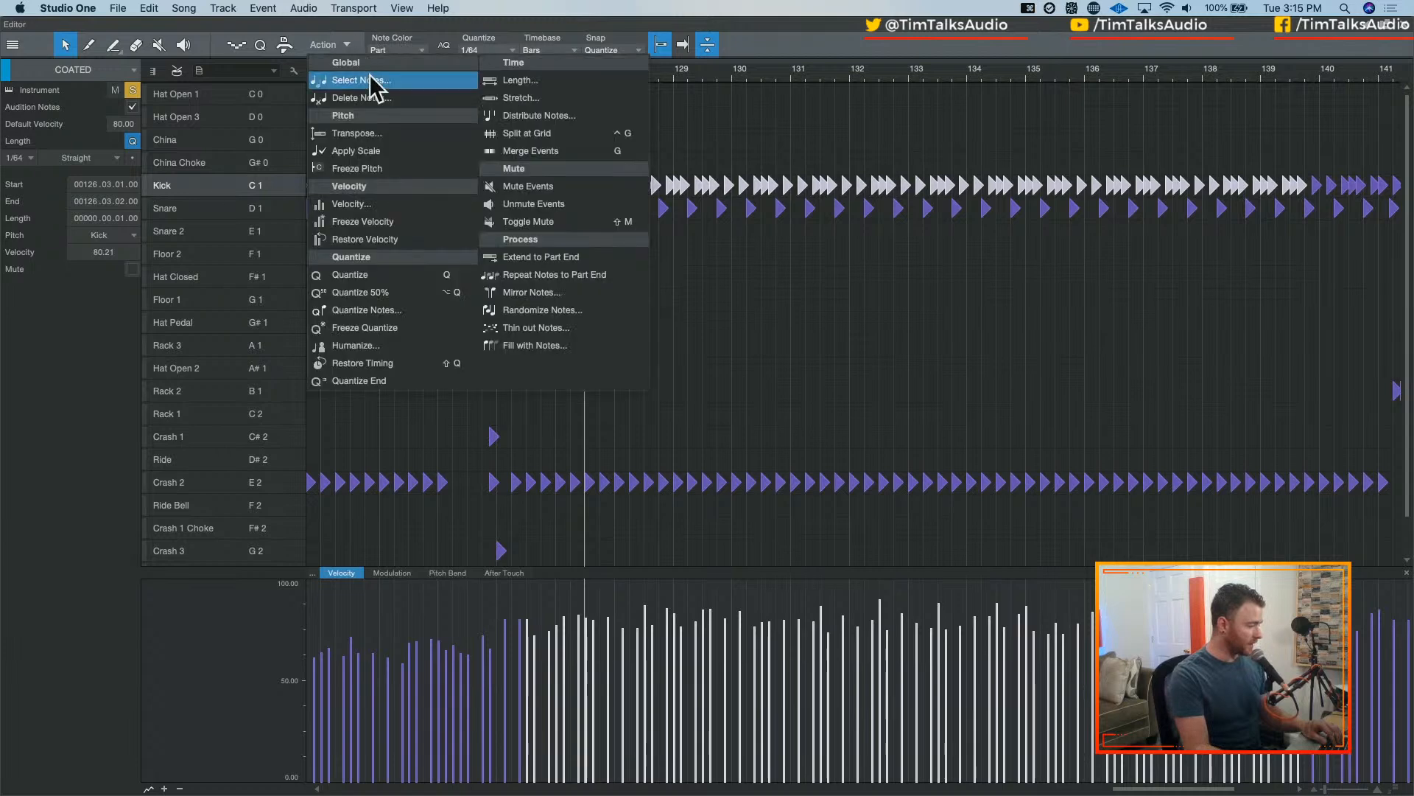
click(367, 345)
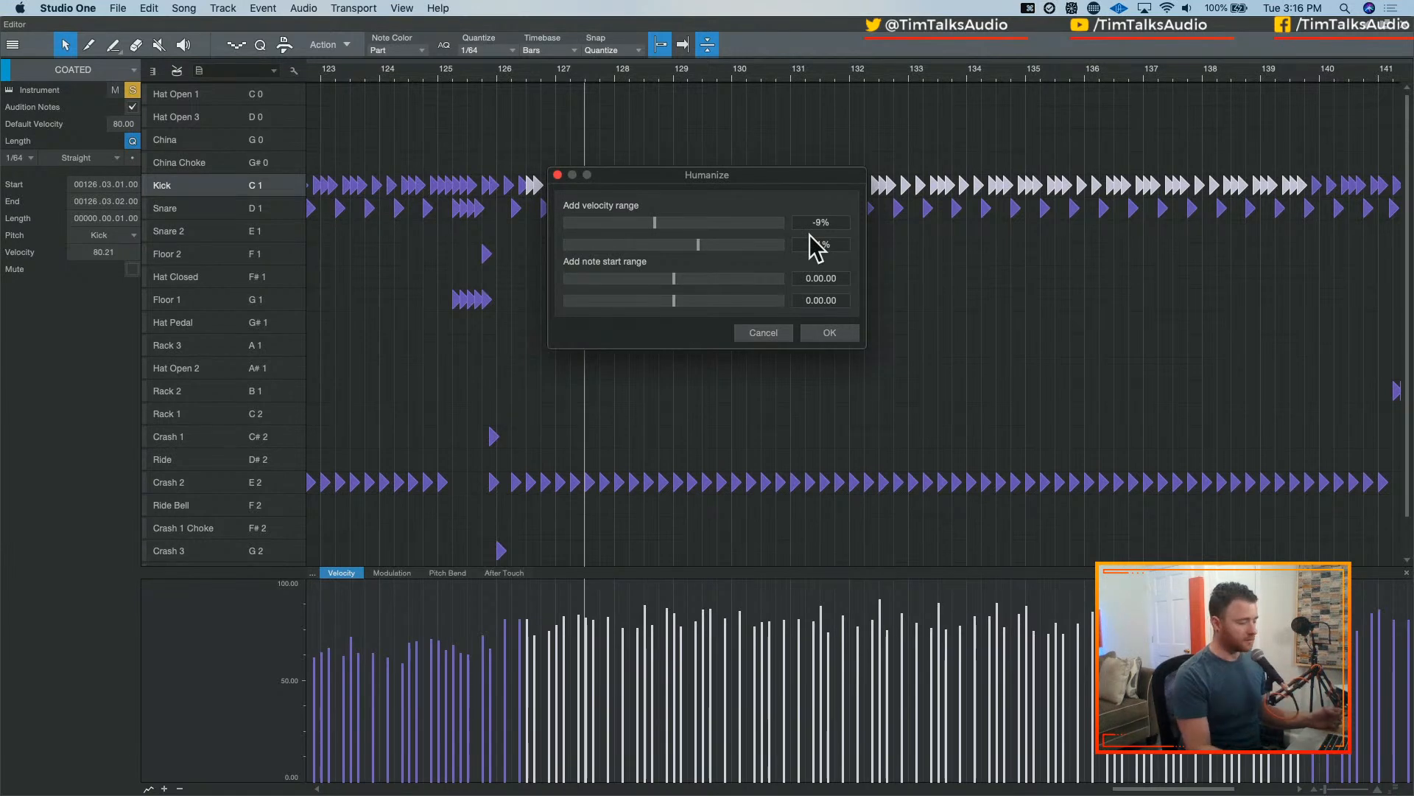
click(828, 333)
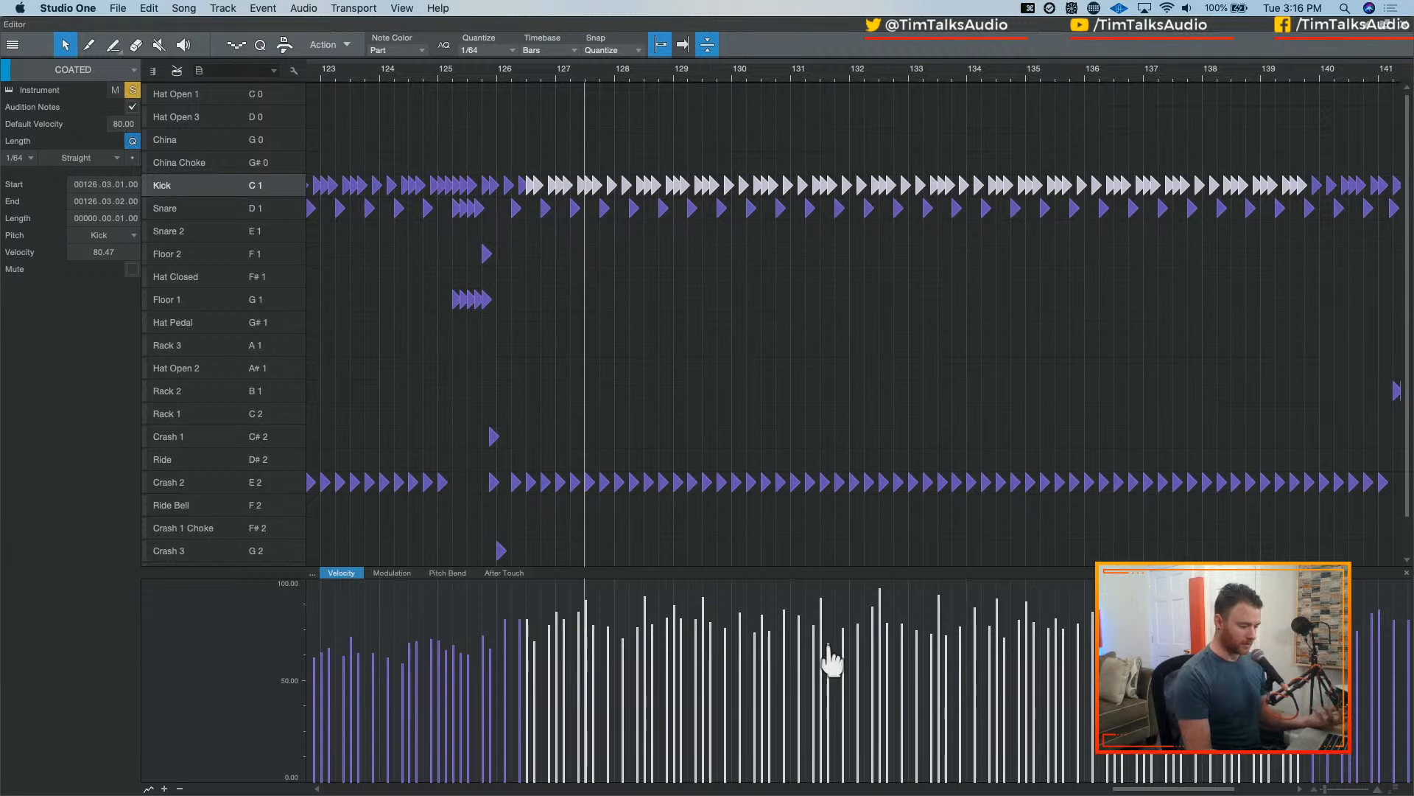
mouse_move(831, 661)
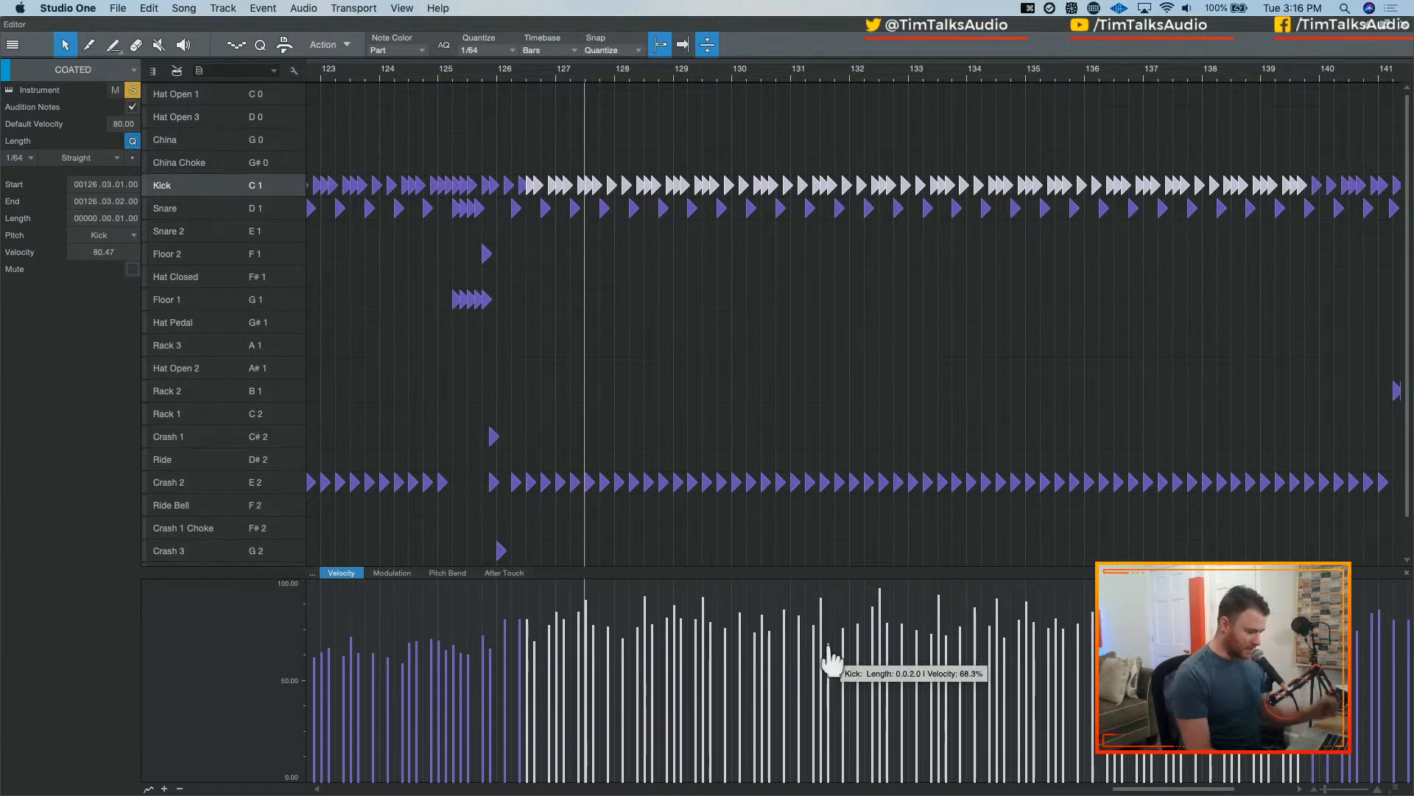
mouse_move(878, 609)
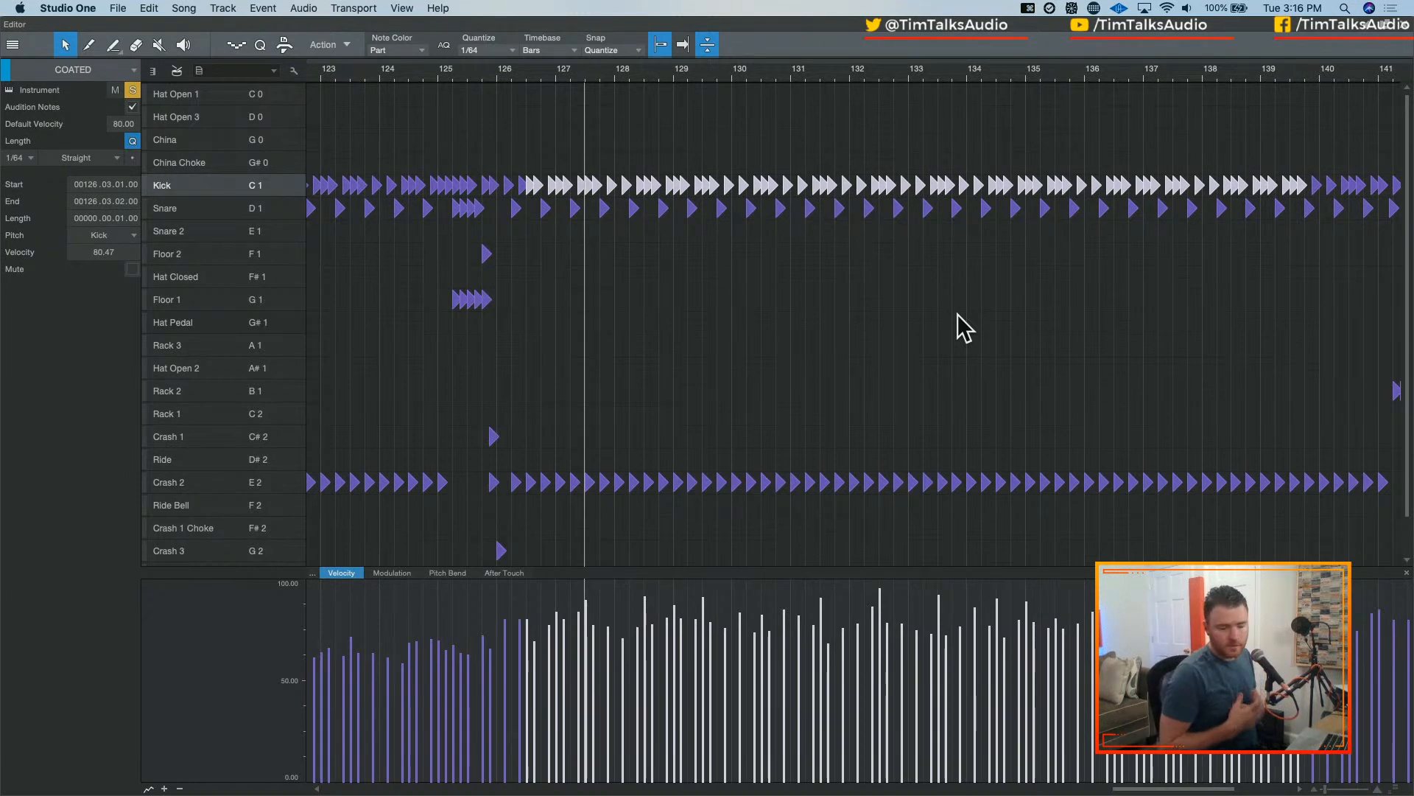
key(super+z)
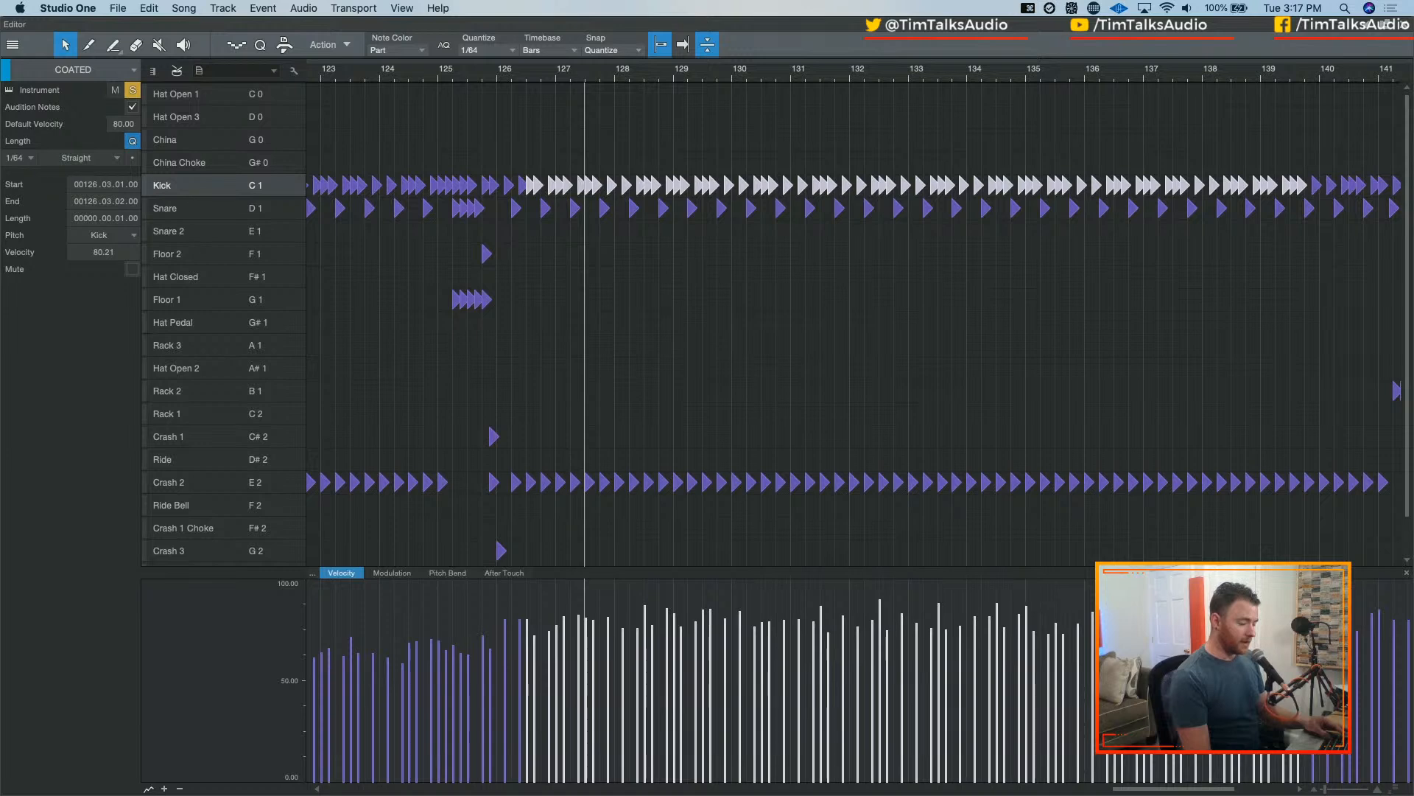
- Frame the kick velocities from 126.3 to about bar 140 with a transform box, try scaling them down together, and undo the scaling
drag(1308, 608, 525, 667)
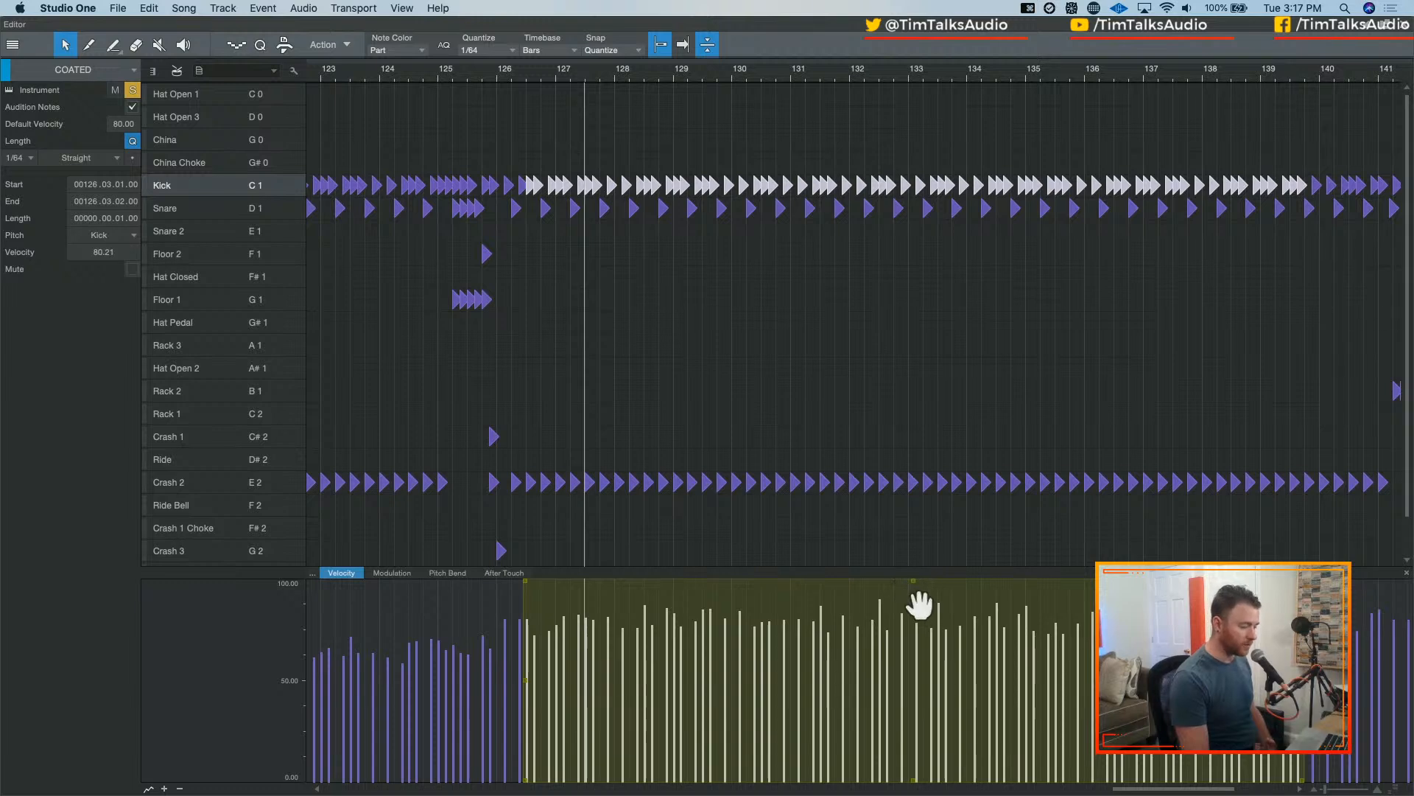
drag(910, 582, 903, 647)
drag(901, 654, 900, 656)
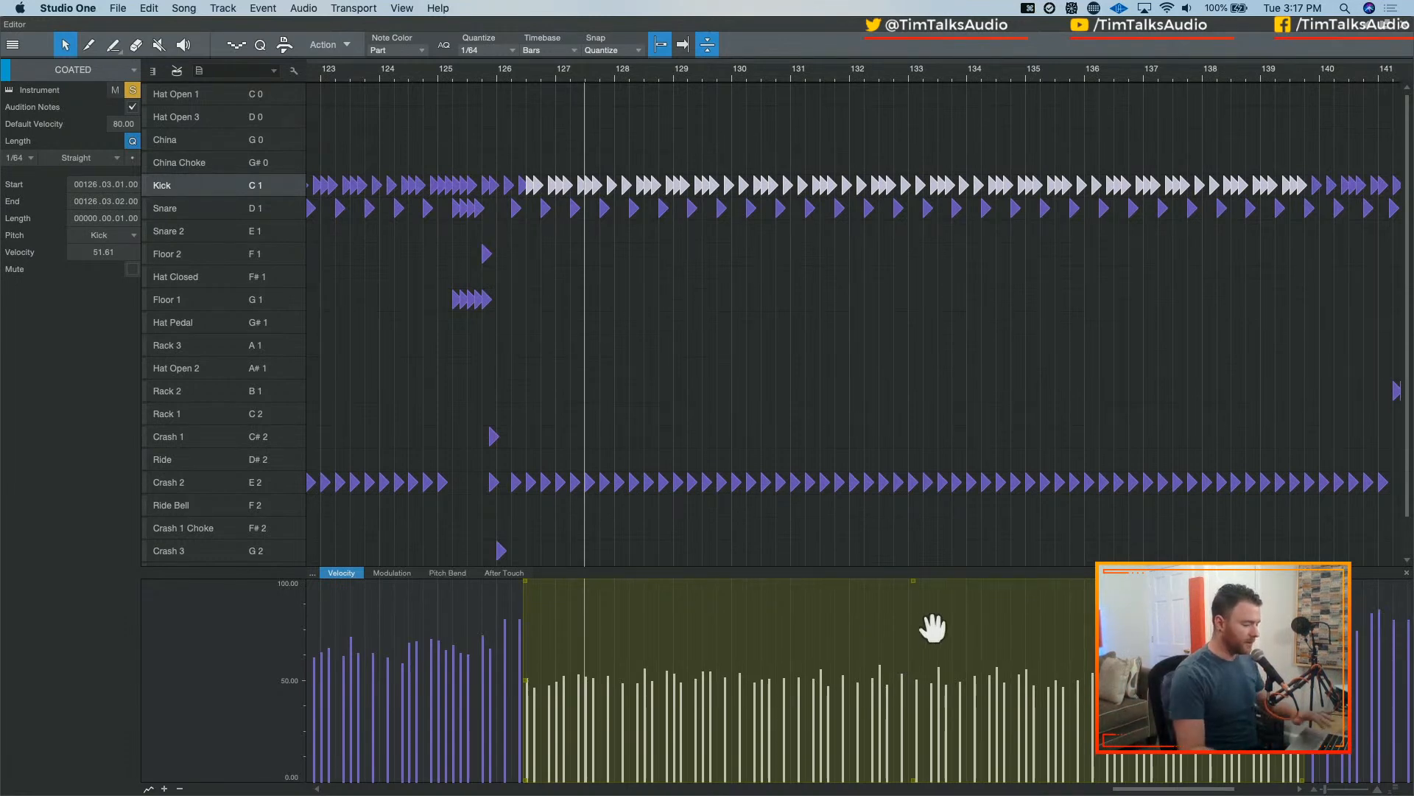
key(super+z)
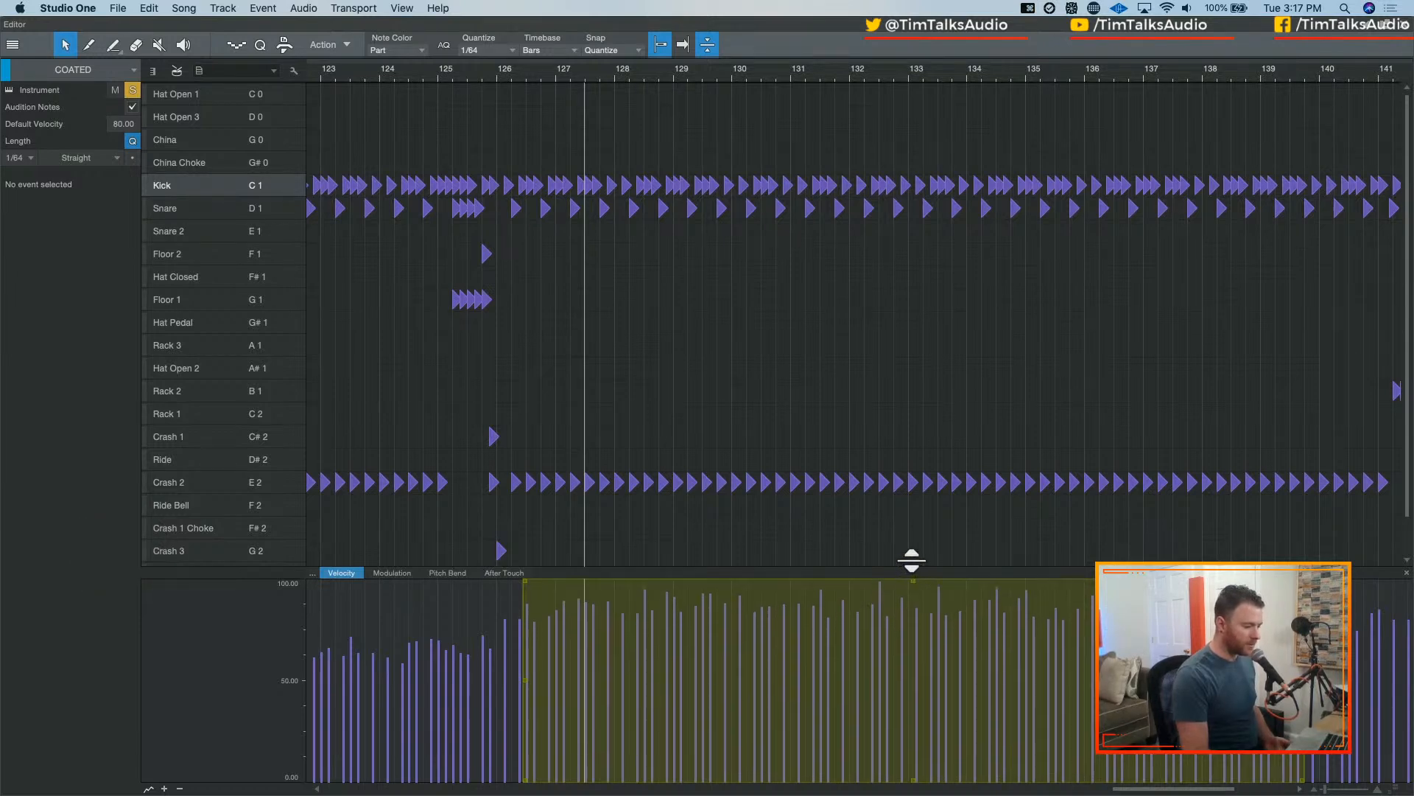
key(super+z)
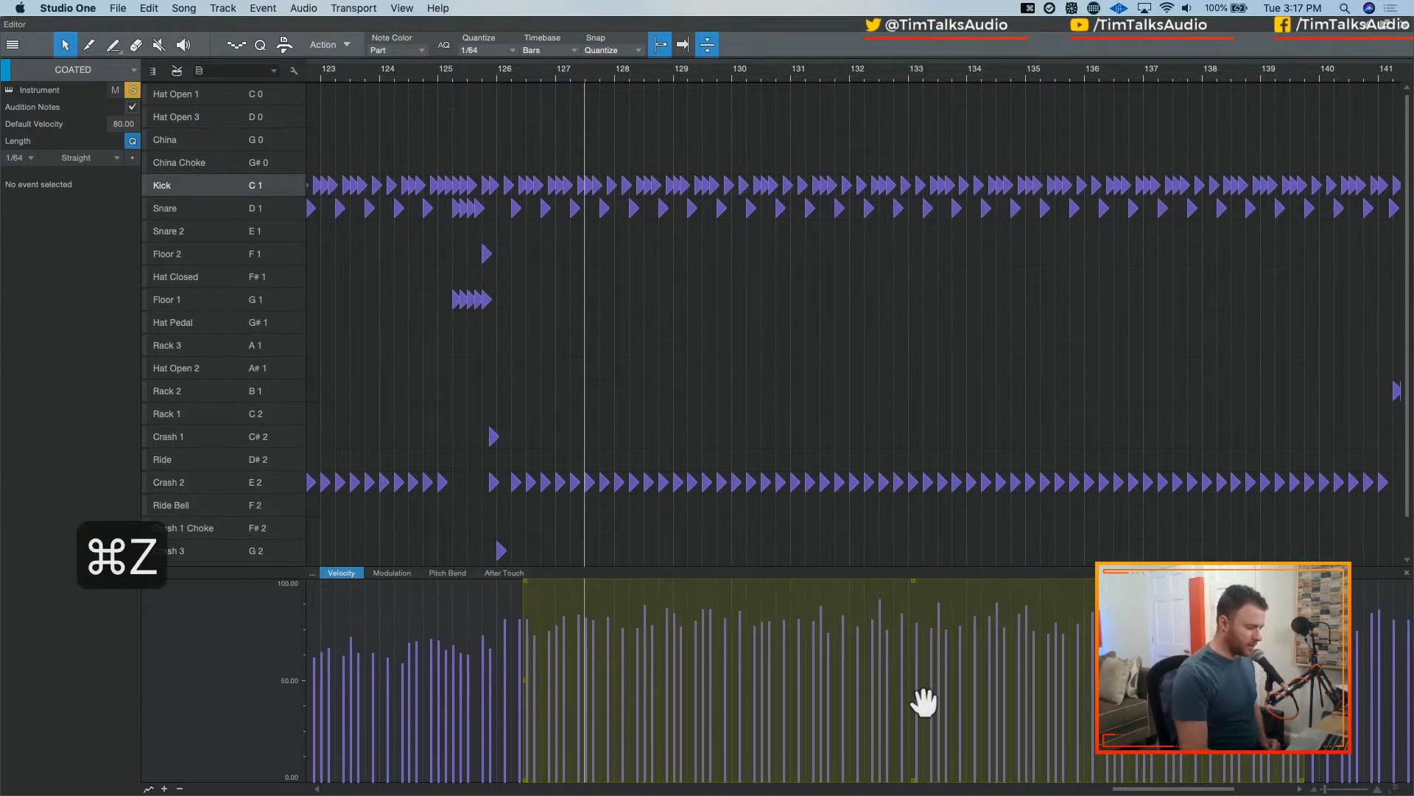
- Try tilting the framed kick velocities into a gradual rise with a lowered start, and undo the tilt
mouse_move(909, 779)
mouse_down()
mouse_move(918, 662)
mouse_move(921, 785)
mouse_up()
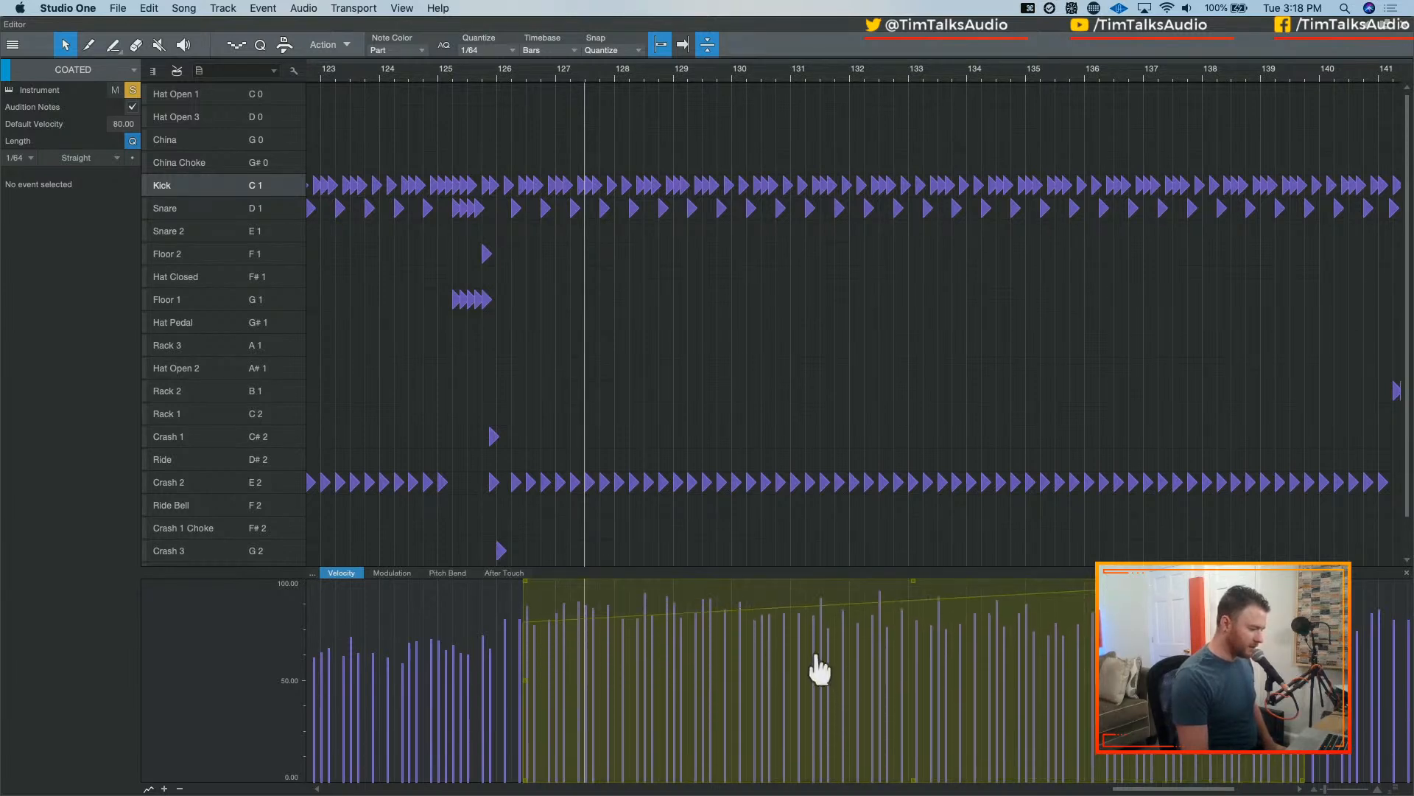
drag(821, 666, 805, 774)
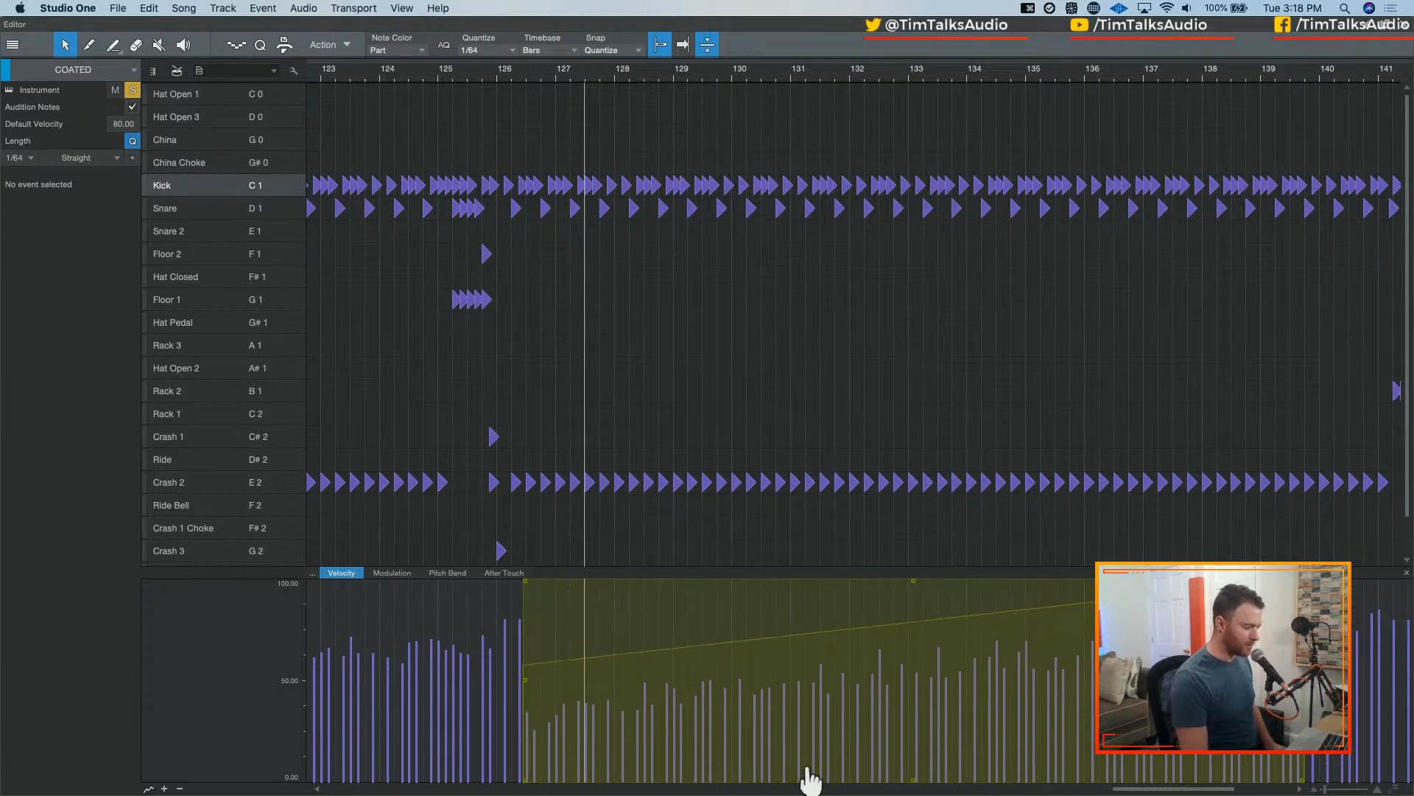
key(super+z)
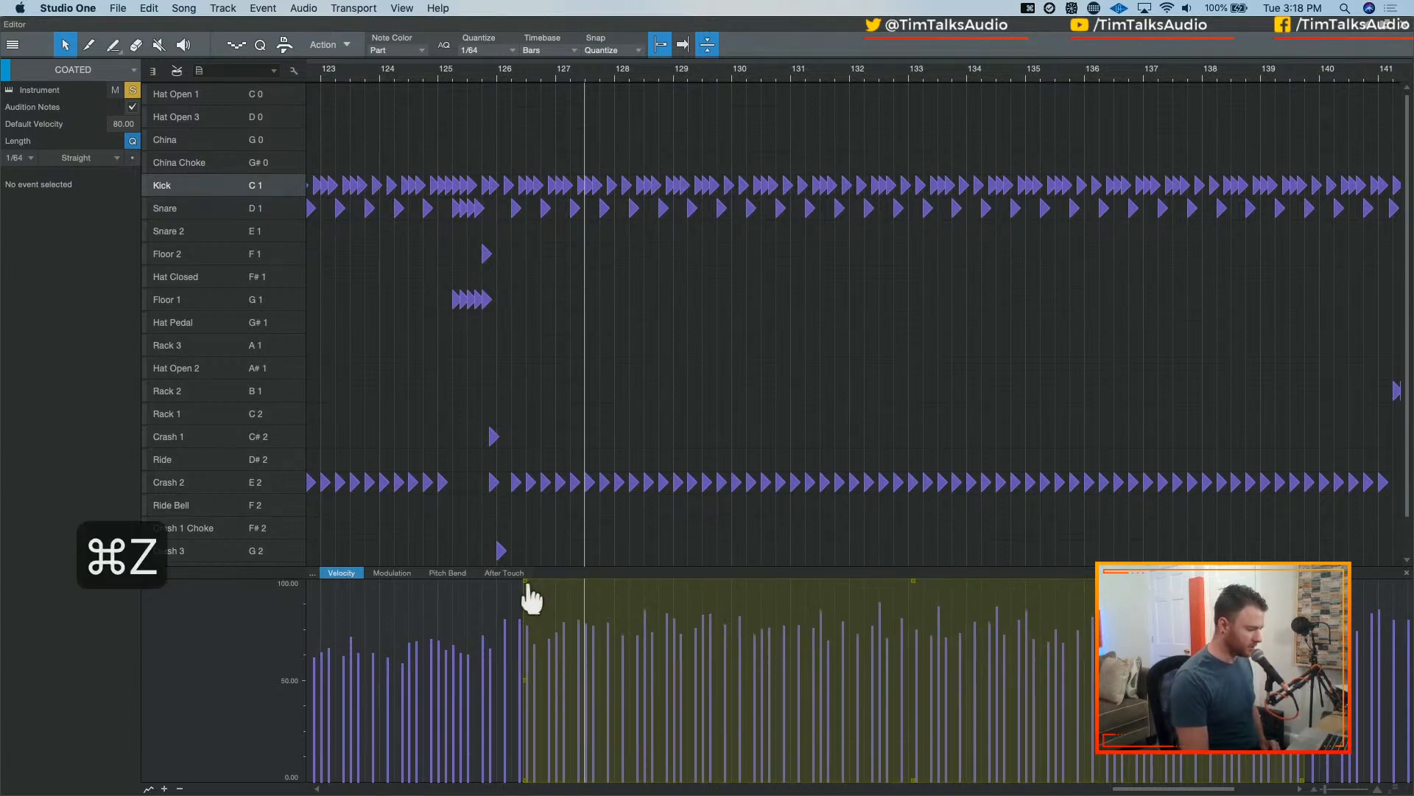
- Try a crescendo with playback and a decrescendo on the framed kick velocities, undoing each ramp
drag(525, 583, 516, 740)
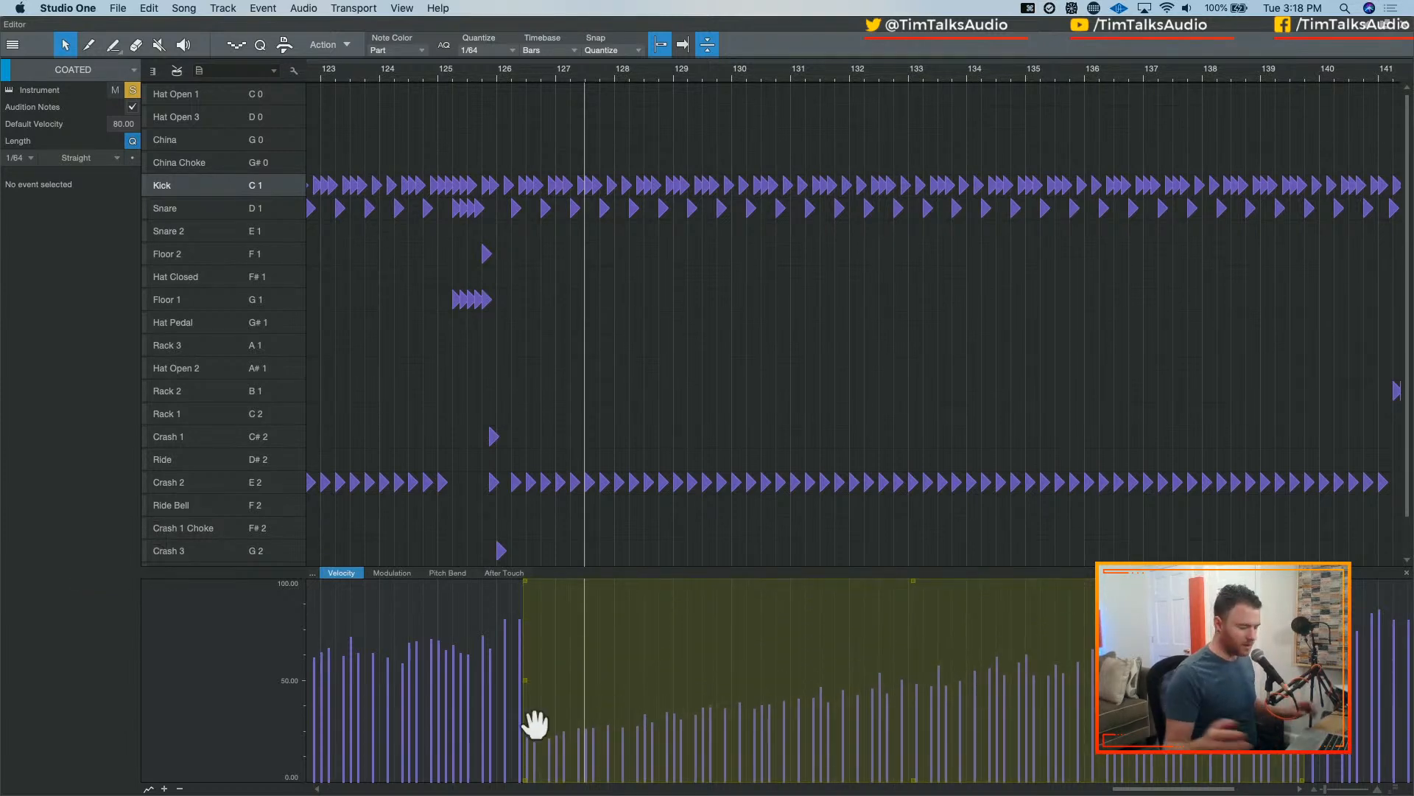
key(space)
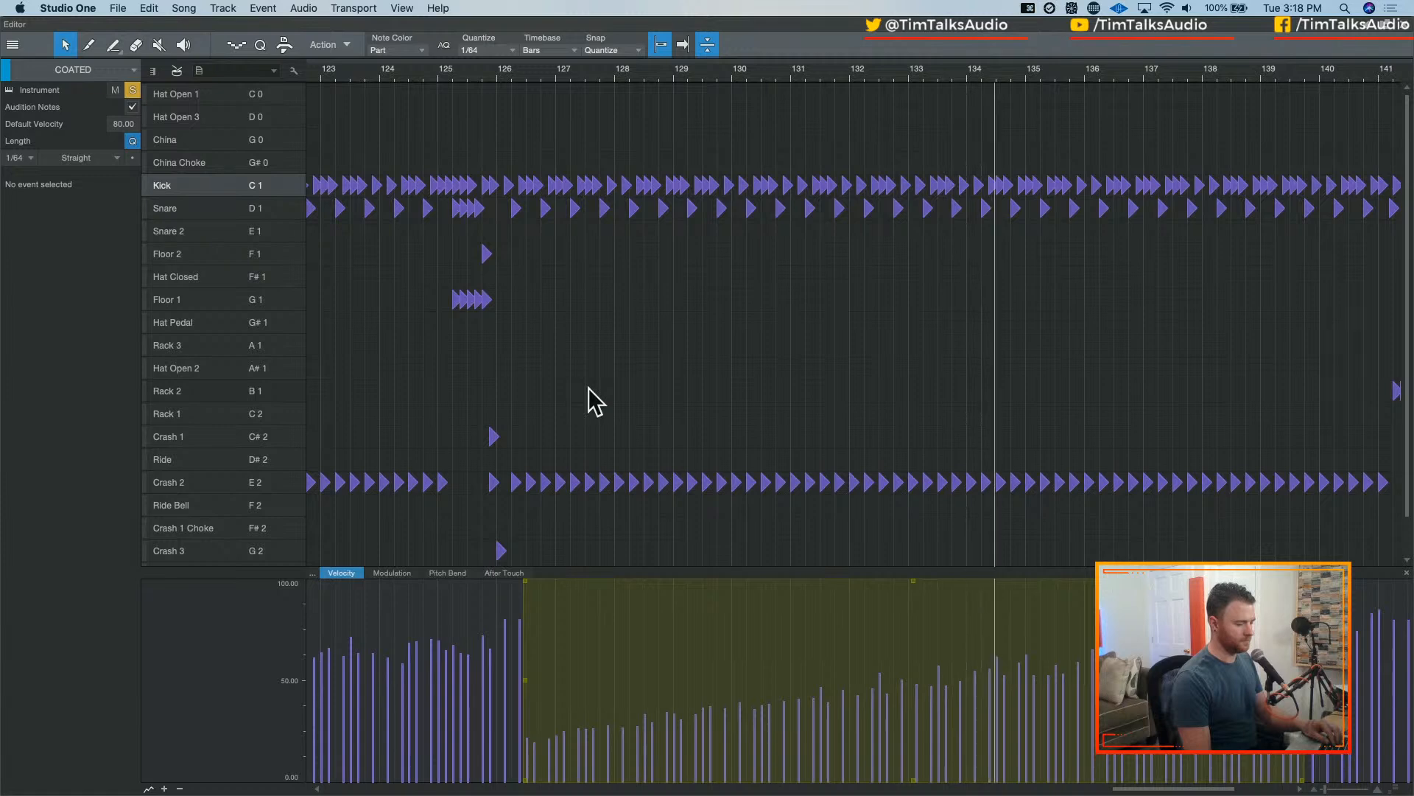
key(space)
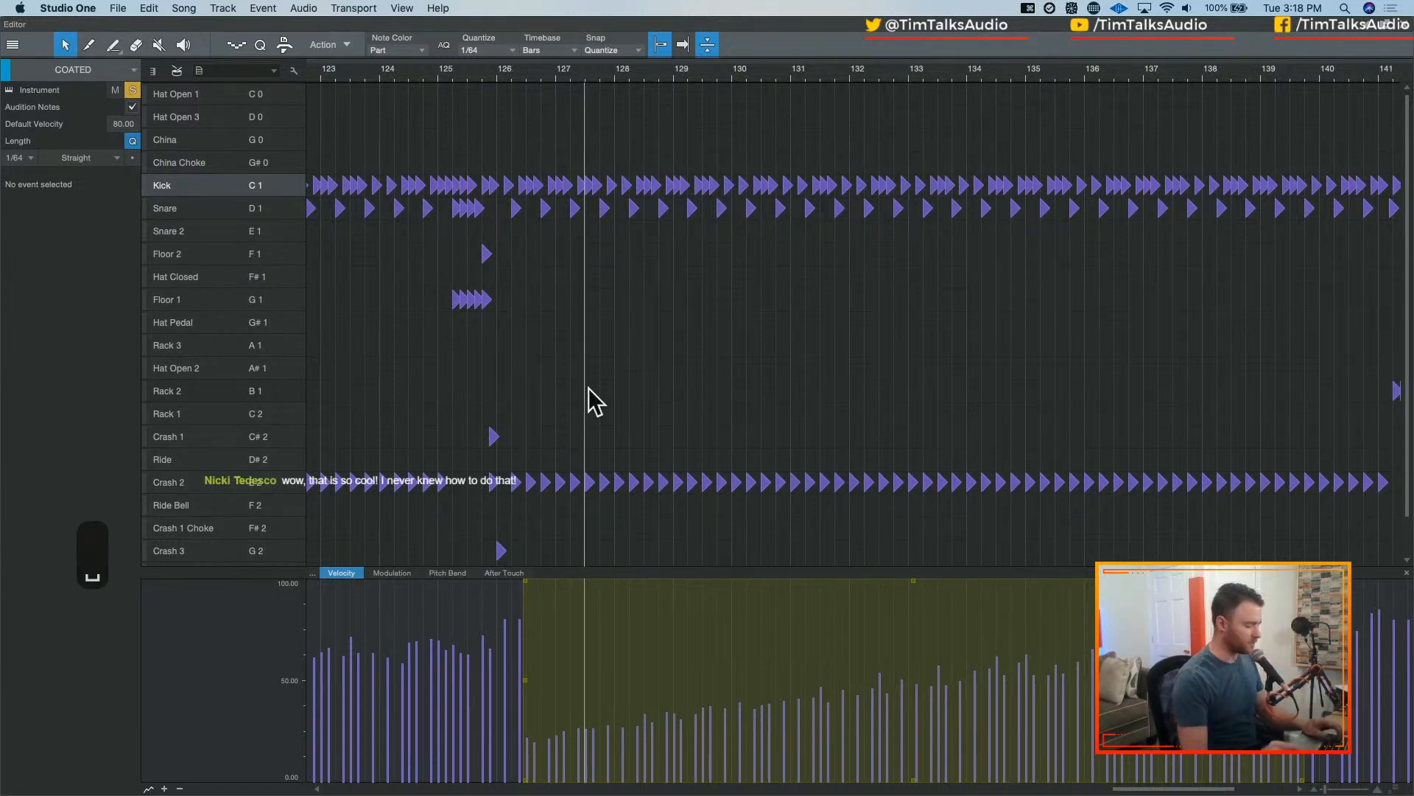
key(super+z)
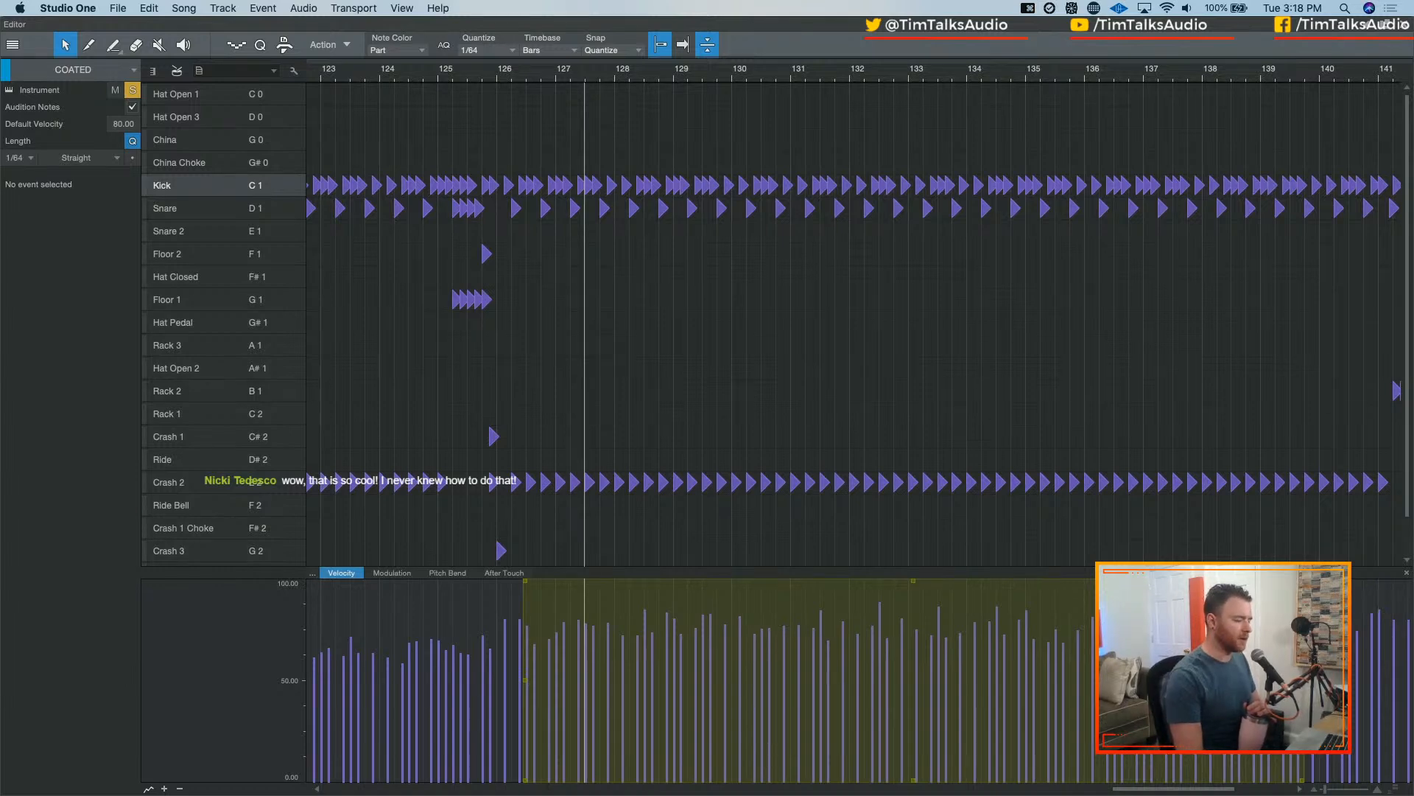
drag(1302, 582, 1304, 758)
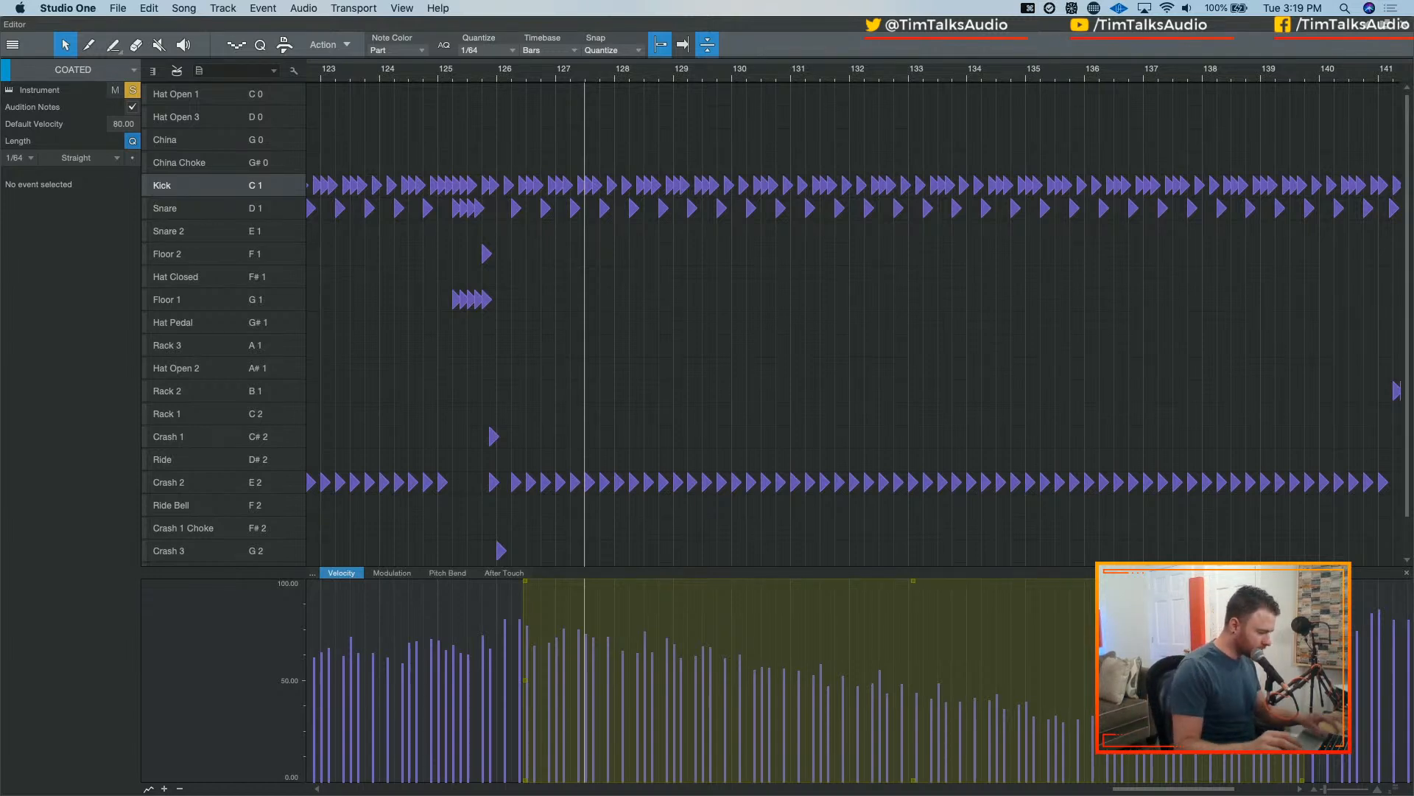
key(super+z)
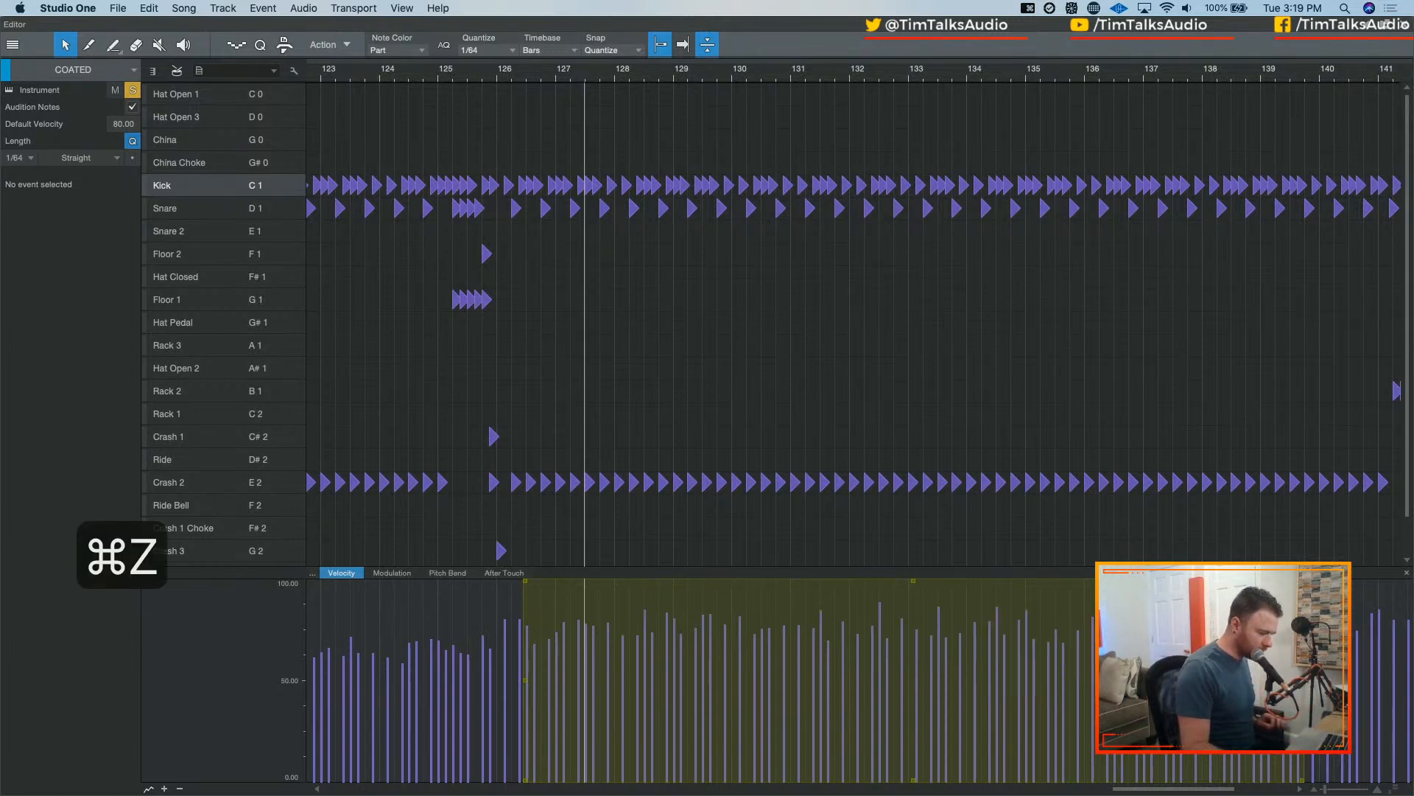
- Close the maximized drum editor and mute the MIDI drum part on the COATED track in the arrangement
click(1403, 24)
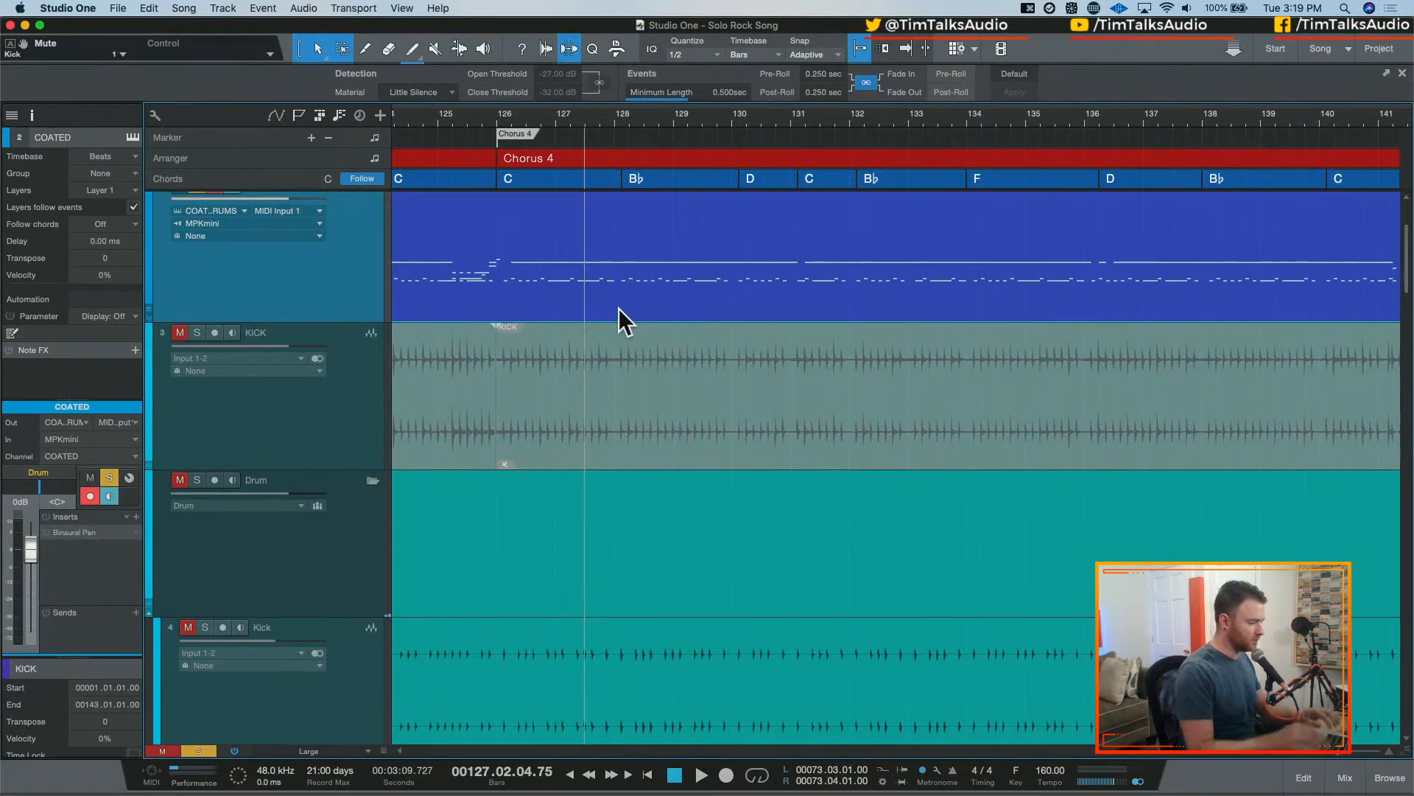
key(m)
key(w)
scroll(325, 253, up, 2)
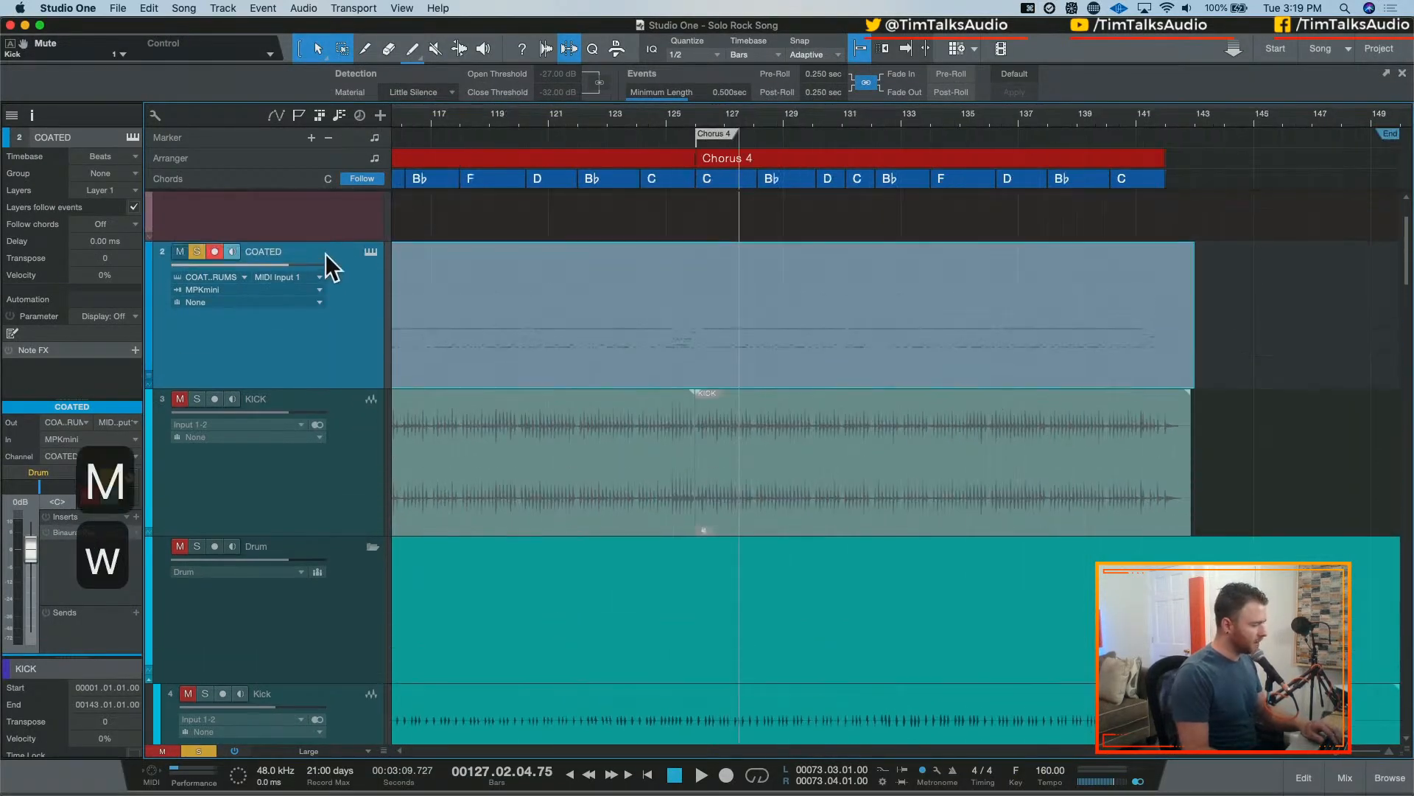
- Turn off solo, record arming and monitoring on the COATED track with the full song in view
click(197, 251)
click(213, 251)
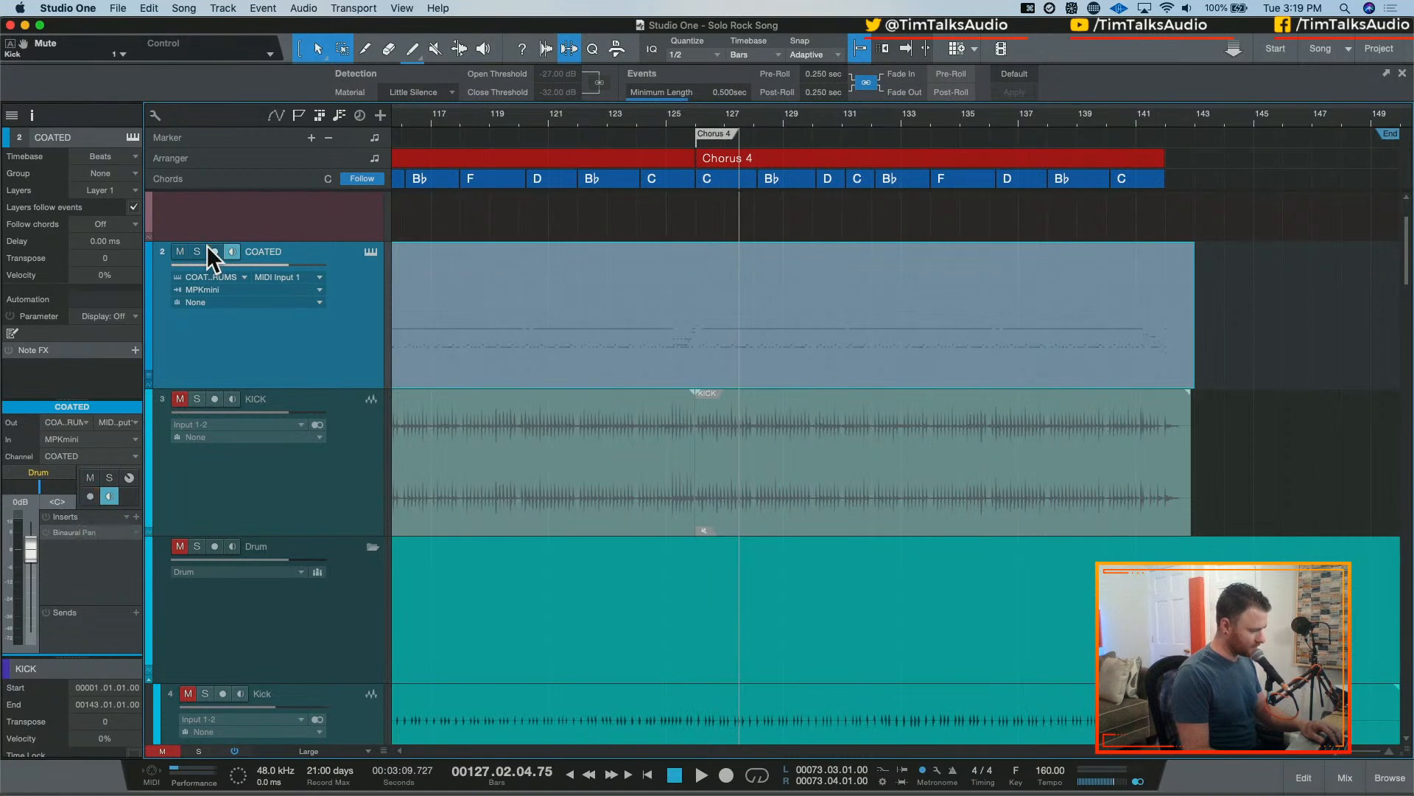
key(w)
key(w)
key(w)
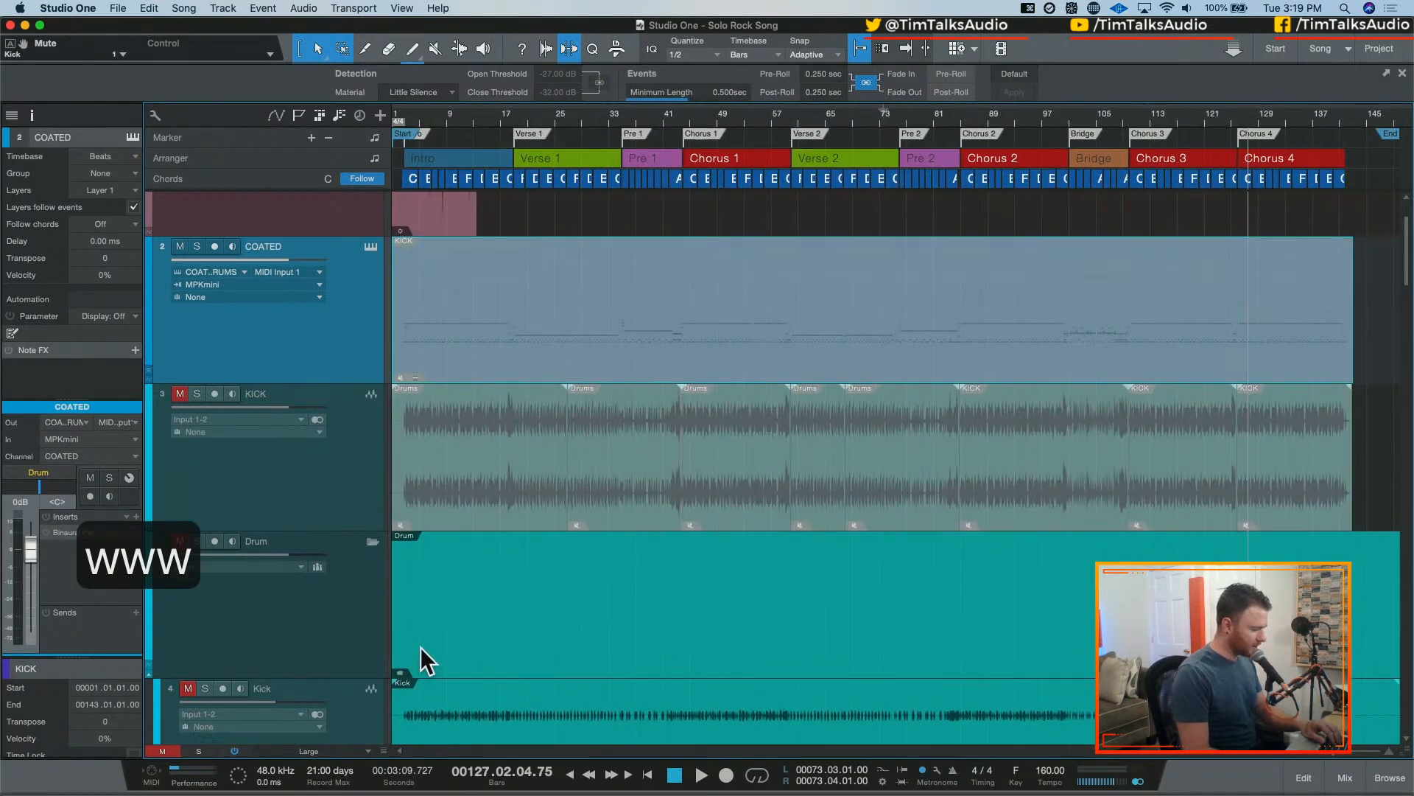
scroll(417, 644, down, 3)
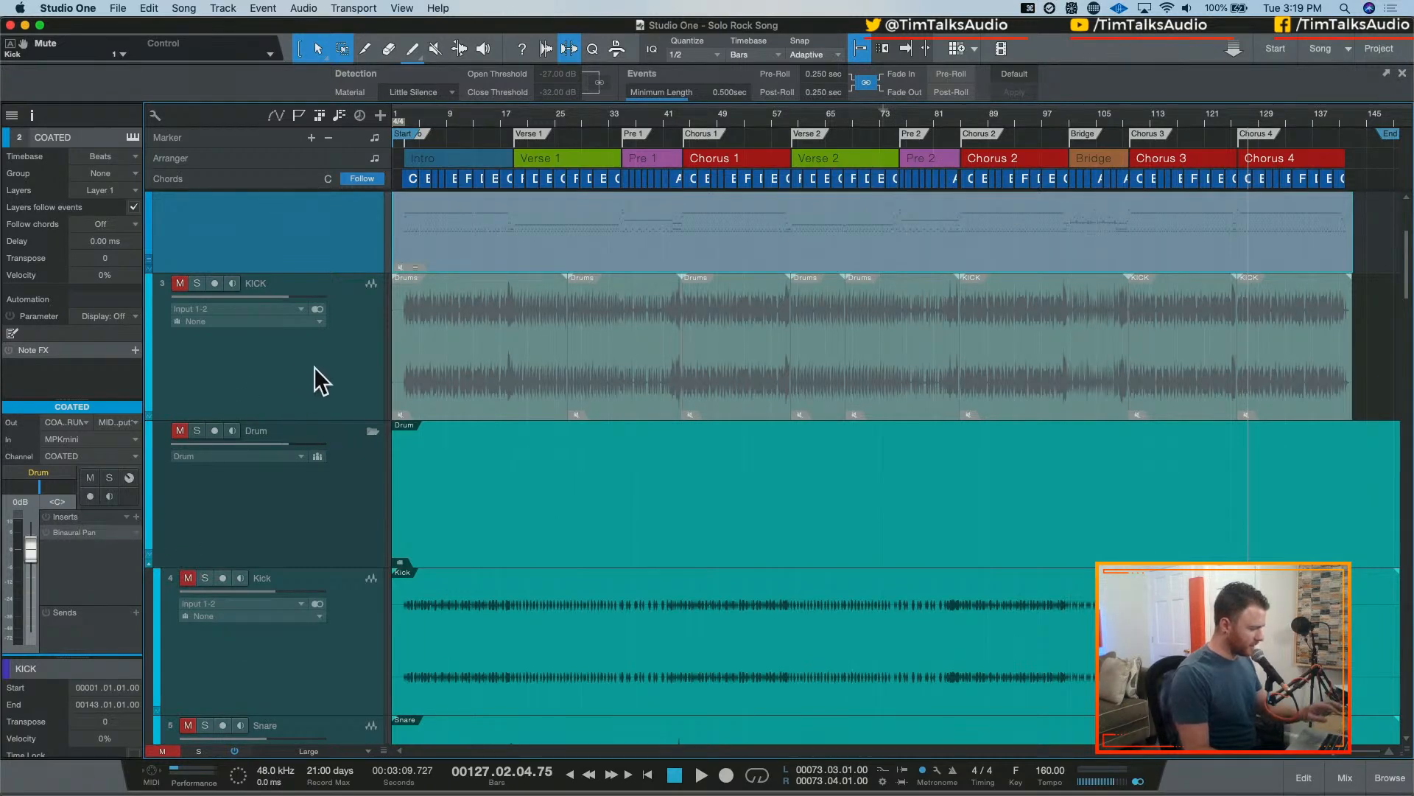
- Mute the KICK audio track and unmute the Drum folder track together with its individual drum tracks
key(shift+super+s)
click(180, 284)
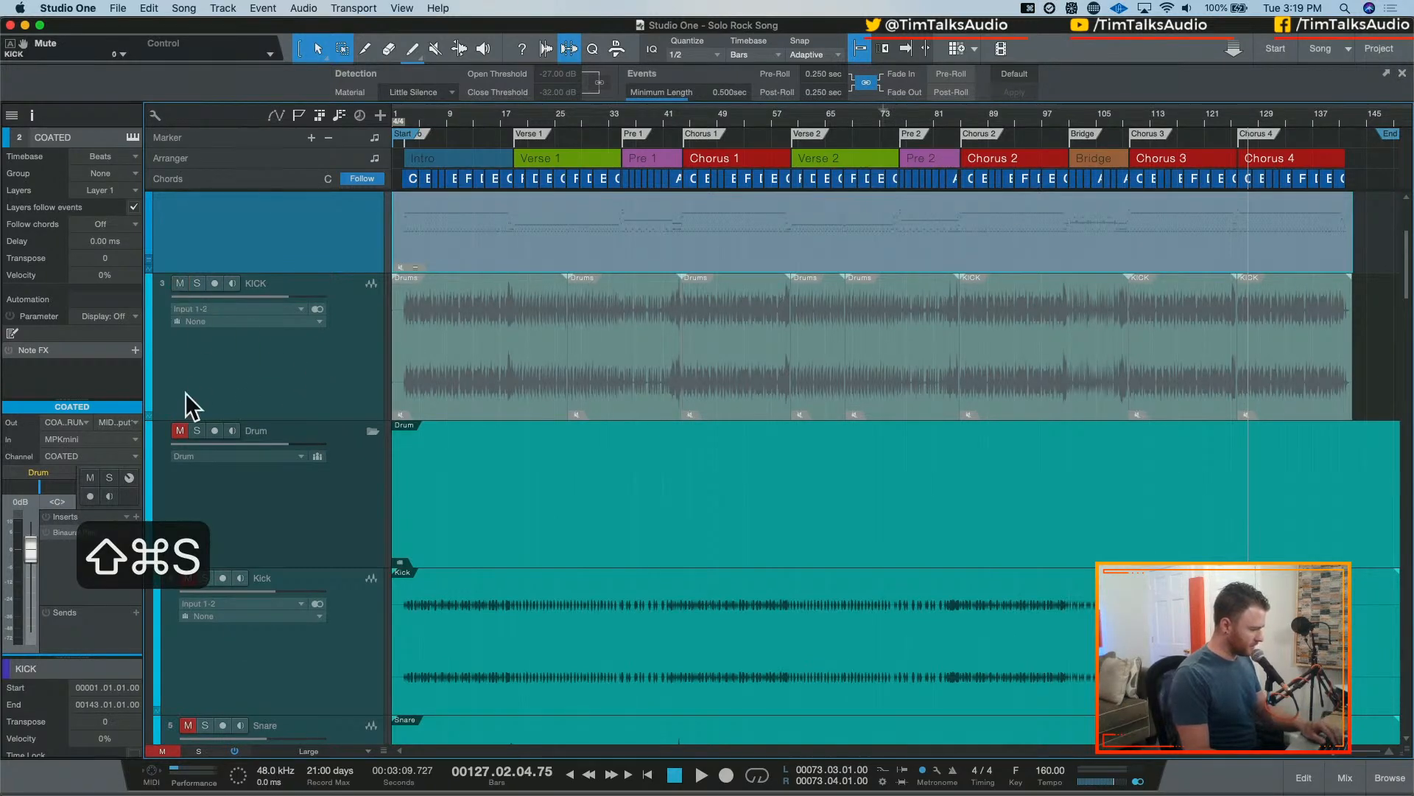
click(334, 506)
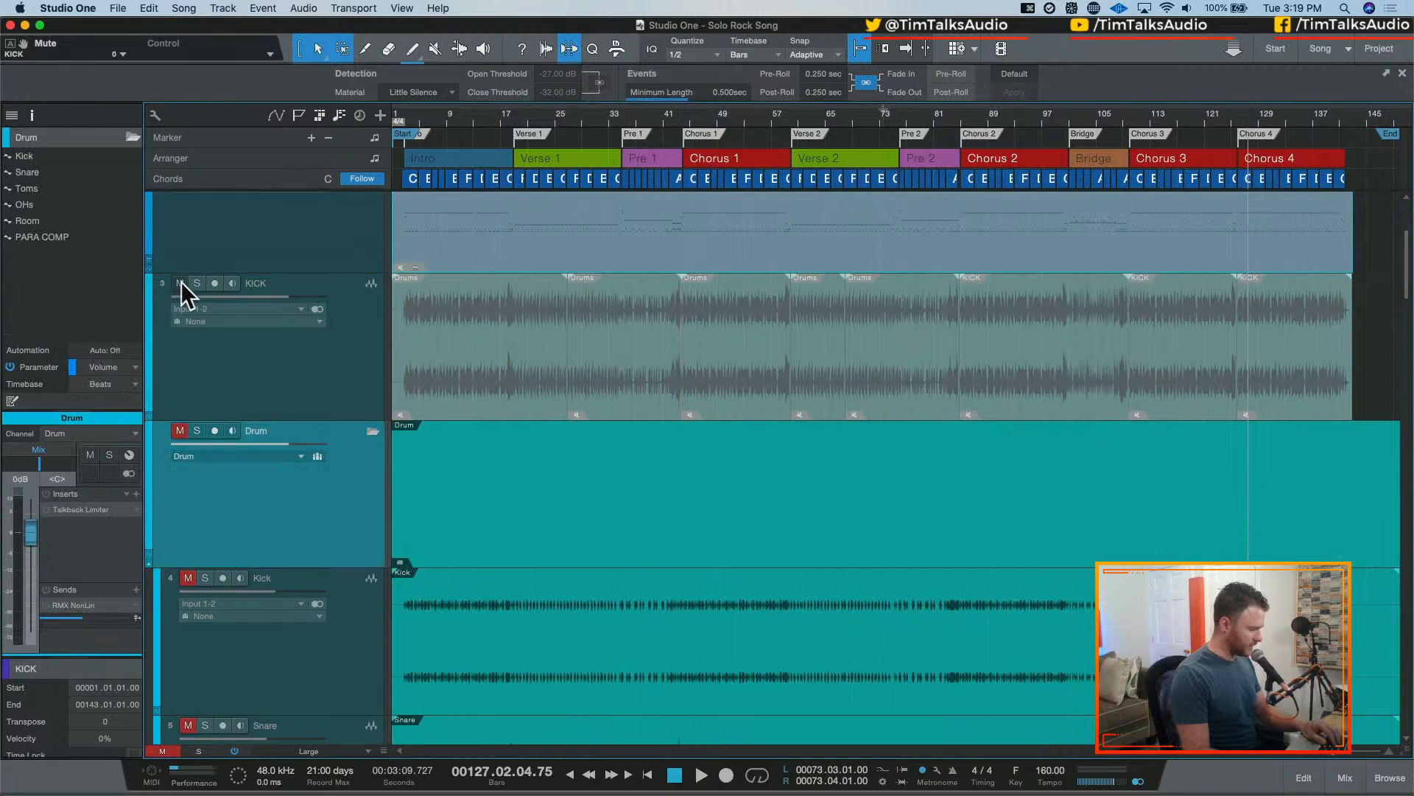
click(181, 430)
click(264, 387)
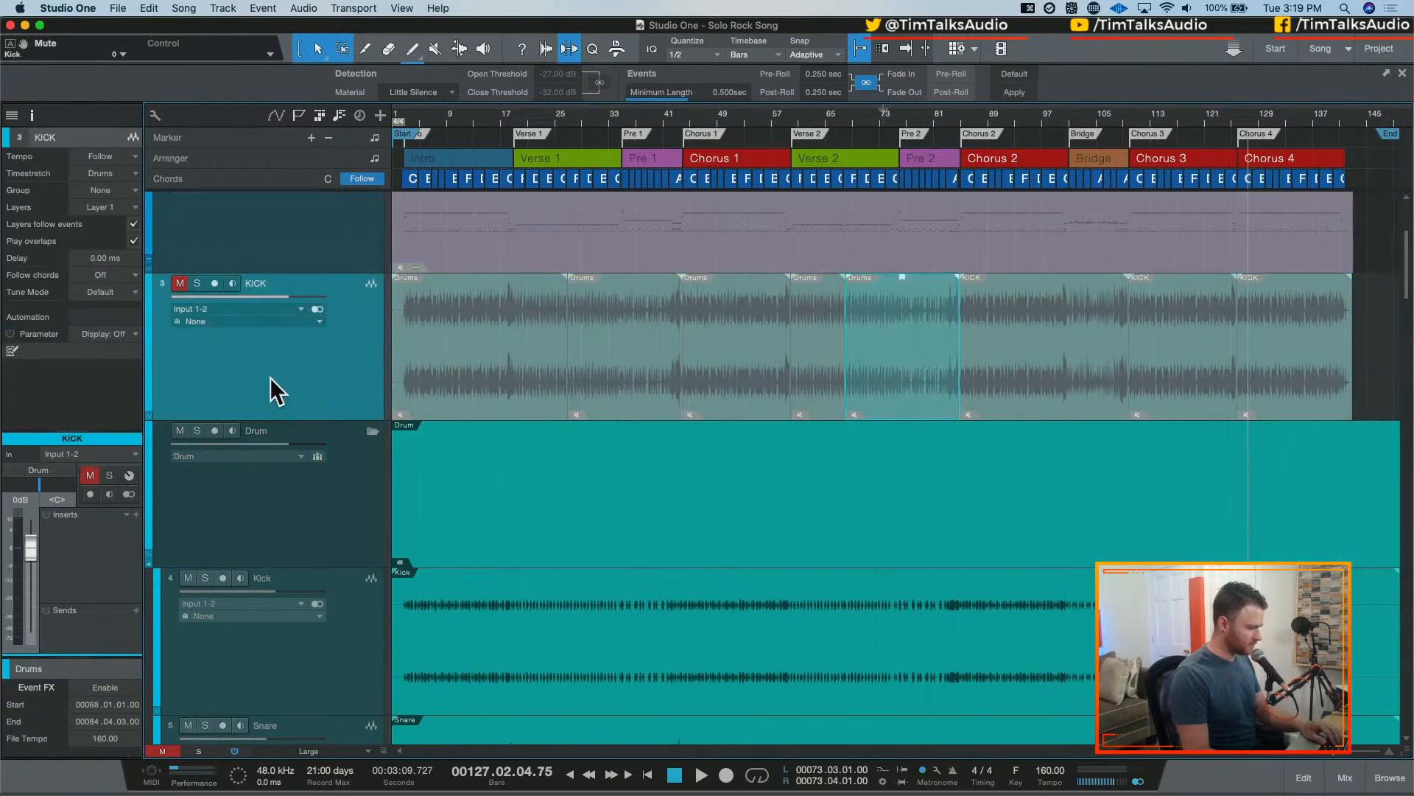
- Hide the KICK audio track and the COATED instrument track from the arrangement
right_click(366, 328)
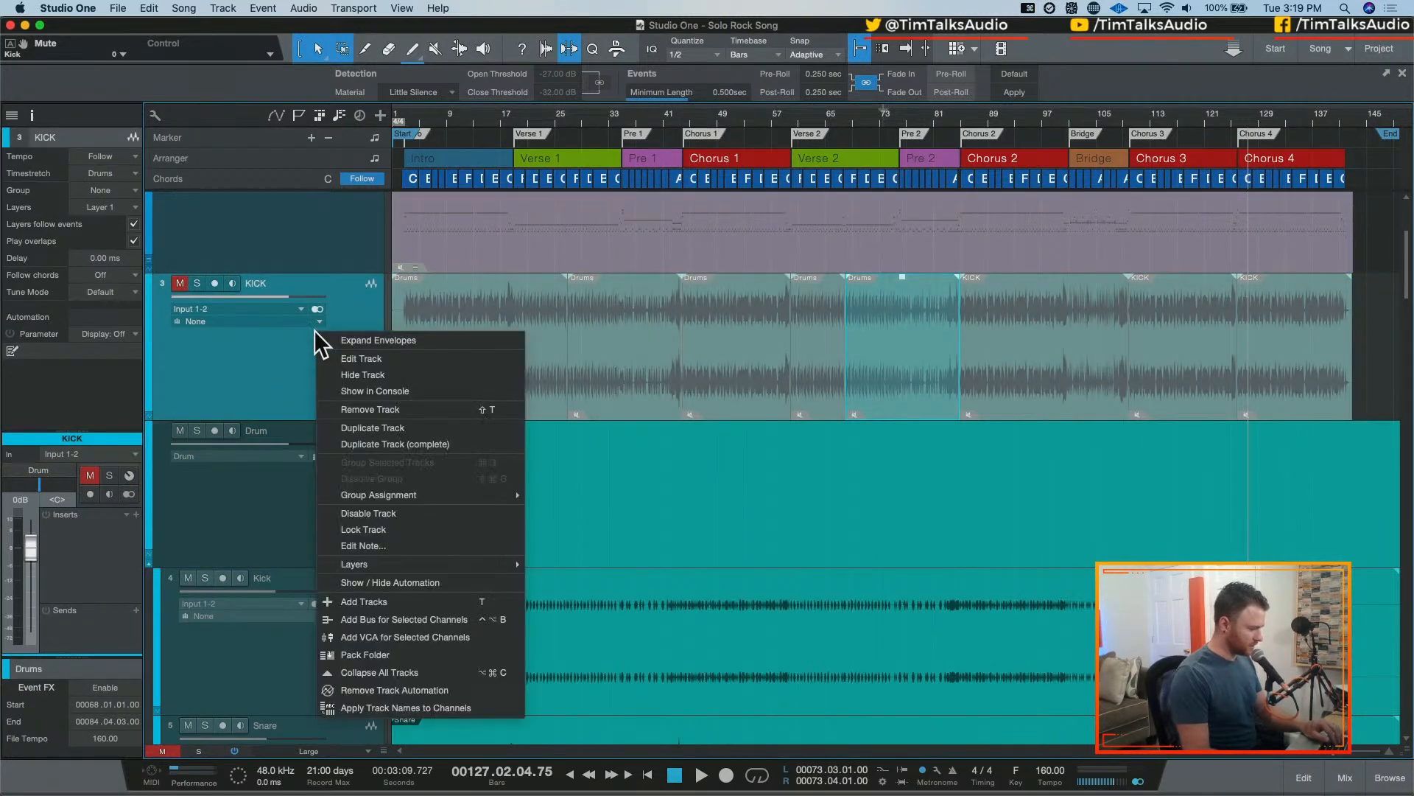
click(392, 375)
right_click(318, 244)
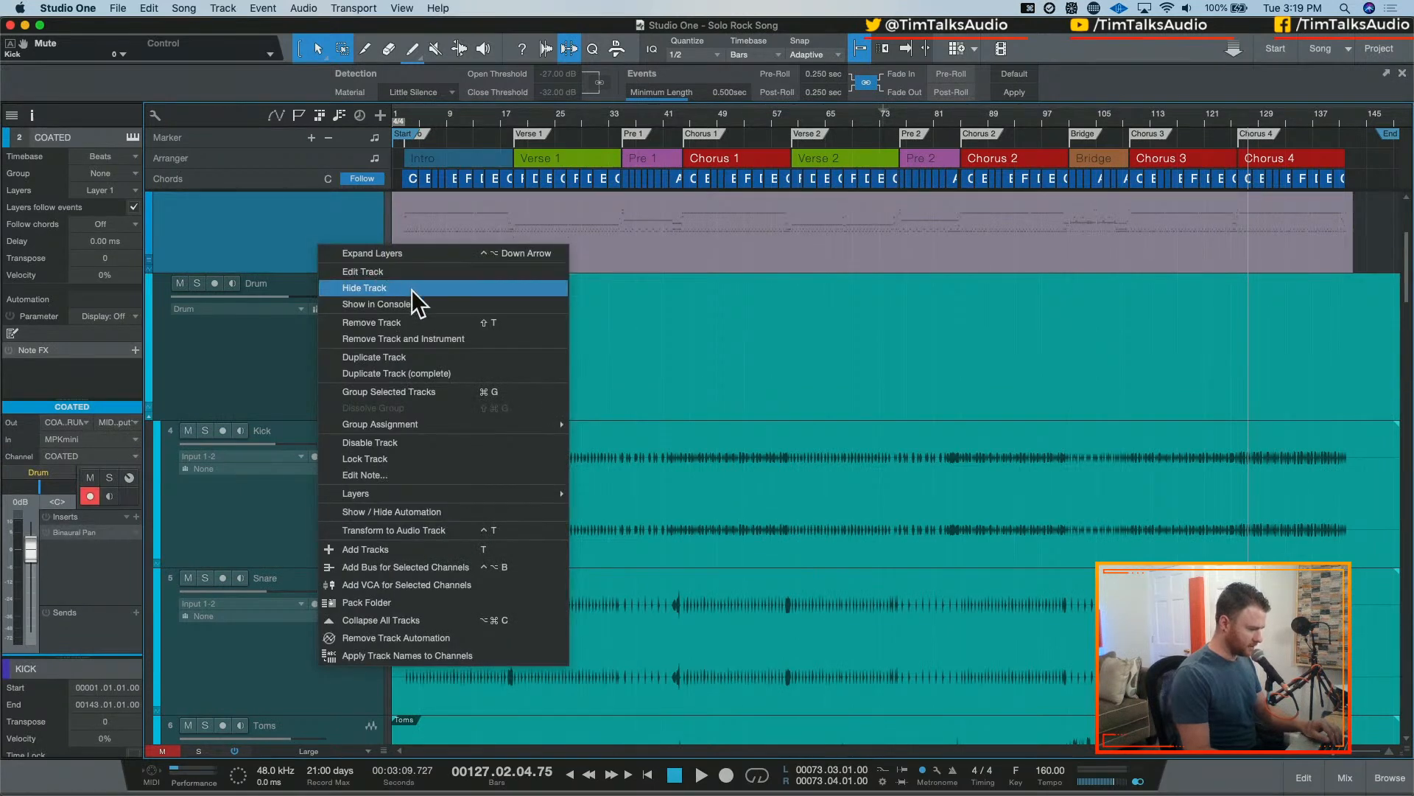
click(411, 290)
scroll(305, 350, up, 3)
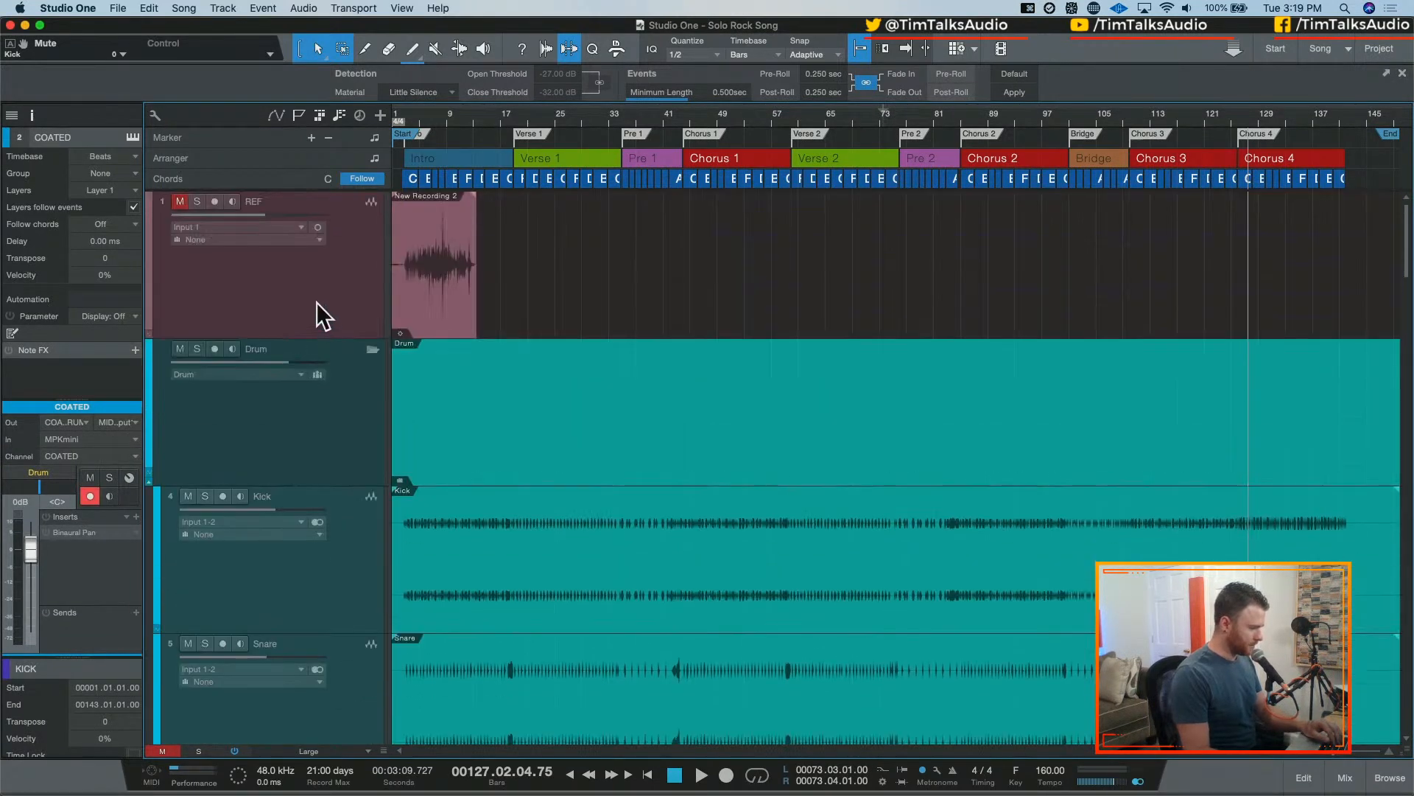
- Set the arrangement's track height to Medium and collapse all folder tracks
click(329, 289)
scroll(511, 442, down, 15)
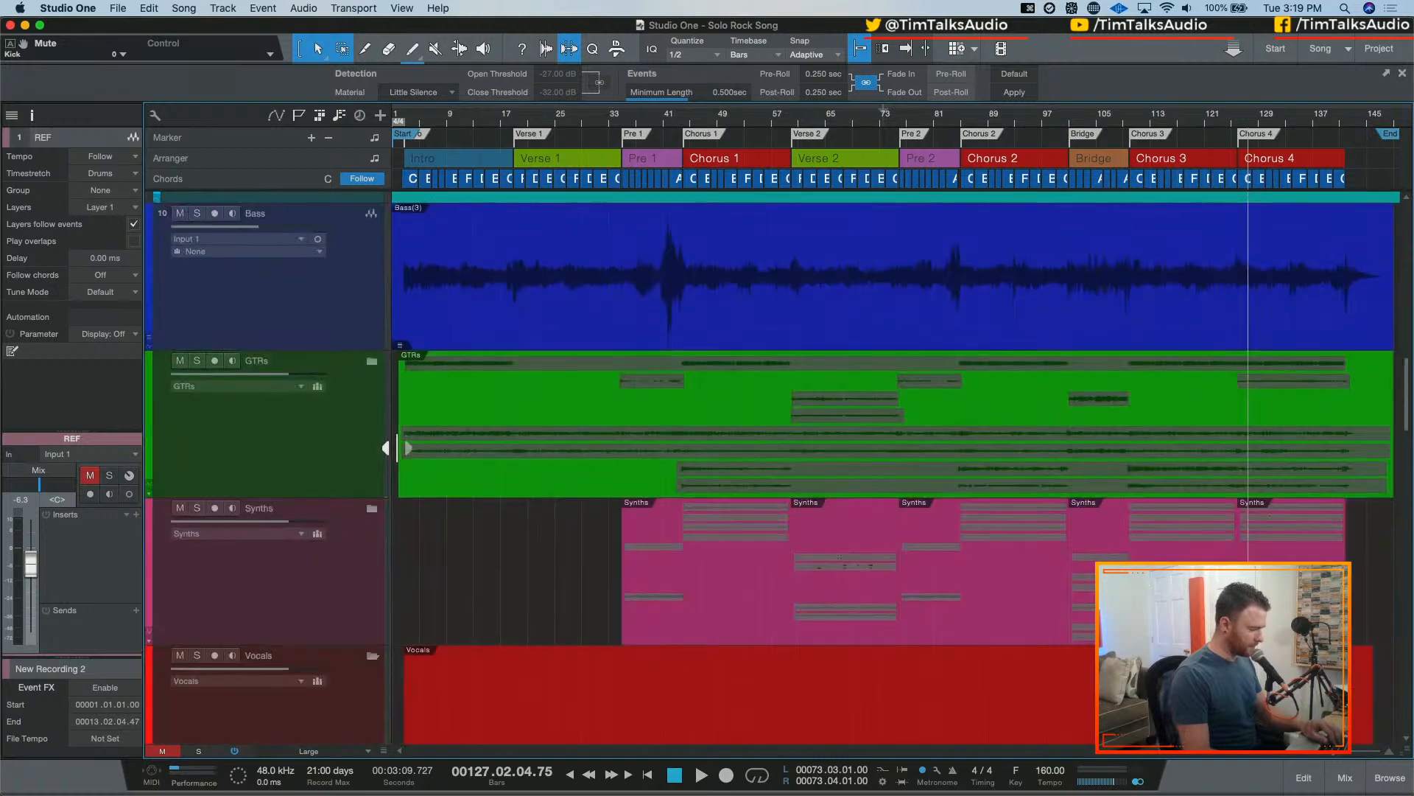
scroll(333, 618, up, 3)
click(320, 751)
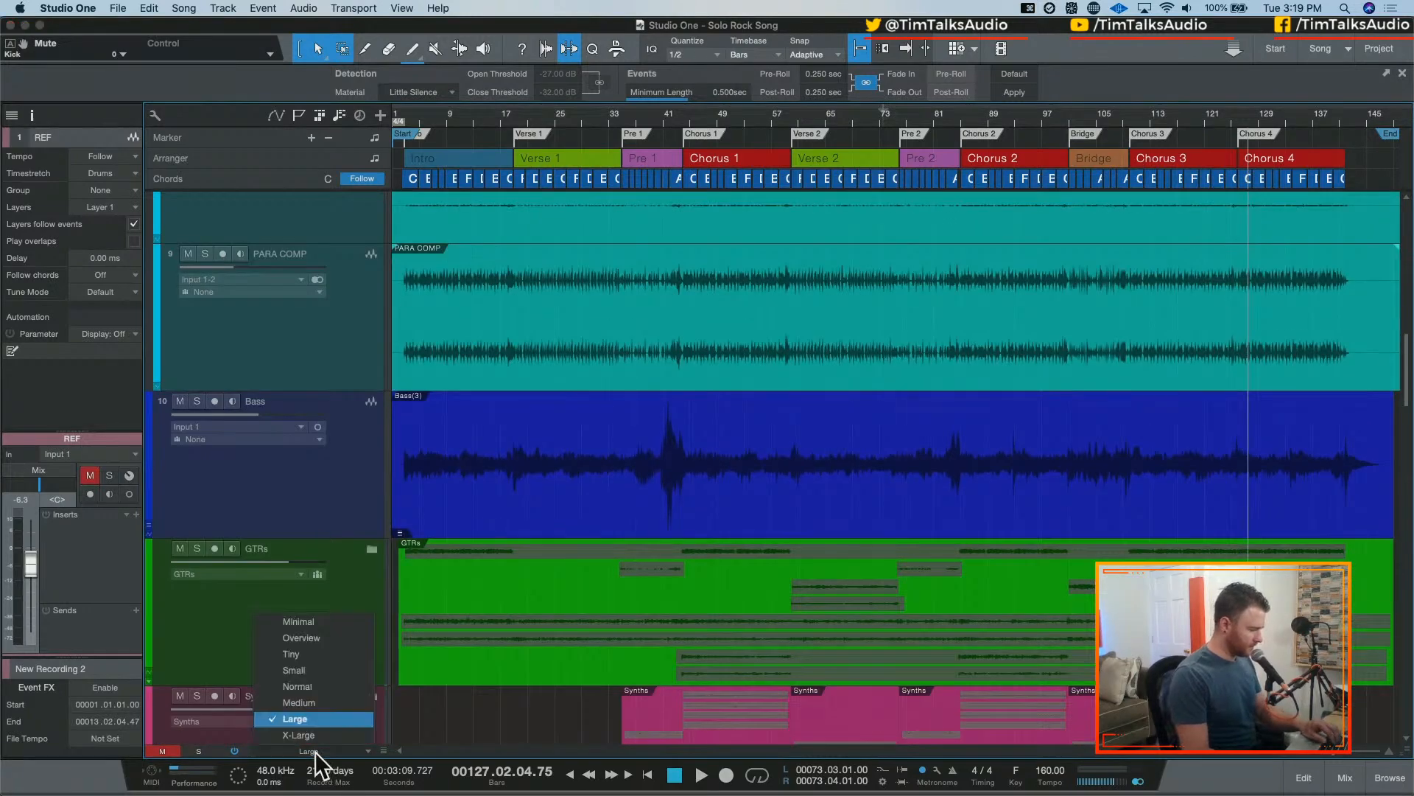
click(319, 702)
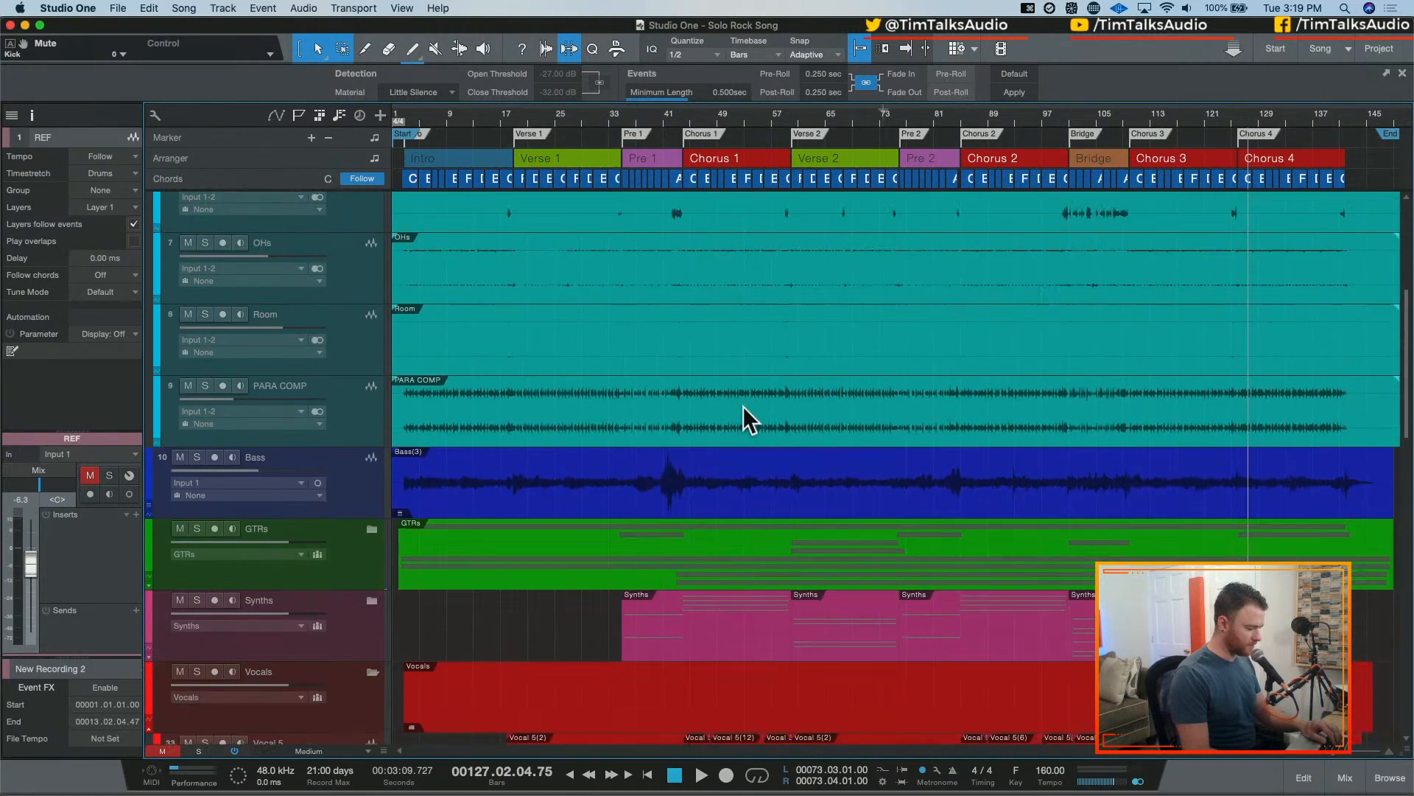
scroll(743, 405, down, 3)
key(alt+super+c)
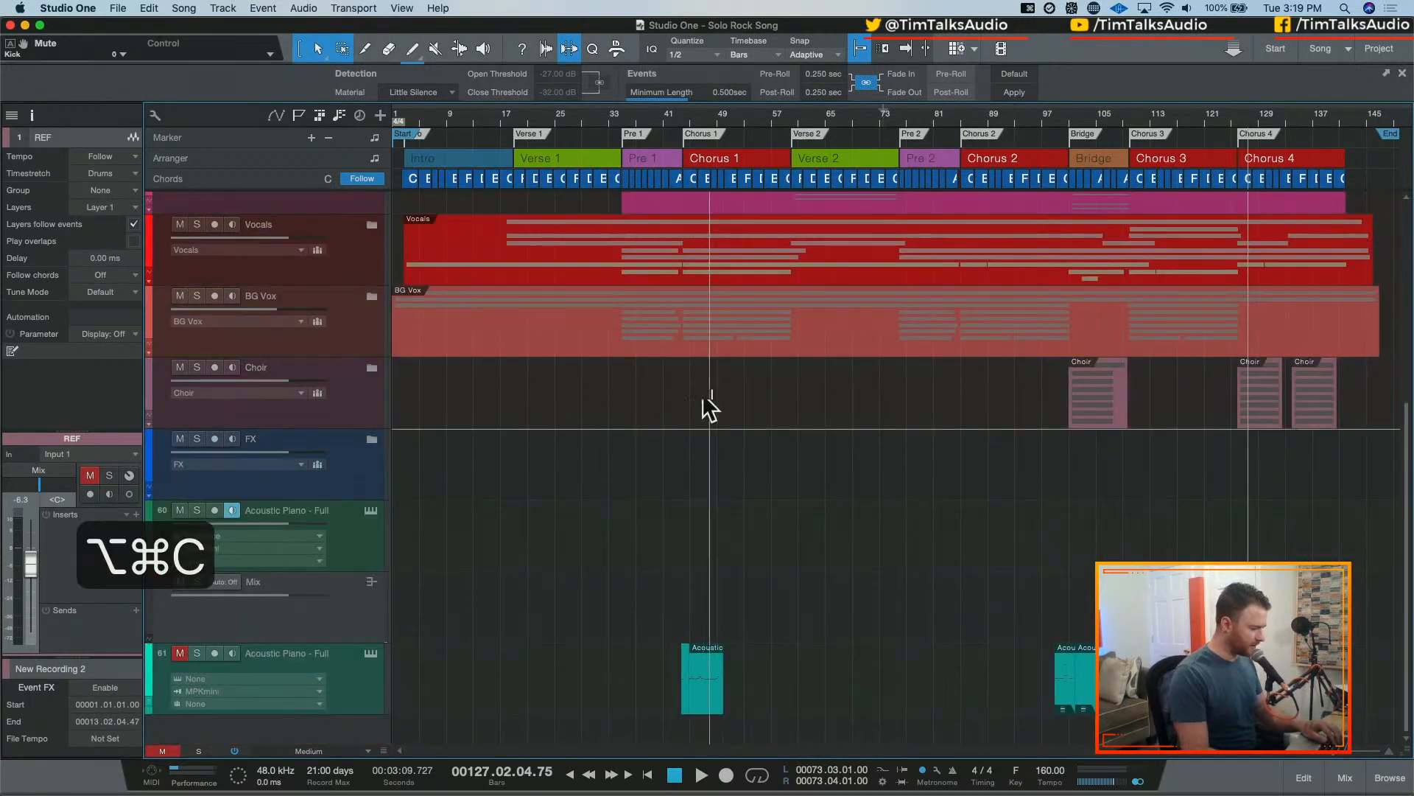
- Remove both Acoustic Piano - Full instrument tracks at the end of the track list
click(365, 554)
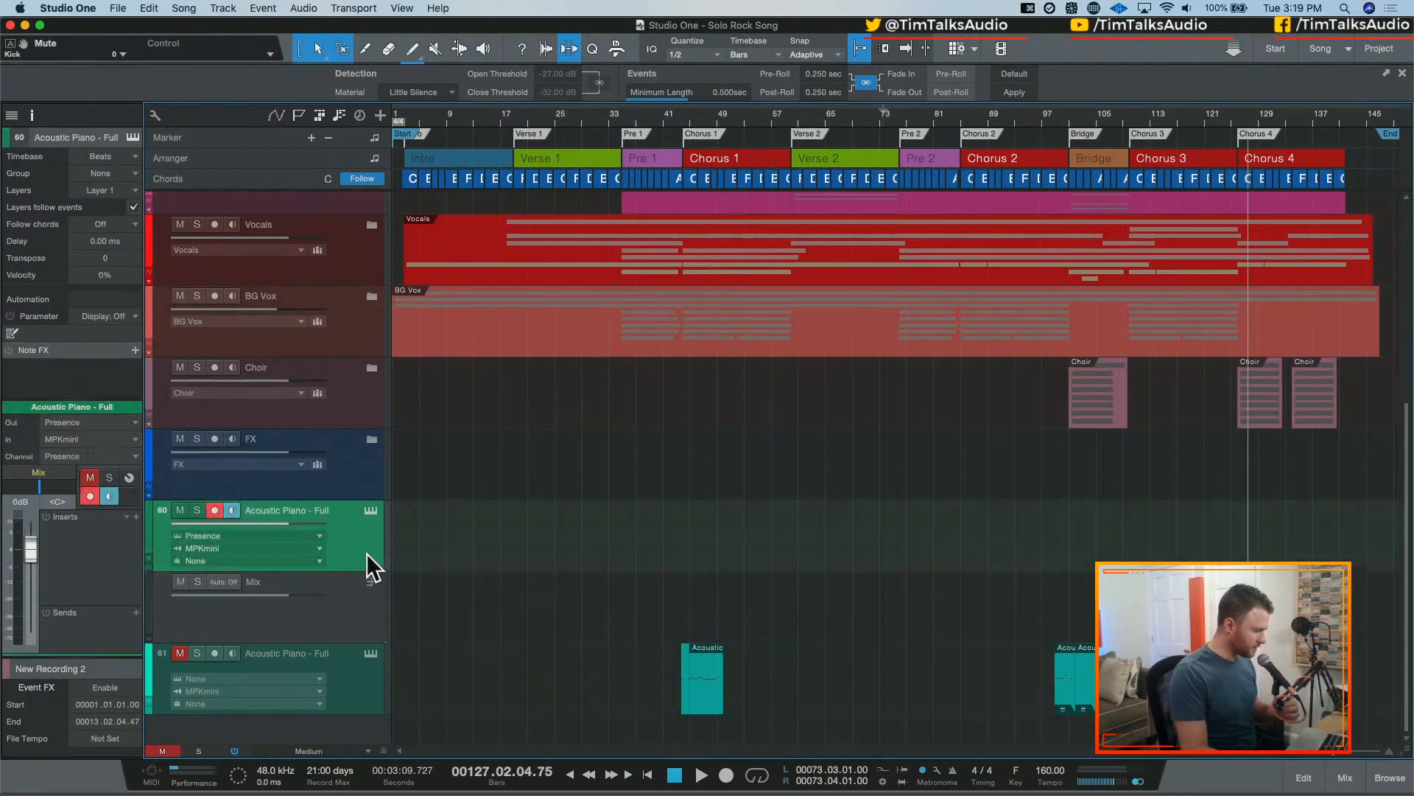
right_click(369, 551)
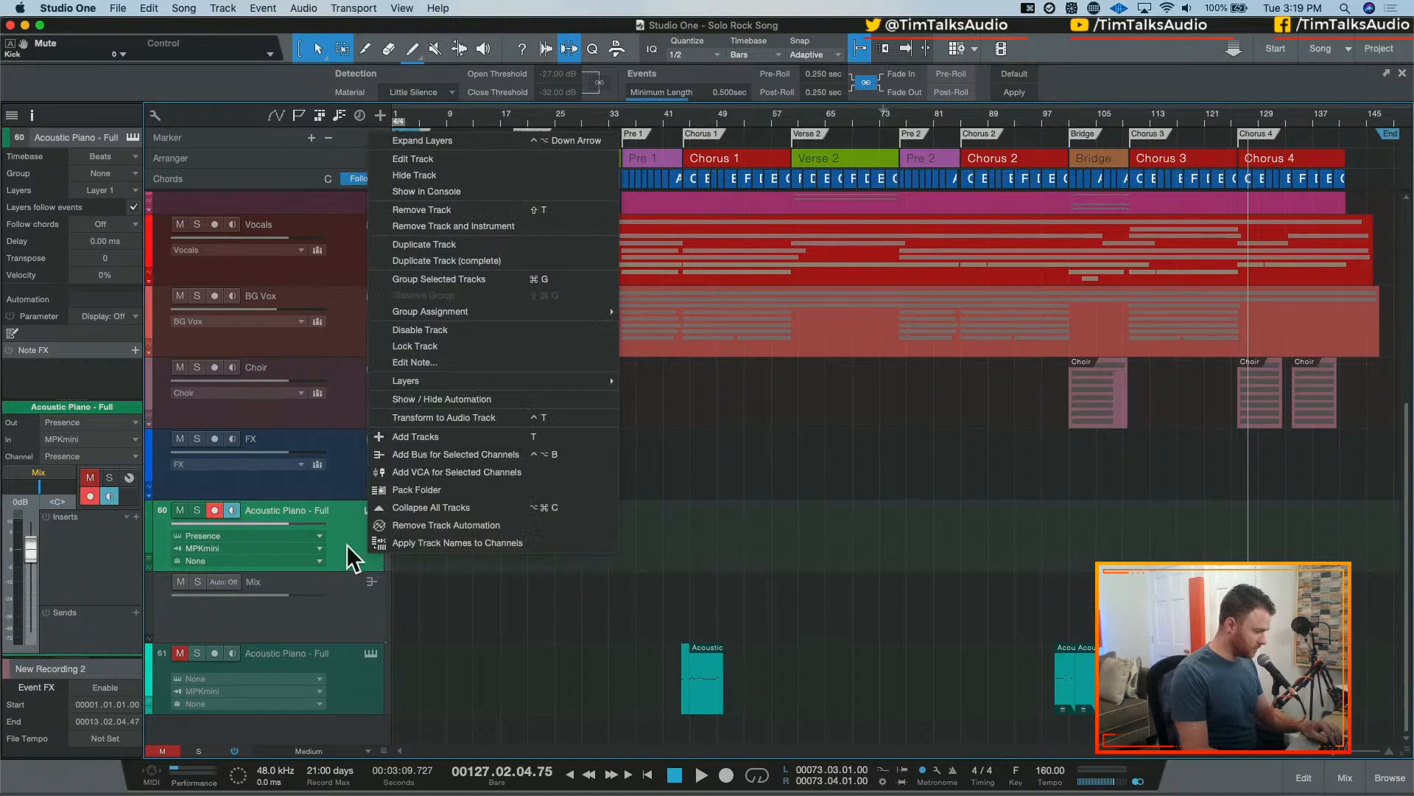
click(346, 546)
key(shift+t)
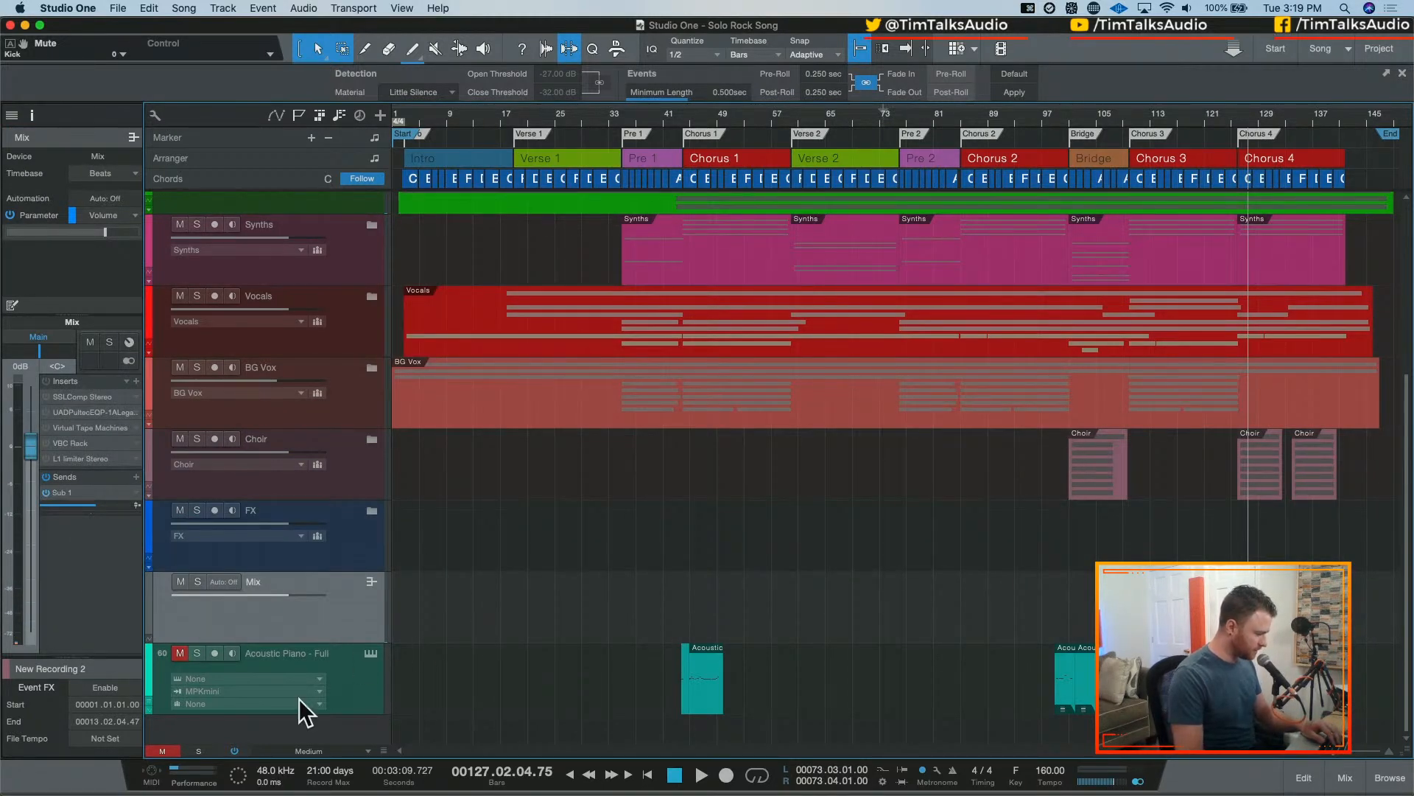
click(341, 690)
key(shift+t)
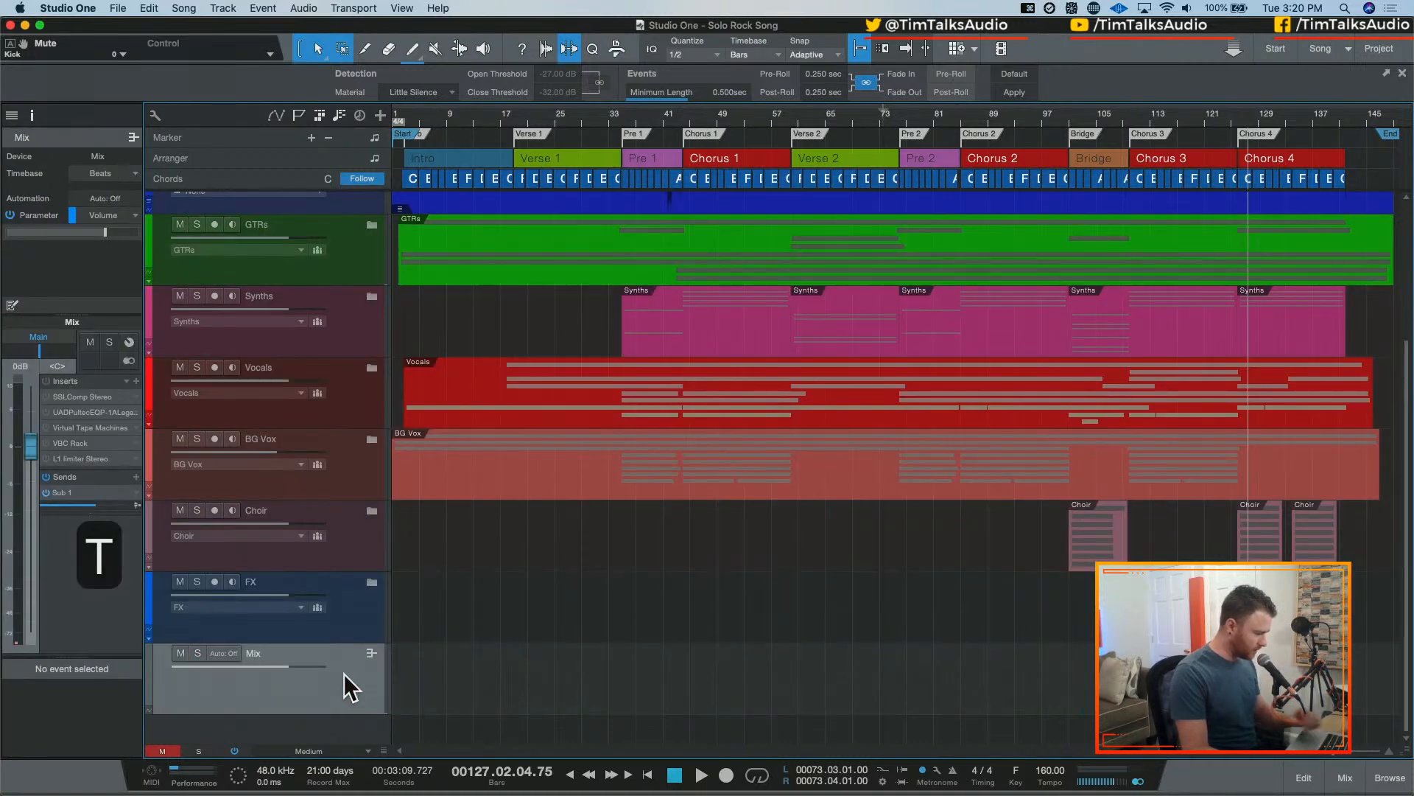
scroll(554, 549, up, 5)
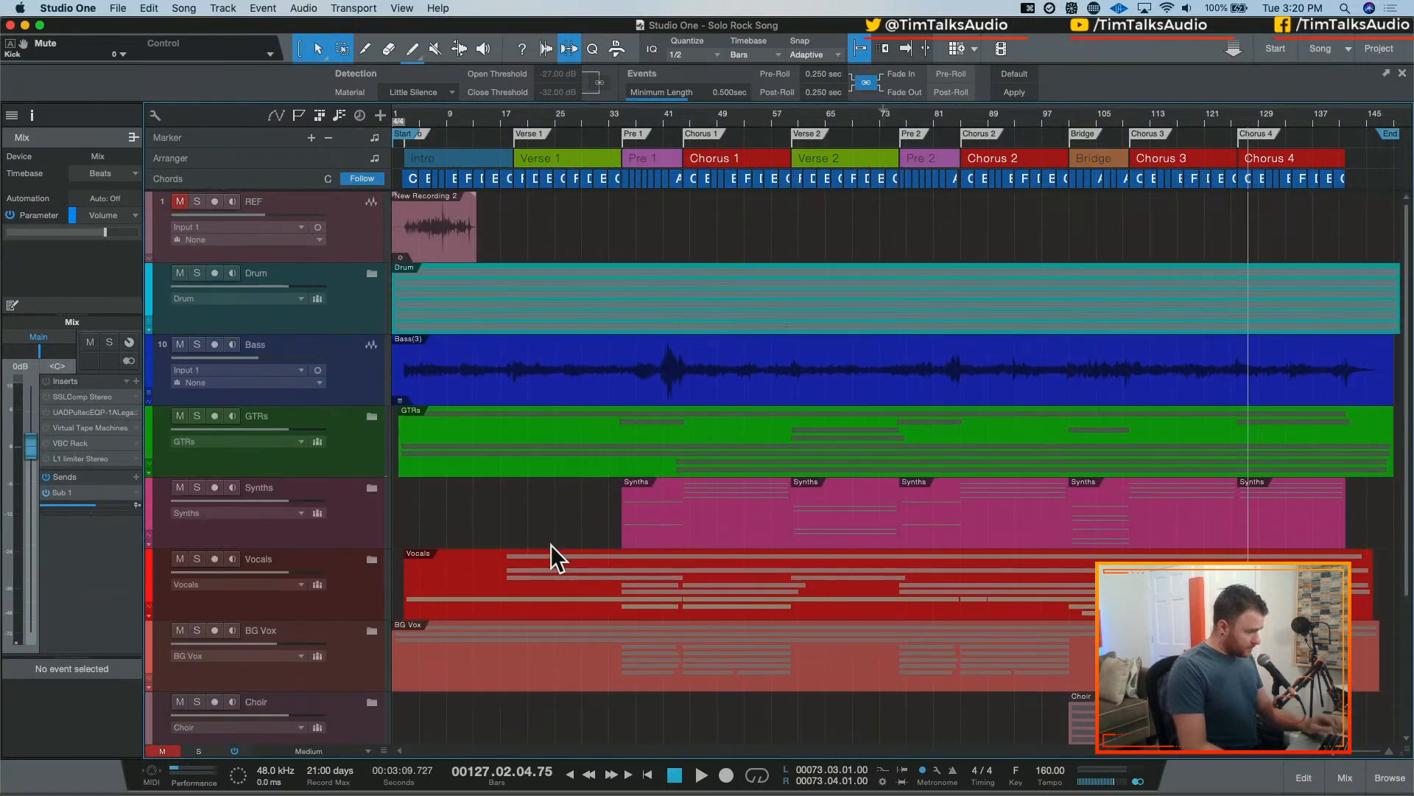
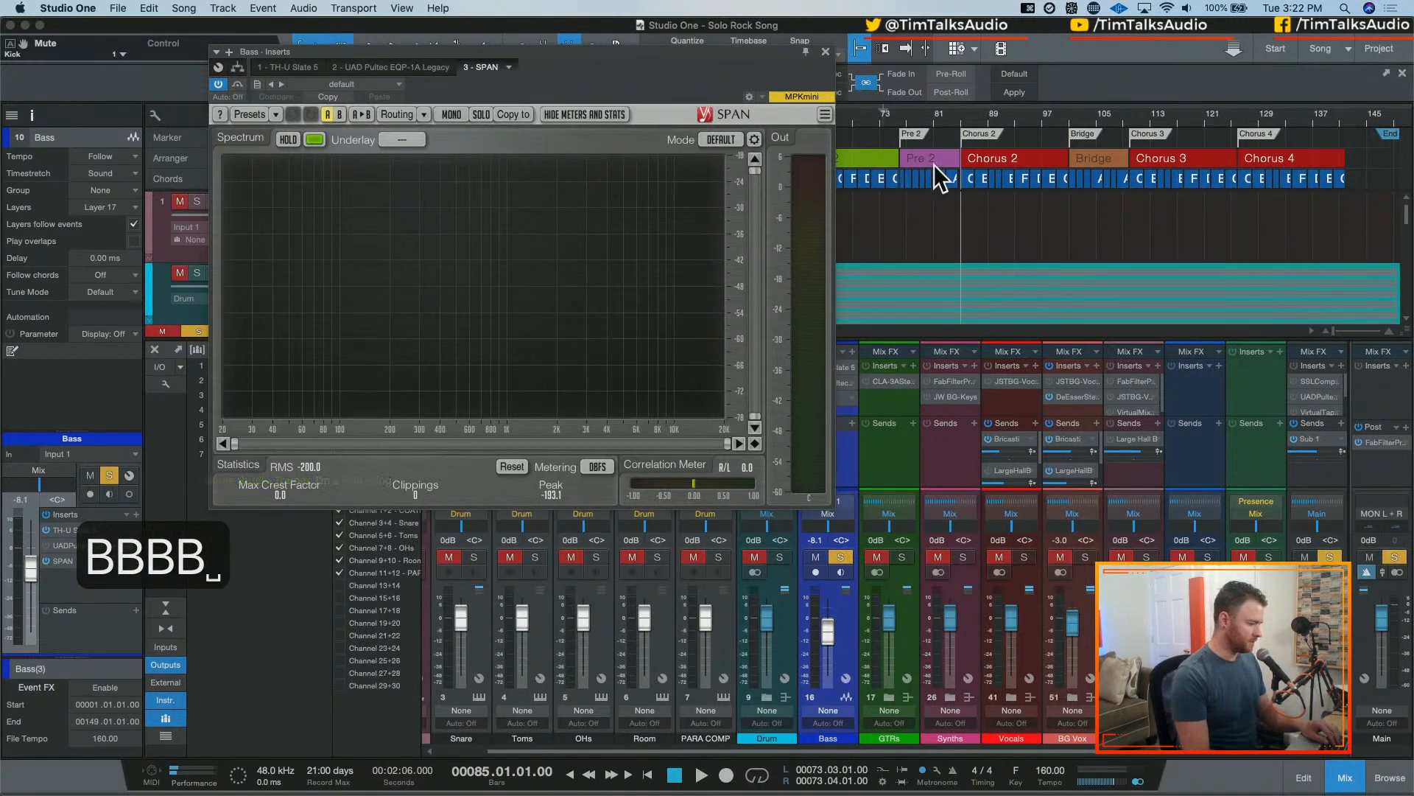
- Play the soloed bass through SPAN from Chorus 2 and set the spectrum underlay to G-2
key(space)
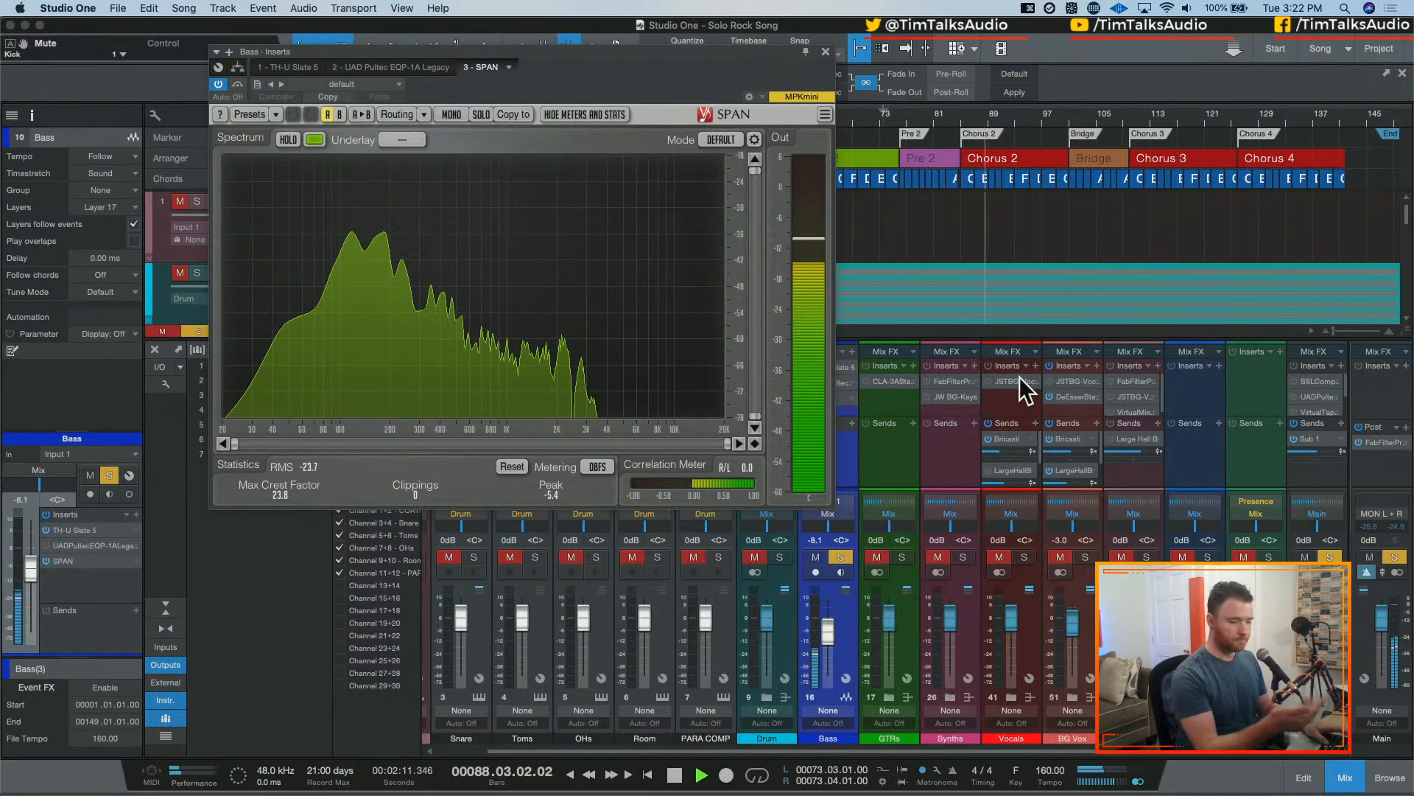
key(space)
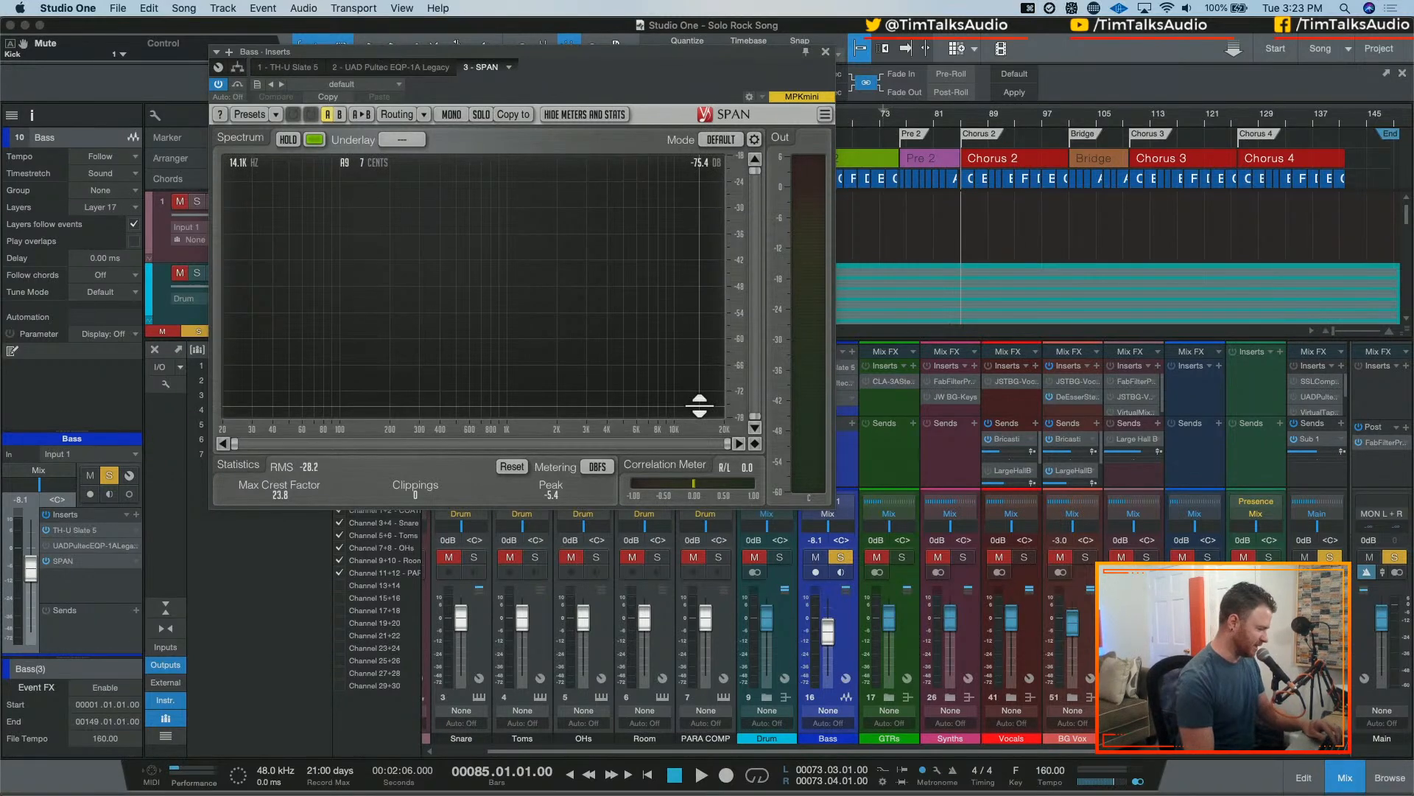
click(387, 140)
click(401, 140)
click(410, 138)
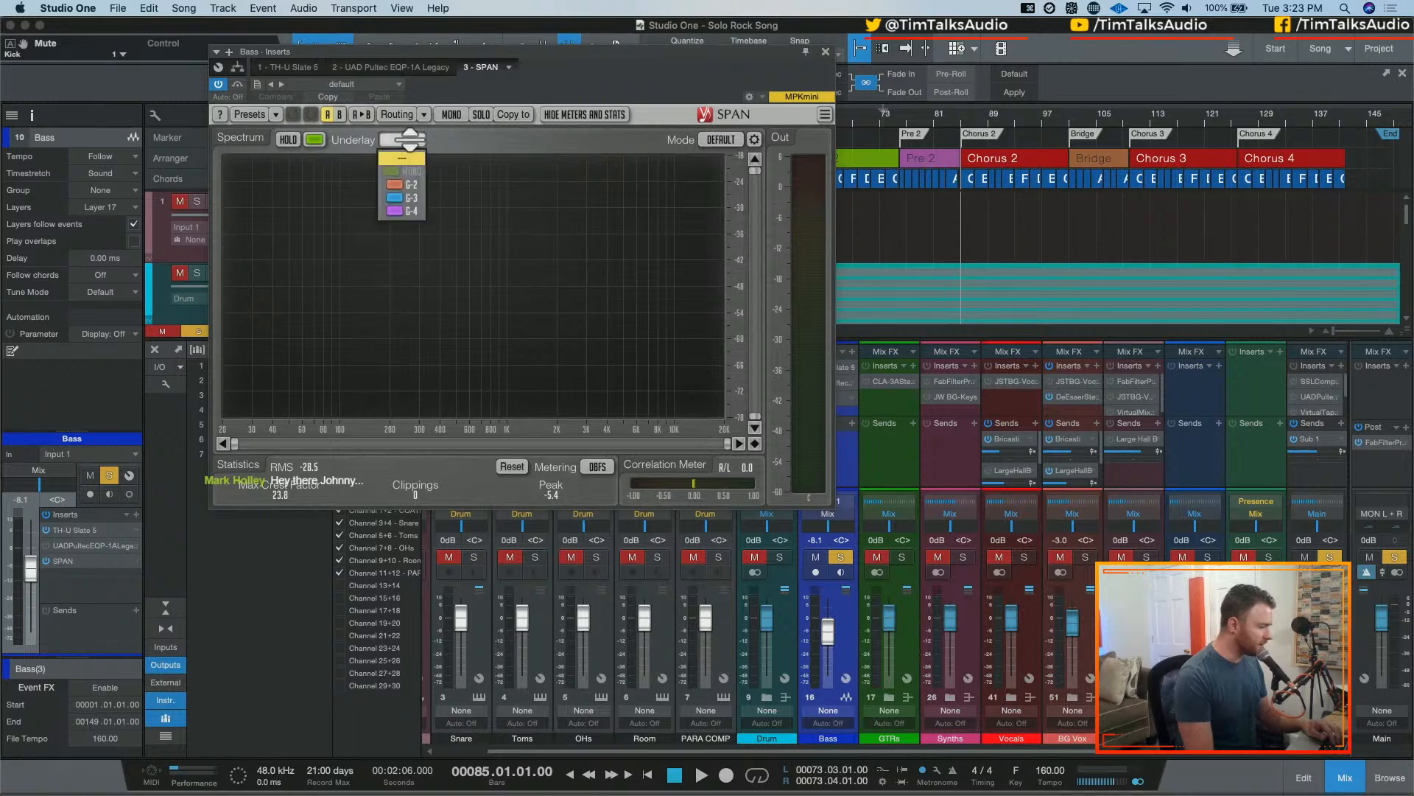
click(402, 184)
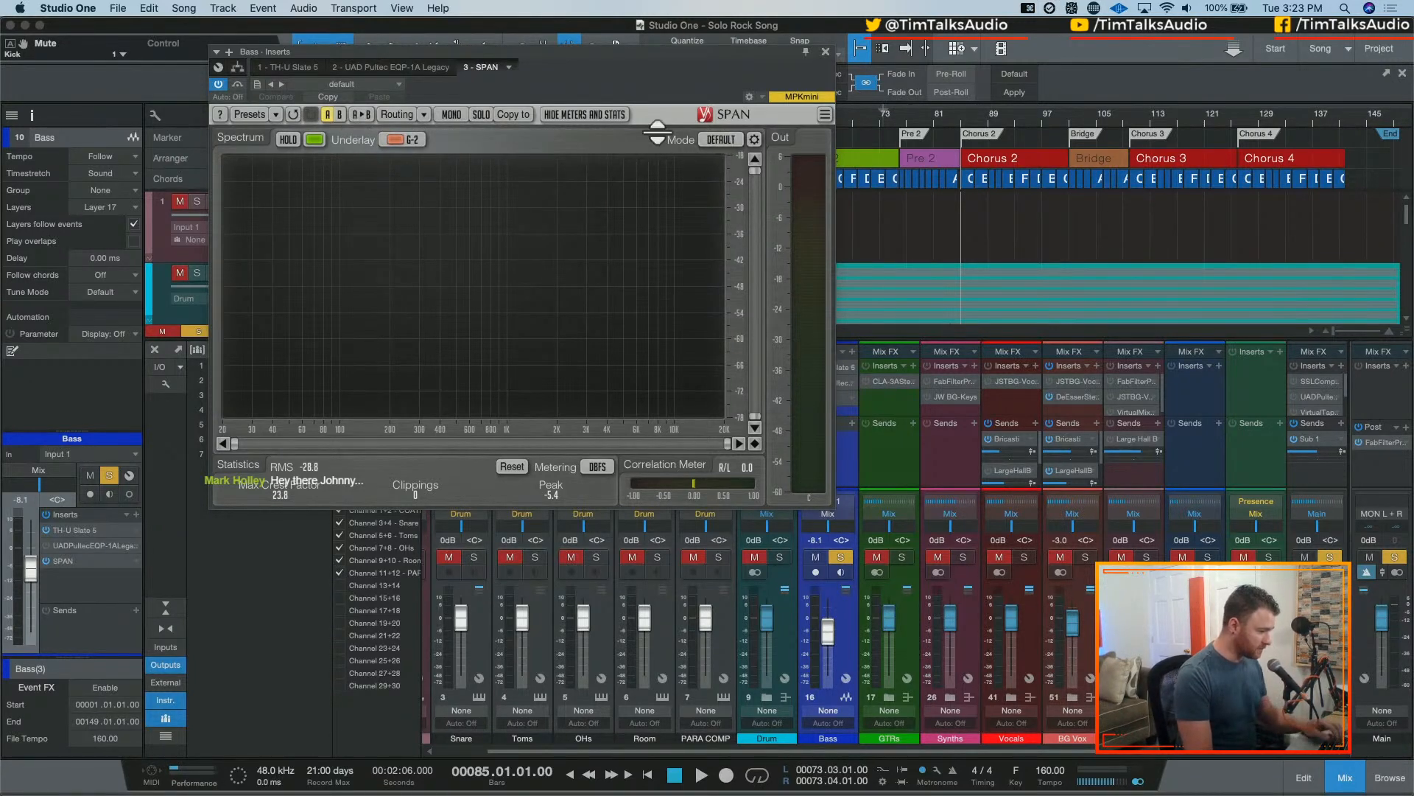
click(756, 138)
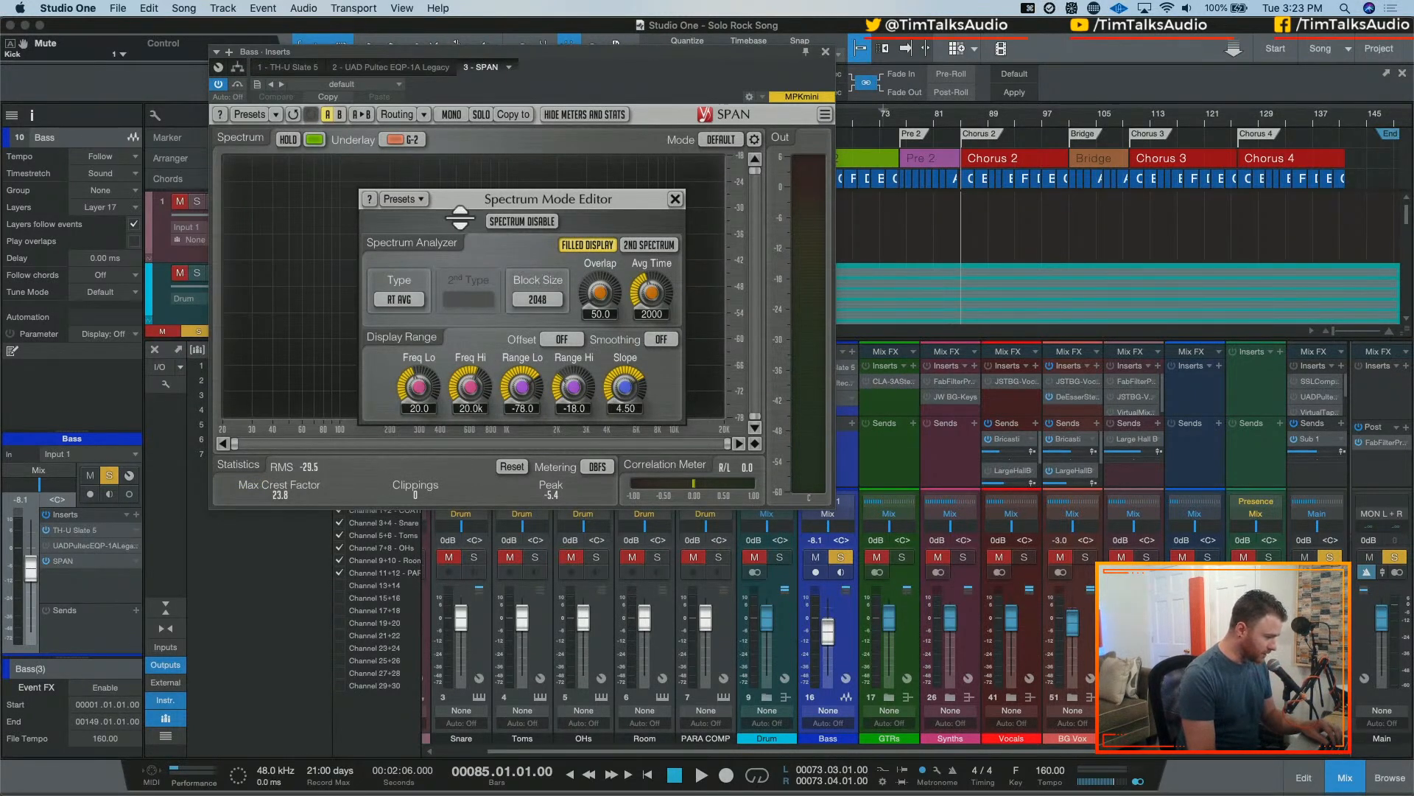
click(675, 200)
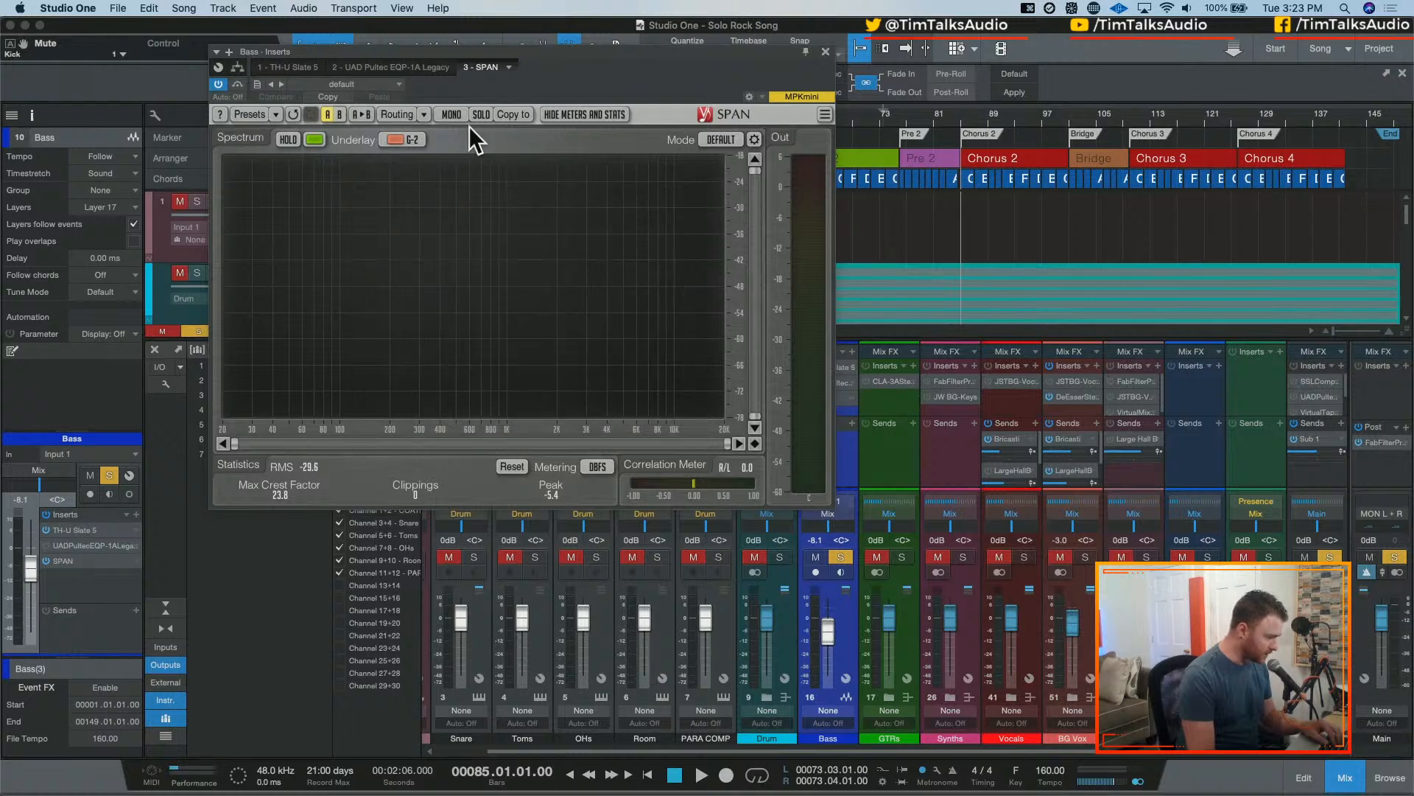
- Set SPAN's routing to Dual Mono, play the bass briefly and look at the plug-in's settings
click(424, 115)
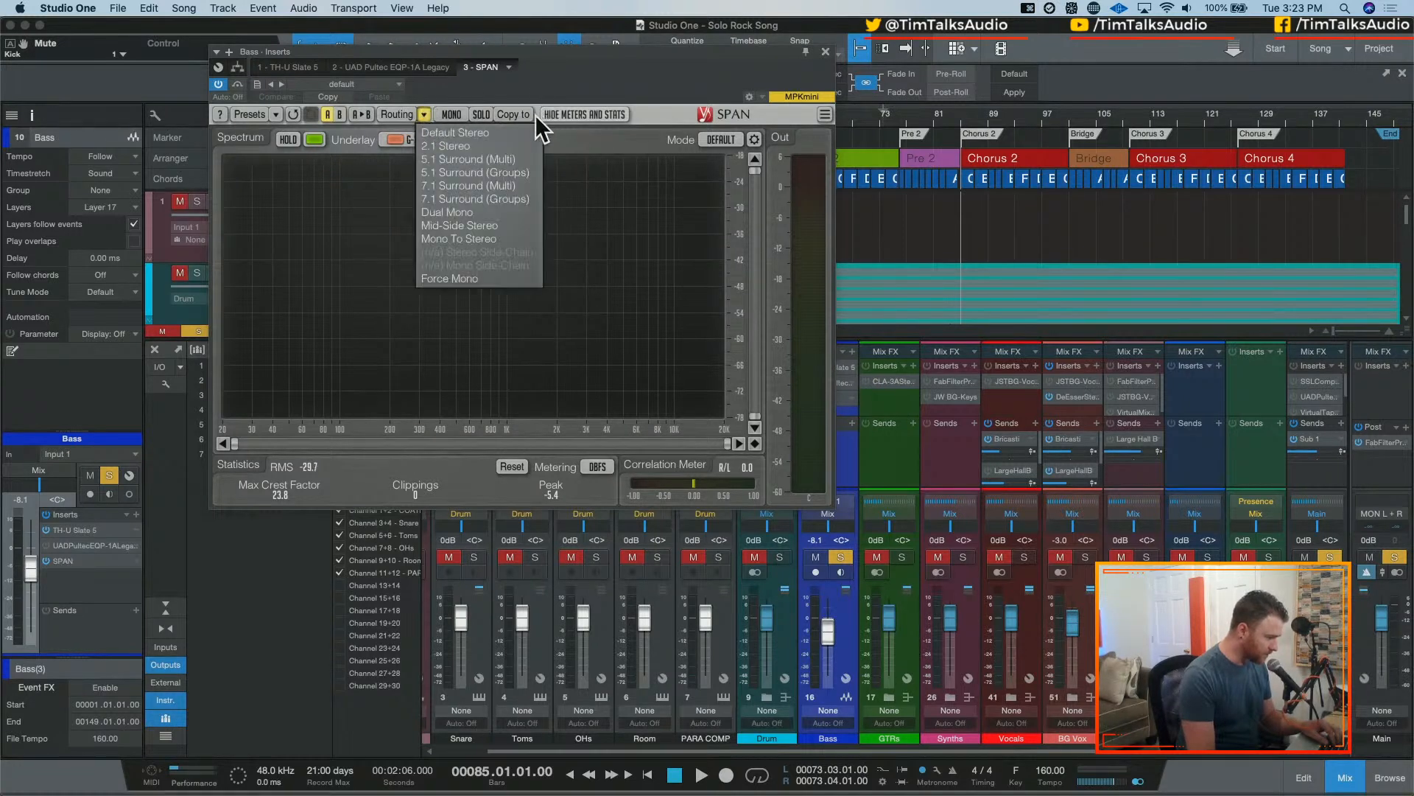
click(483, 212)
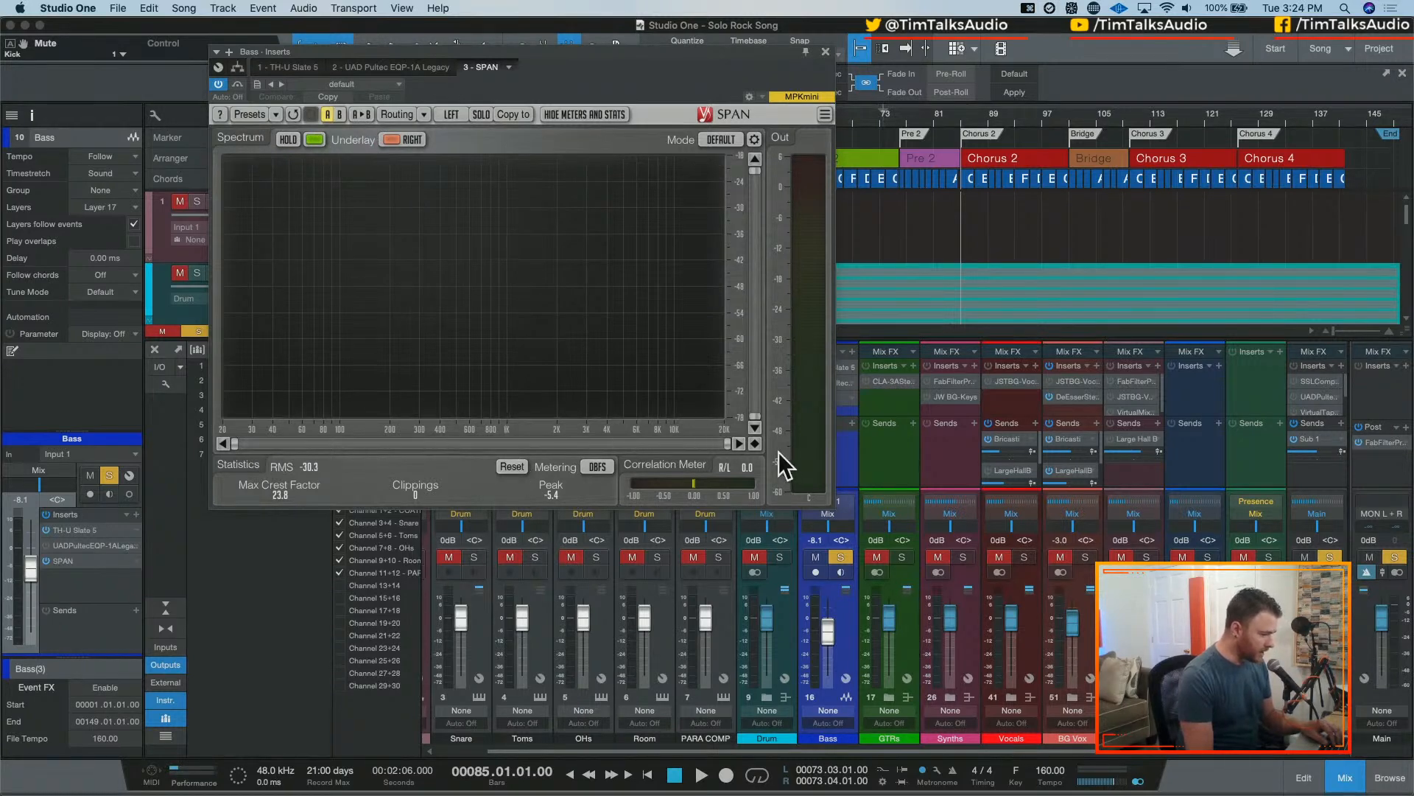
key(space)
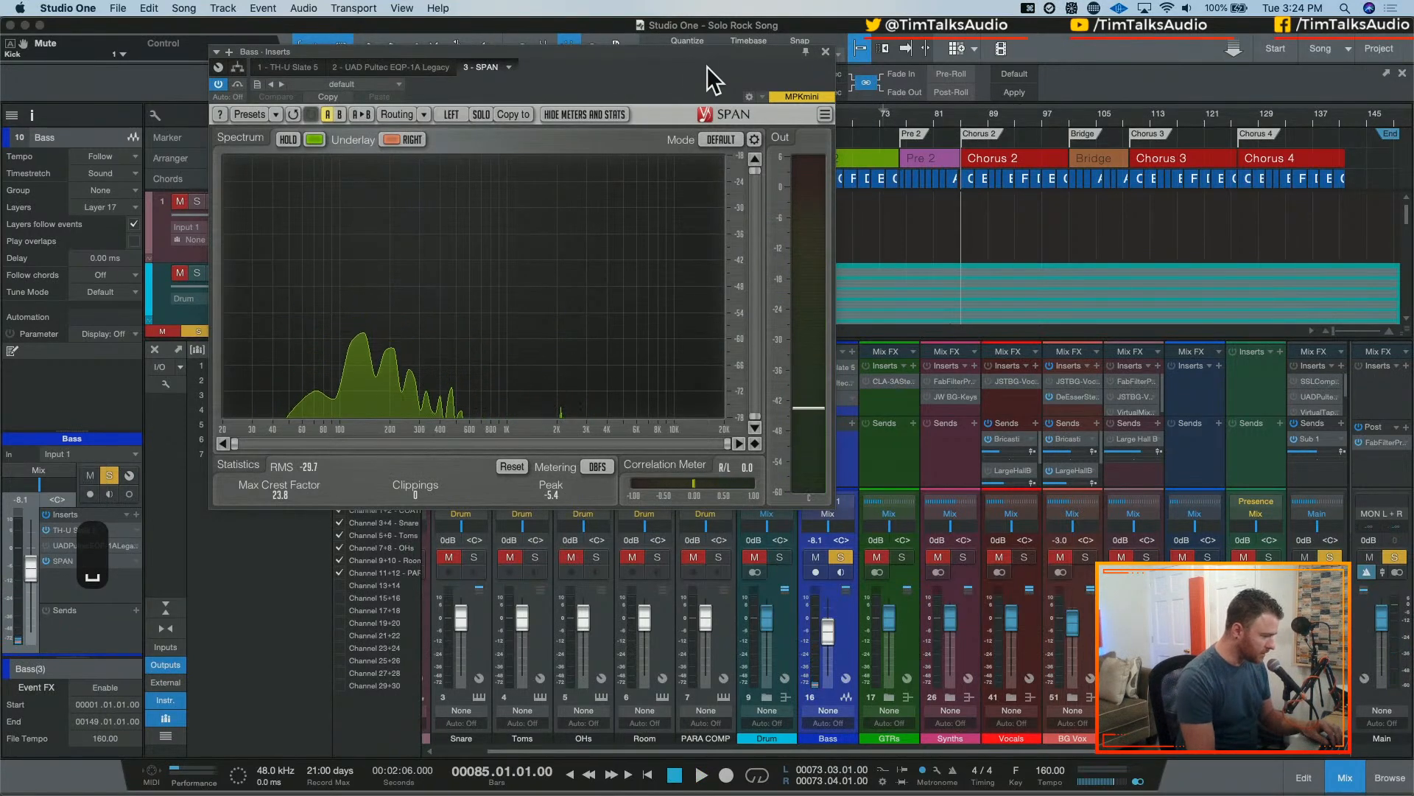
click(825, 114)
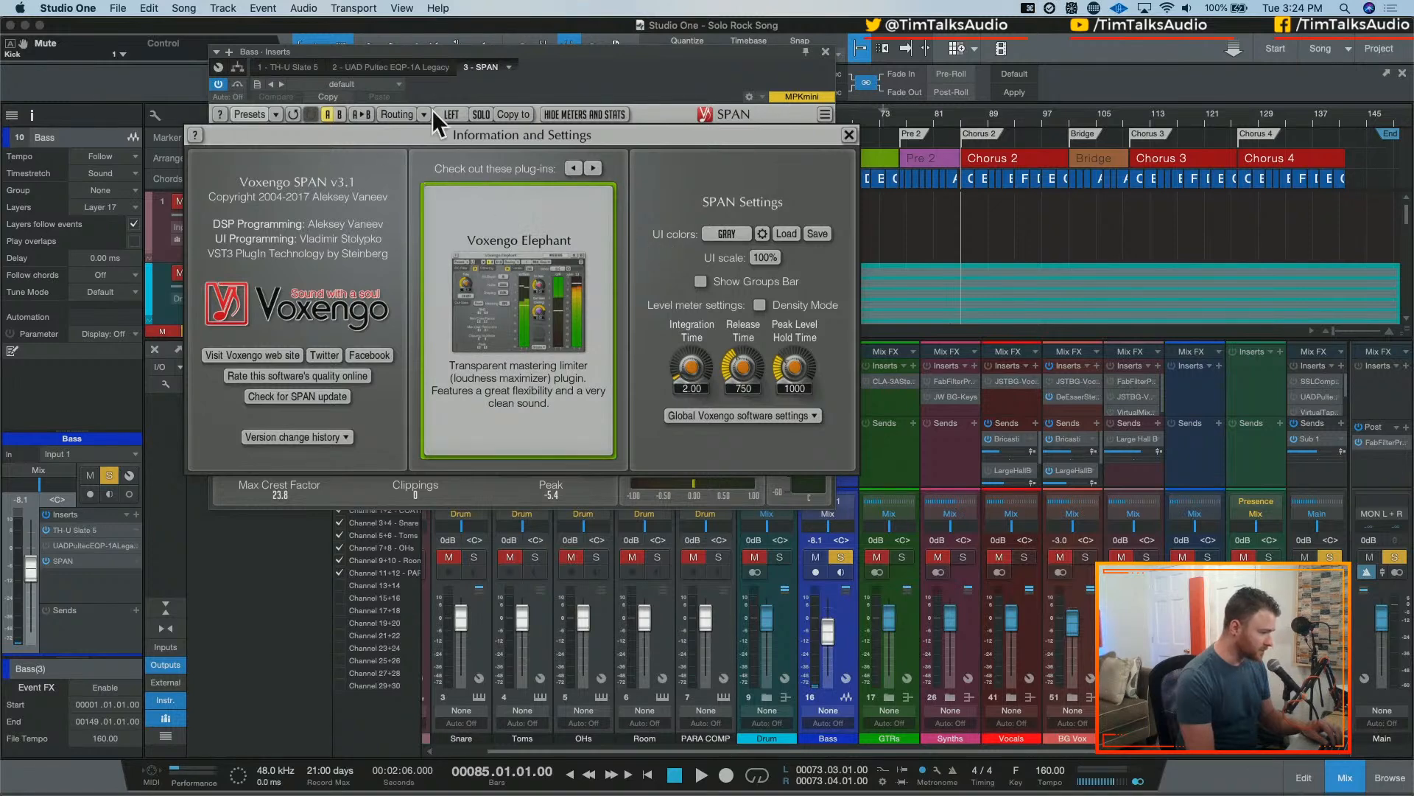
click(849, 135)
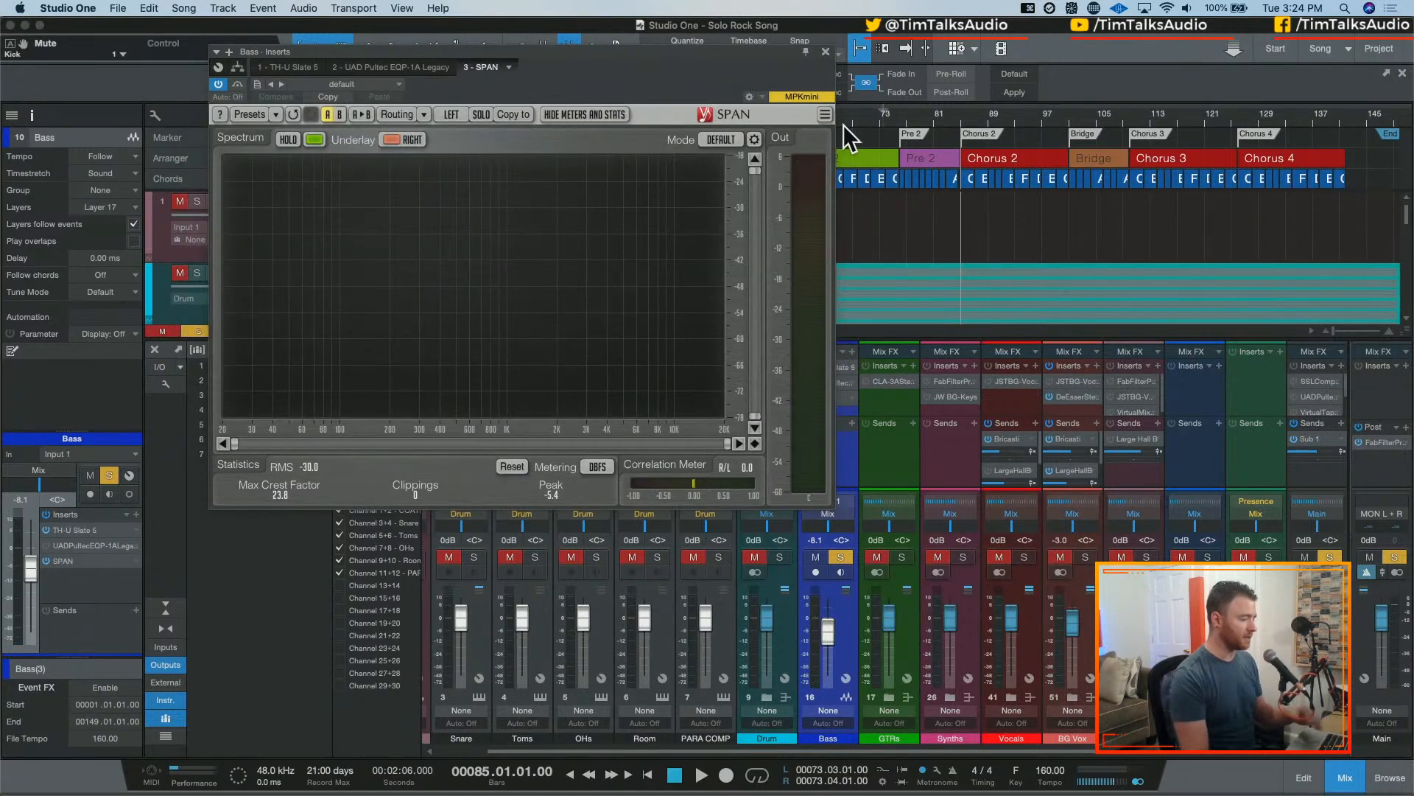
- Insert FabFilter Pro-Q 3 on the Bass channel and move its window clear of the Drum and Bass channels
click(853, 351)
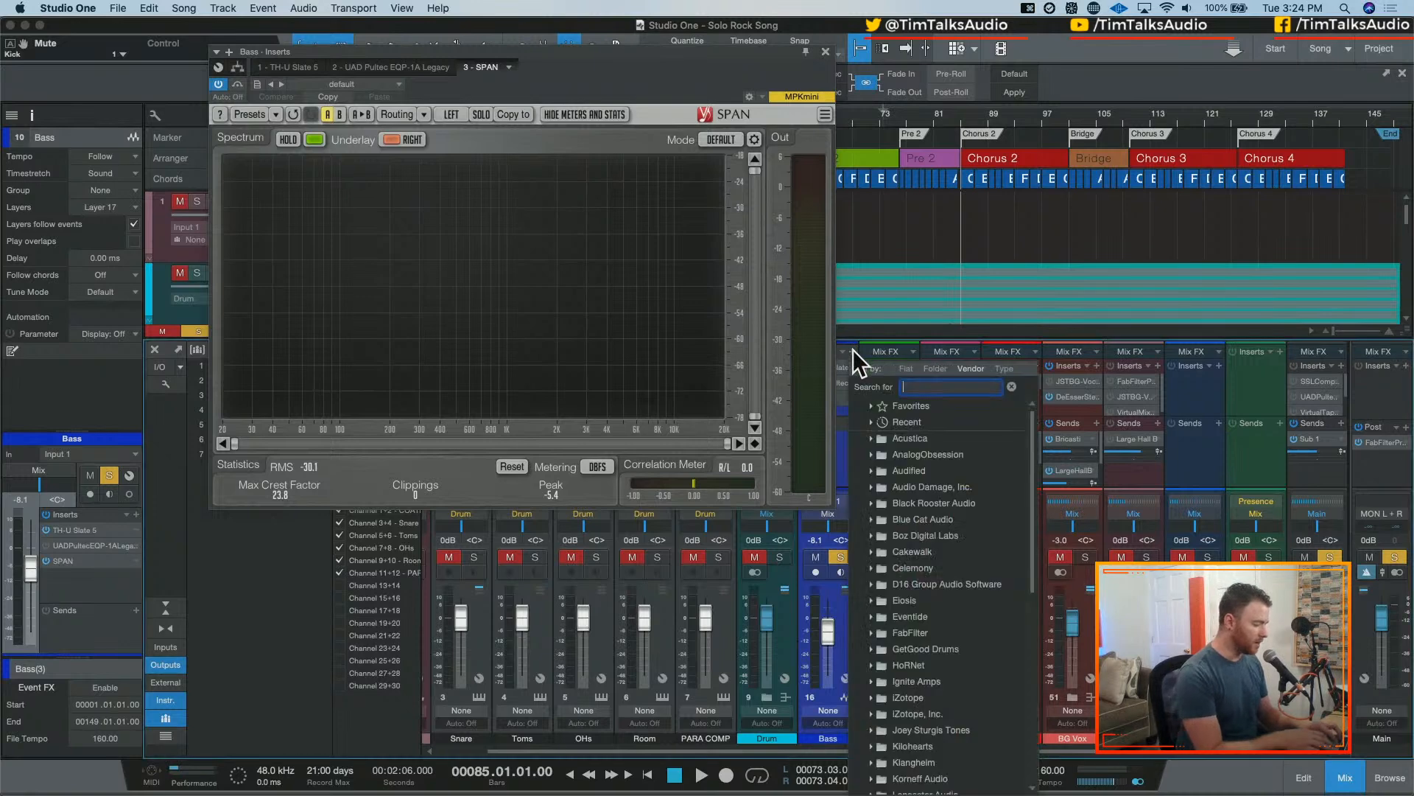
text(fab)
key(Return)
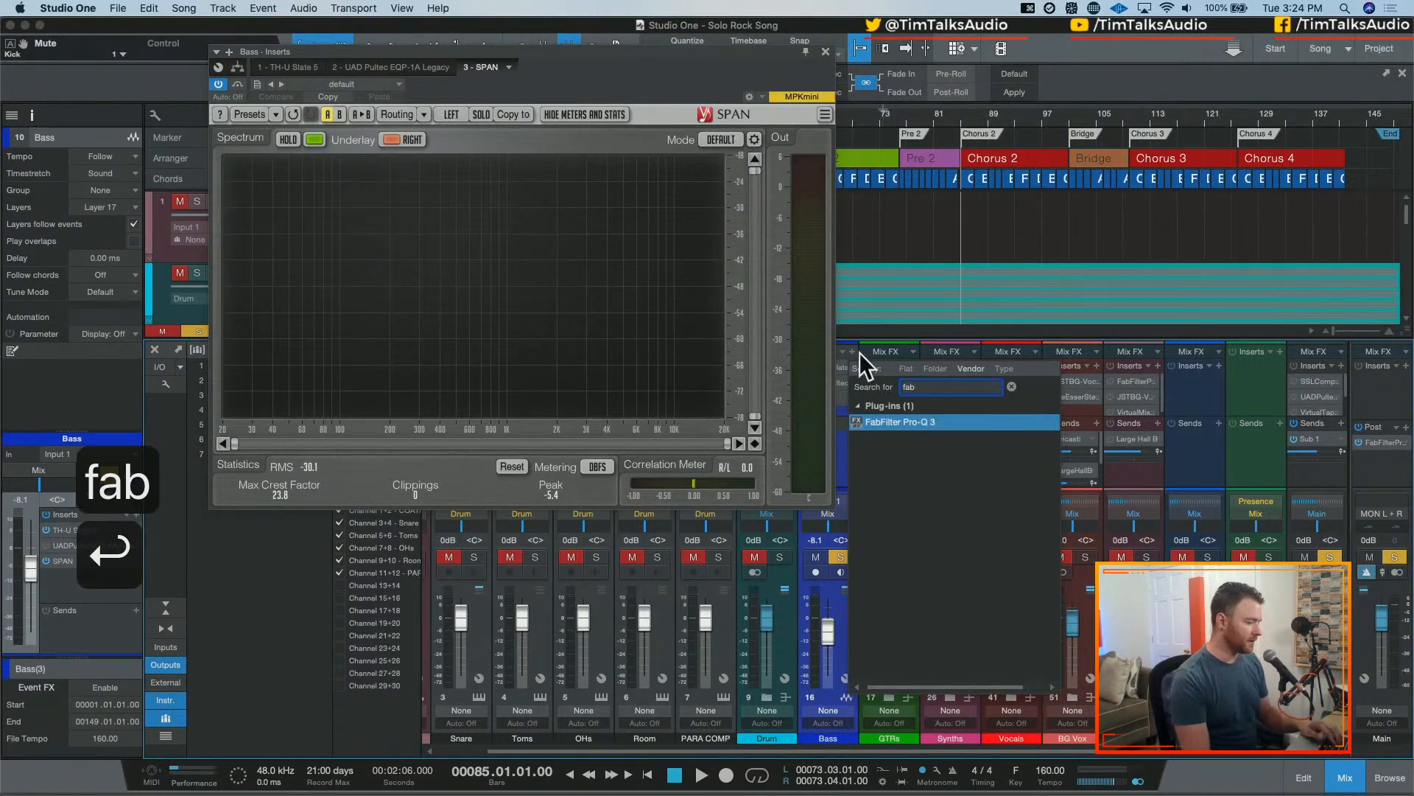
drag(715, 68, 1070, 99)
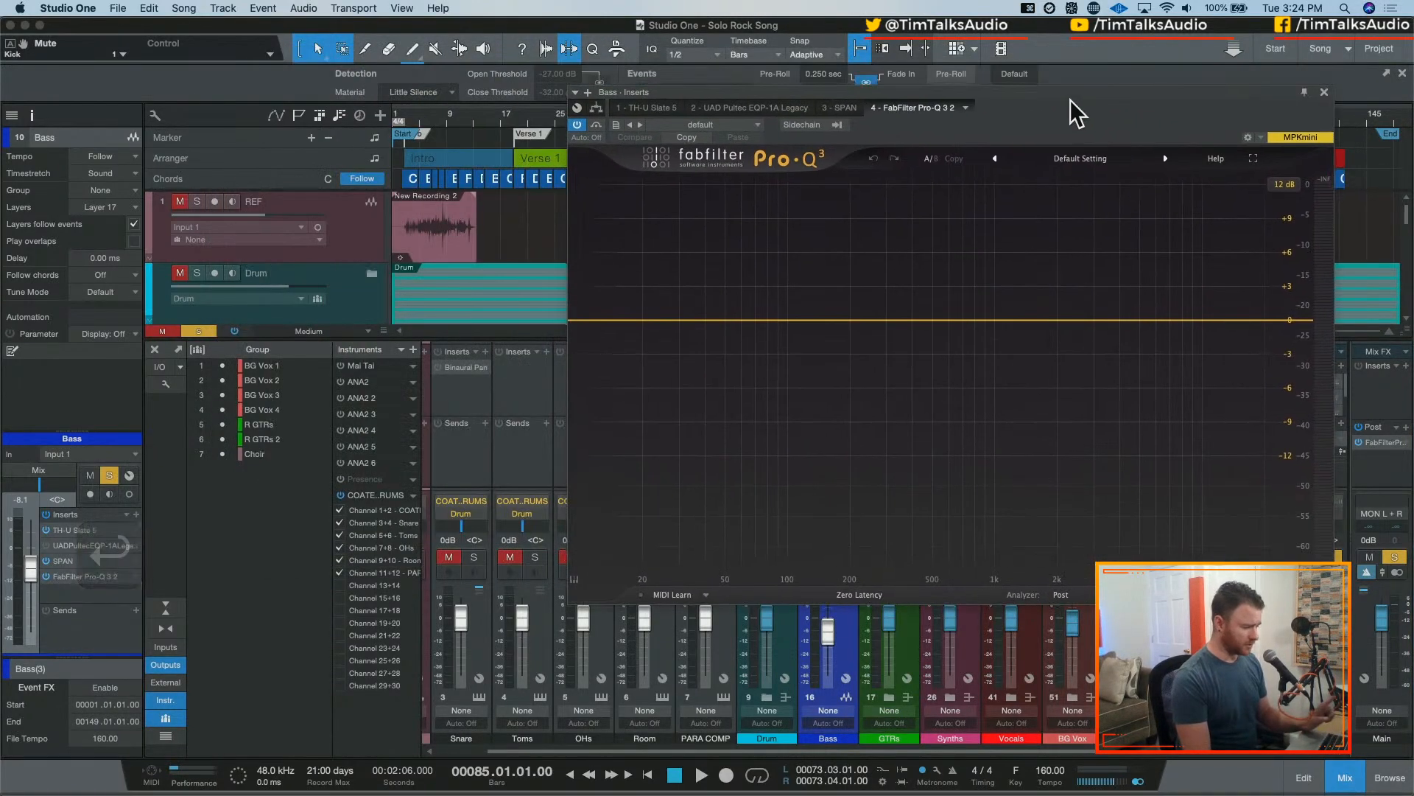
- Expand the Drum folder's channels in the mixer and insert FabFilter Pro-Q 3 on the Kick channel, closing its window
click(766, 698)
click(842, 647)
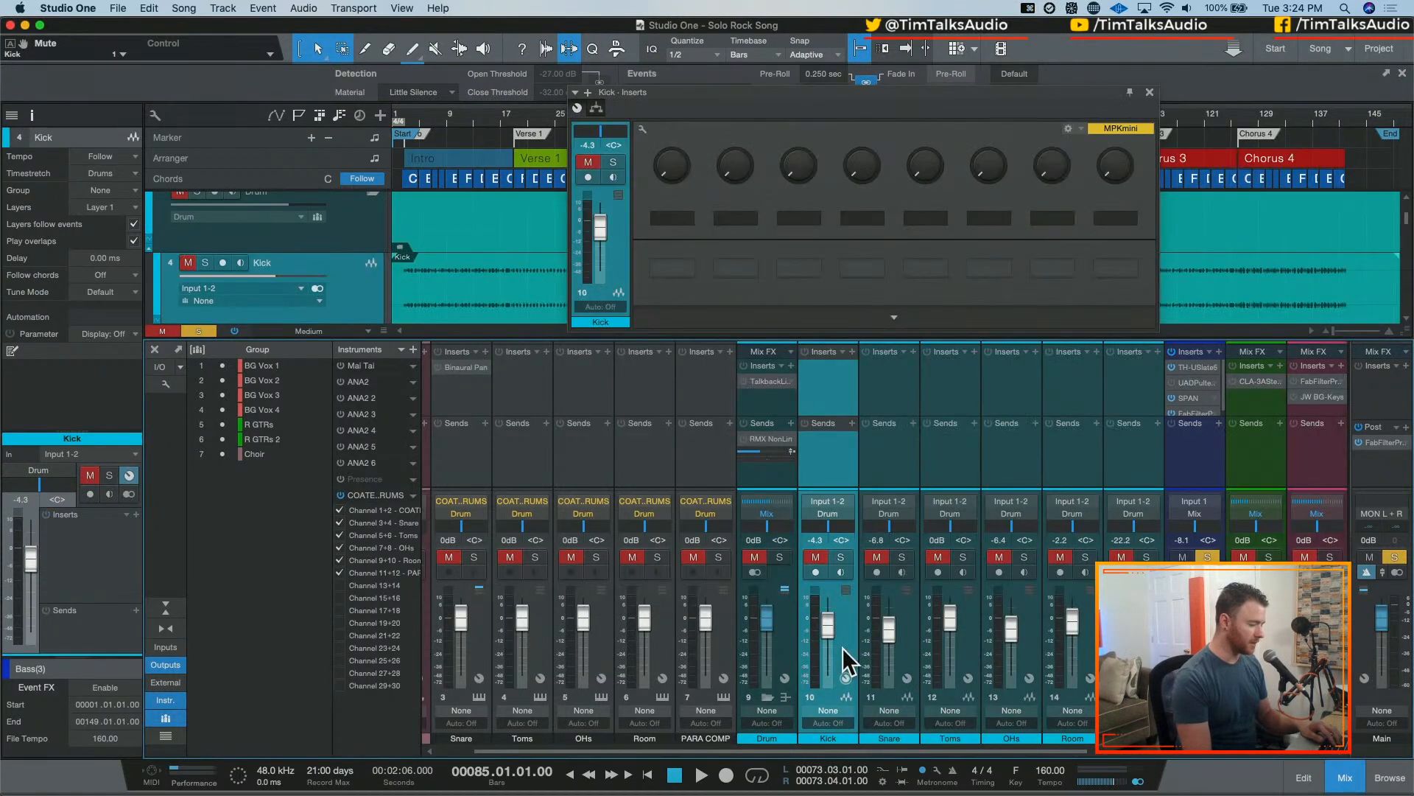
click(853, 351)
text(fab)
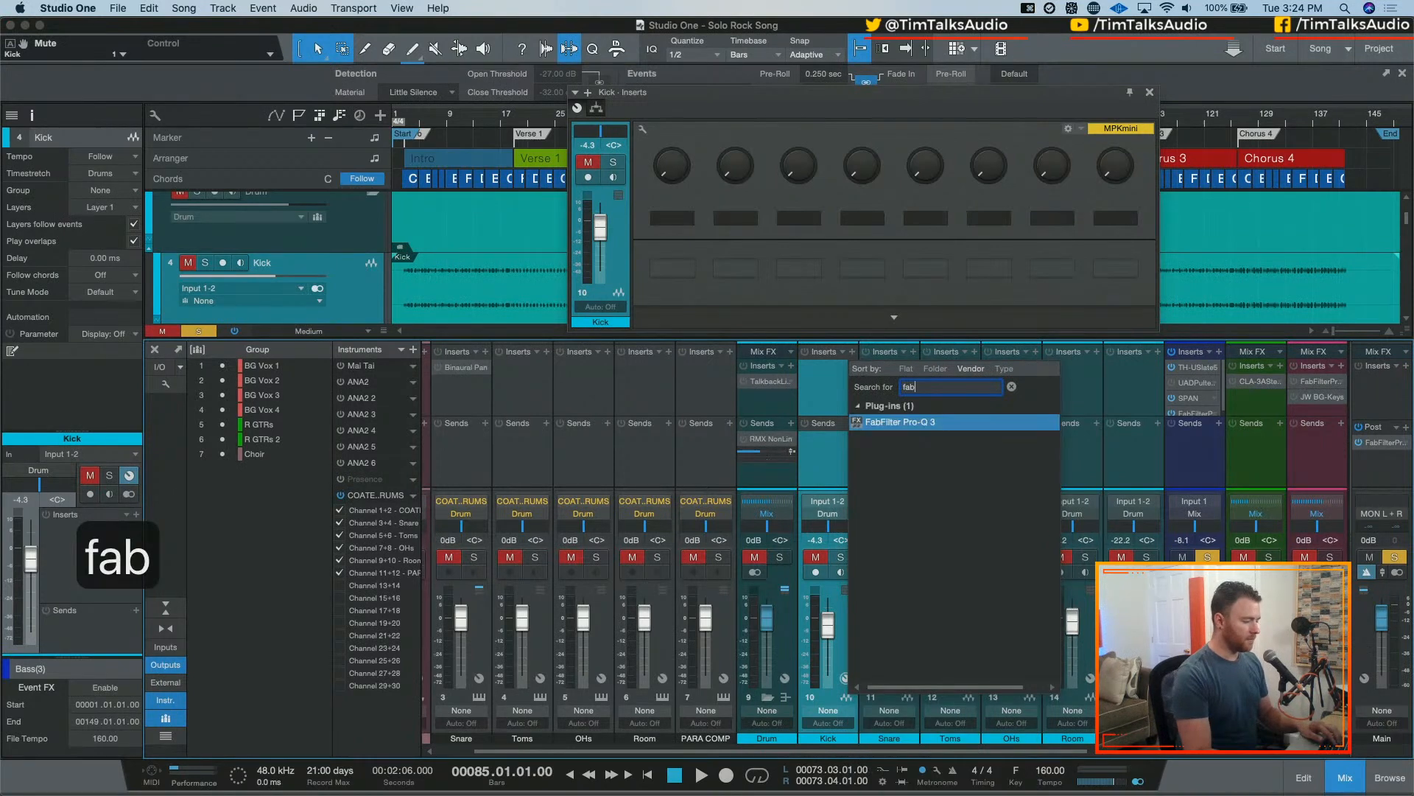
key(Return)
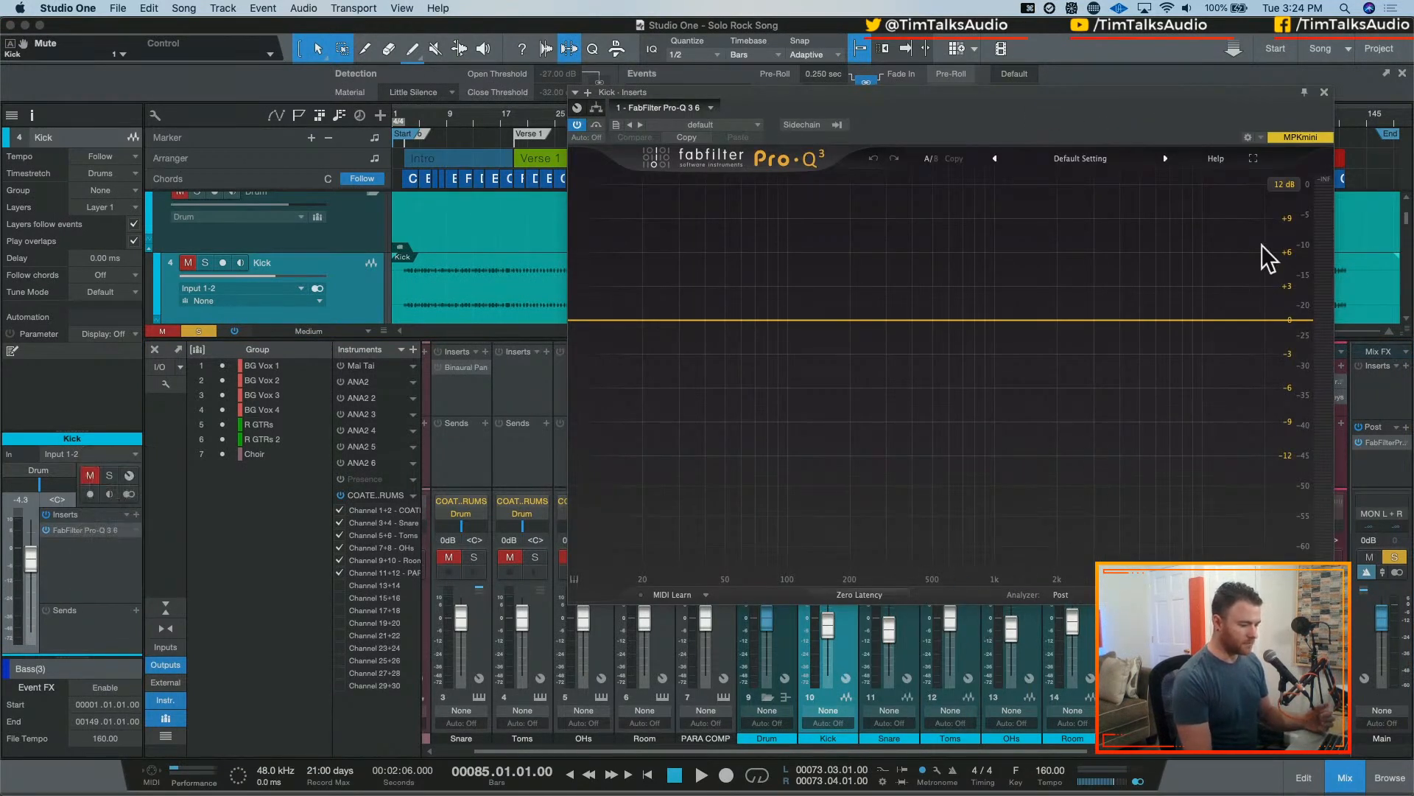
click(1324, 92)
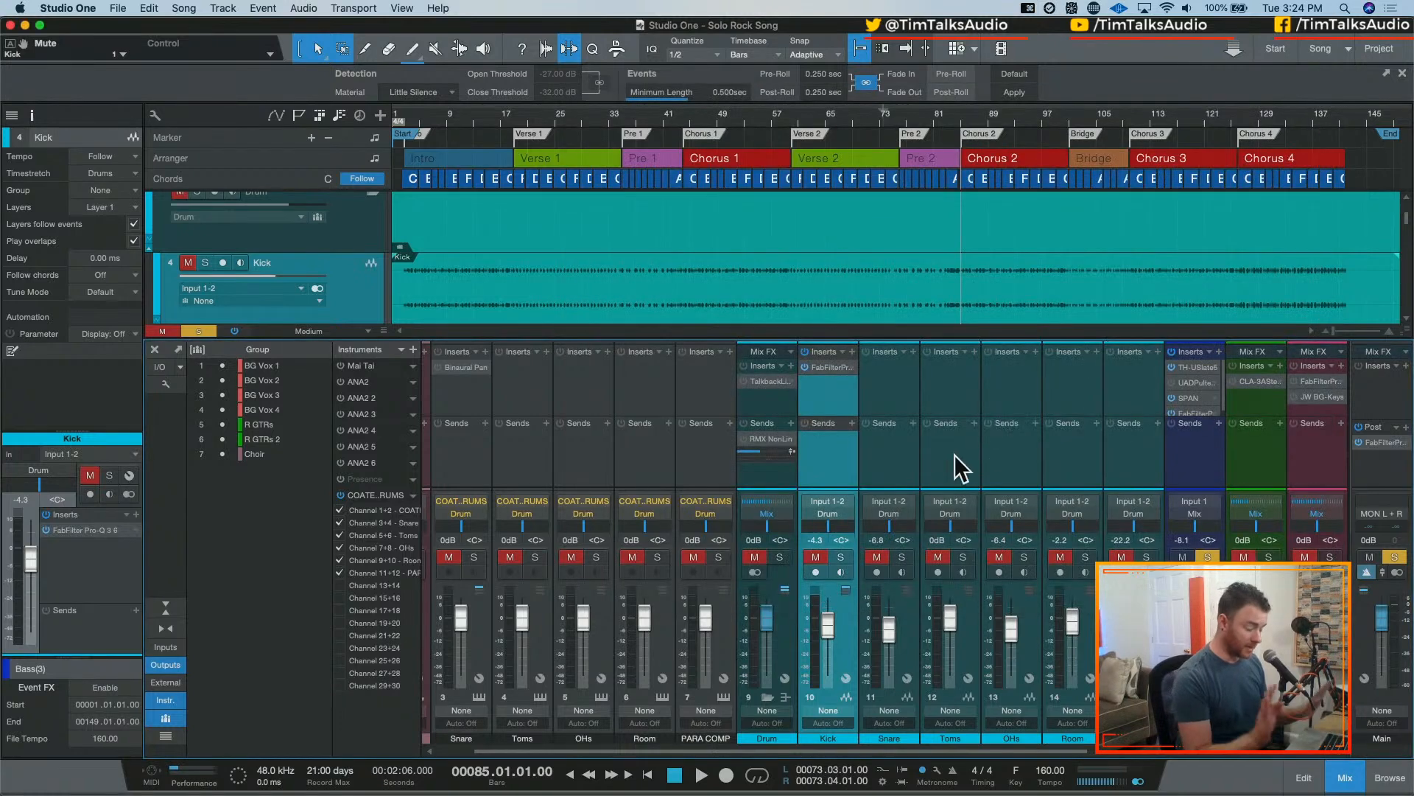
- Open the Bass channel's Pro-Q 3, overlay the Kick as external spectrum in its analyzer and move the window clear of the mixer's faders
click(1195, 411)
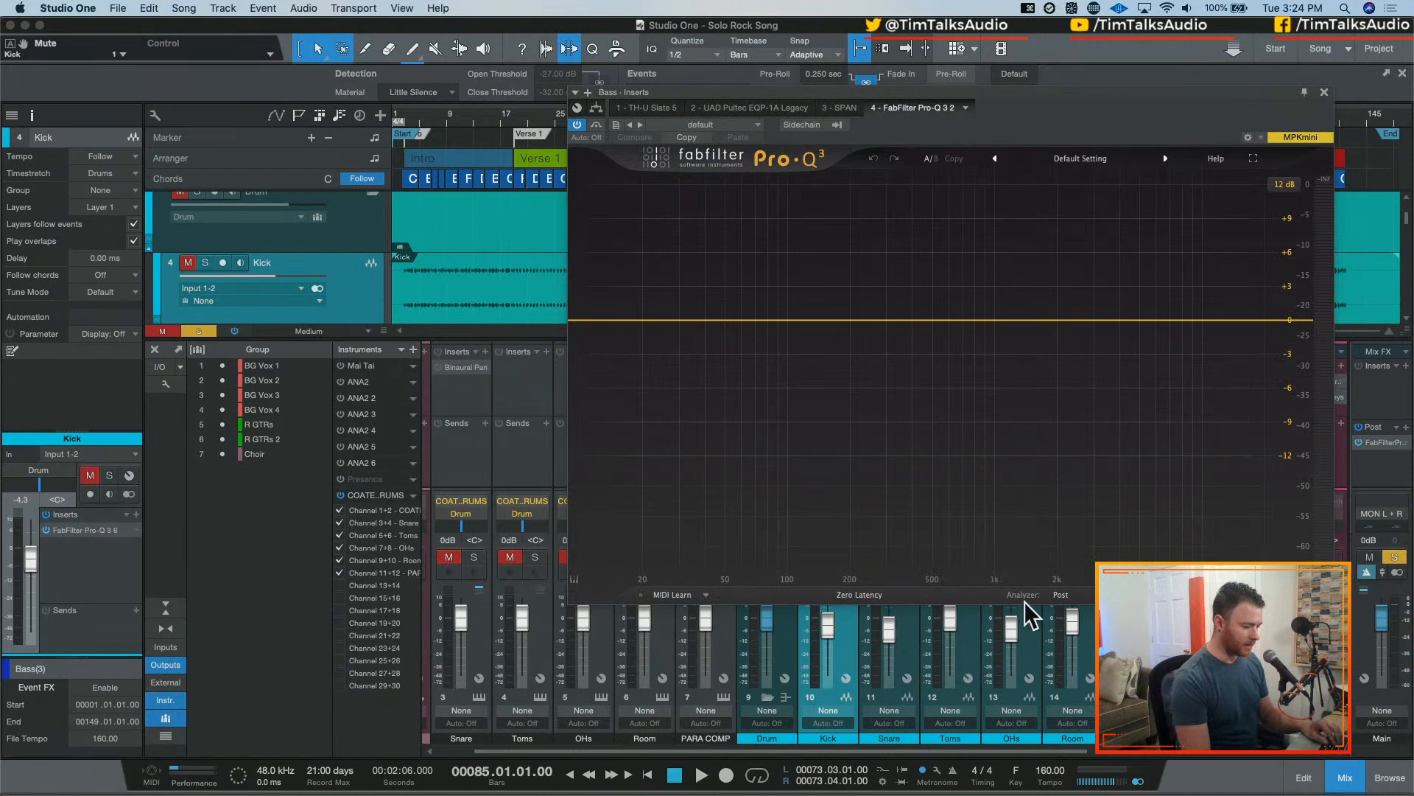
click(1061, 596)
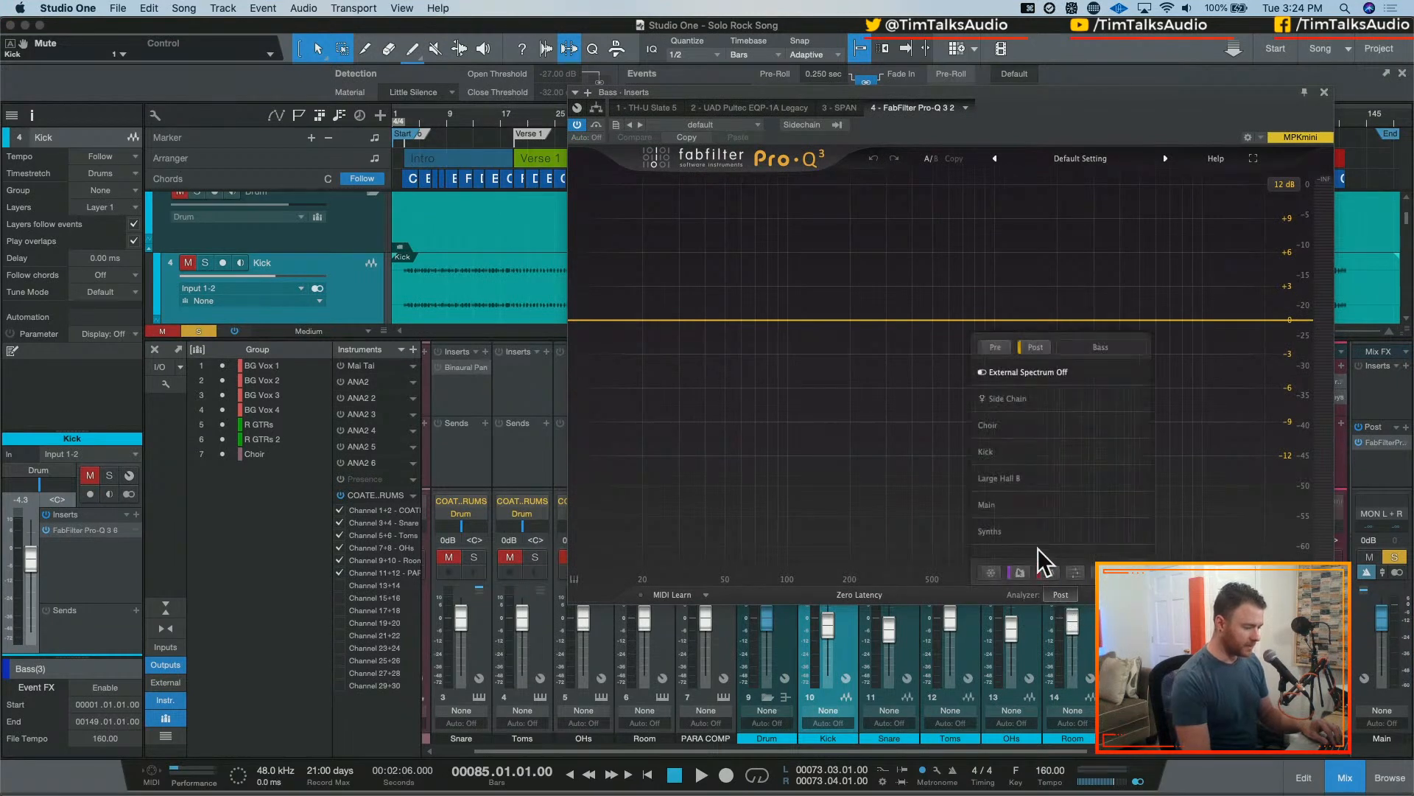
mouse_move(988, 443)
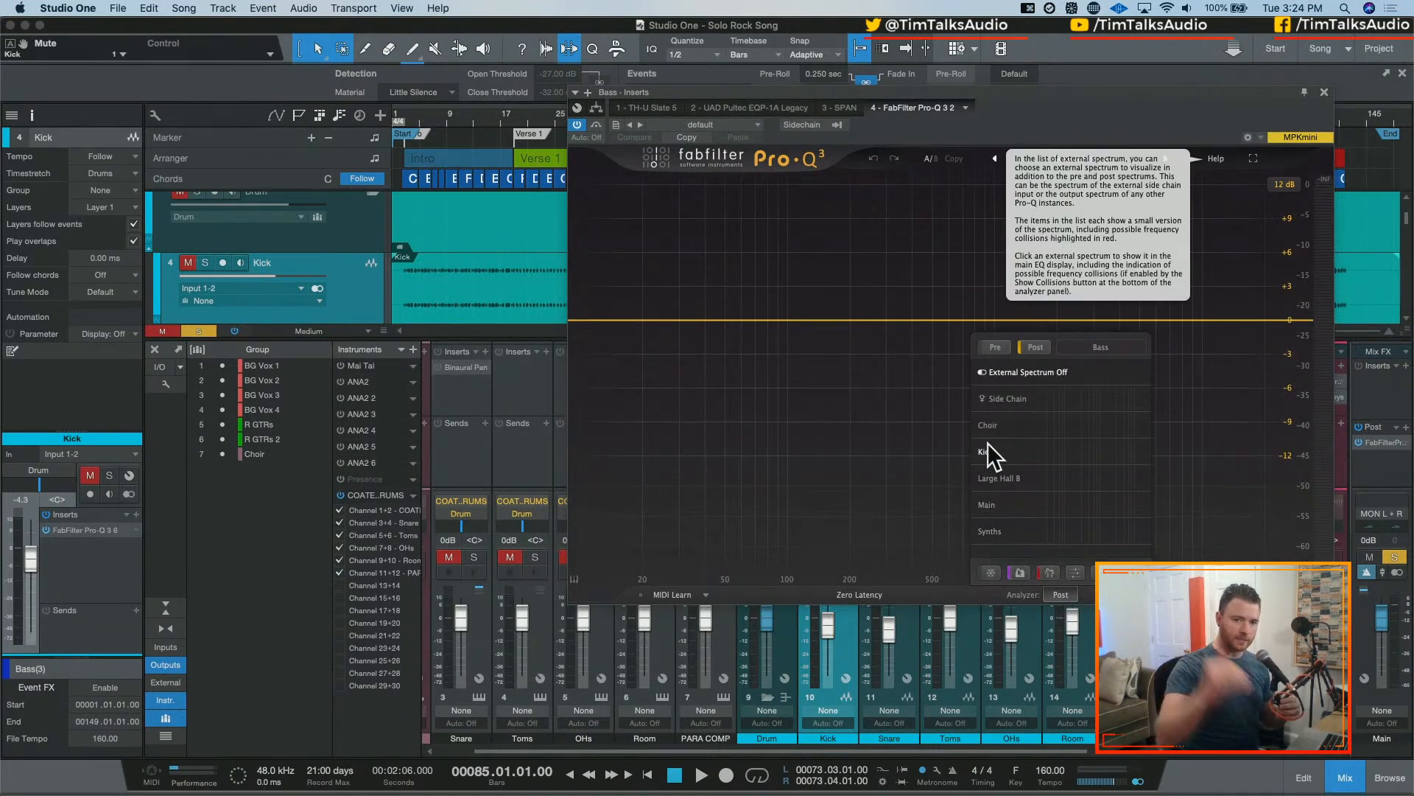
drag(1002, 93, 639, 72)
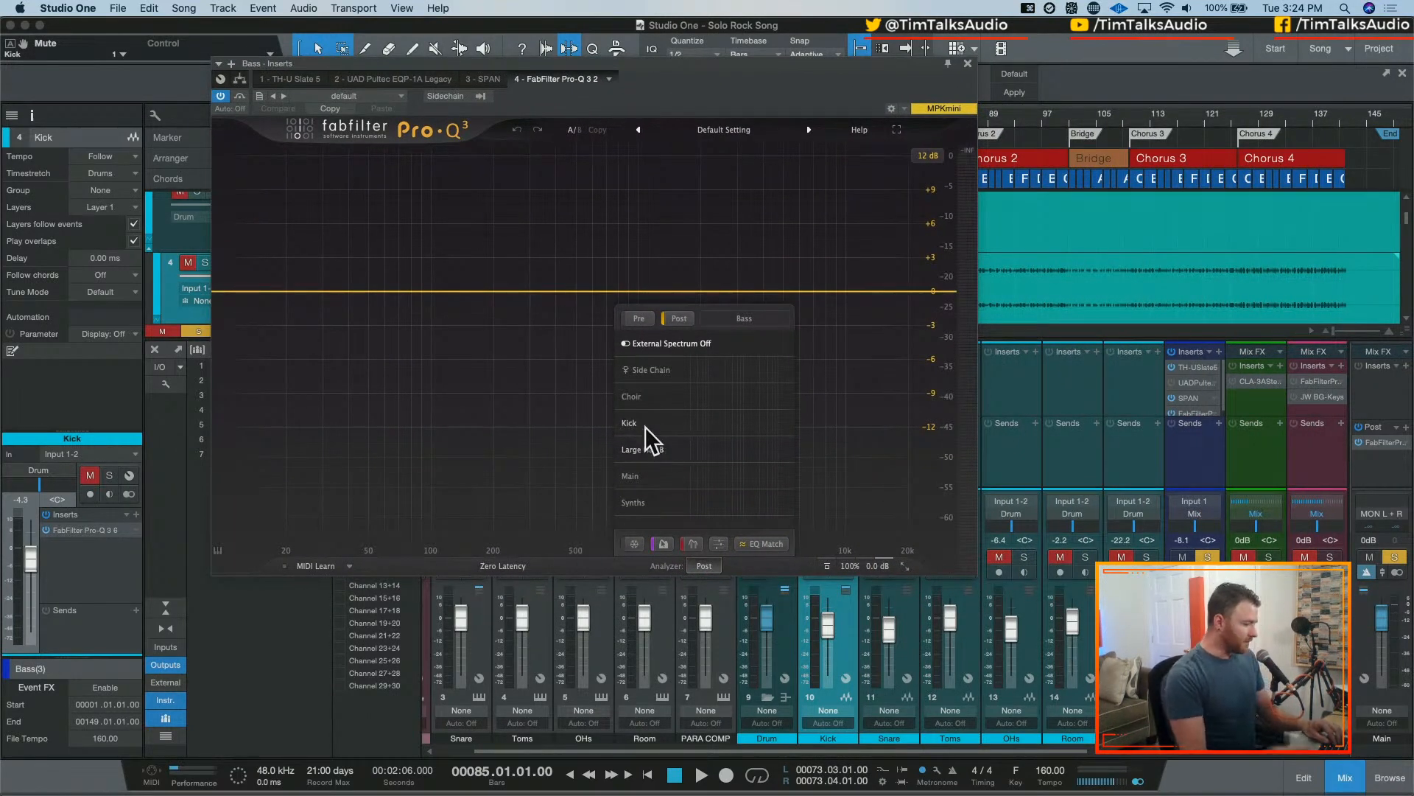
mouse_move(648, 423)
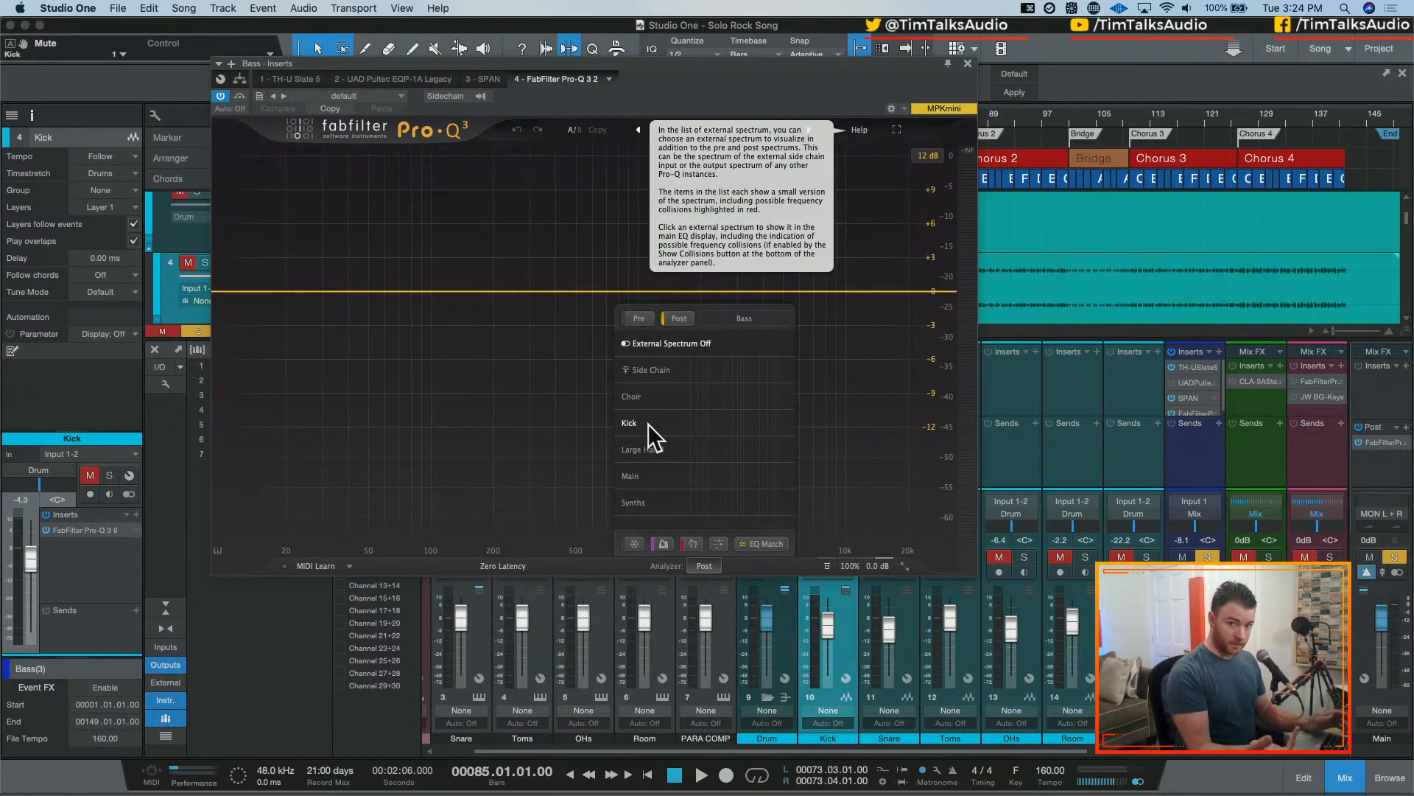
click(648, 423)
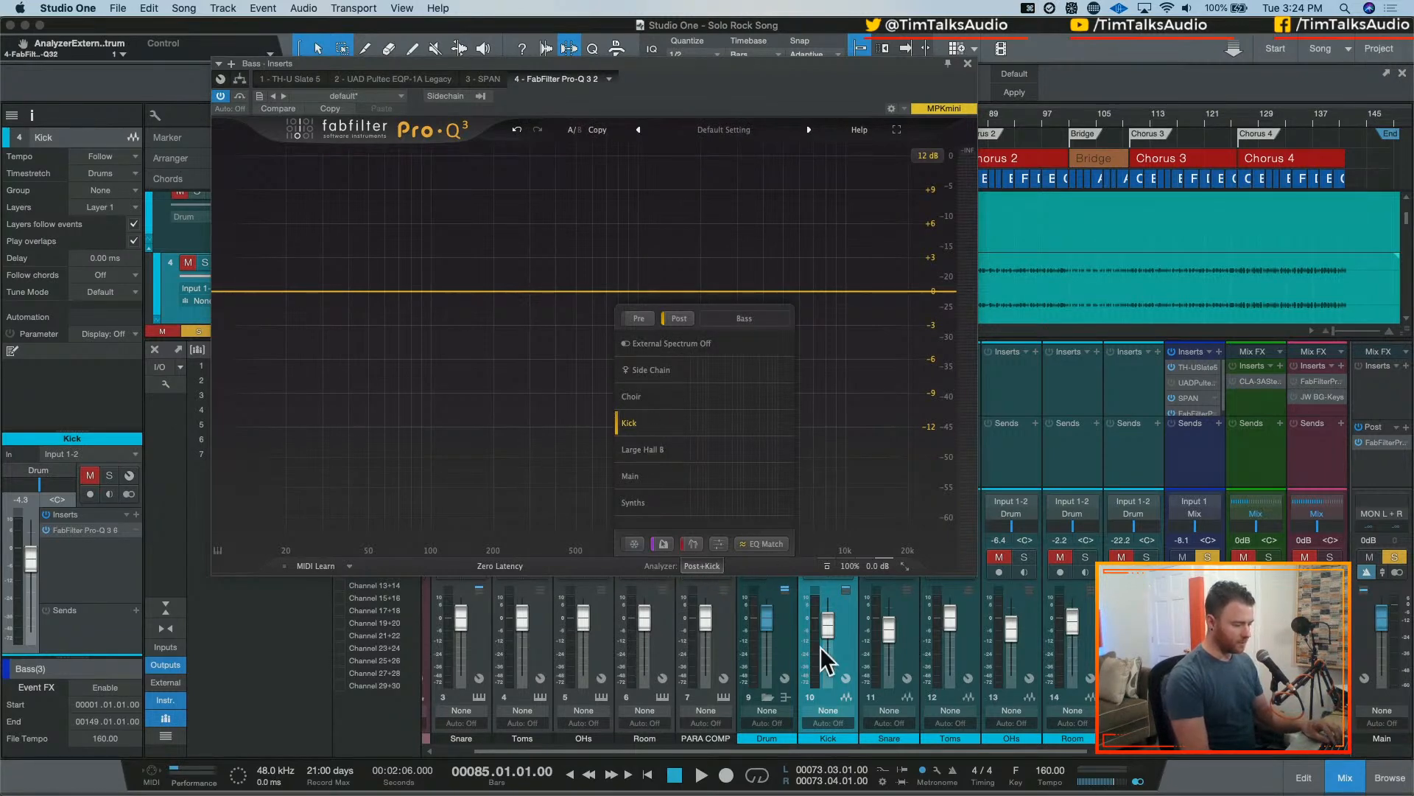
drag(876, 63, 814, 25)
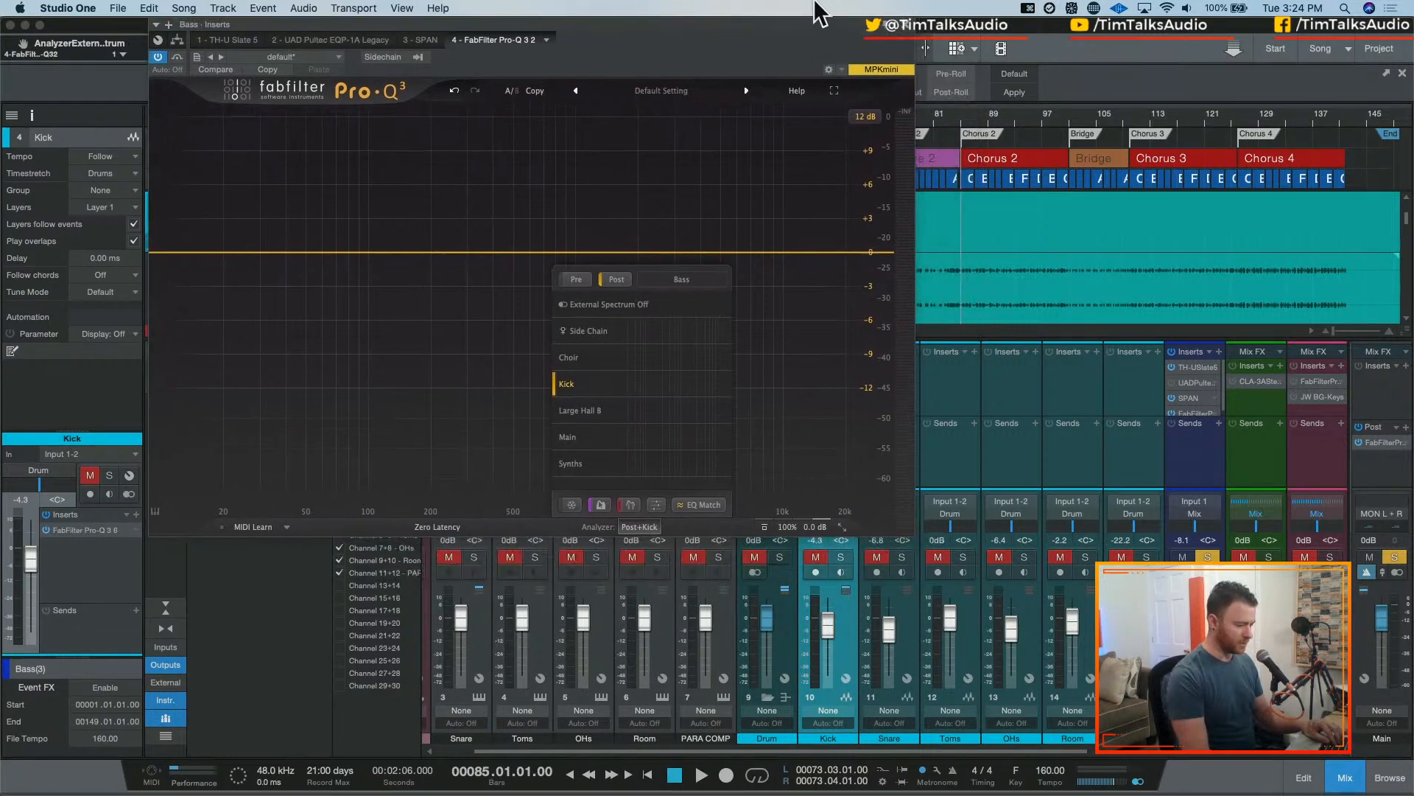
- Solo the Kick and play it with the bass from Chorus 2, closing the analyzer options and examining the overlapping spectra
key(s)
key(space)
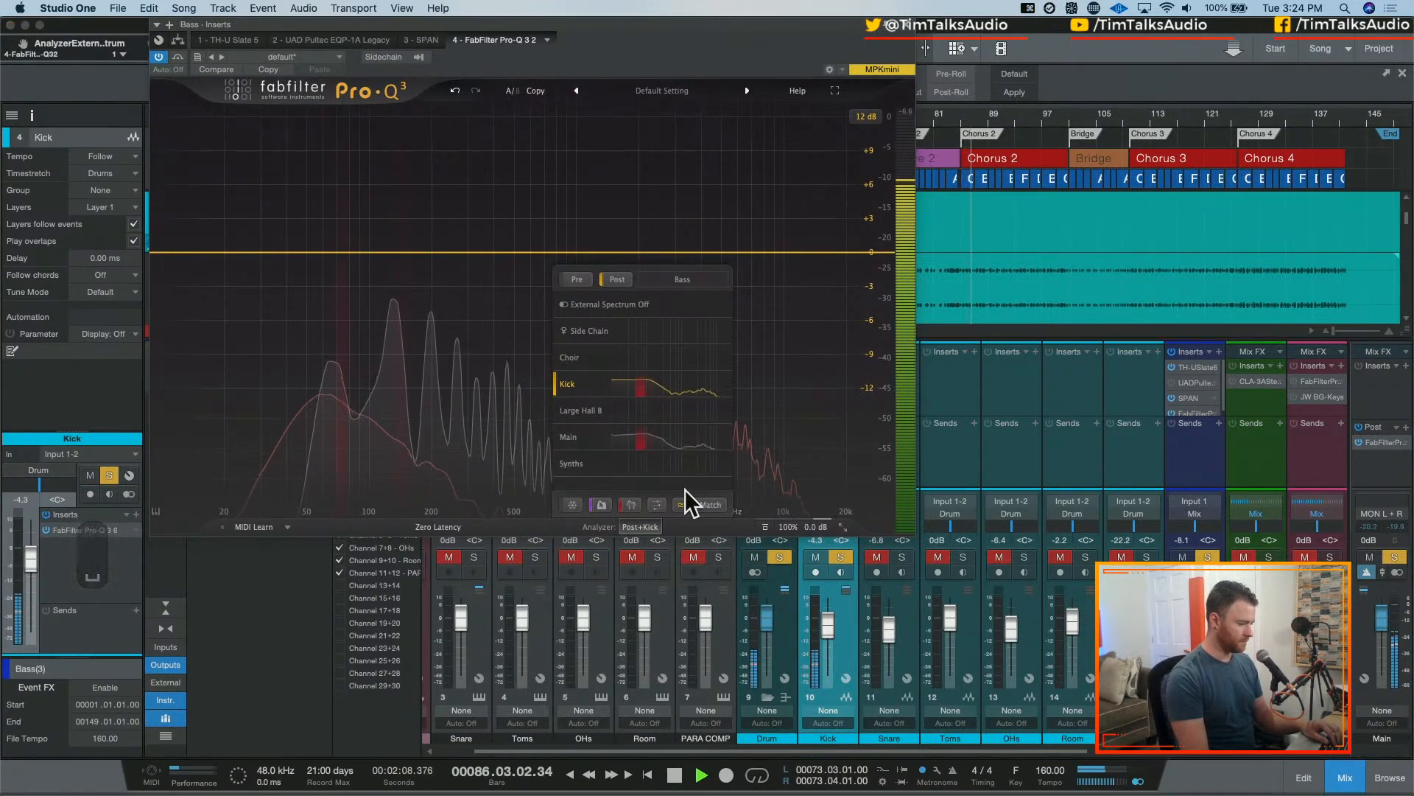
click(648, 524)
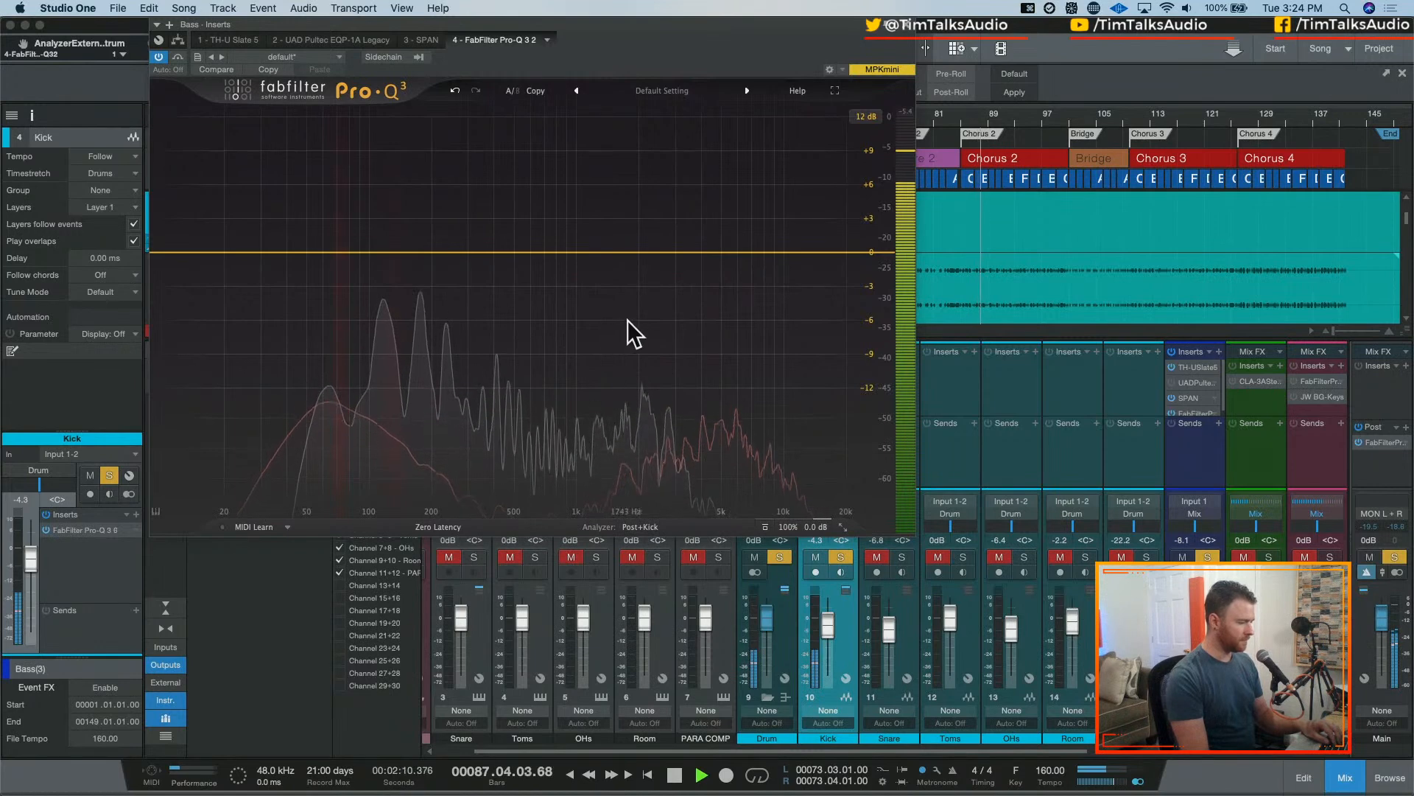
key(space)
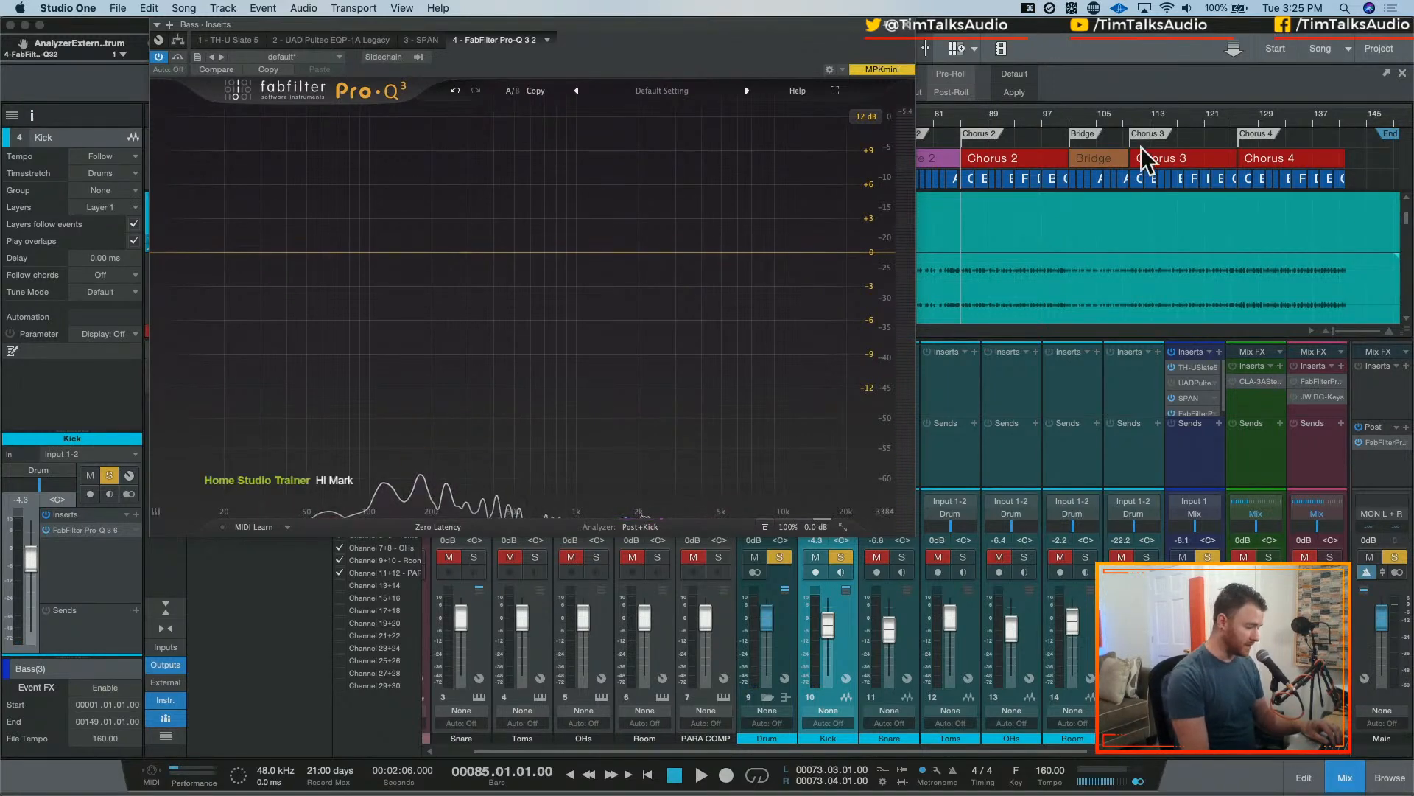
key(space)
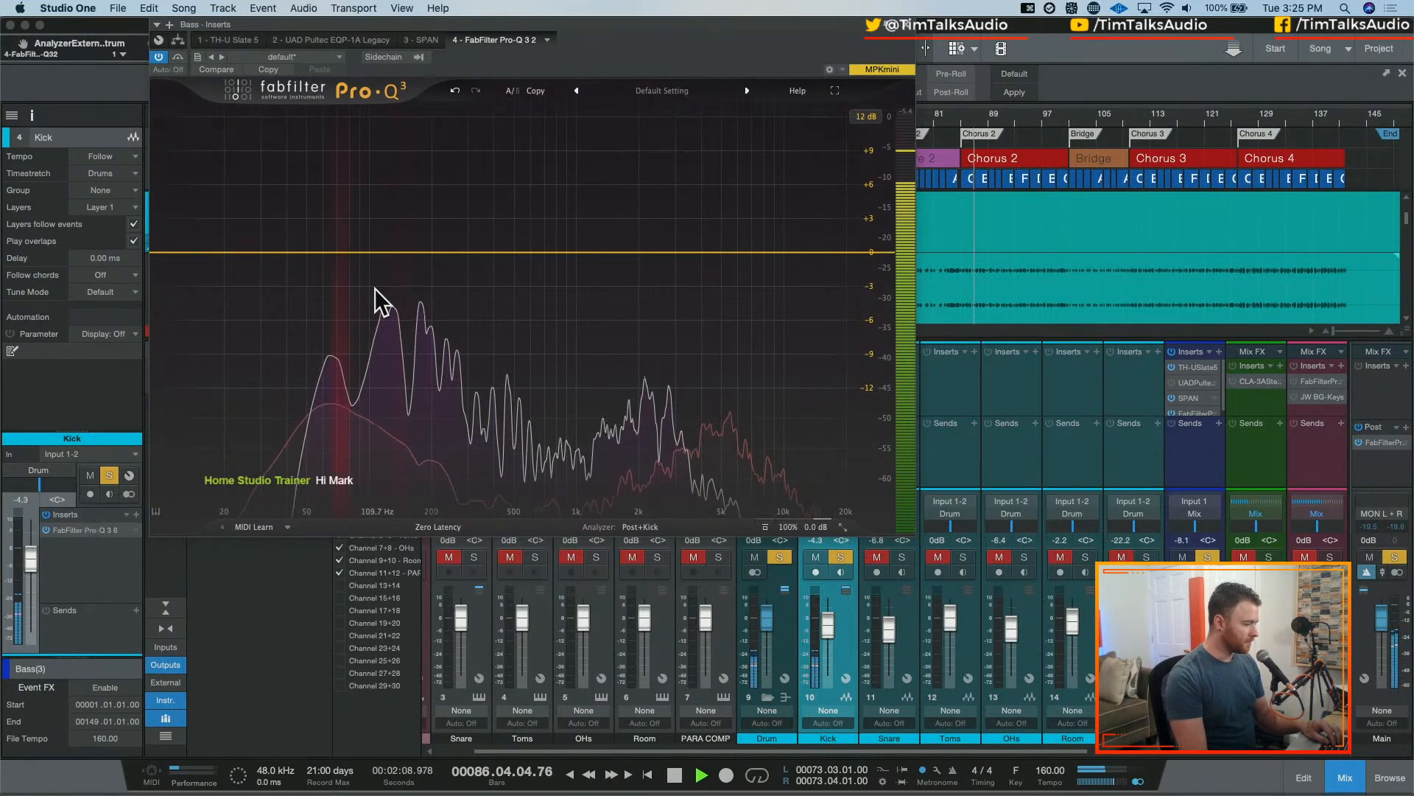
key(space)
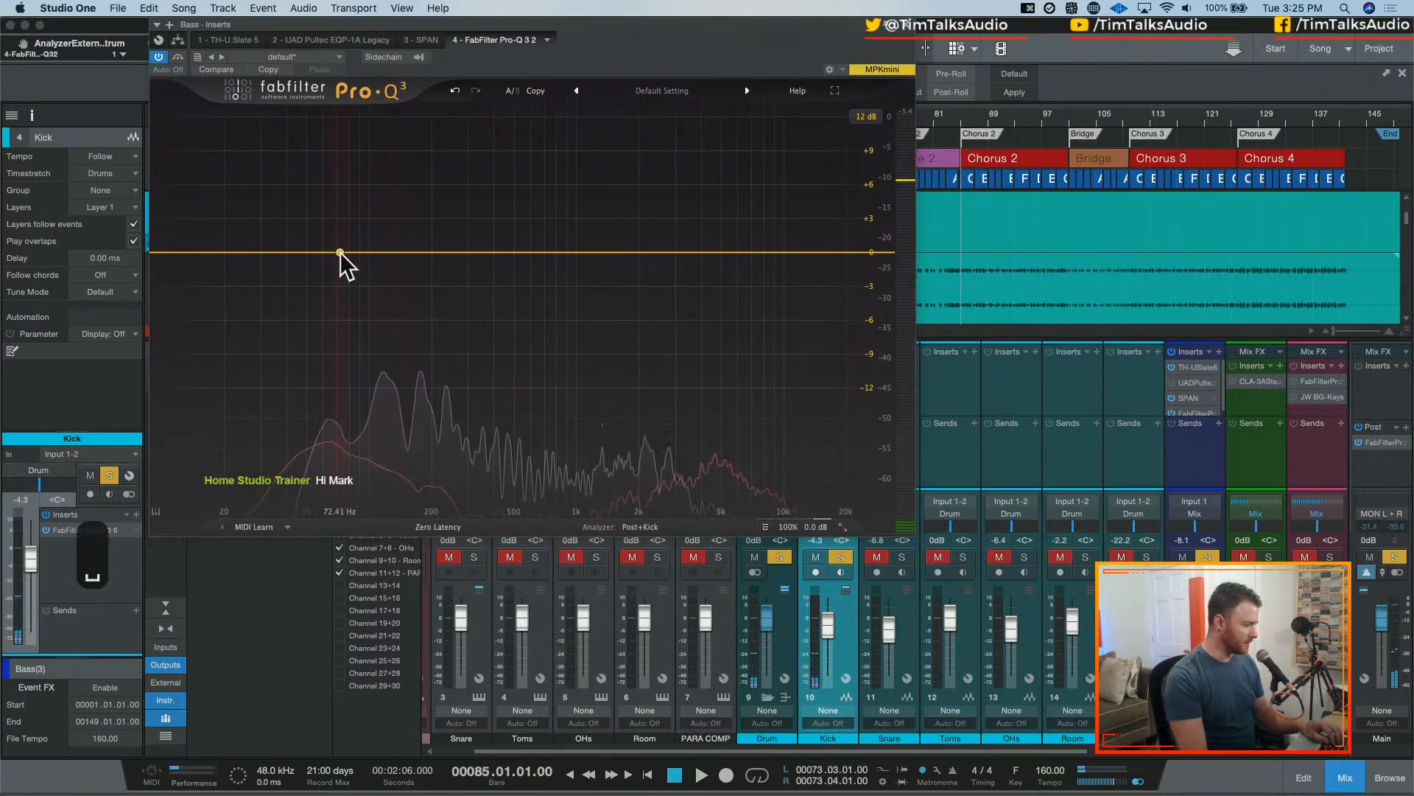
- Add a bell band to the bass EQ at about 72 Hz, boosted about 3.3 dB, while playing kick and bass
click(342, 252)
drag(343, 248, 345, 252)
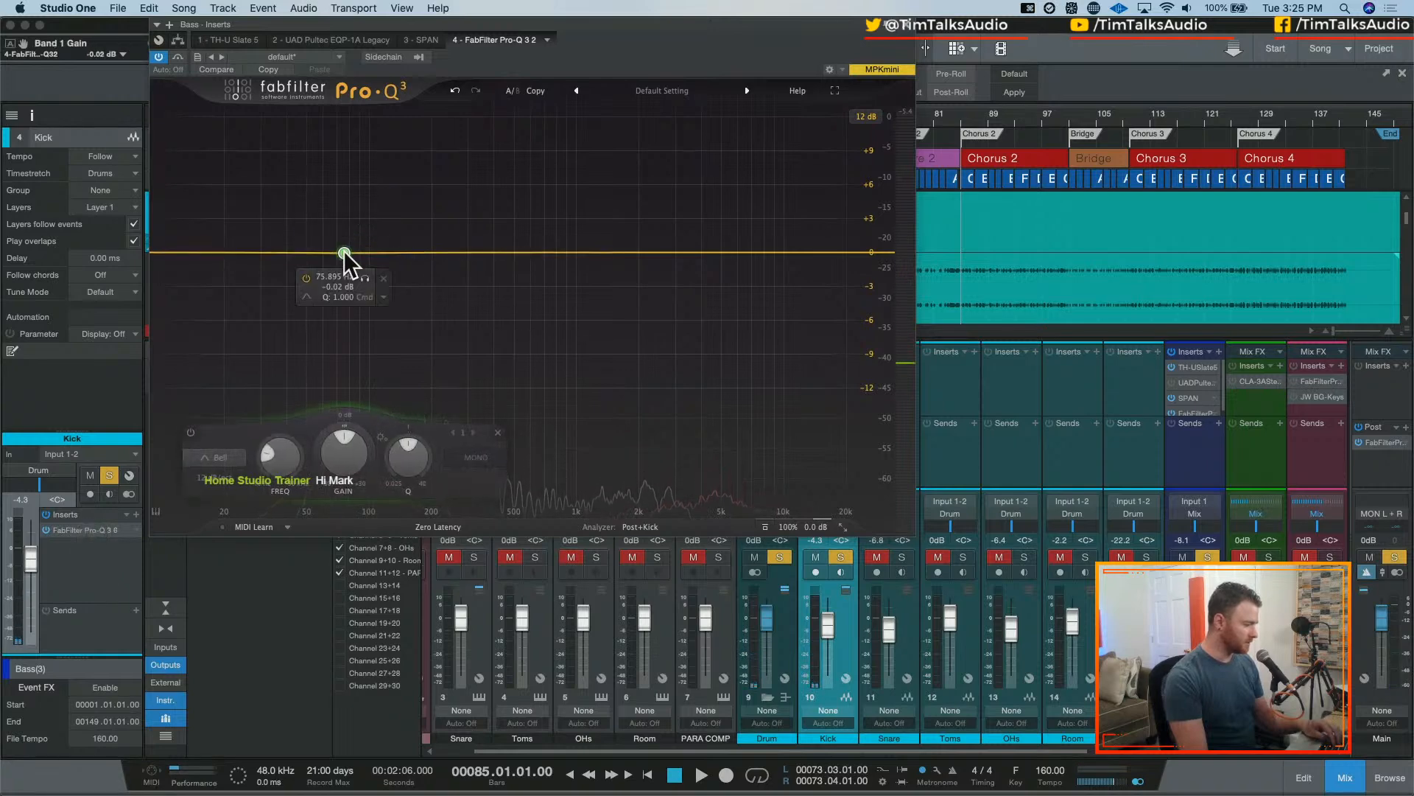
key(space)
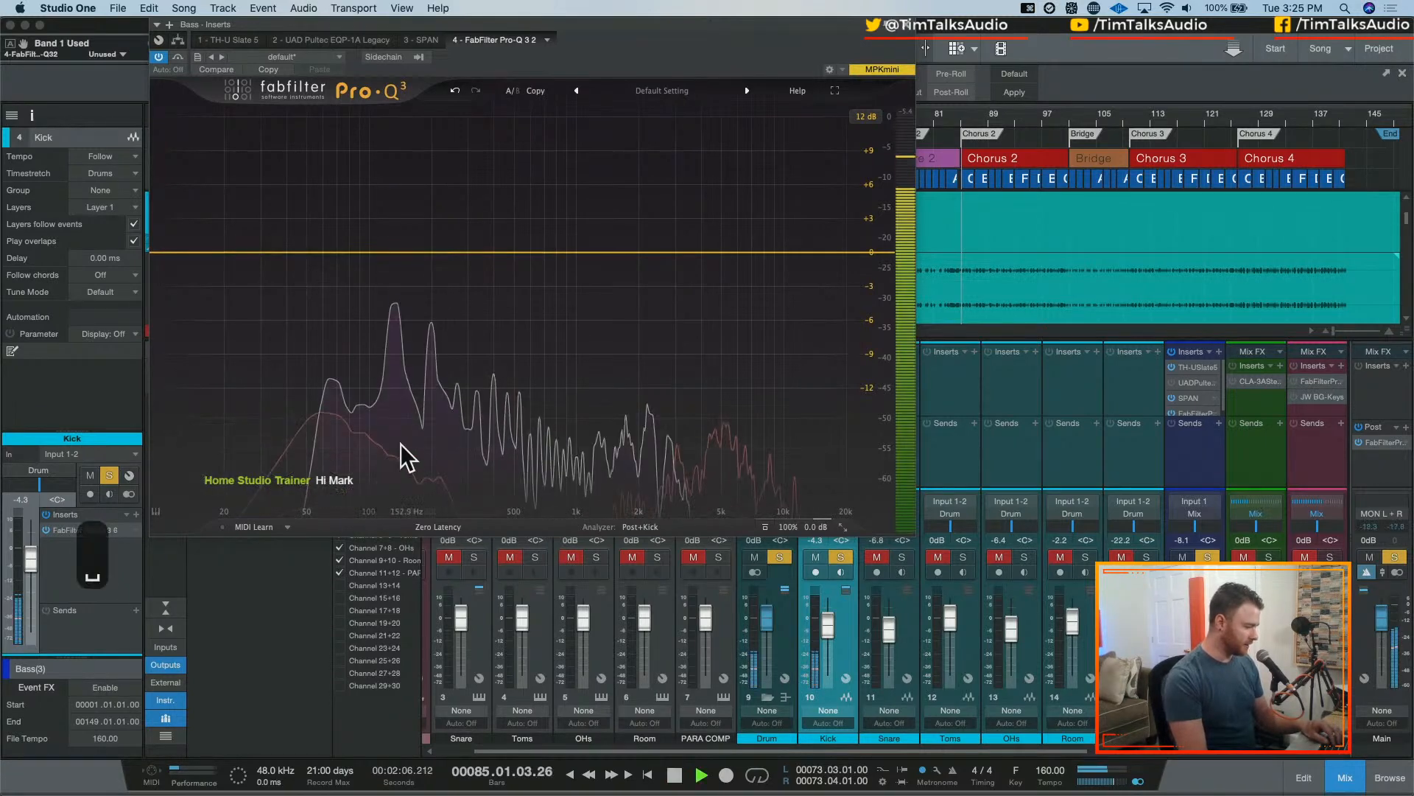
mouse_move(341, 339)
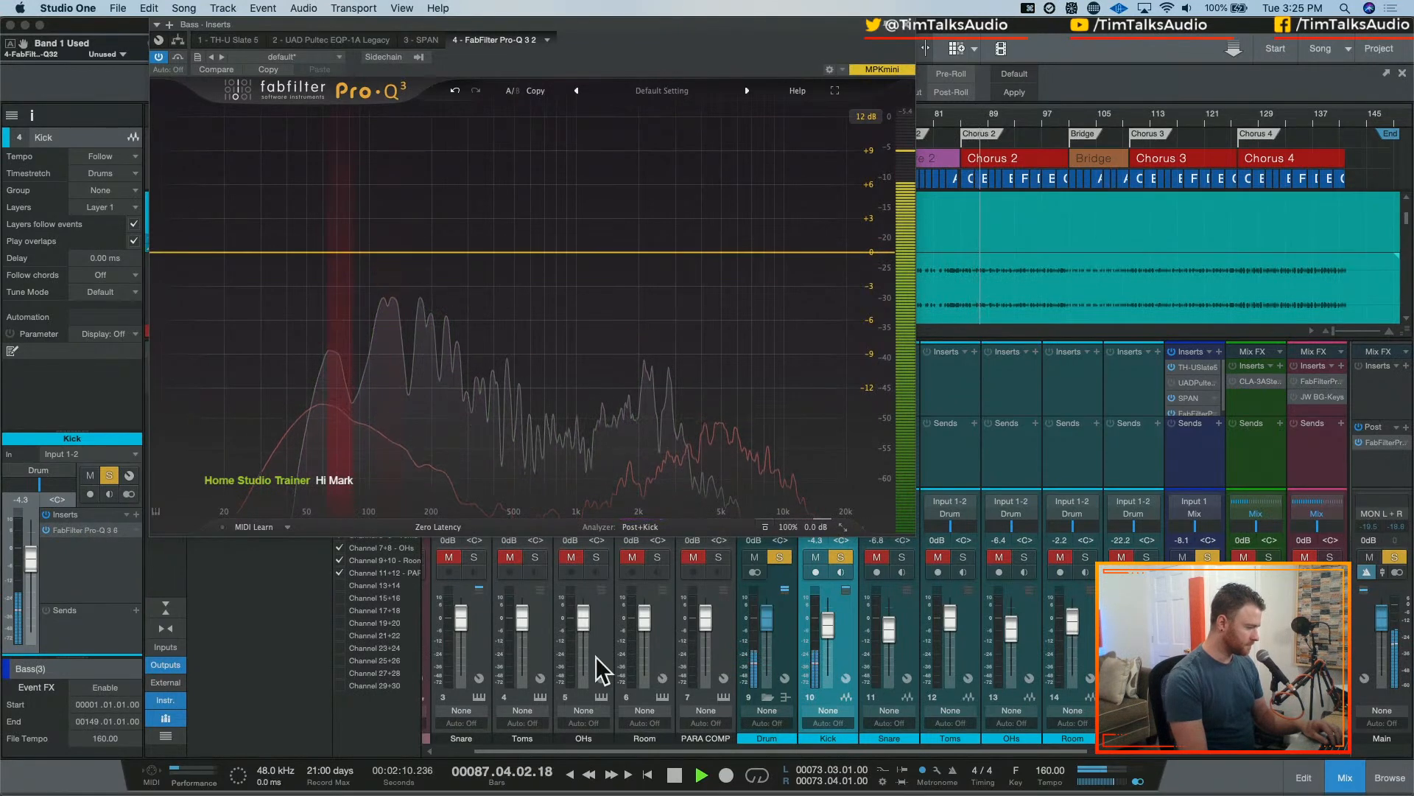
drag(341, 252, 341, 215)
key(space)
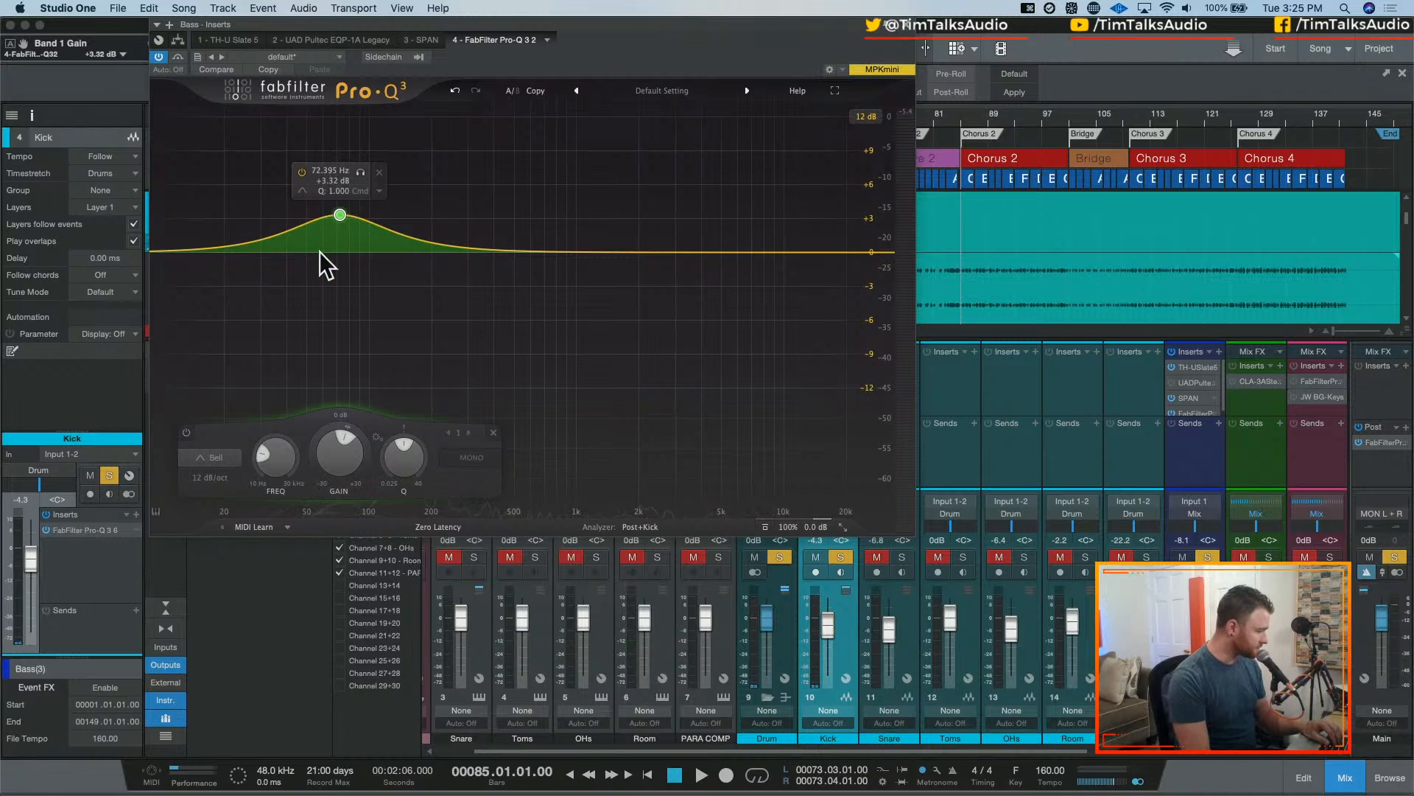
- Narrow the bass band to a Q of about 8.1 and turn it into a cut of about 2.8 dB near 71 Hz during playback
scroll(320, 251, up, 10)
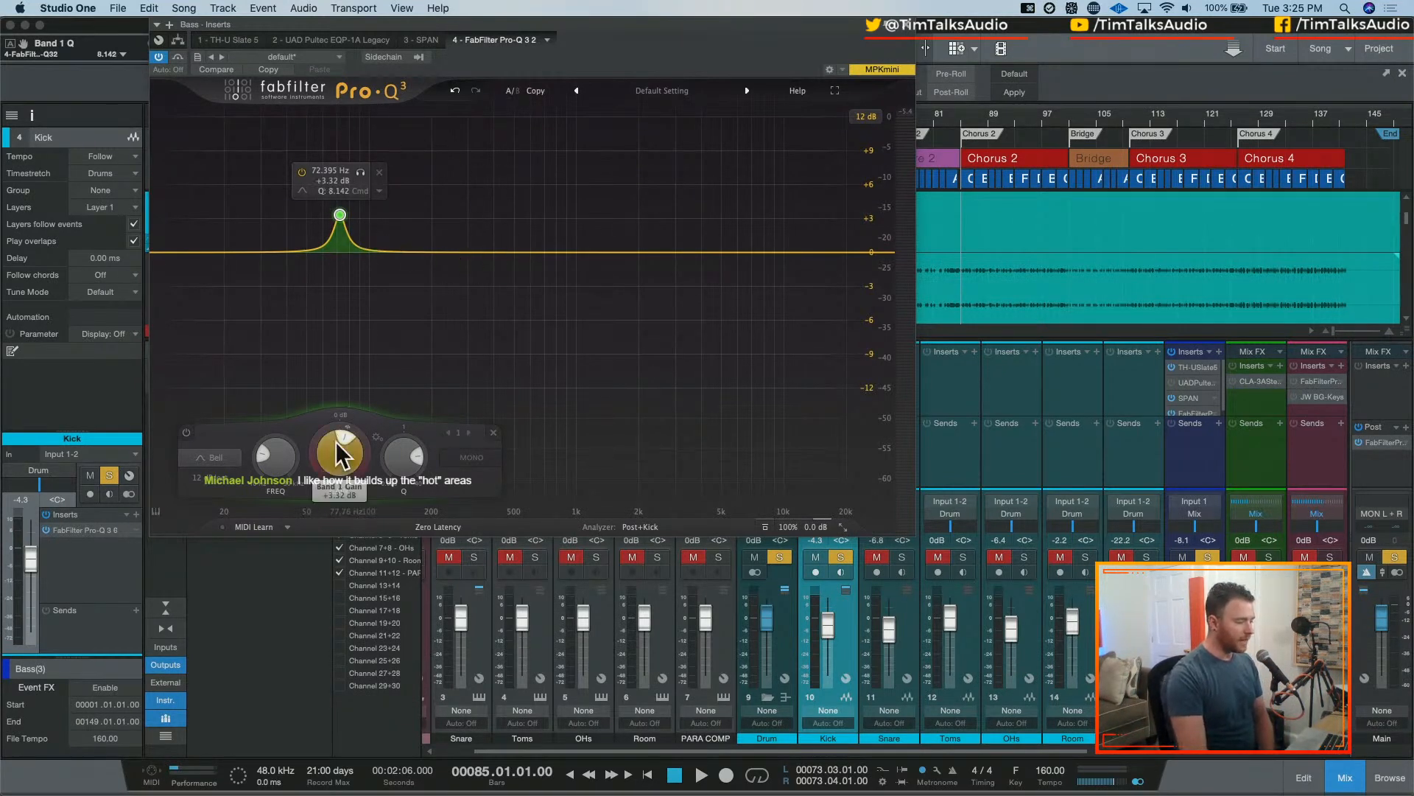
drag(334, 441, 329, 493)
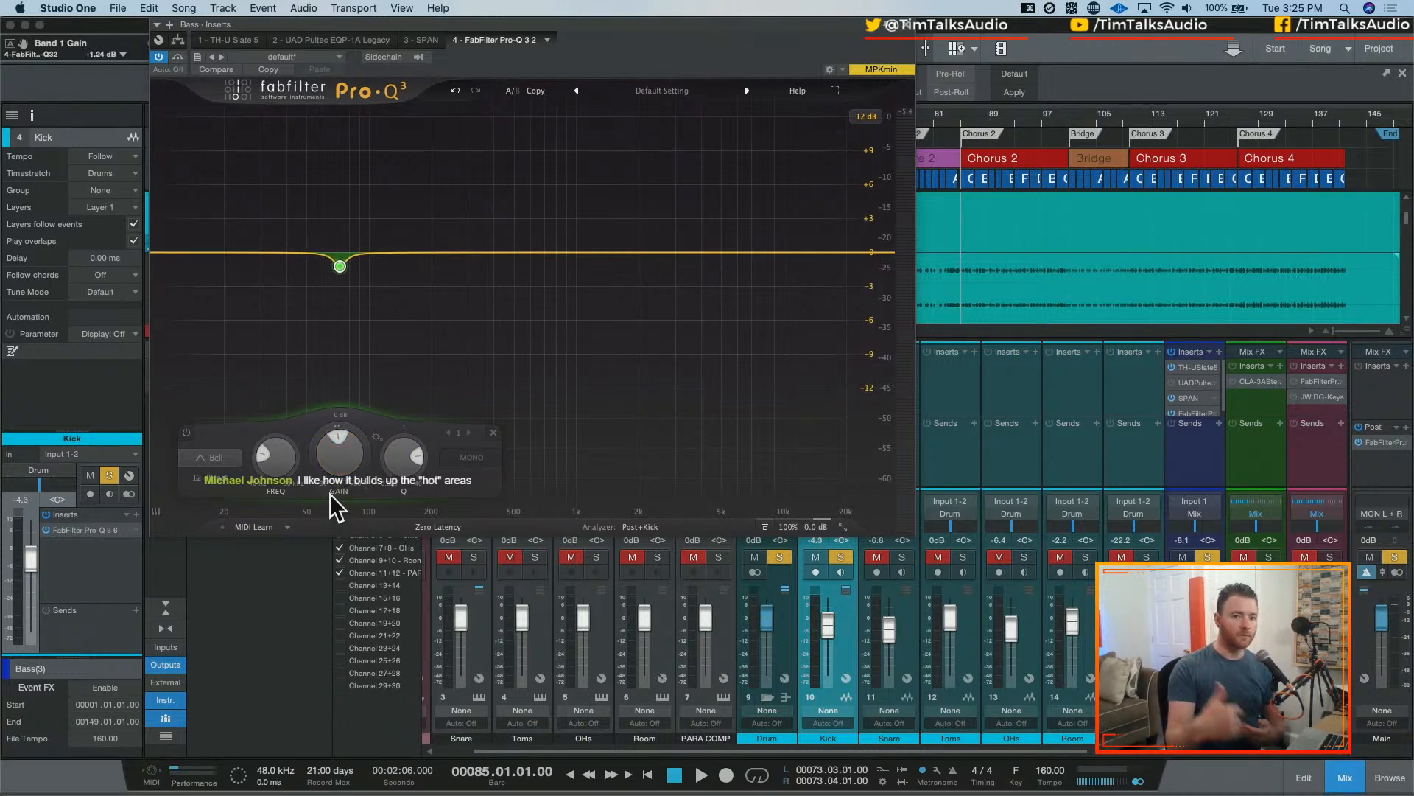
key(space)
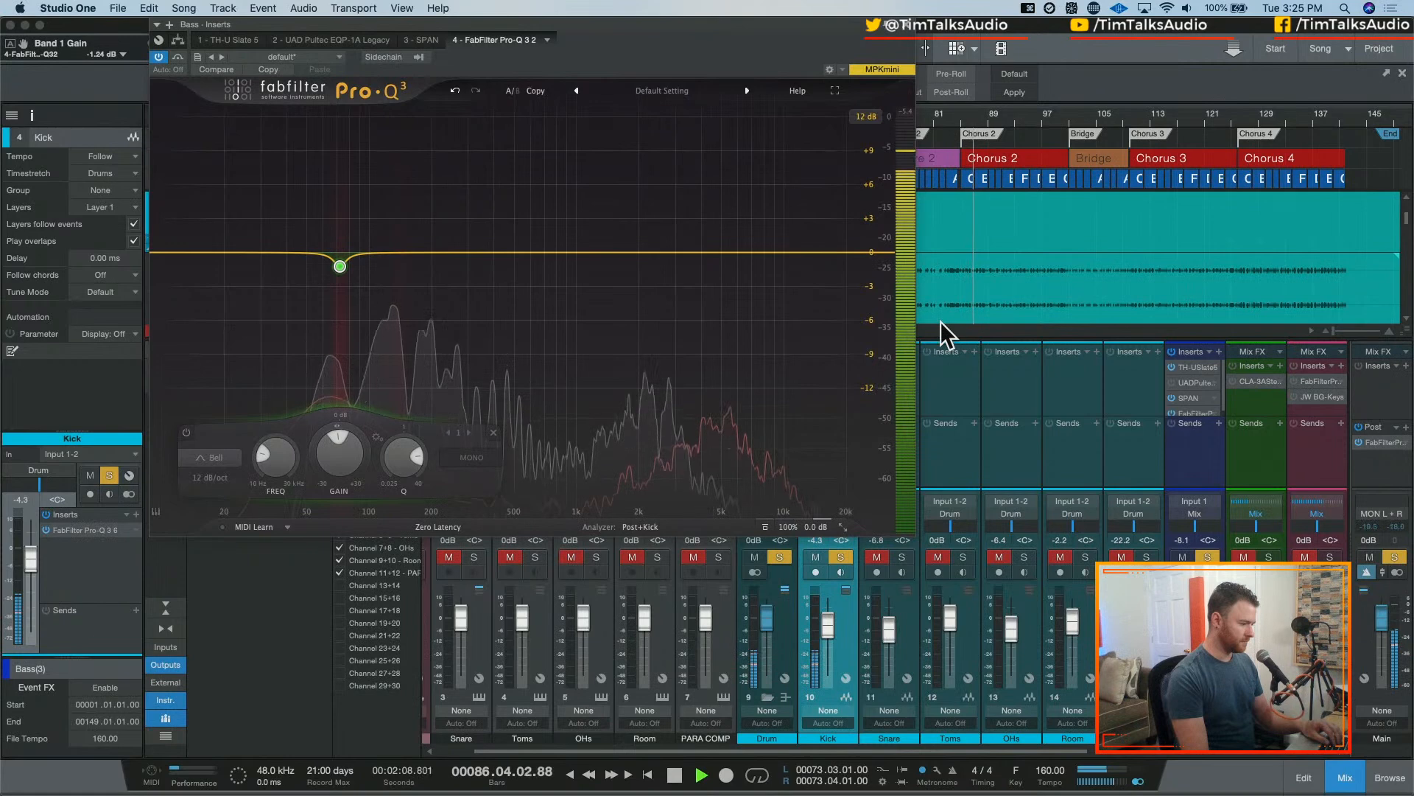
mouse_move(332, 264)
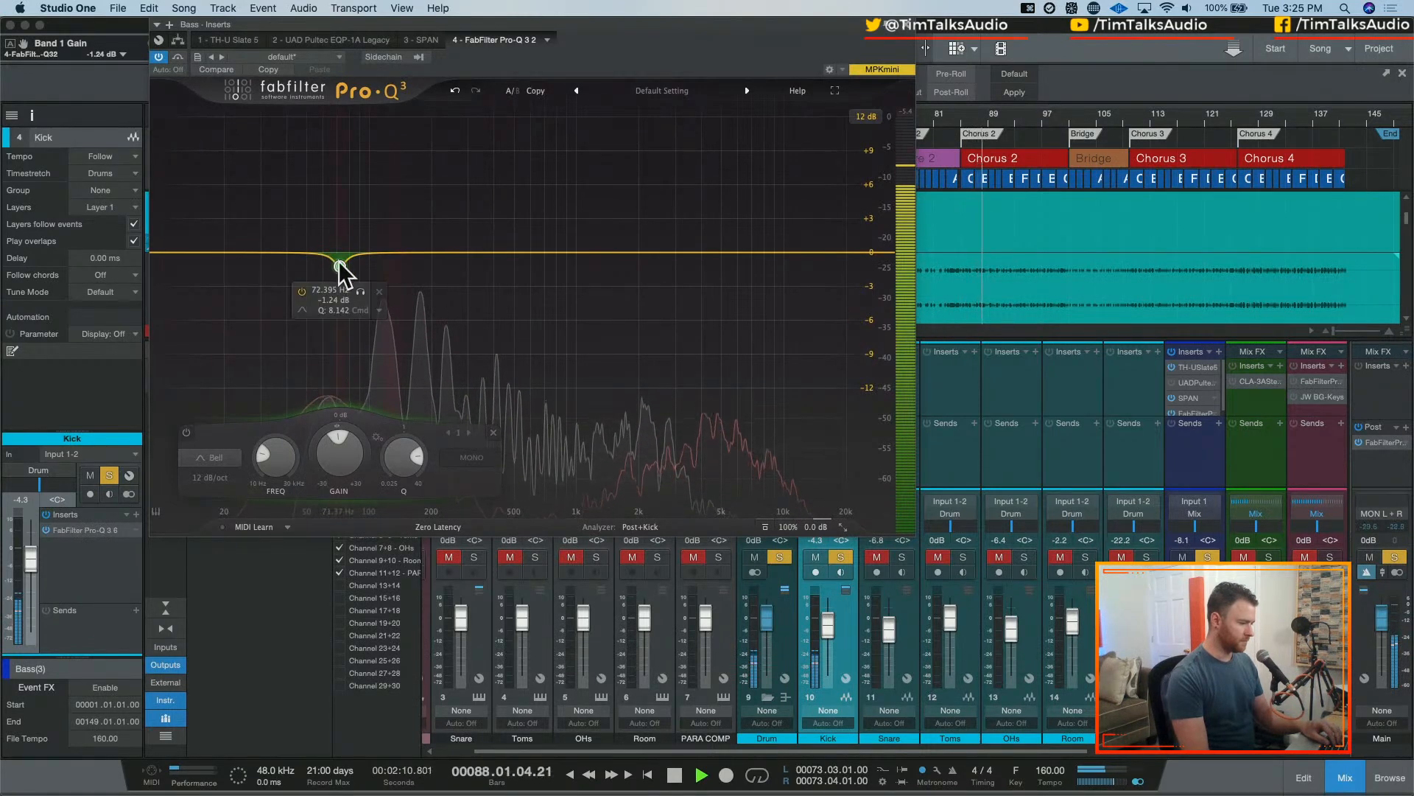
drag(338, 267, 336, 283)
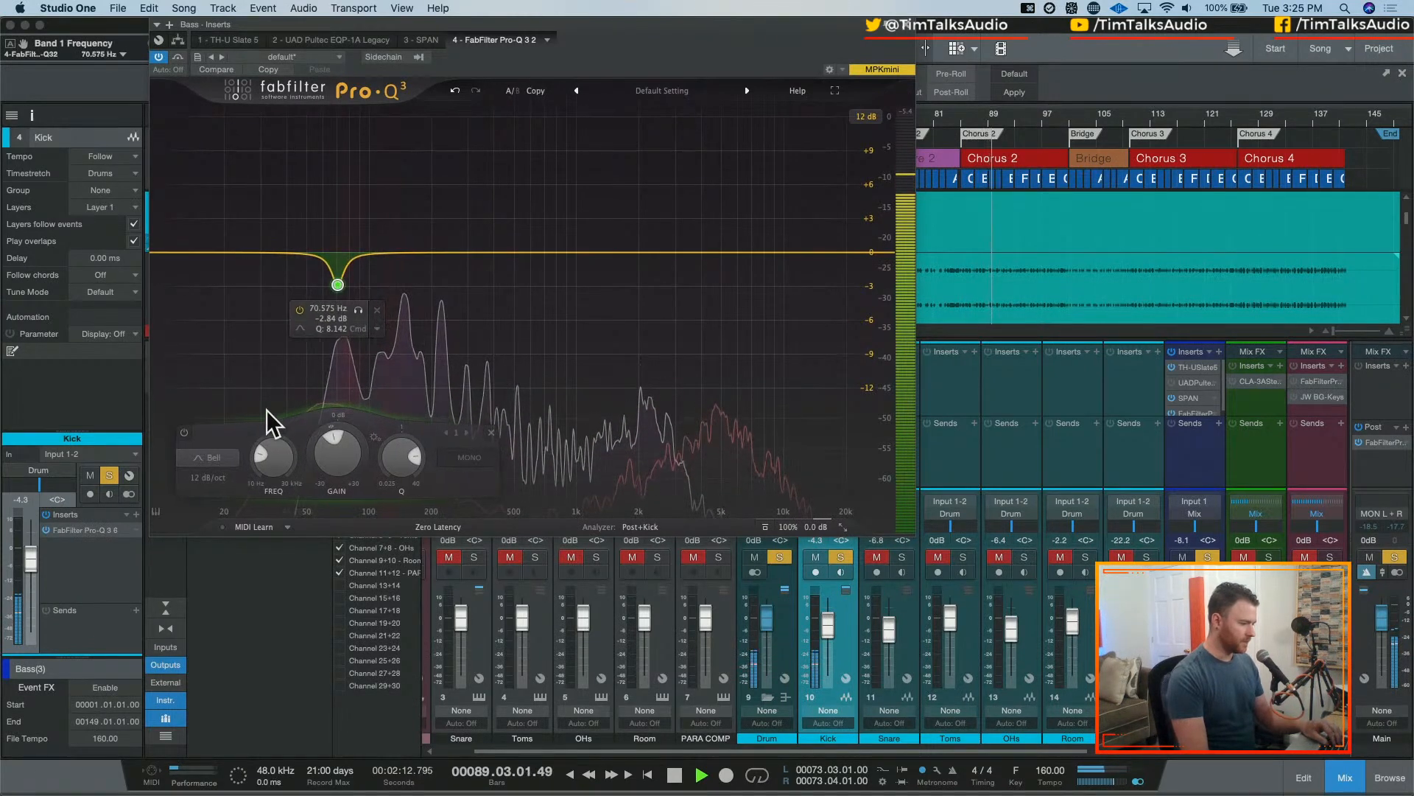
- Bypass the bass band and cut the Kick's Pro-Q 3 by about 1.5 dB near 71 Hz with a Q of about 2.9
key(space)
click(299, 310)
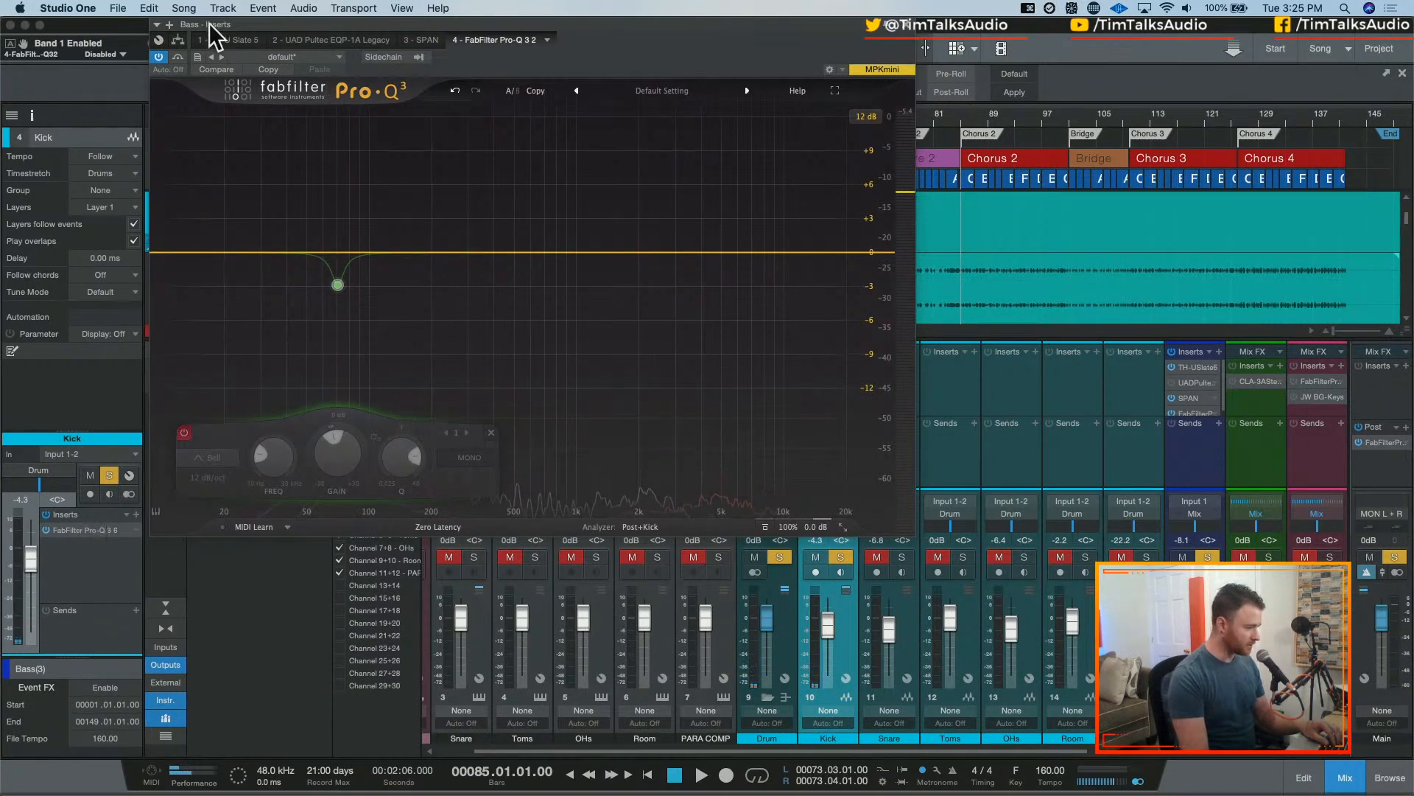
click(837, 621)
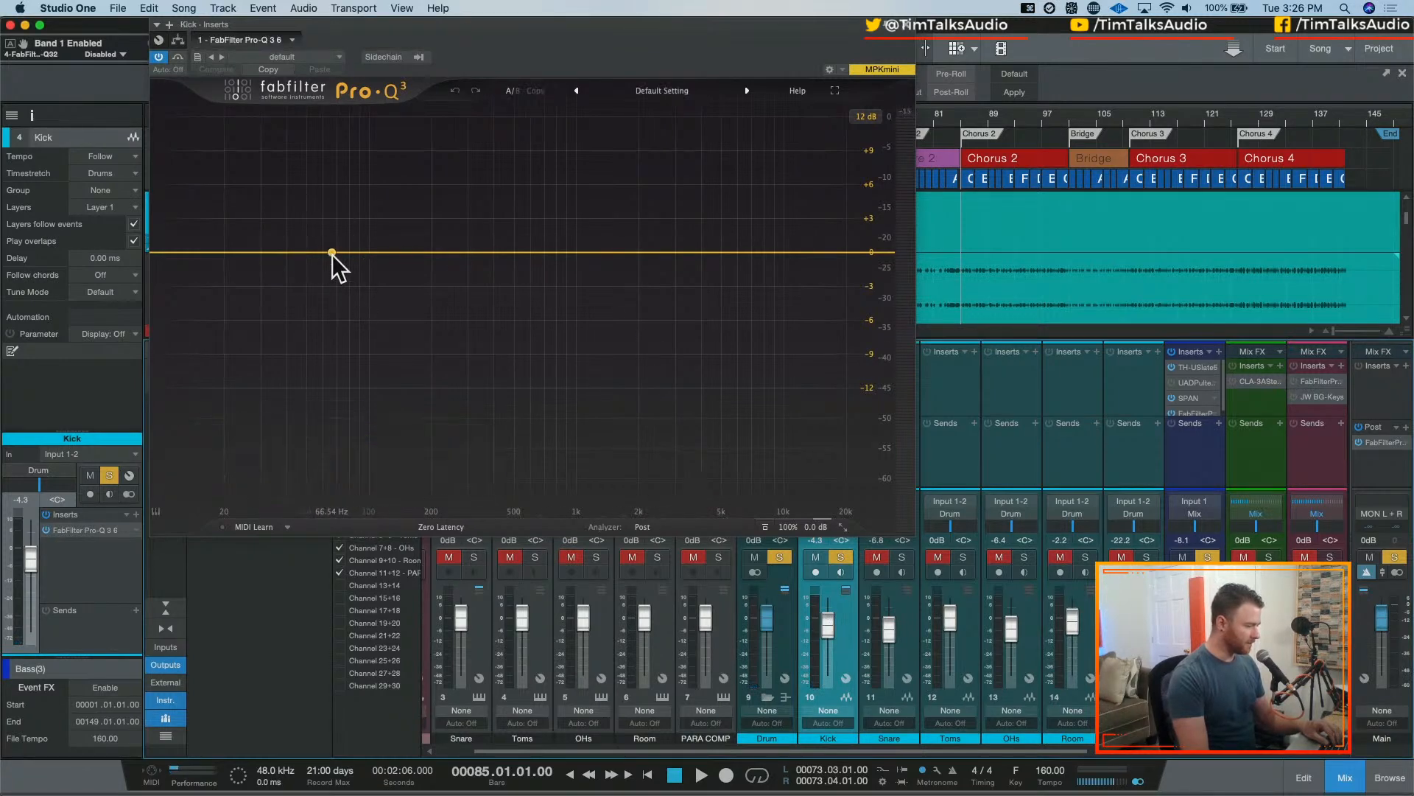
mouse_move(332, 253)
mouse_down()
mouse_move(339, 219)
mouse_move(339, 270)
mouse_up()
scroll(345, 227, up, 5)
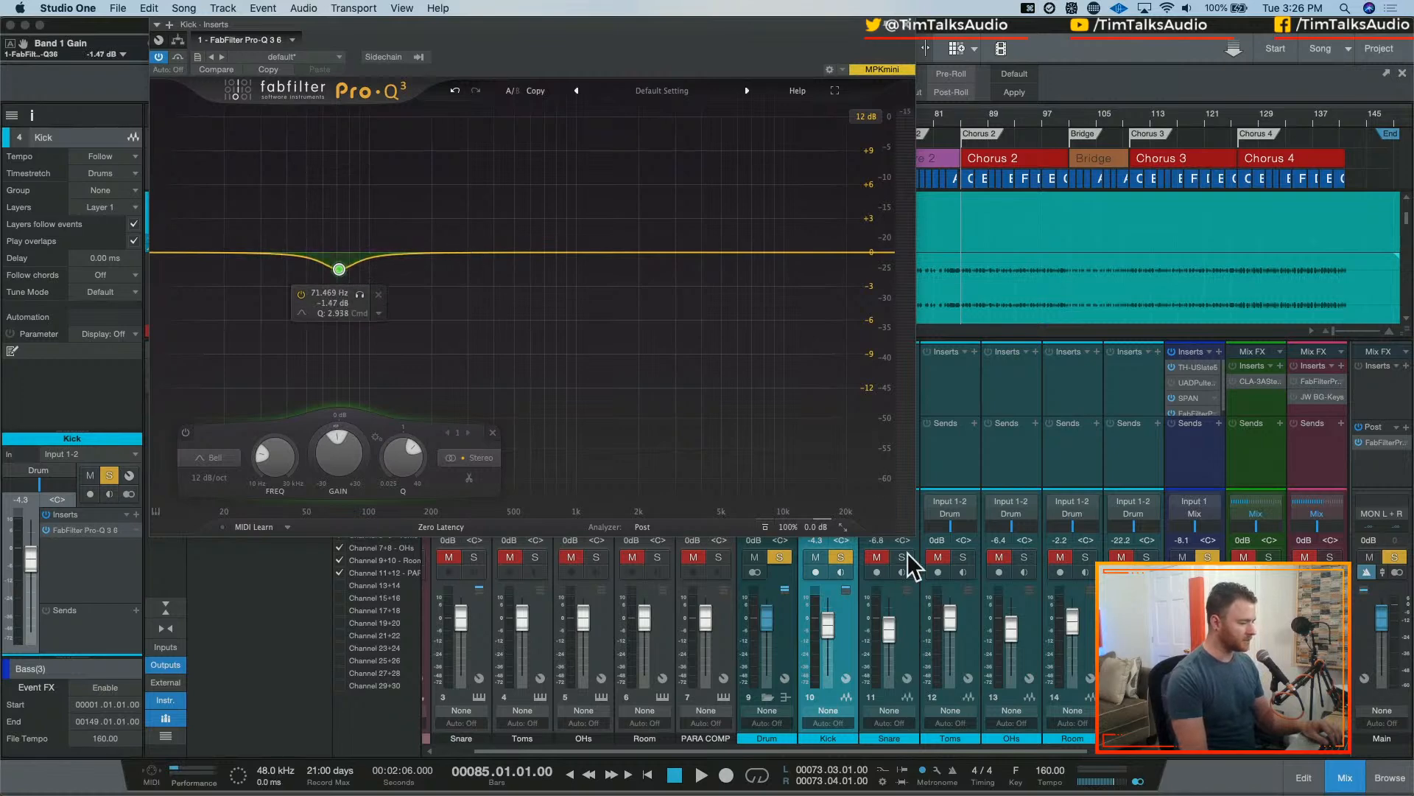
- Play kick and bass from Chorus 2 and compare both spectra in the Bass channel's Pro-Q 3
key(space)
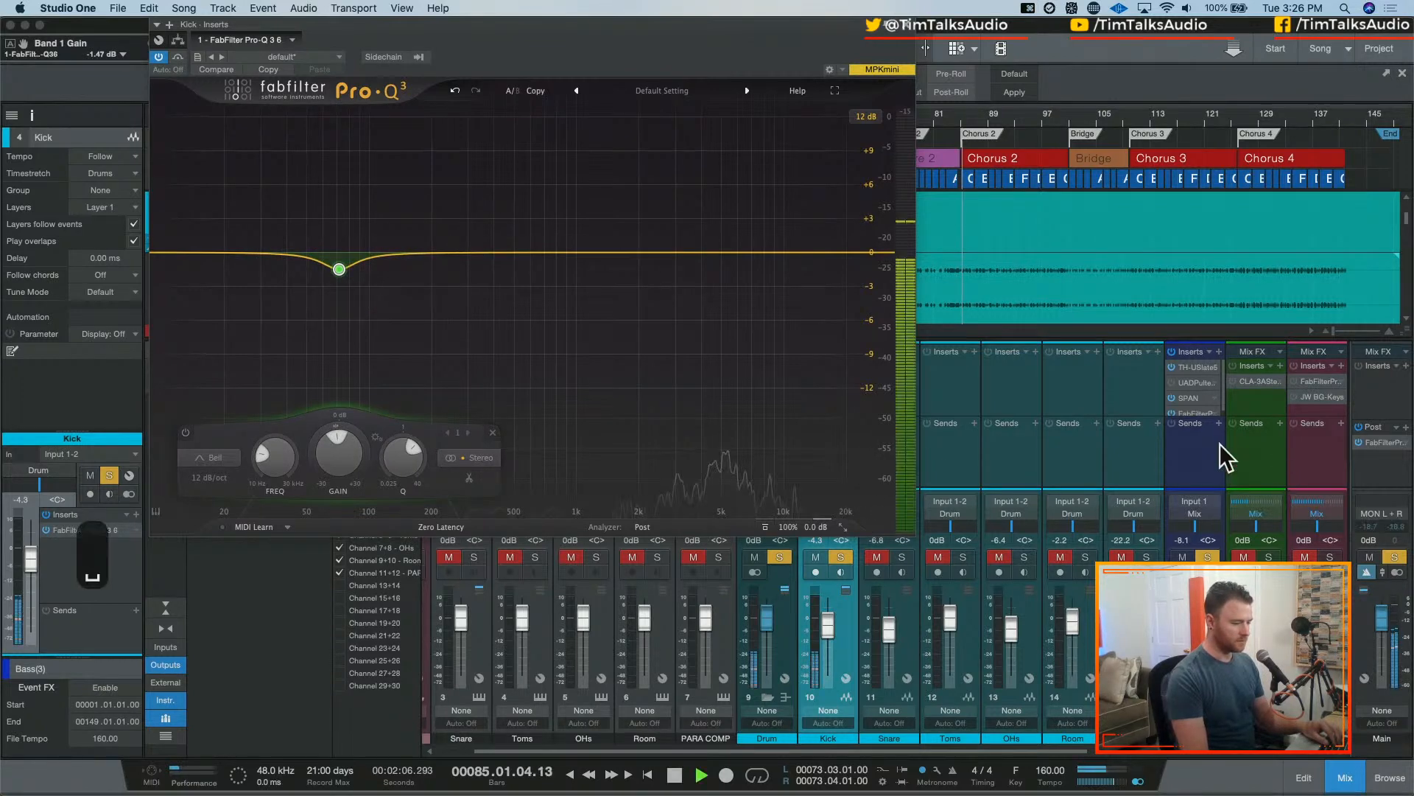
click(1191, 413)
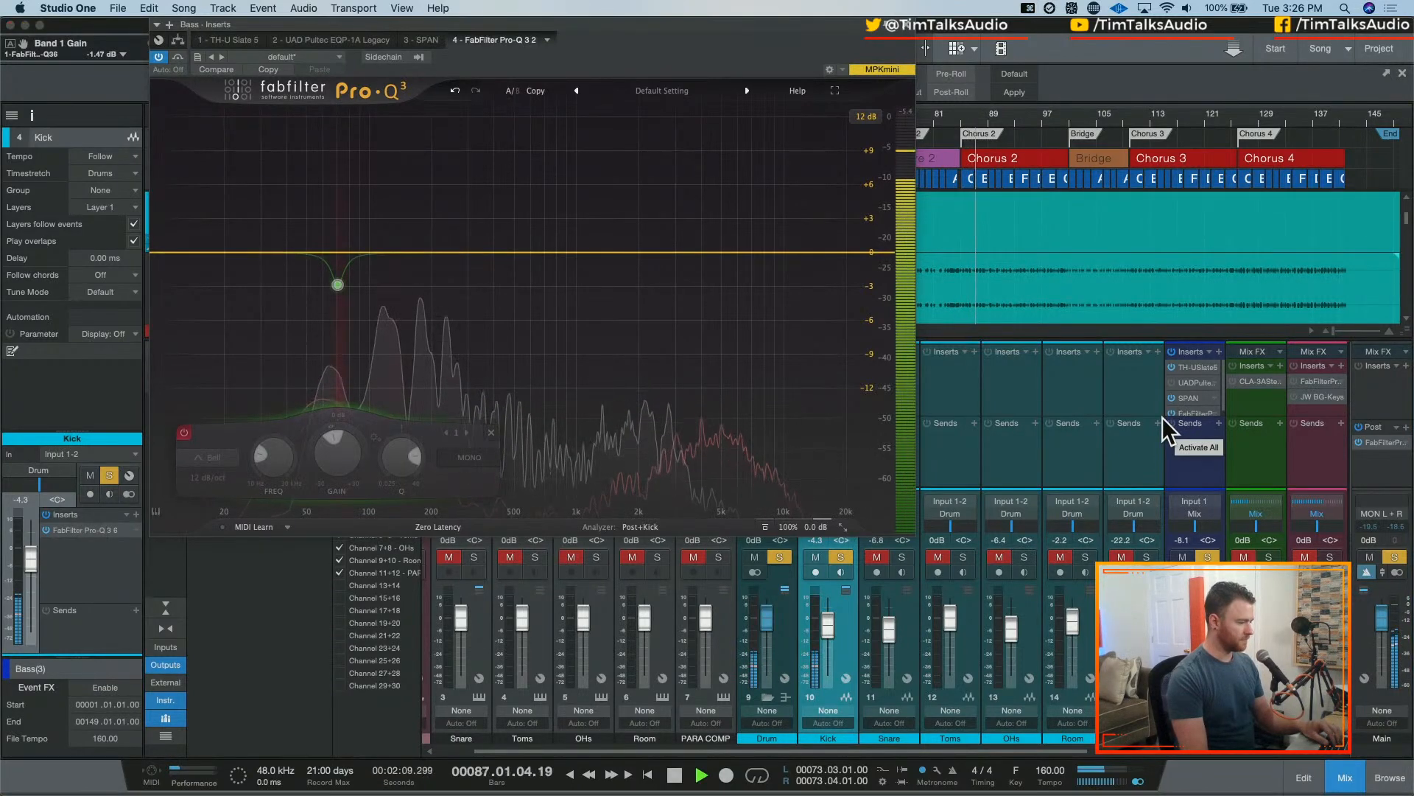
mouse_move(336, 325)
key(space)
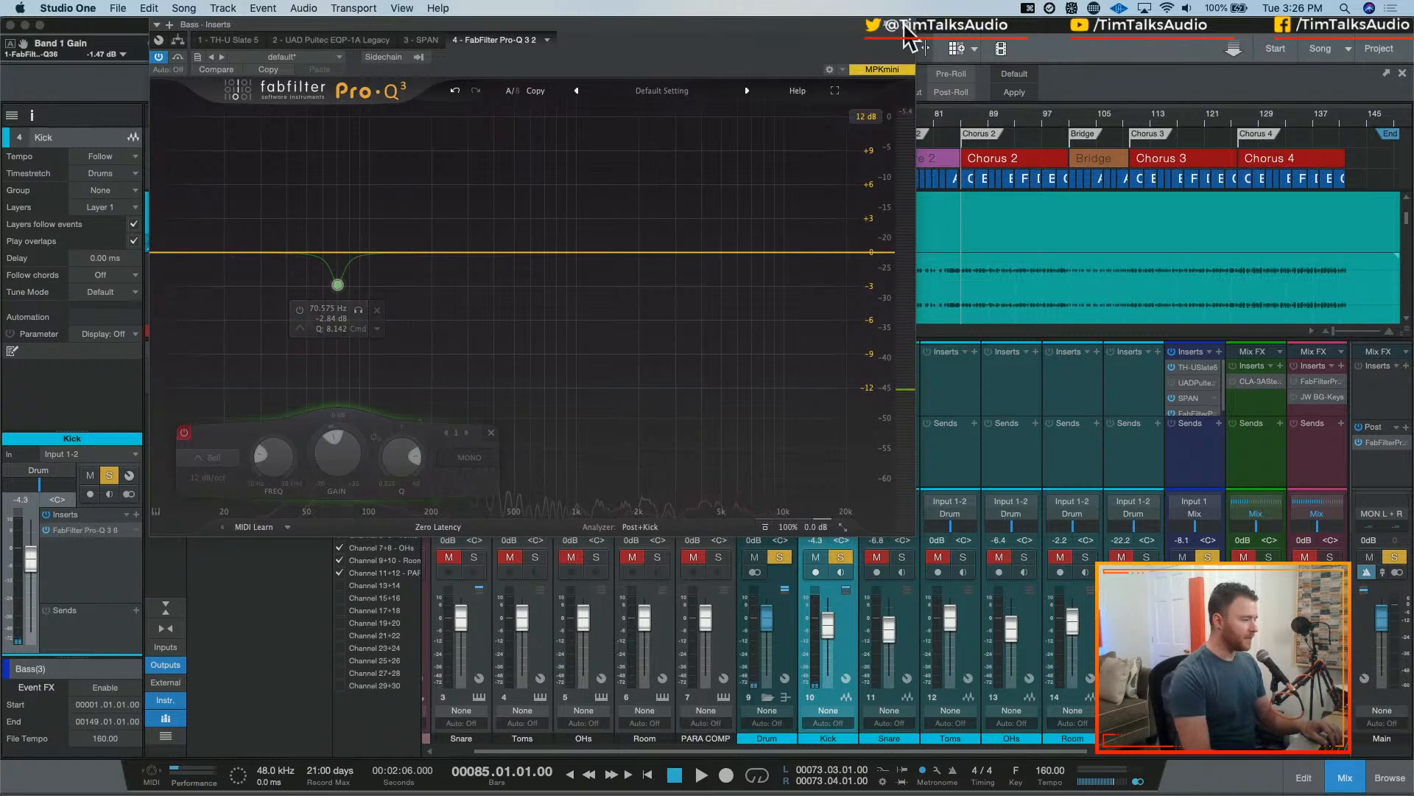
- Switch to SPAN on the Bass channel and look through its spectrum mode, routing and preset options
click(418, 42)
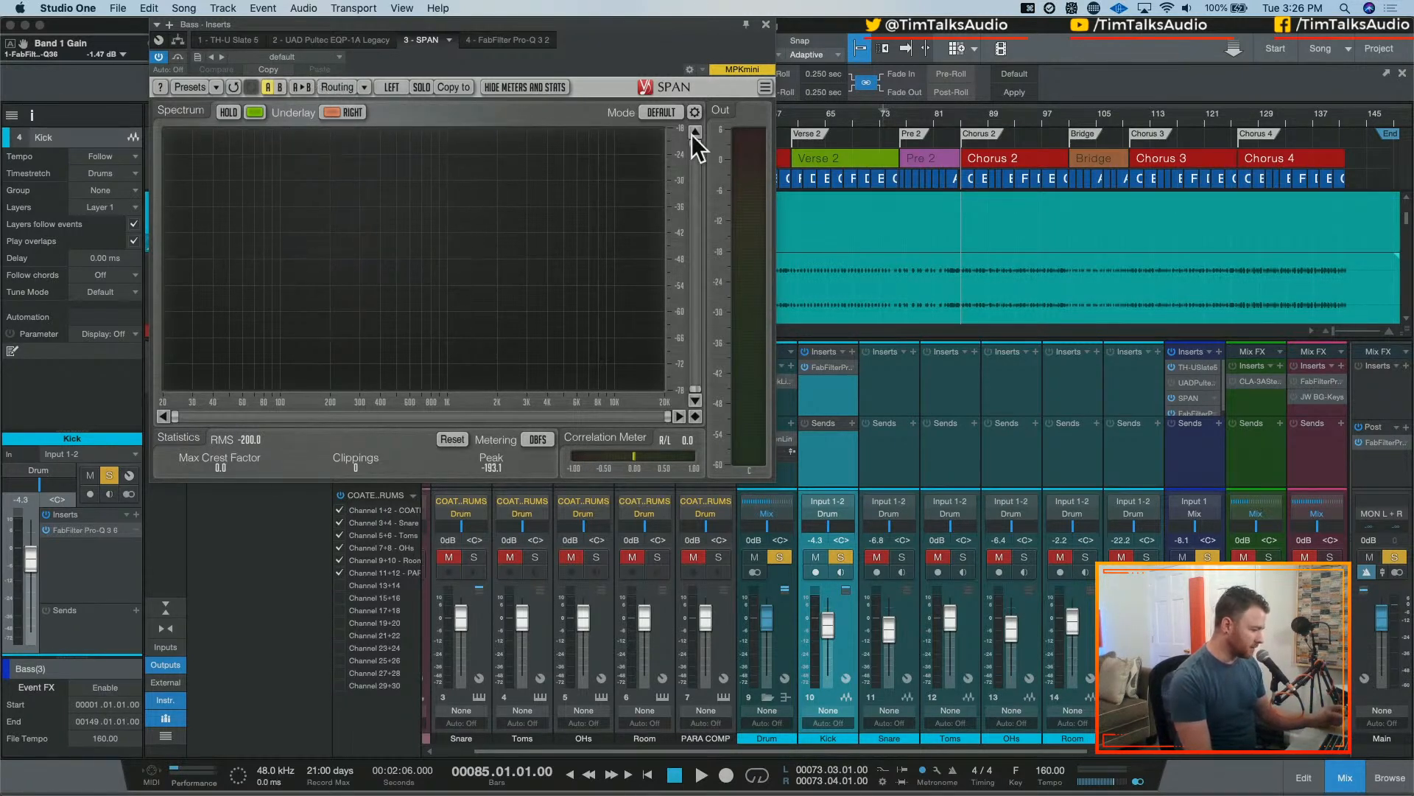
click(661, 113)
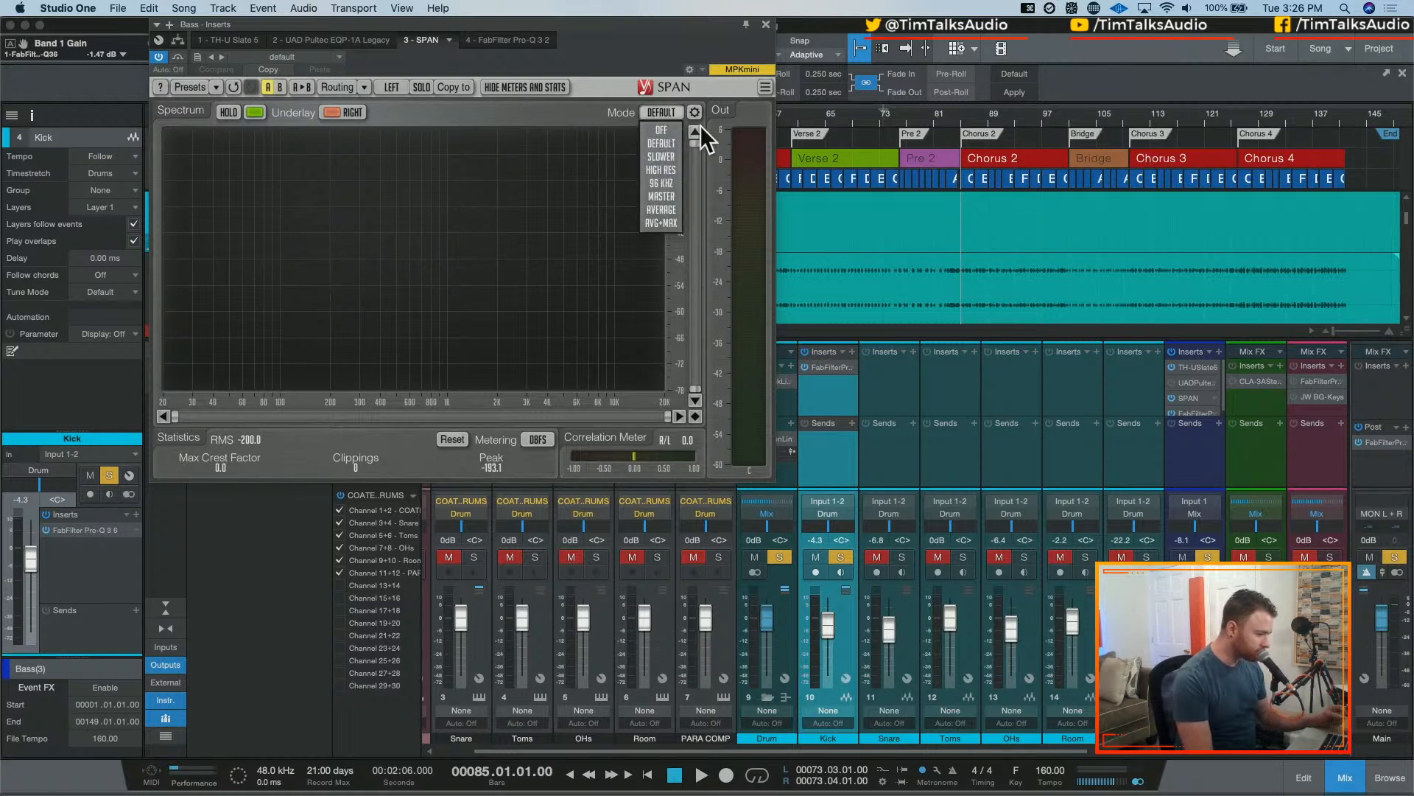
click(618, 107)
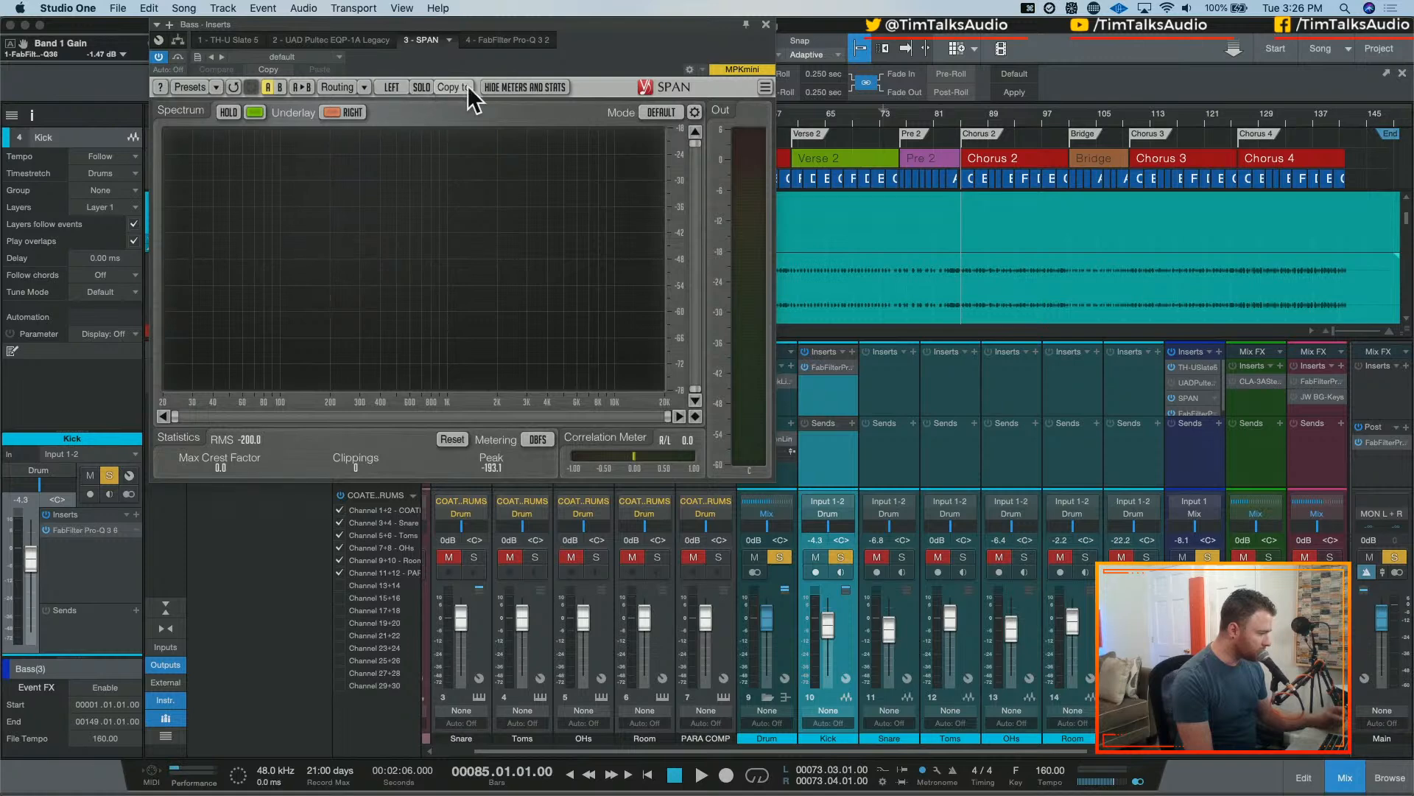
click(364, 87)
click(533, 106)
click(282, 86)
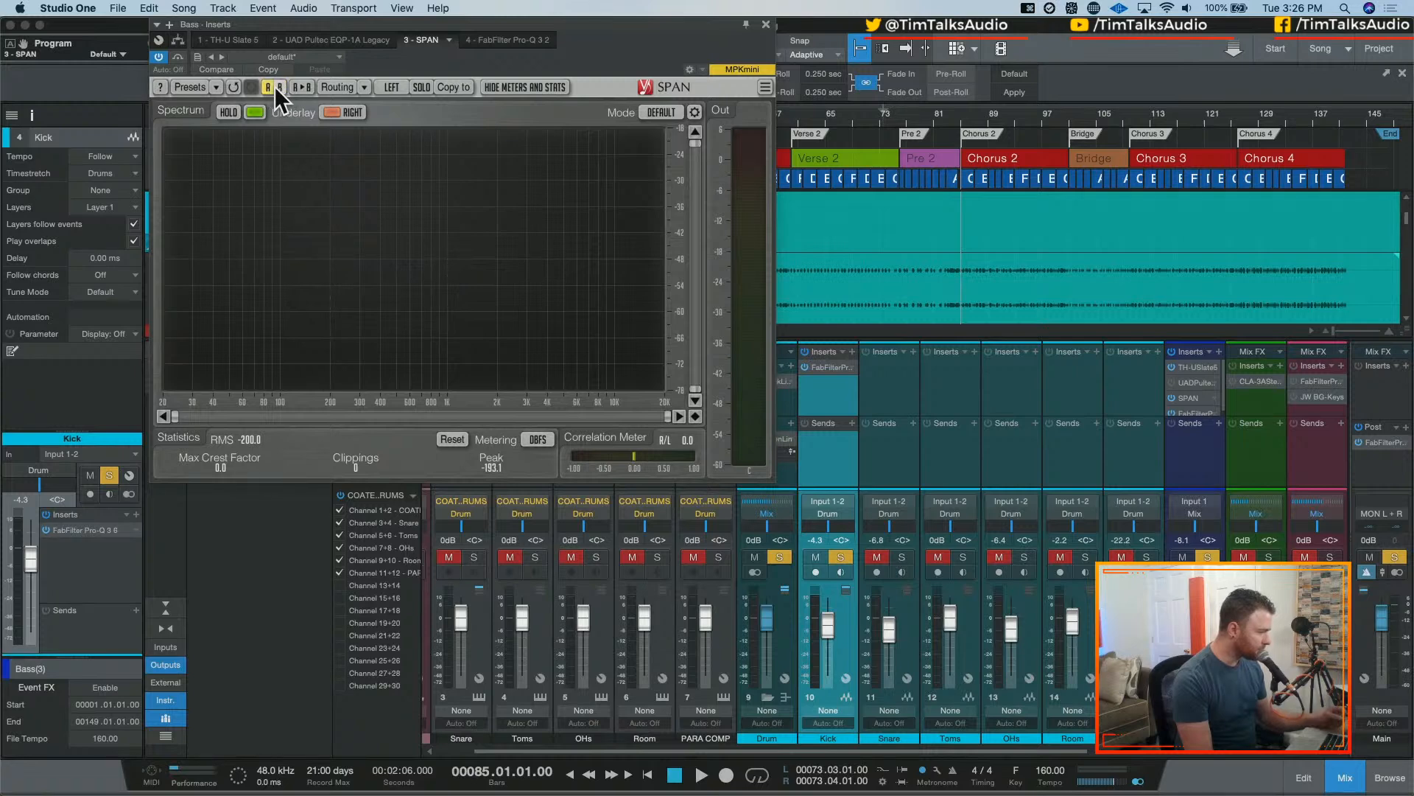
click(217, 87)
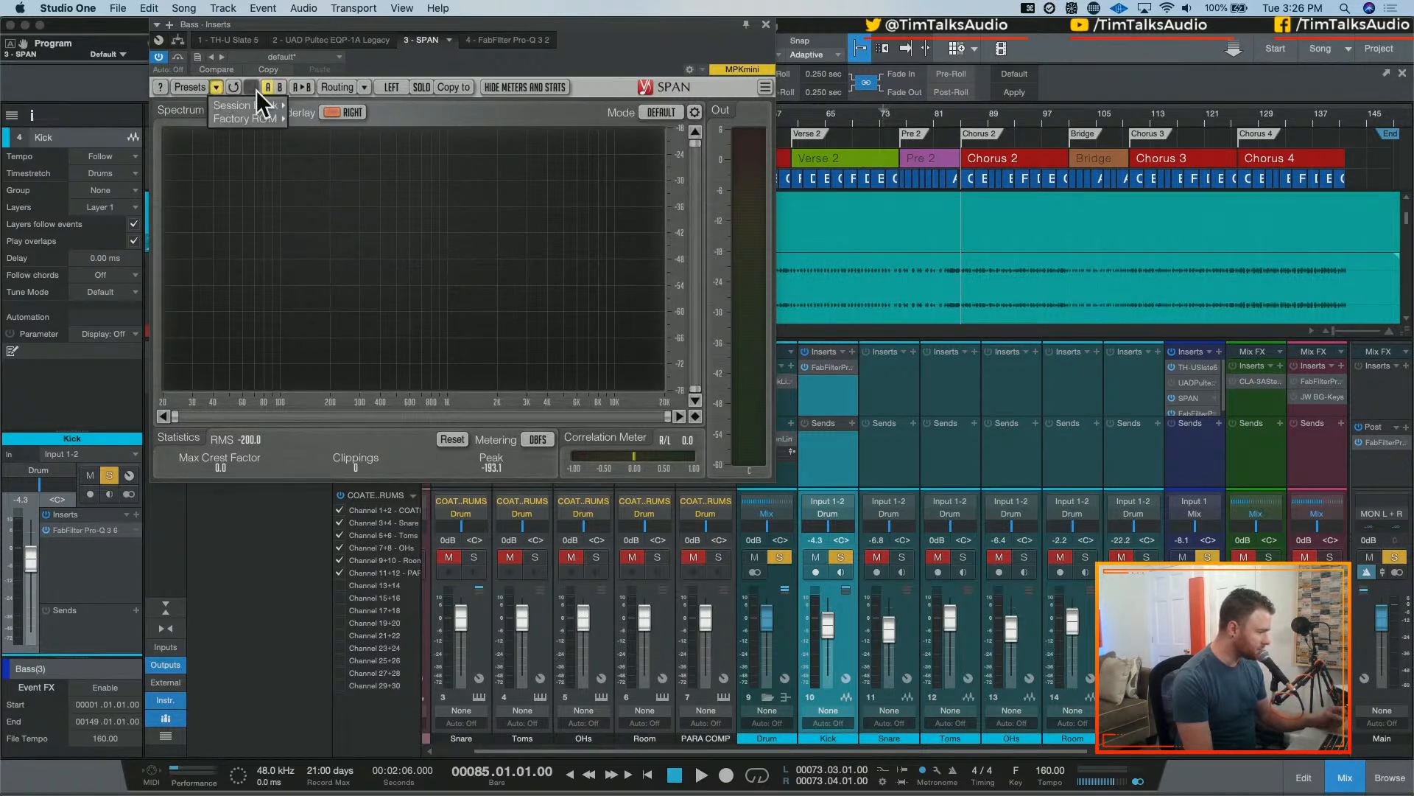
click(393, 107)
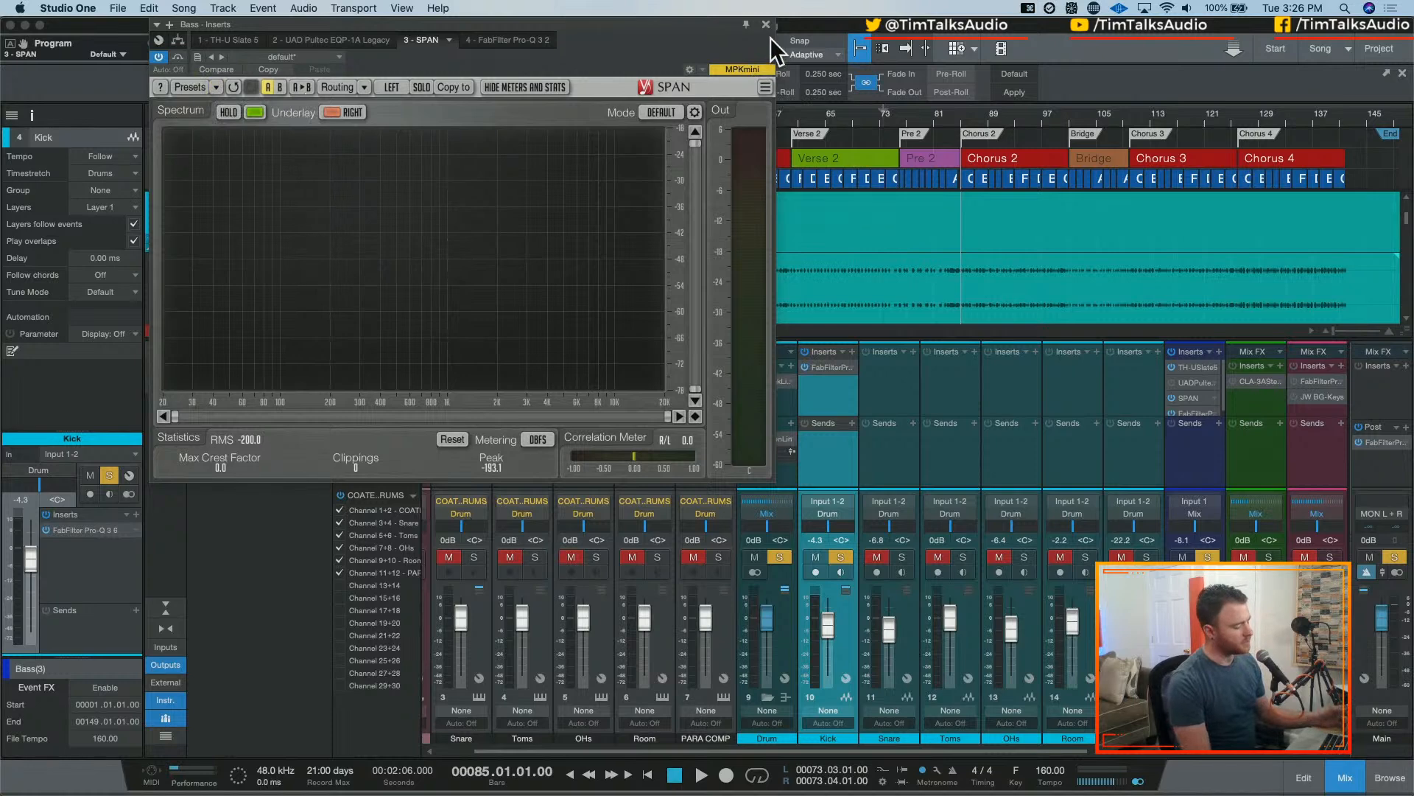
click(1194, 463)
click(1134, 464)
key(cmd+z)
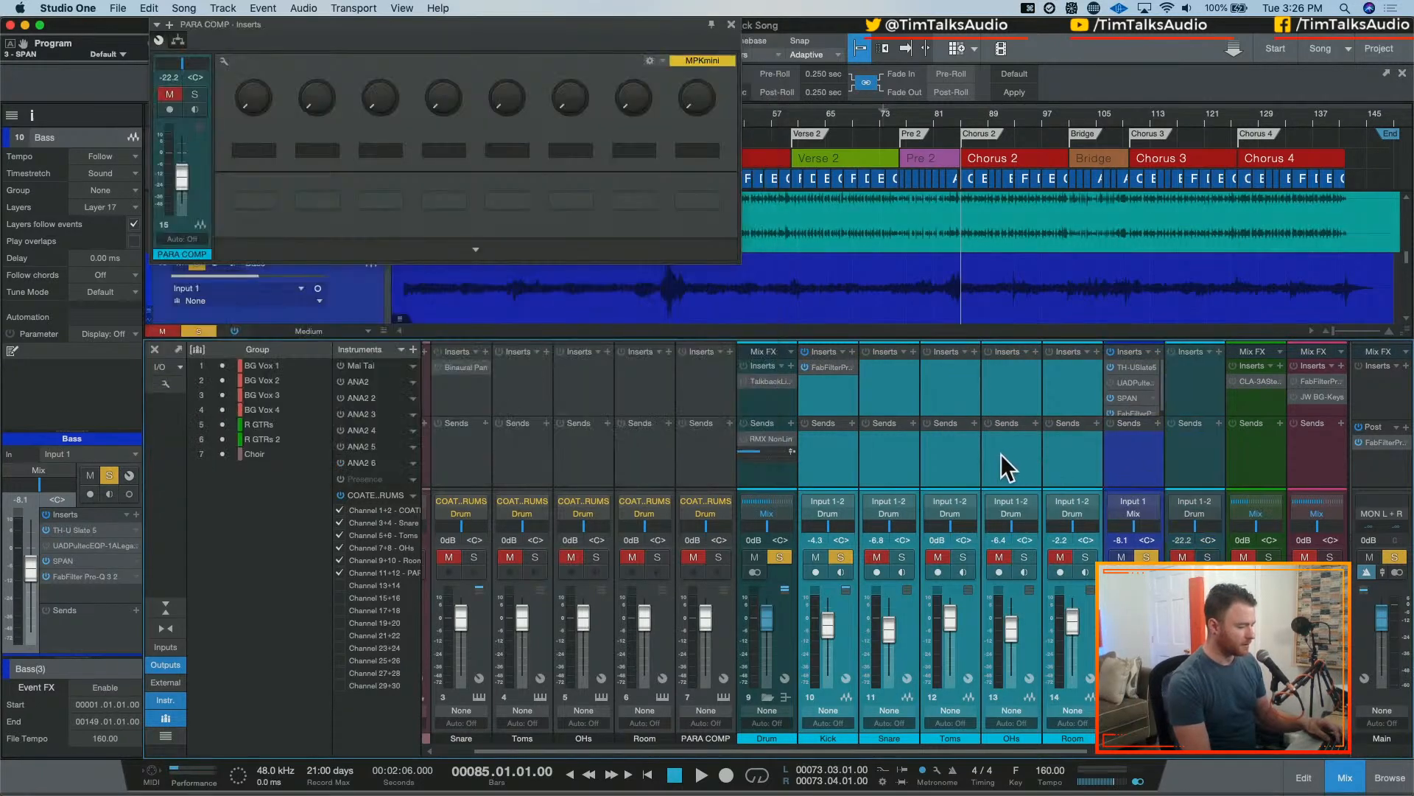
click(1004, 464)
key(super+z)
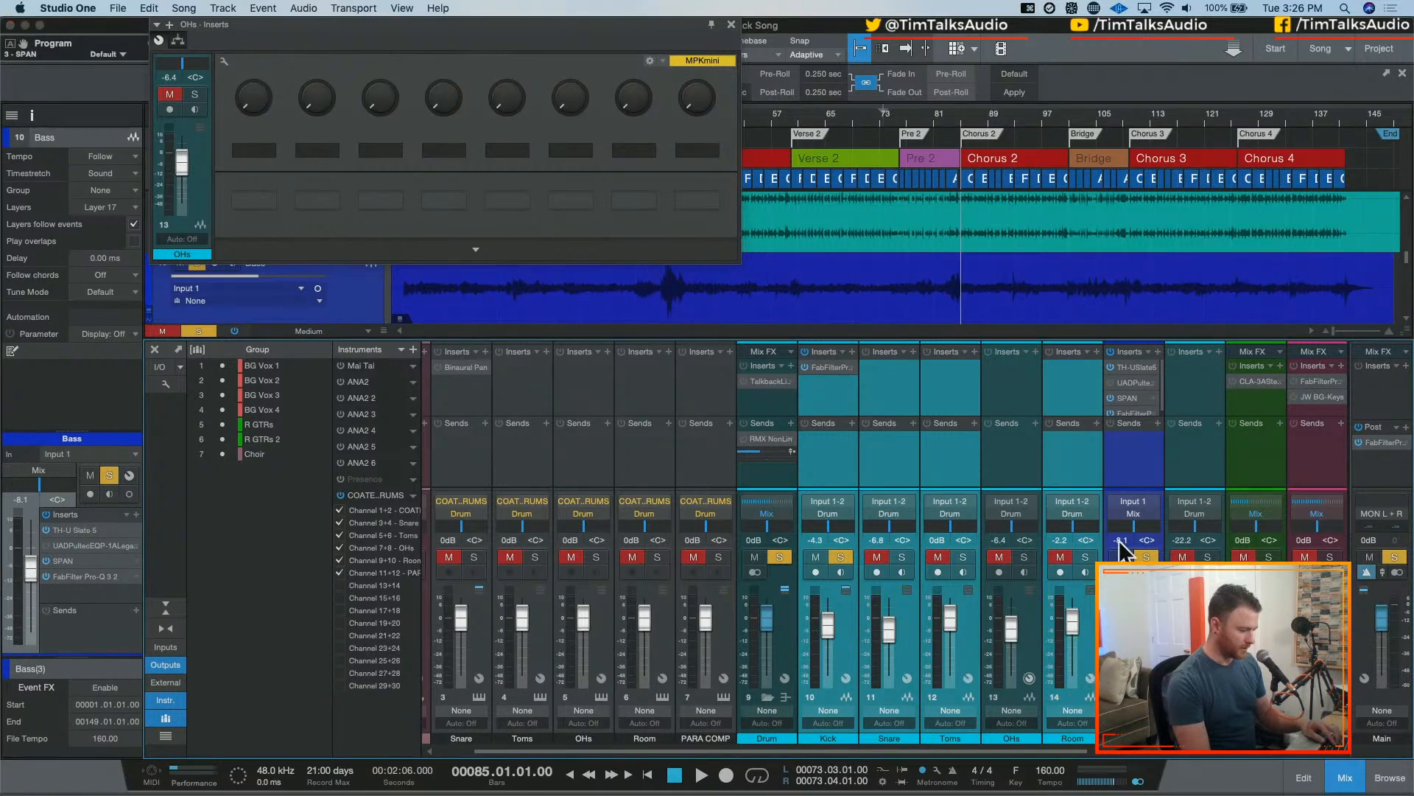
drag(1194, 739, 1120, 738)
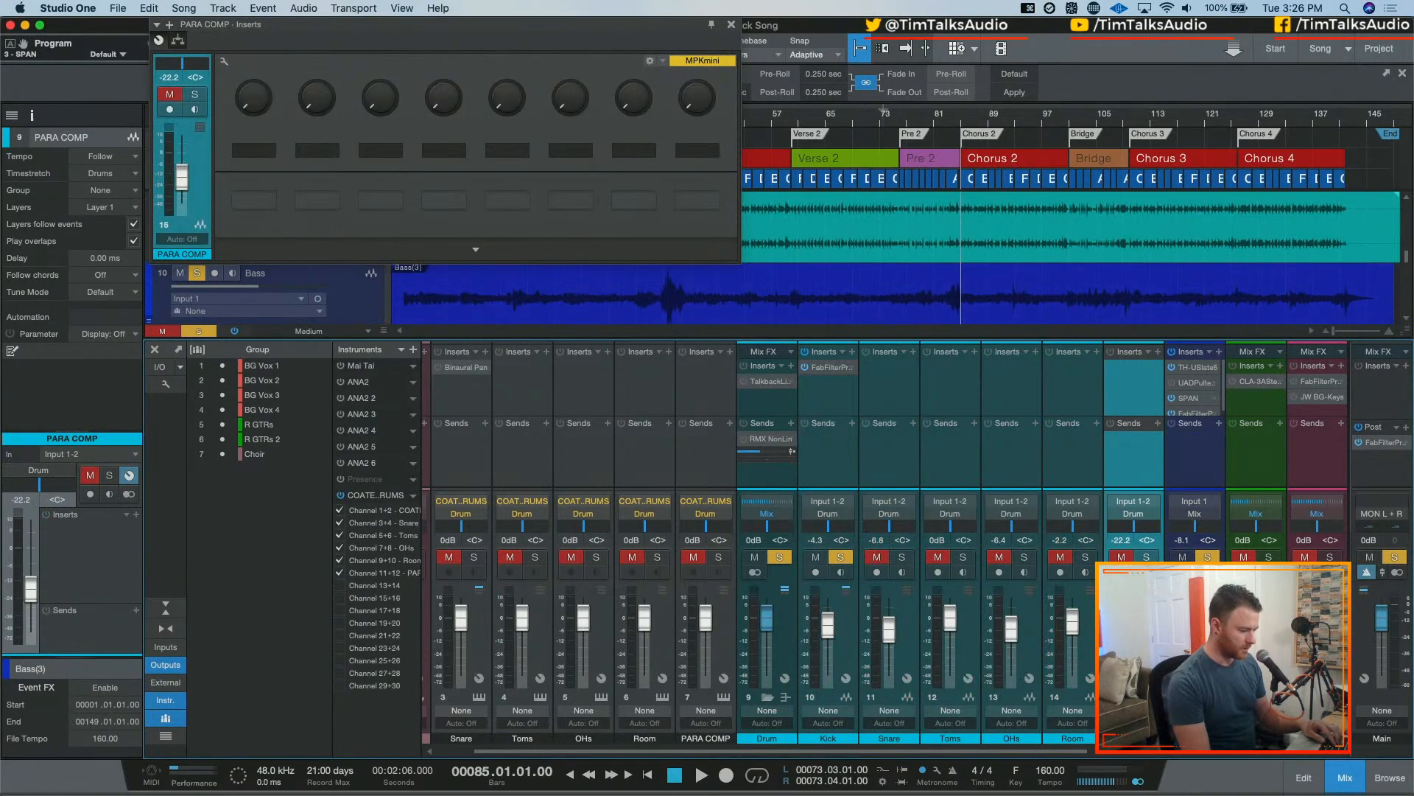
- Clear the channel solos and send both the Kick and the Bass channels to a new bus channel
click(841, 557)
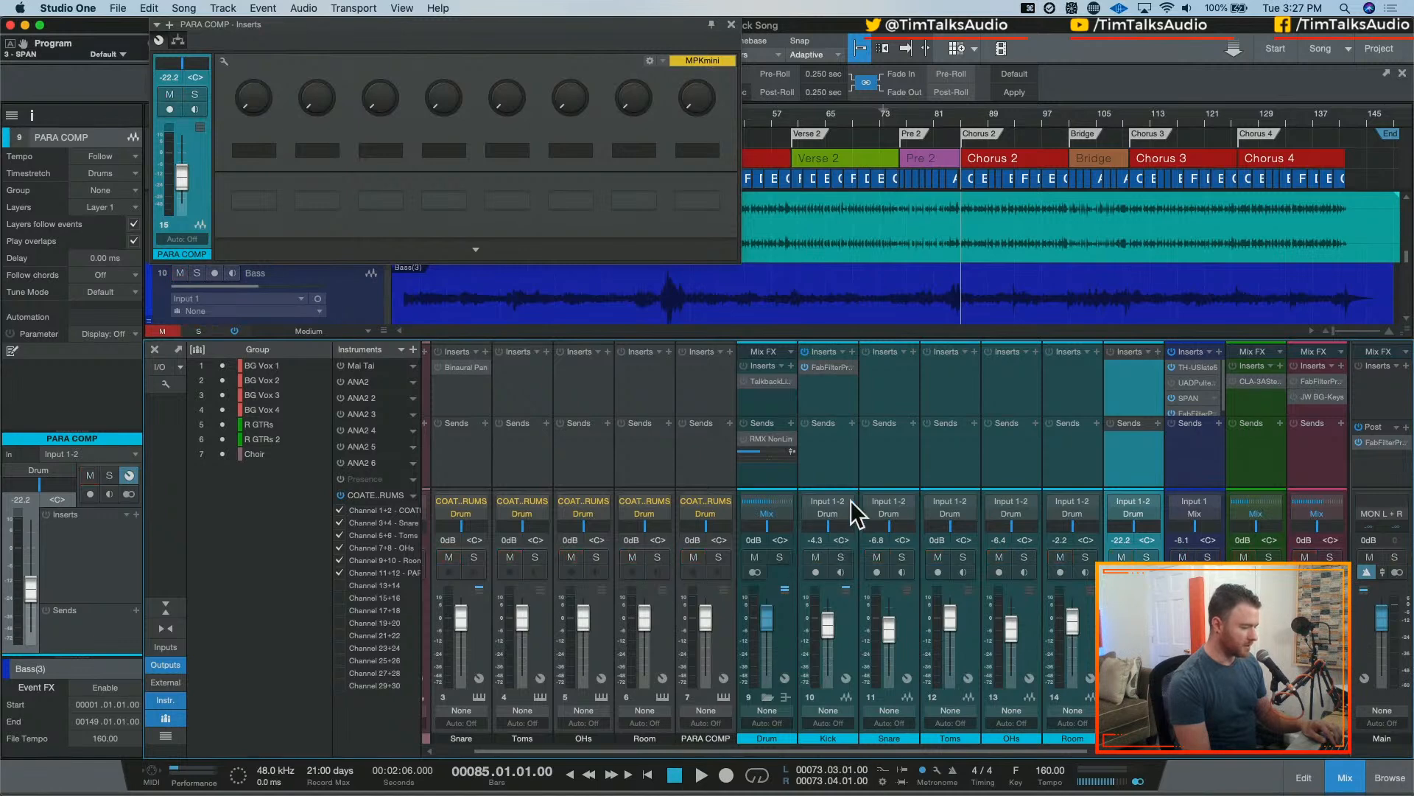
click(831, 367)
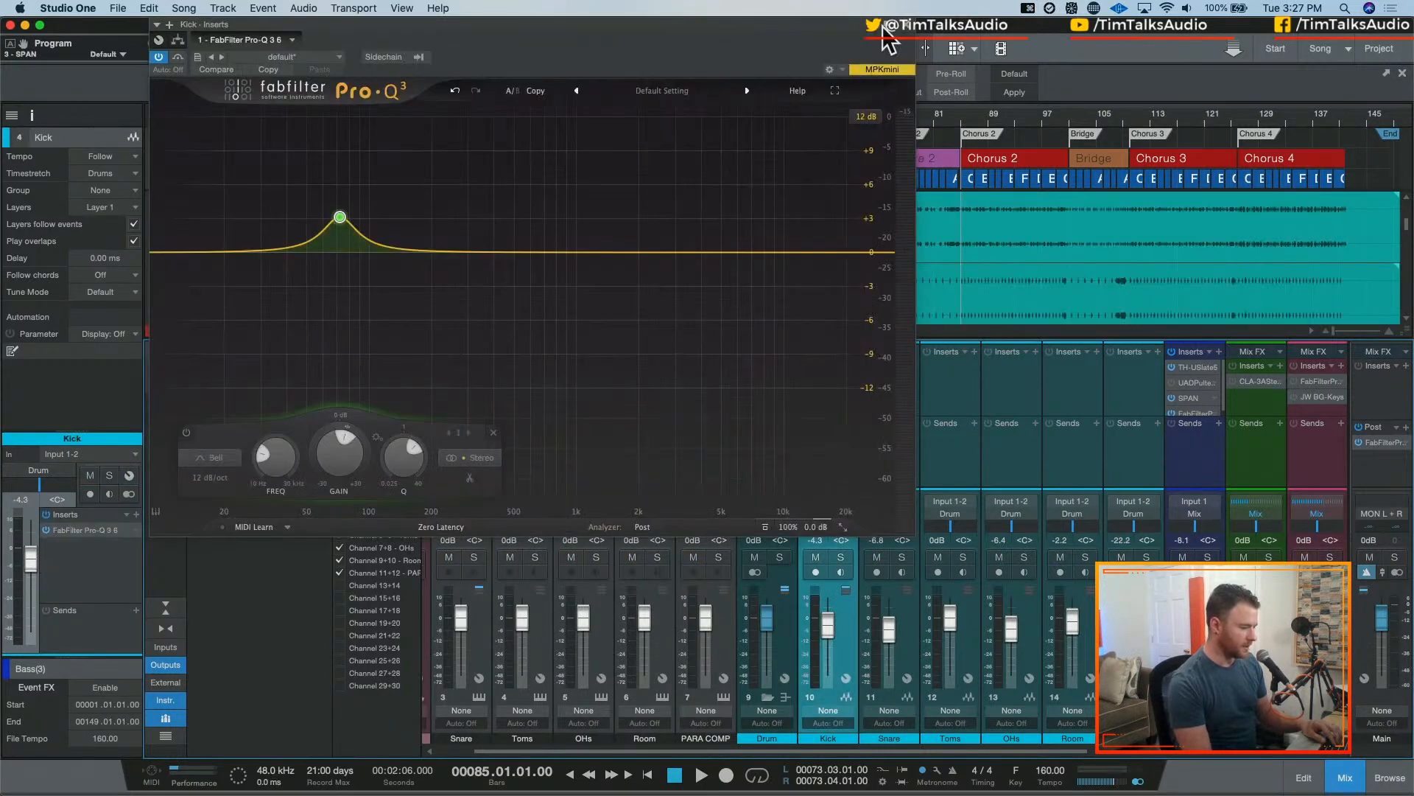
key(super+w)
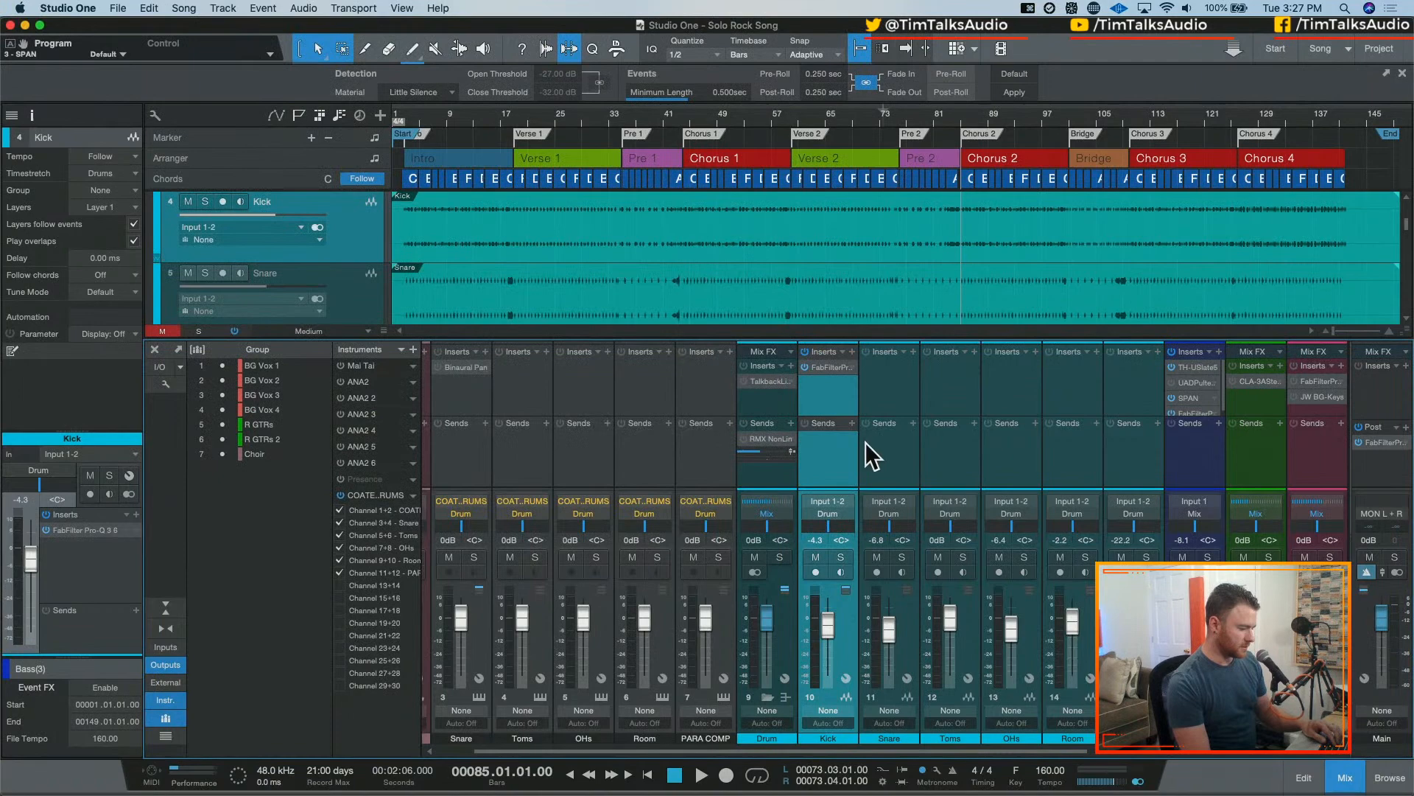
click(852, 423)
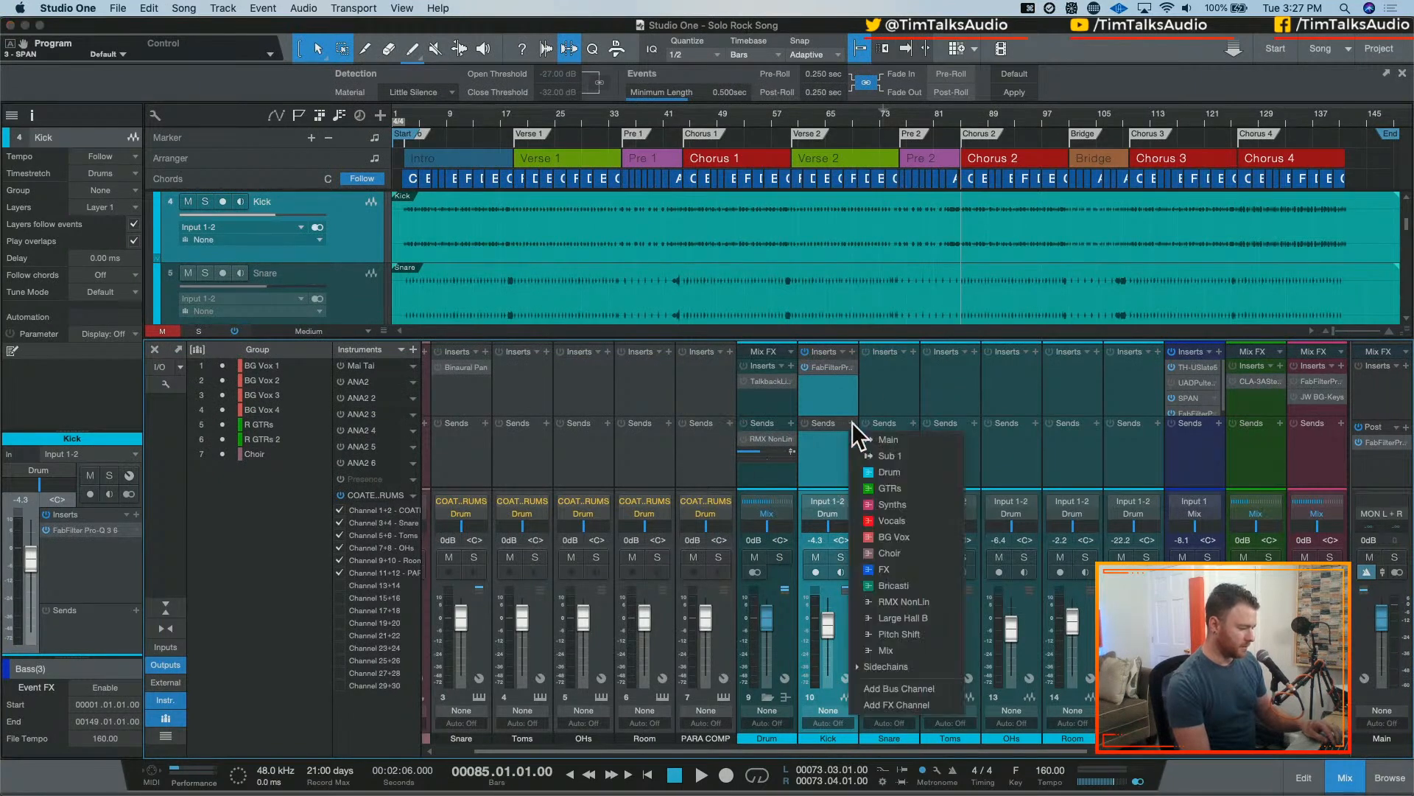
click(919, 688)
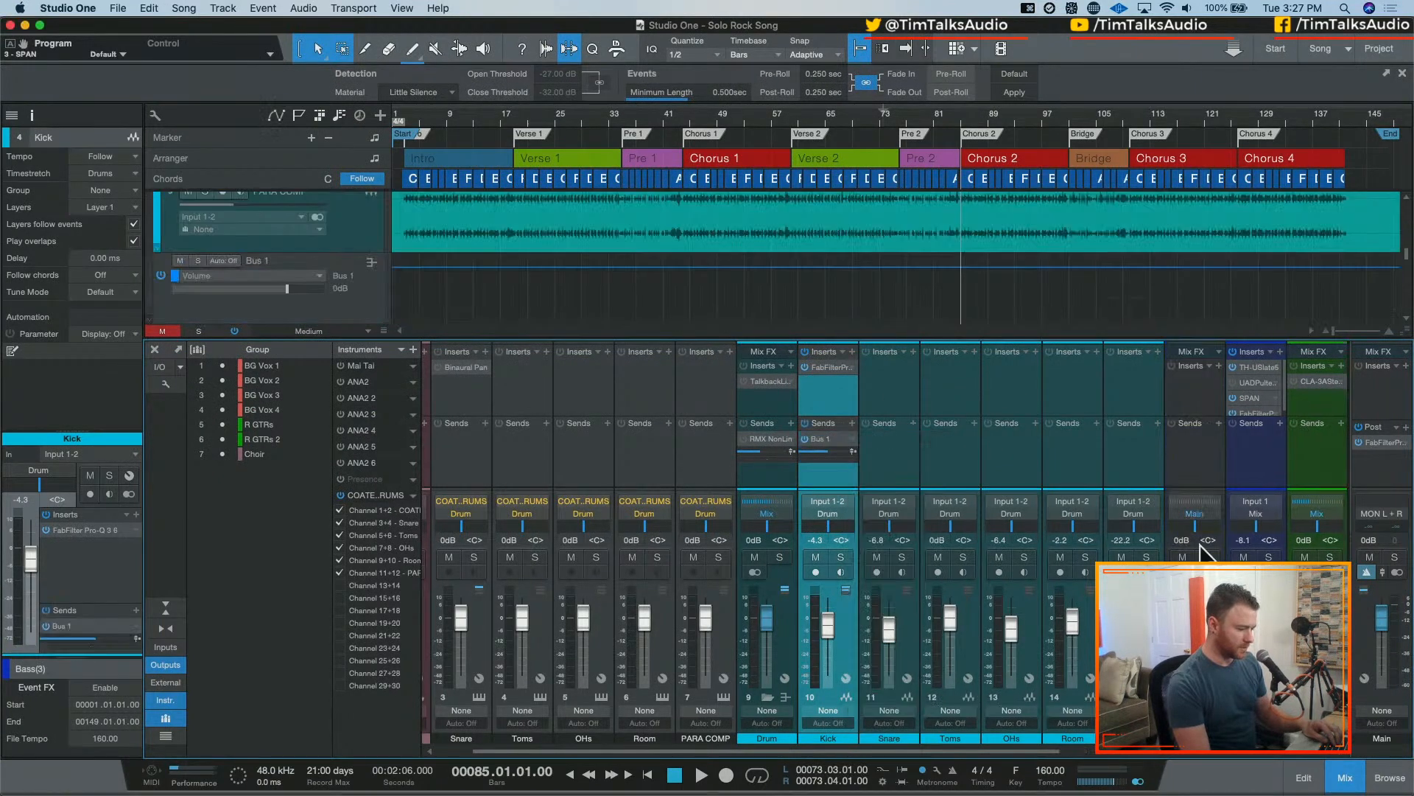
click(1280, 424)
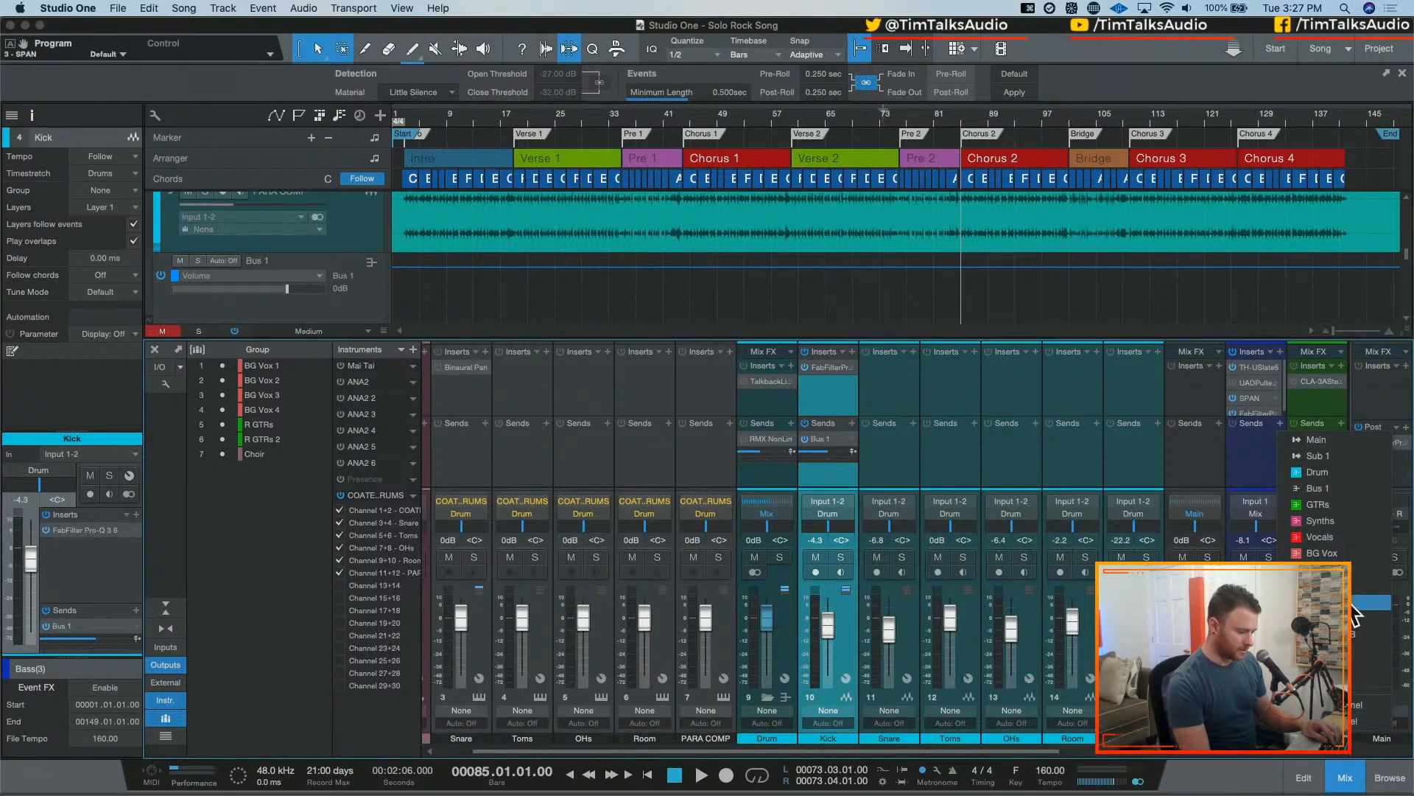
click(1317, 488)
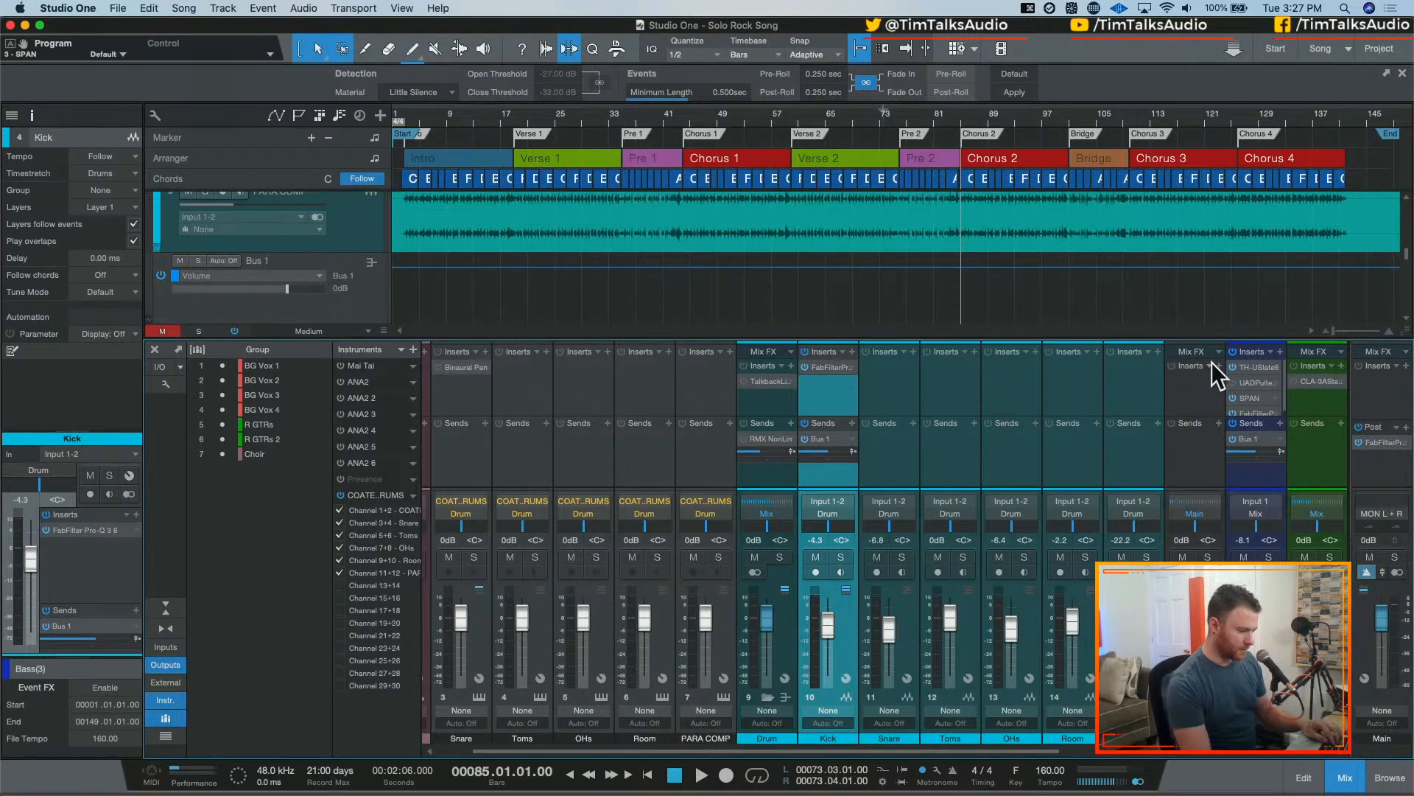
- Insert SPAN on Bus 1 and play the soloed Kick and Bass from Chorus 2 through it
drag(1181, 390, 1183, 394)
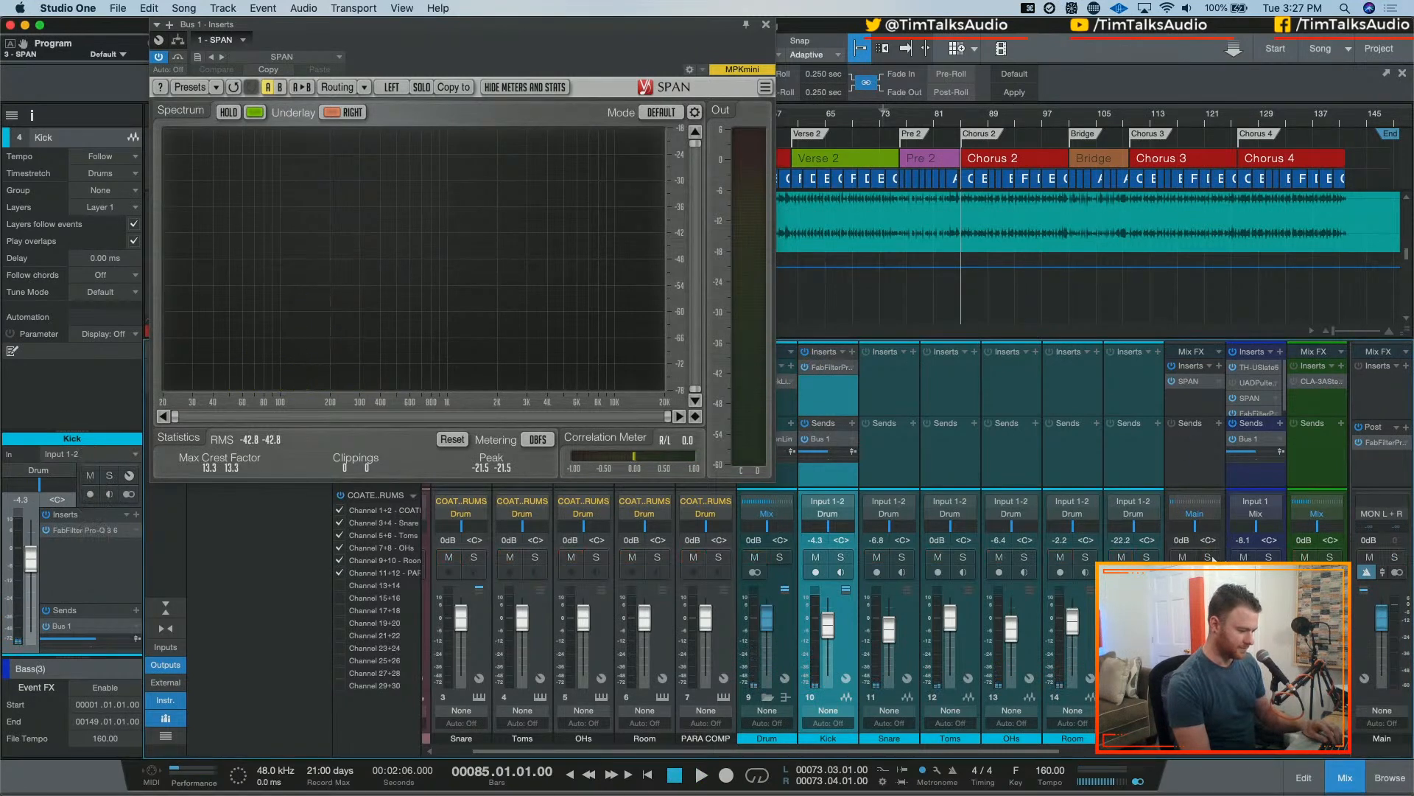
click(1268, 557)
click(841, 557)
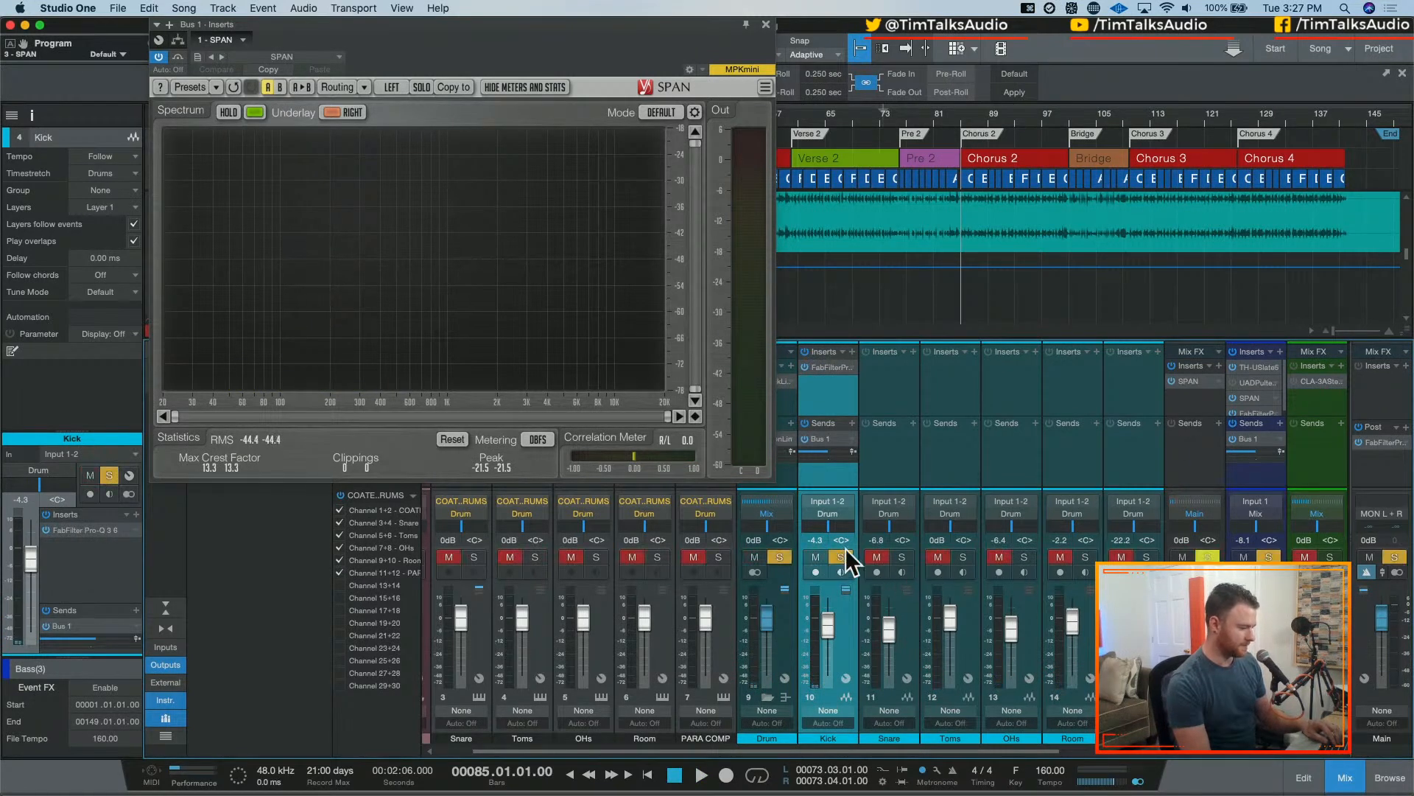
key(space)
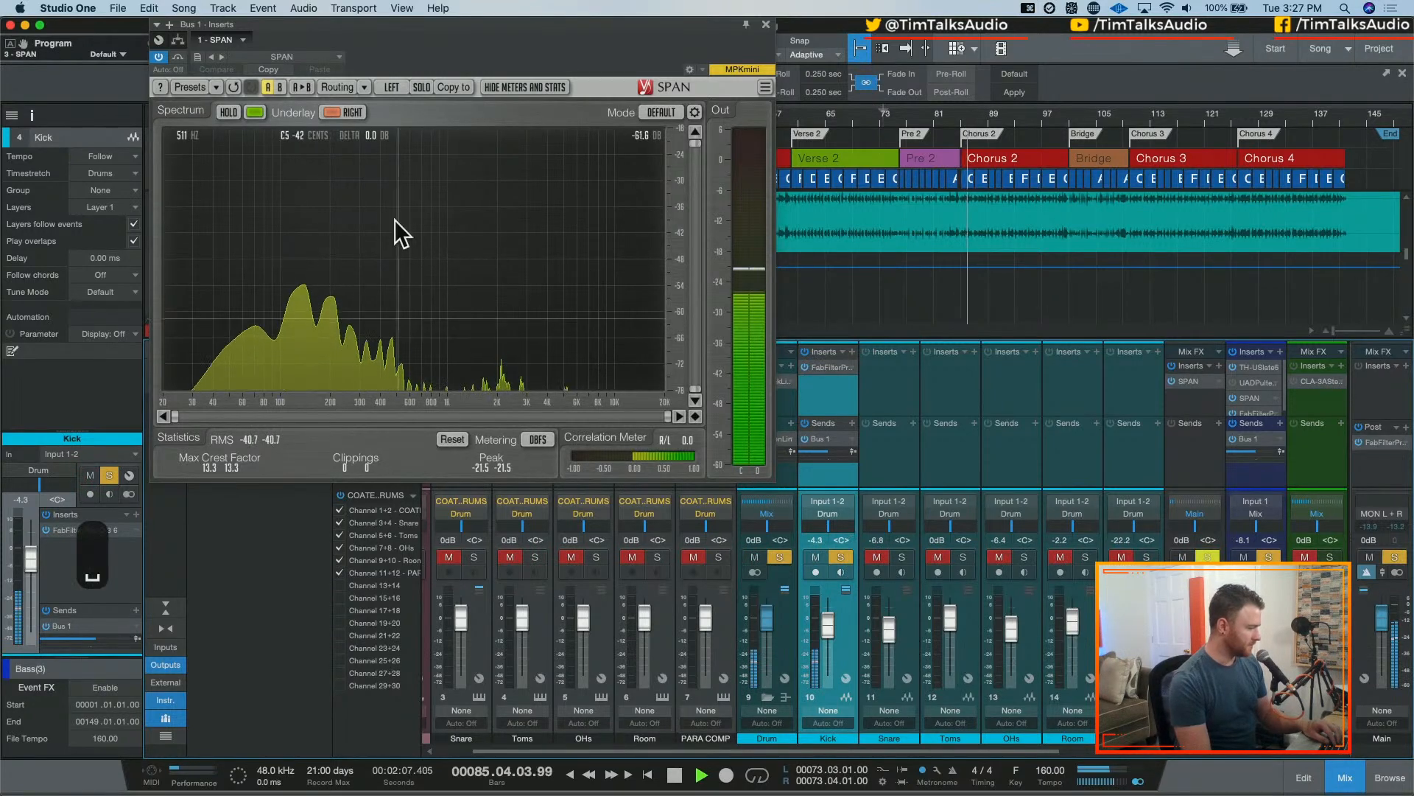
key(space)
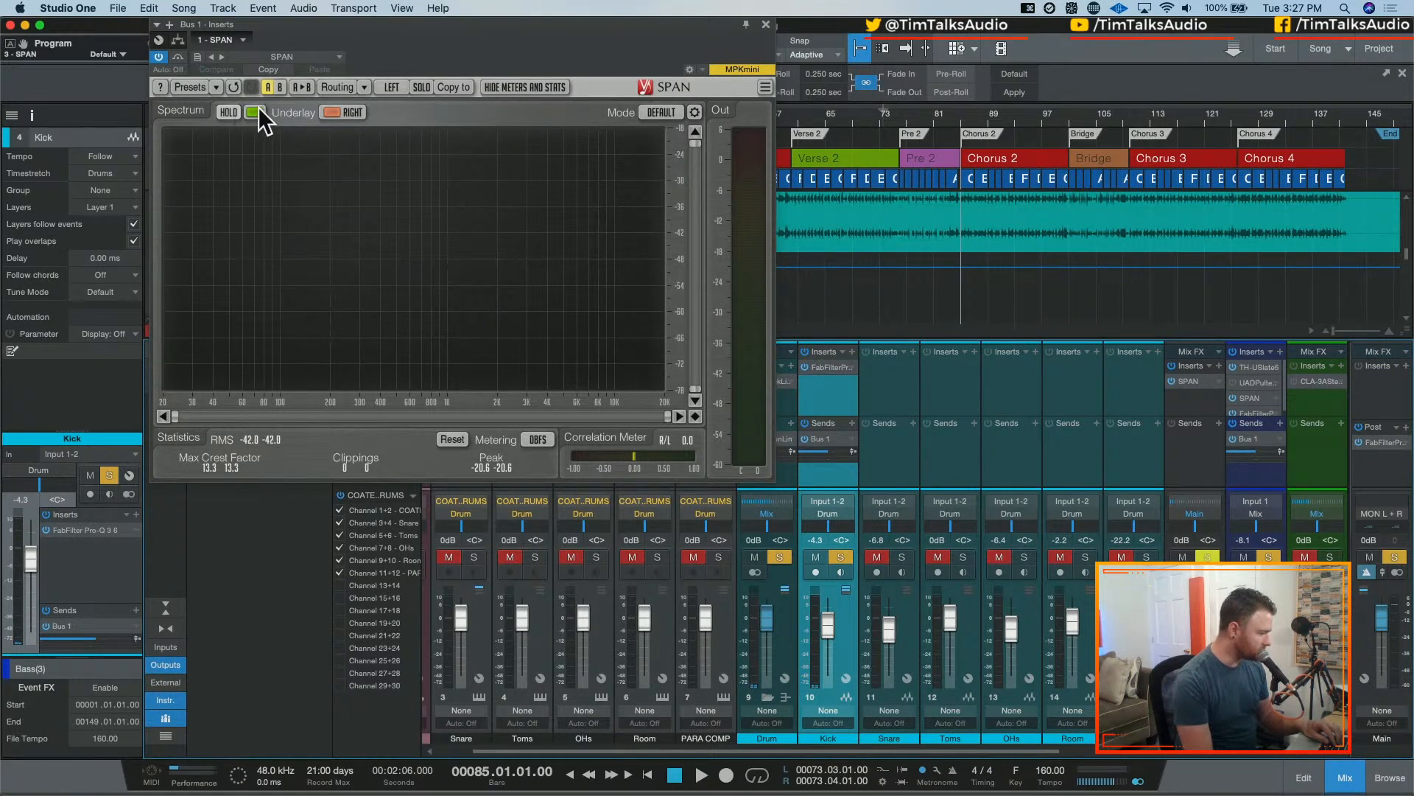
- Try the Dual Mono routing in Bus 1's SPAN and check the spectrum during playback
click(365, 87)
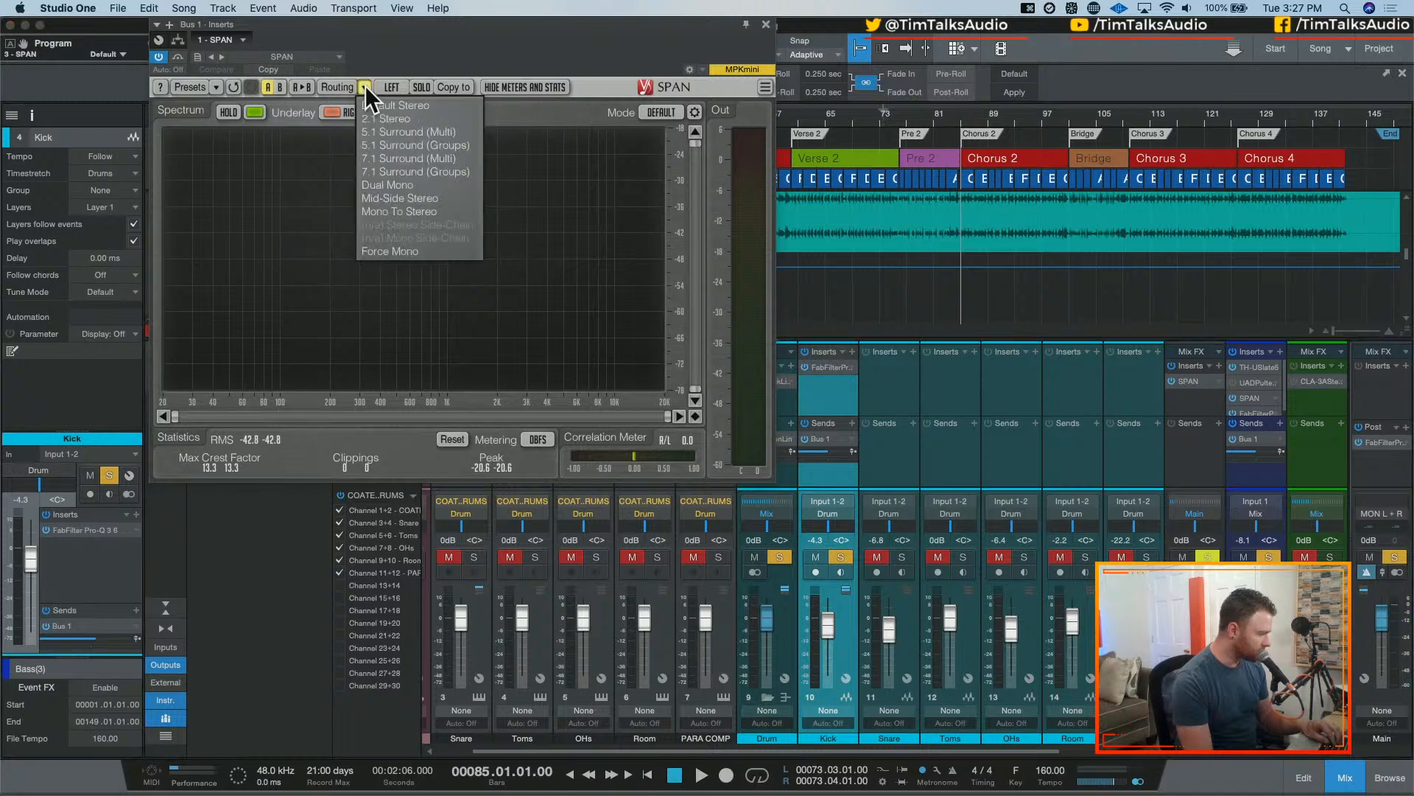
click(411, 183)
key(space)
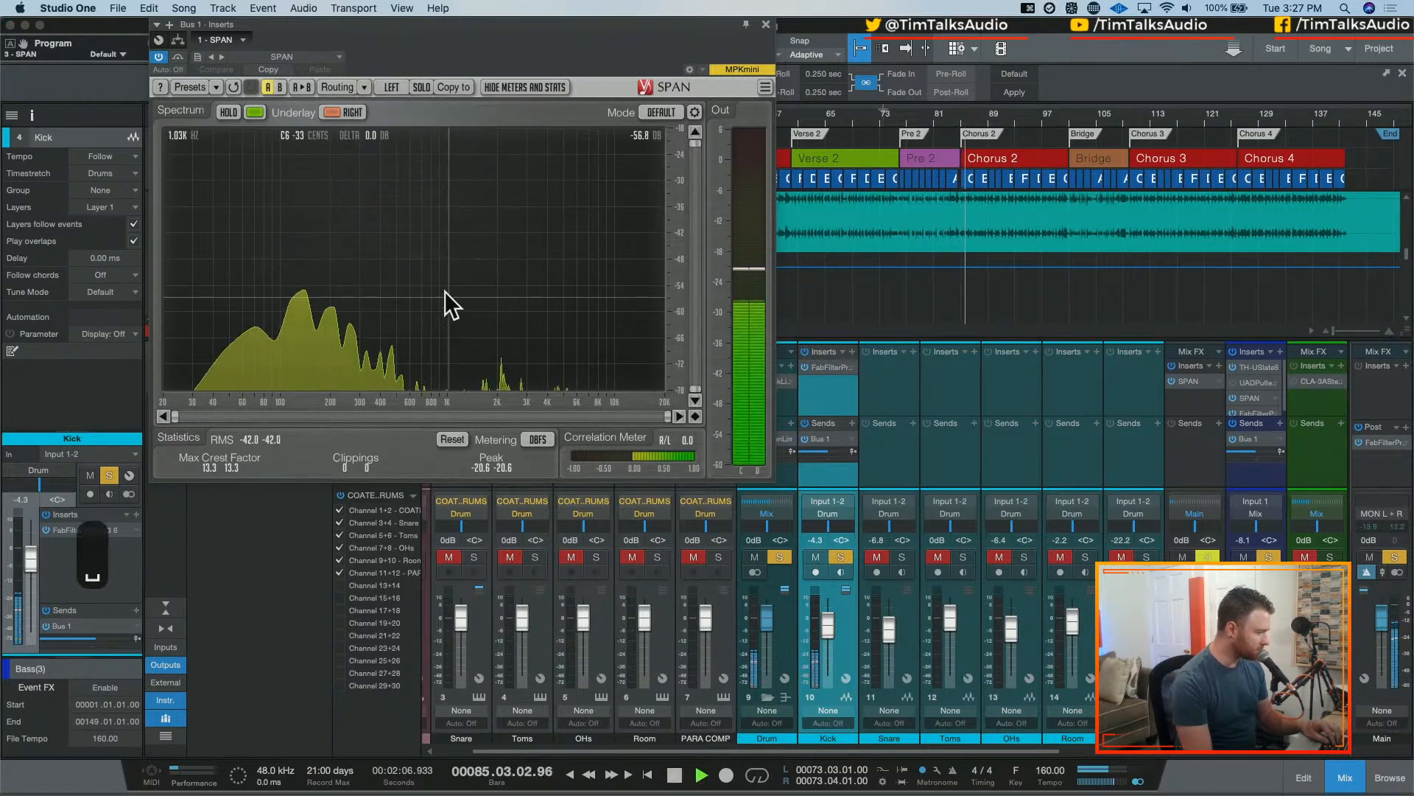
key(space)
click(364, 87)
click(402, 144)
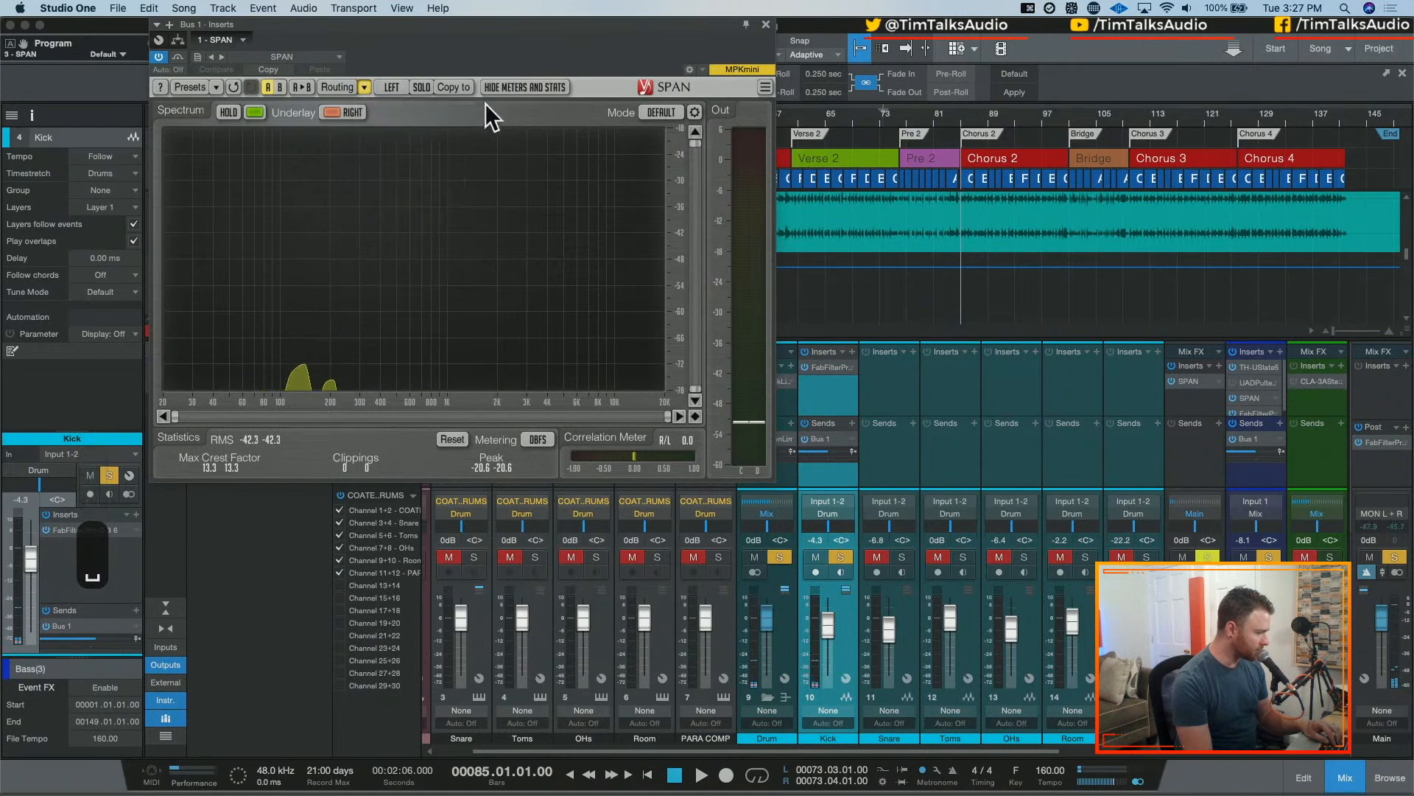
- Show the right channel's spectrum in SPAN with the LEFT channel as underlay during playback
key(space)
click(352, 109)
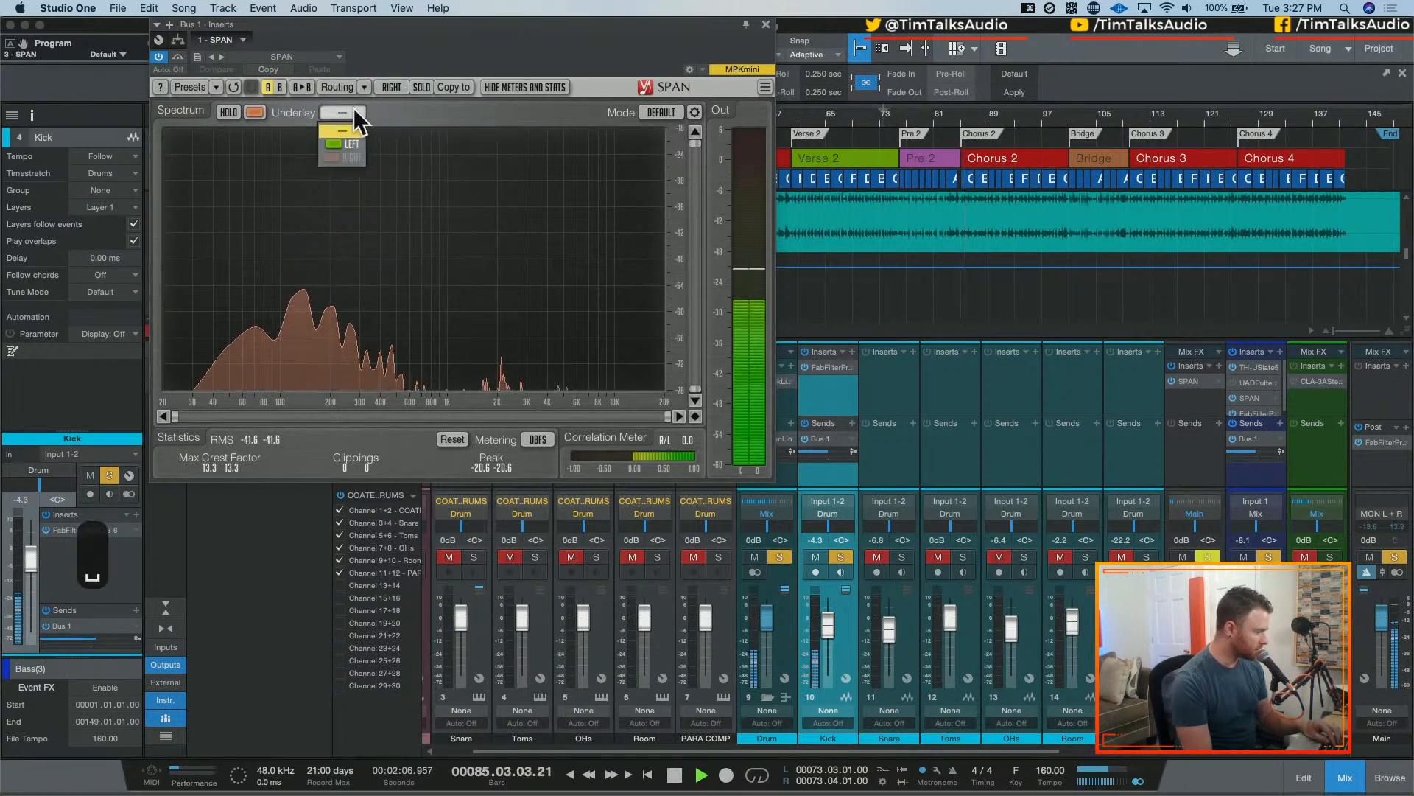
click(350, 137)
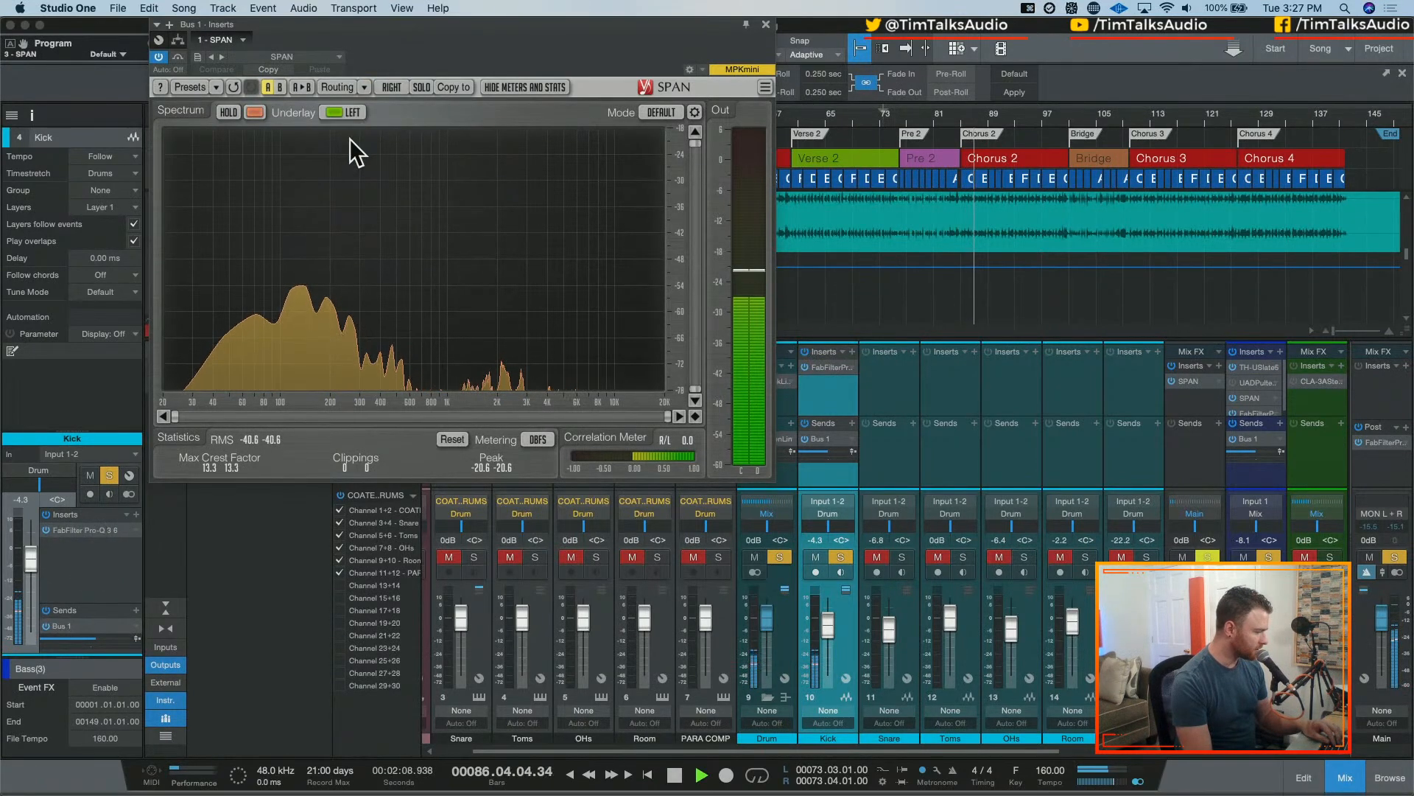
key(space)
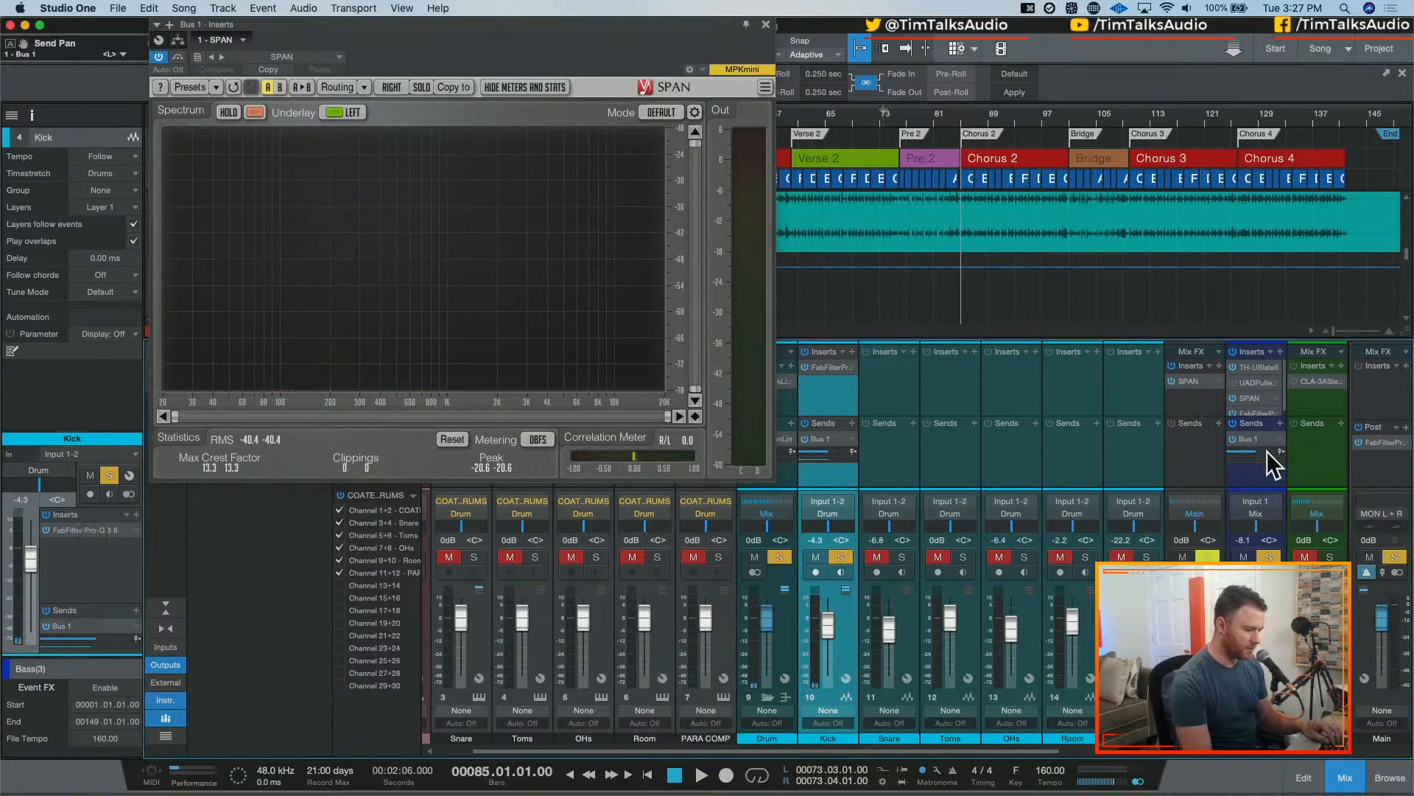
- Pan the Kick's Bus 1 send fully left and the Bass's fully right, and compare both spectra in SPAN during playback
key(space)
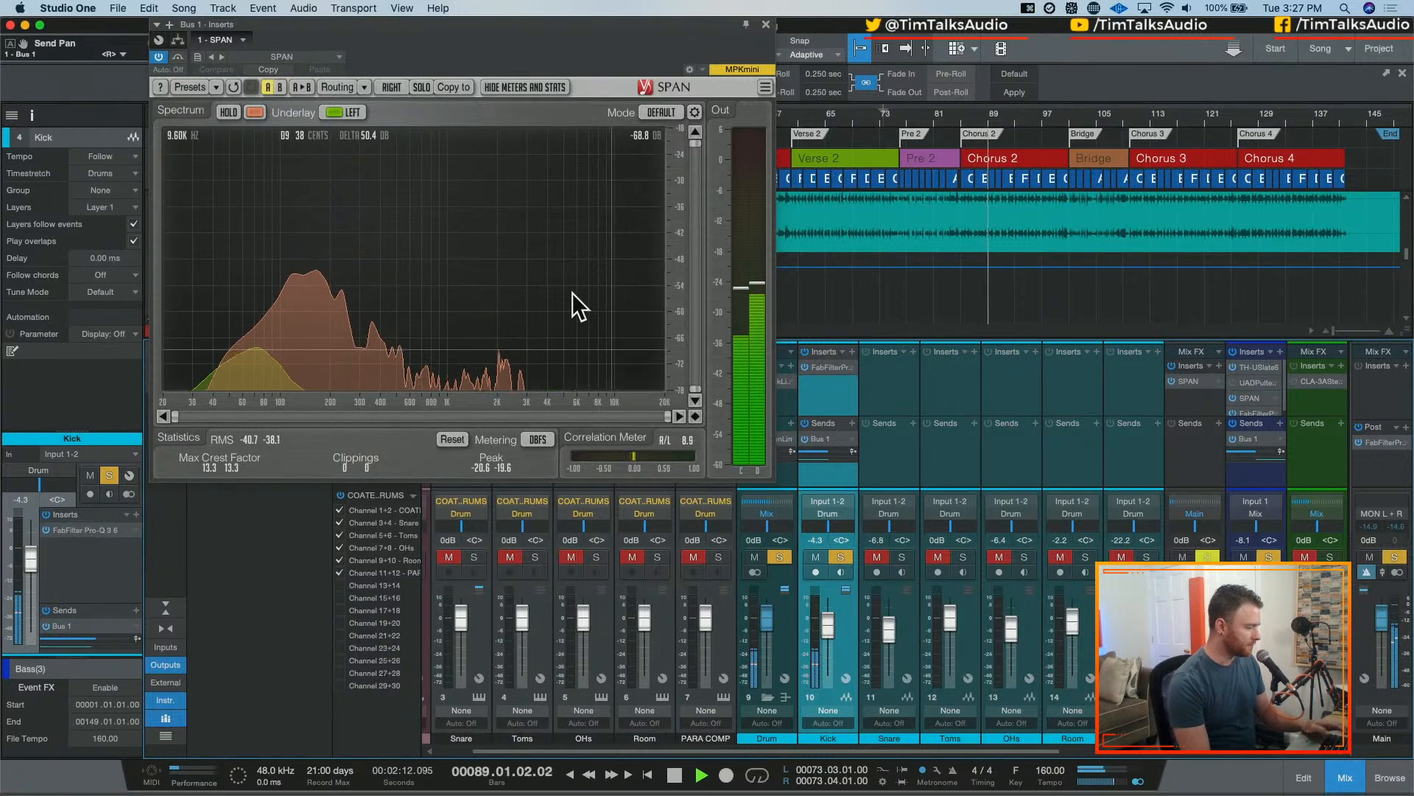
key(space)
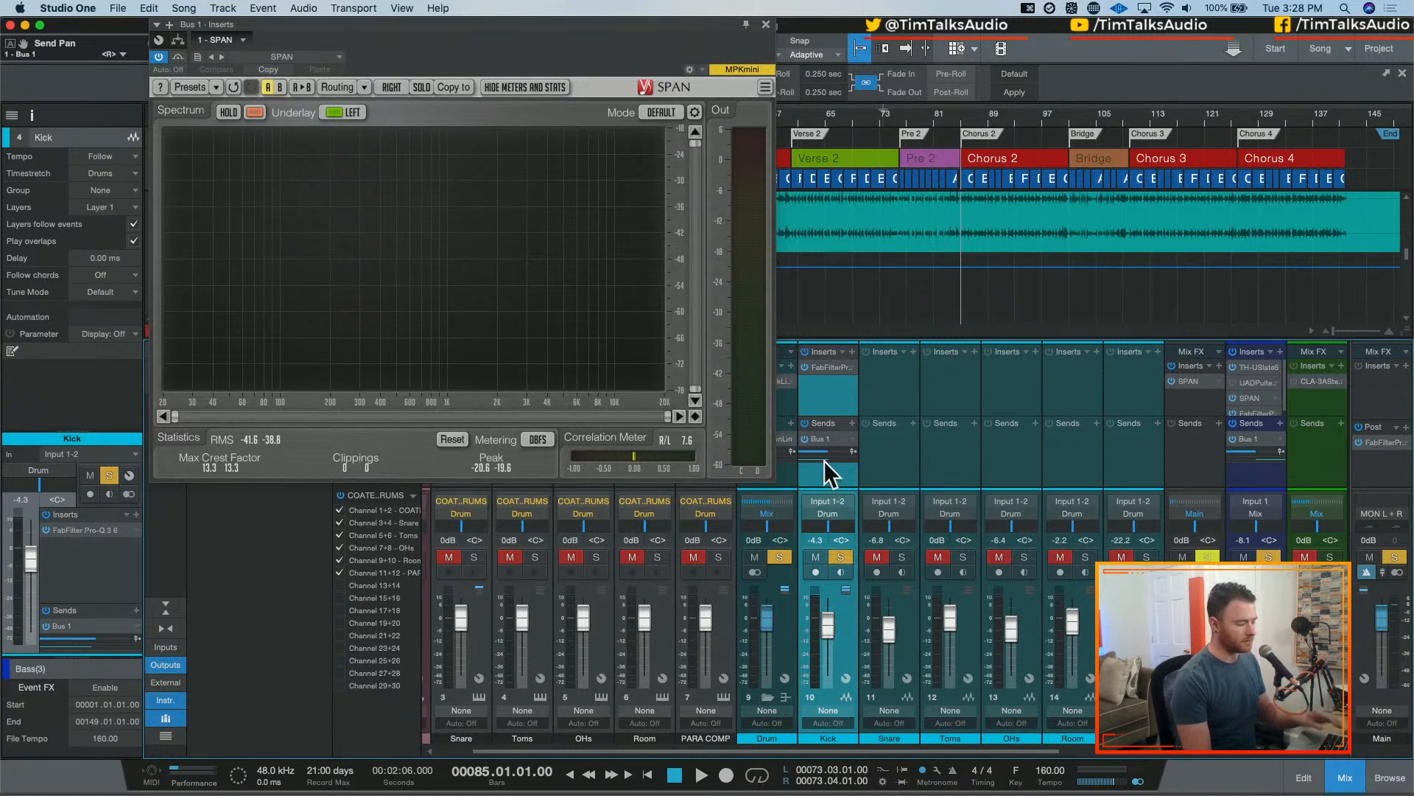
key(space)
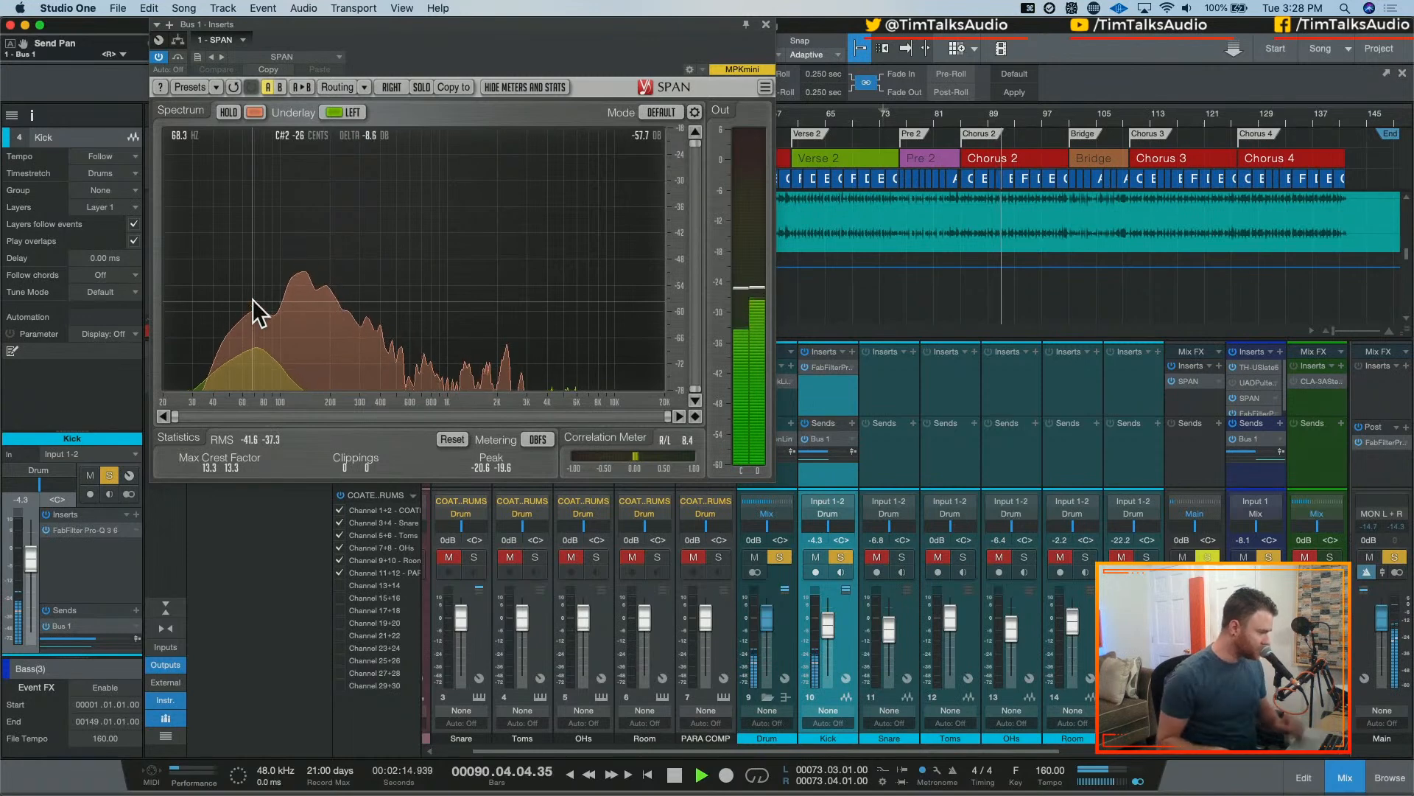
key(space)
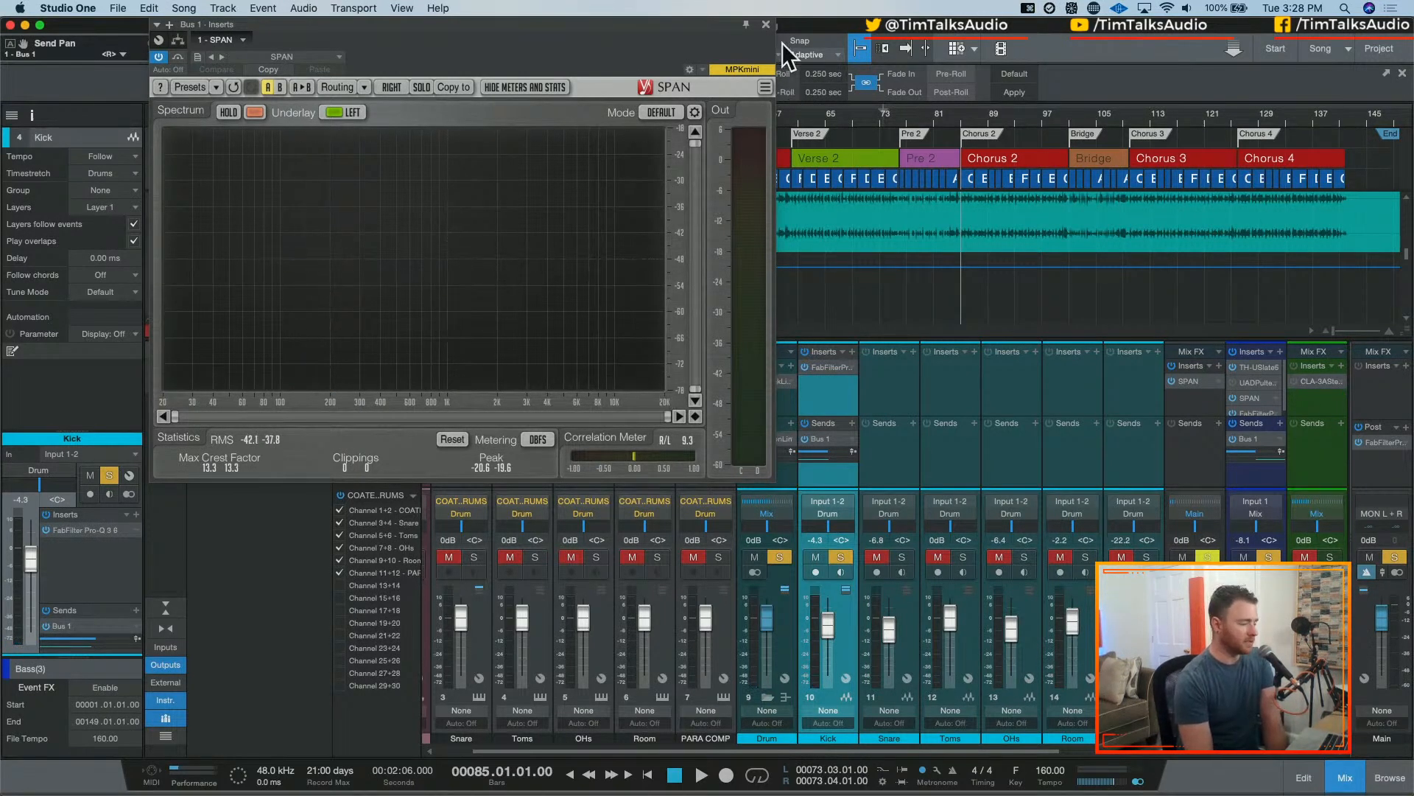
- Close SPAN and look at the Kick channel's Pro-Q 3 curve
click(766, 24)
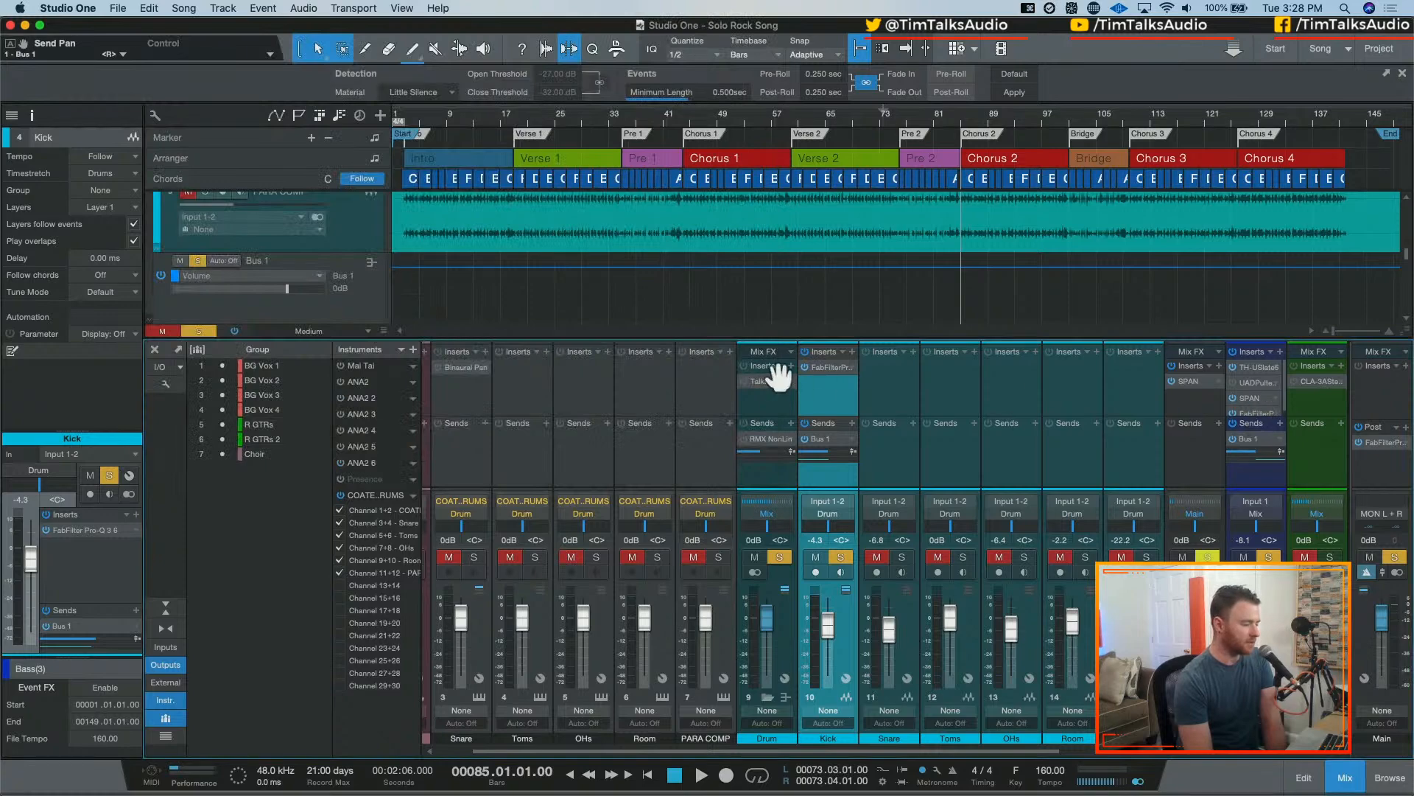
click(821, 367)
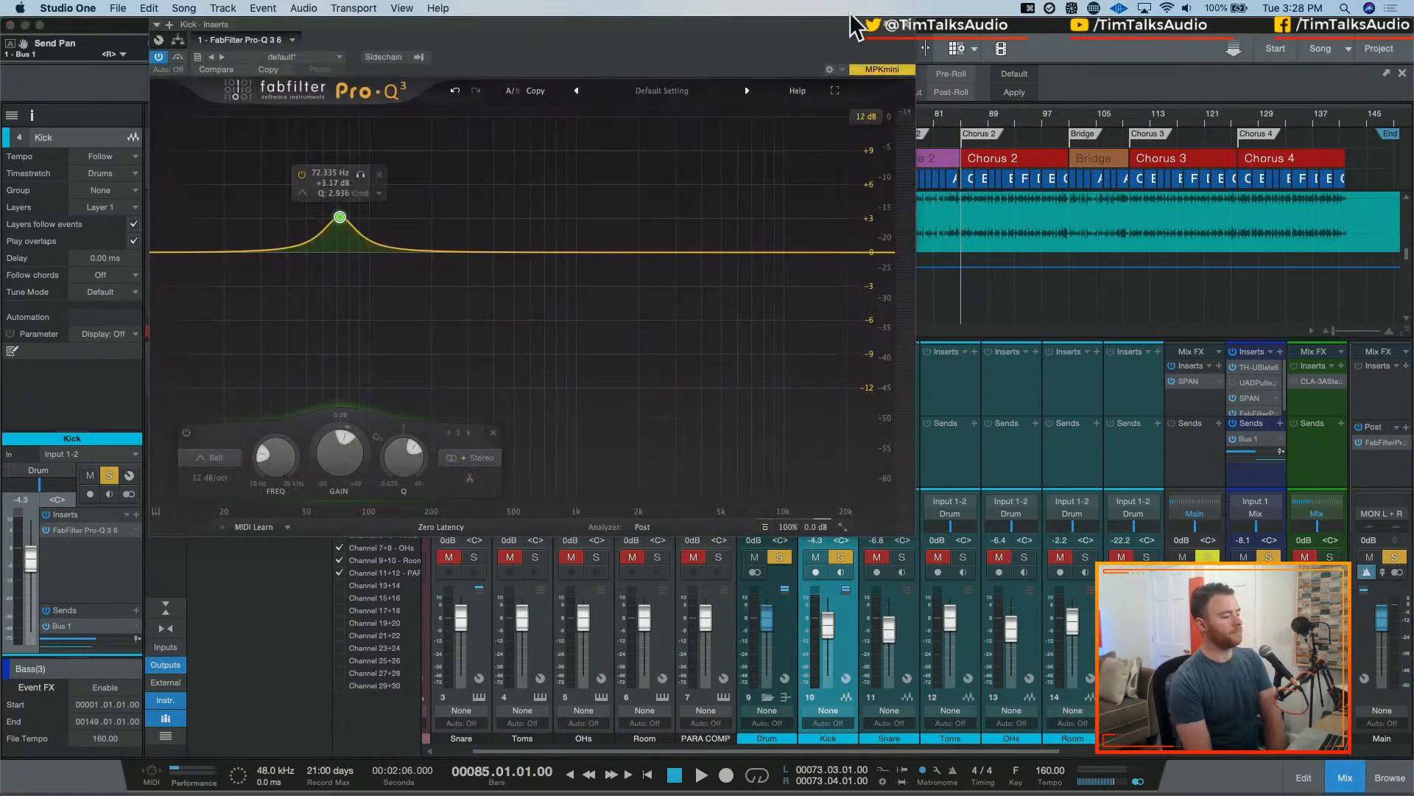
key(super+w)
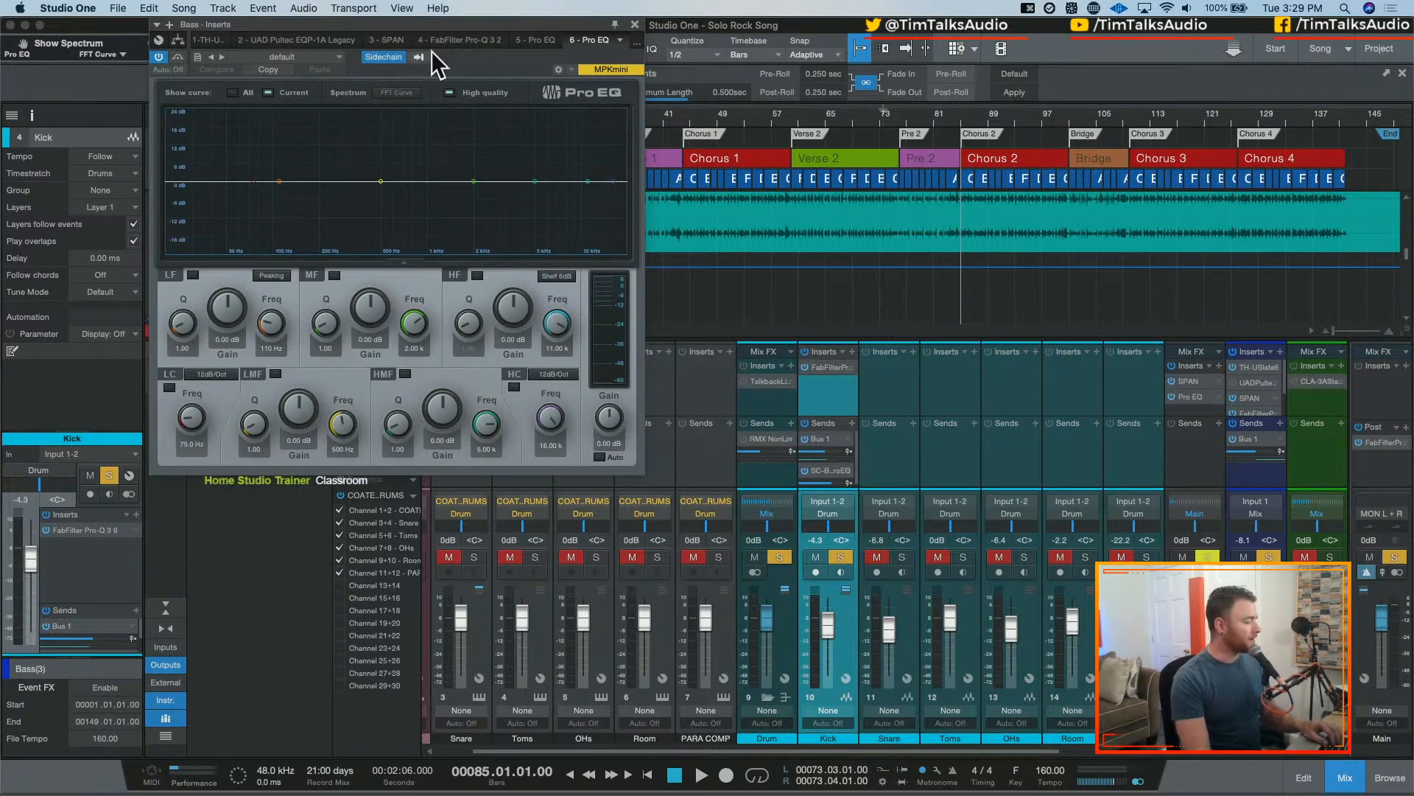
- Check the sidechain sources of the Bass channel's Pro EQ and play from Chorus 2 to compare the kick and bass spectra
drag(493, 25, 511, 44)
click(437, 76)
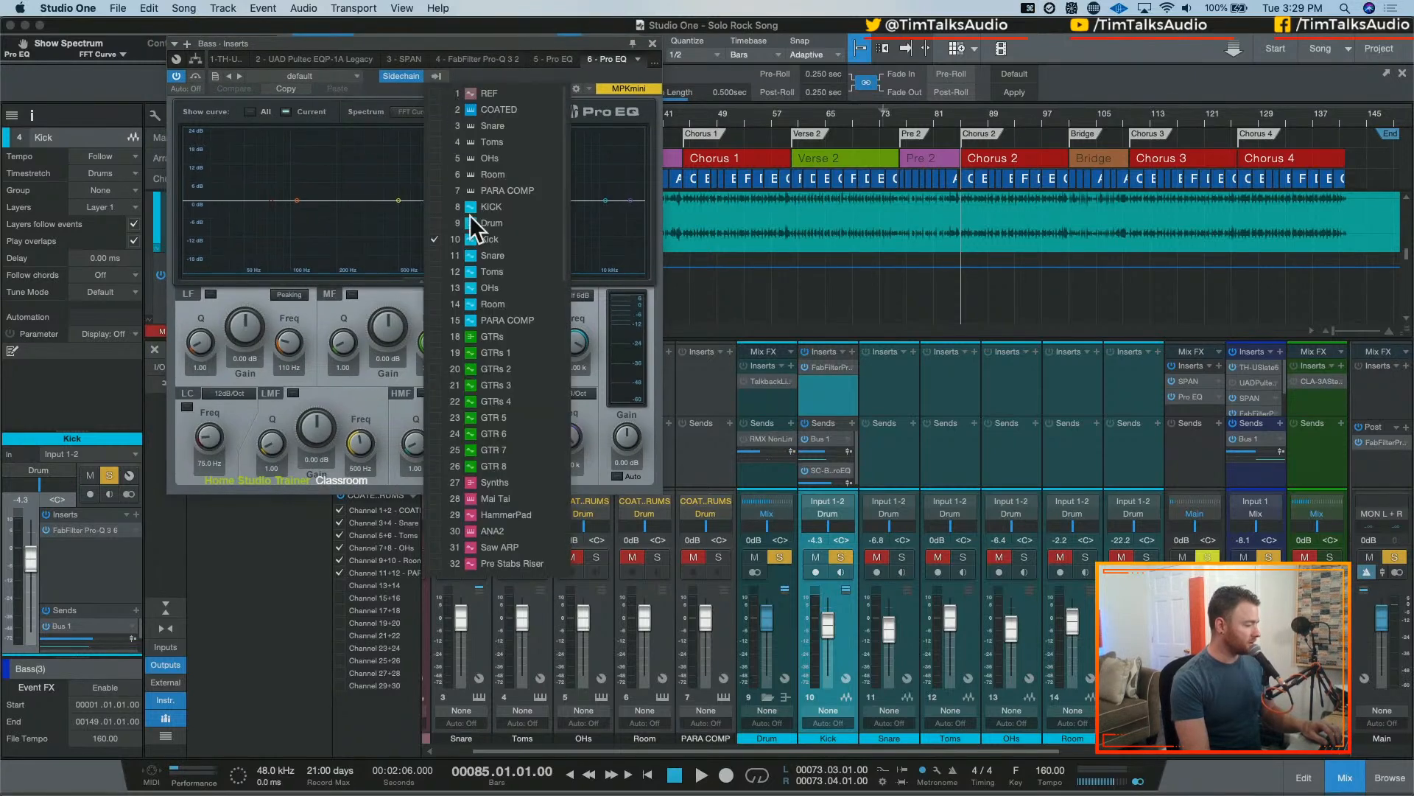
click(555, 74)
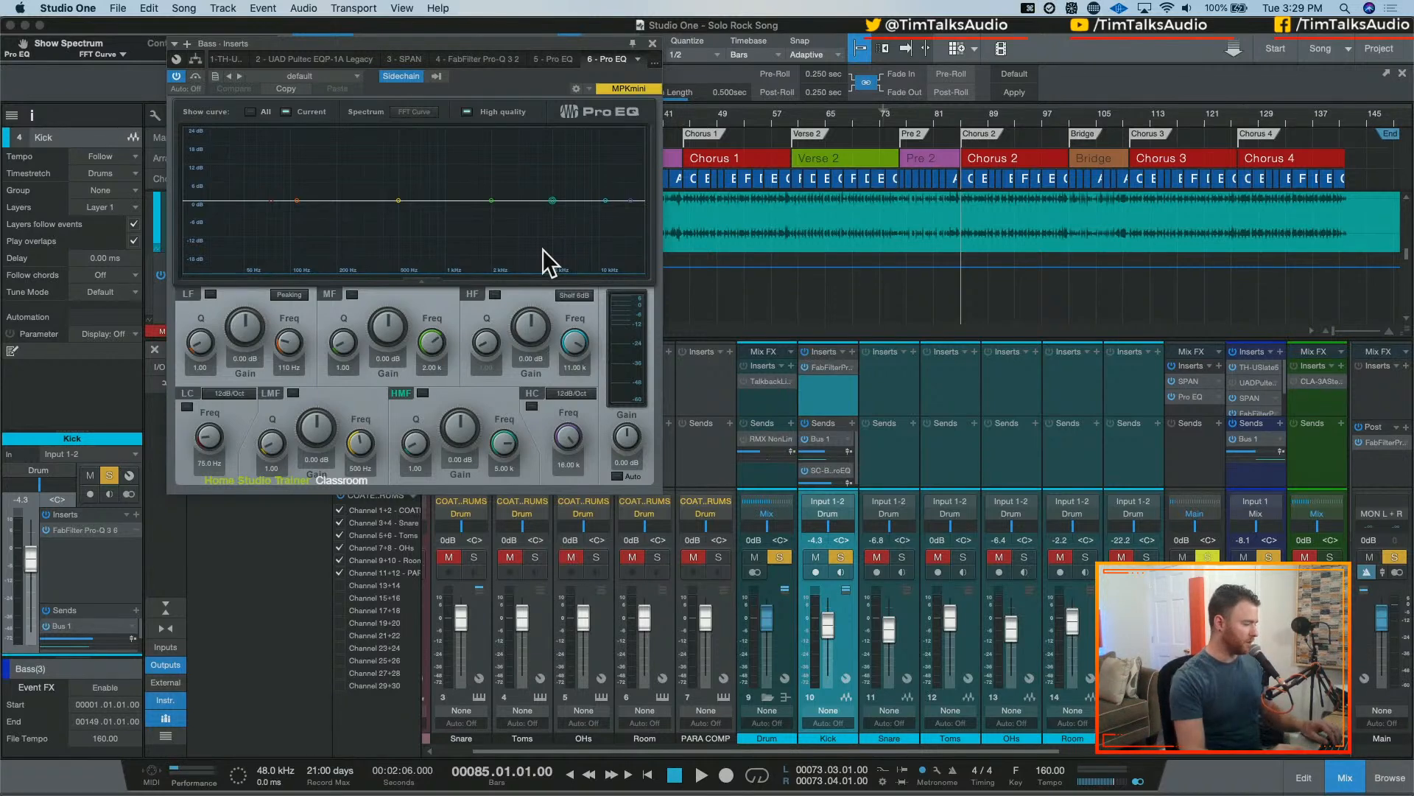
key(space)
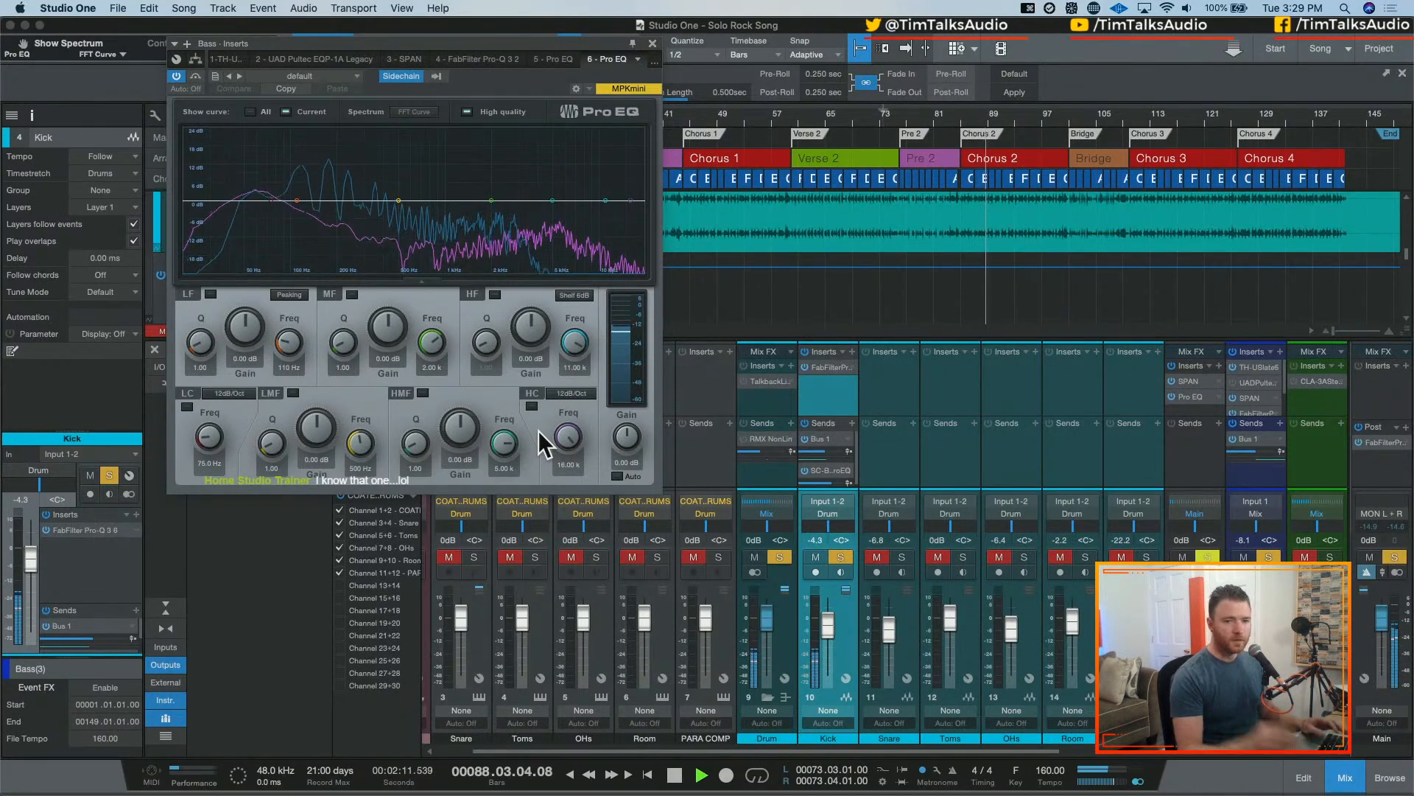
key(space)
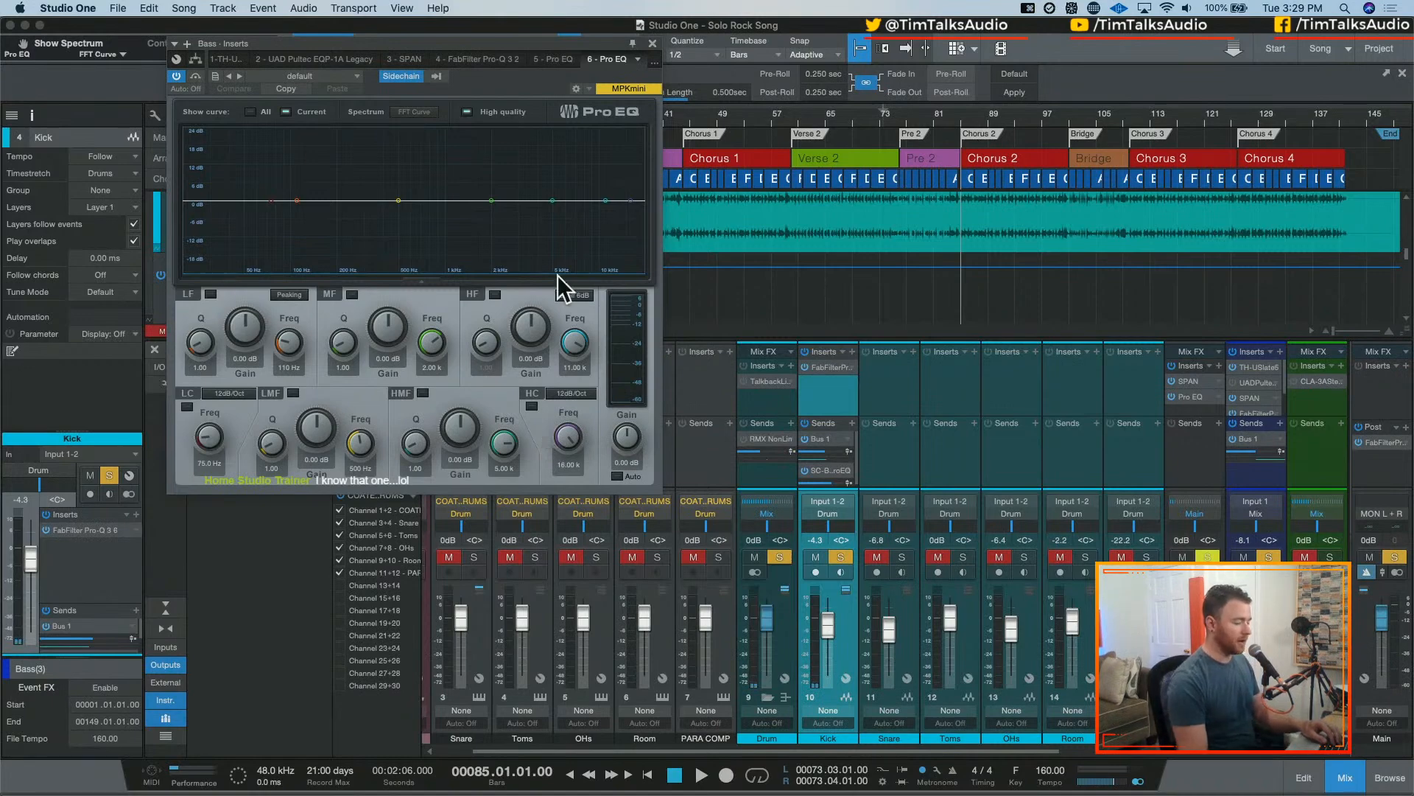
- Insert a Pro EQ on the Kick channel after FabFilter Pro-Q 3
click(851, 352)
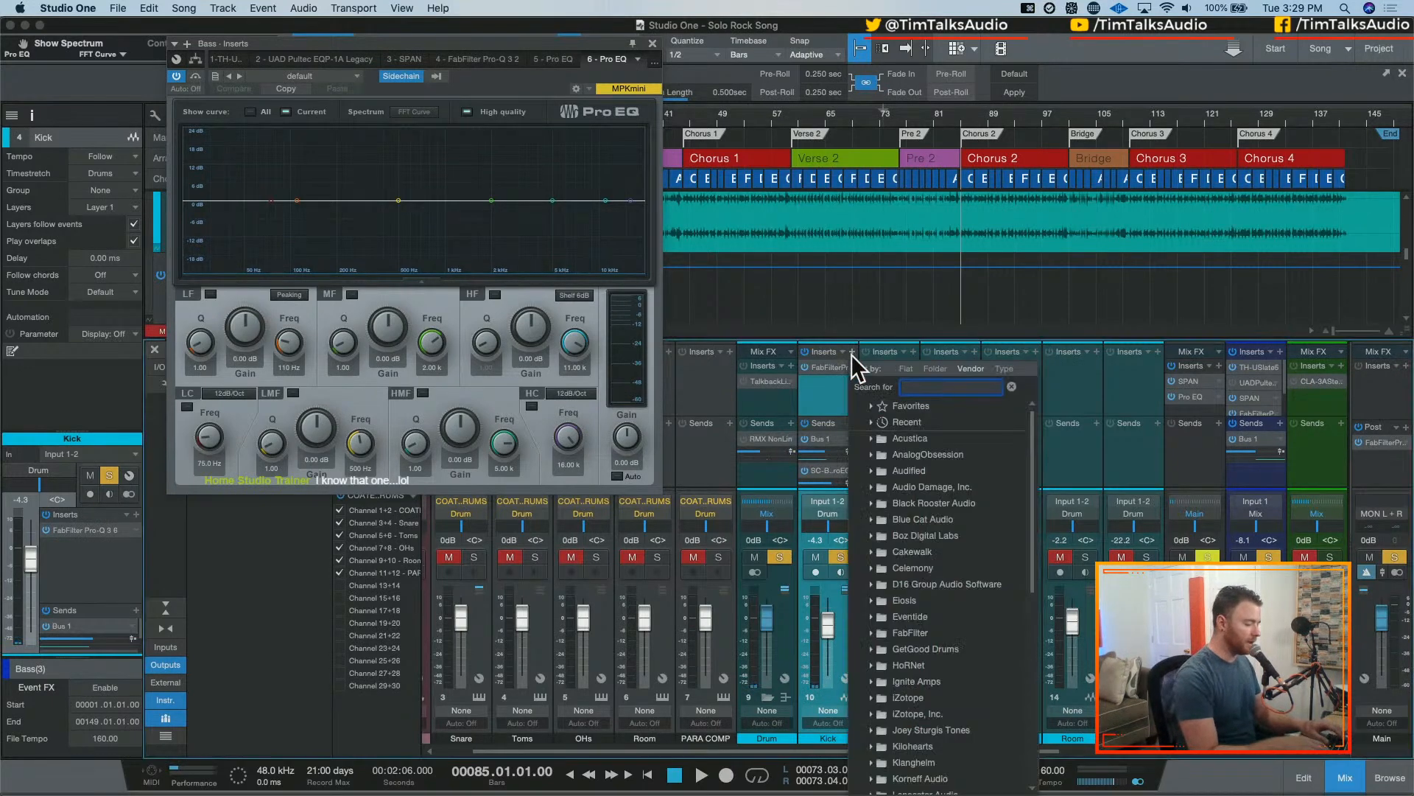
text(pro)
key(Return)
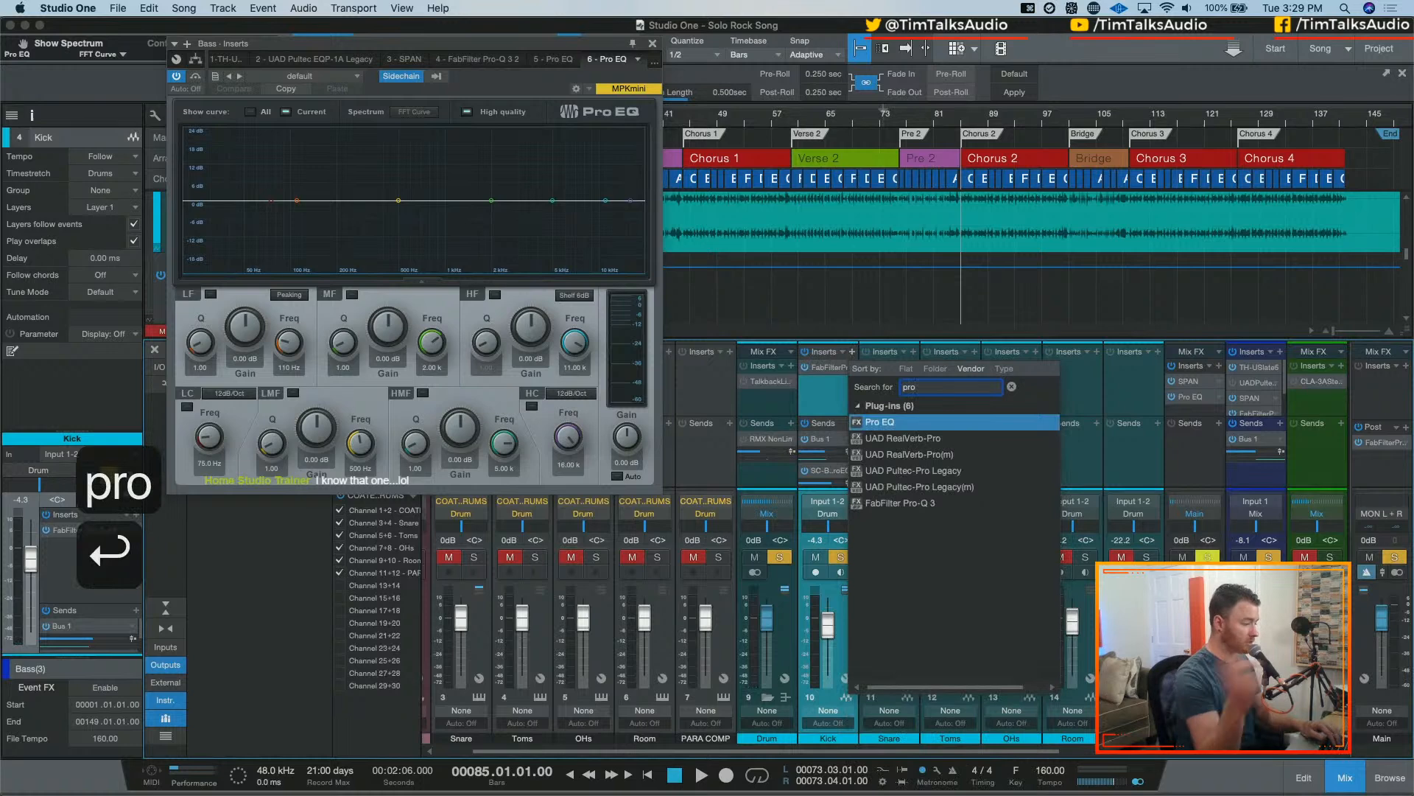
- Look through the sidechain sources of the Kick channel's Pro EQ for the Bass channel
click(437, 76)
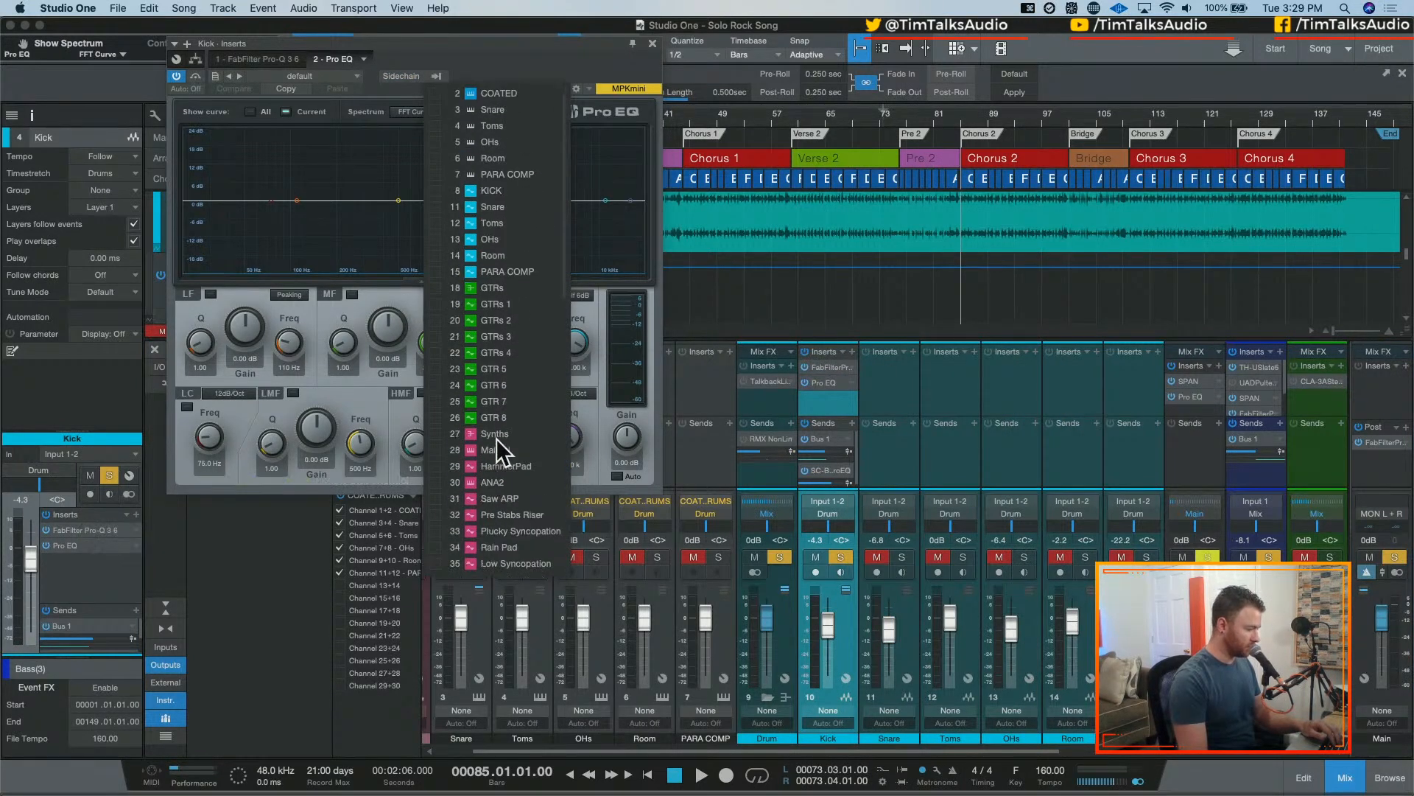
scroll(486, 331, down, 10)
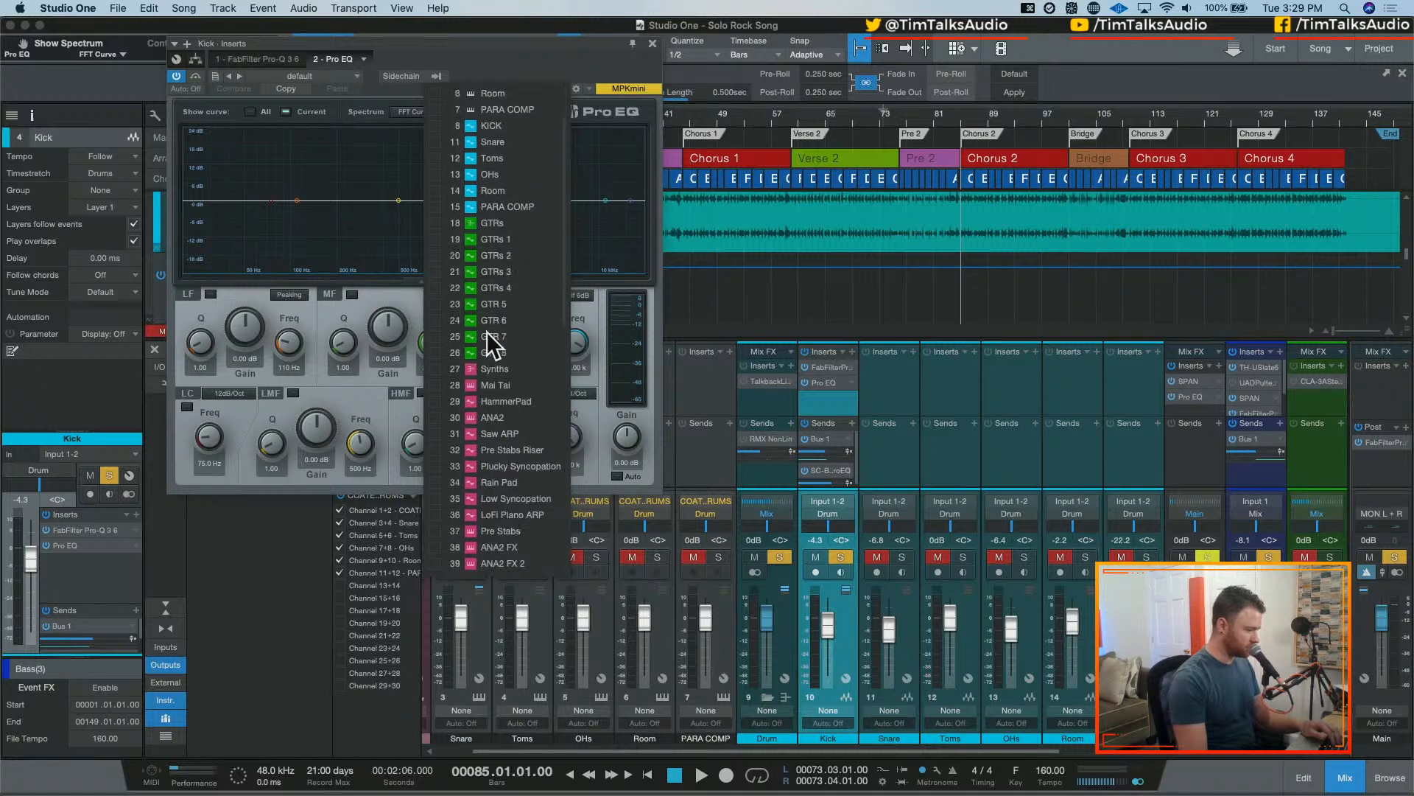
scroll(486, 332, up, 10)
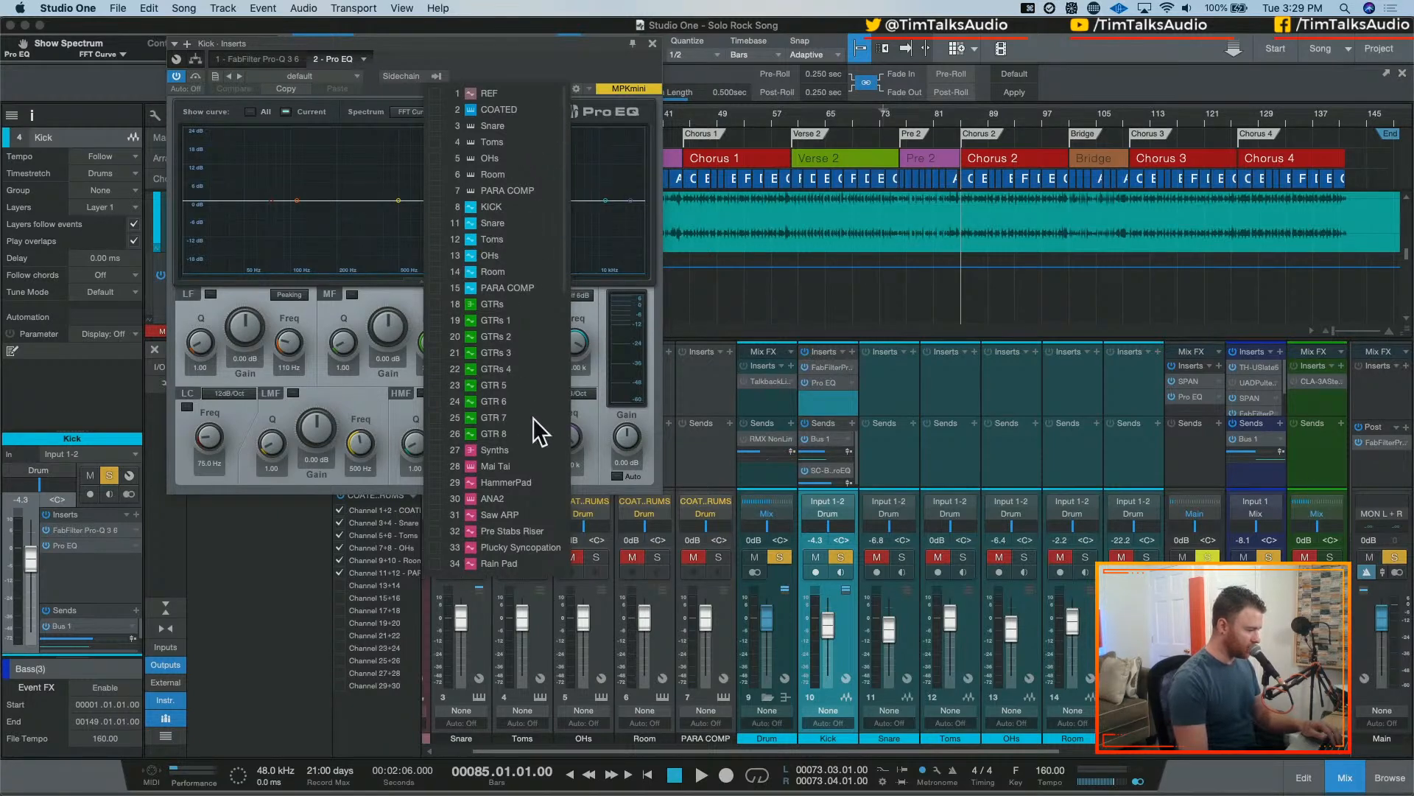
scroll(507, 334, down, 10)
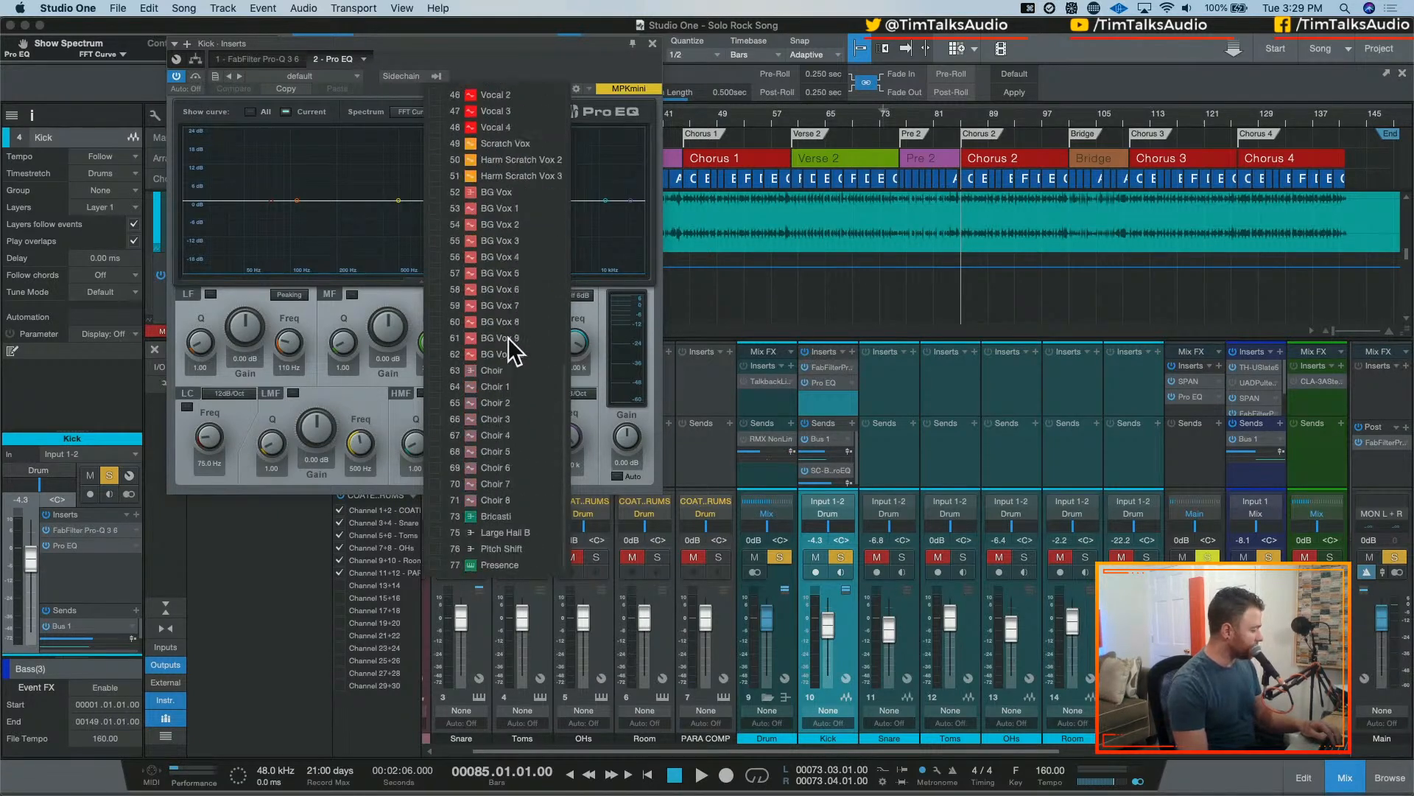
scroll(507, 337, up, 10)
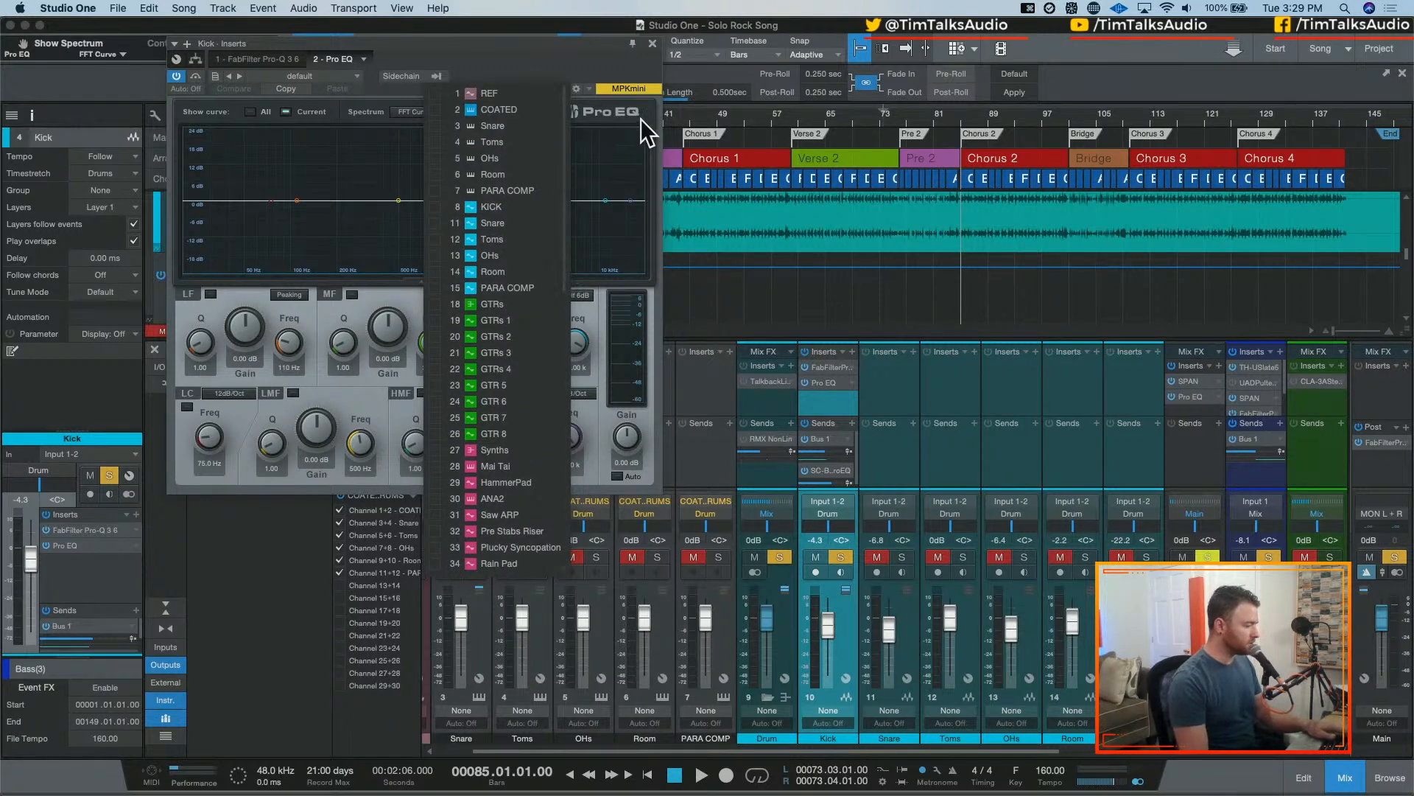
click(519, 49)
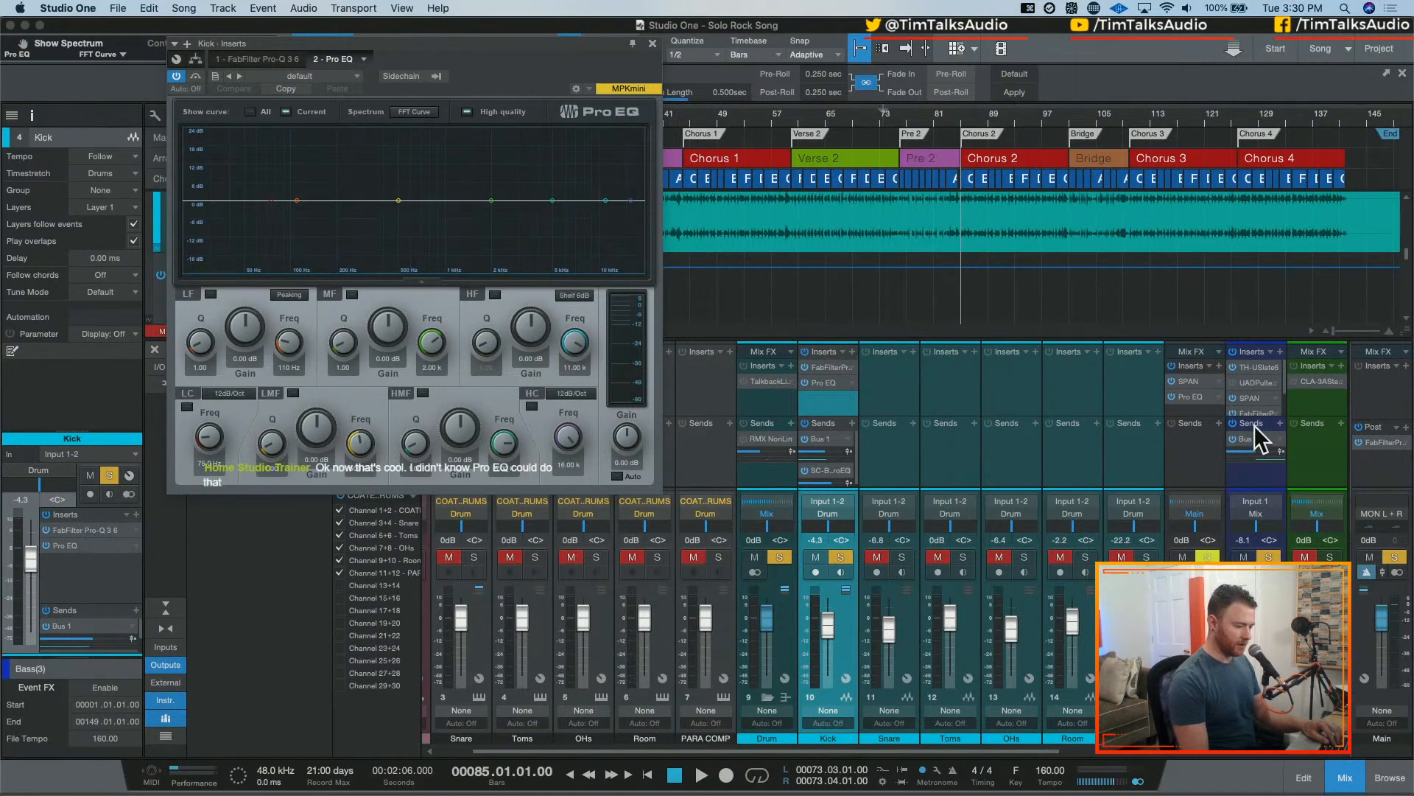
- Check the Bass channel's send destinations for the Kick's Pro EQ sidechain, without adding a send
click(1279, 425)
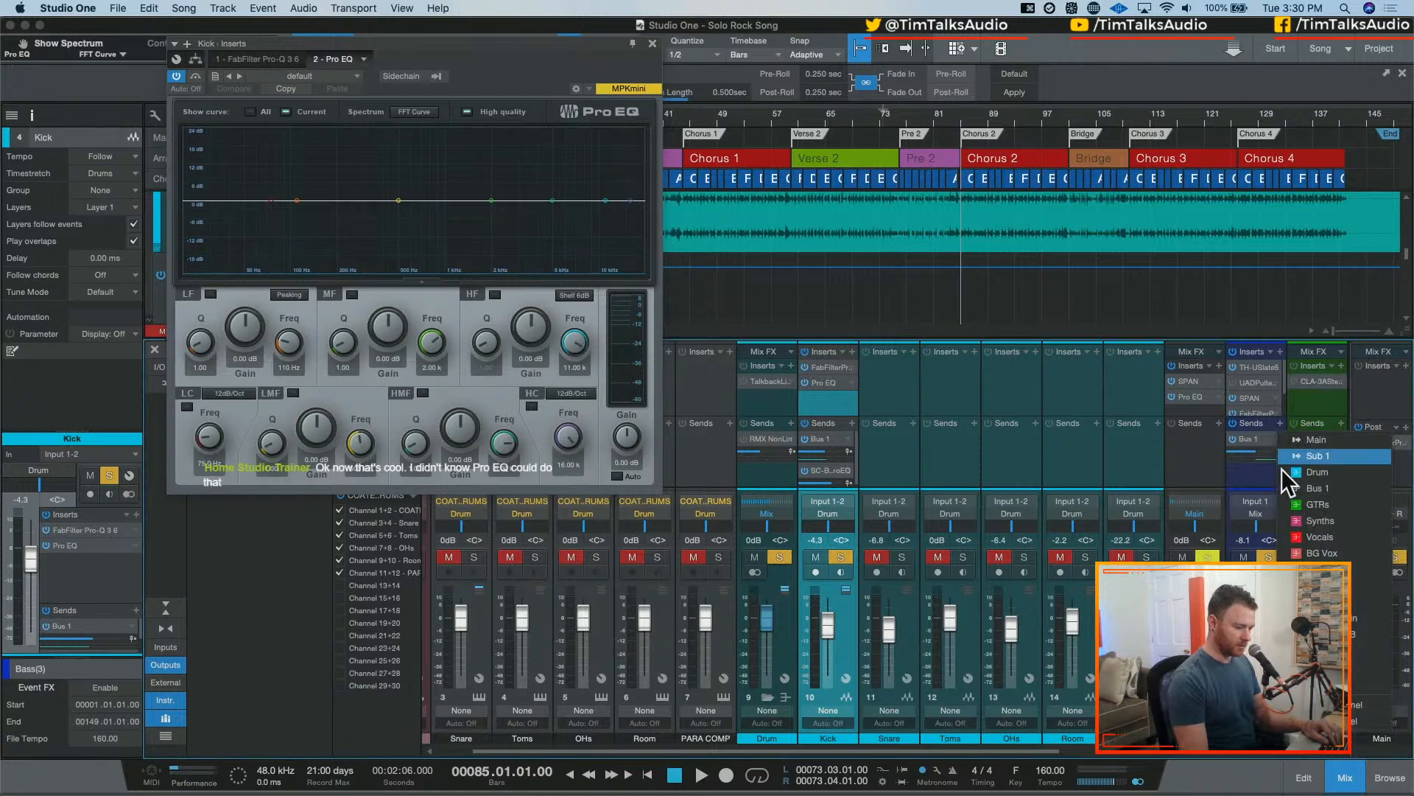
click(1322, 683)
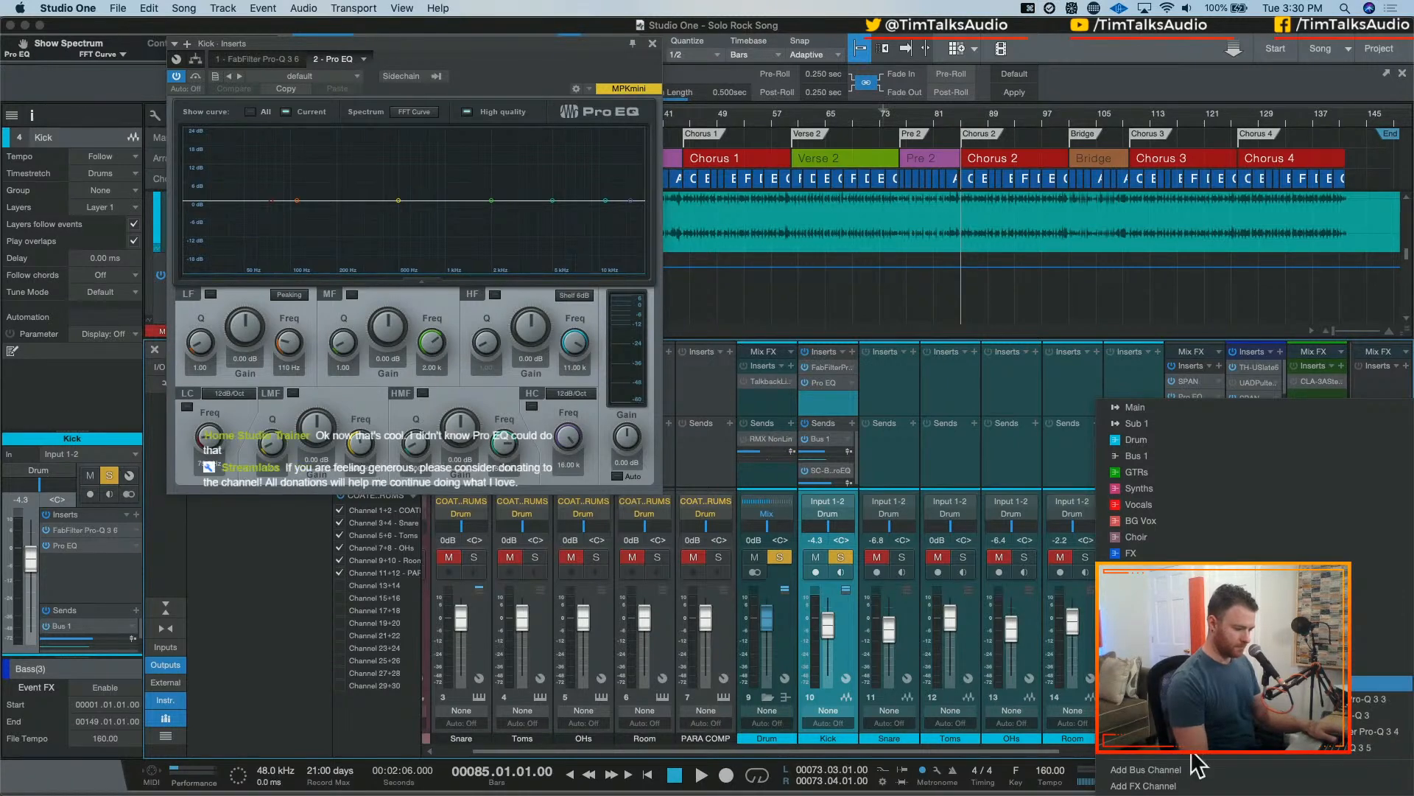
key(Escape)
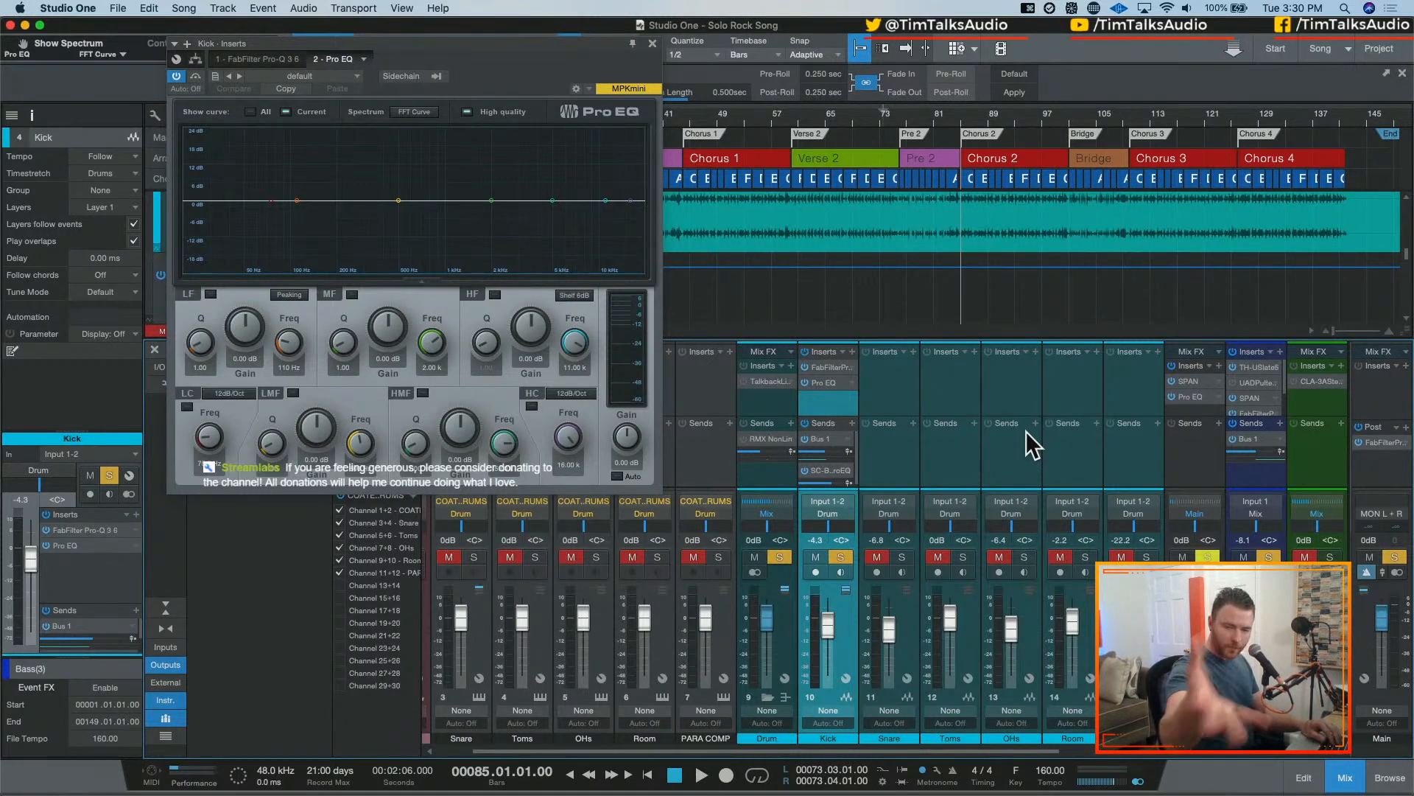
- Play from Chorus 2 to view the Kick's Pro EQ spectrum and compare both spectra in the Bass channel's Pro EQ
key(space)
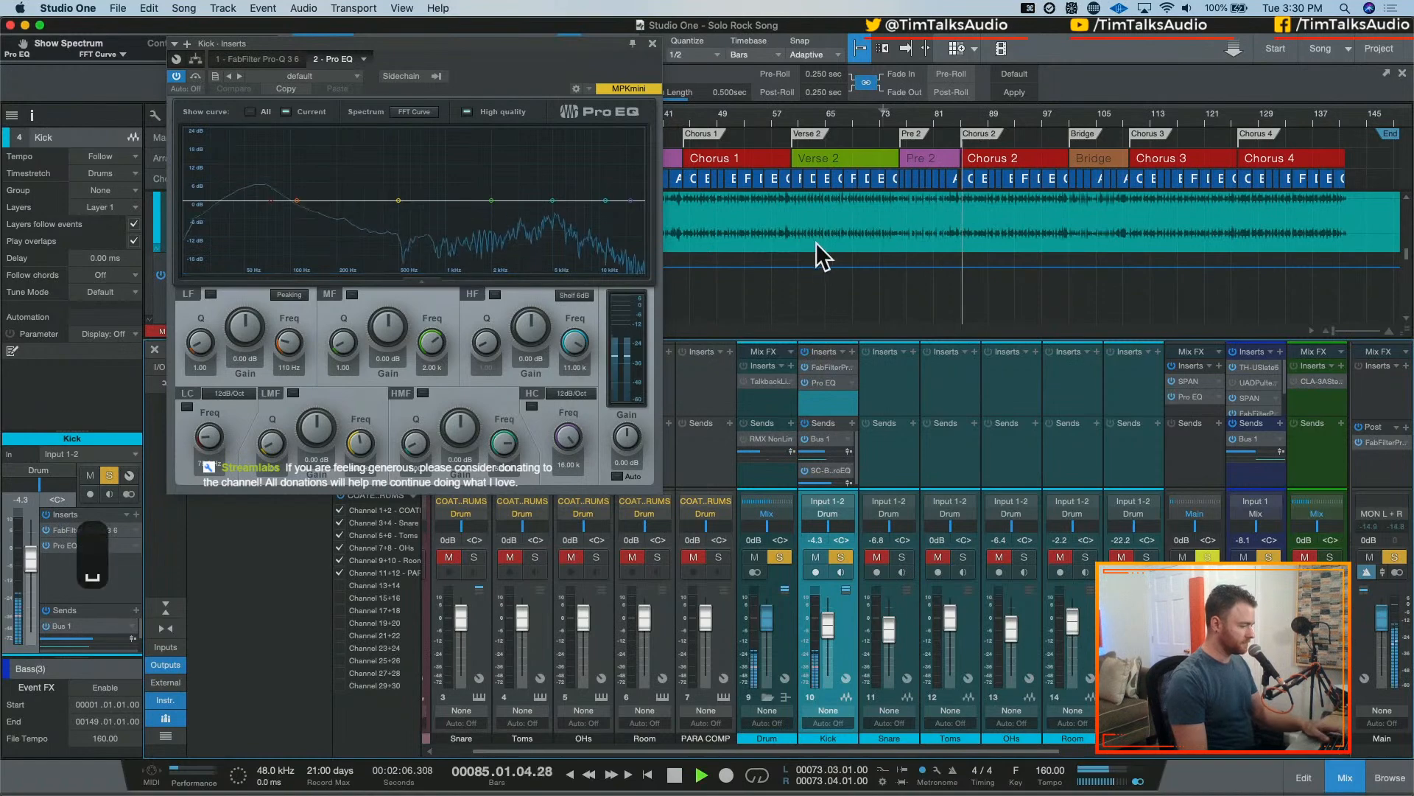
click(1261, 475)
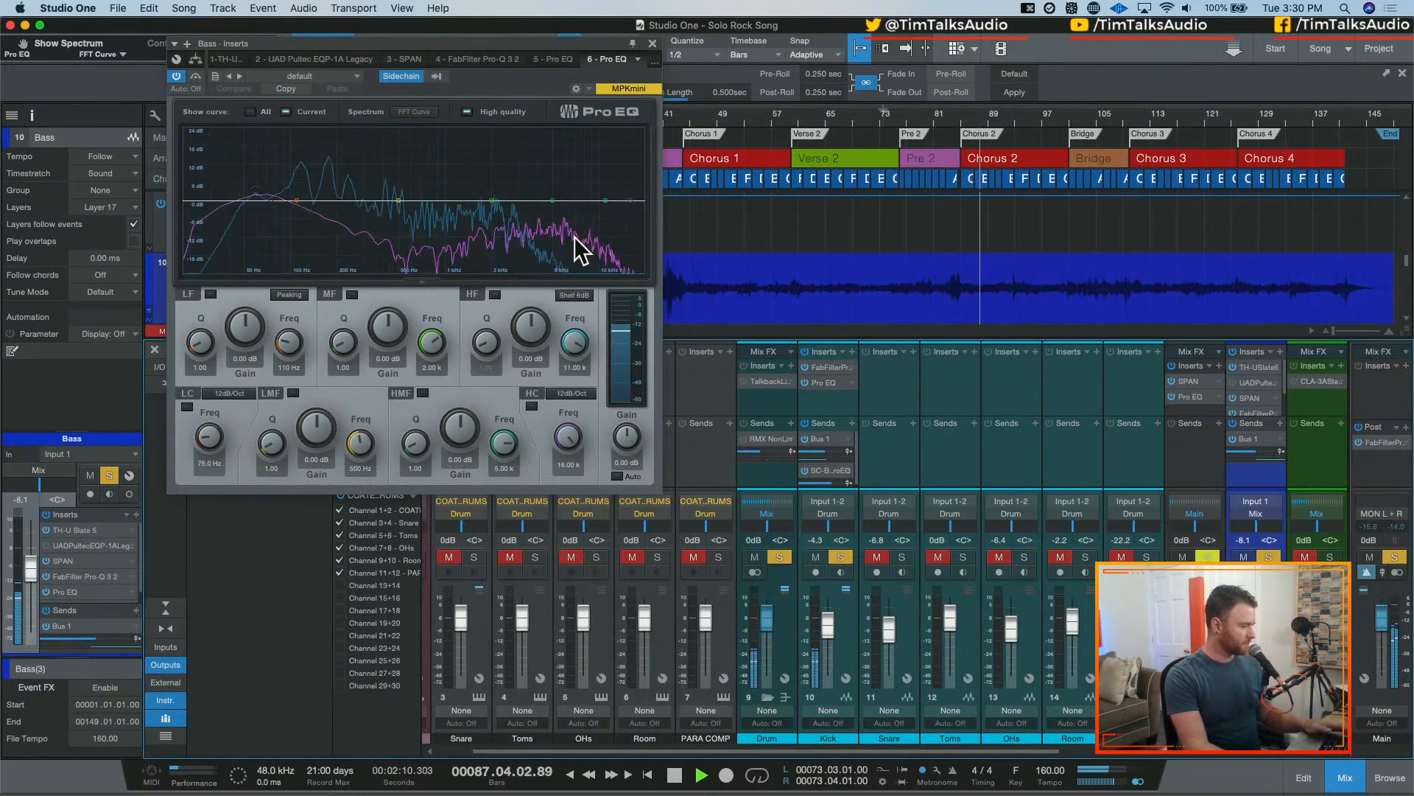
key(space)
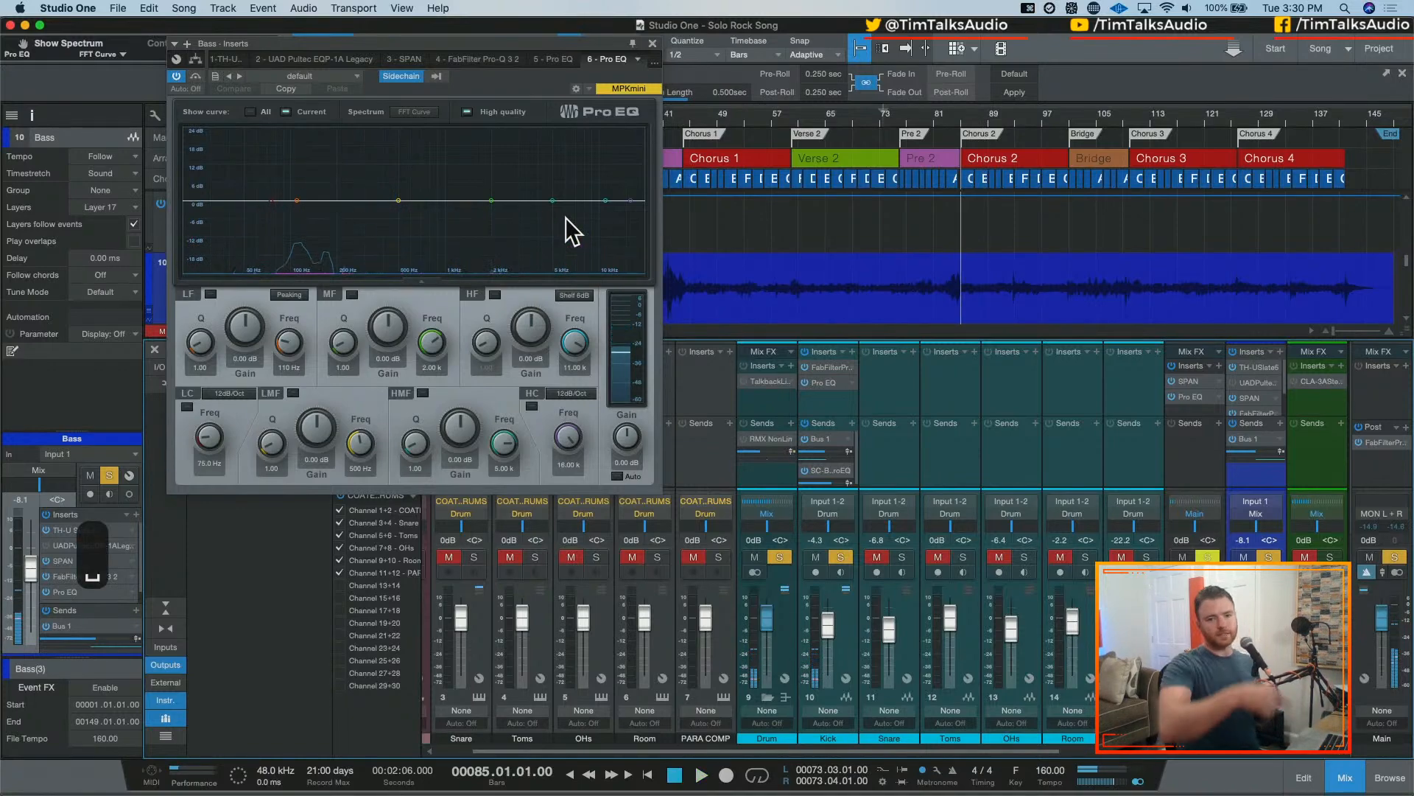